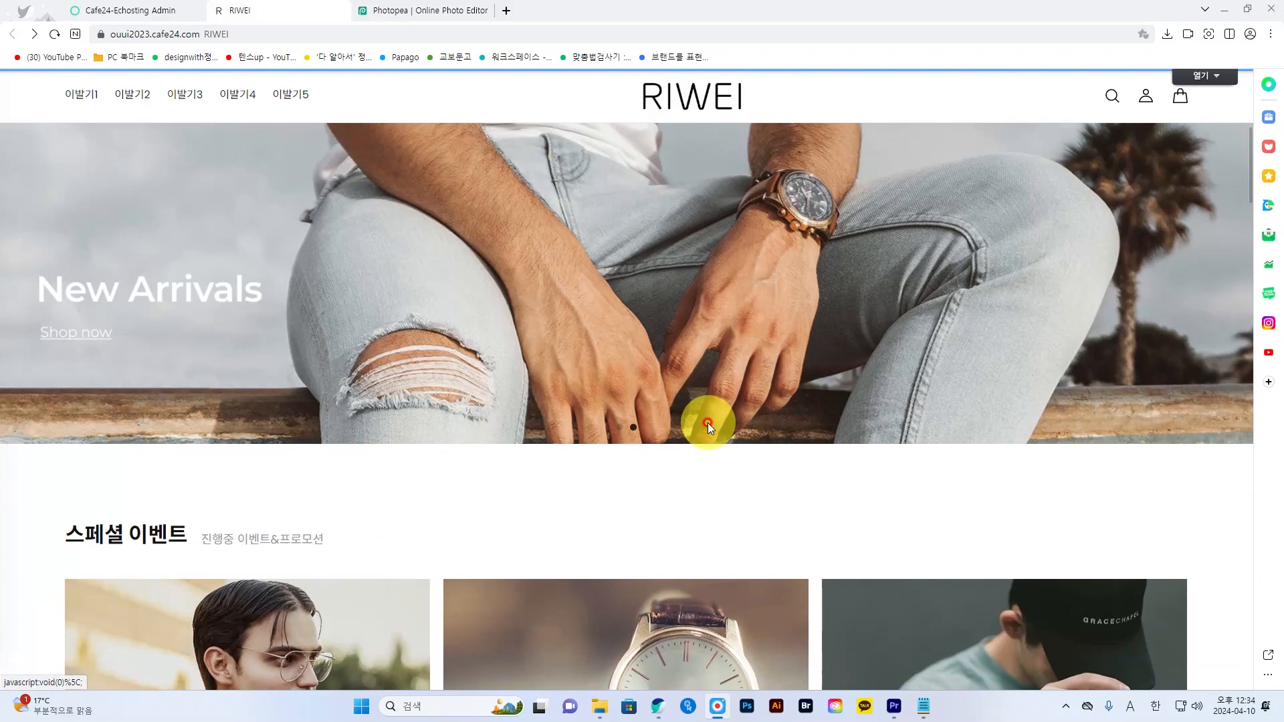
Look through the shop's main page from the New Arrivals slide to the OFFLINE SHOP section and return to the special event banners.
scroll(707, 422, down, 3)
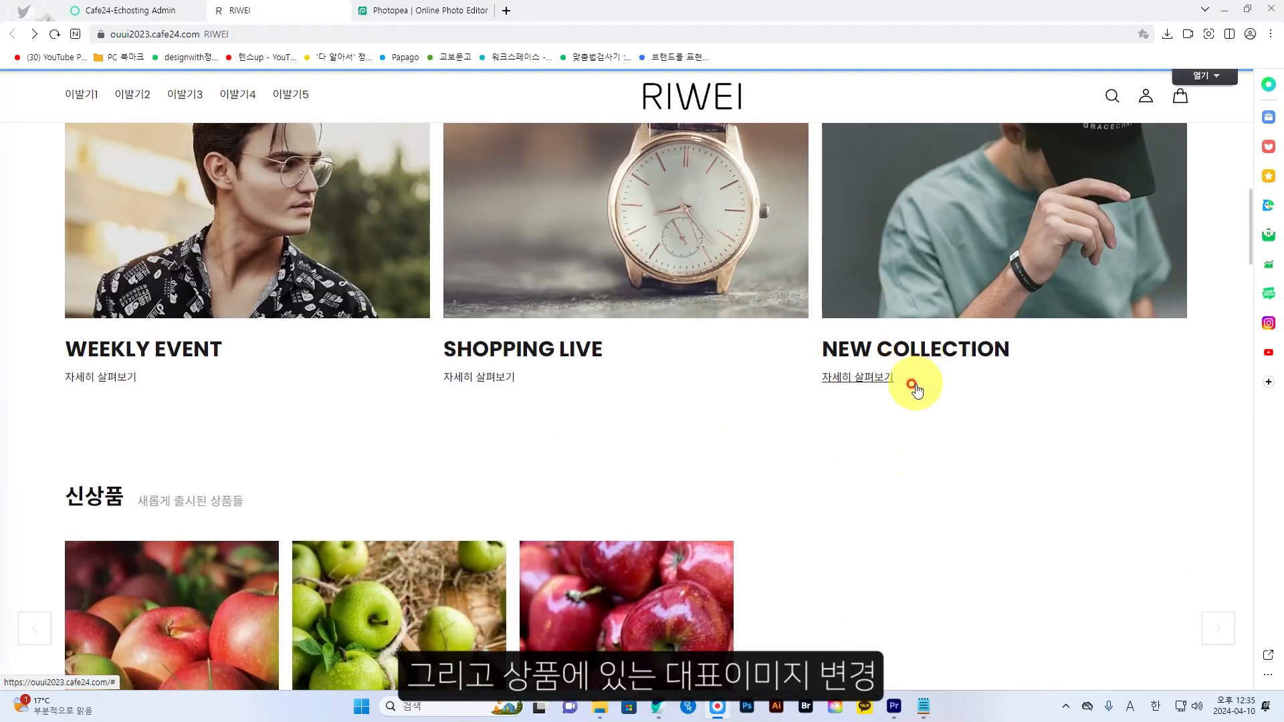
scroll(912, 384, down, 4)
scroll(495, 468, down, 5)
scroll(495, 472, down, 2)
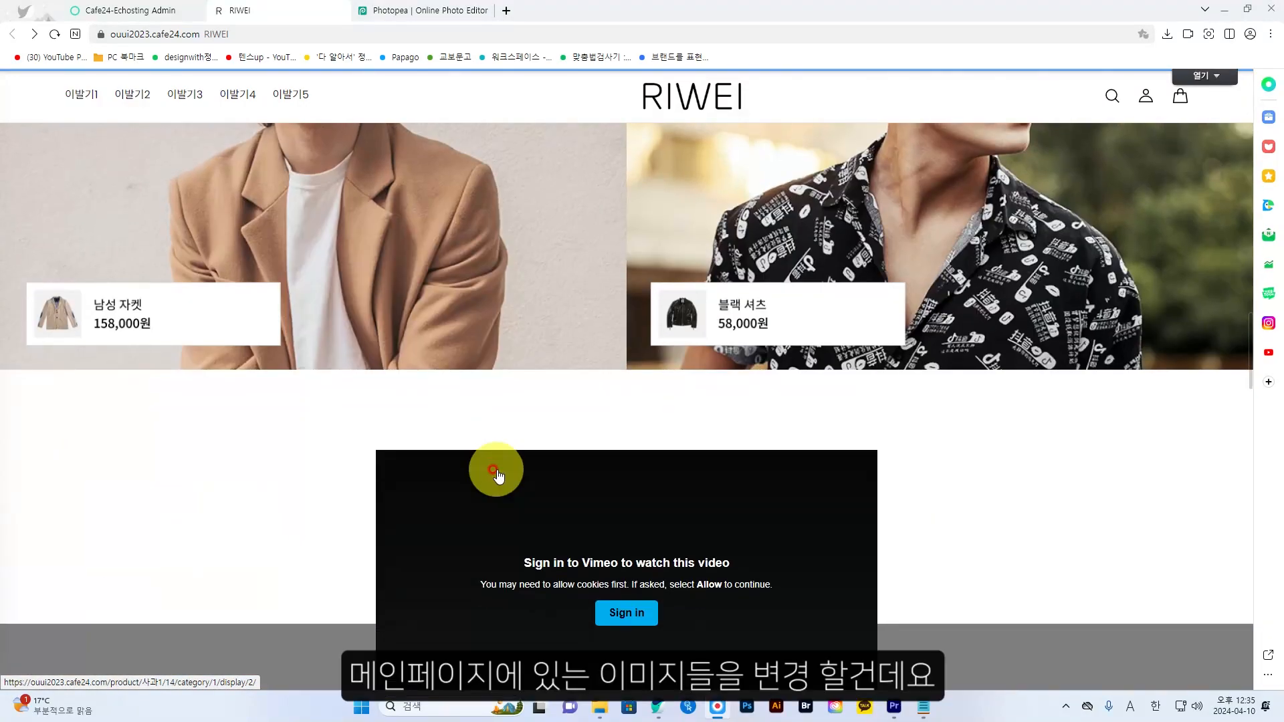
scroll(495, 471, down, 20)
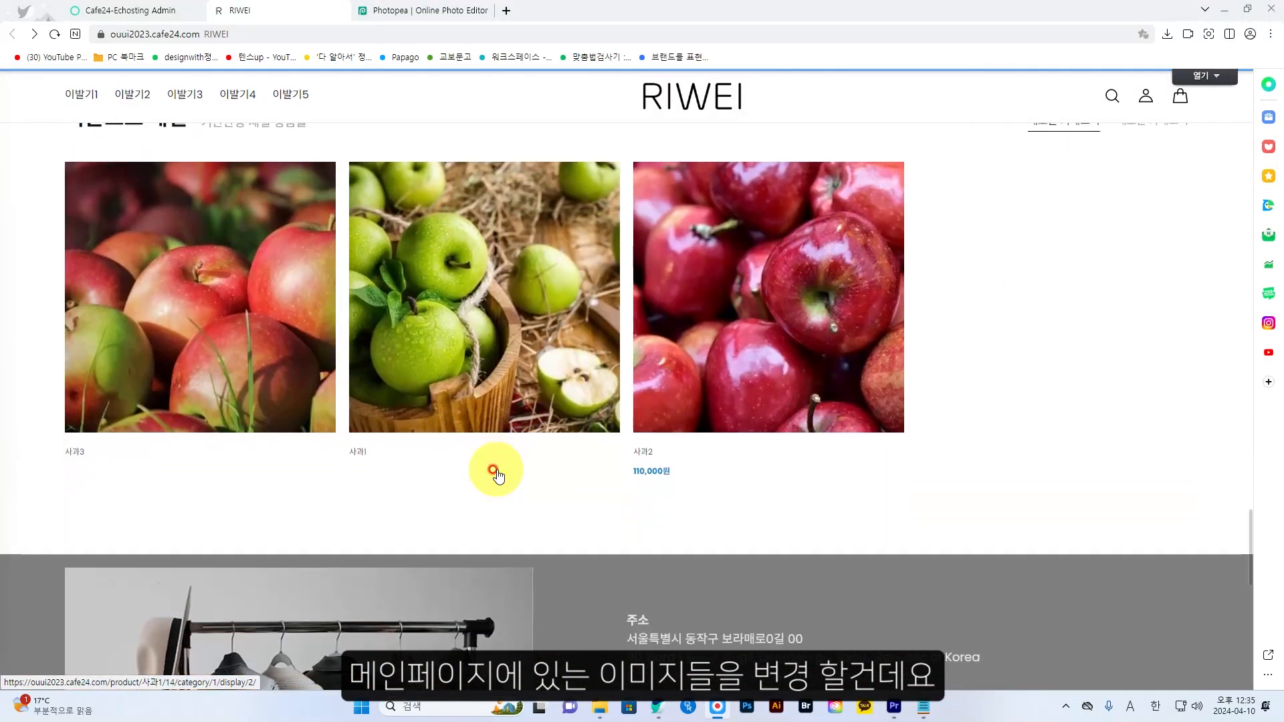
scroll(496, 474, down, 8)
scroll(496, 473, up, 15)
scroll(496, 474, up, 15)
scroll(496, 474, up, 12)
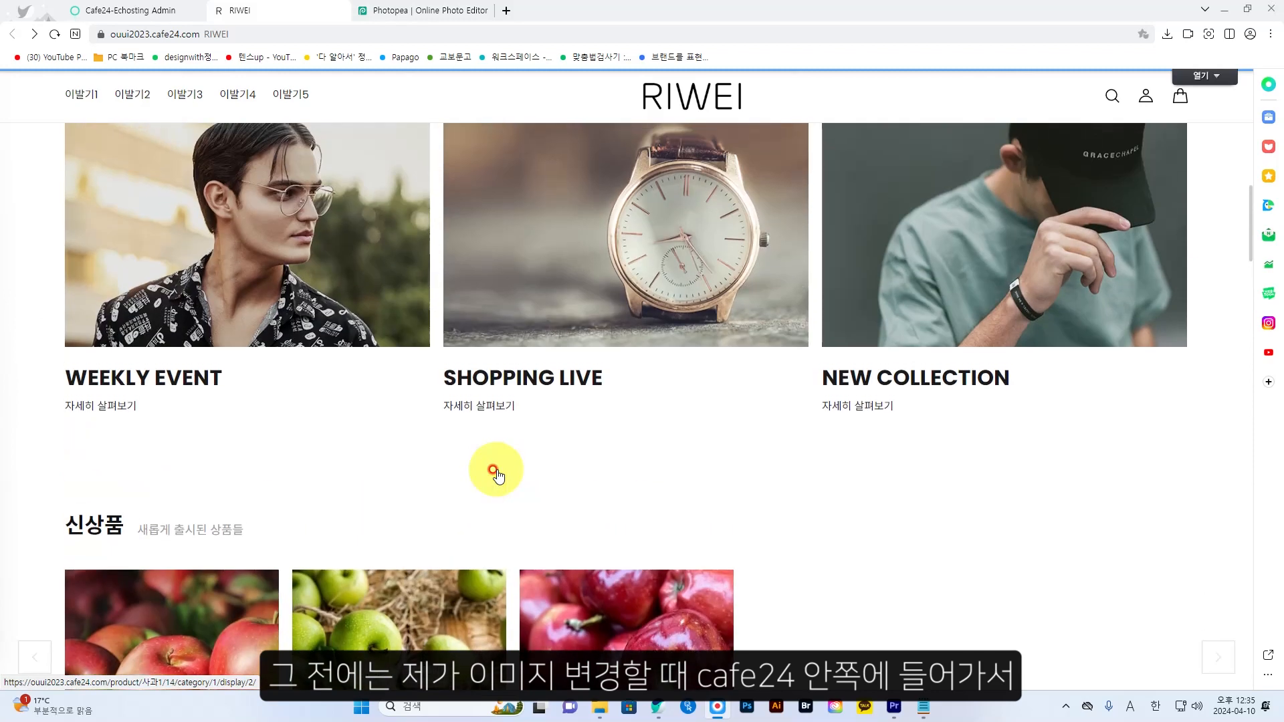
scroll(496, 473, up, 2)
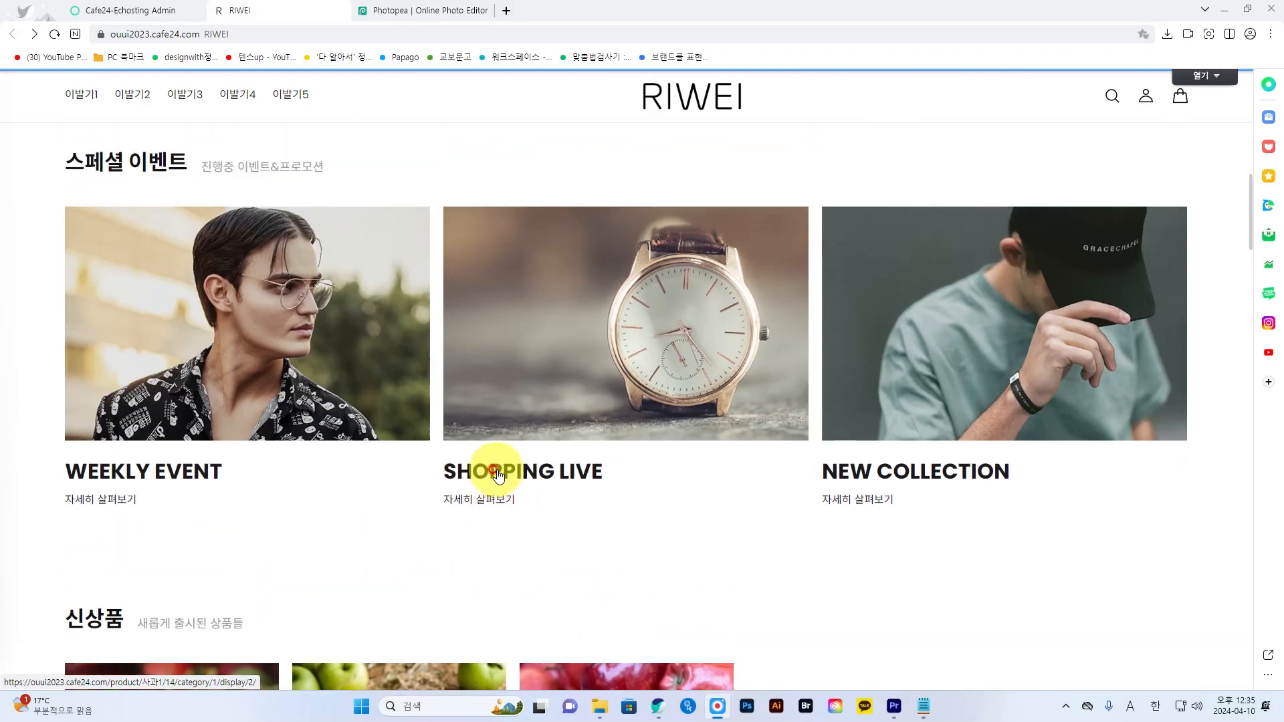
scroll(496, 474, up, 4)
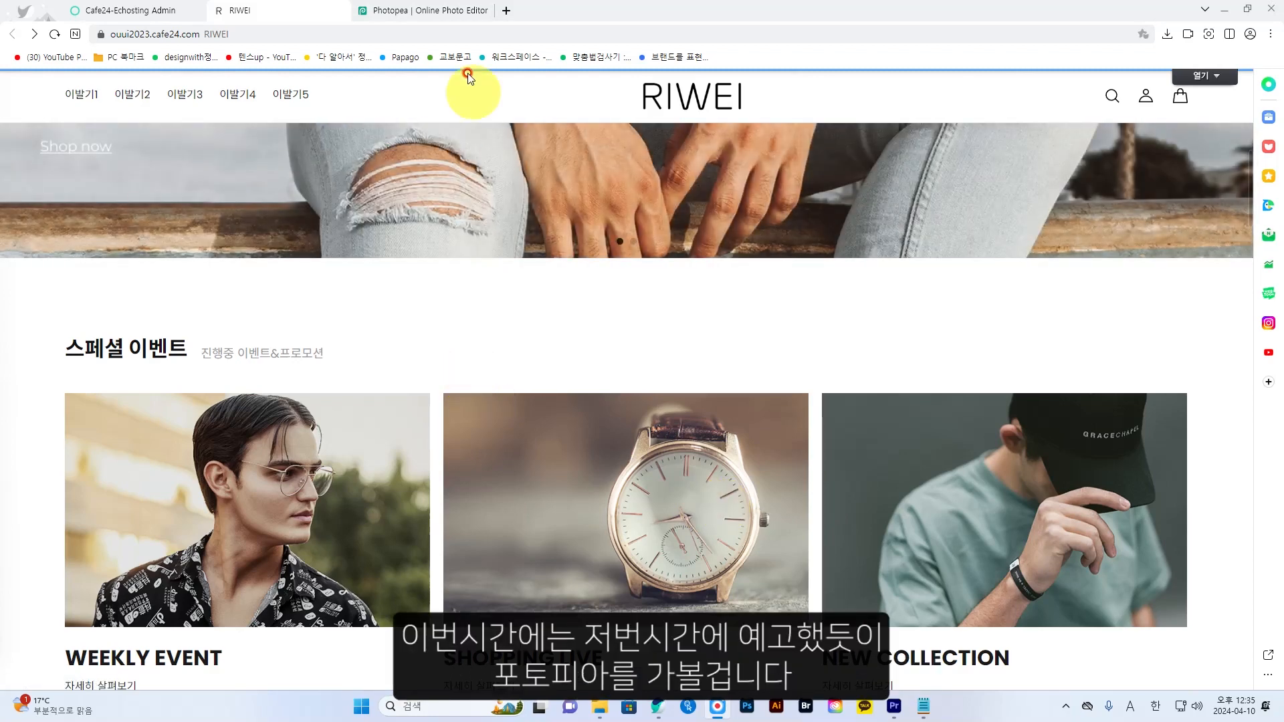
View the Photopea start page and examine the three special event banners on the RIWEI main page.
click(424, 9)
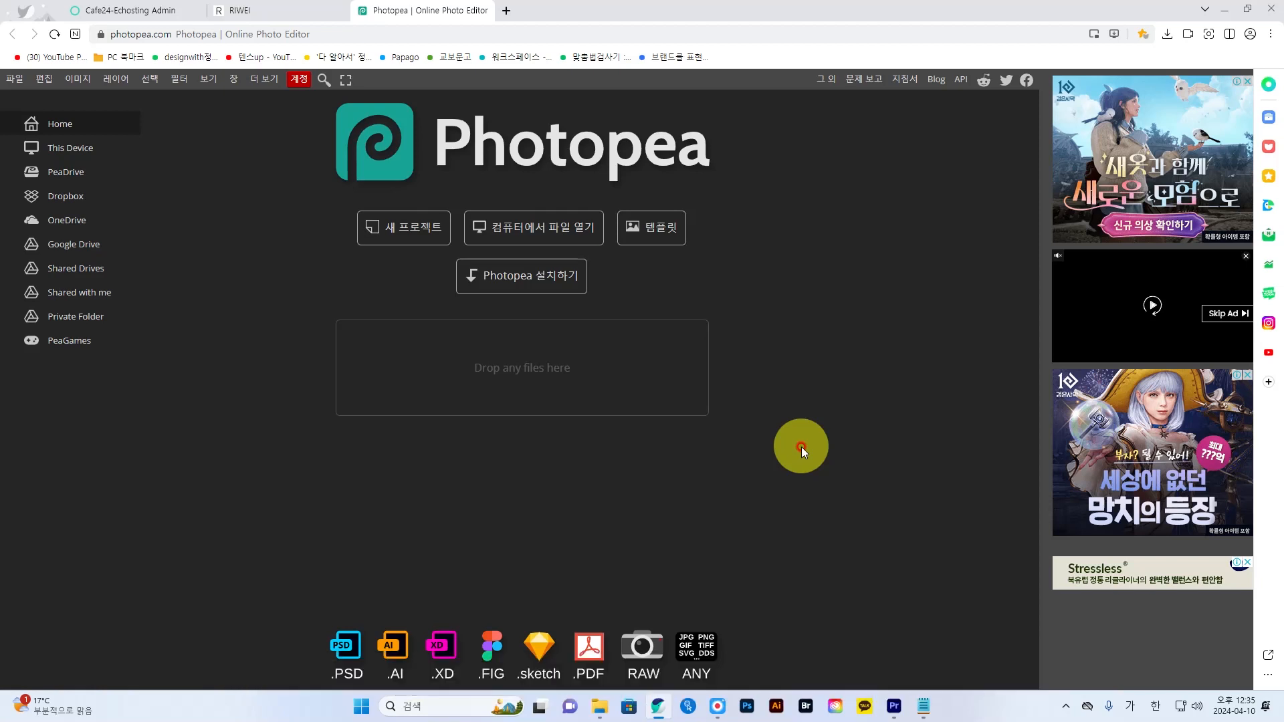
click(274, 10)
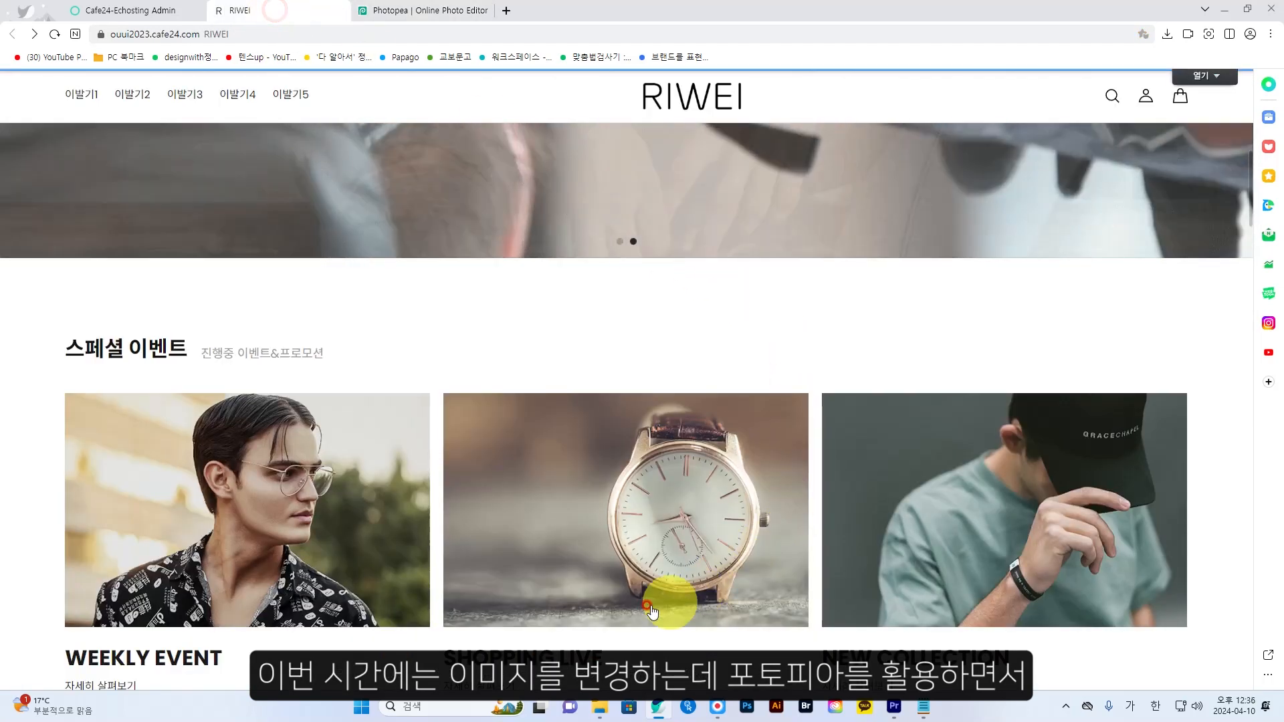
click(441, 11)
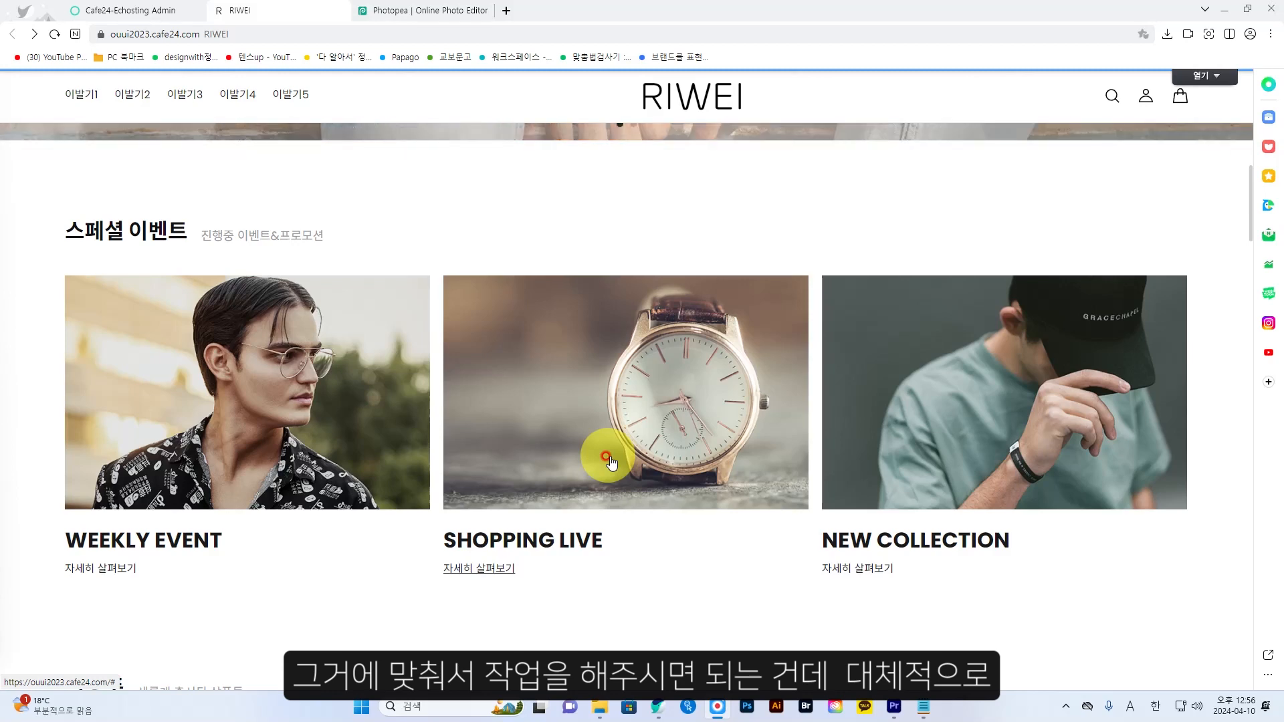
scroll(609, 459, up, 4)
scroll(609, 458, down, 4)
scroll(609, 458, down, 3)
scroll(609, 458, up, 1)
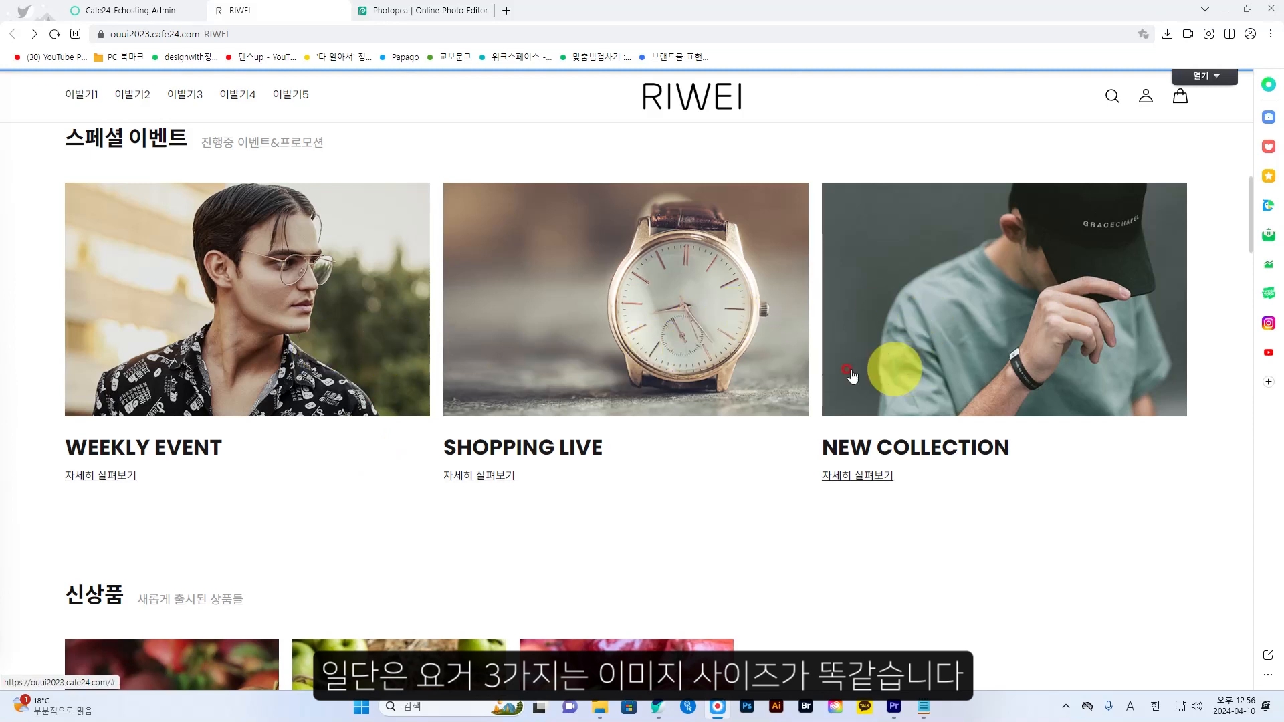
Bring up the save-as dialog for the WEEKLY EVENT banner image and cancel it.
right_click(294, 299)
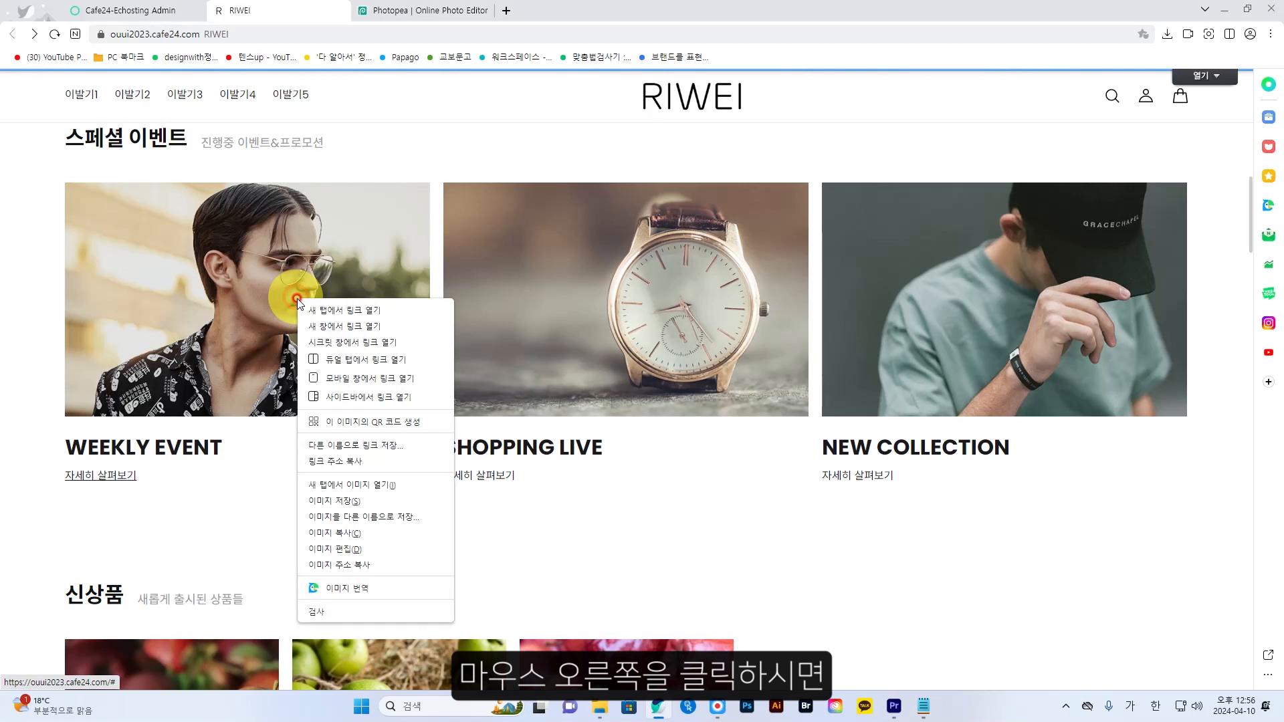
click(369, 517)
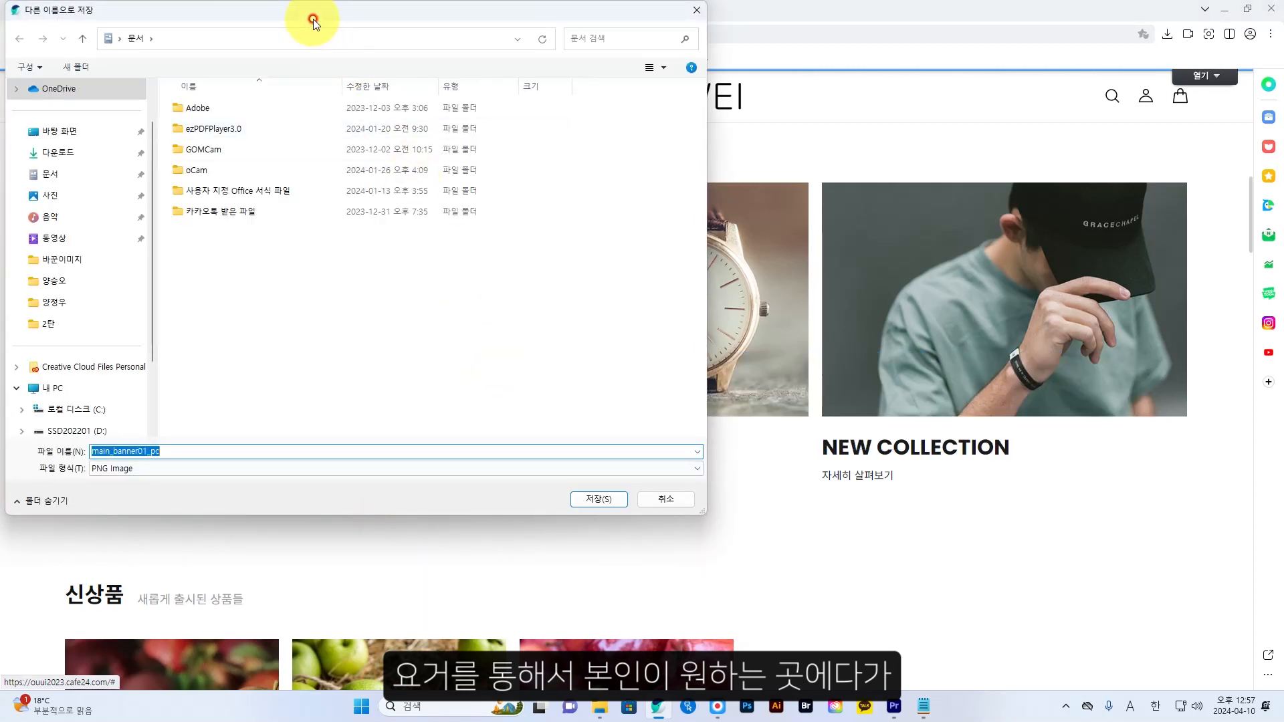
drag(313, 22, 417, 75)
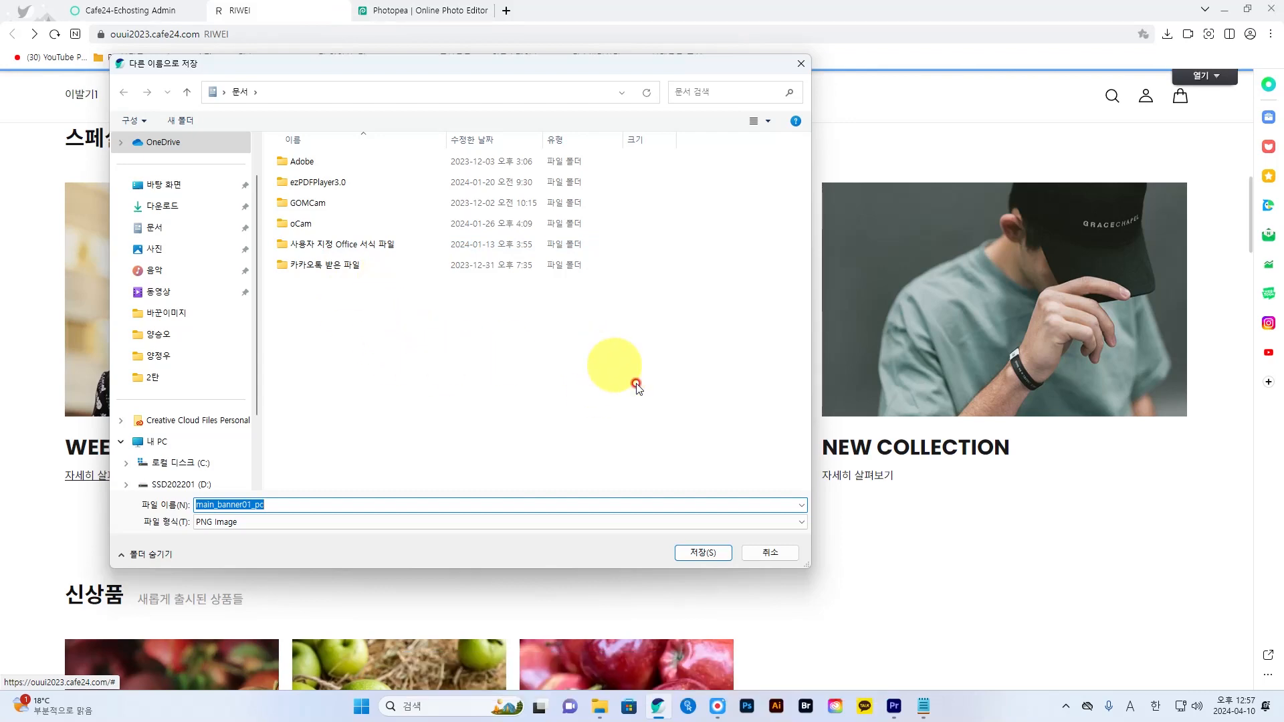
click(771, 553)
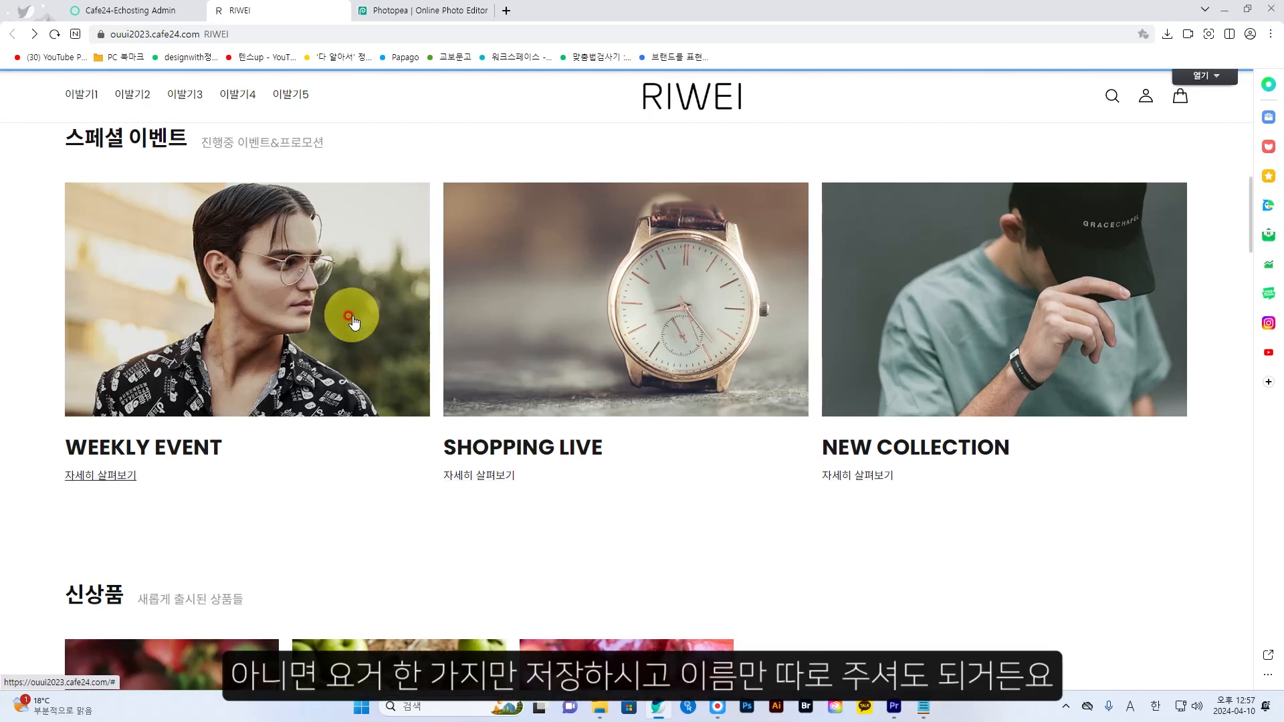
View the save options for the main image on the 사과3 product page and return to the main page.
scroll(334, 328, down, 4)
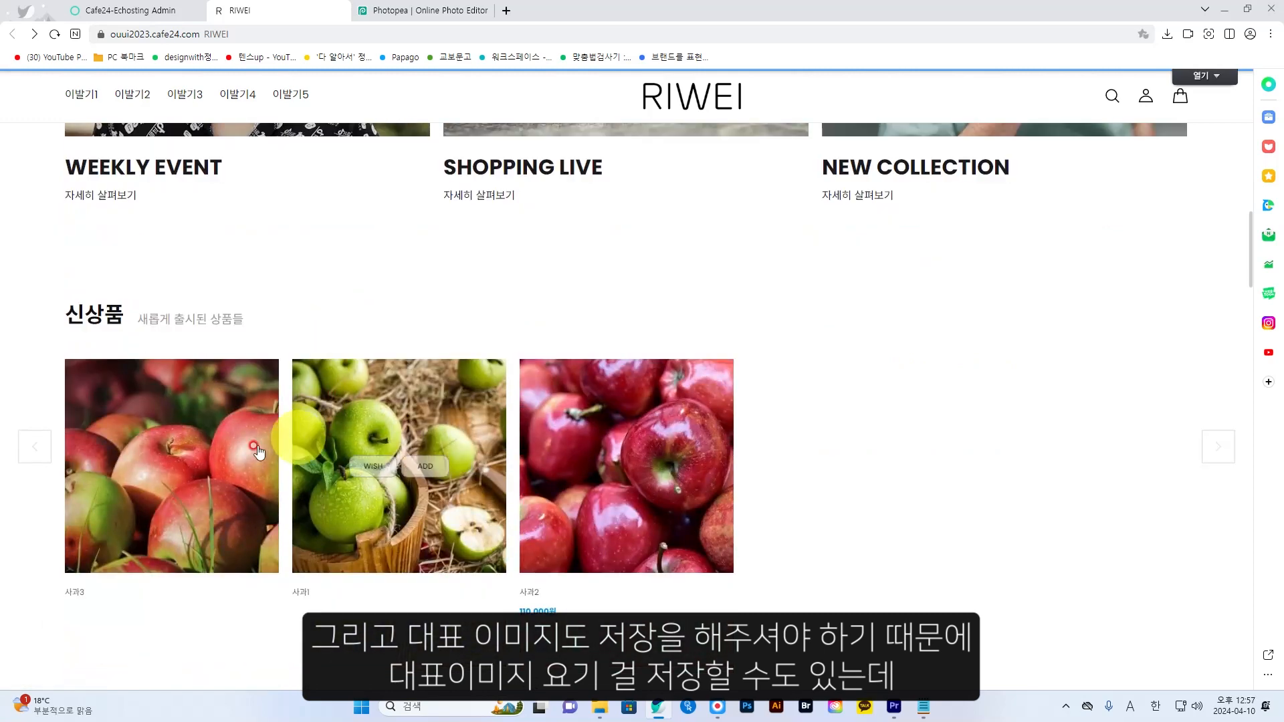
mouse_move(189, 443)
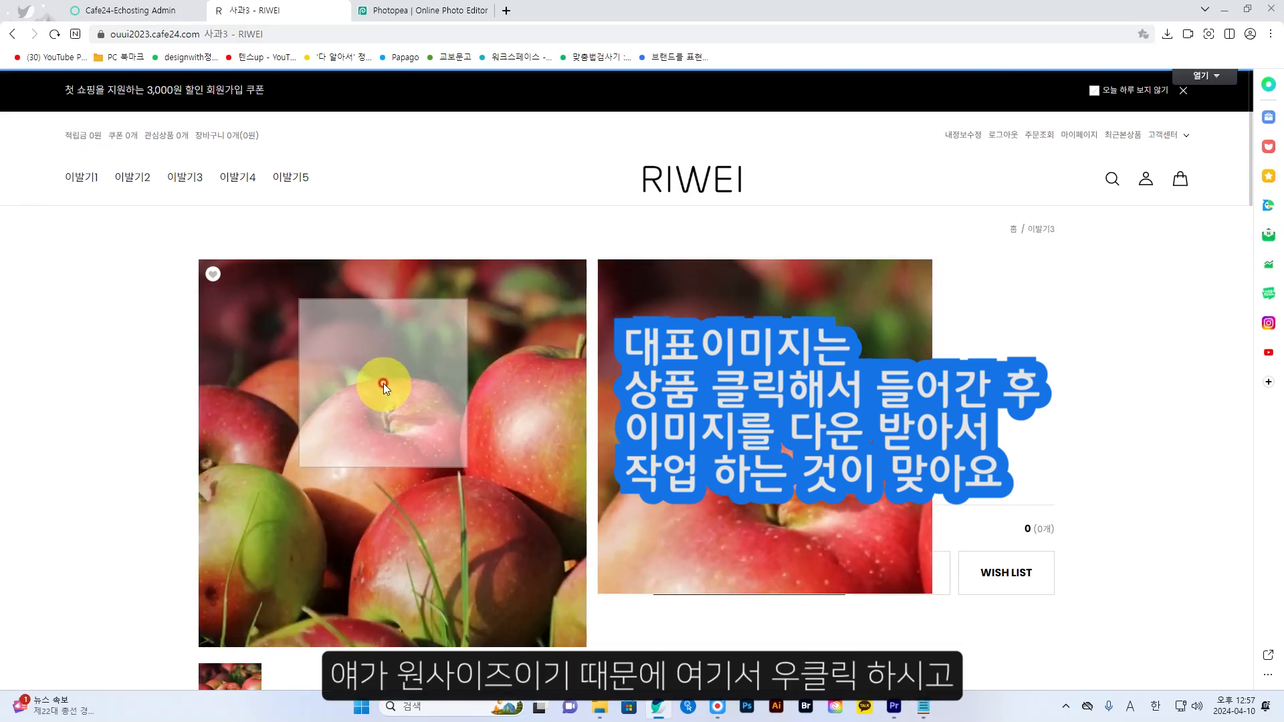
right_click(384, 384)
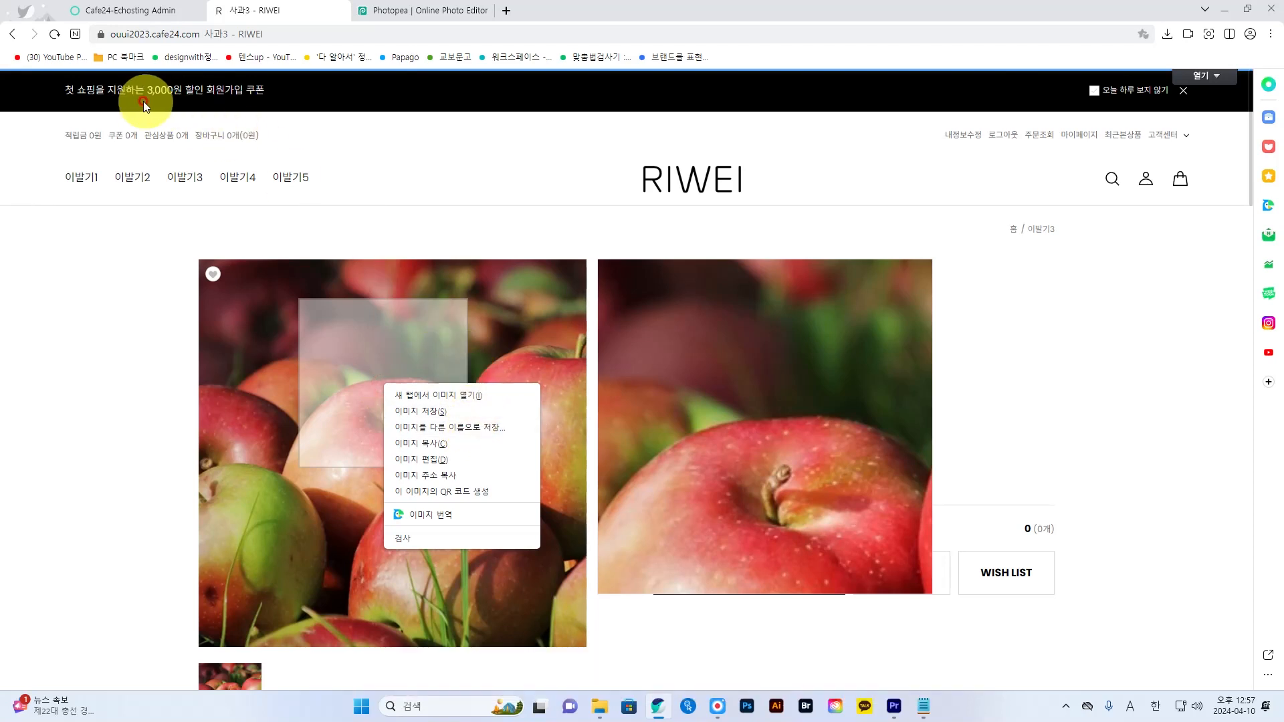
click(11, 36)
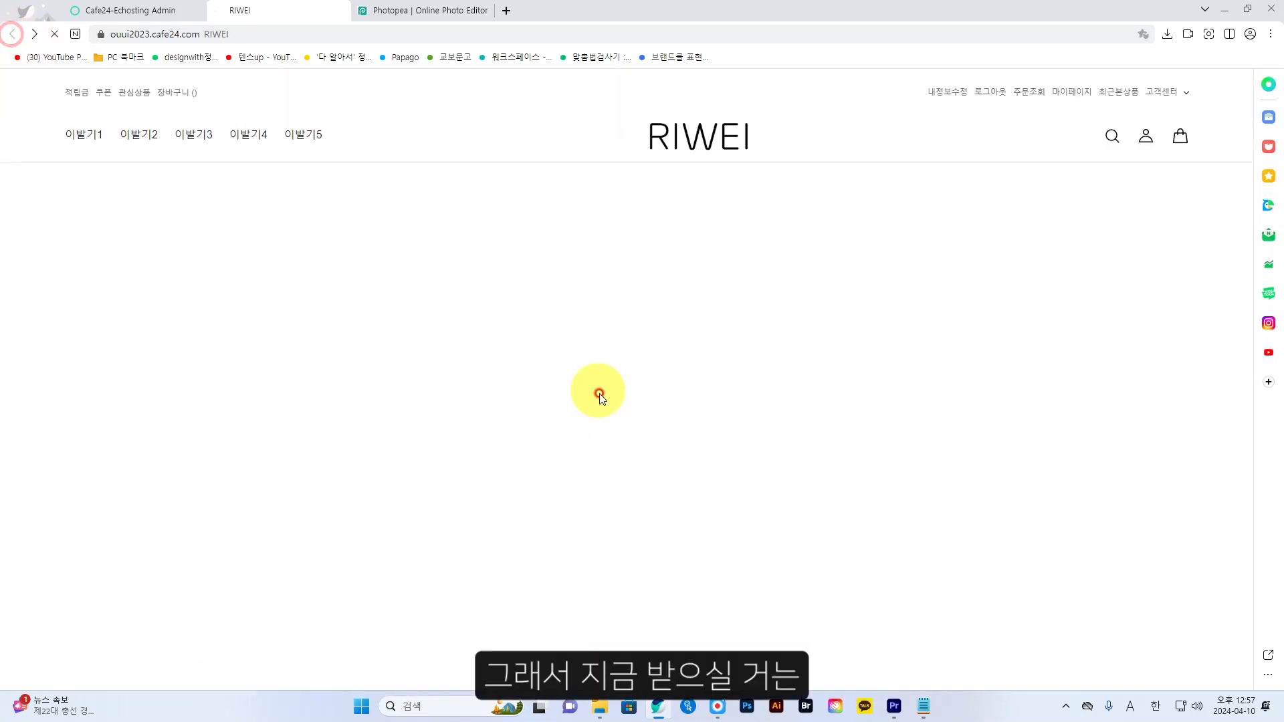
Show the save options for the large 남성 자켓 banner image below the new products.
scroll(484, 310, up, 2)
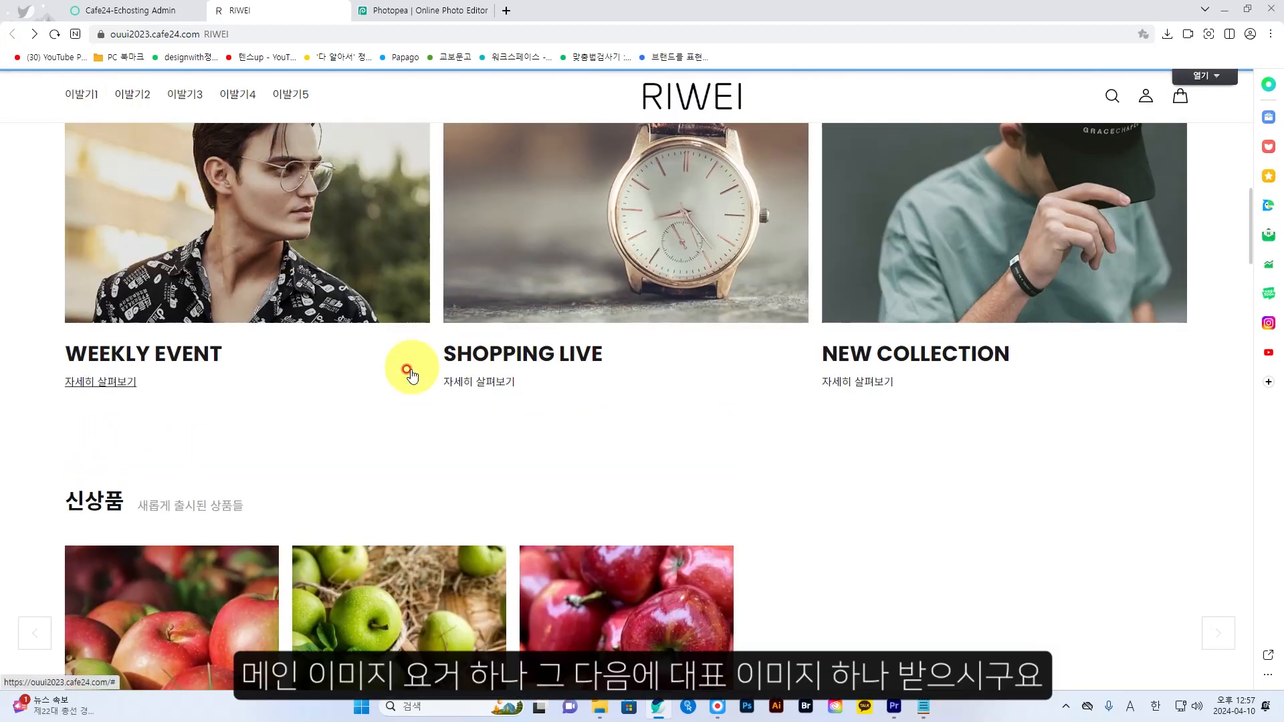
scroll(408, 364, down, 3)
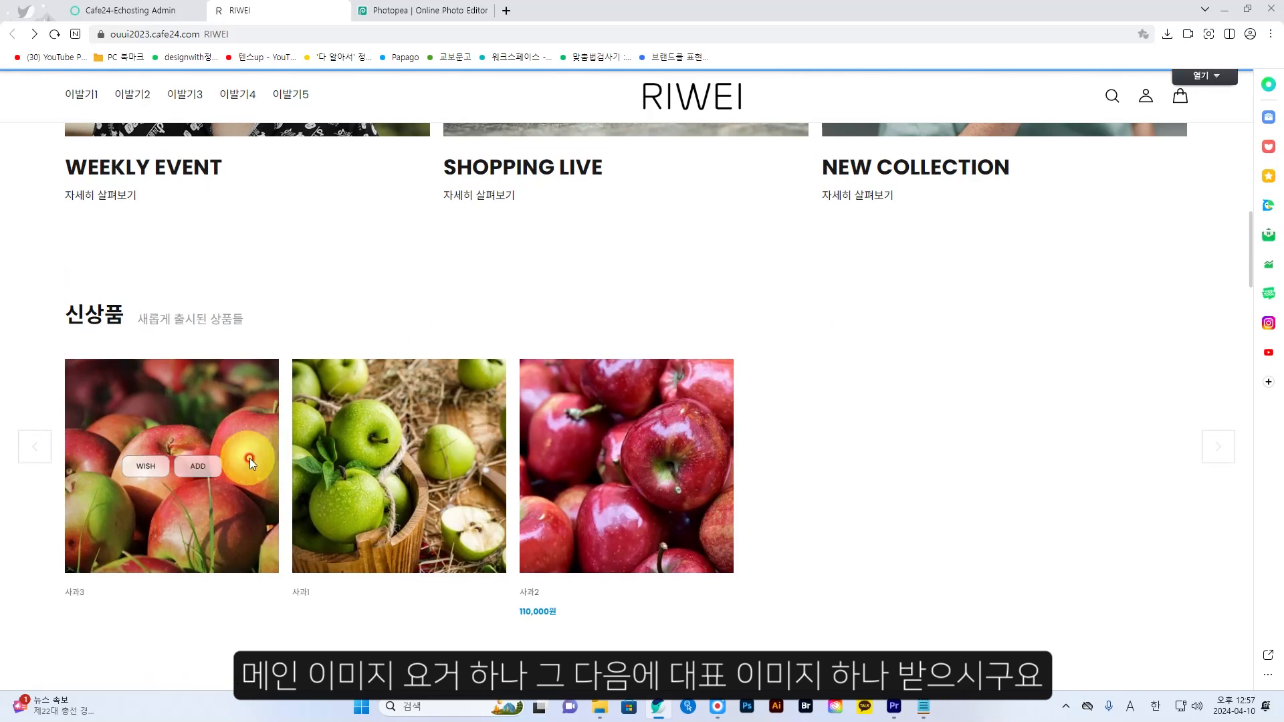
scroll(263, 459, down, 7)
scroll(263, 460, down, 1)
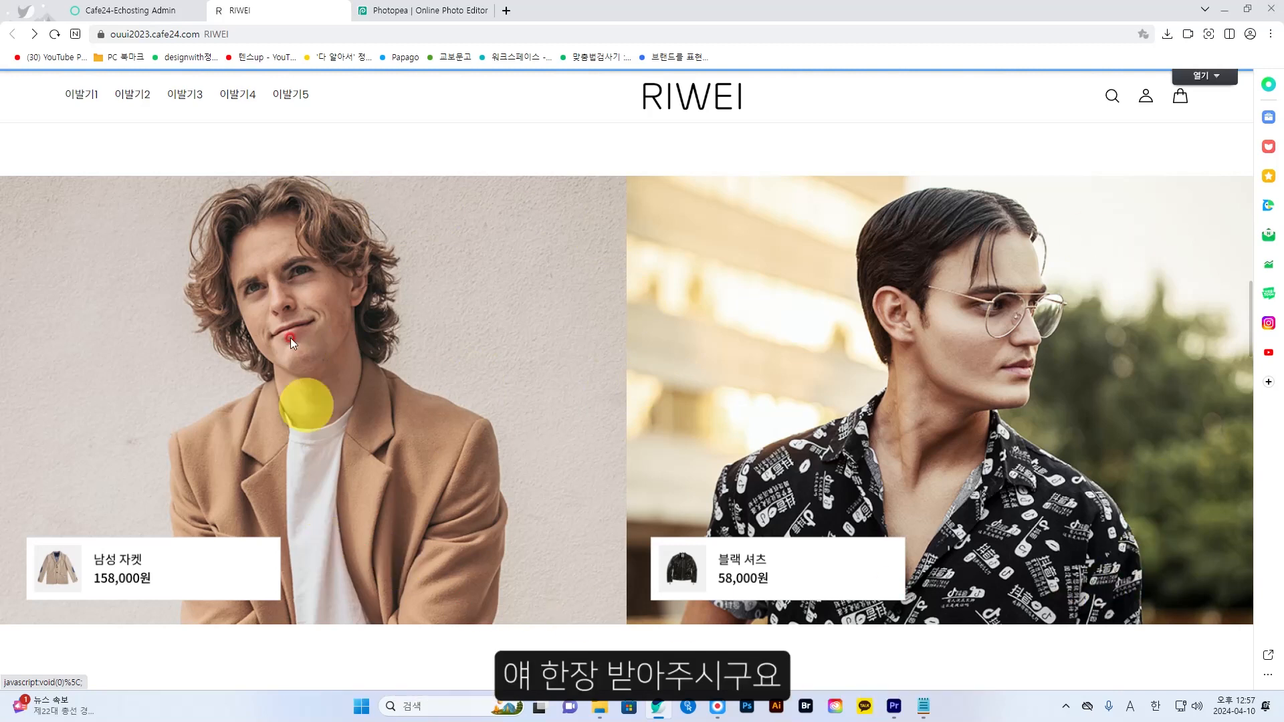
right_click(466, 416)
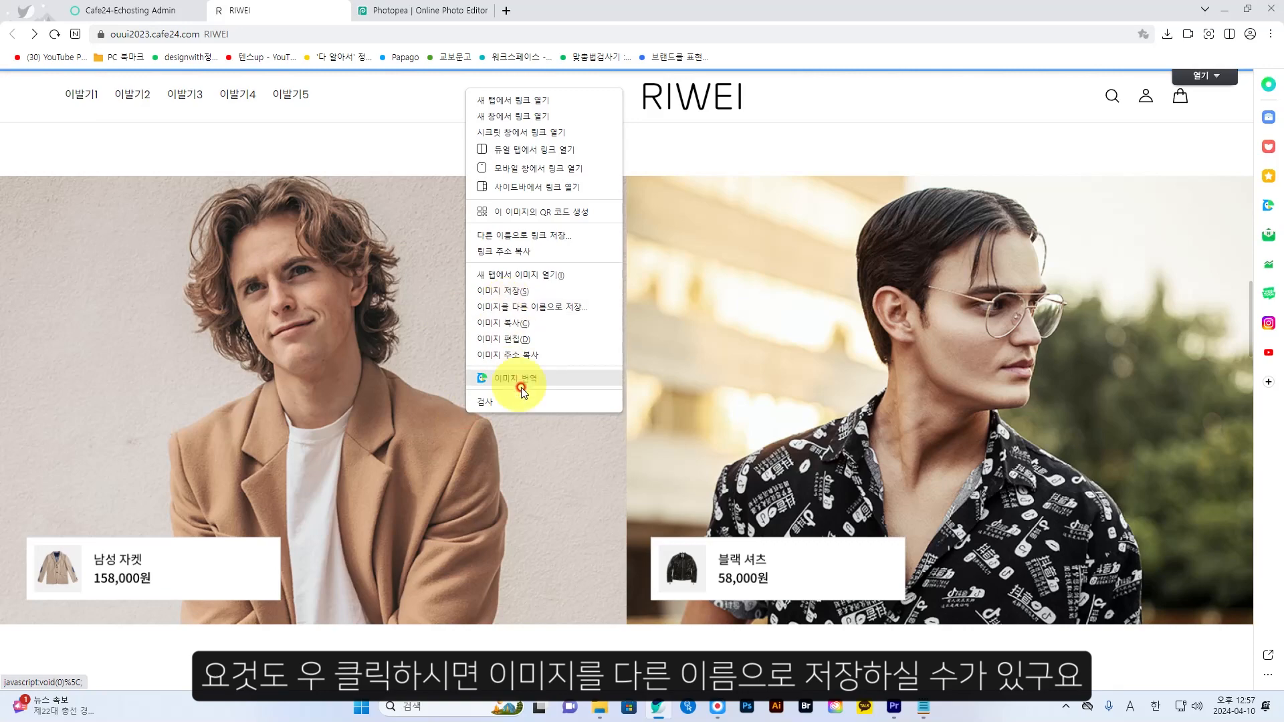
Show the save options for the OFFLINE SHOP image near the end of the main page and dismiss them.
scroll(532, 454, down, 4)
scroll(532, 453, down, 12)
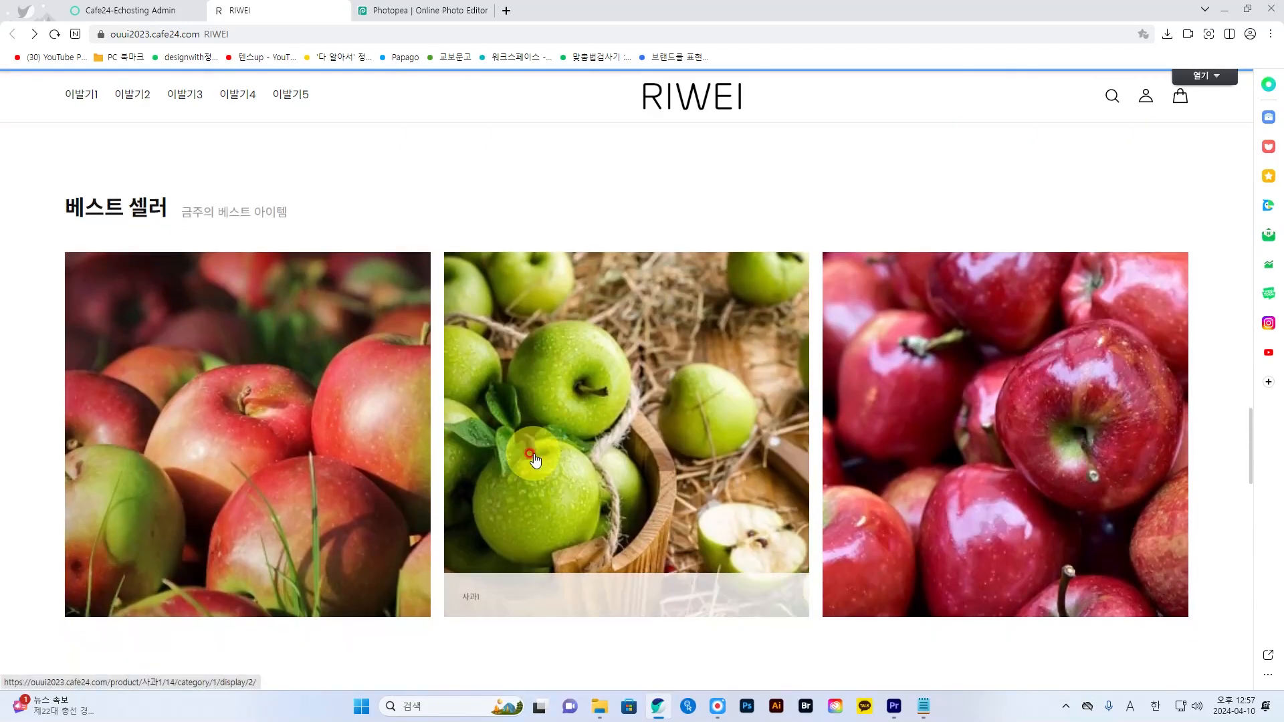
scroll(867, 368, down, 16)
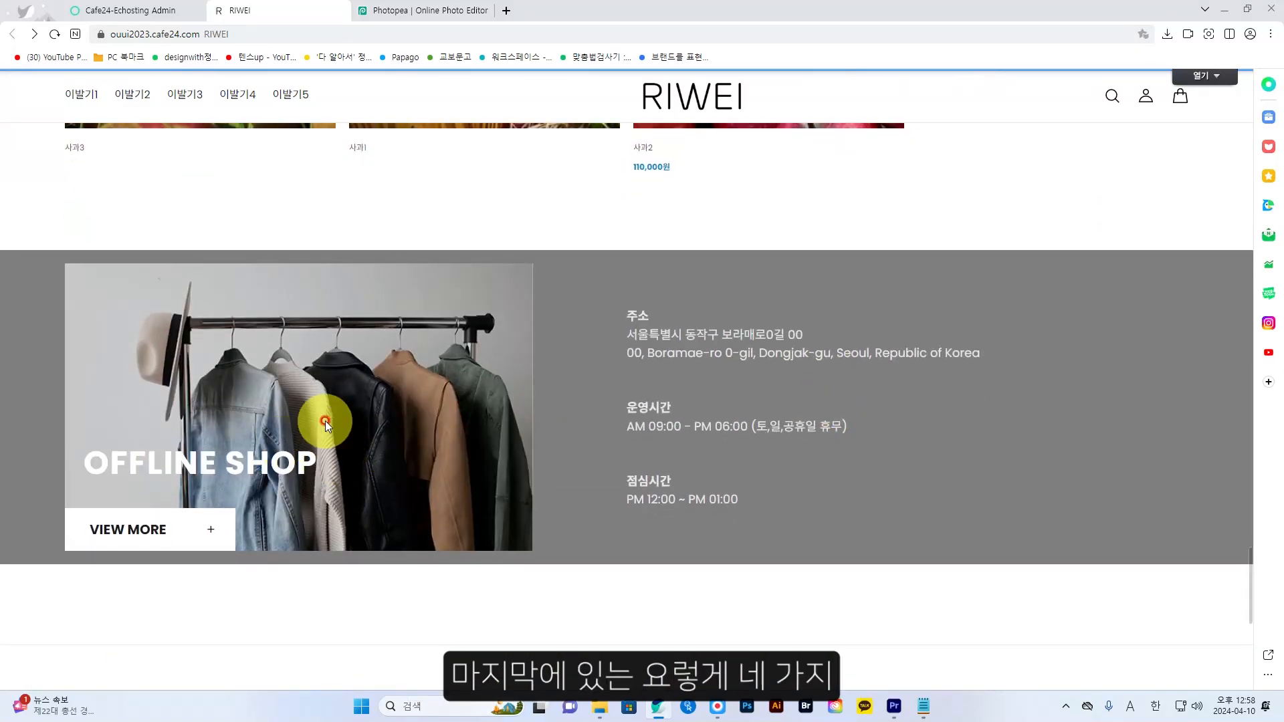
right_click(325, 421)
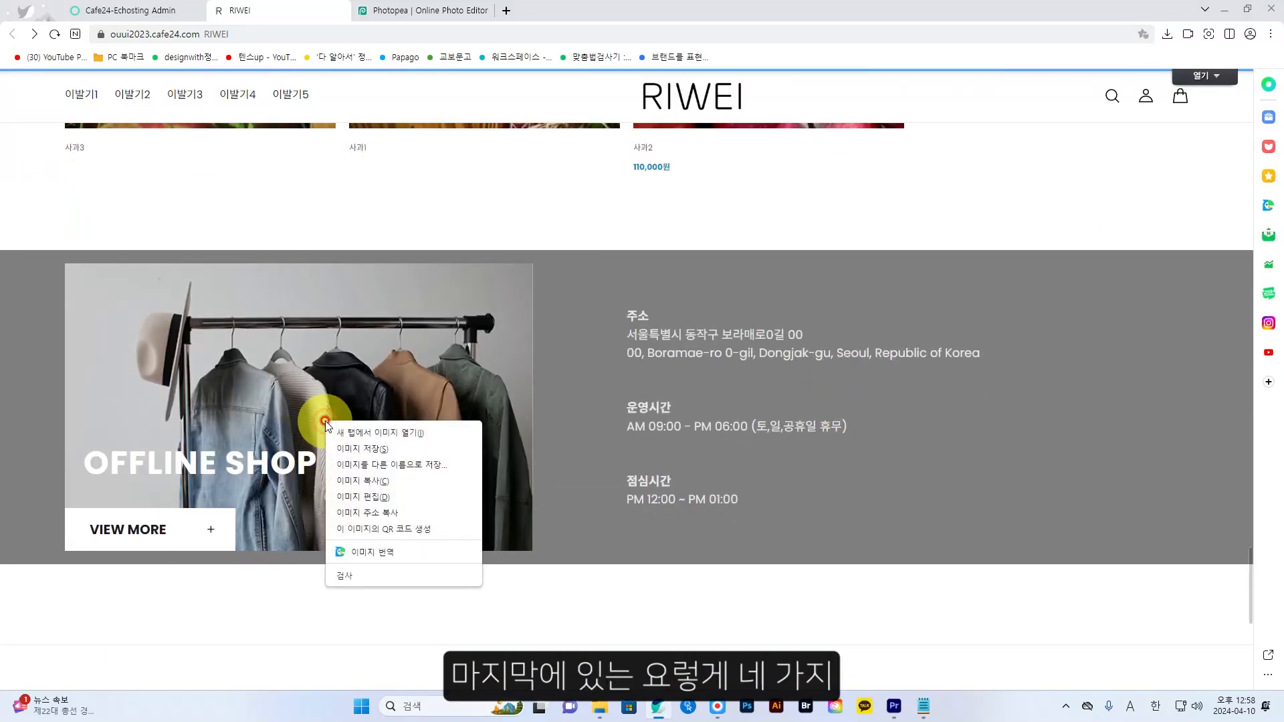
click(312, 388)
Review the four images to download: the WEEKLY EVENT banner, the 사과3 product image, the 남성 자켓 banner and the OFFLINE SHOP picture.
scroll(312, 387, up, 20)
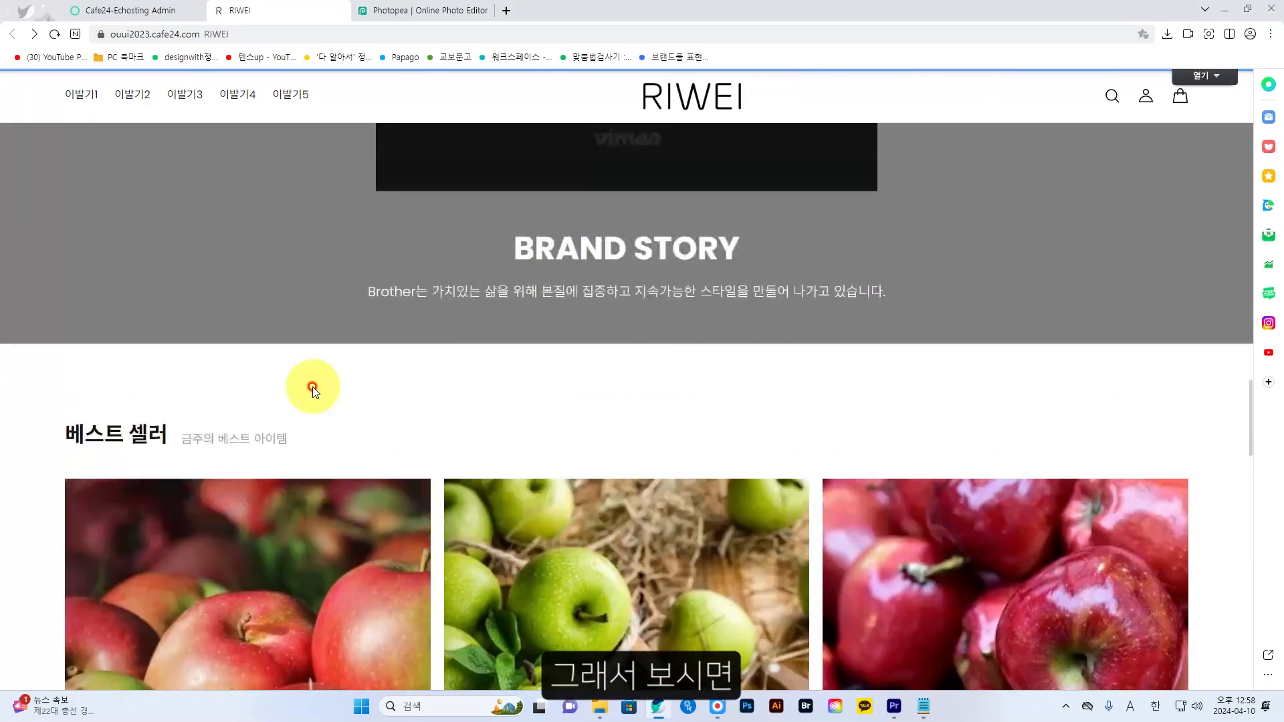
scroll(312, 387, up, 10)
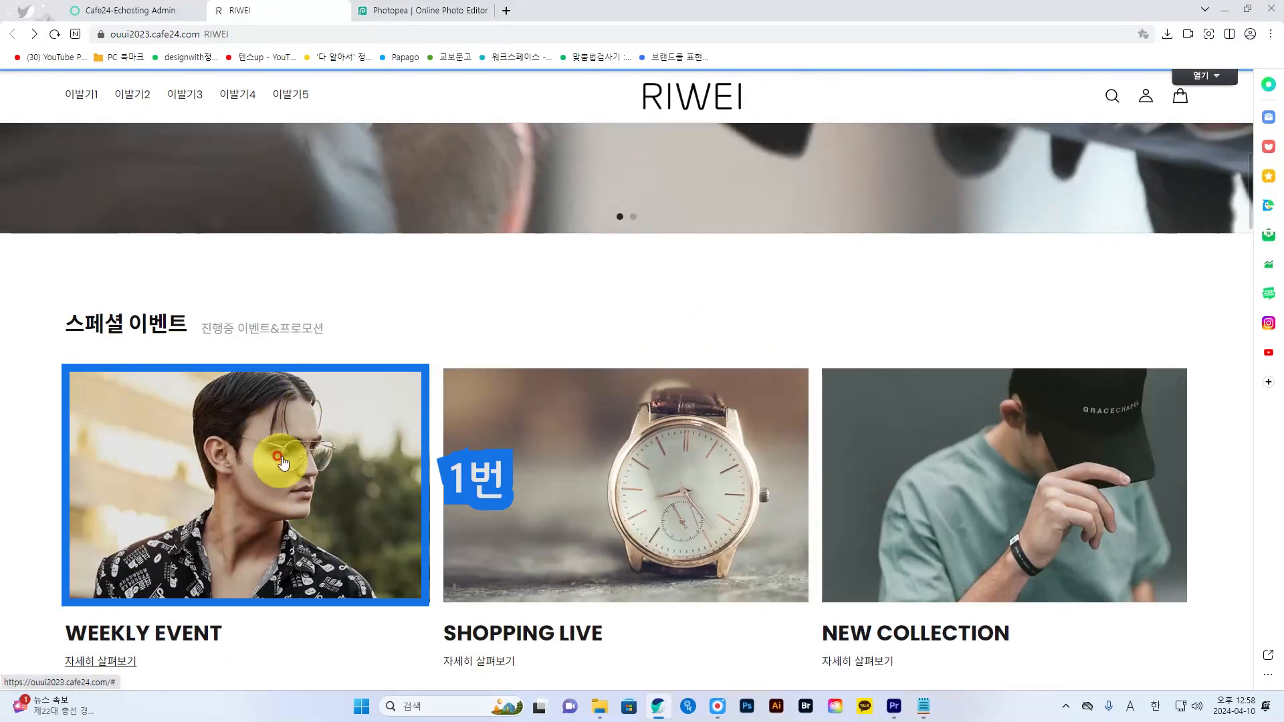
scroll(315, 471, down, 10)
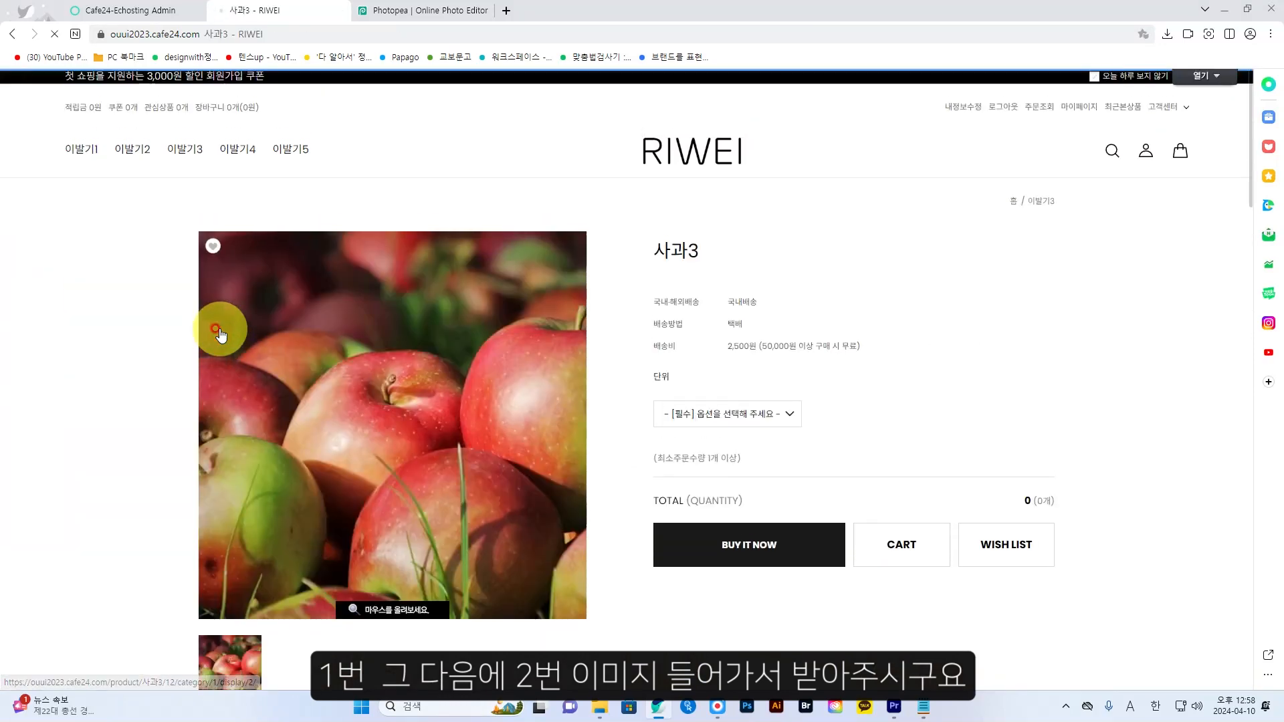
scroll(237, 358, down, 3)
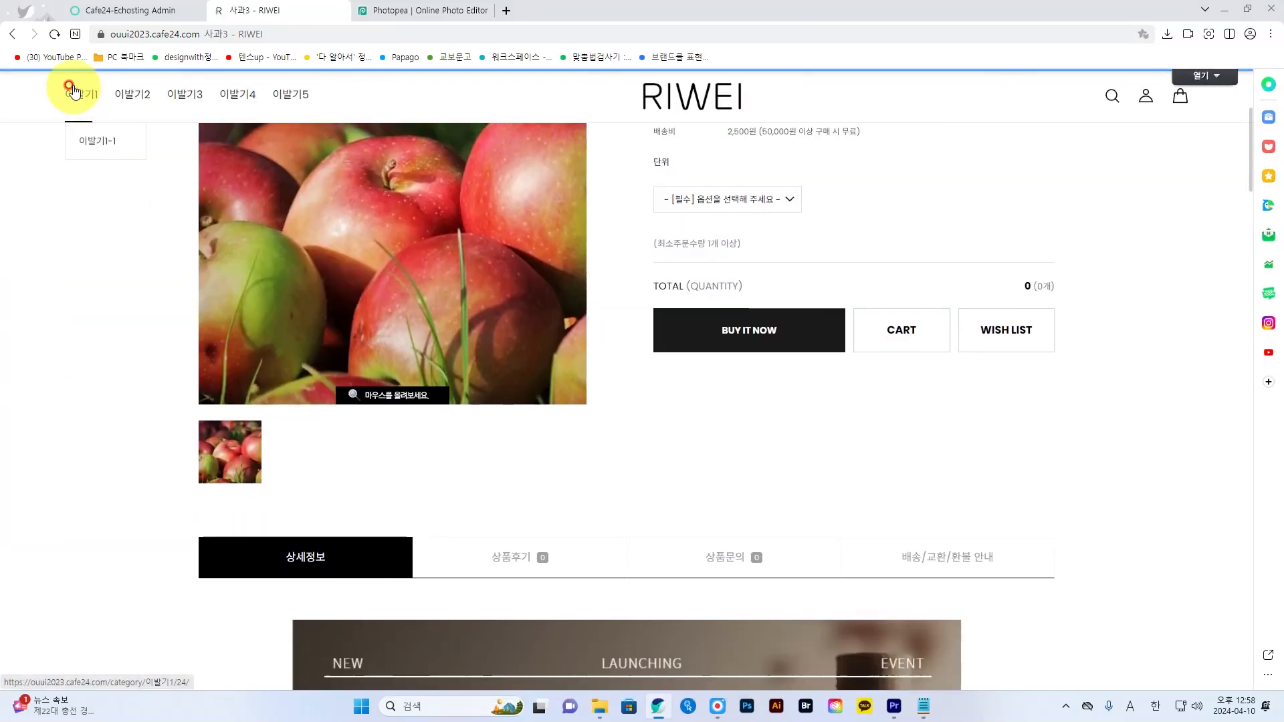
click(12, 34)
scroll(498, 415, down, 4)
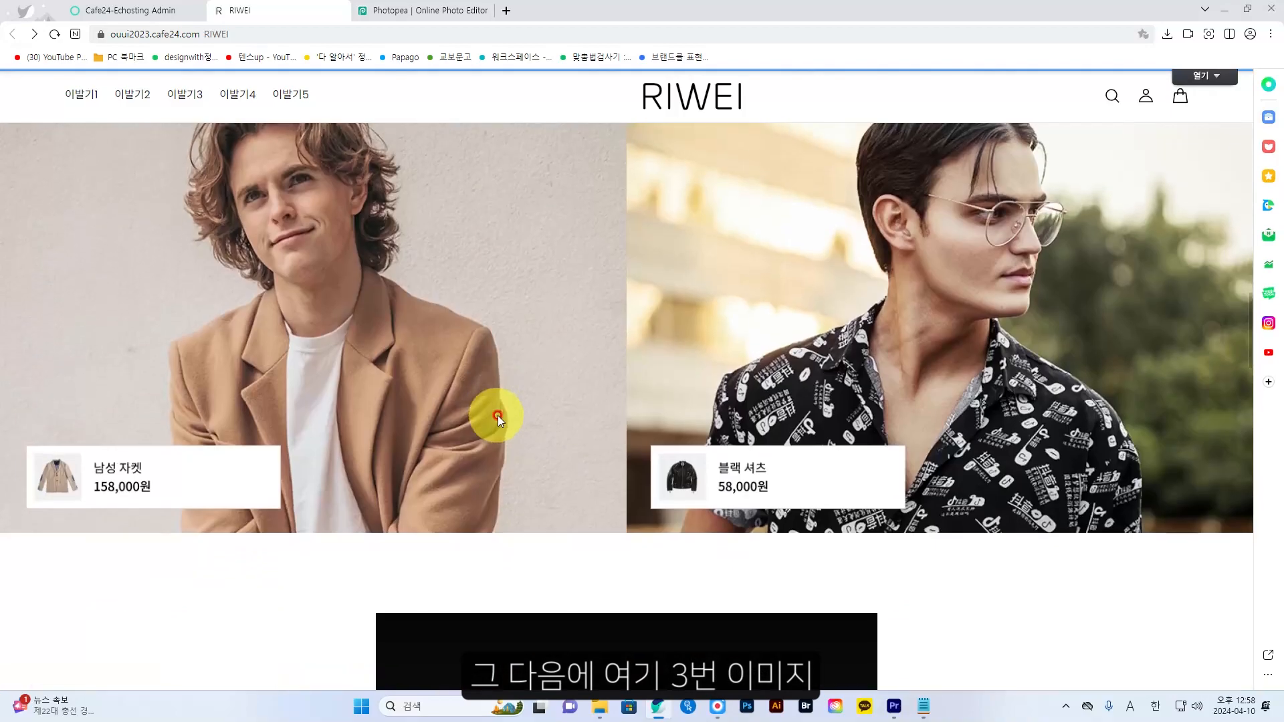
scroll(572, 481, down, 8)
scroll(572, 481, down, 10)
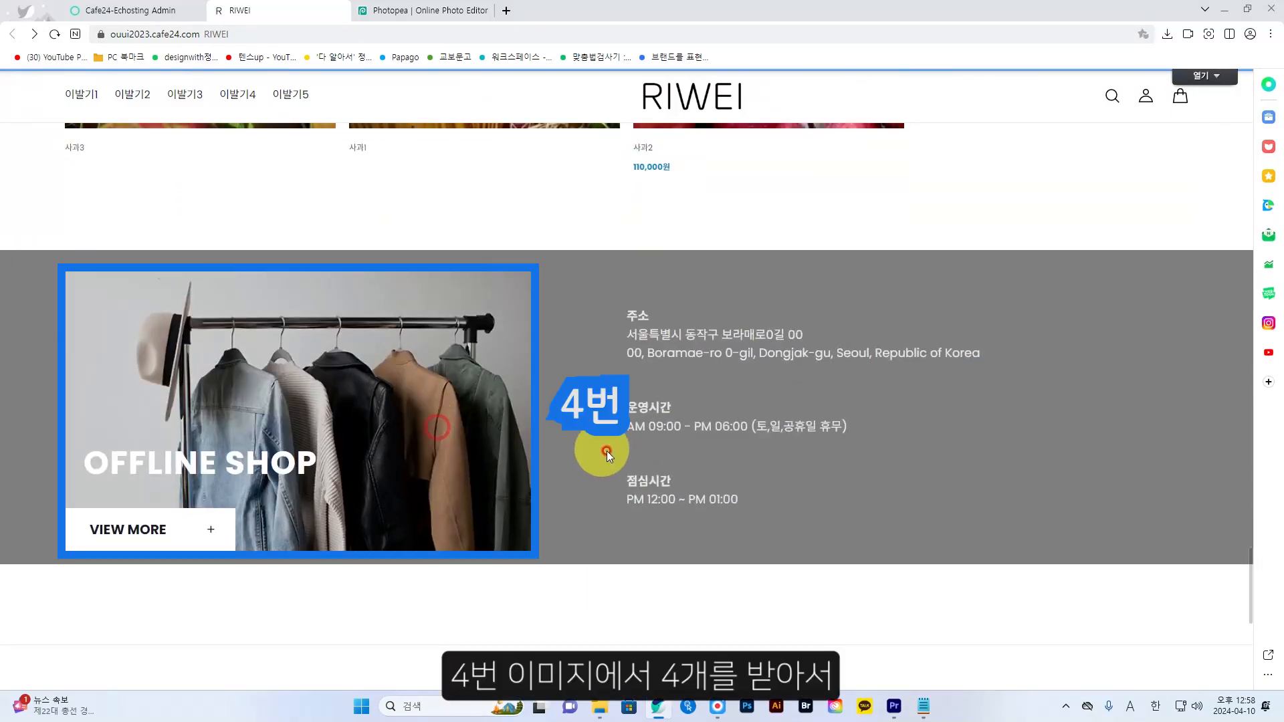
scroll(607, 451, up, 3)
scroll(607, 451, up, 10)
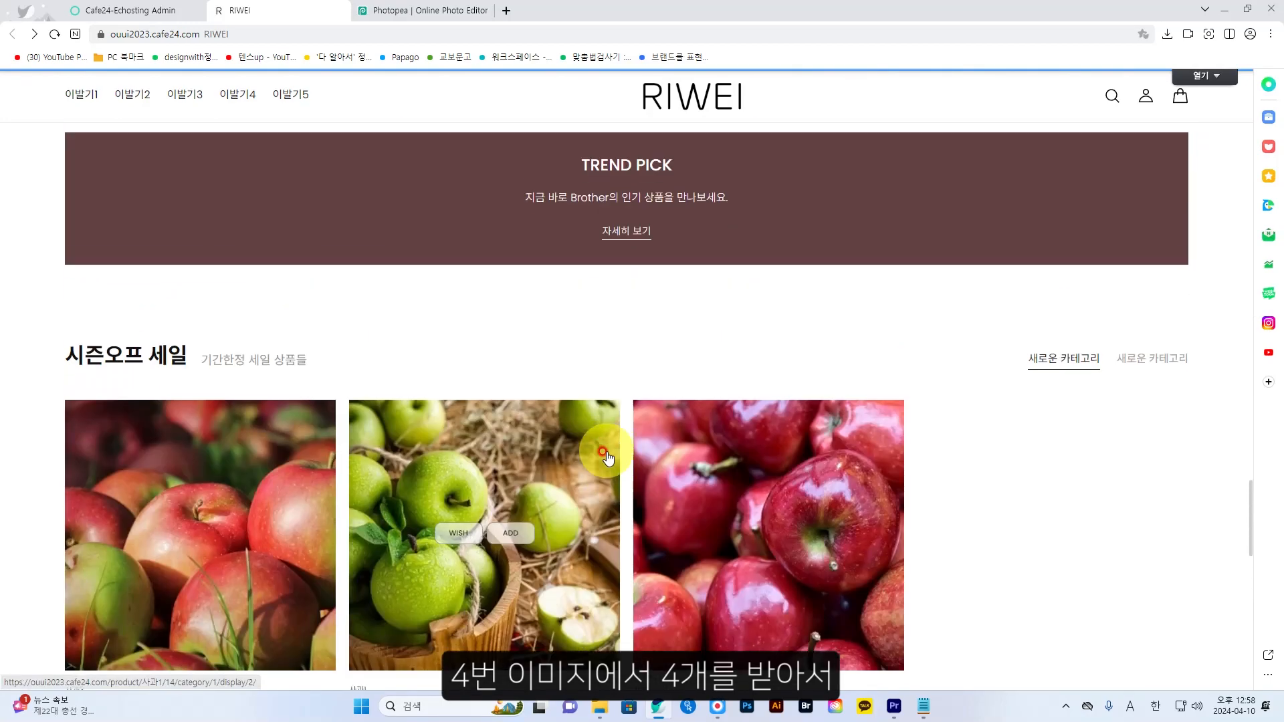
scroll(607, 451, up, 8)
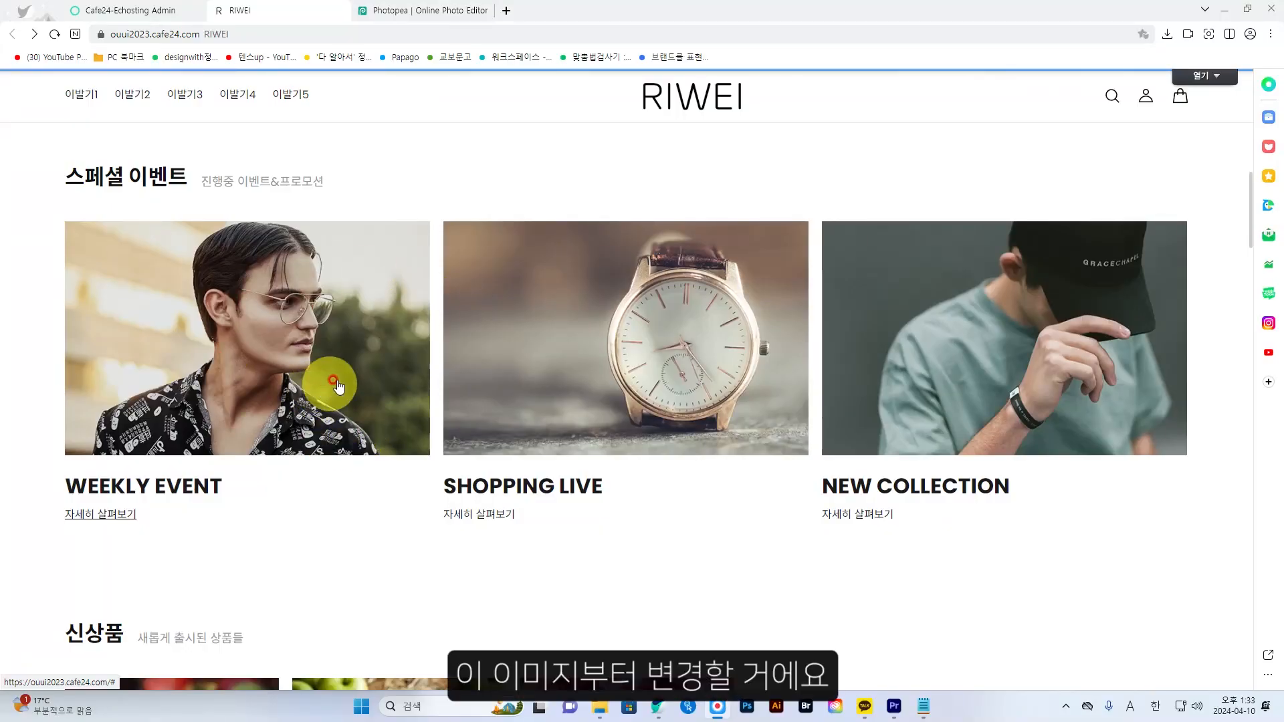
Open the main_banner01_pc image from the 2탄 folder in Photopea and place the 선택1 photo on top of it.
click(449, 11)
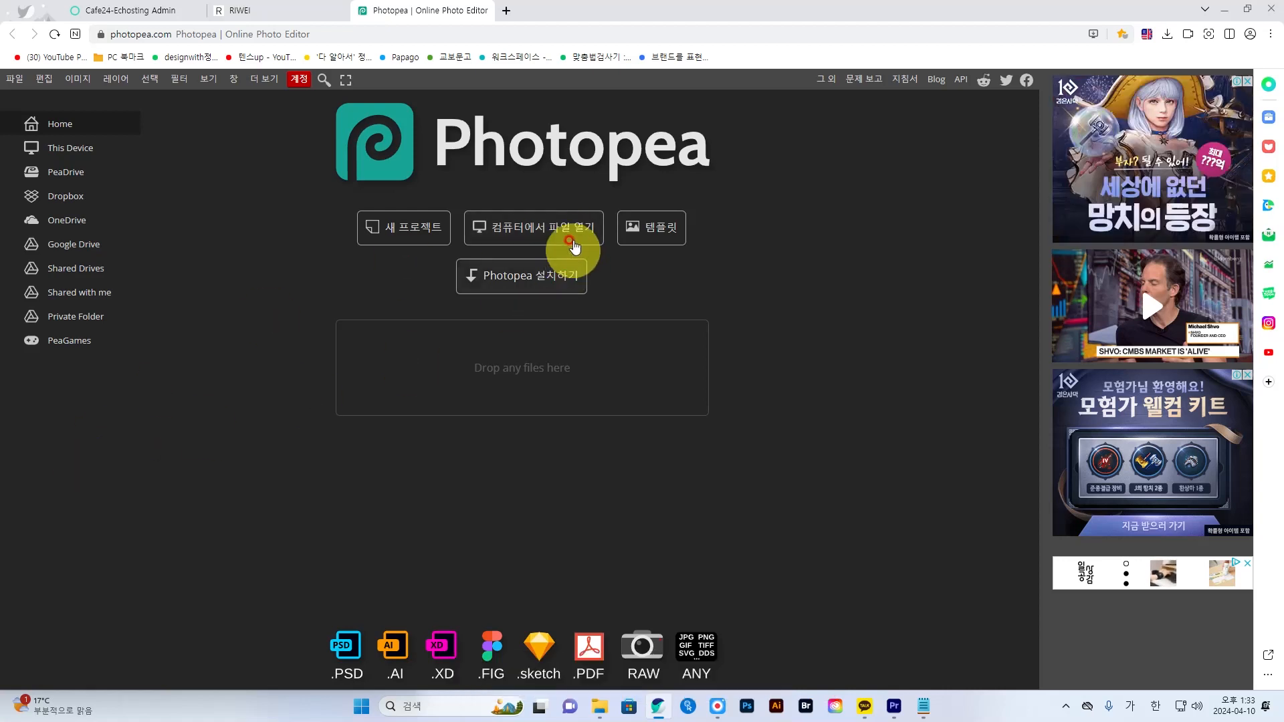
key(alt+Tab)
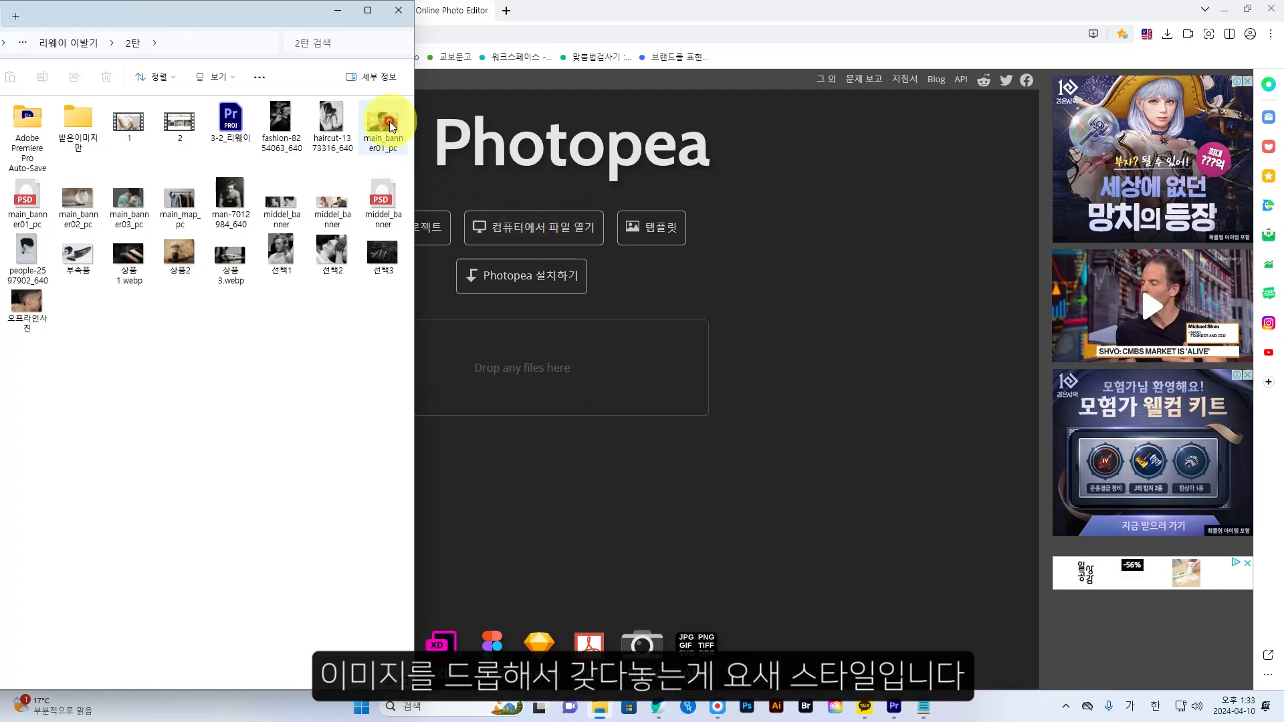
drag(392, 127, 596, 380)
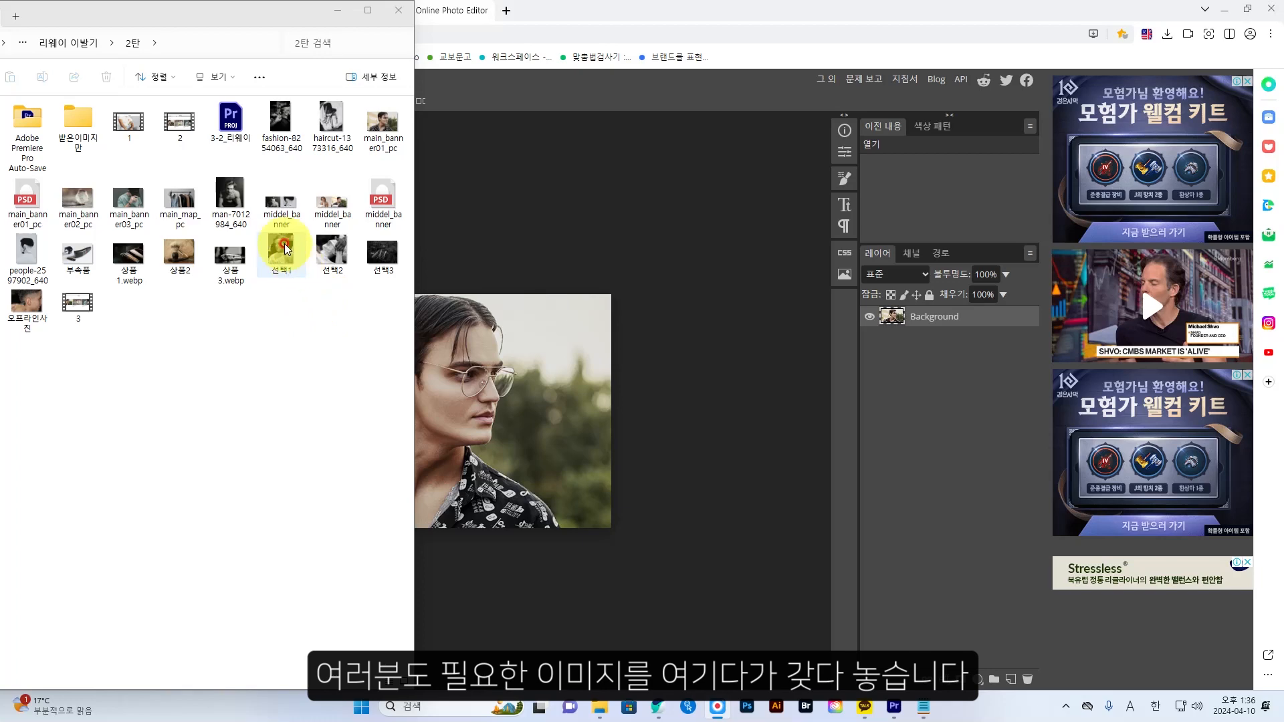
drag(284, 243, 529, 411)
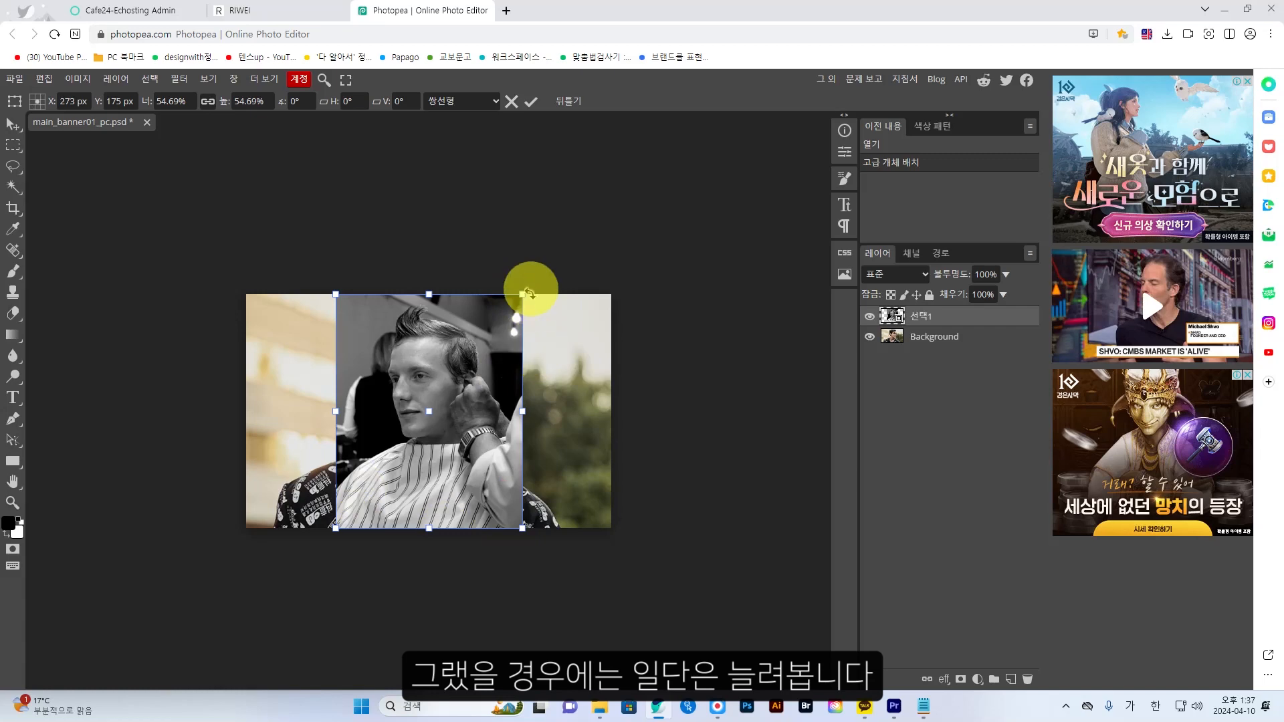
Scale the placed 선택1 photo proportionally to about 113%, lower it until the man's hair is inside the banner, and apply the transform.
drag(523, 293, 695, 225)
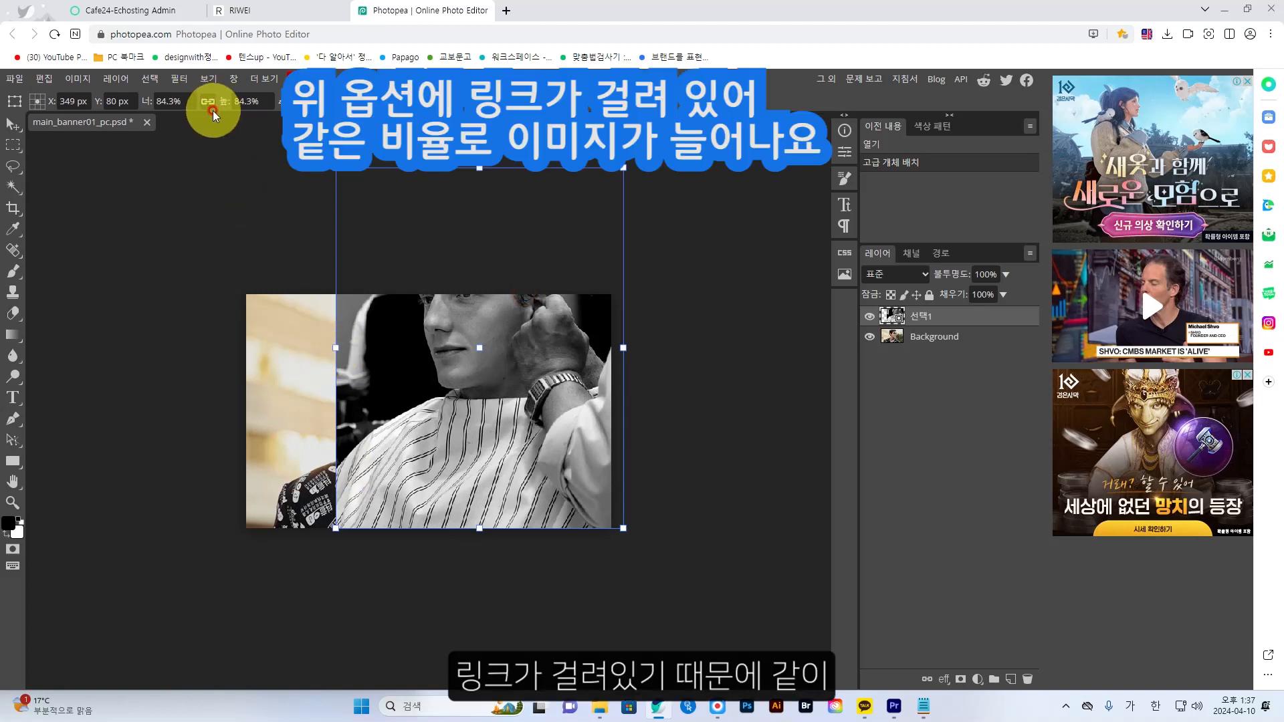
drag(333, 348, 237, 336)
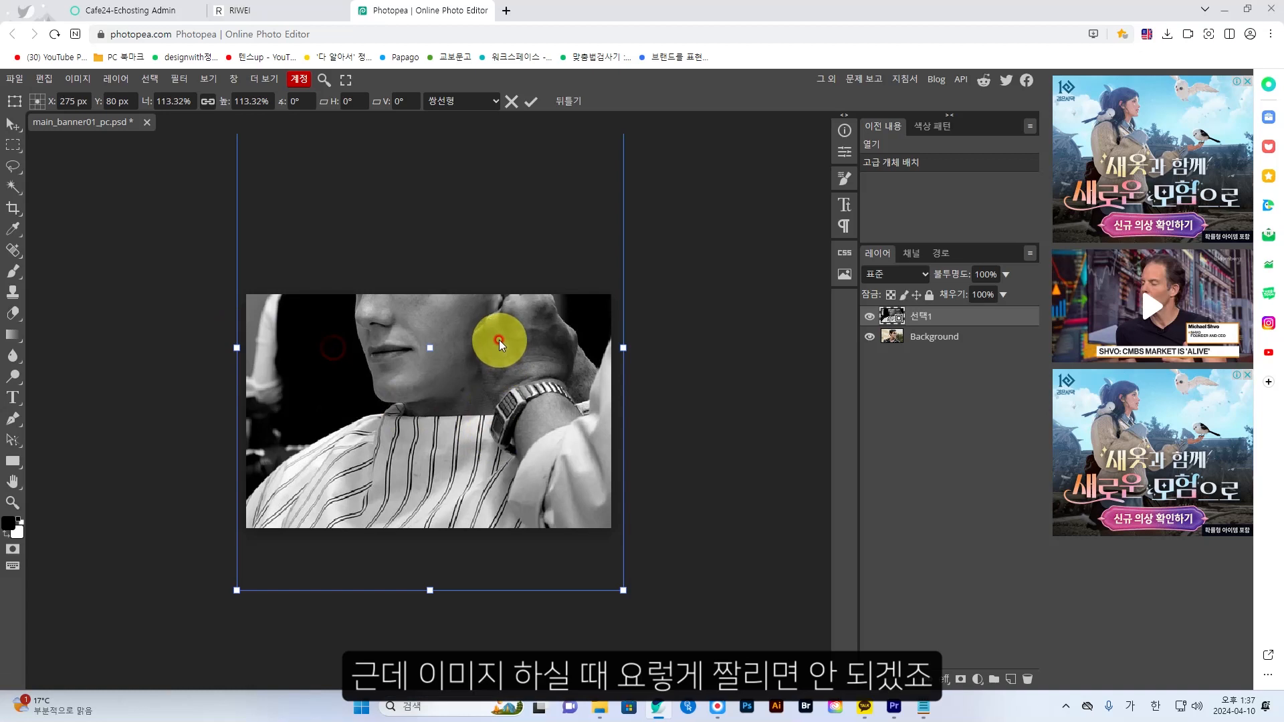
drag(498, 338, 497, 430)
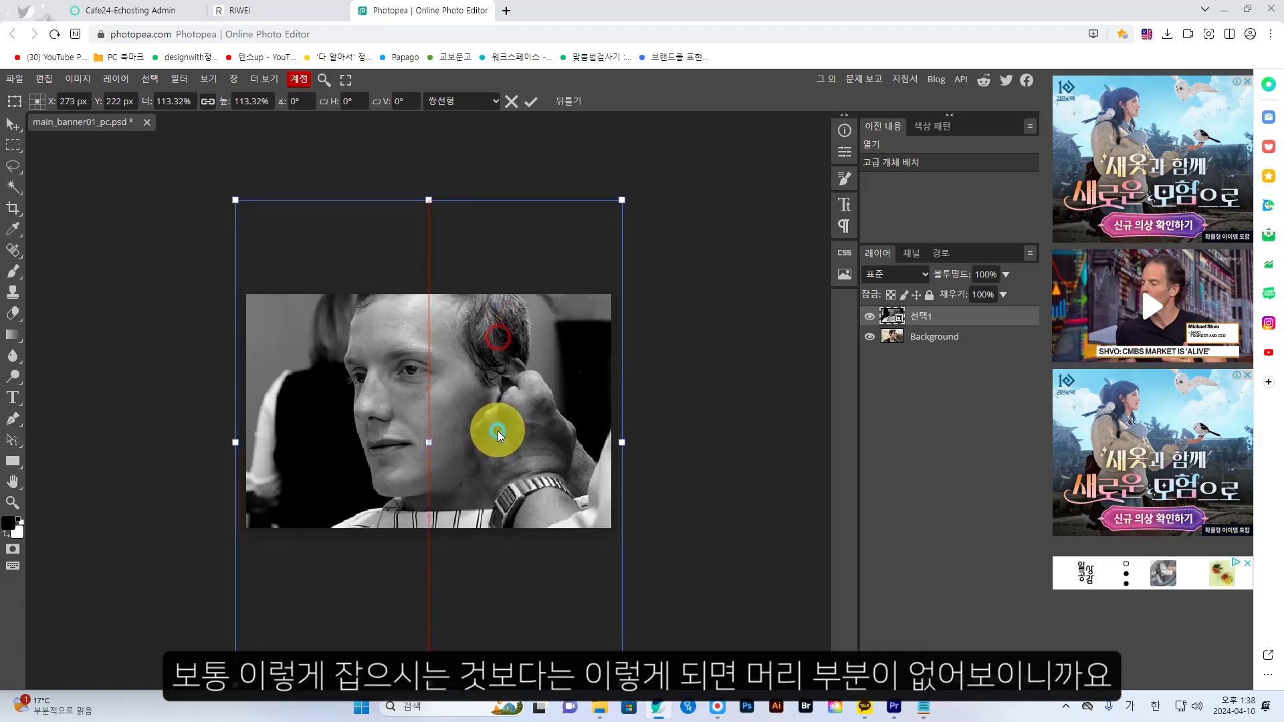
click(404, 317)
click(379, 304)
click(389, 297)
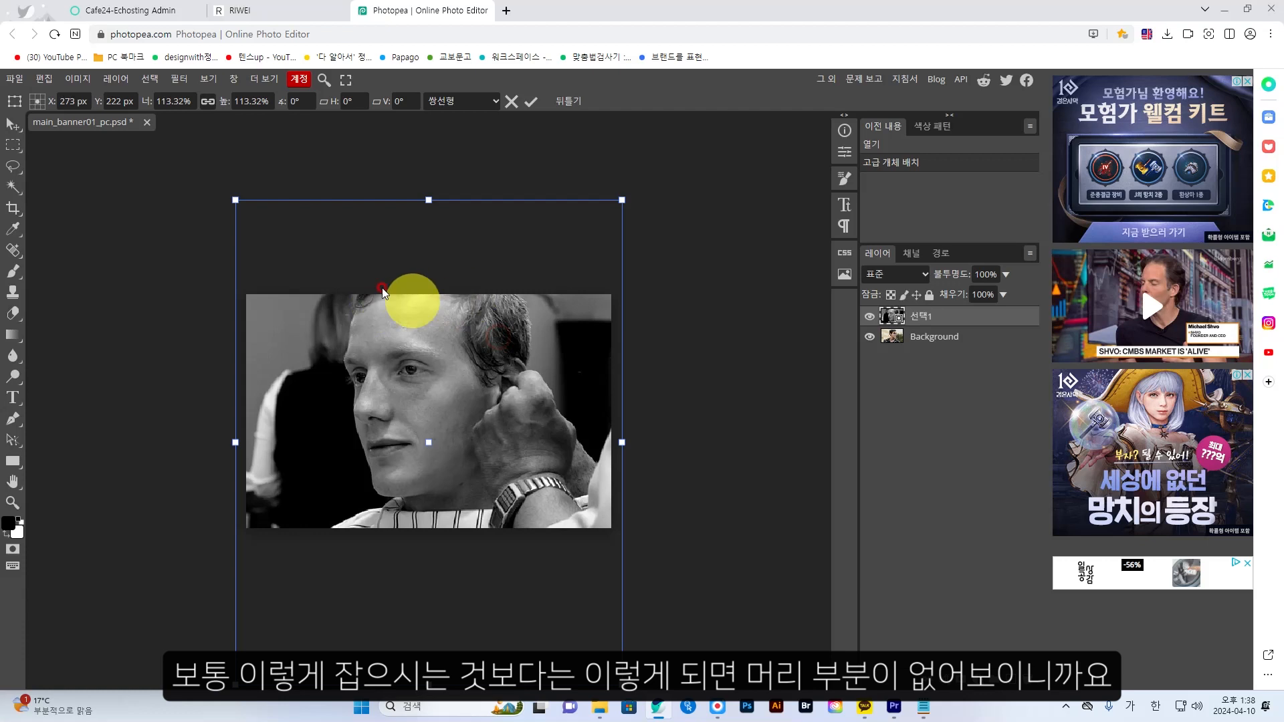
click(480, 345)
mouse_move(462, 329)
mouse_down()
mouse_move(458, 386)
mouse_move(460, 374)
mouse_up()
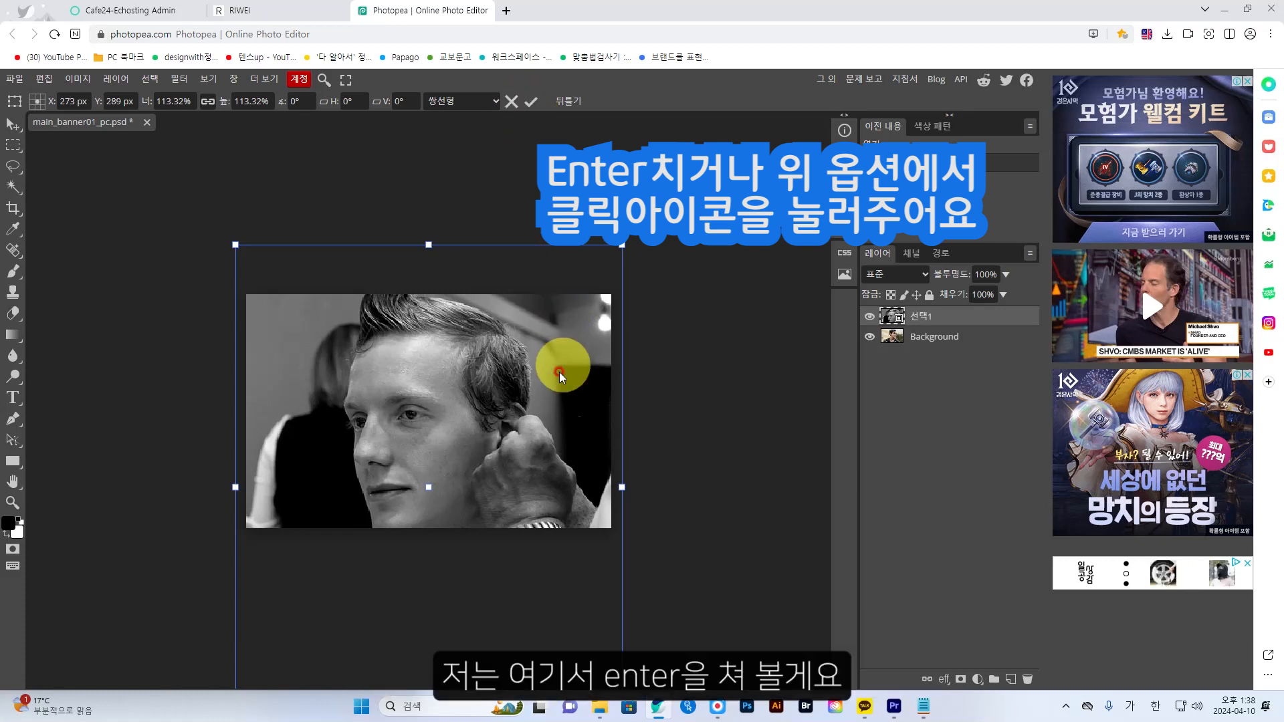
key(Return)
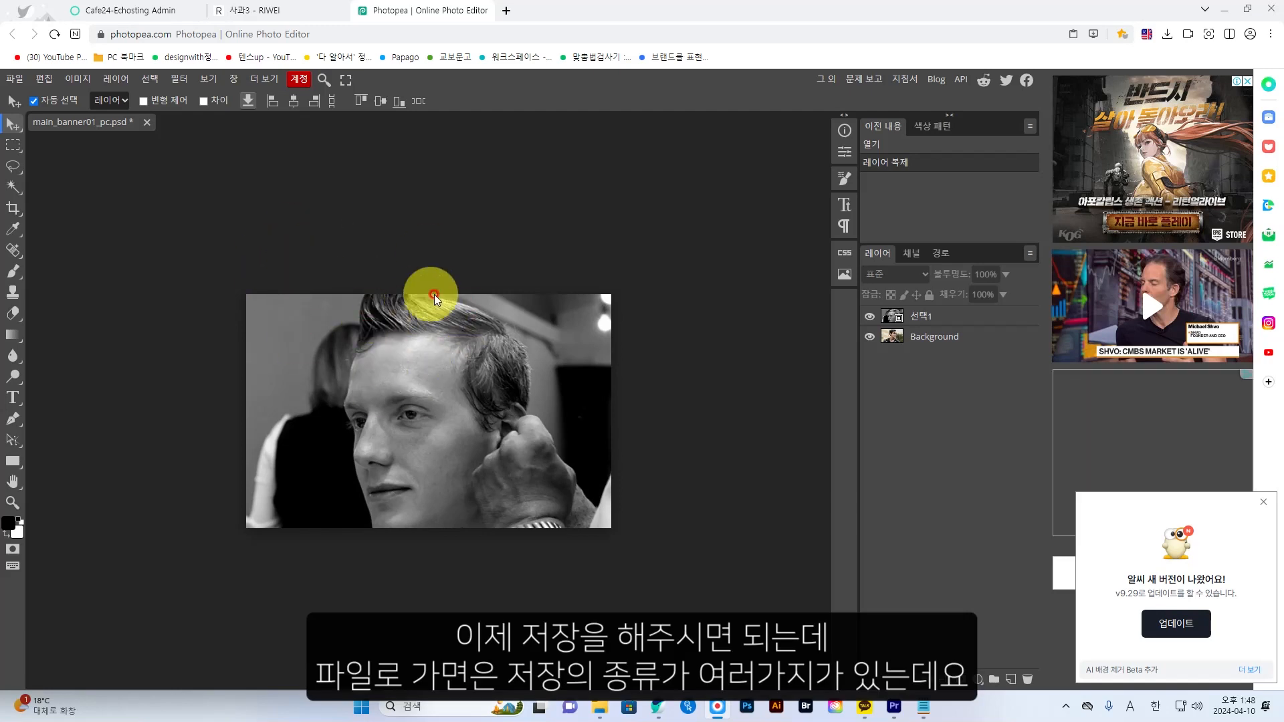
Check the file type of the original main_banner01_pc image in the 받은이미지만 folder.
click(14, 79)
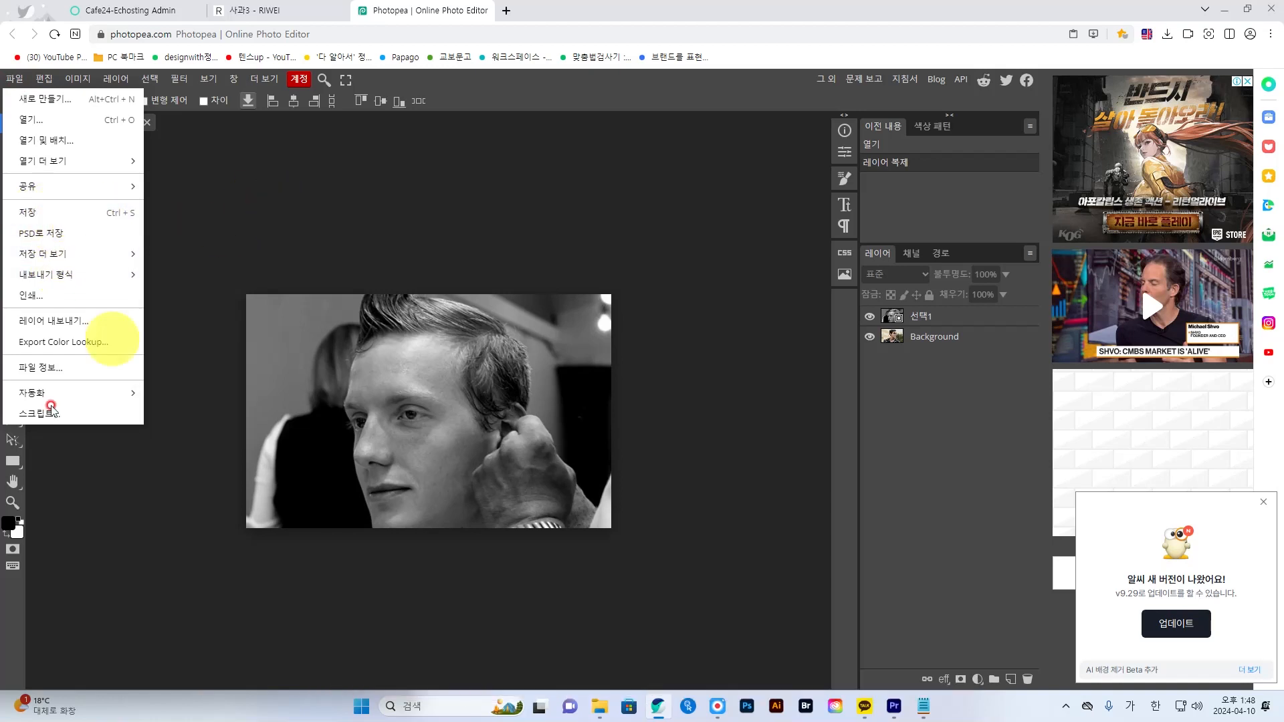
key(alt+Tab)
click(271, 387)
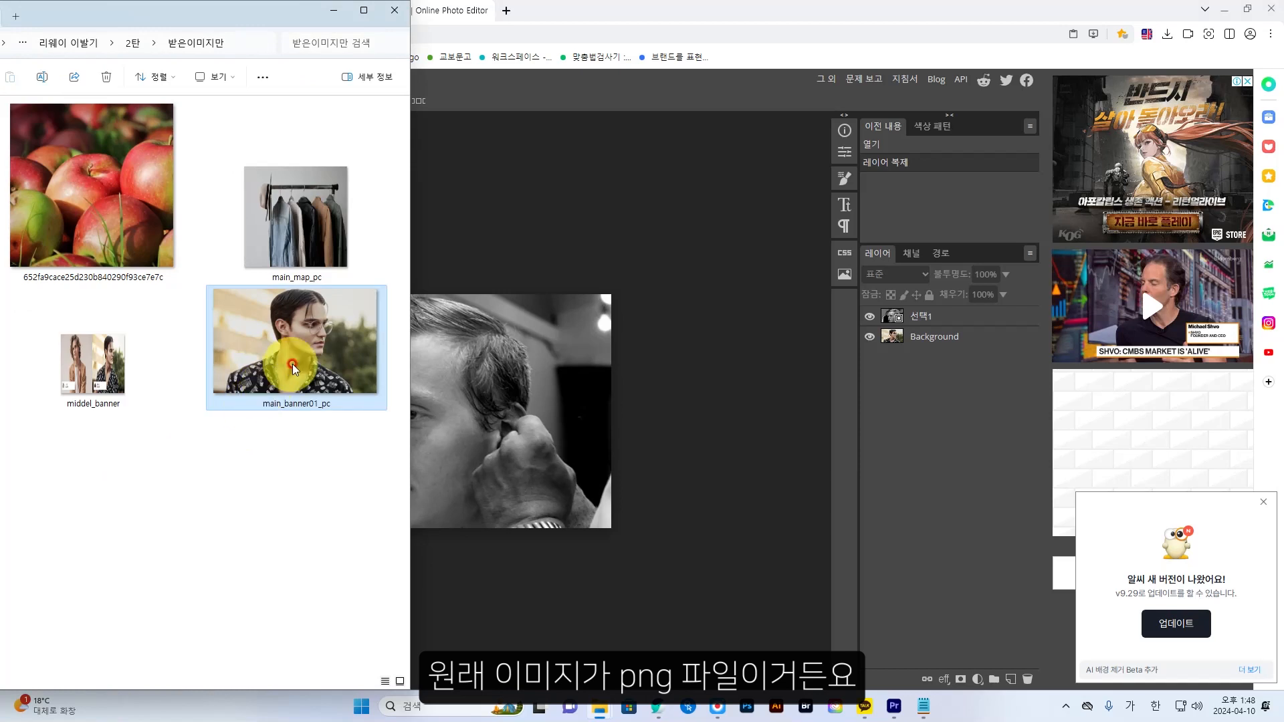
mouse_move(294, 349)
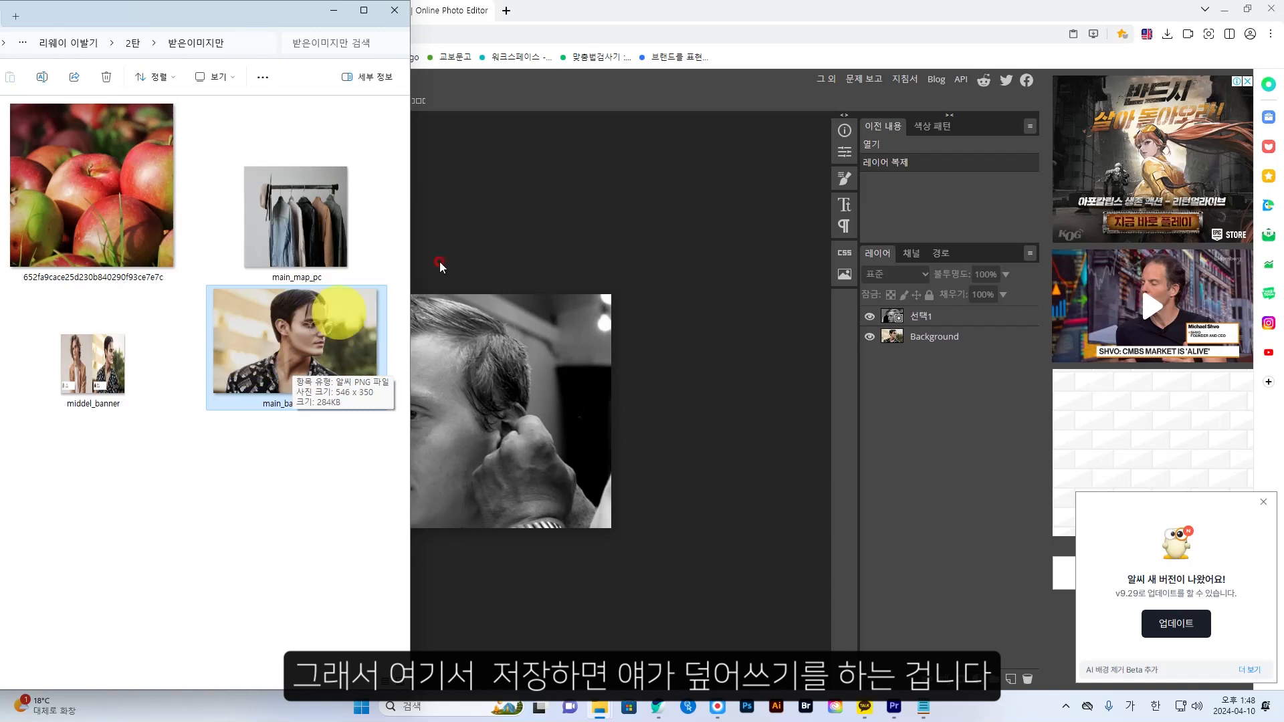
click(508, 227)
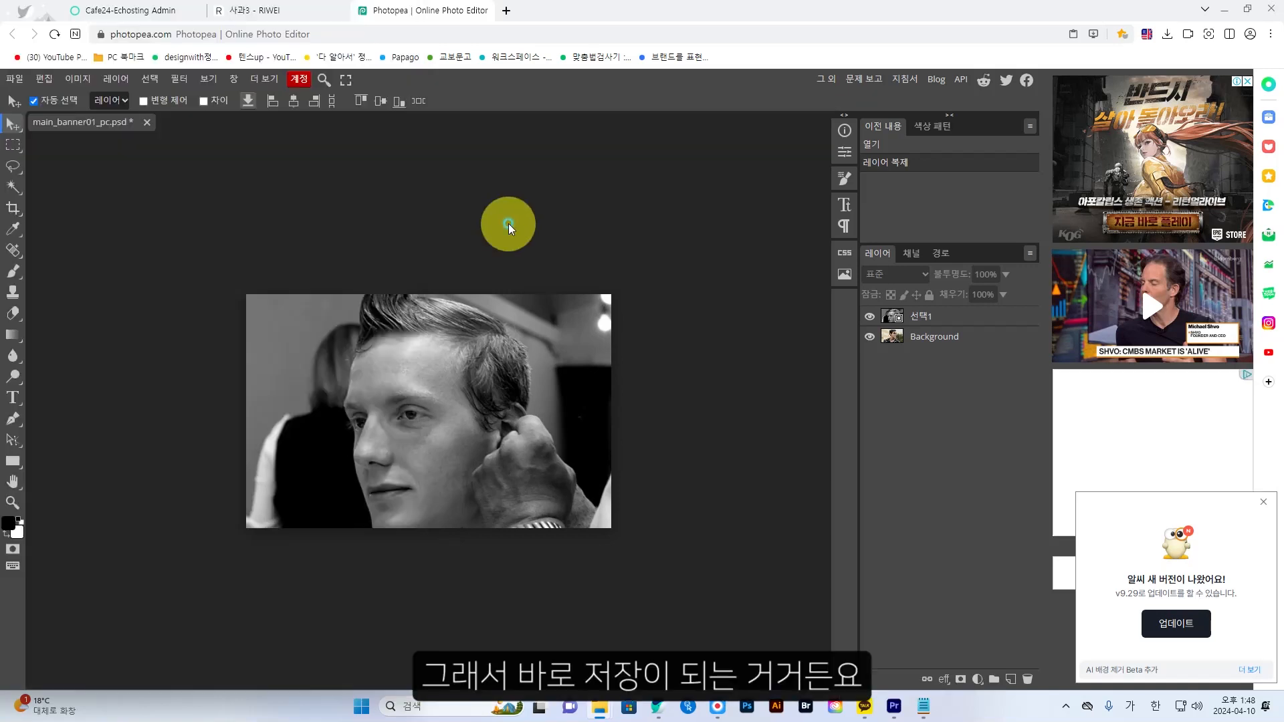
Save the edited banner over the original main_banner01_pc file and check its thumbnail in the 받은이미지만 folder.
click(14, 79)
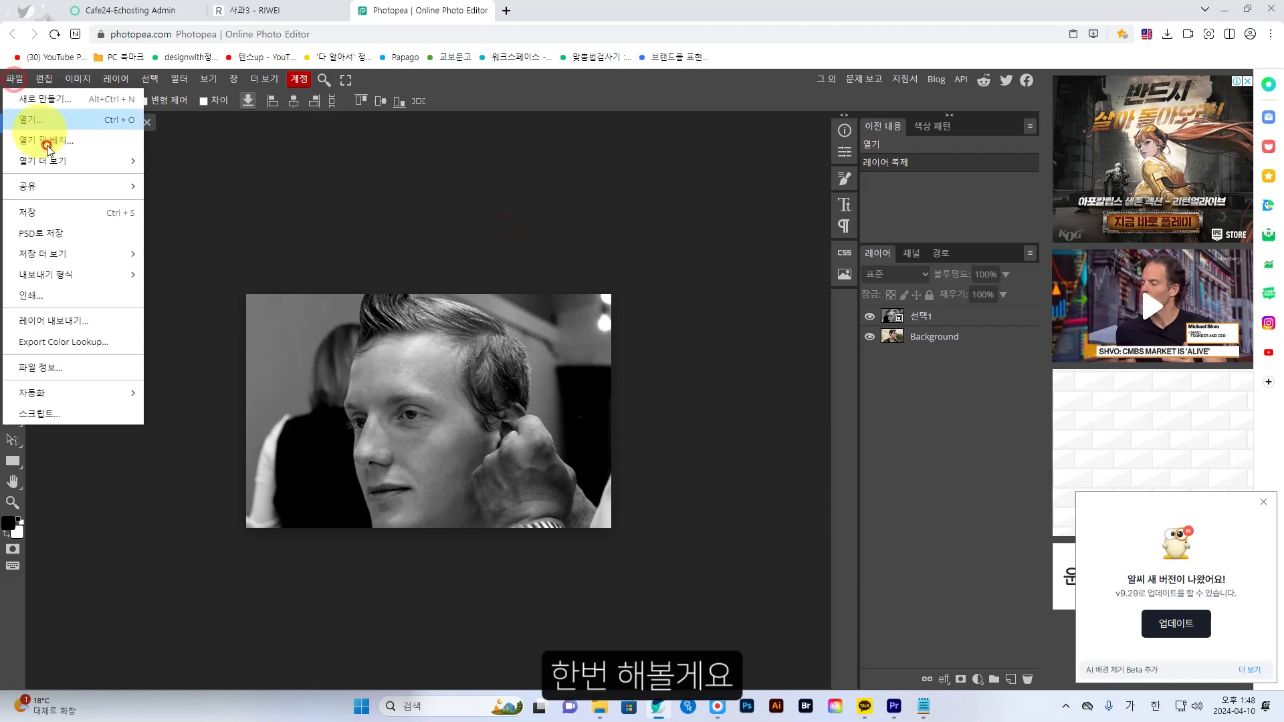
click(64, 213)
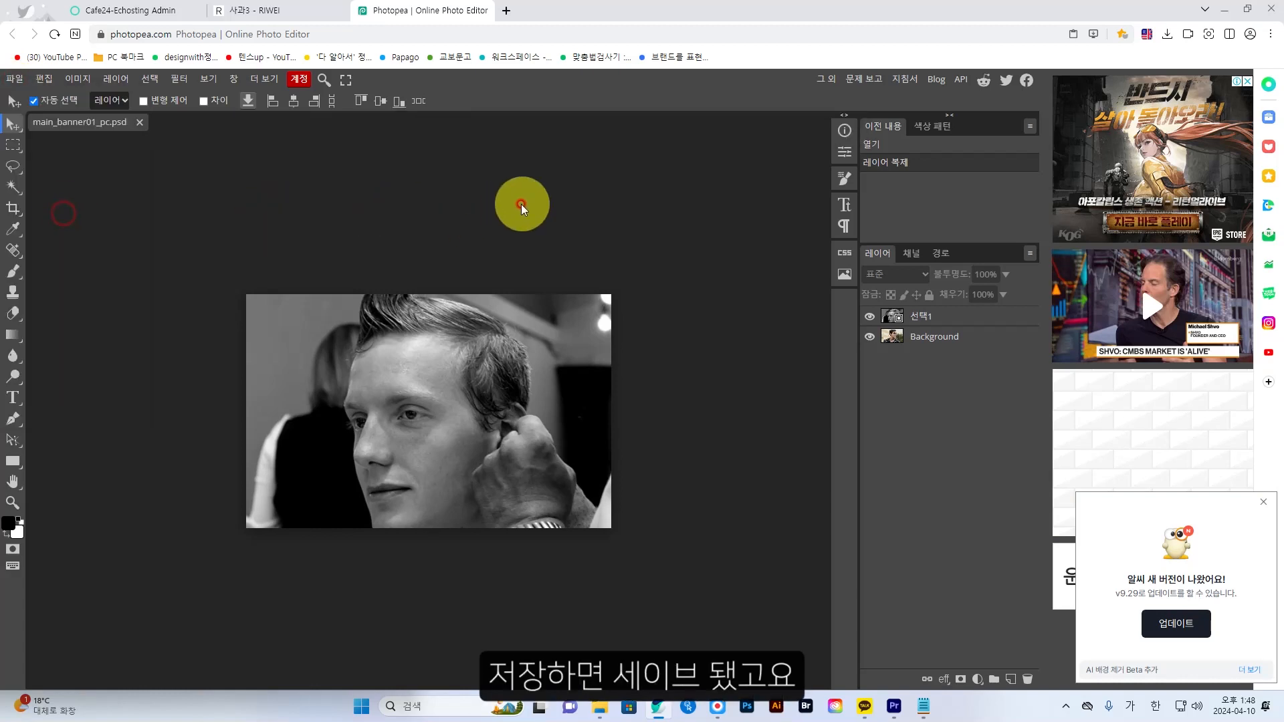
click(2, 573)
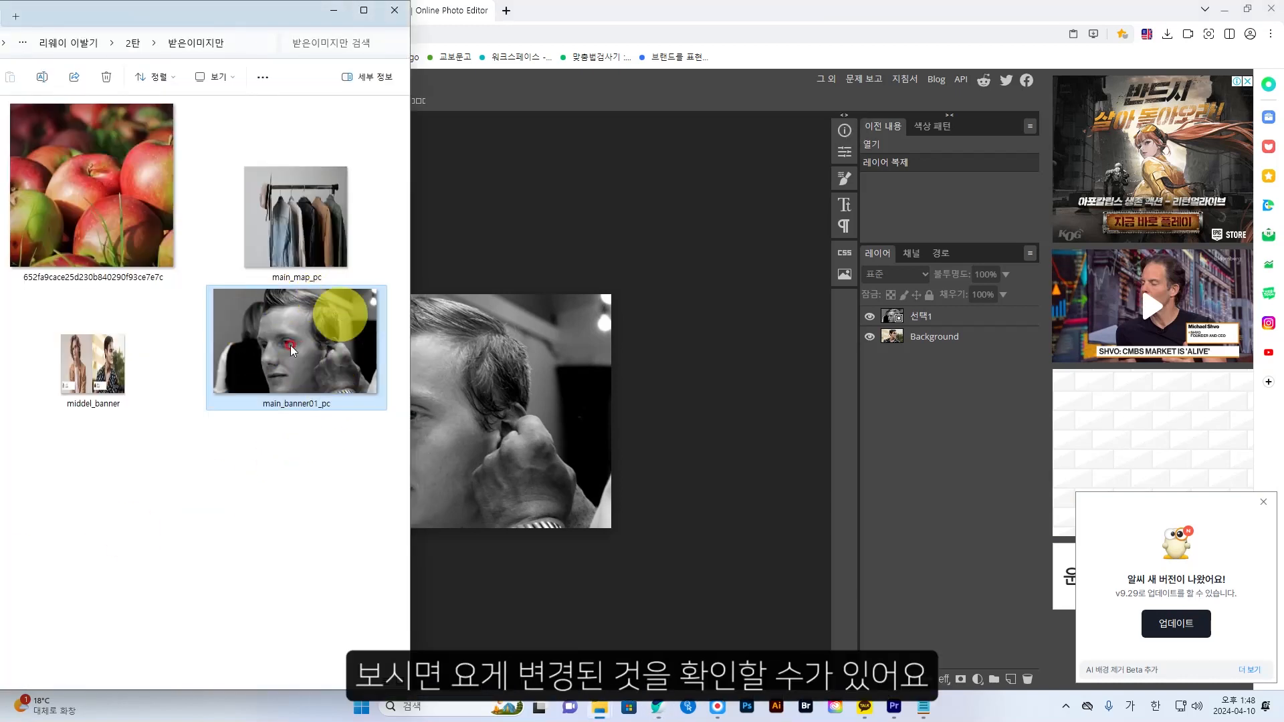
click(503, 219)
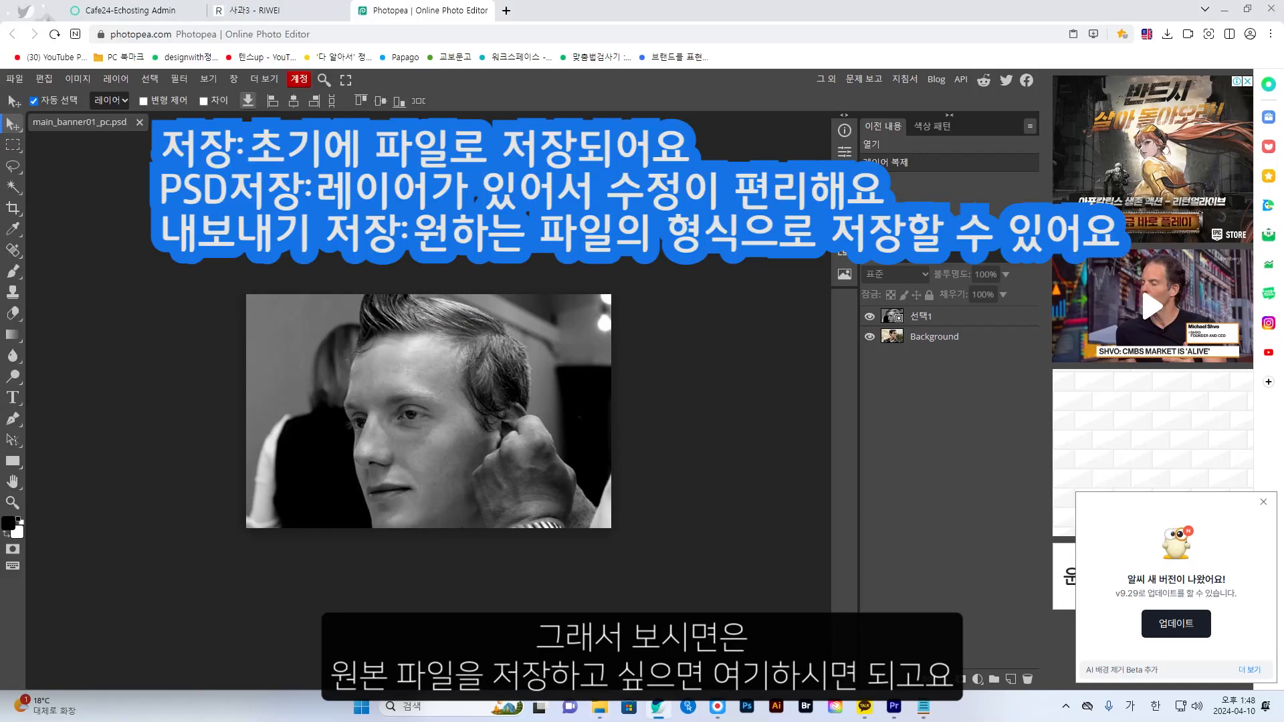
Hide the 선택1 layer to show the original banner and view the available save and export formats.
click(14, 79)
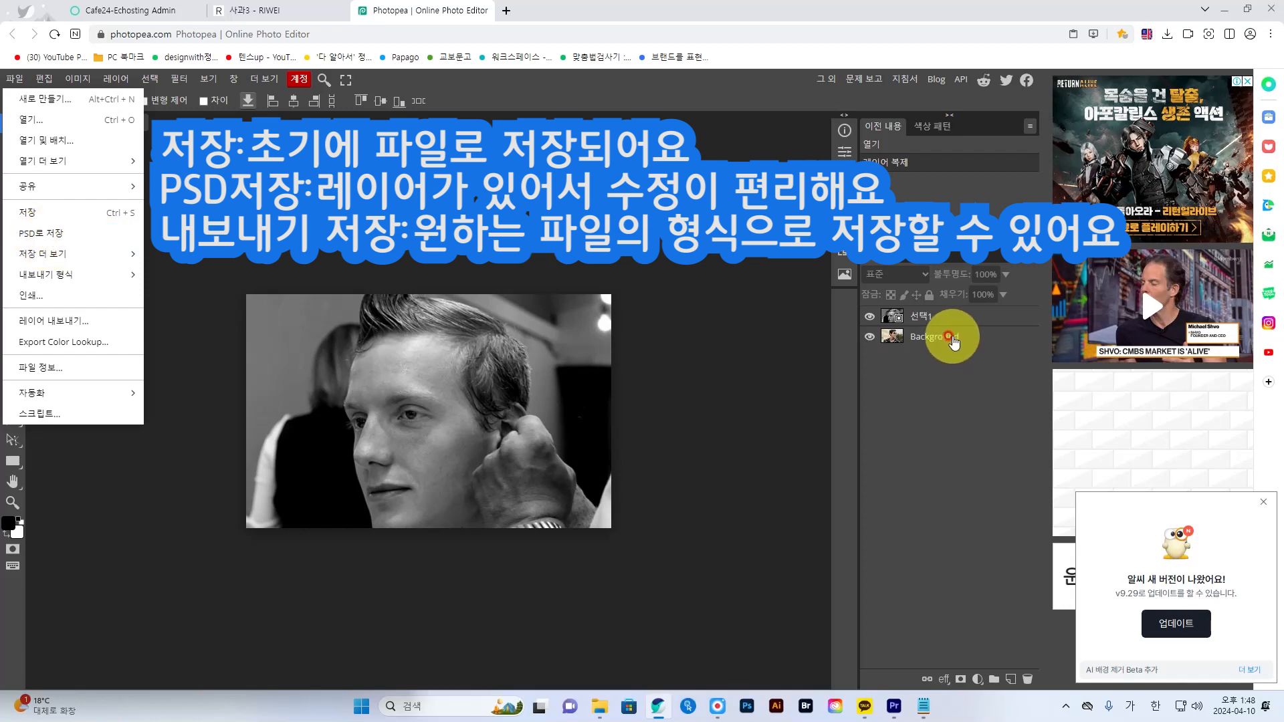
click(869, 318)
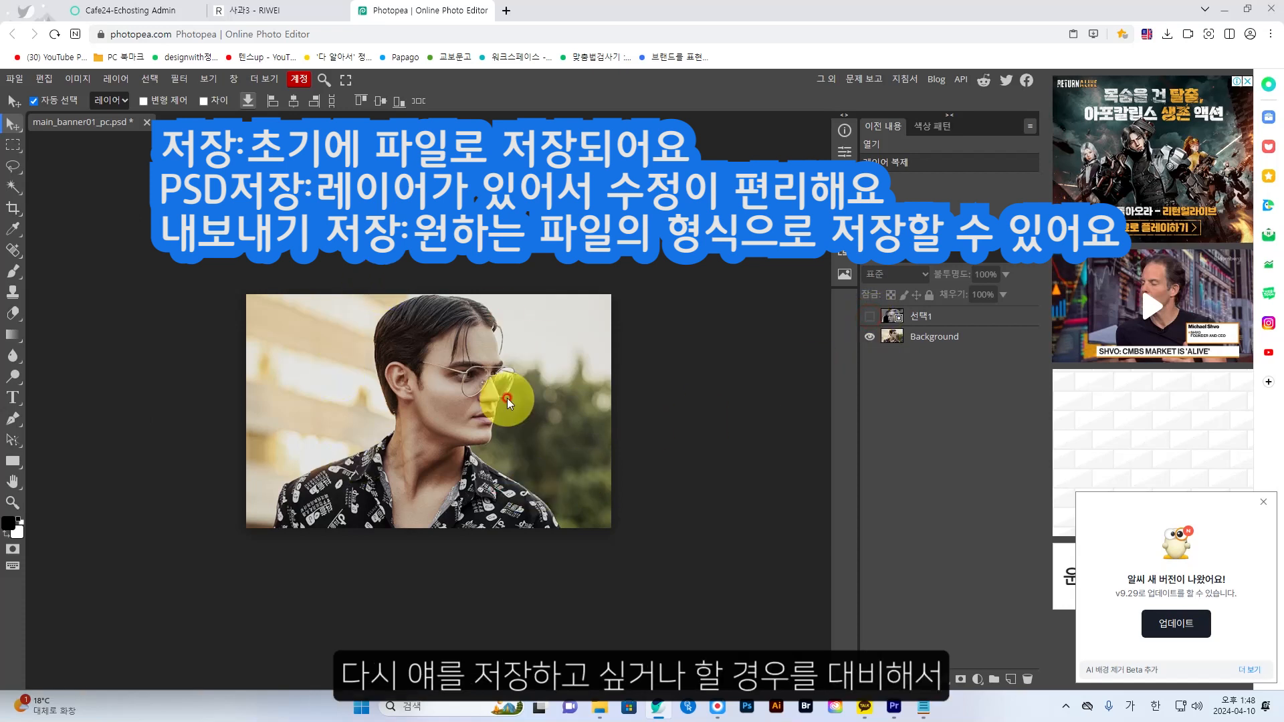
click(15, 80)
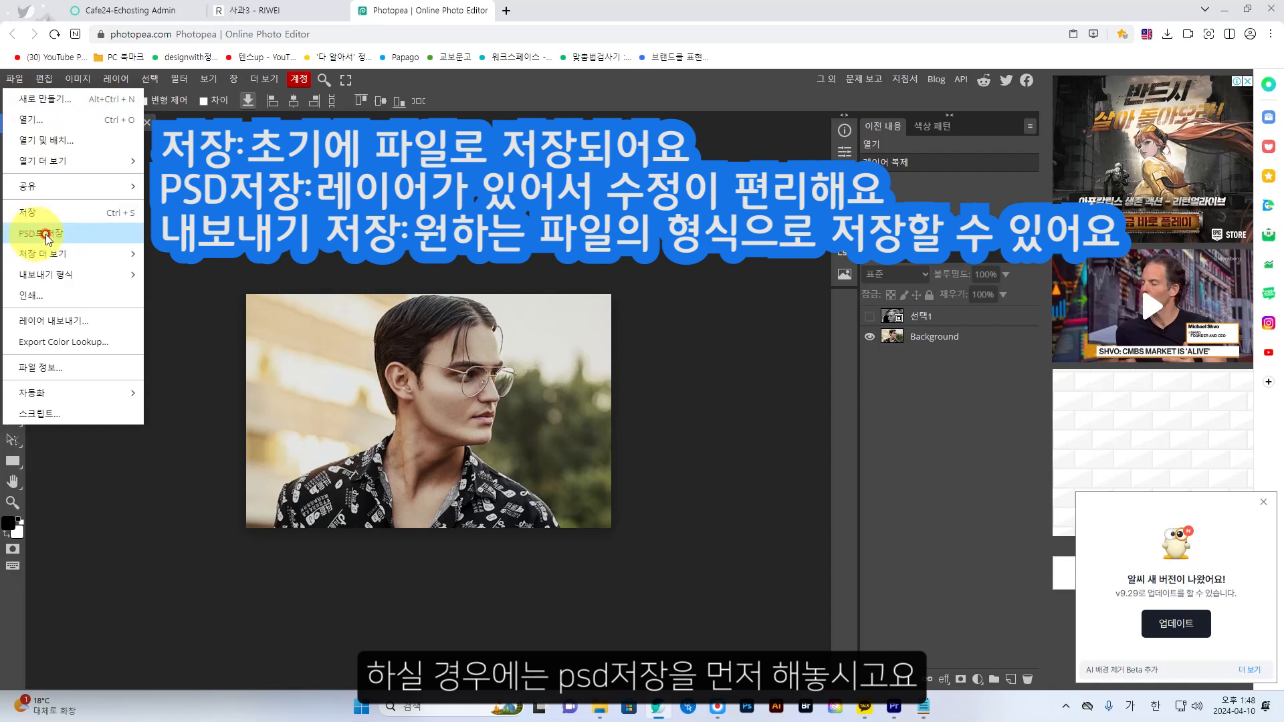
mouse_move(65, 278)
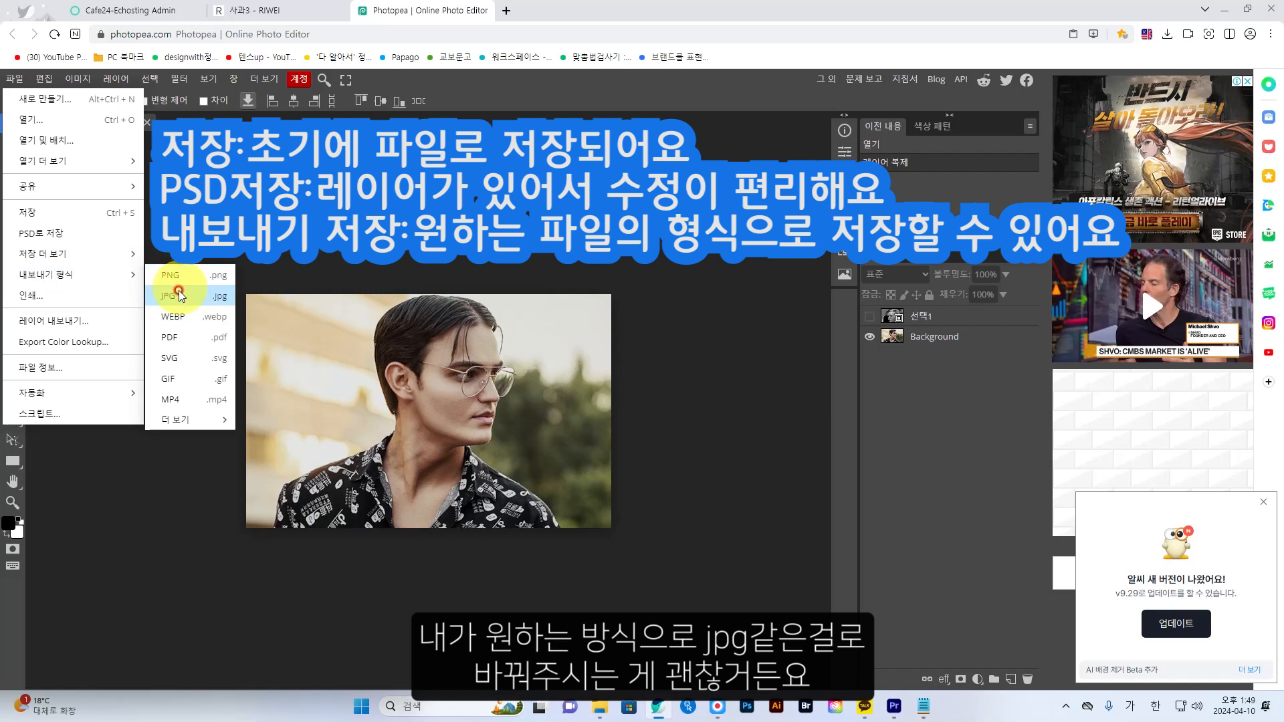
Save the layered document as the PSD file main_banner01_pc in the 2탄 folder on drive D, replacing the existing file.
click(59, 238)
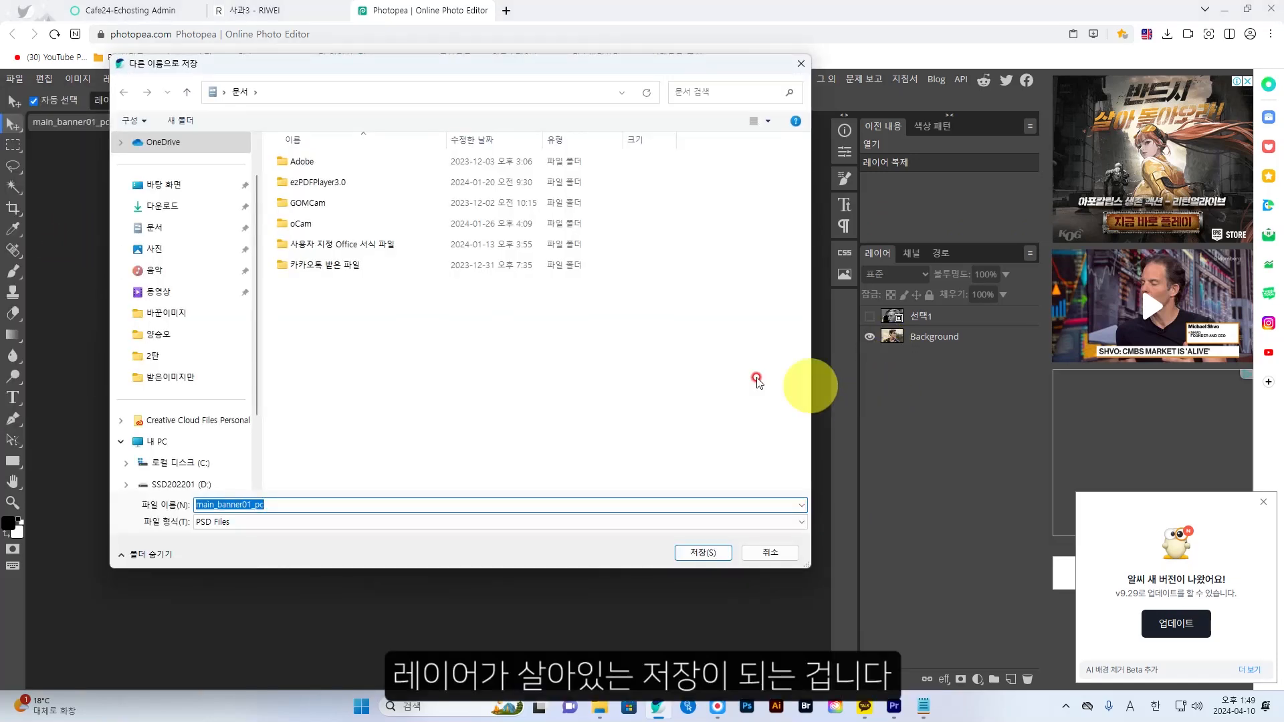
drag(258, 398, 260, 476)
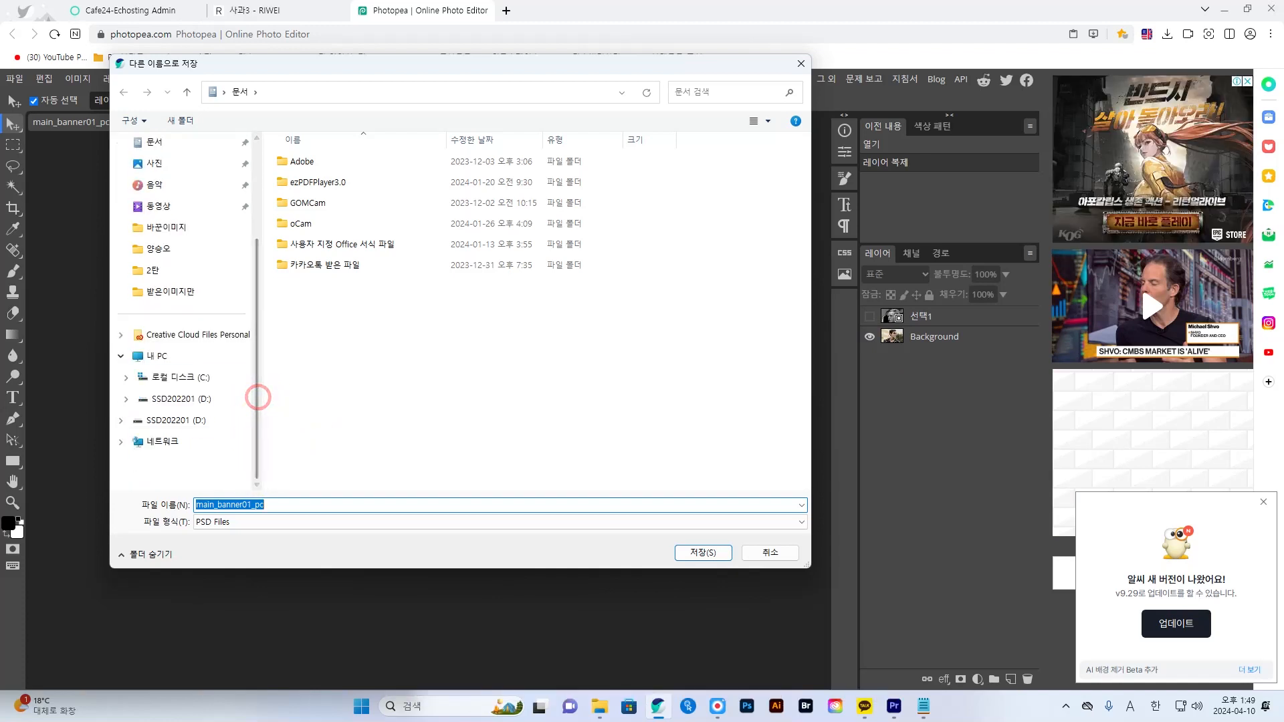
click(176, 420)
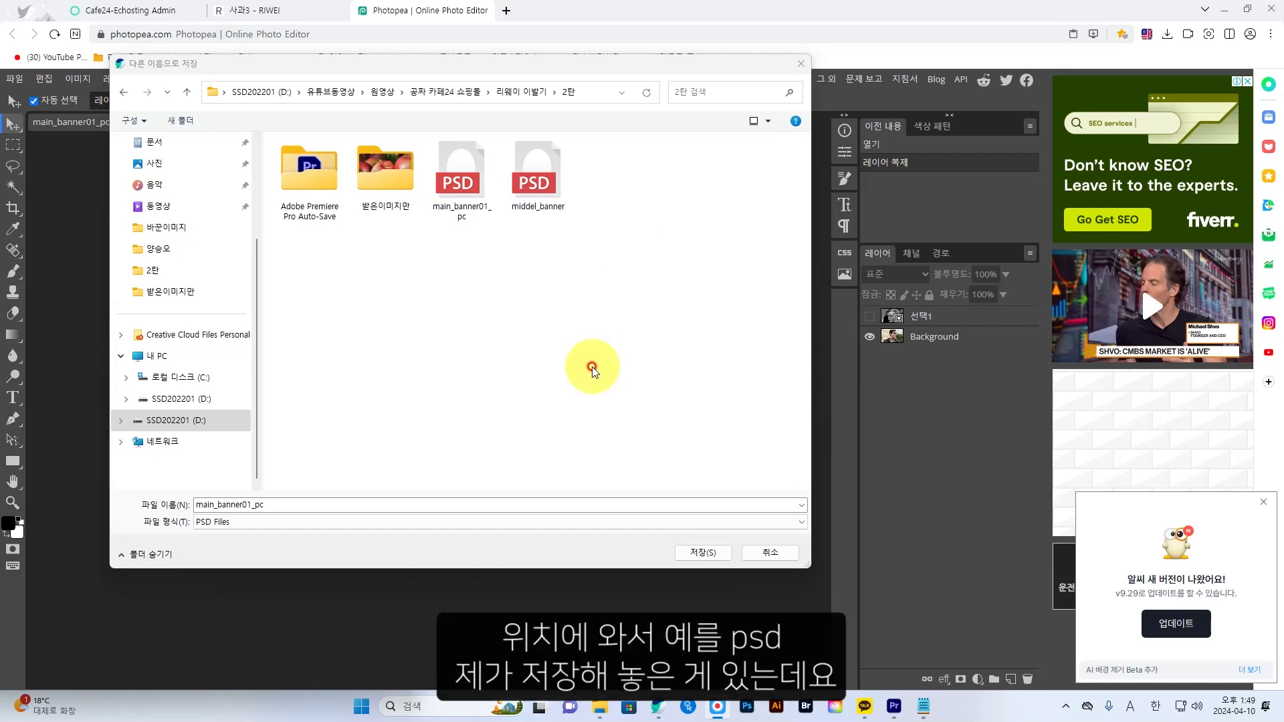
click(699, 553)
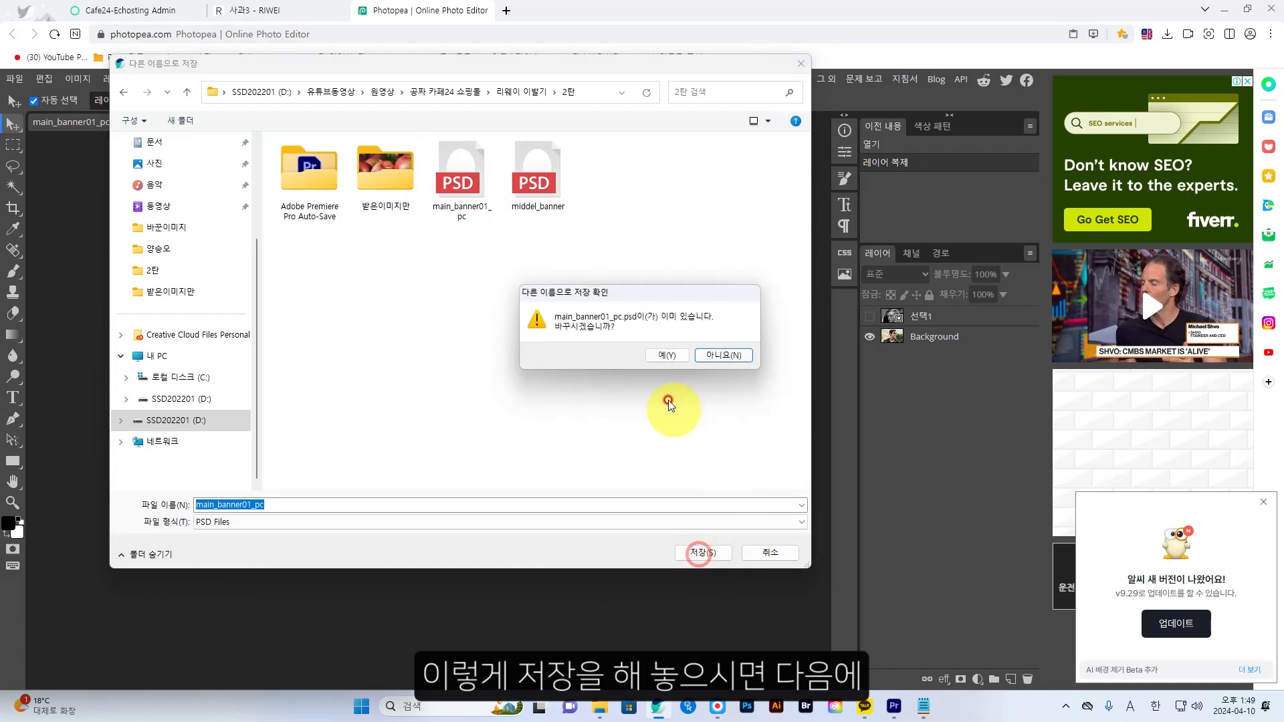
click(677, 356)
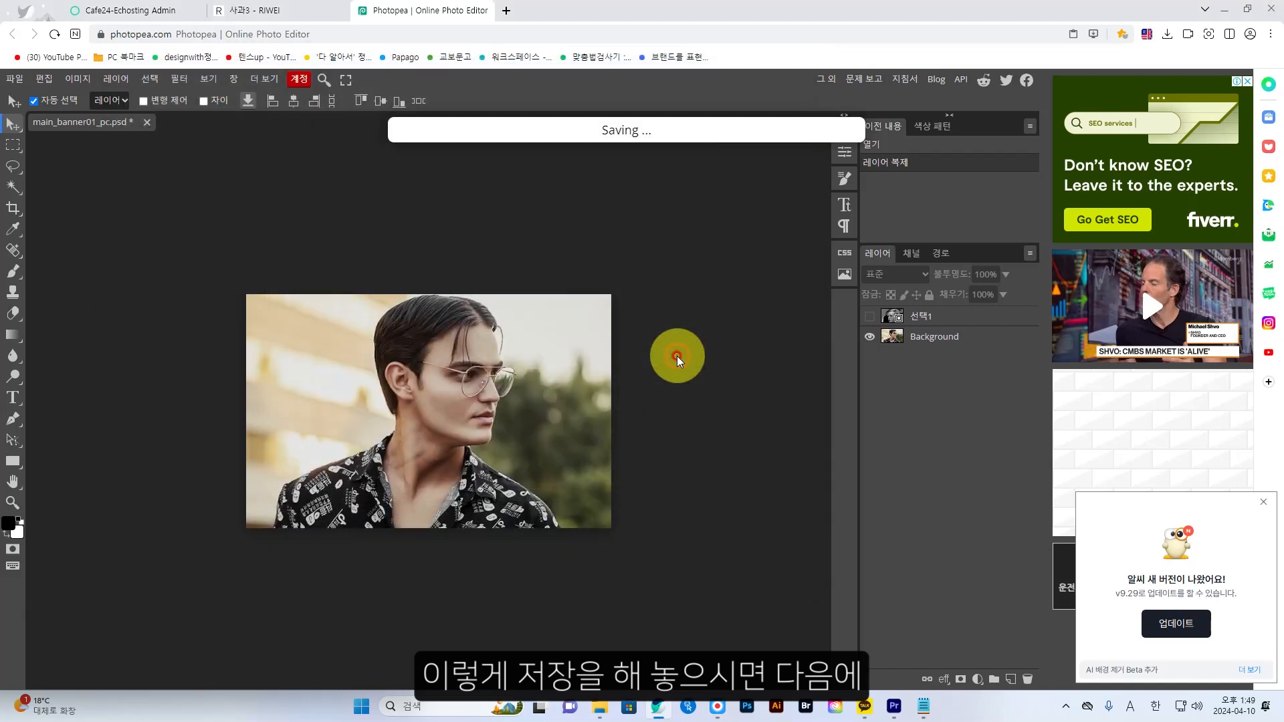
Review the PNG and JPG export formats and make the 선택1 layer visible again.
click(12, 79)
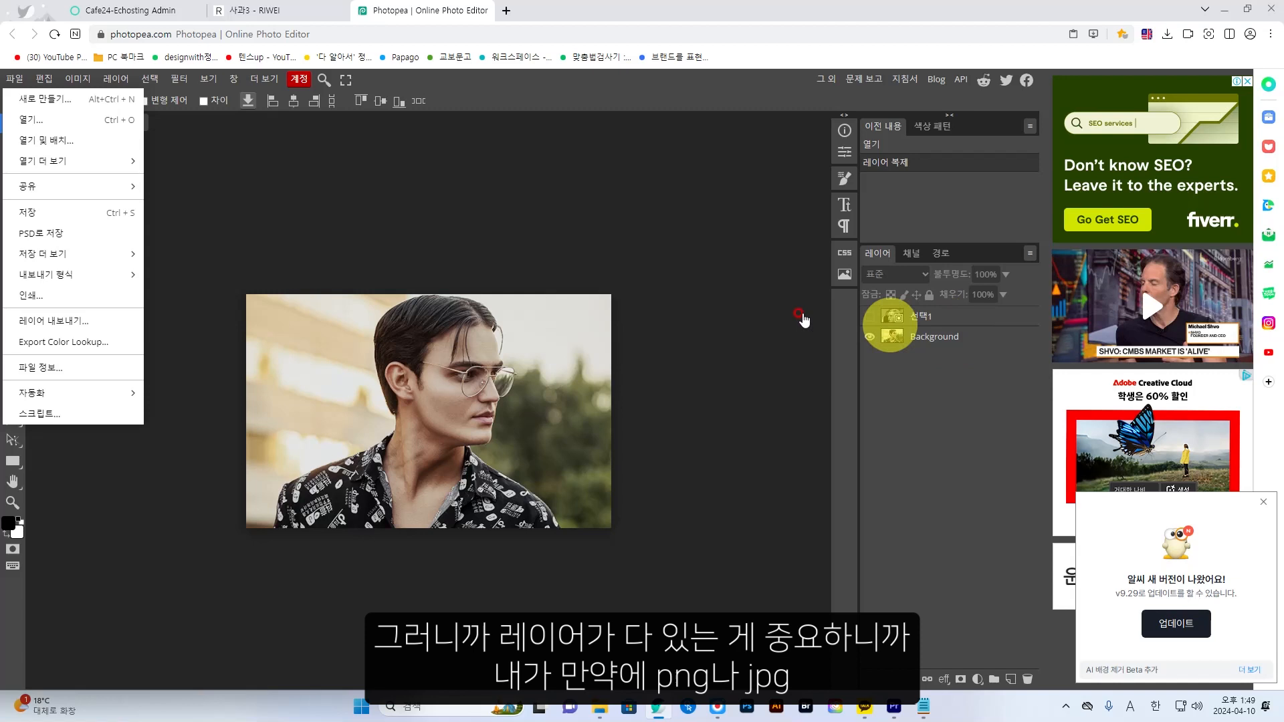
mouse_move(91, 261)
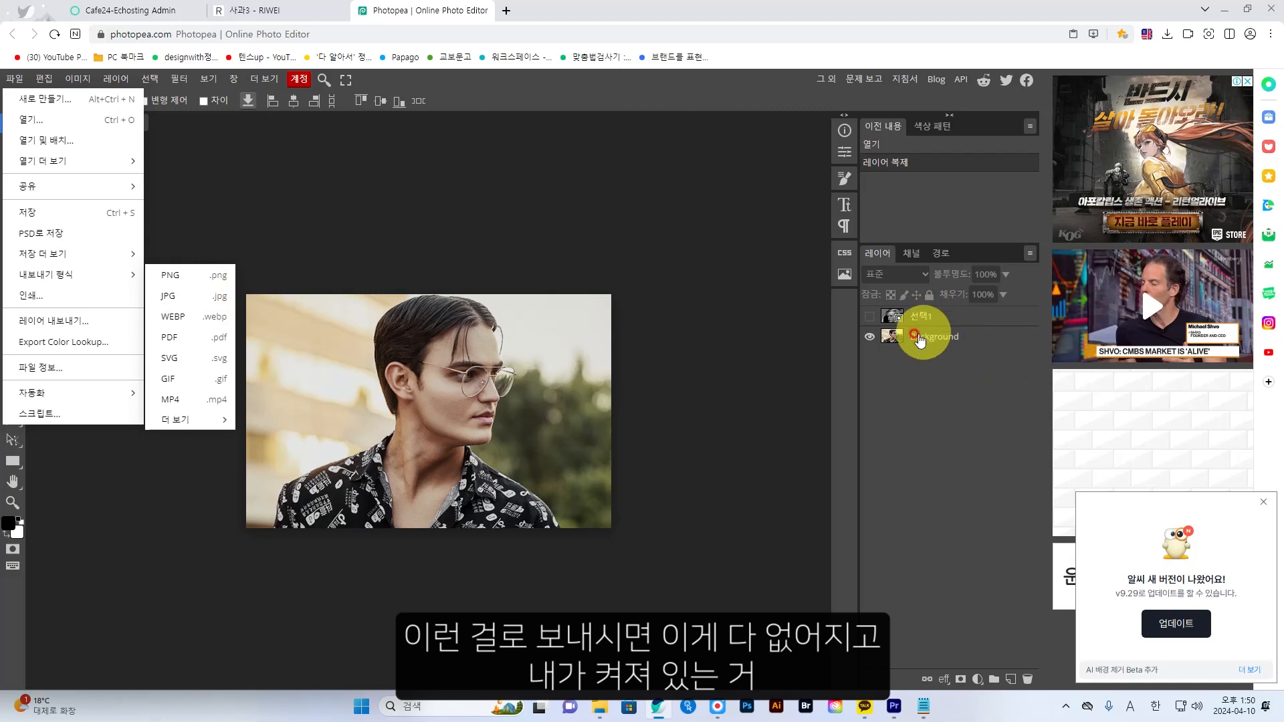
click(869, 317)
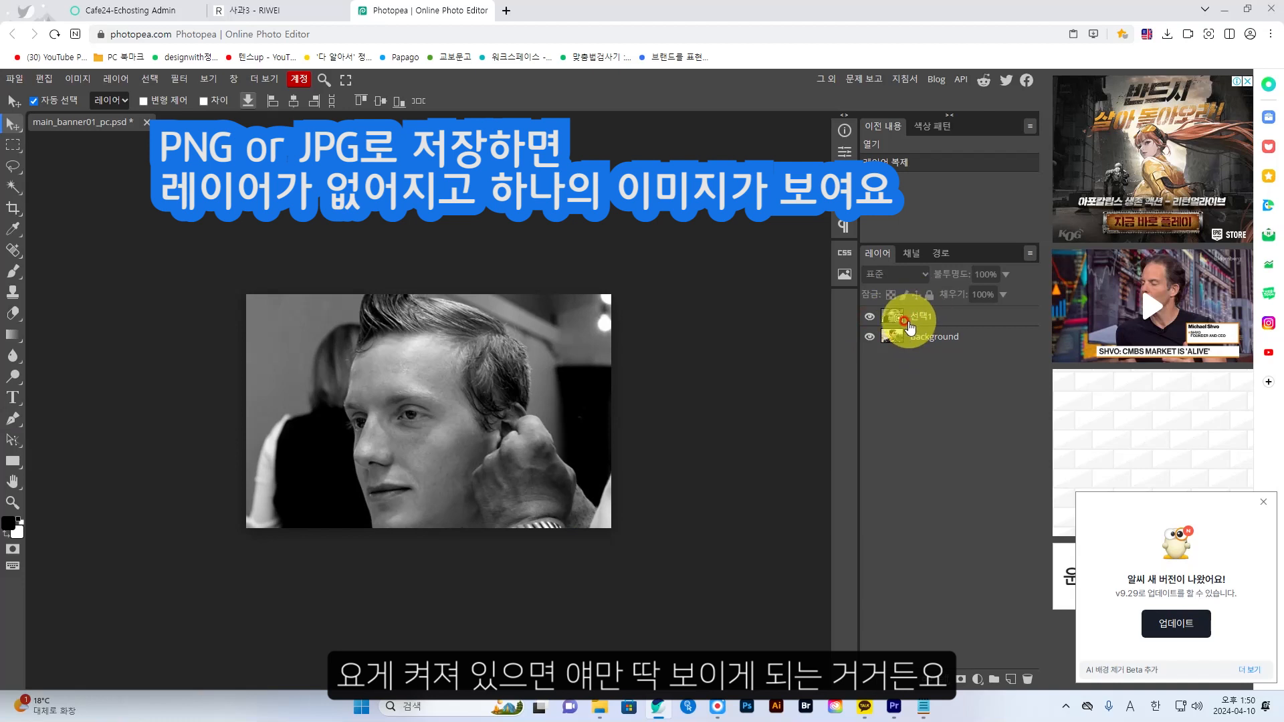
click(17, 81)
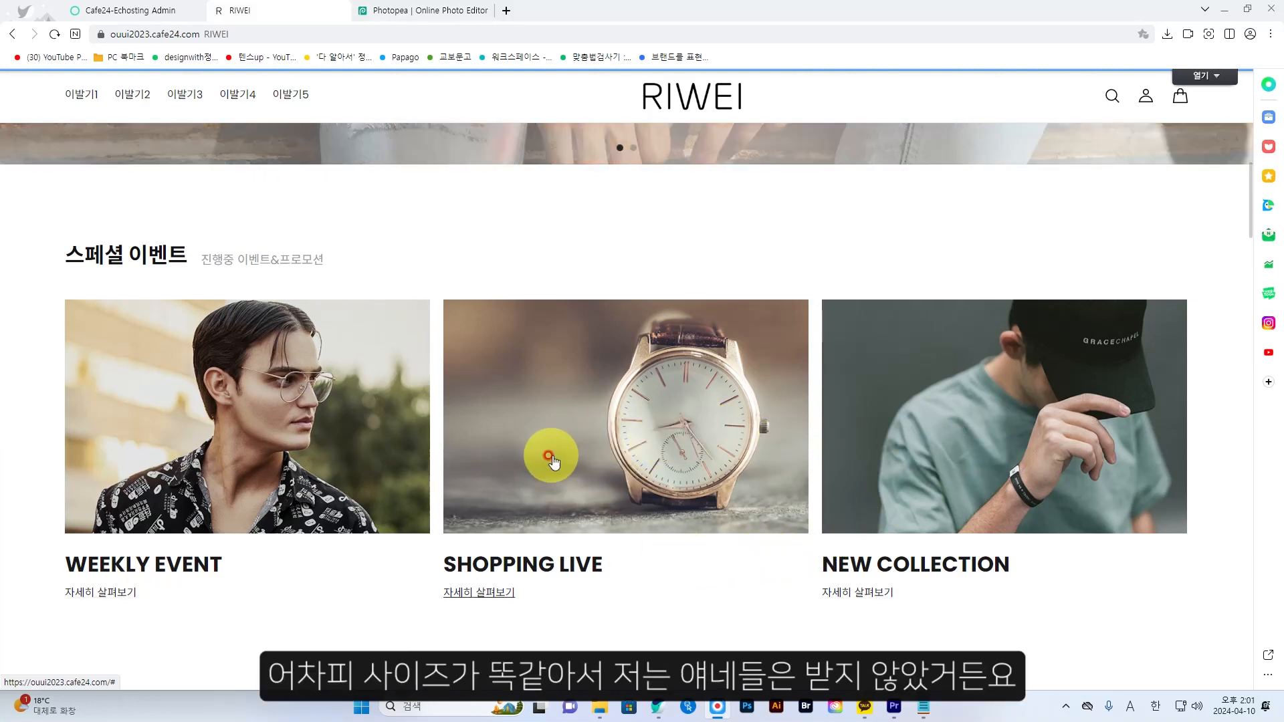
Return to the banner document in Photopea and place the 선택2 photo in it.
click(414, 9)
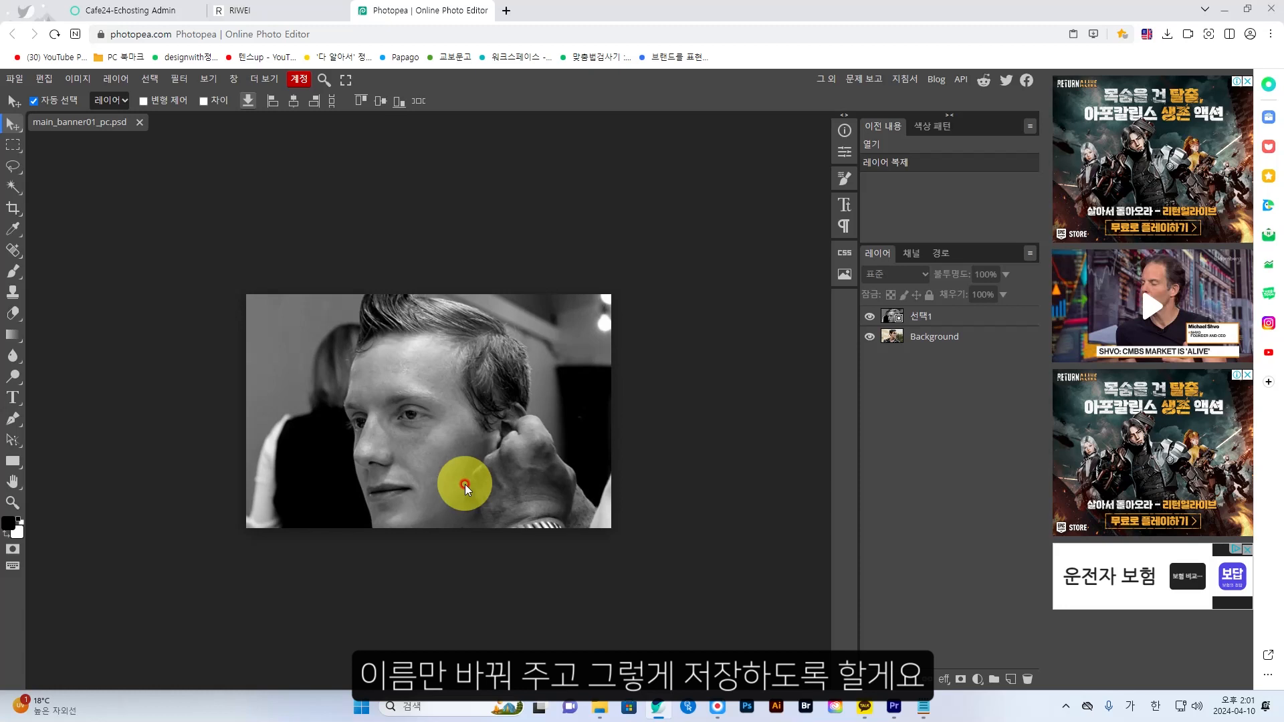
key(alt+Tab)
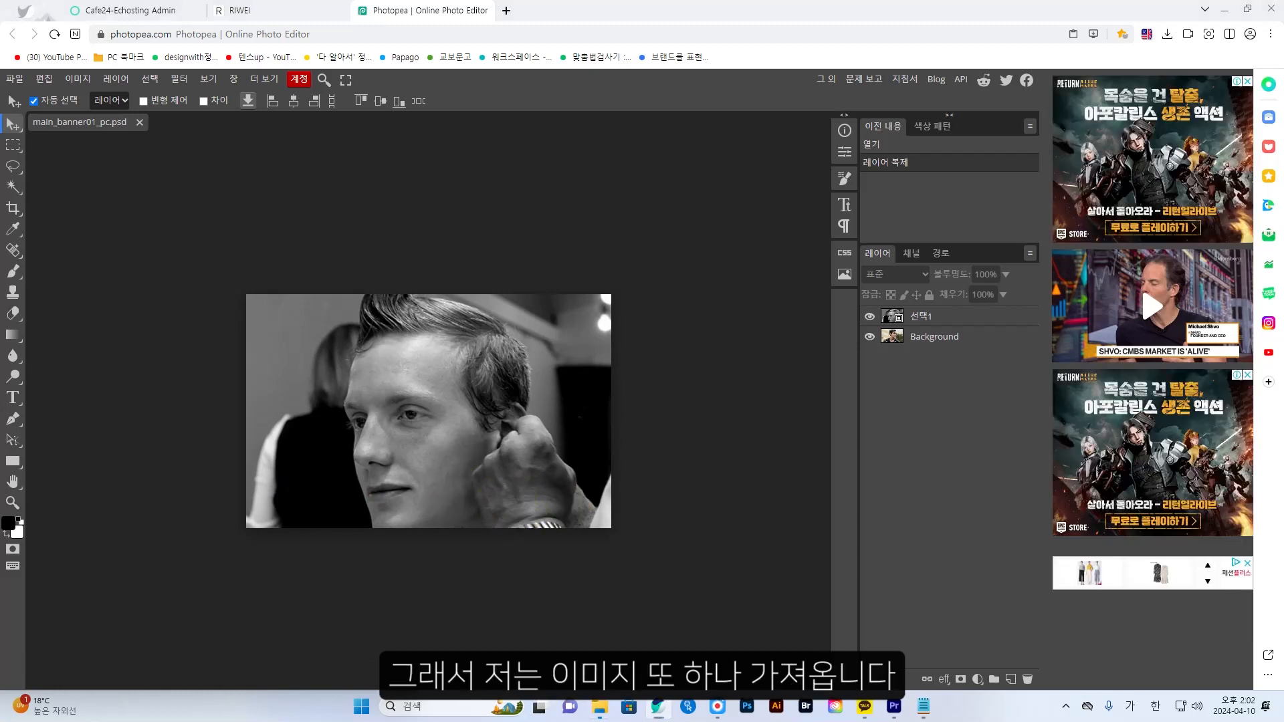
drag(0, 422, 502, 463)
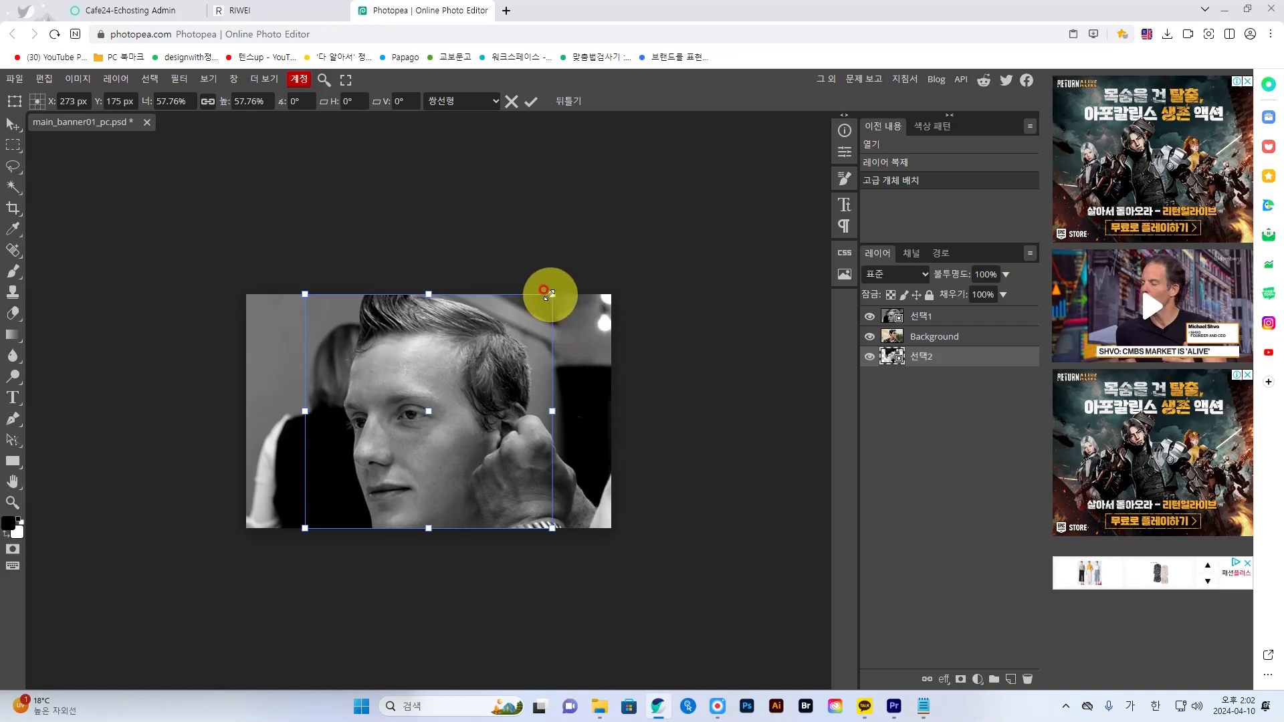
Scale the placed 선택2 photo up to 87.21% so it covers the banner canvas and apply the transform.
drag(548, 294, 639, 237)
drag(311, 237, 197, 219)
click(462, 436)
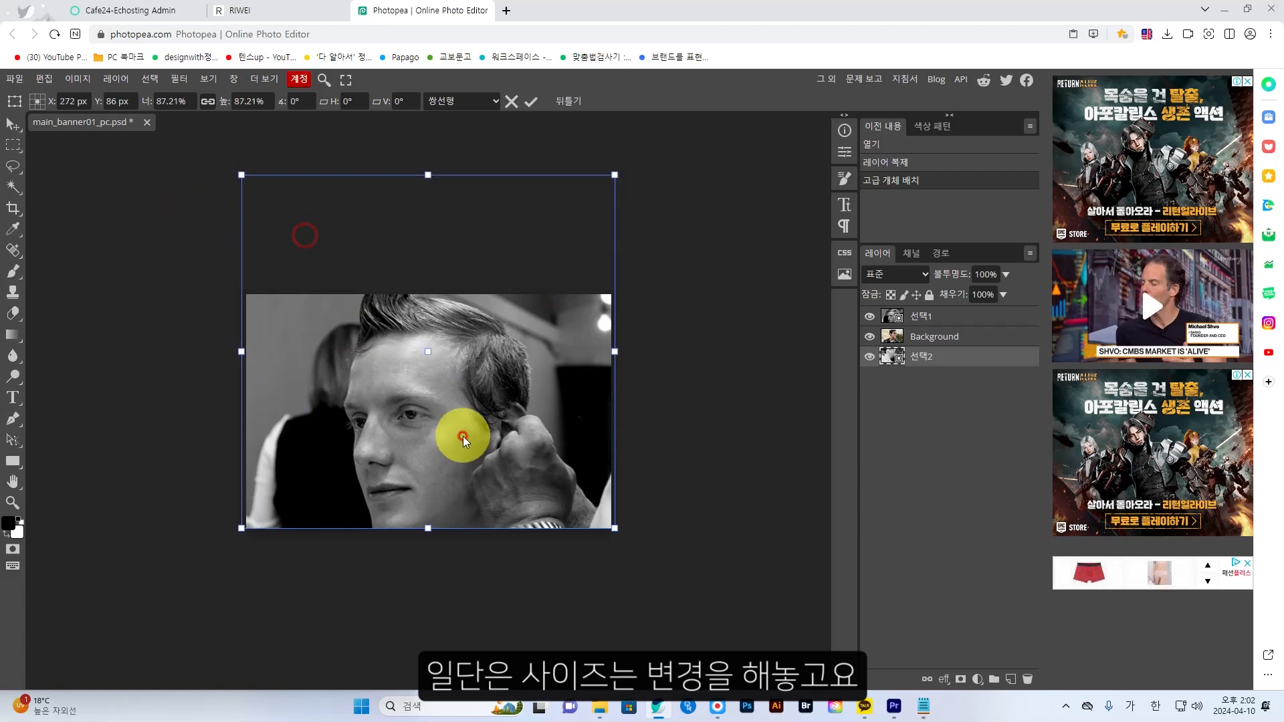
click(532, 102)
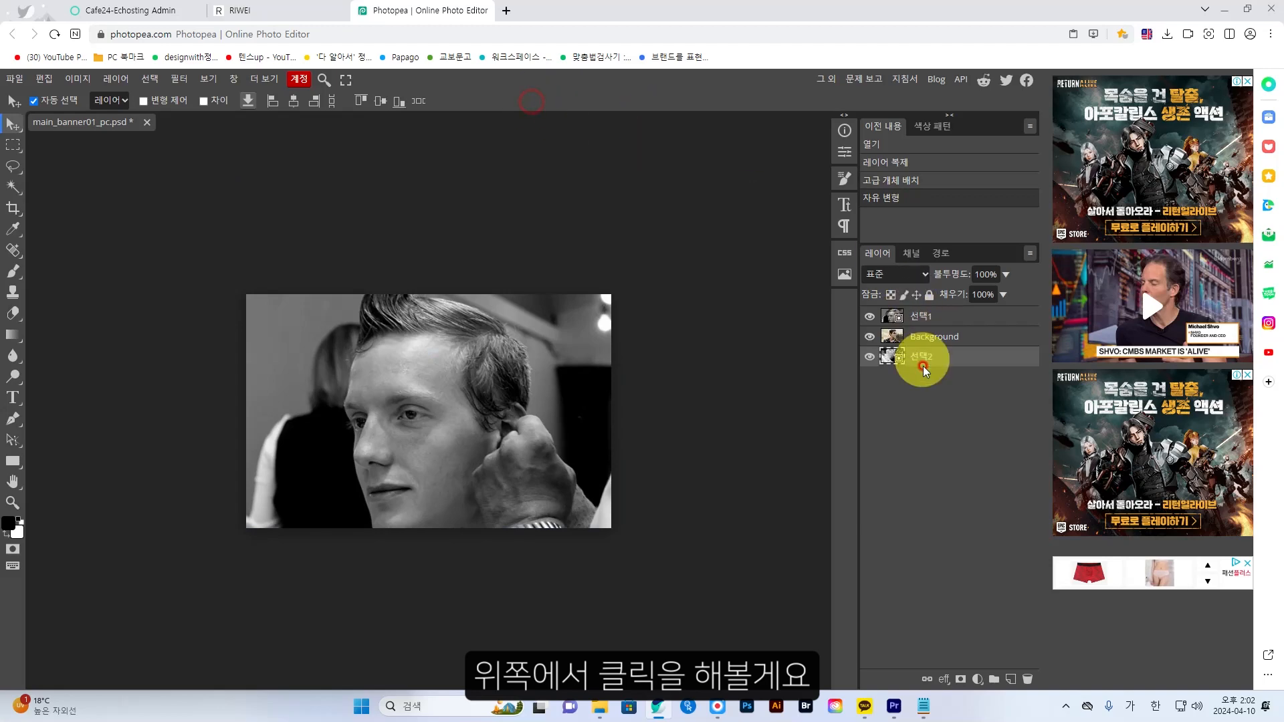
Move the 선택2 layer to the top of the layer stack and back below the Background layer.
drag(920, 349, 925, 321)
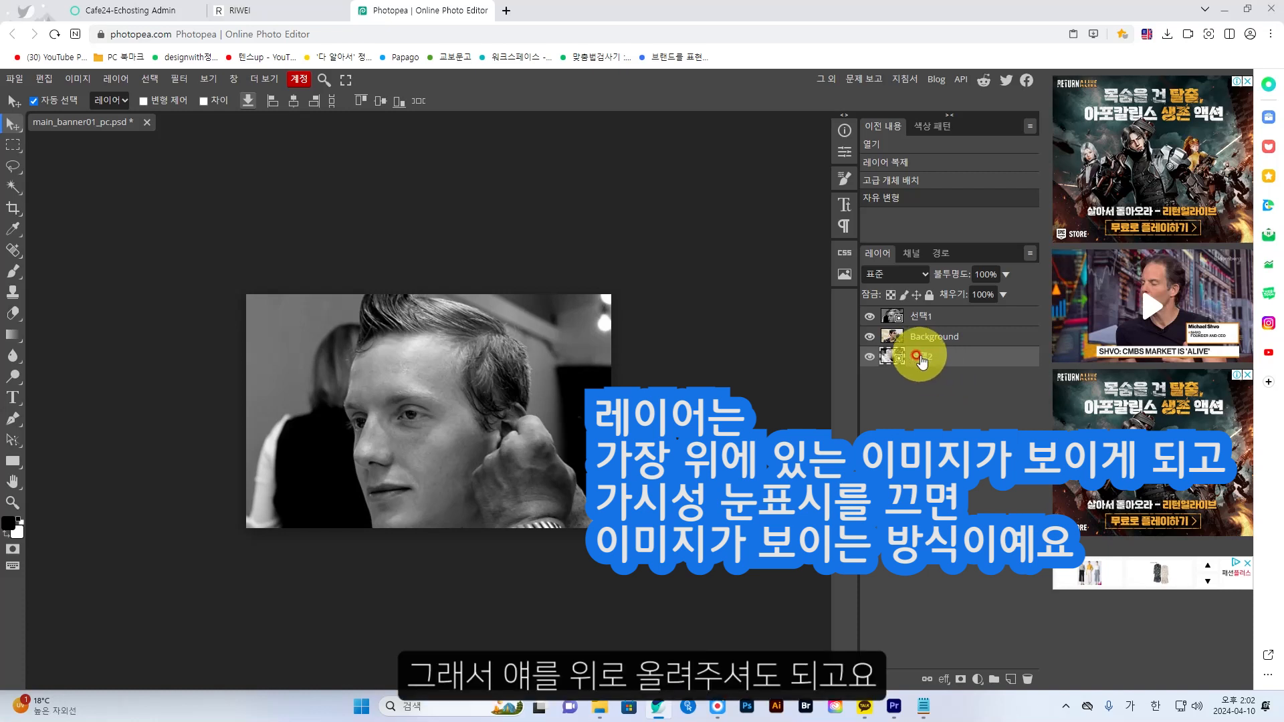
drag(921, 361, 943, 307)
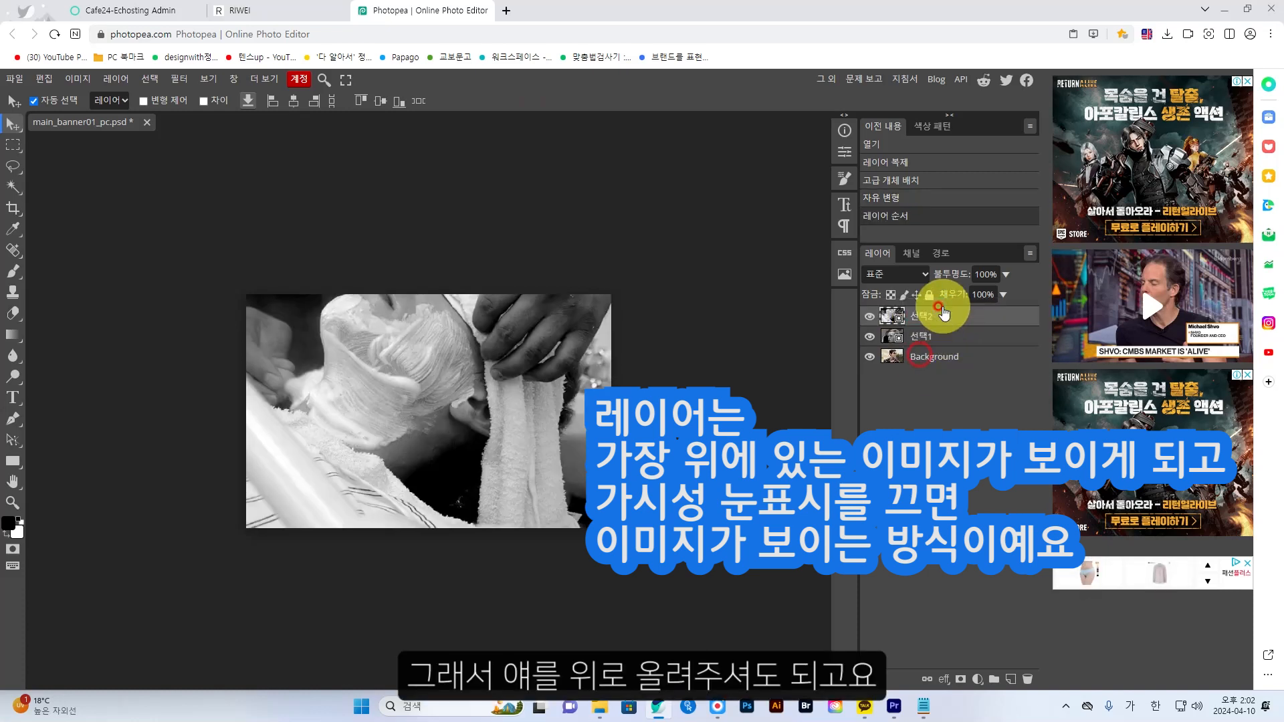
drag(916, 316, 918, 358)
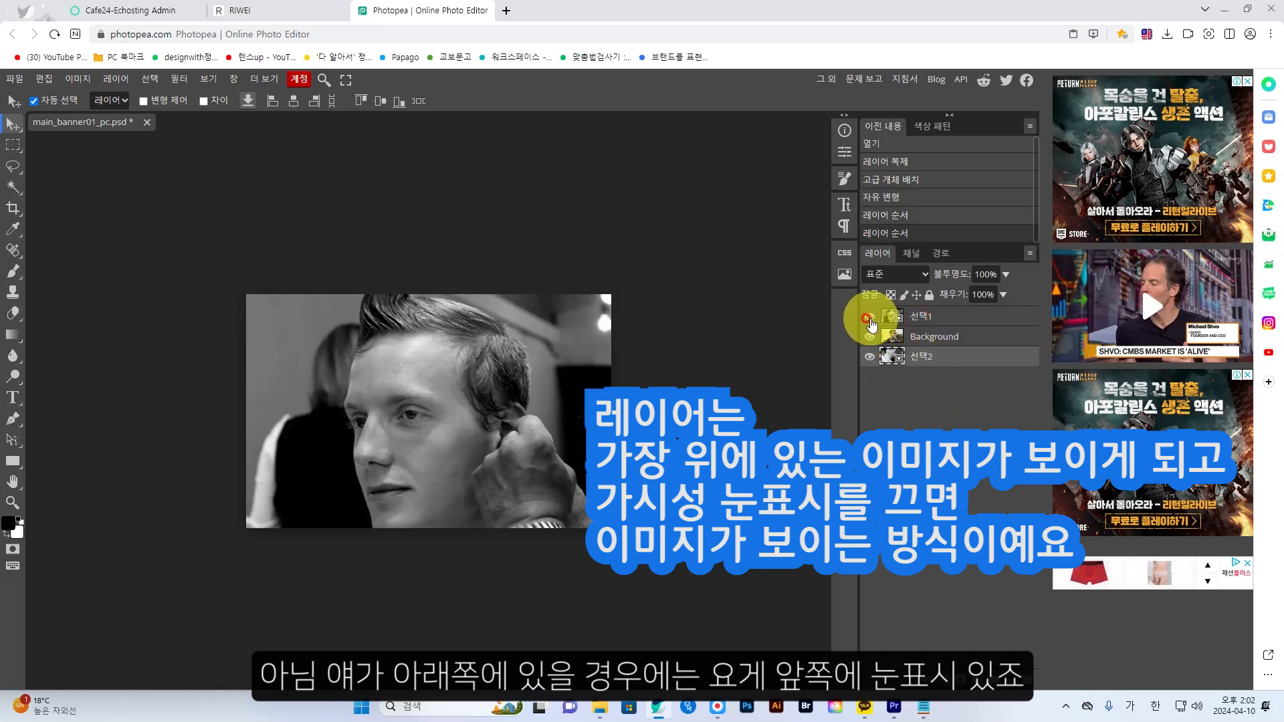
Hide the 선택1 and Background layers and move the 선택2 photo down to frame the shaved man's face.
click(869, 317)
click(869, 337)
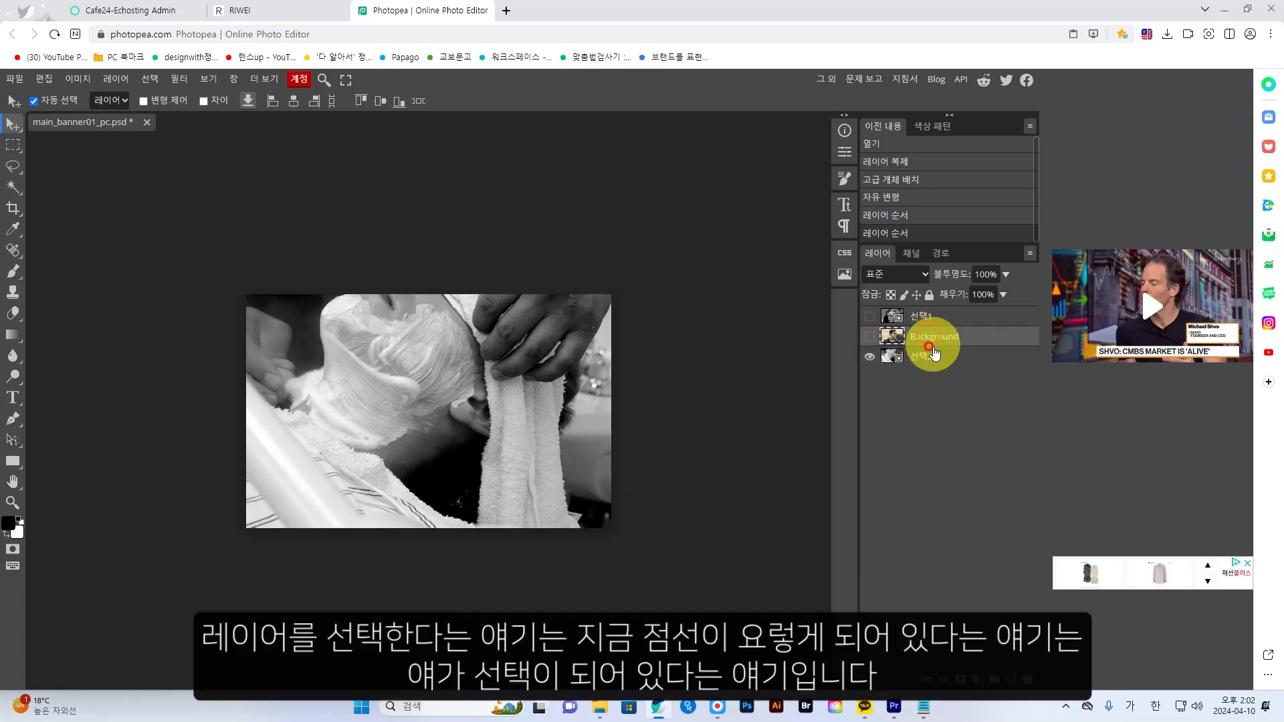
click(927, 318)
click(880, 310)
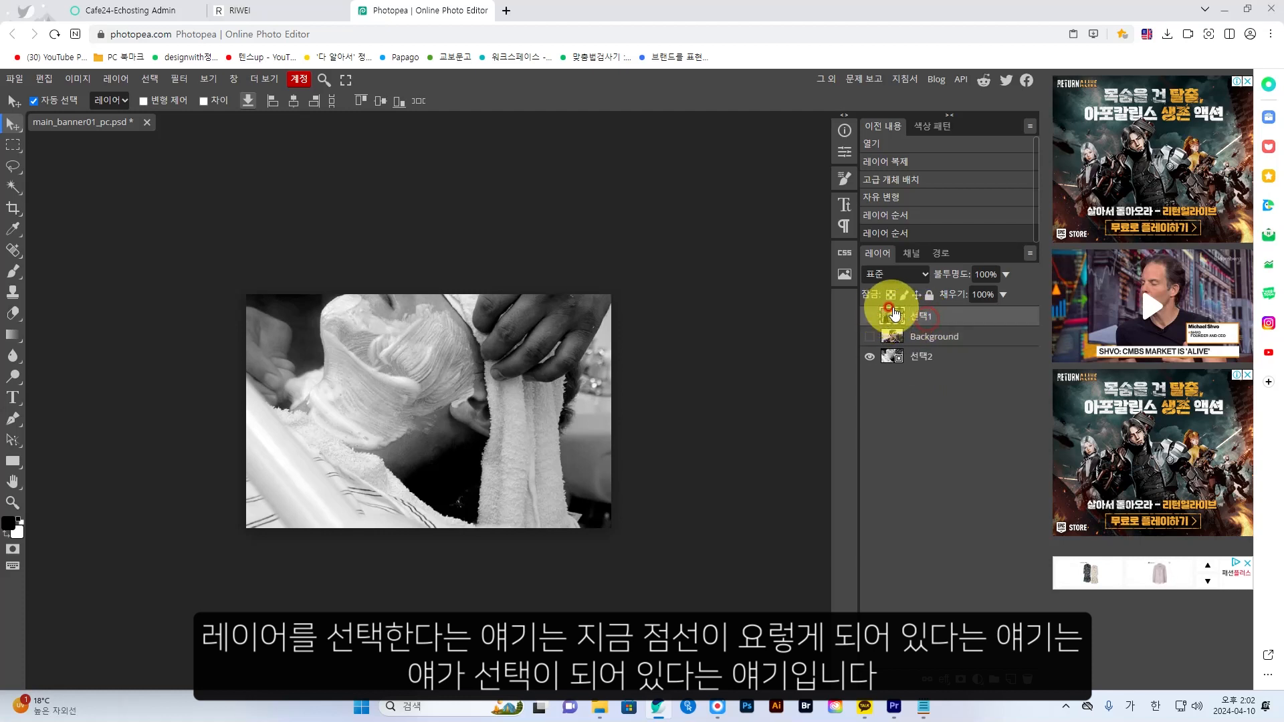
drag(902, 315, 917, 345)
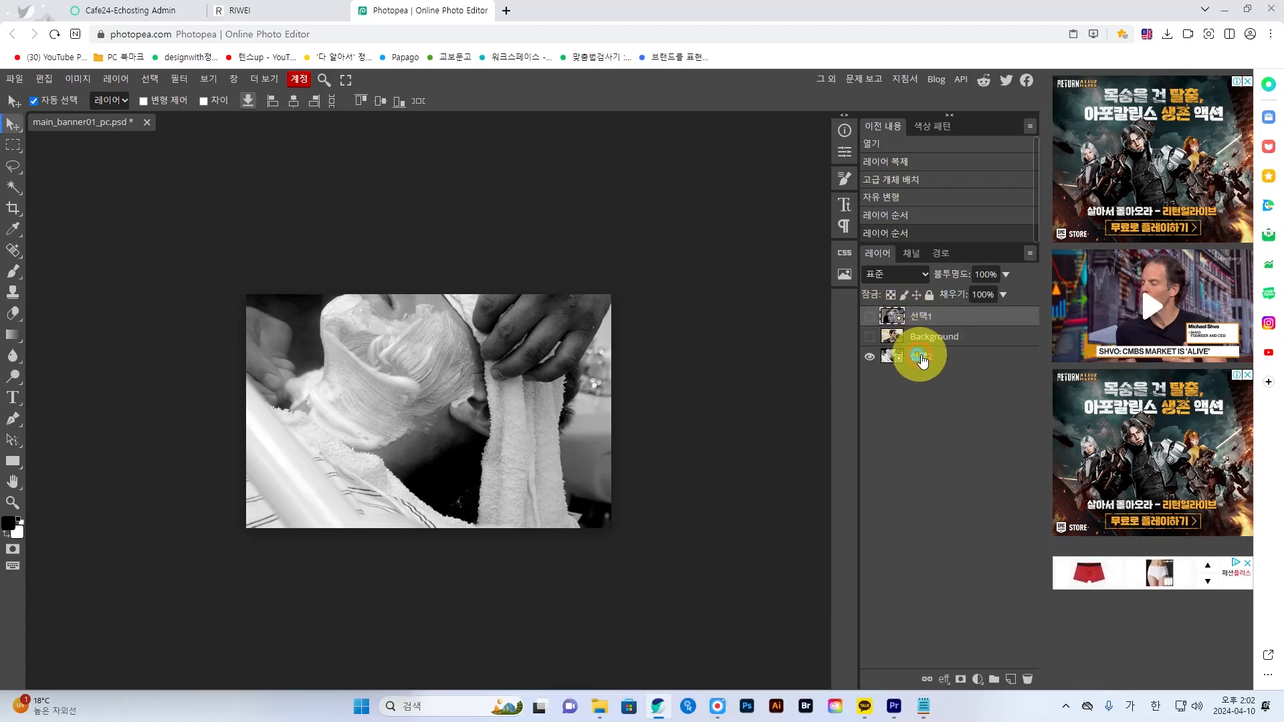
click(920, 357)
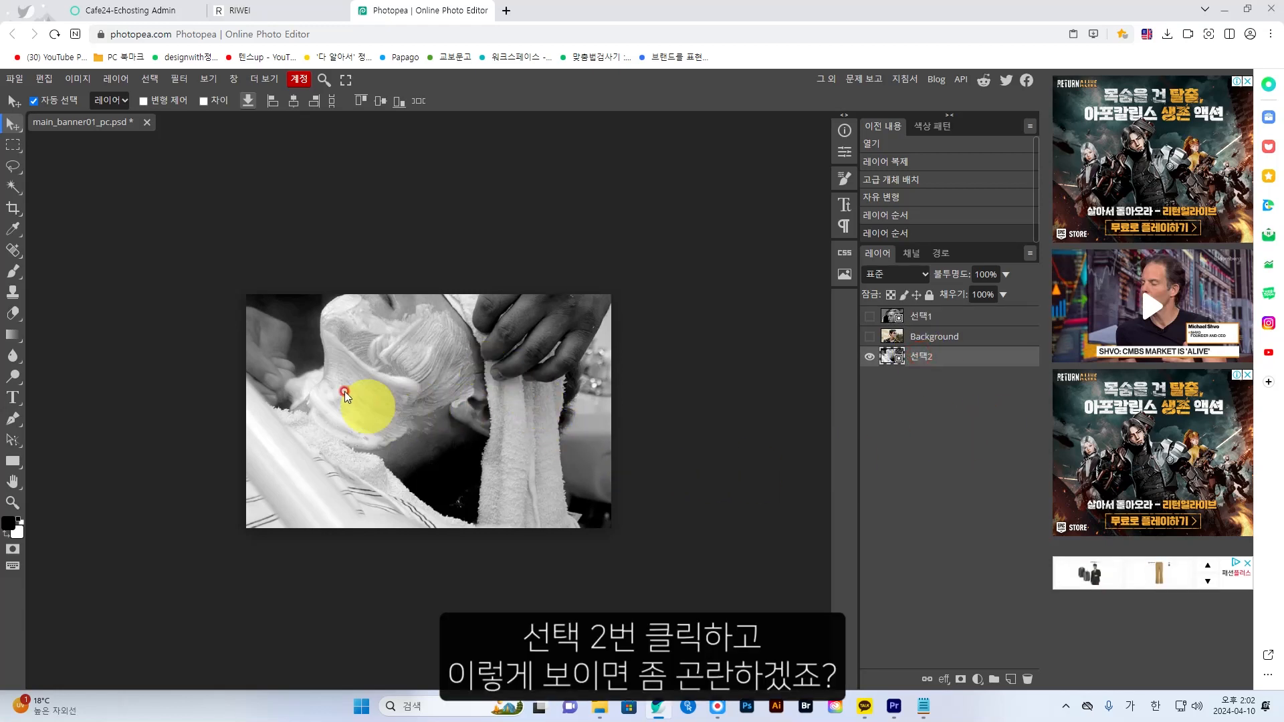
drag(460, 344, 462, 431)
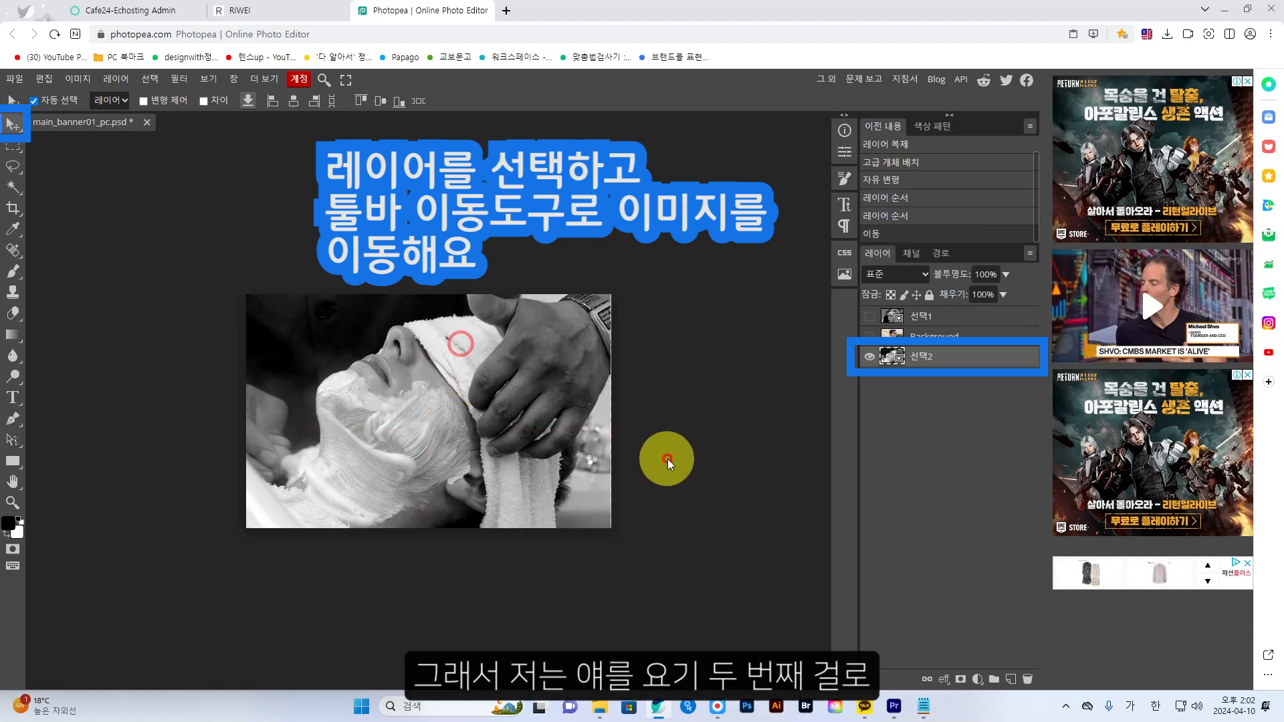
Check the special event banners on the RIWEI shop page and set up a JPG export of the 선택2 banner at 78% quality.
click(307, 10)
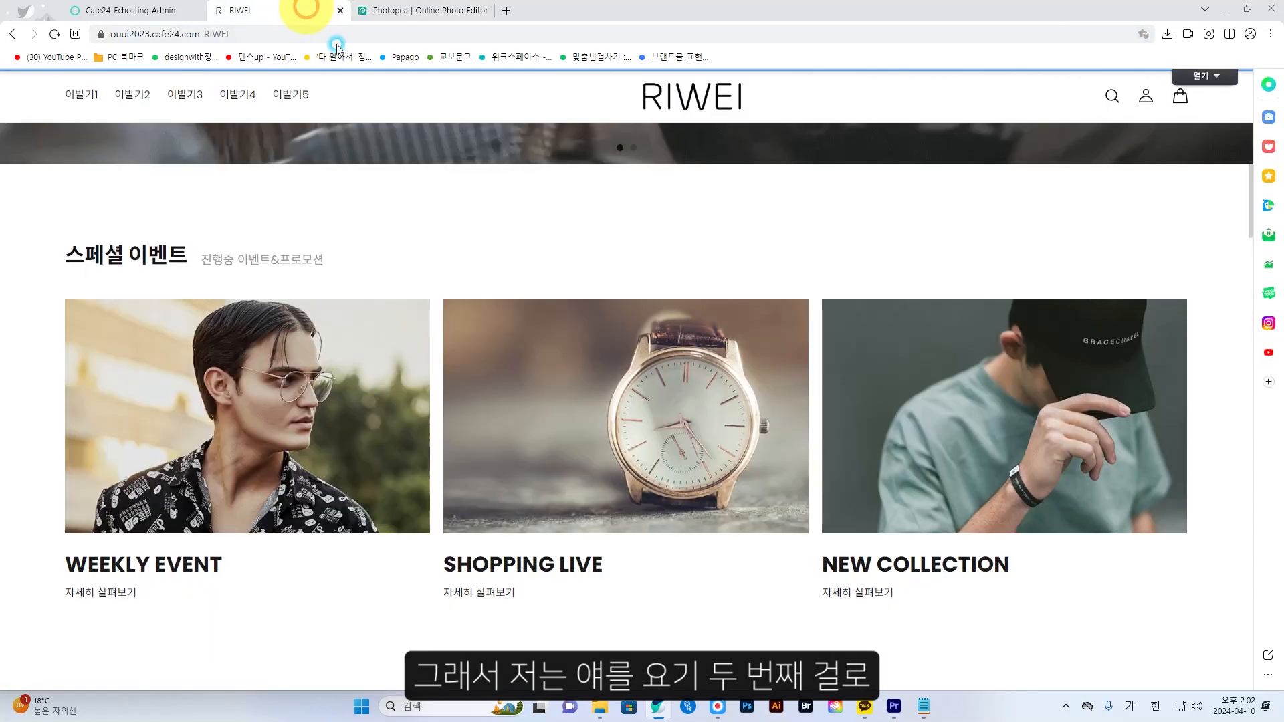
click(438, 11)
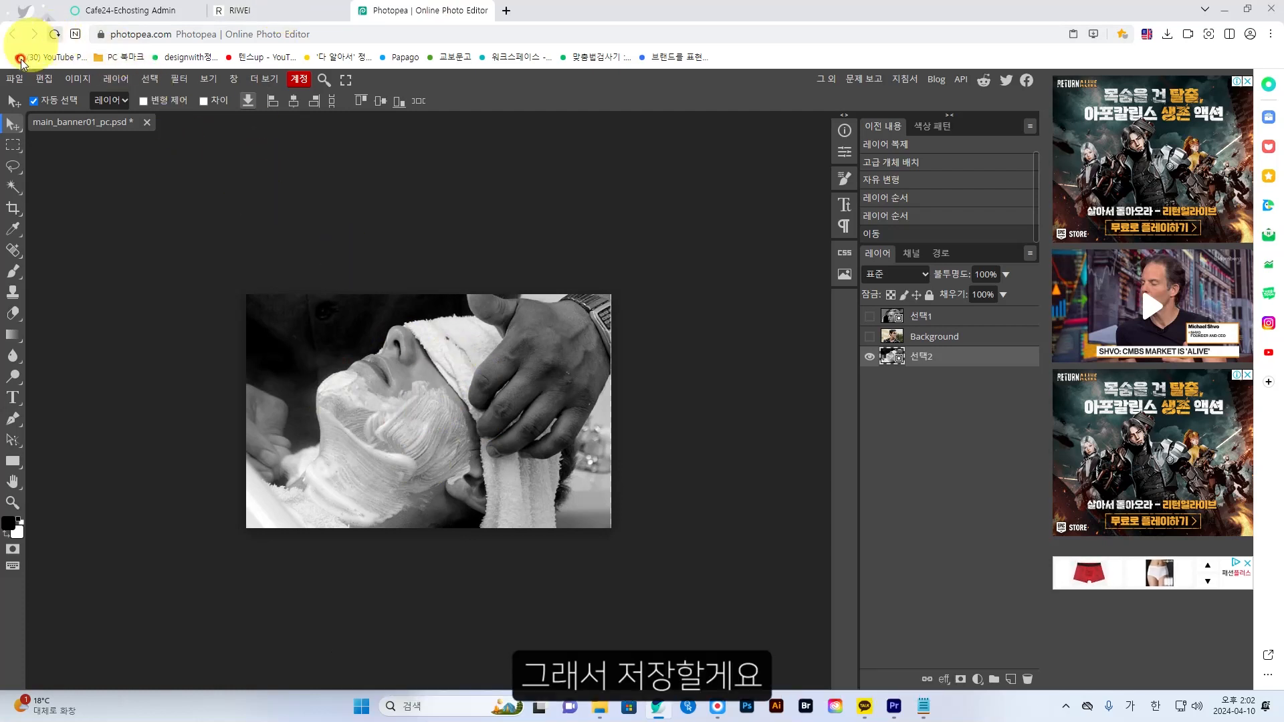
click(15, 80)
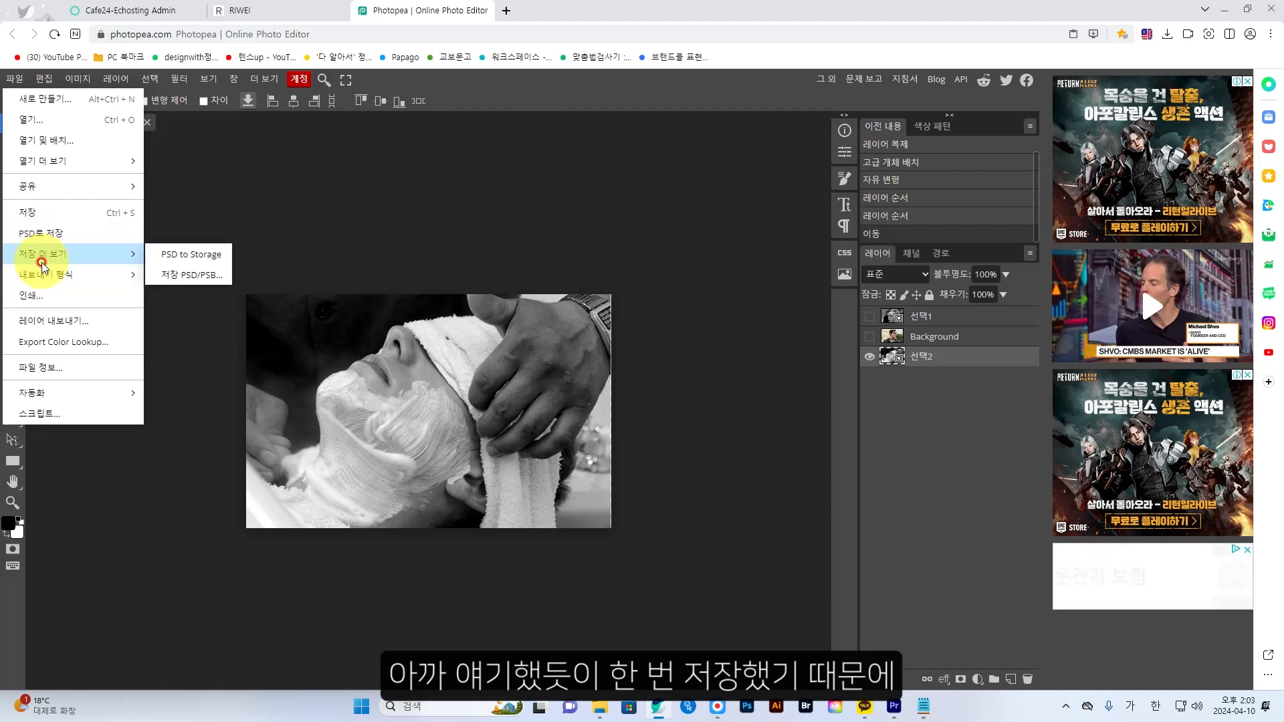
mouse_move(42, 279)
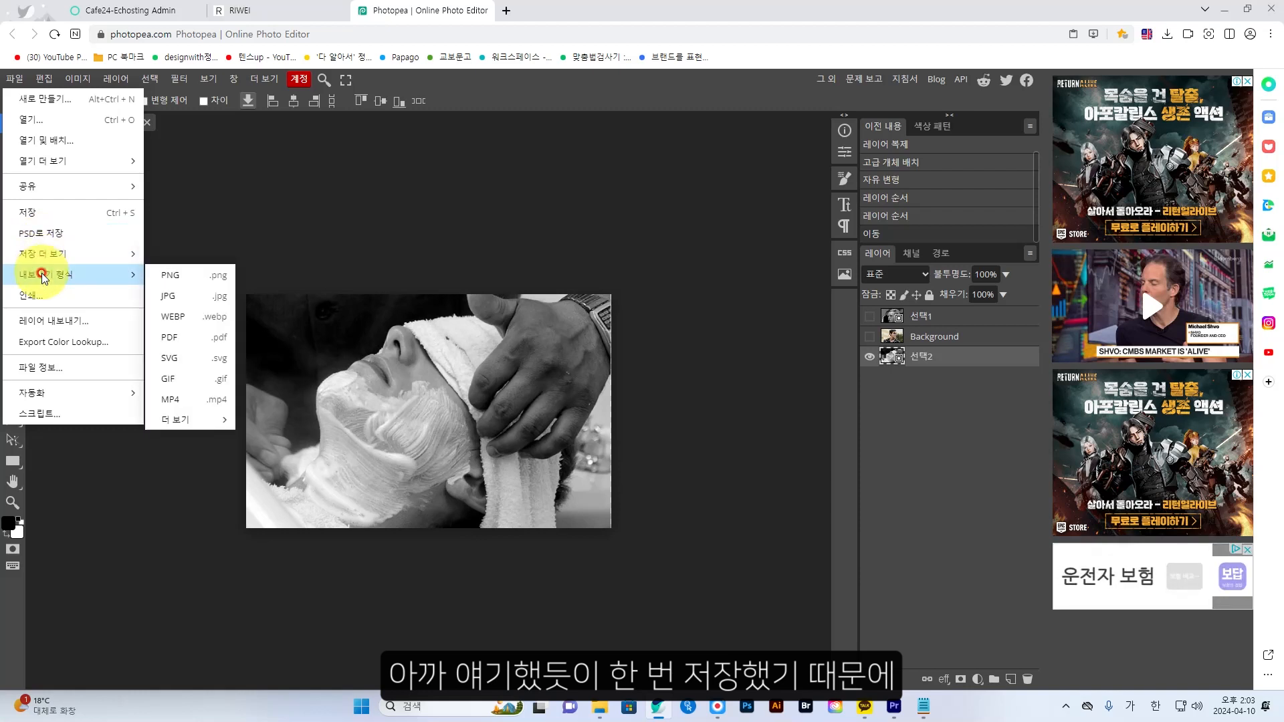
click(182, 297)
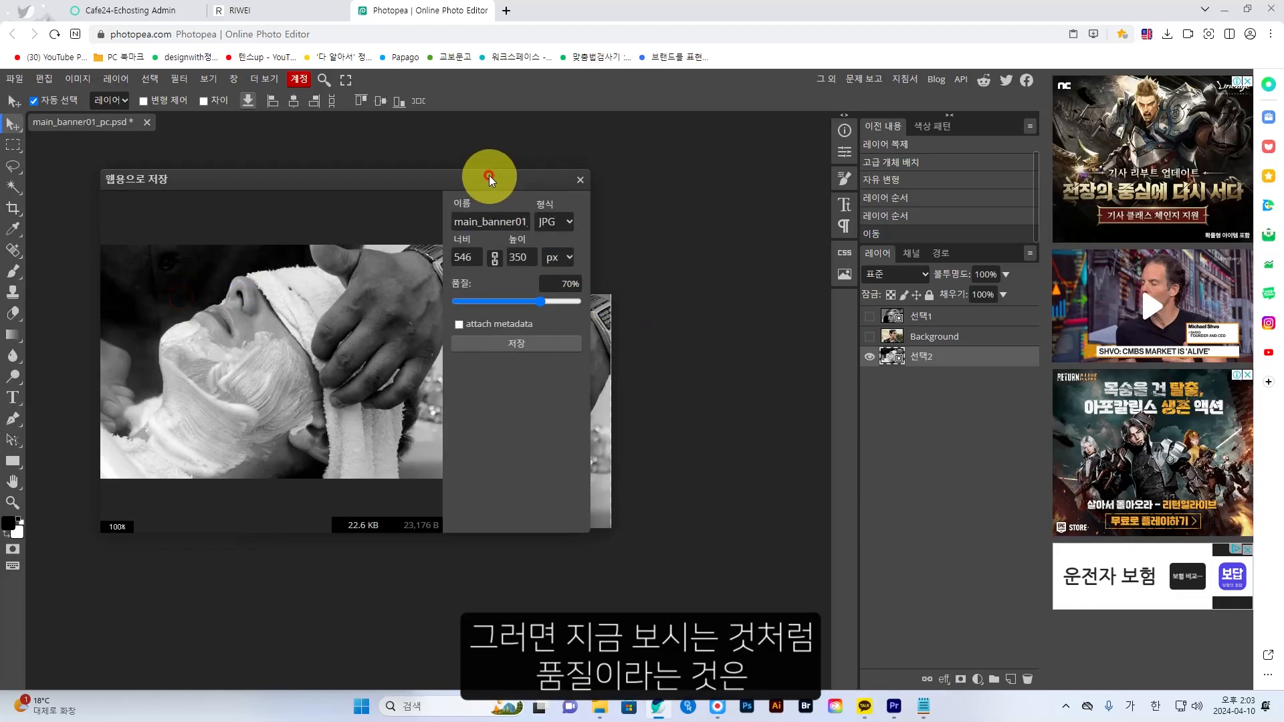
drag(488, 175, 543, 178)
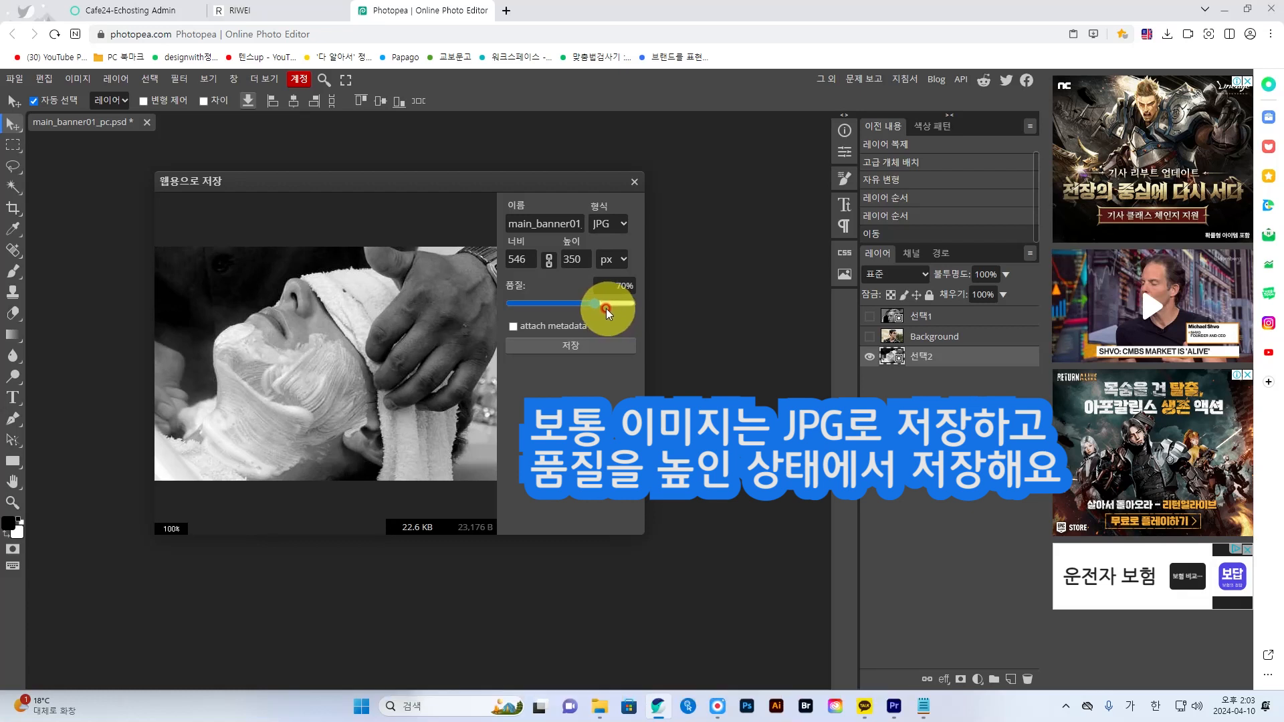
drag(593, 304, 543, 306)
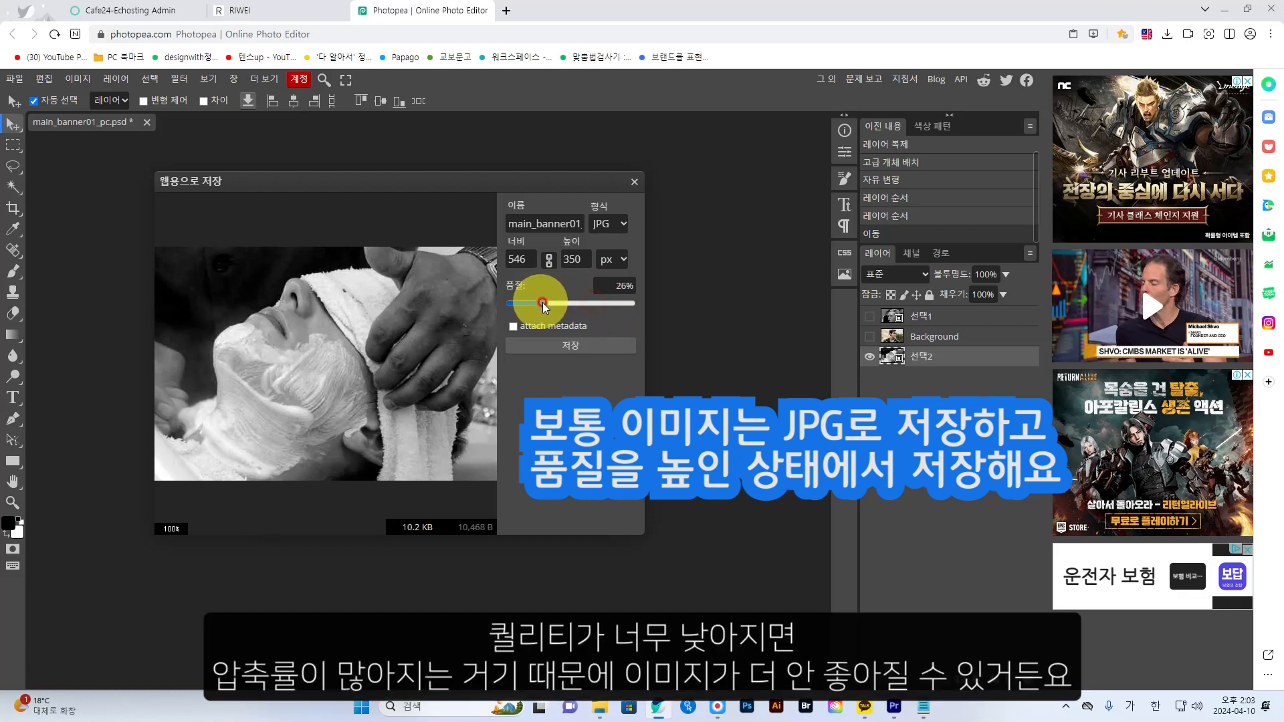
drag(543, 303, 606, 305)
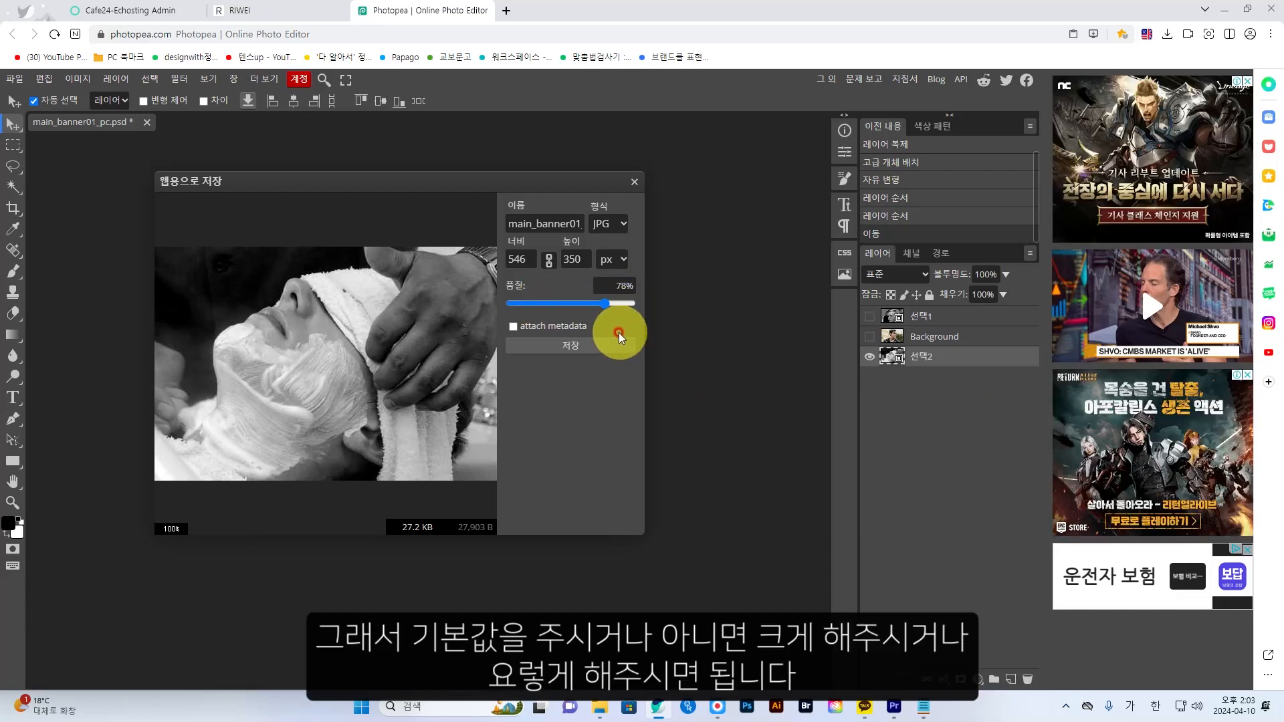
click(624, 225)
click(624, 224)
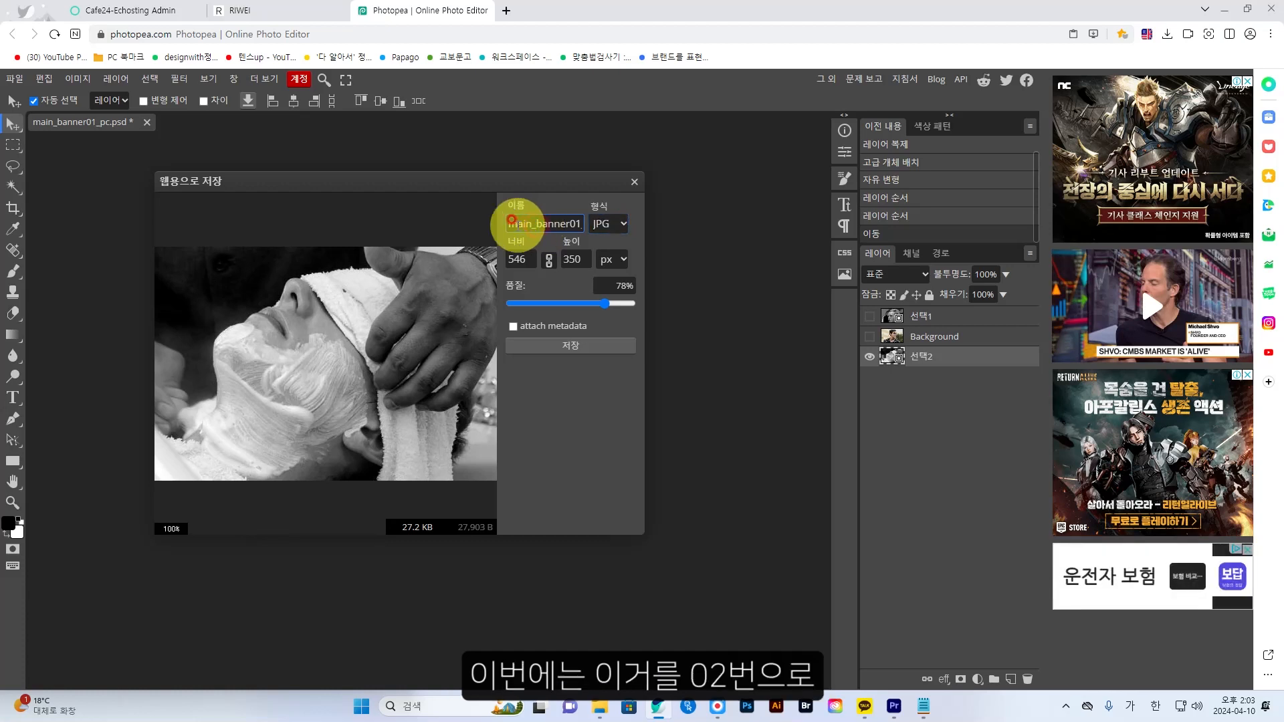
Name the JPG export main_banner02_pc and save it in the 받은이미지만 folder inside 2탄.
drag(512, 222, 573, 224)
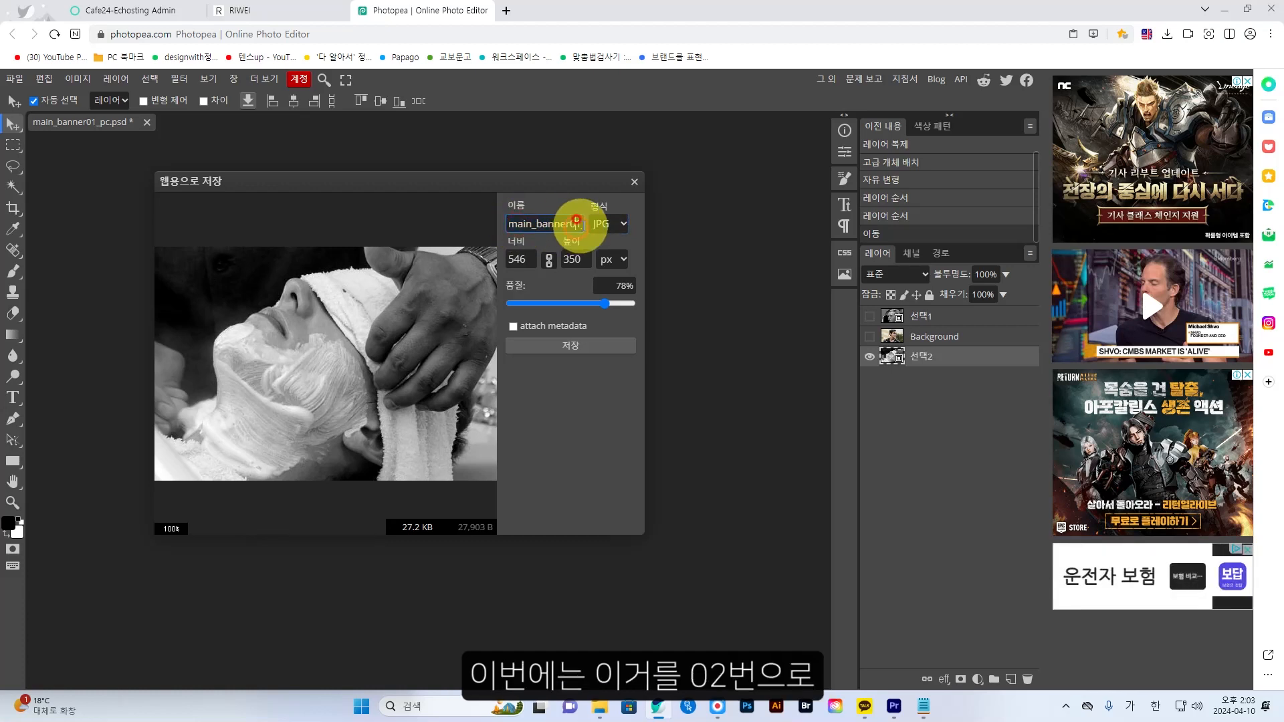
click(577, 222)
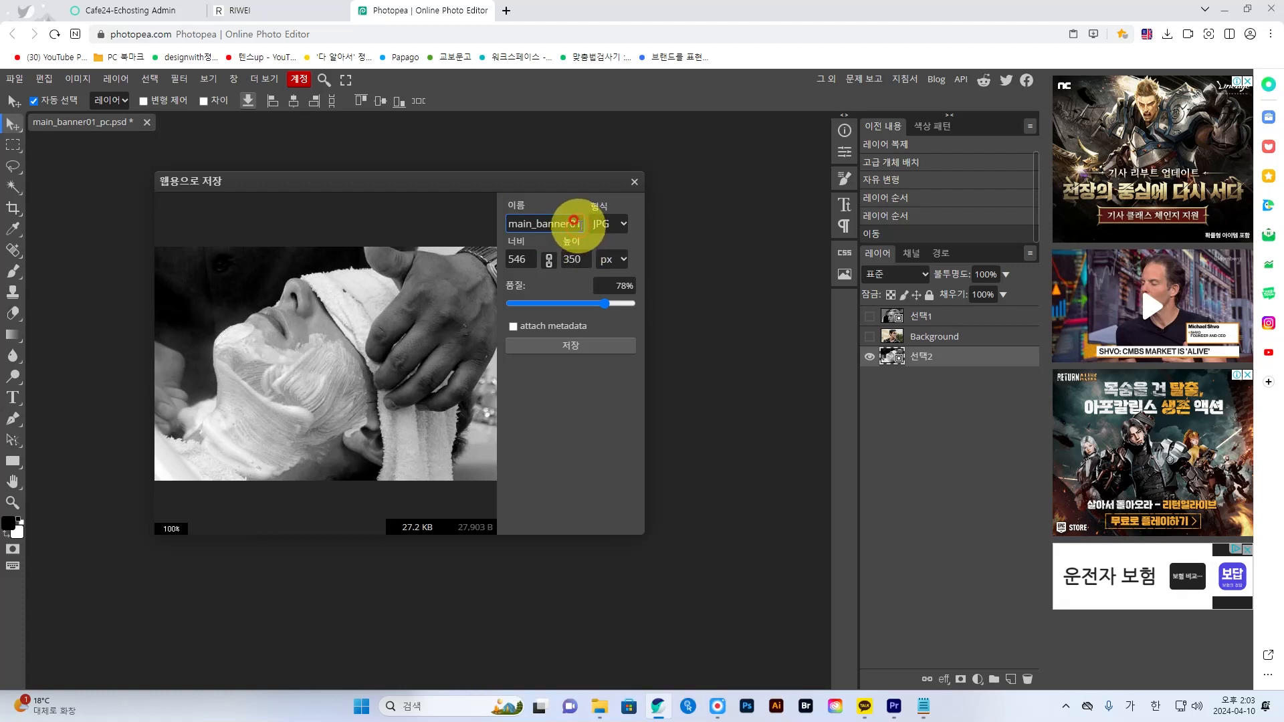
text(2)
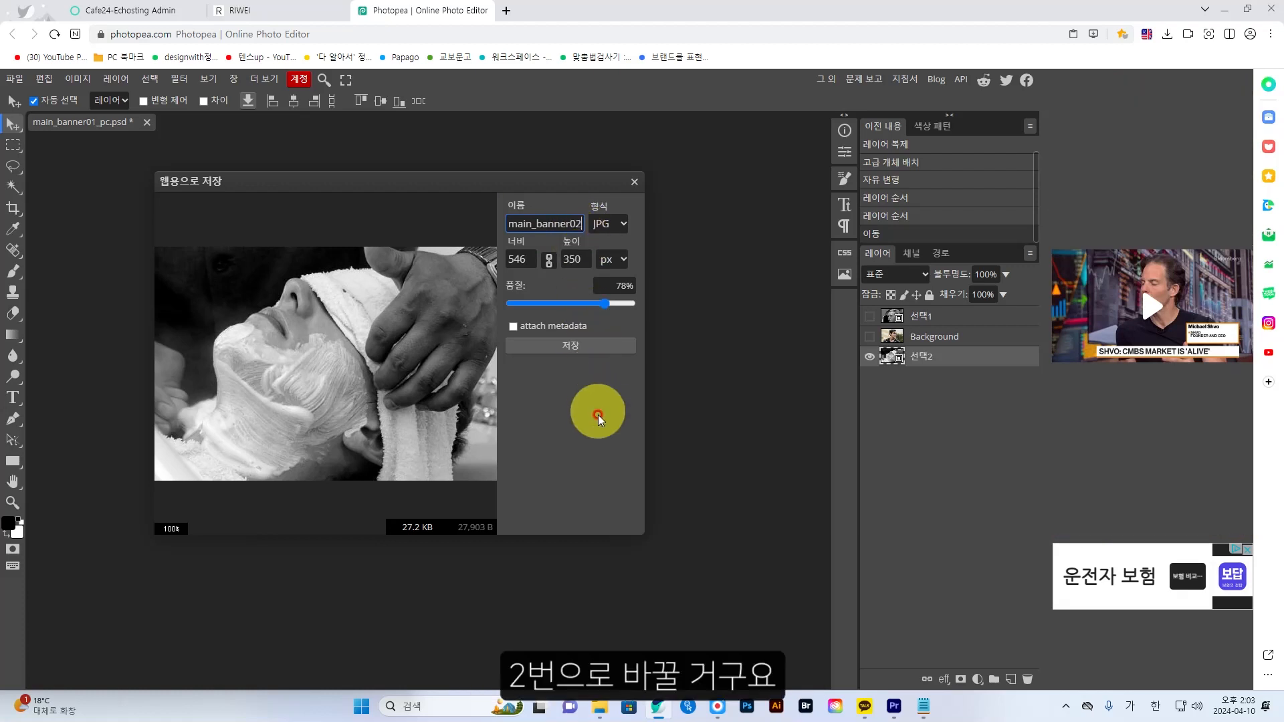
click(574, 348)
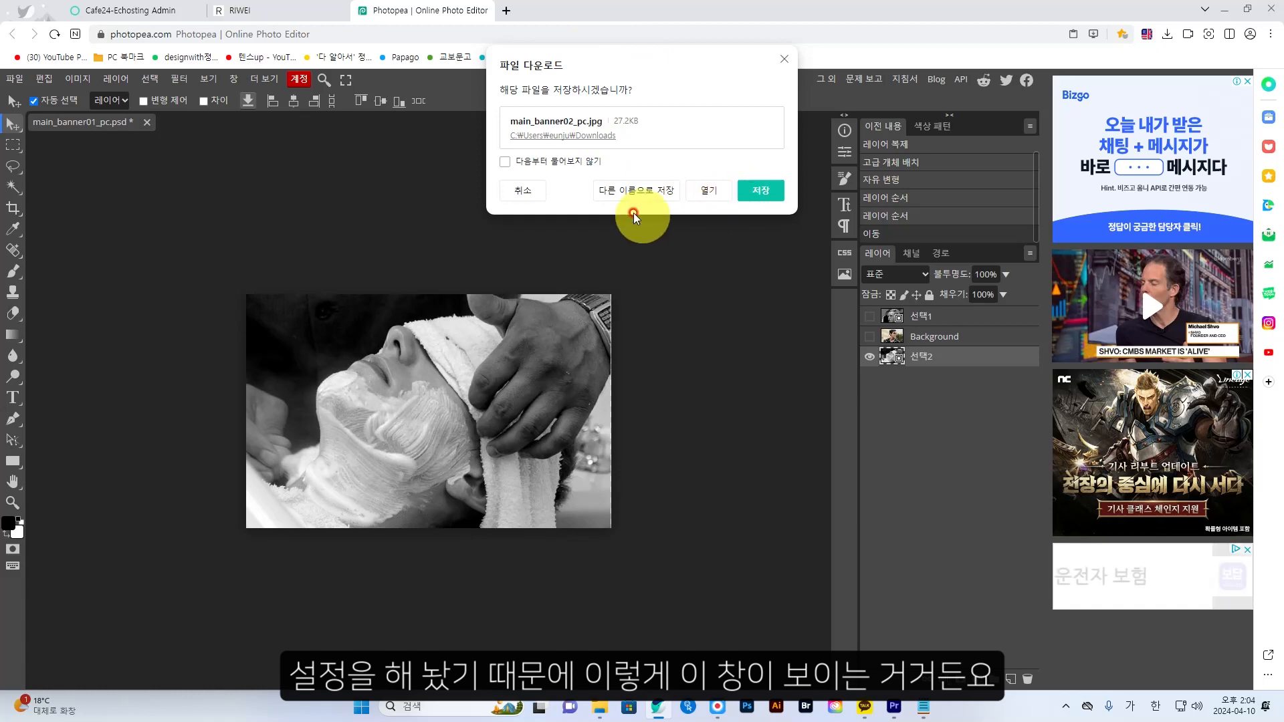
click(632, 194)
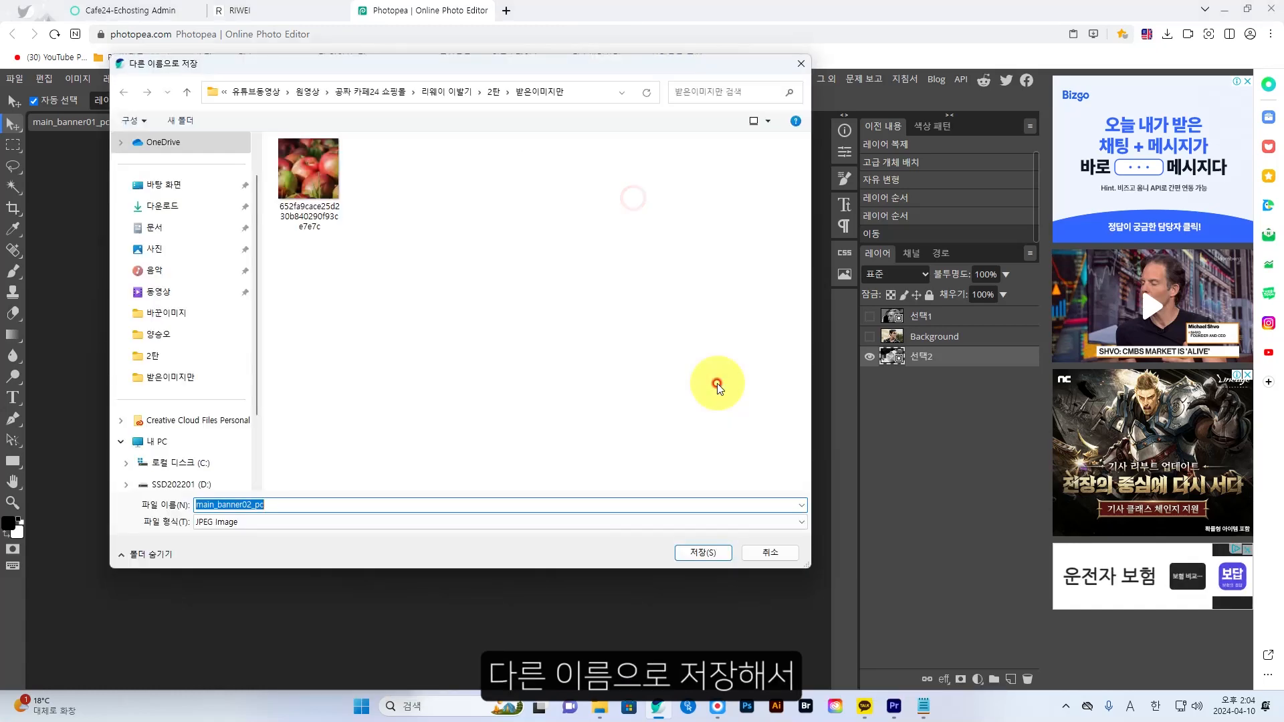
drag(530, 94, 558, 97)
click(728, 554)
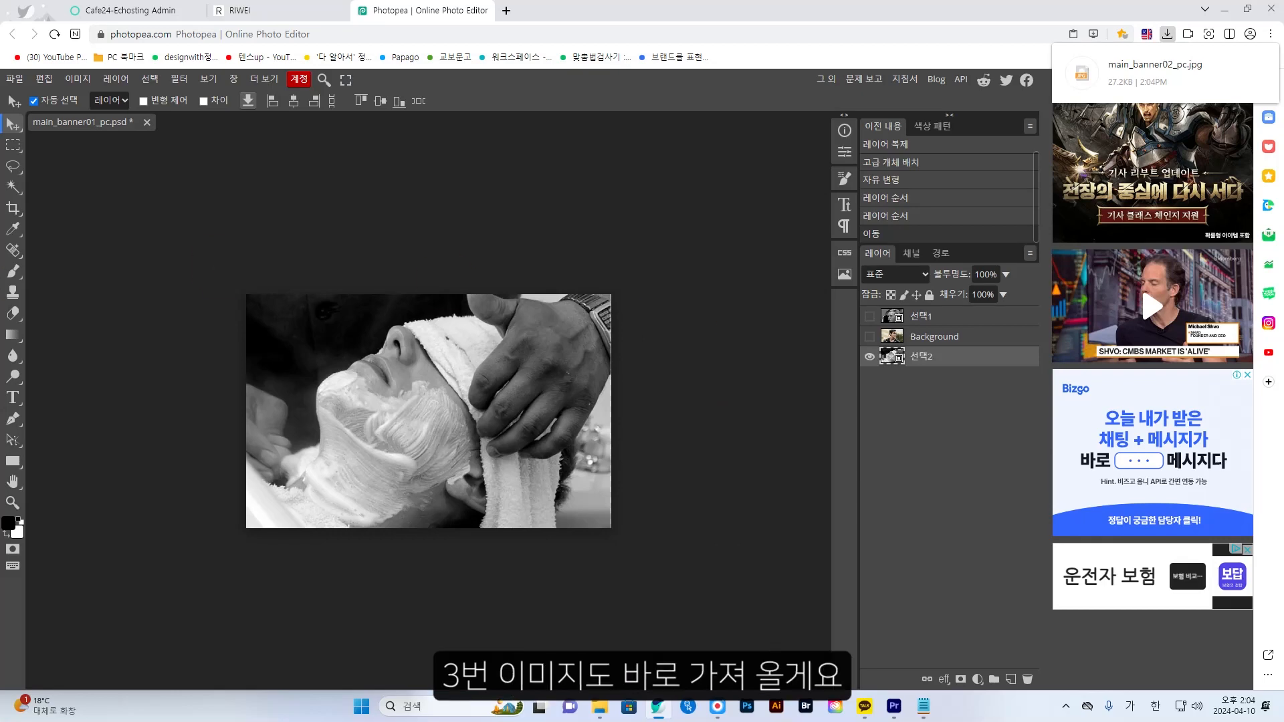
Place the 선택3 photo in the banner document, scale it to 95.41% and position it to cover the canvas.
drag(0, 404, 415, 410)
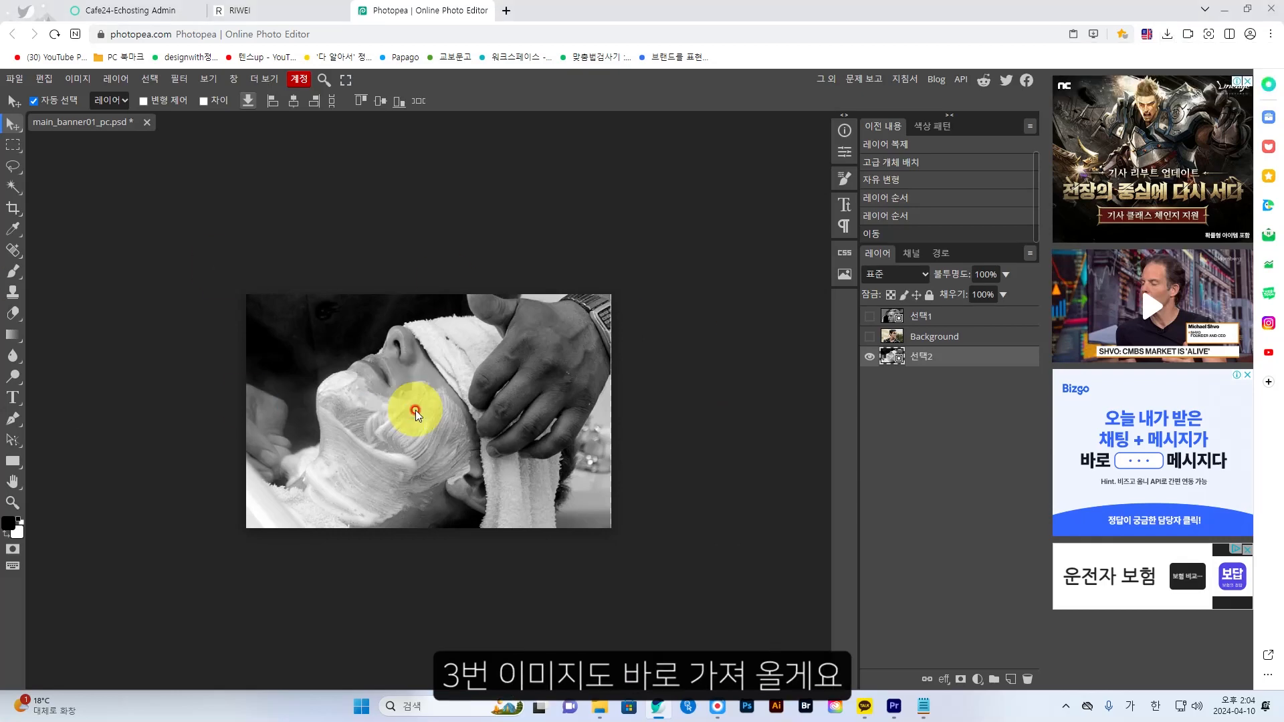
drag(585, 294, 651, 267)
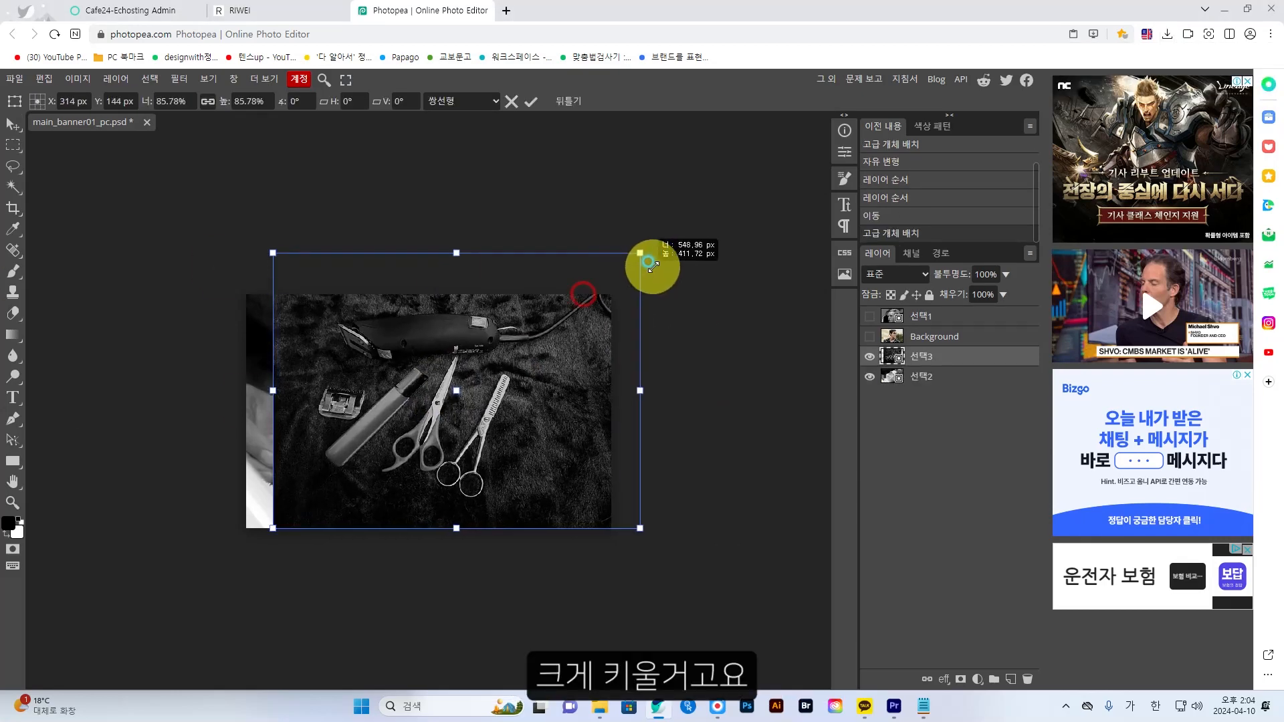
drag(271, 249, 212, 246)
drag(464, 394, 463, 427)
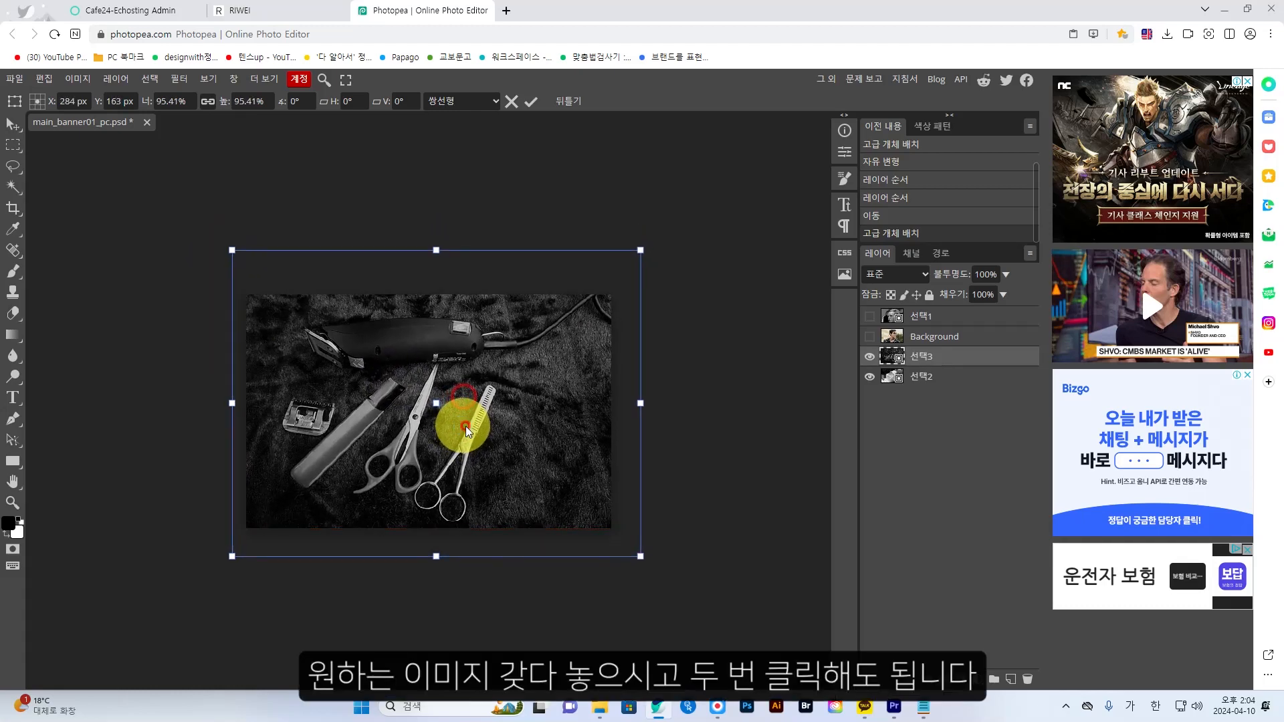
double_click(472, 424)
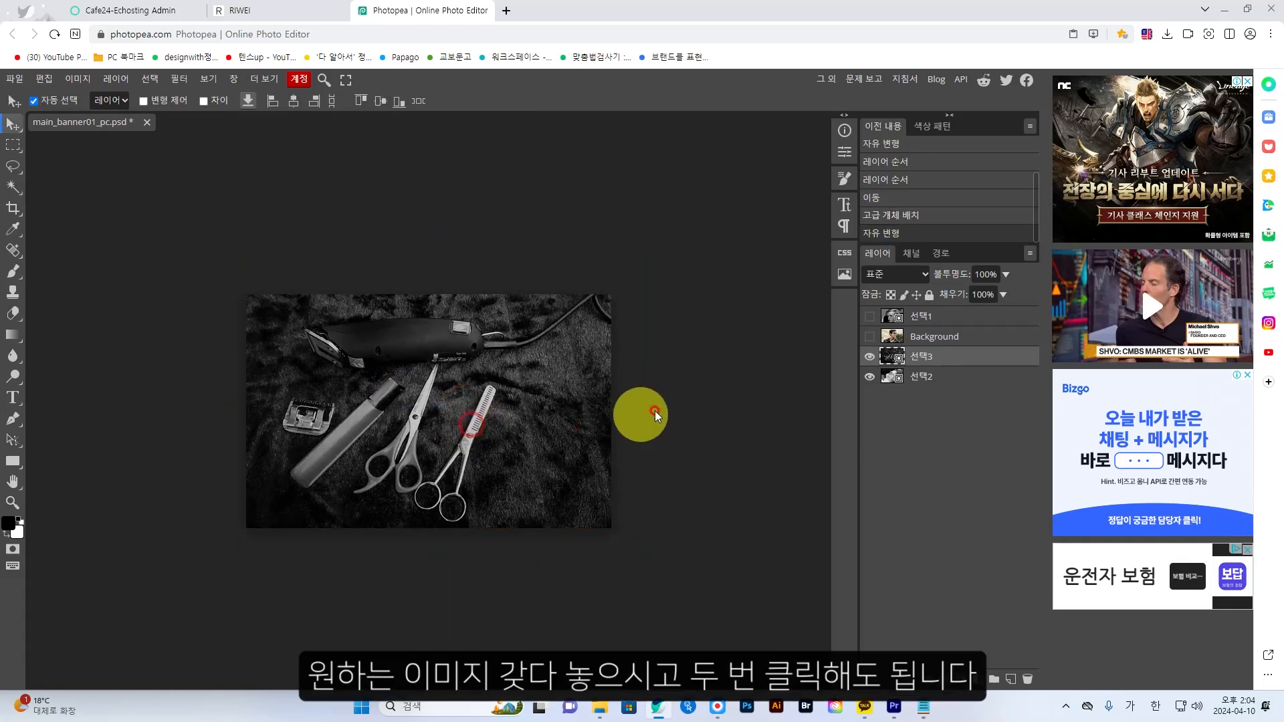
Export the 선택3 banner as the JPG file main_banner03_pc and save it in the 받은이미지만 folder.
click(14, 80)
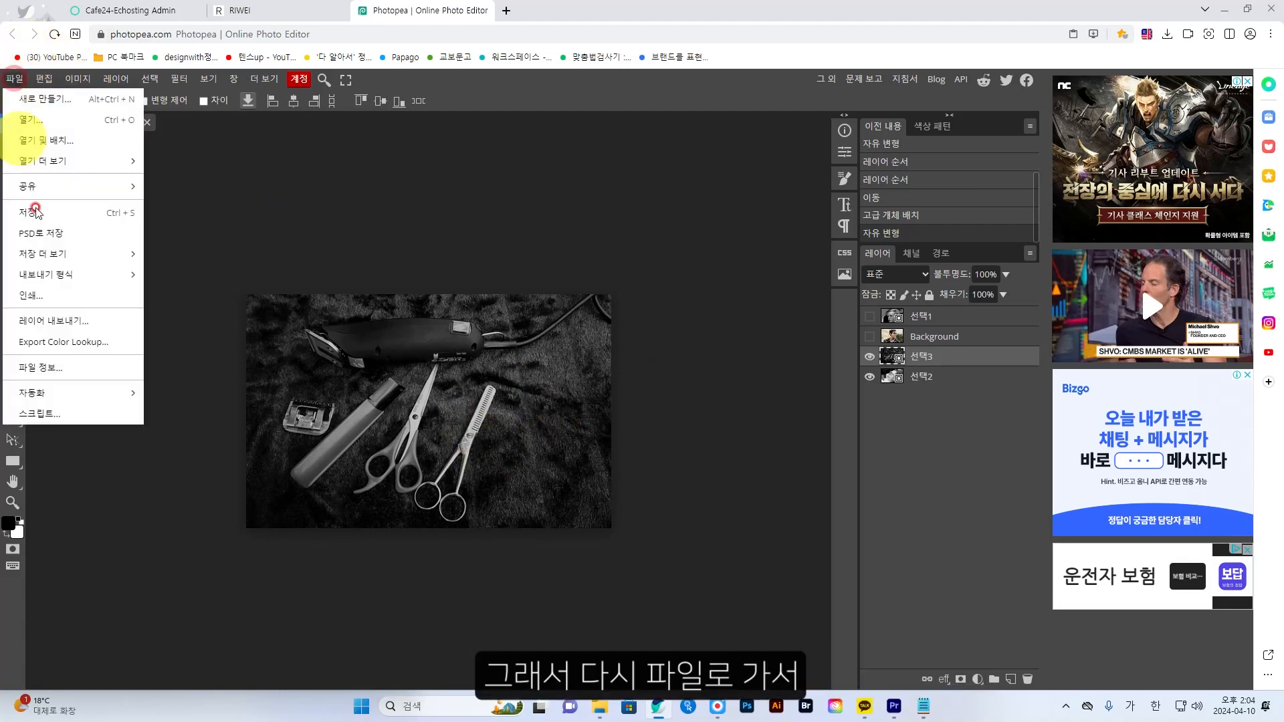
click(61, 274)
click(16, 78)
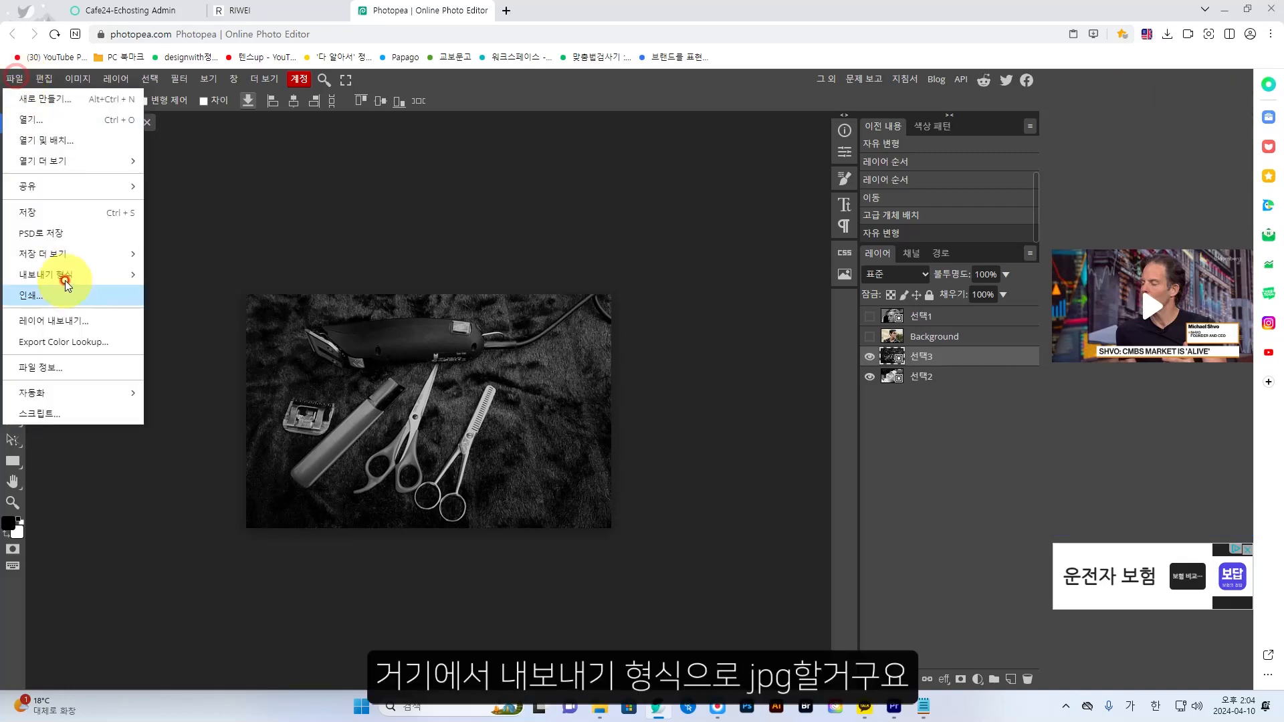
mouse_move(158, 276)
click(192, 293)
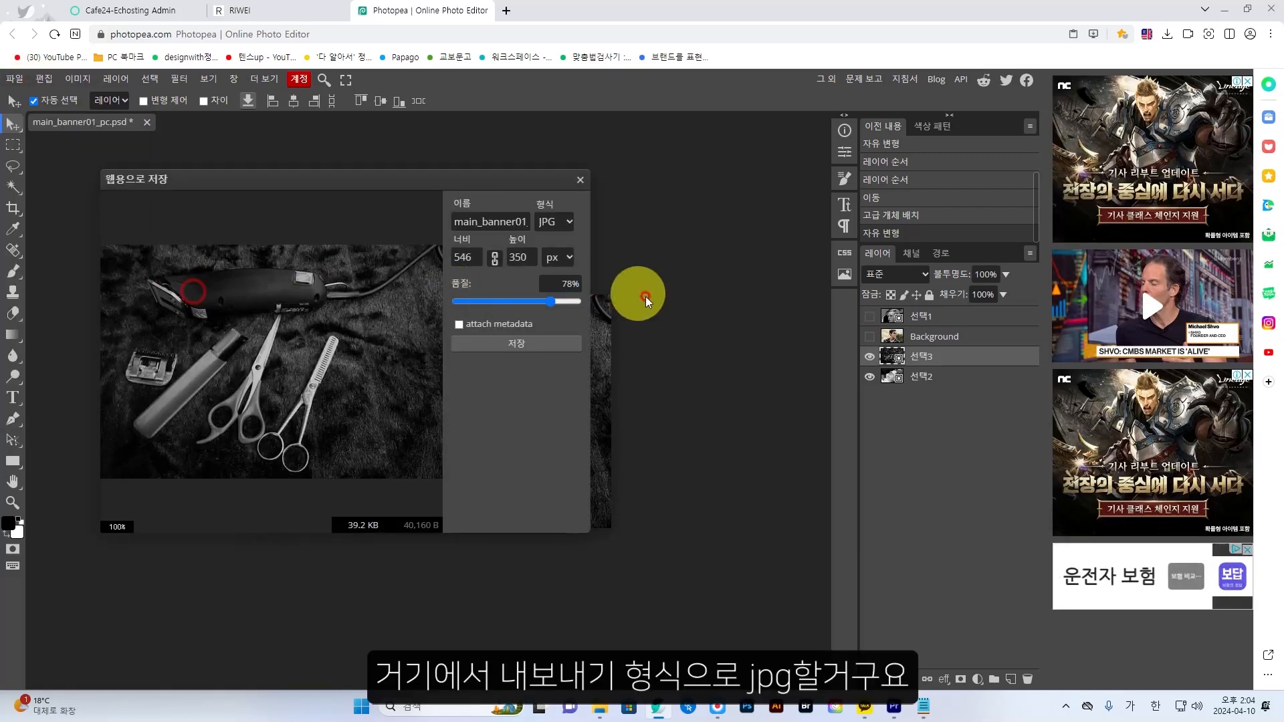
click(520, 219)
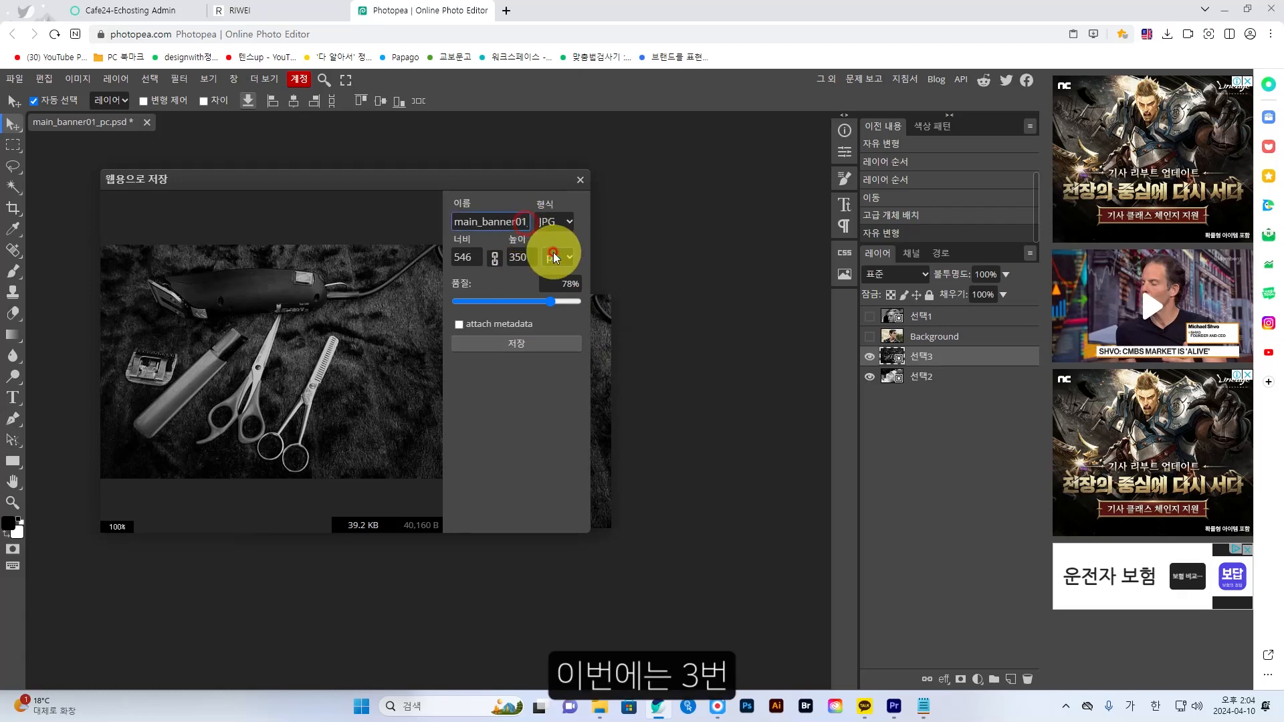
click(533, 347)
click(642, 194)
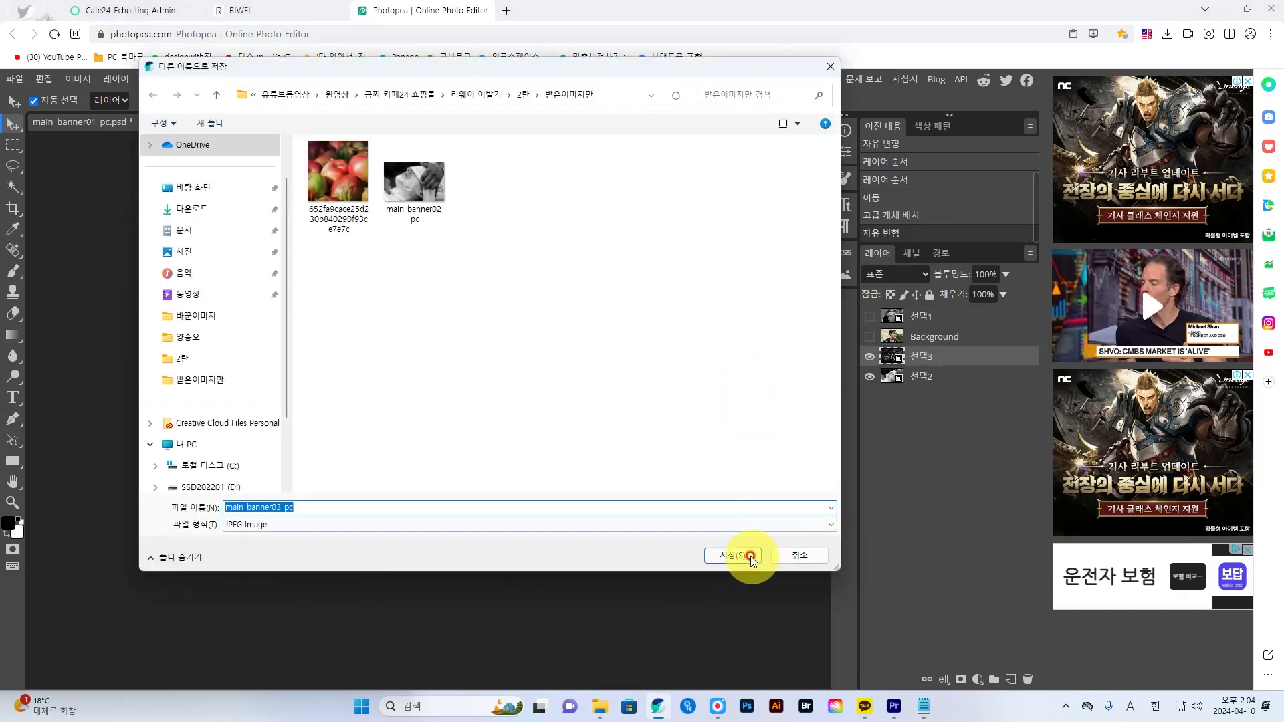
click(748, 555)
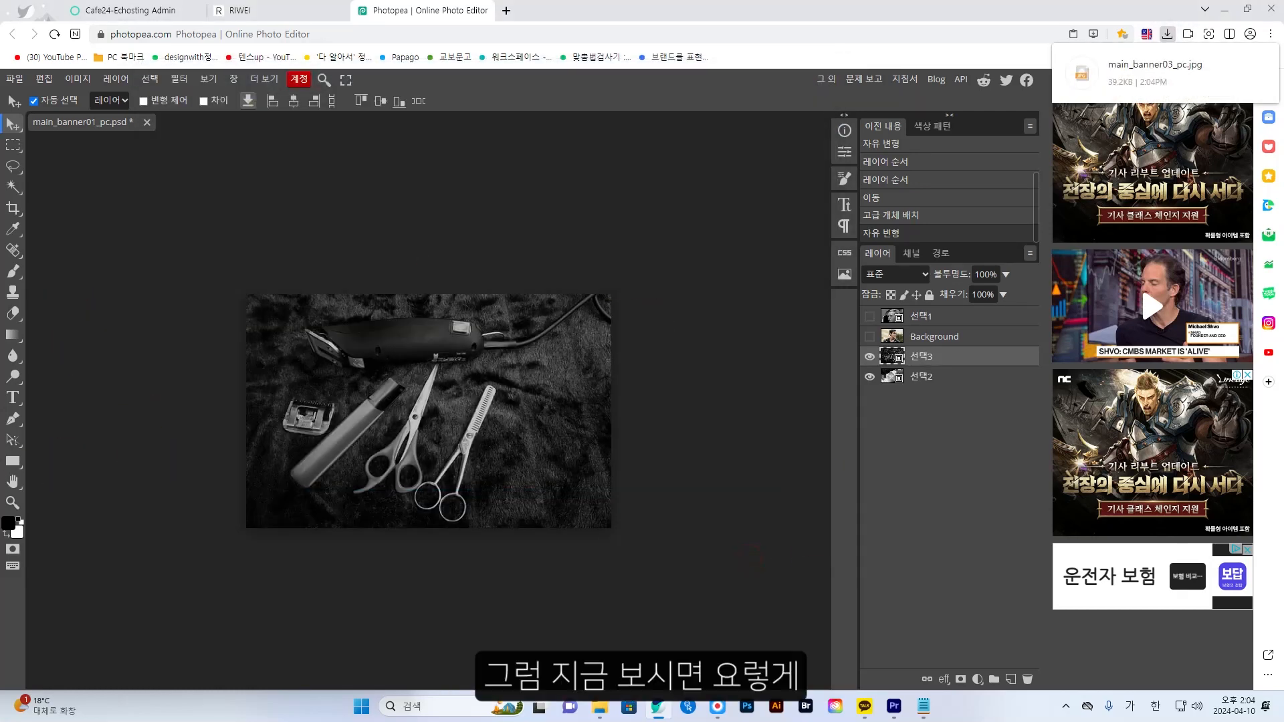
Switch to the 받은이미지만 folder in File Explorer and check the exported main_banner JPG images.
key(alt+Tab)
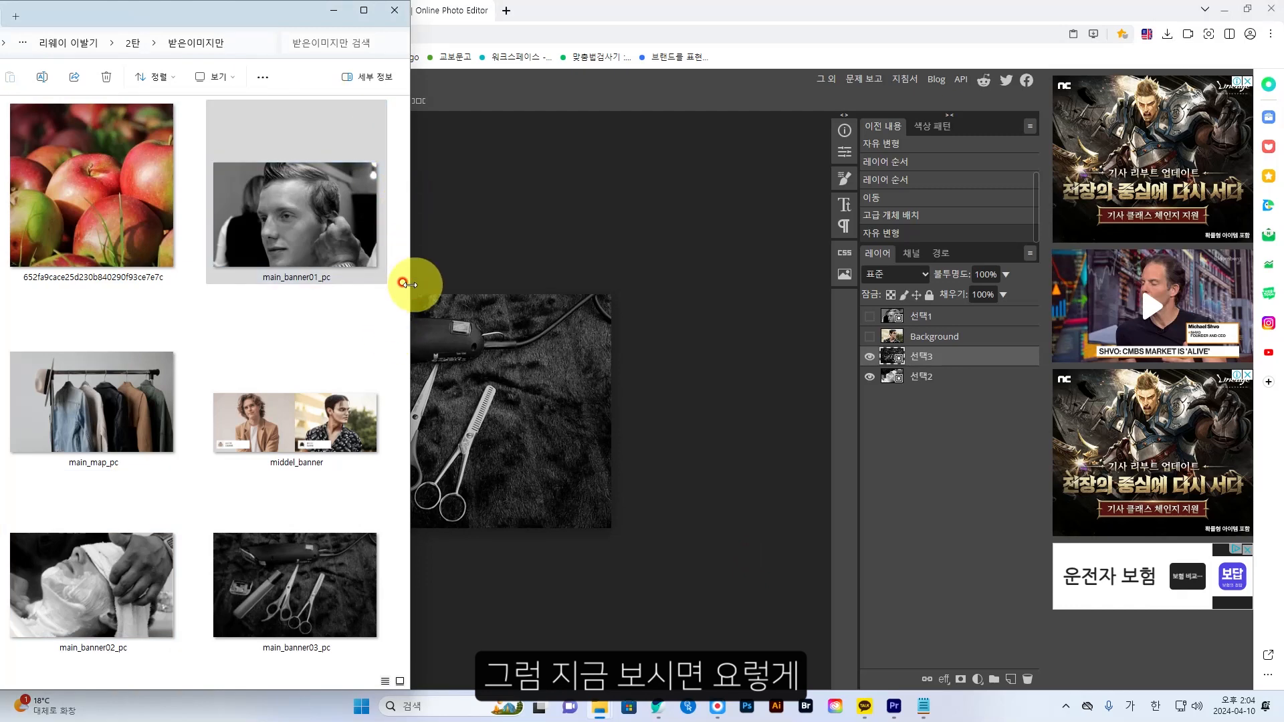
drag(409, 284, 618, 277)
click(310, 222)
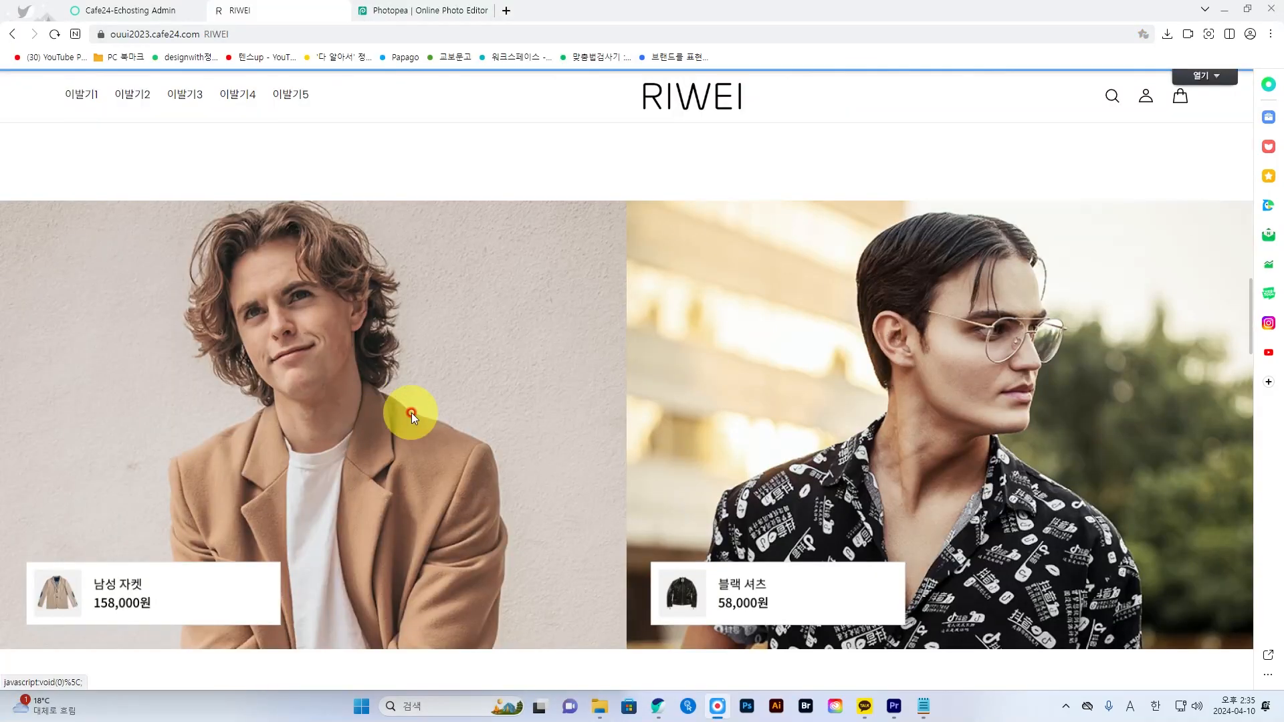
Place the man-7012984_640 photo in the middel_banner document, scale it to 164.38% and position it to cover the left half.
click(421, 12)
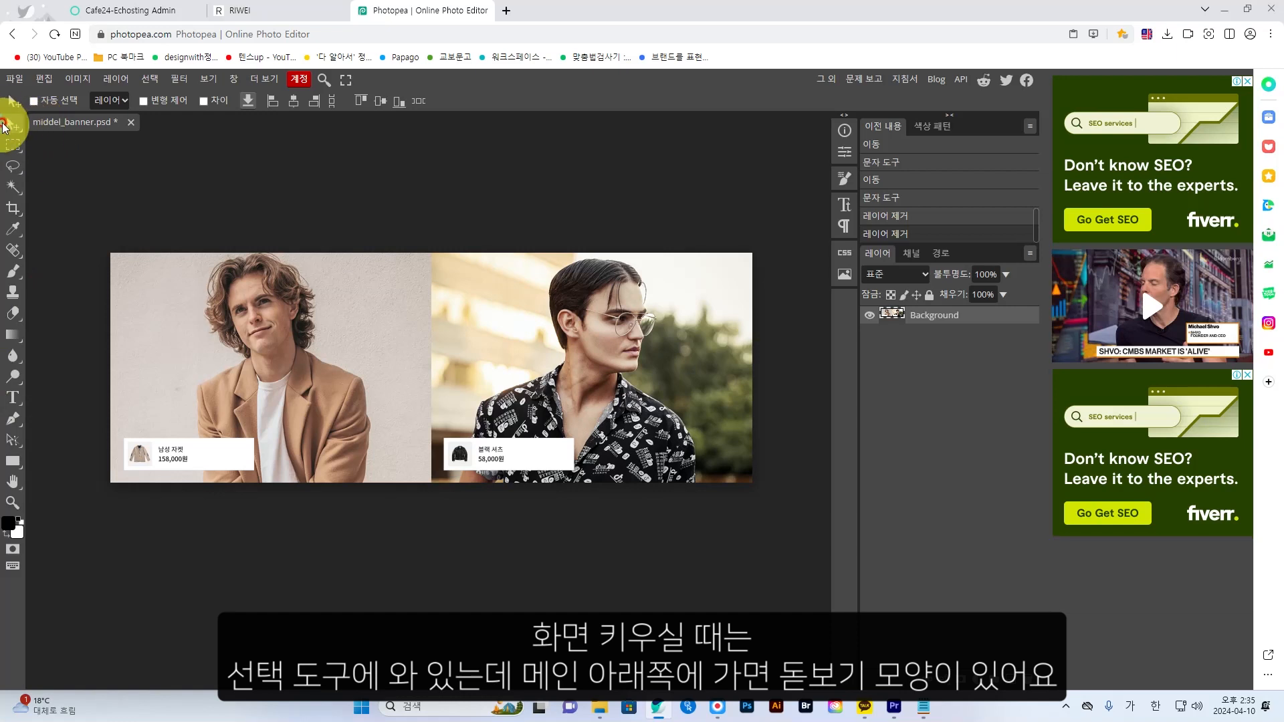
click(11, 502)
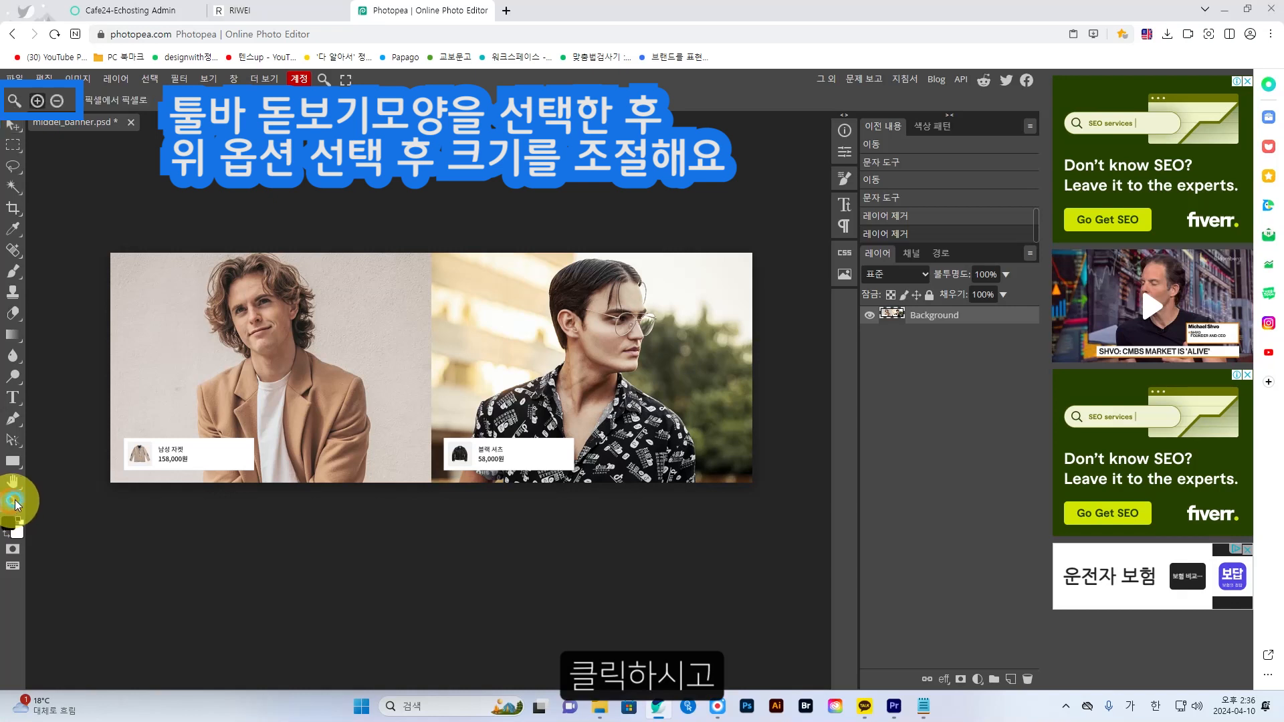
click(38, 101)
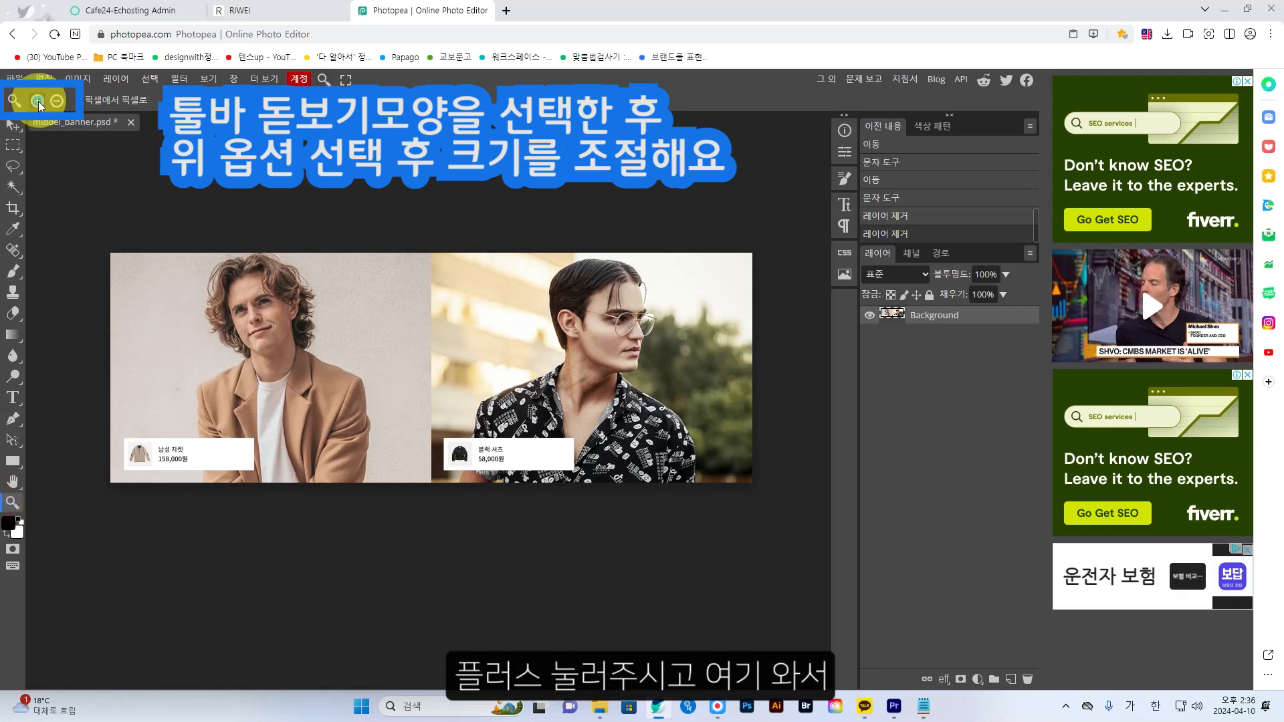
click(287, 388)
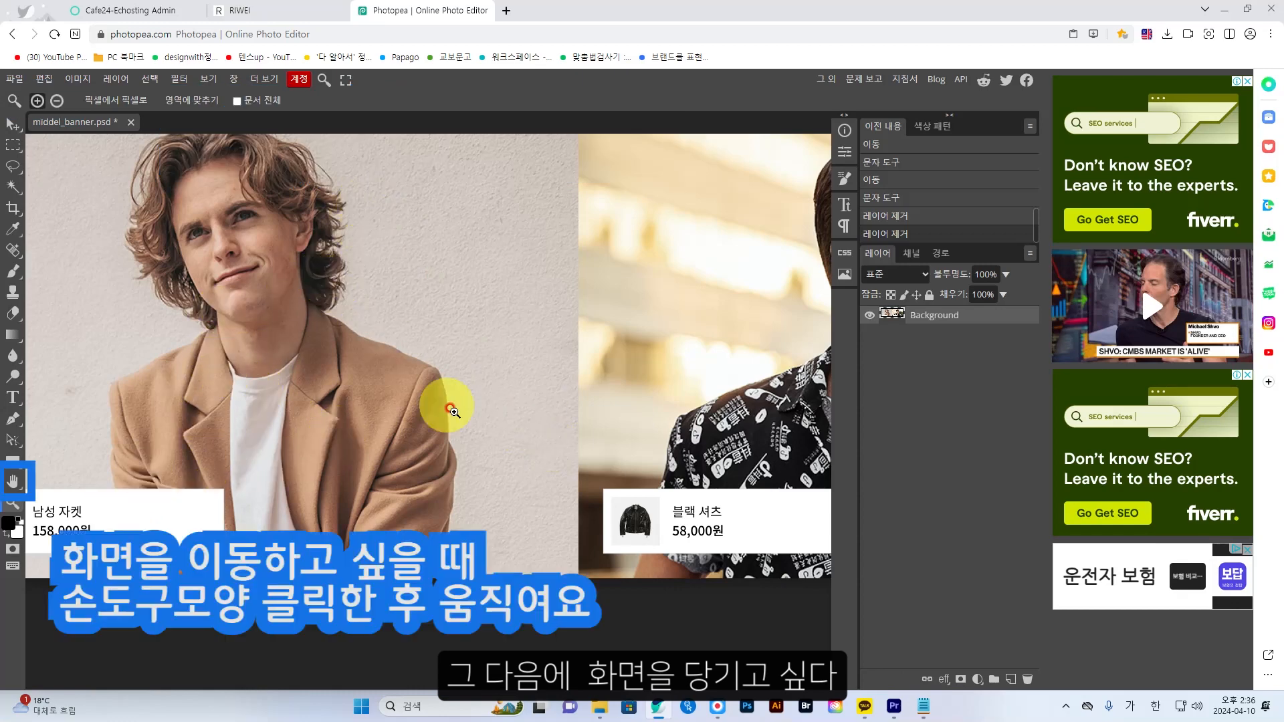
click(13, 482)
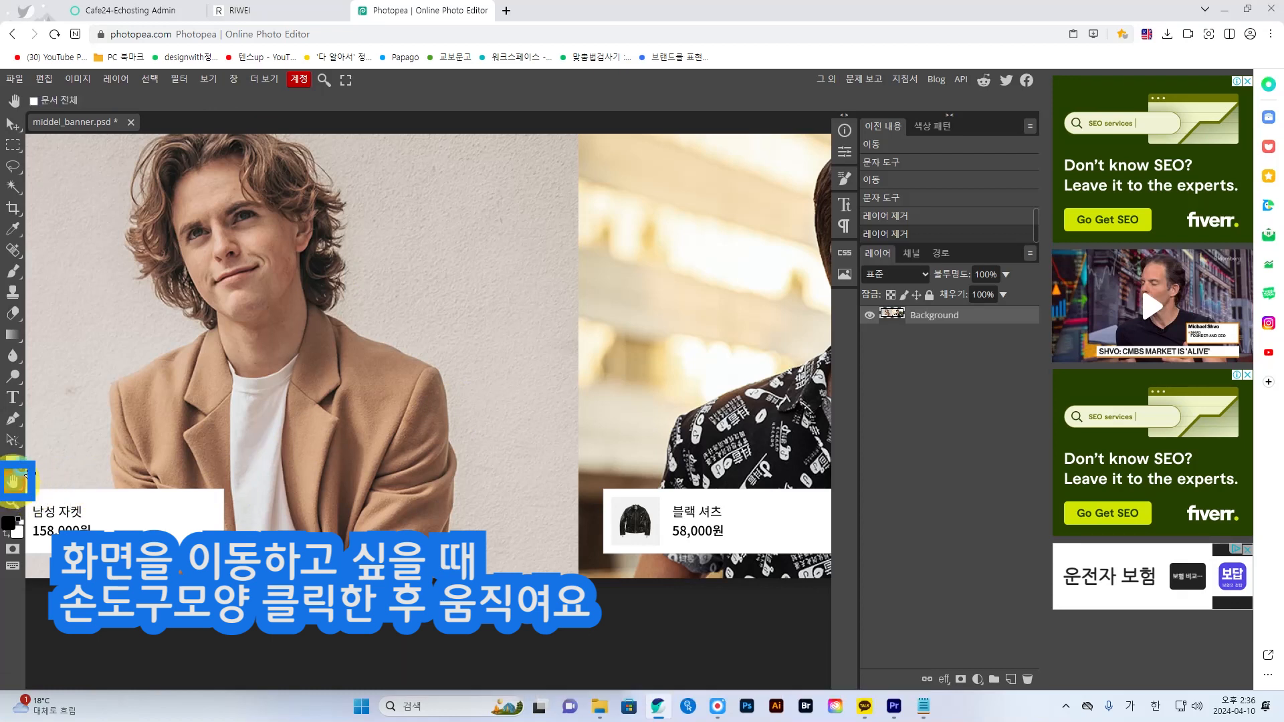
drag(162, 330, 298, 387)
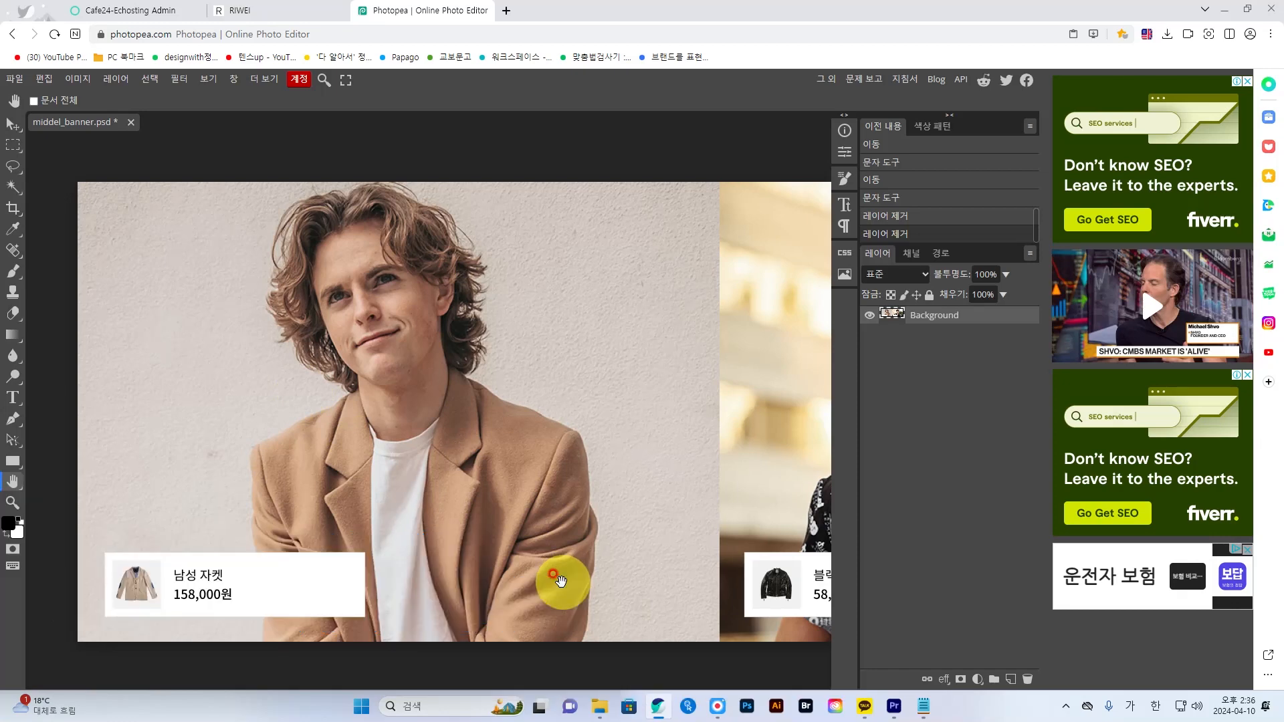
drag(0, 110, 0, 127)
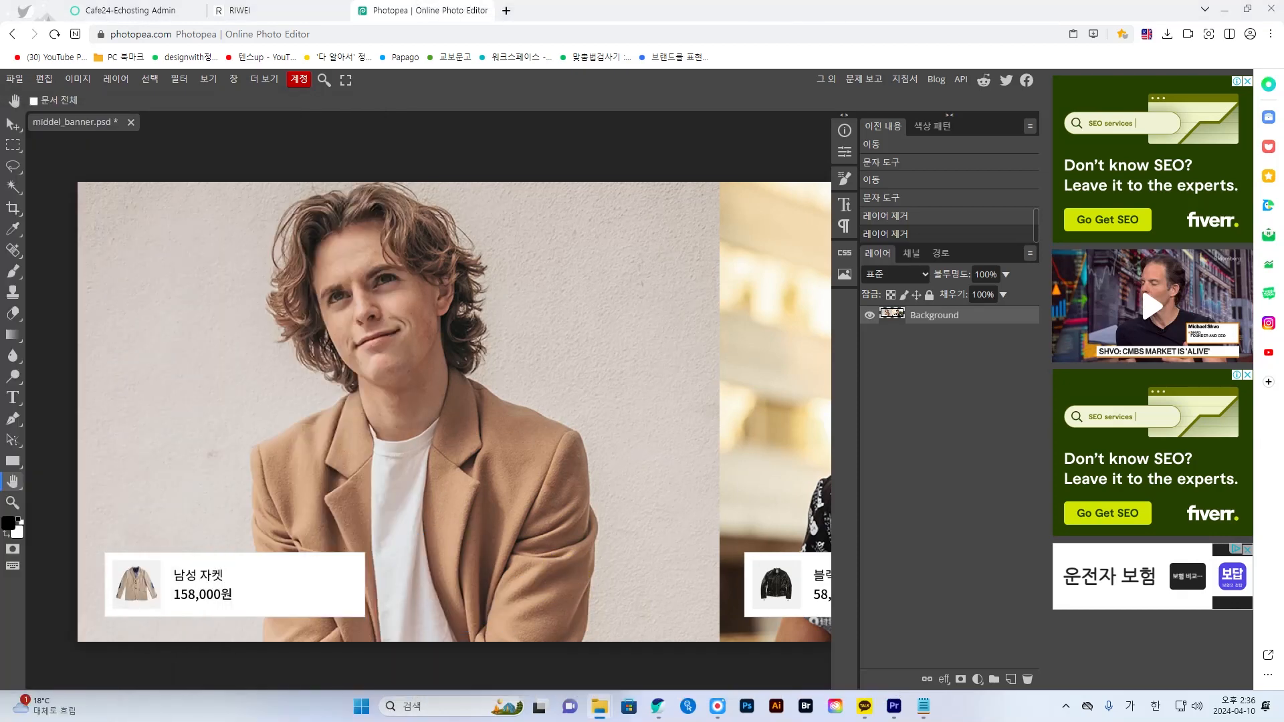
drag(0, 288, 351, 379)
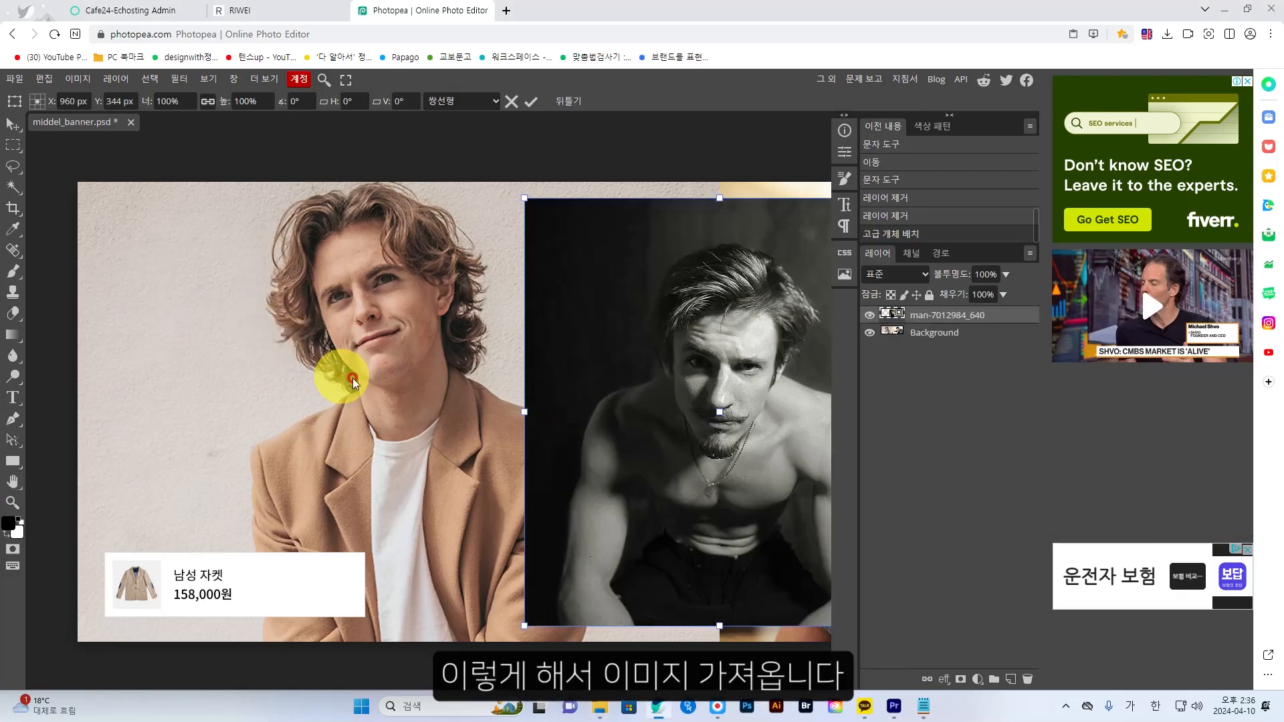
drag(715, 307, 257, 285)
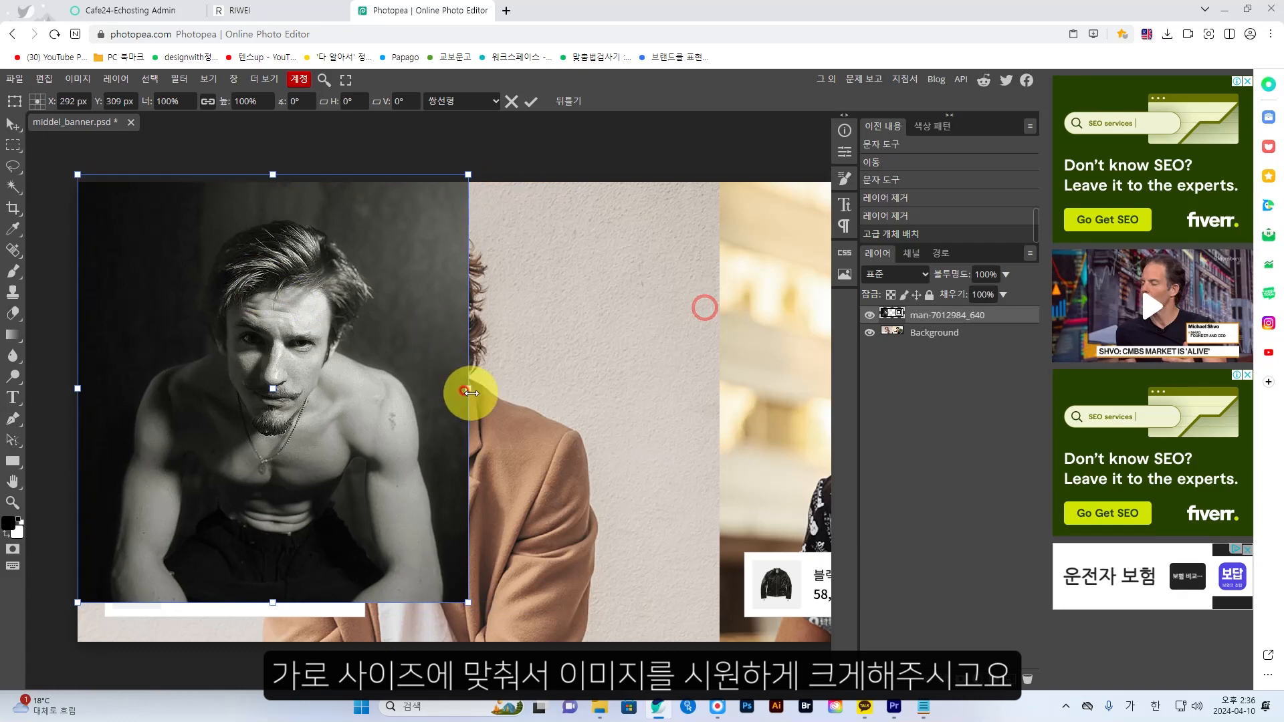
drag(468, 387, 720, 409)
drag(623, 437, 623, 420)
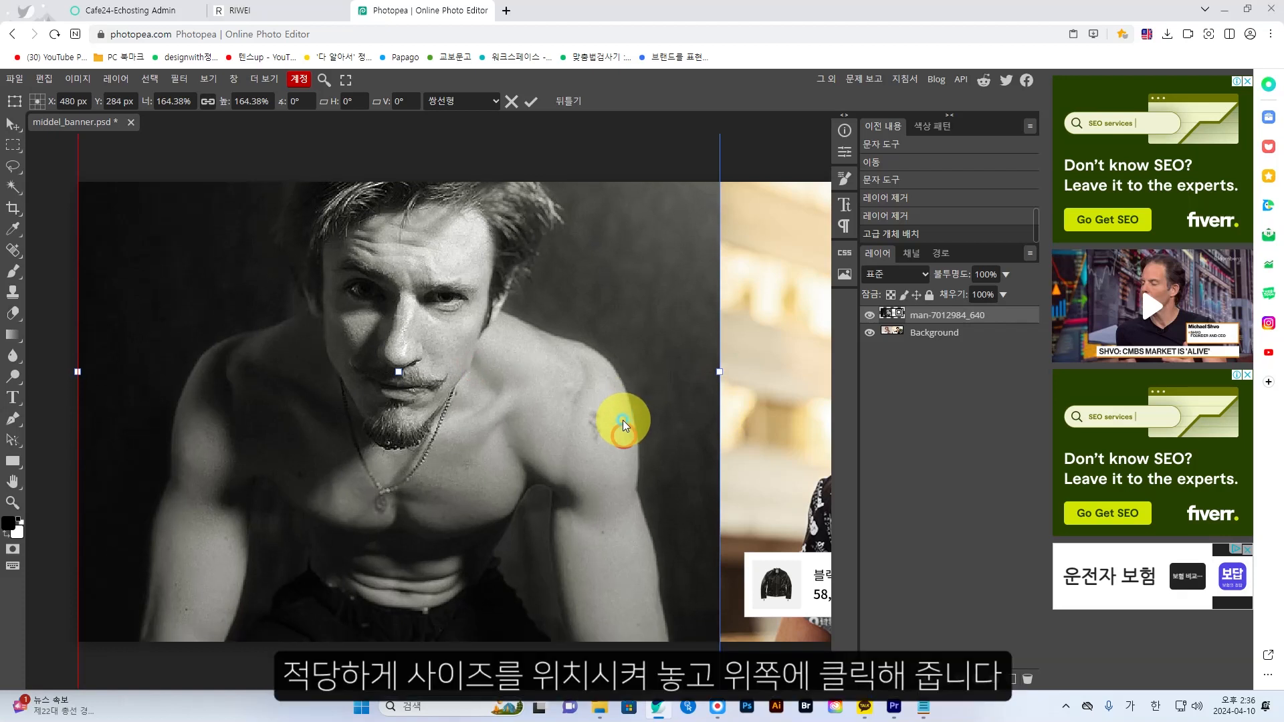
click(531, 103)
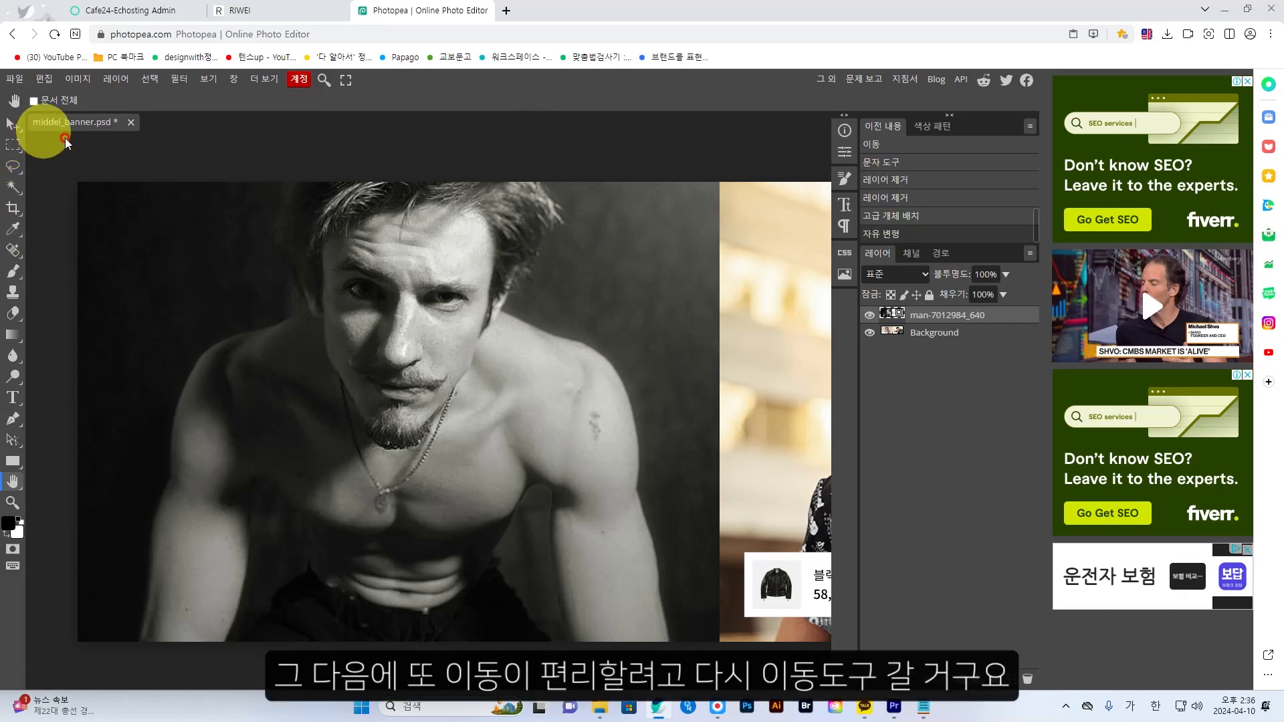
Hide the man-7012984_640 layer and set the Rectangle tool to shape mode (모양) with a white fill.
click(14, 128)
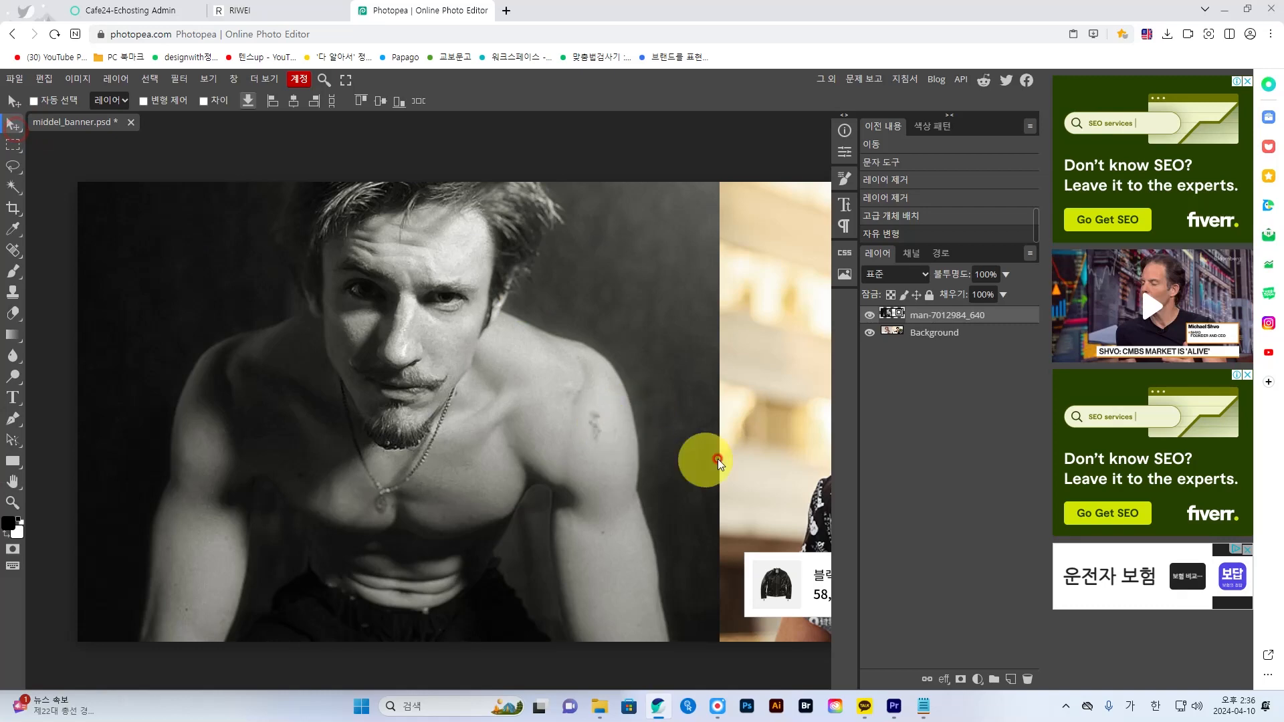
click(868, 315)
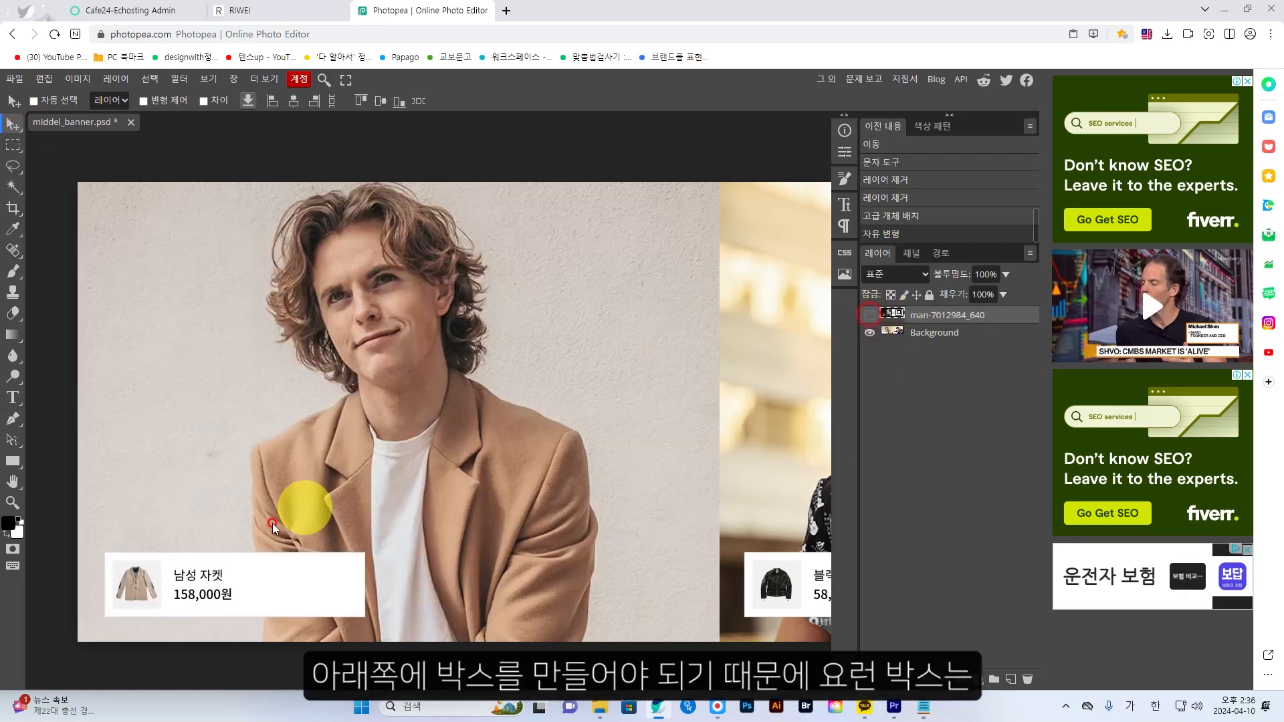
click(13, 460)
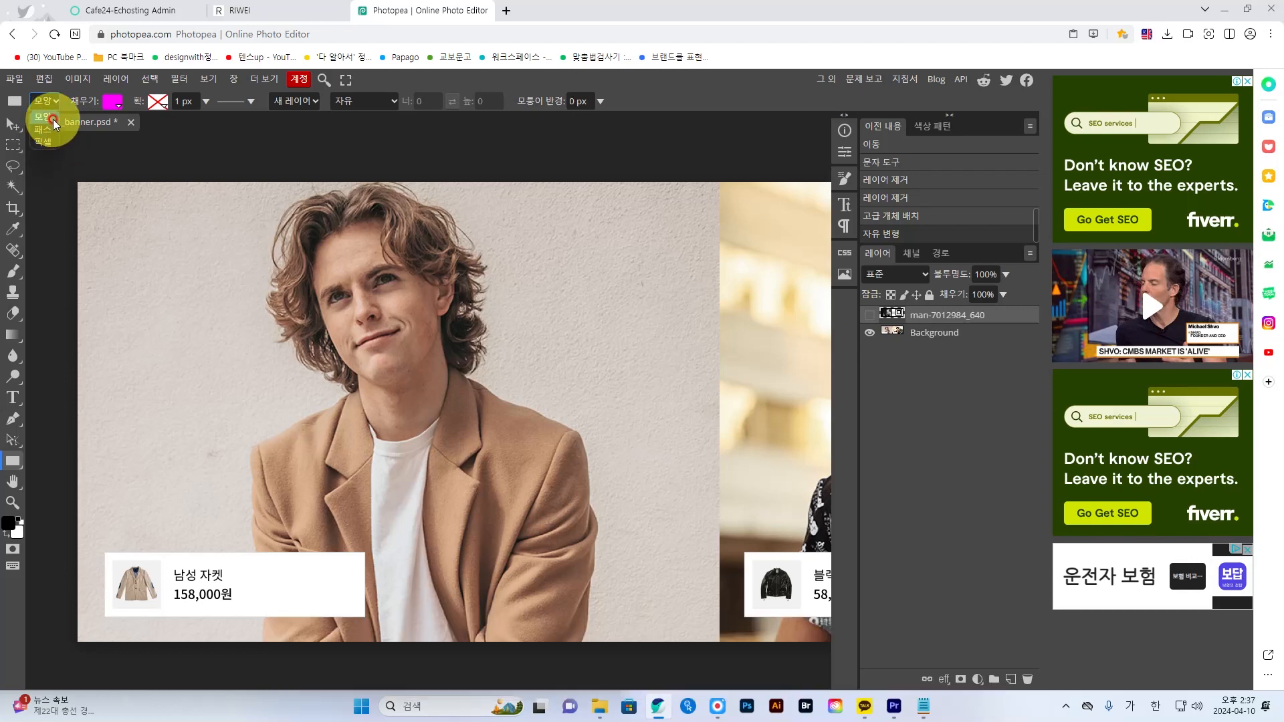
click(54, 119)
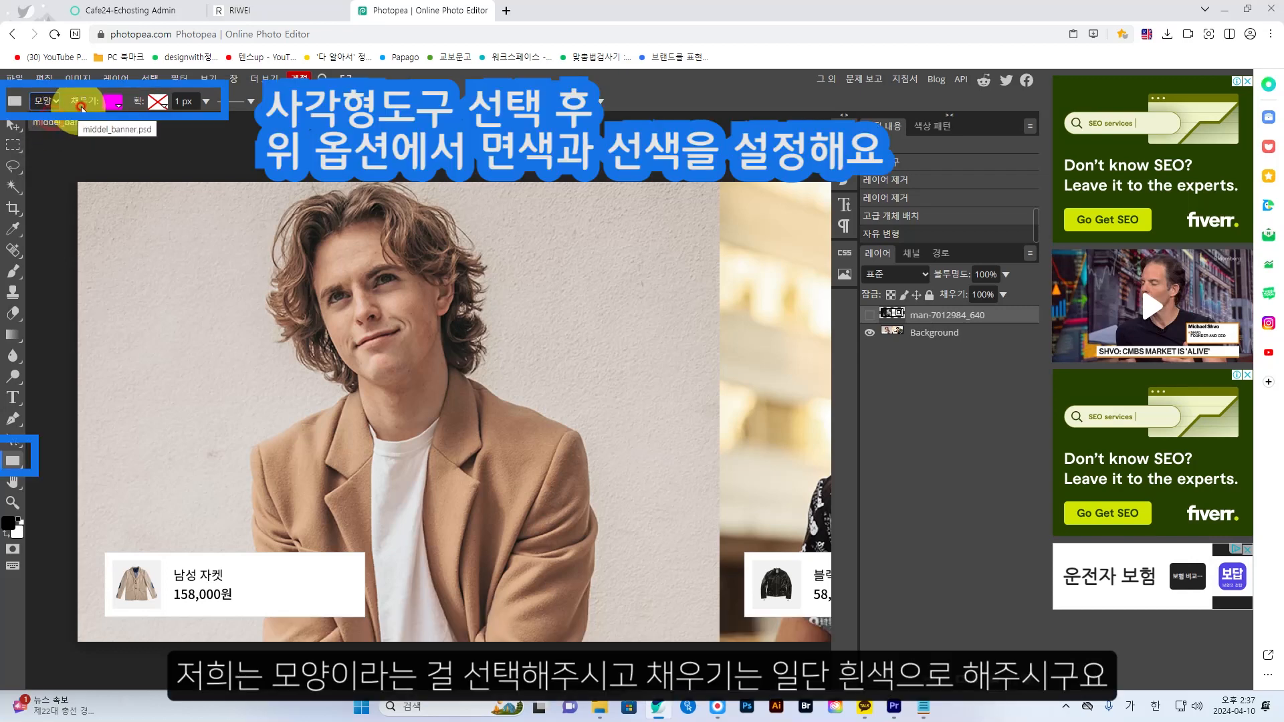
click(110, 104)
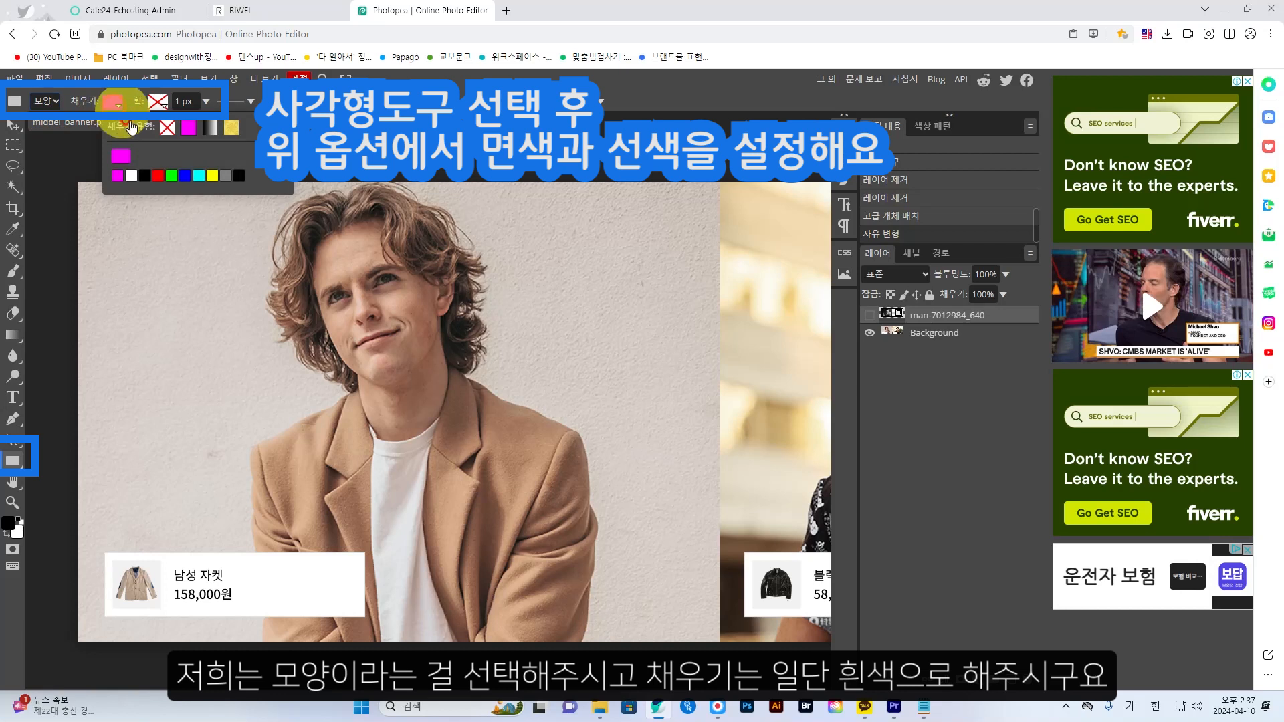
click(126, 172)
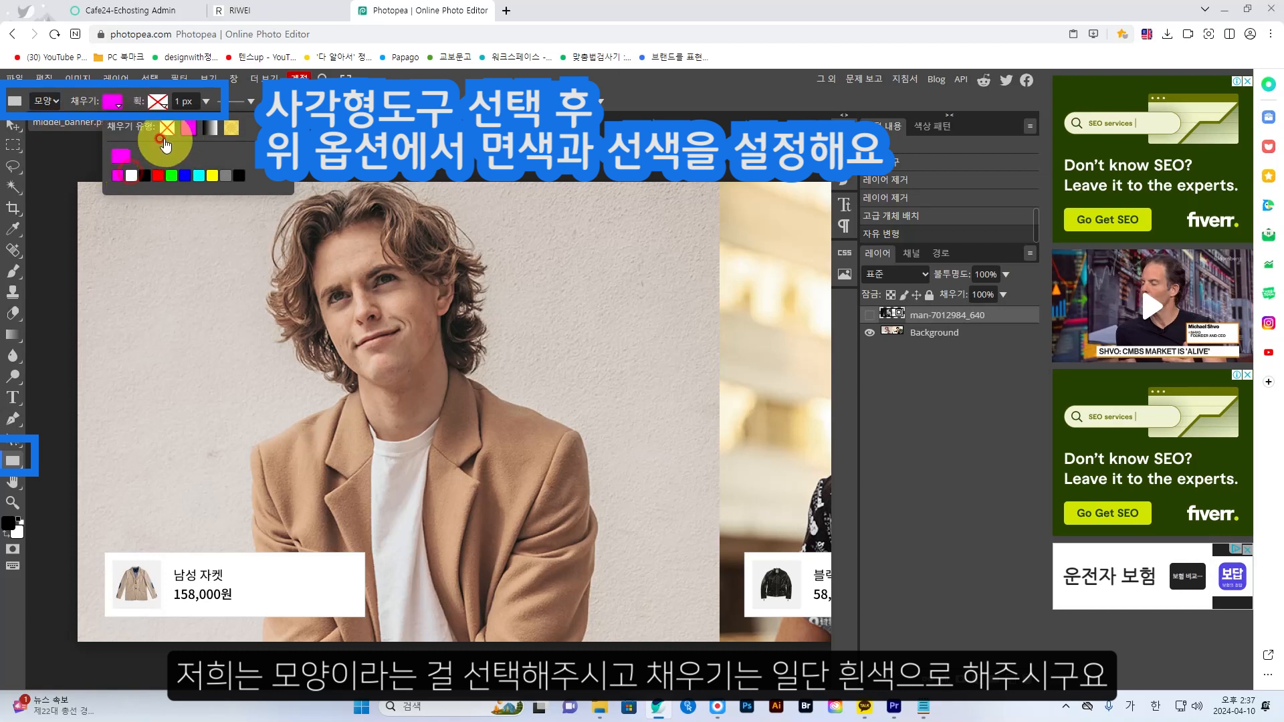
click(119, 175)
click(372, 85)
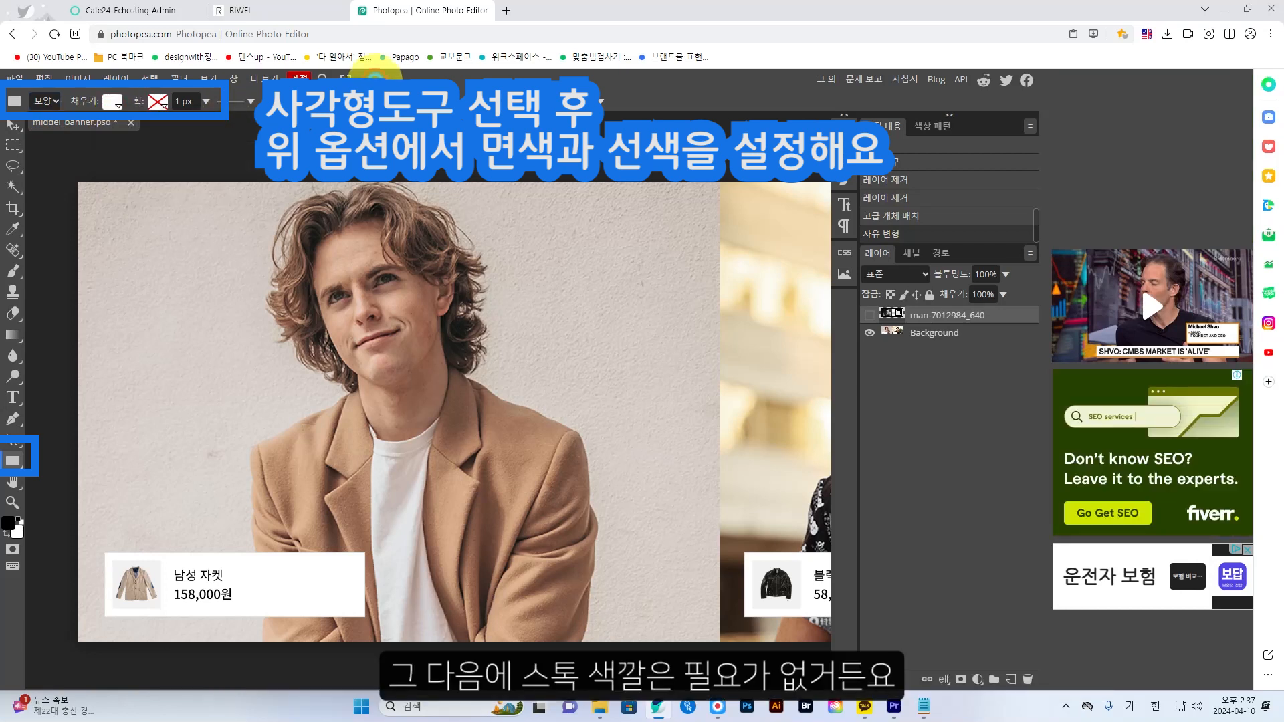
Draw a white rectangle matching the 남성 자켓 label box and move it up to just above that box.
drag(208, 574, 219, 585)
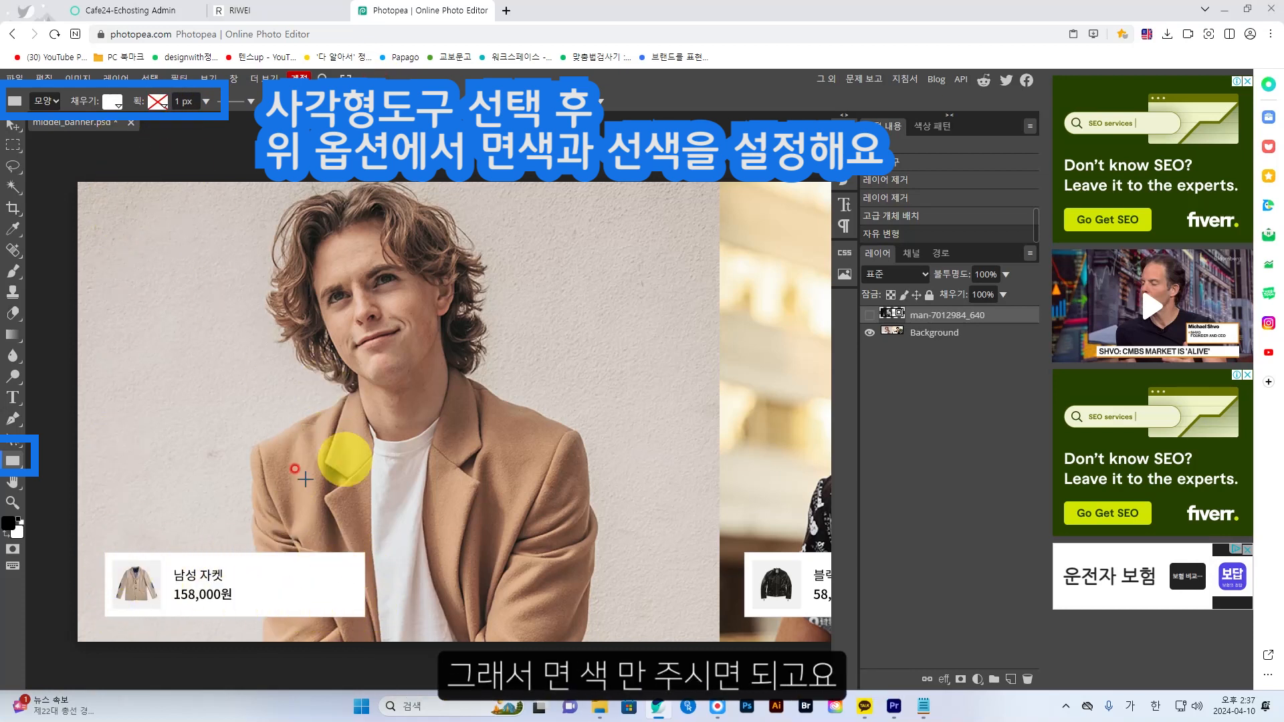
click(174, 284)
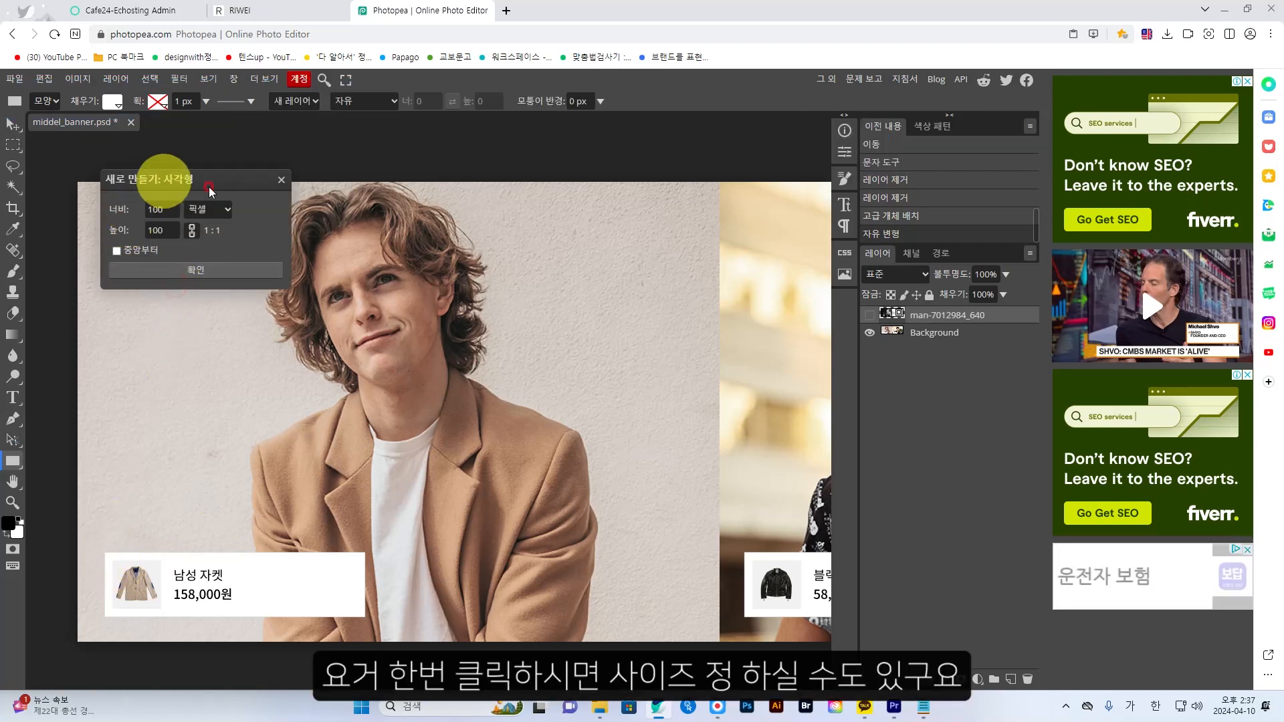
click(280, 181)
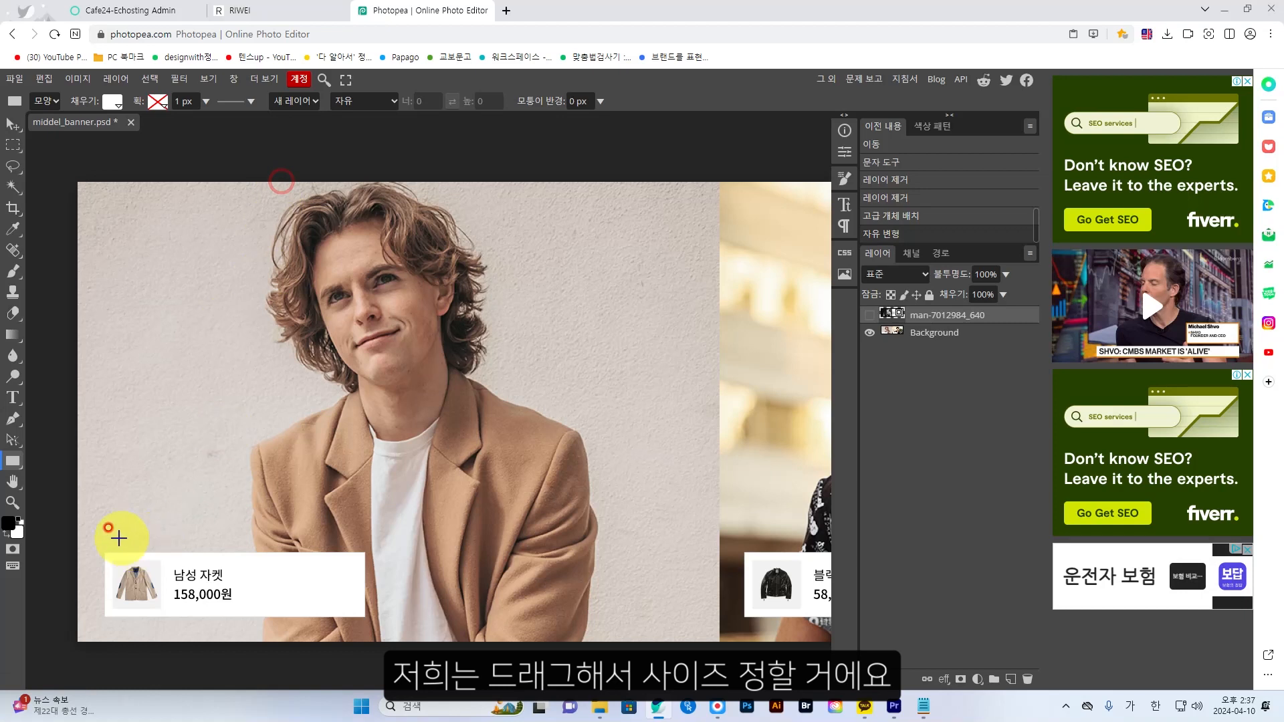
drag(105, 552, 364, 615)
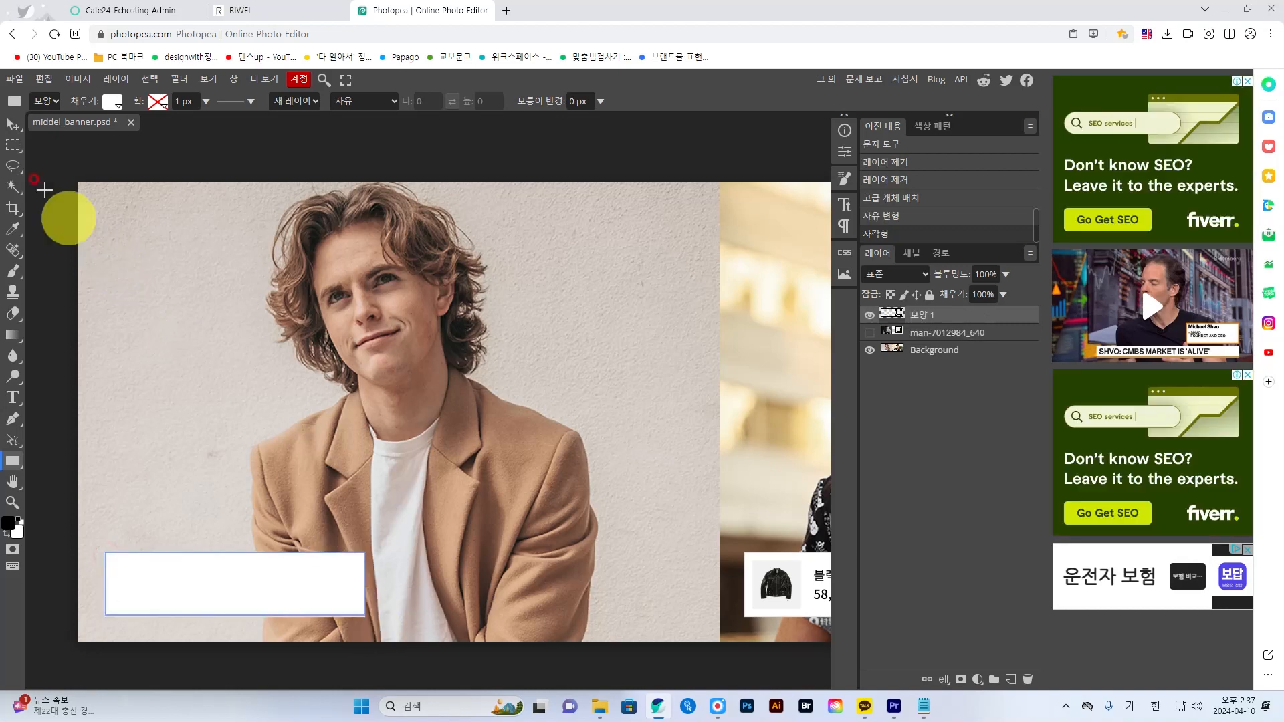
click(11, 125)
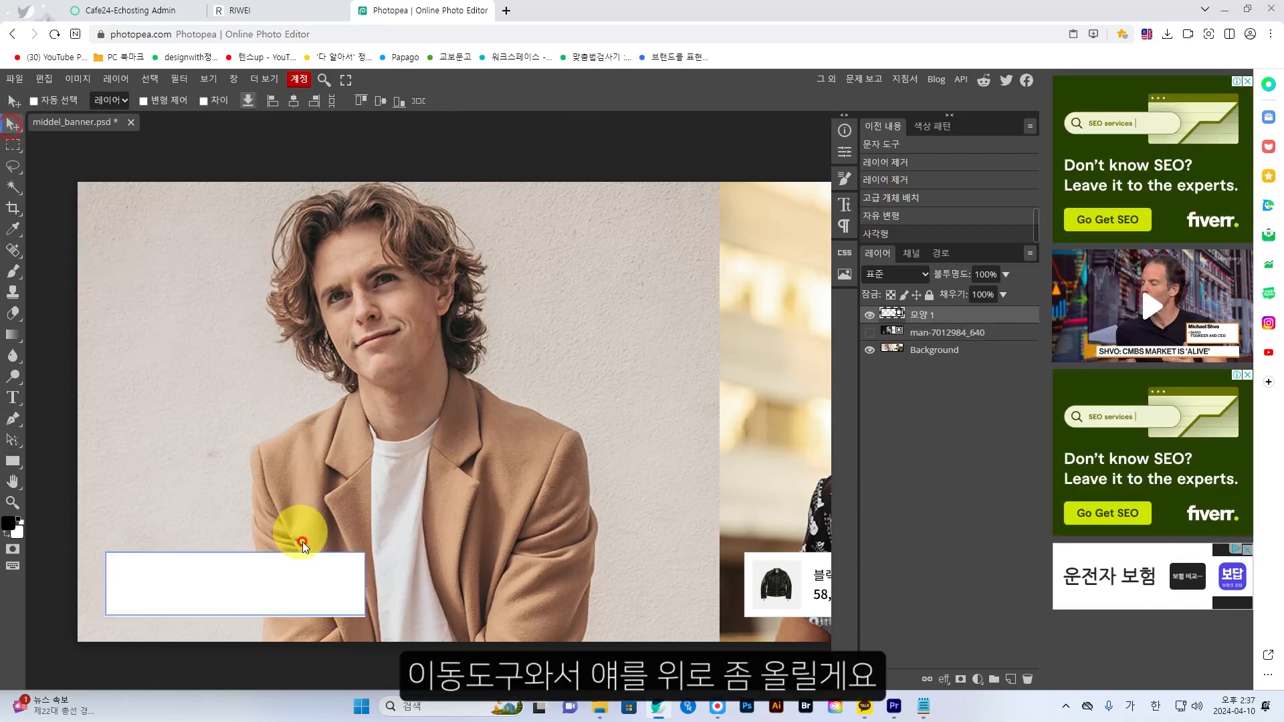
drag(311, 587, 311, 493)
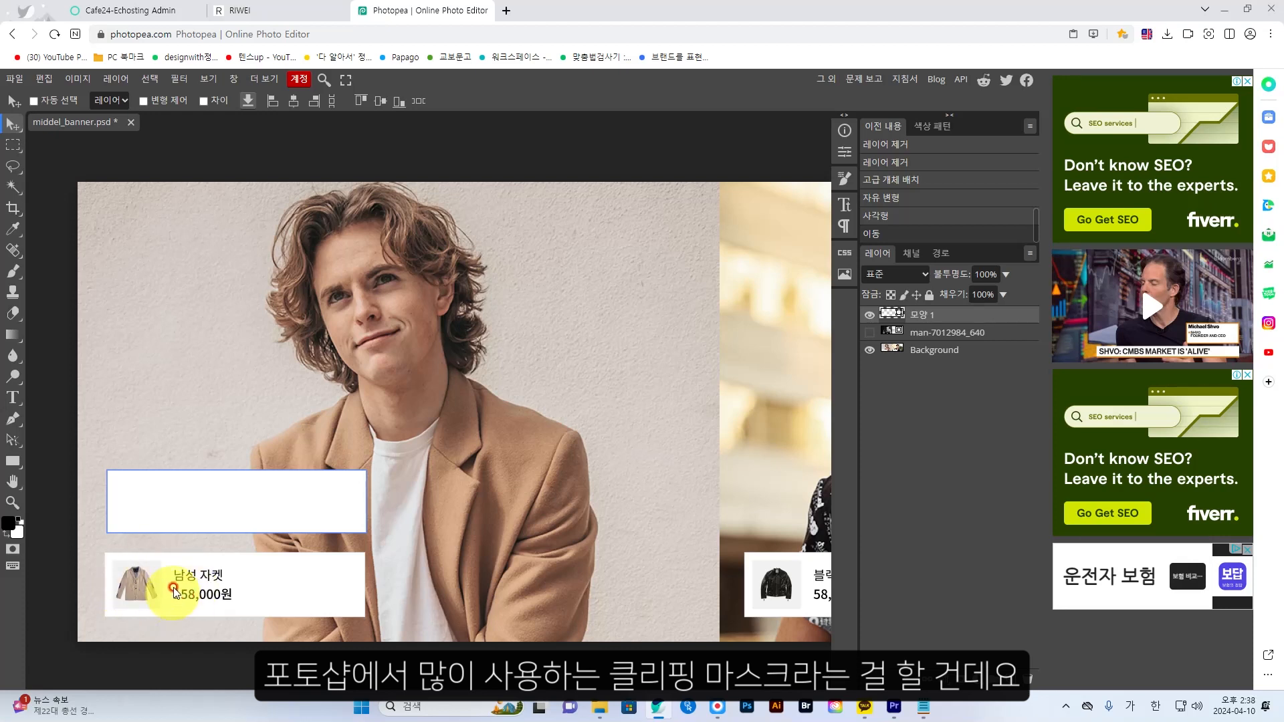
Draw a second rectangle as a new layer (새 레이어) over the jacket thumbnail and fill it with magenta.
click(13, 463)
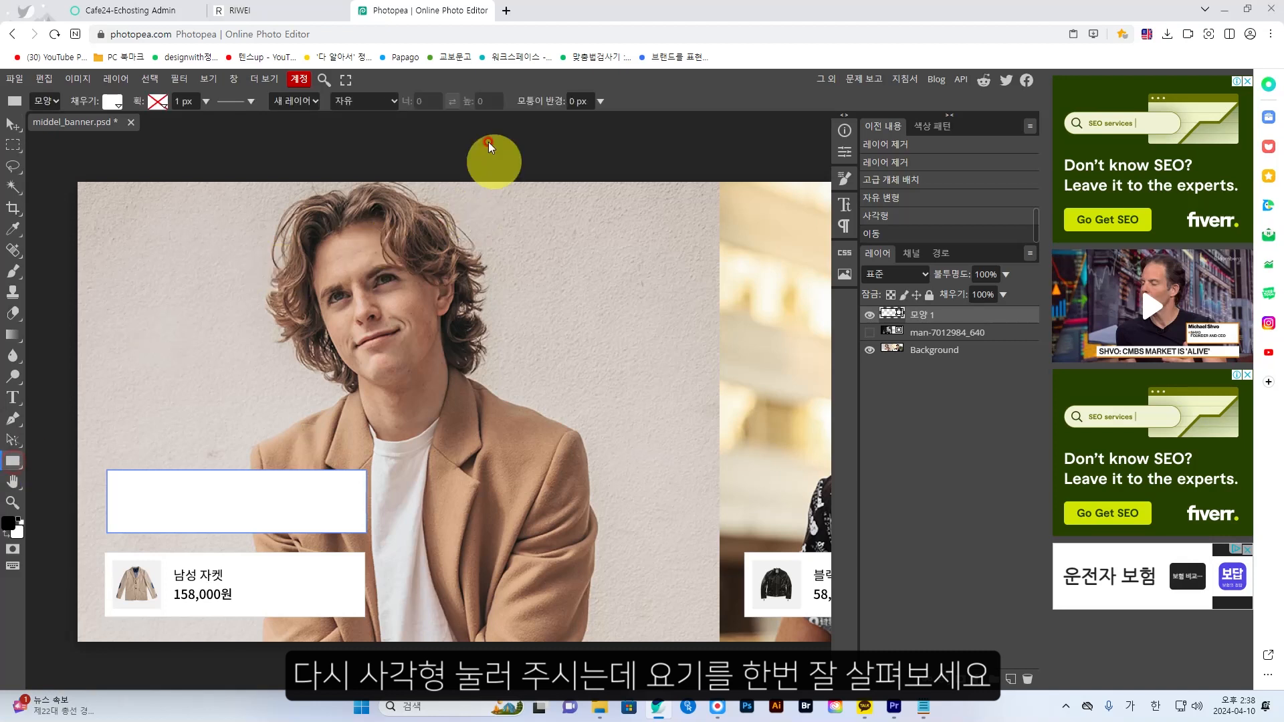
click(316, 102)
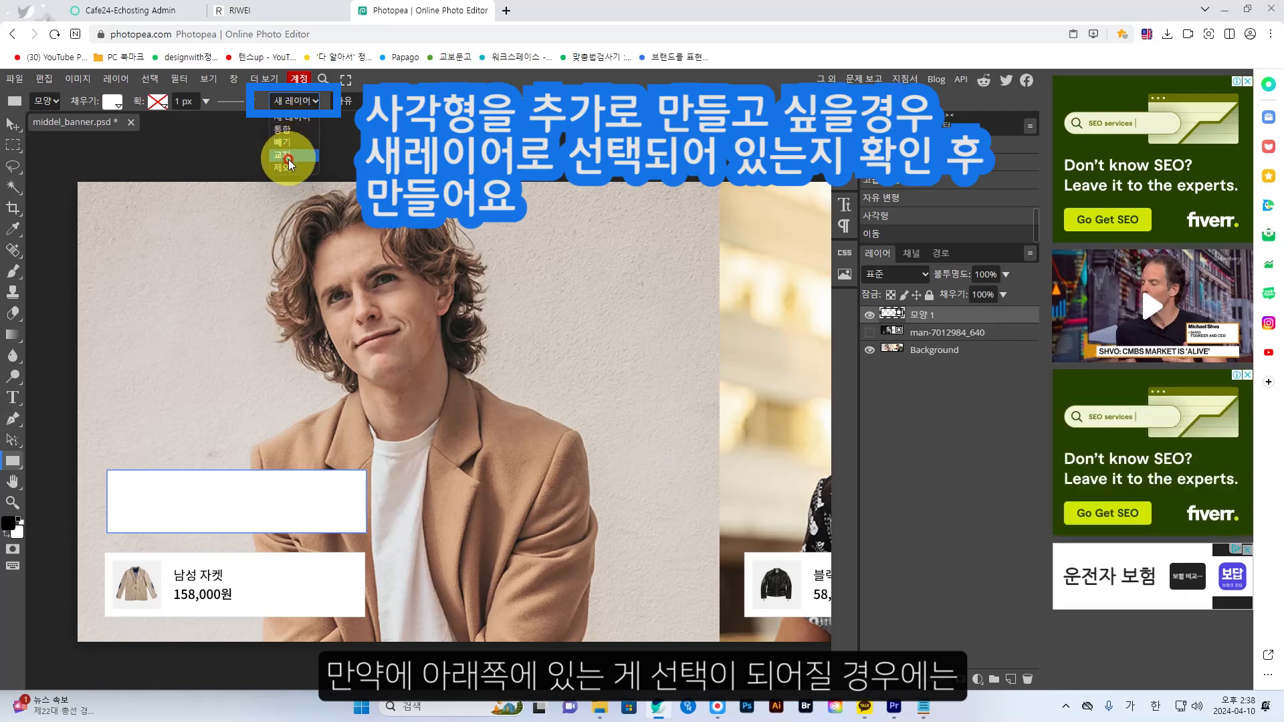
click(295, 118)
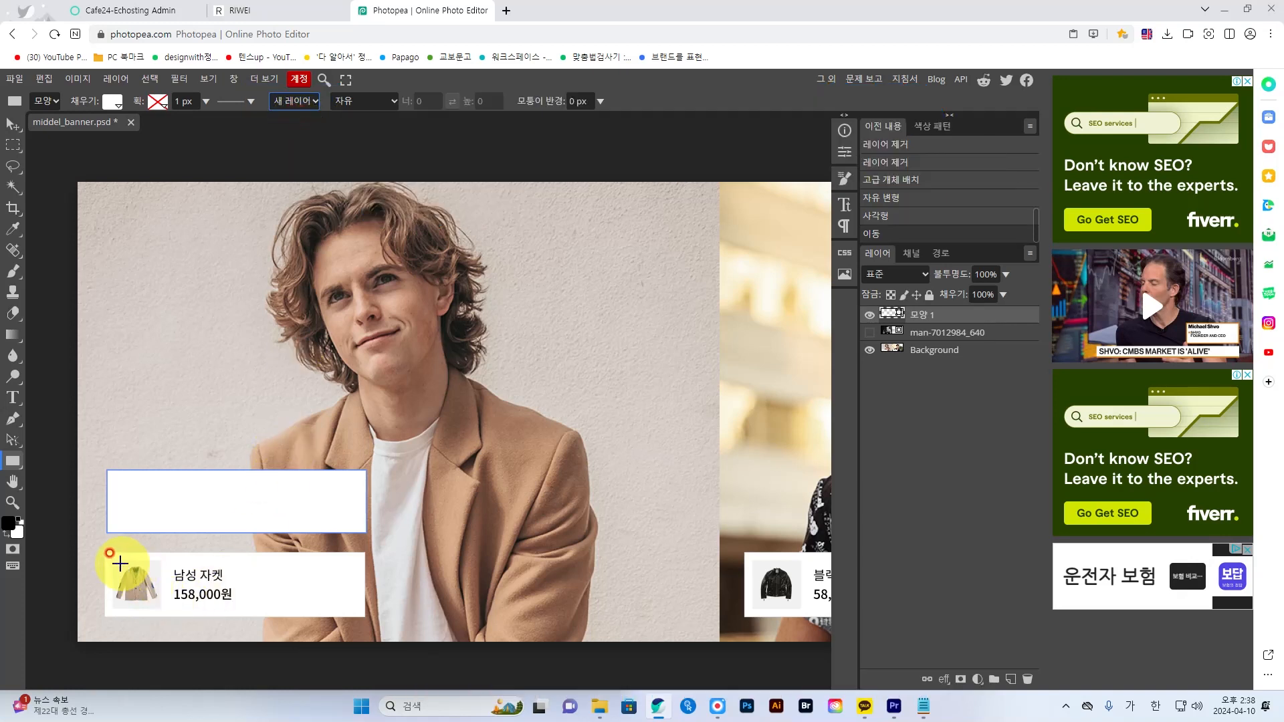
drag(113, 560, 161, 609)
click(153, 137)
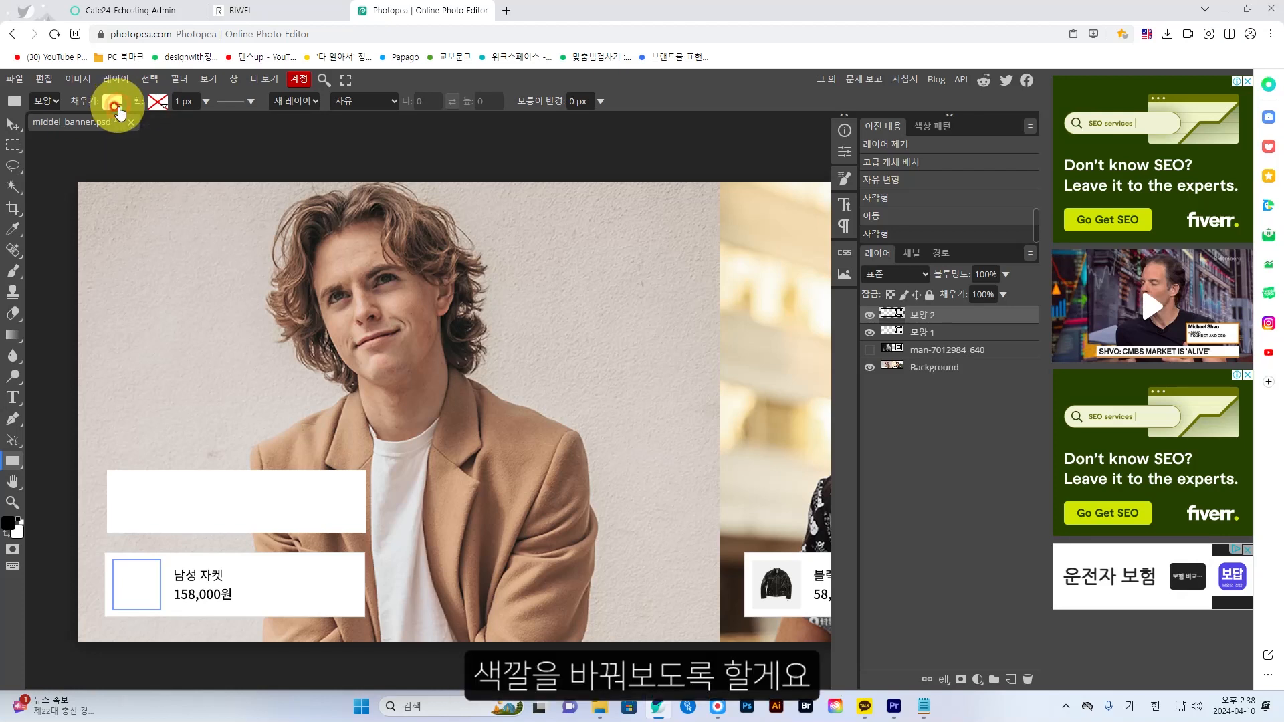
click(114, 104)
click(128, 177)
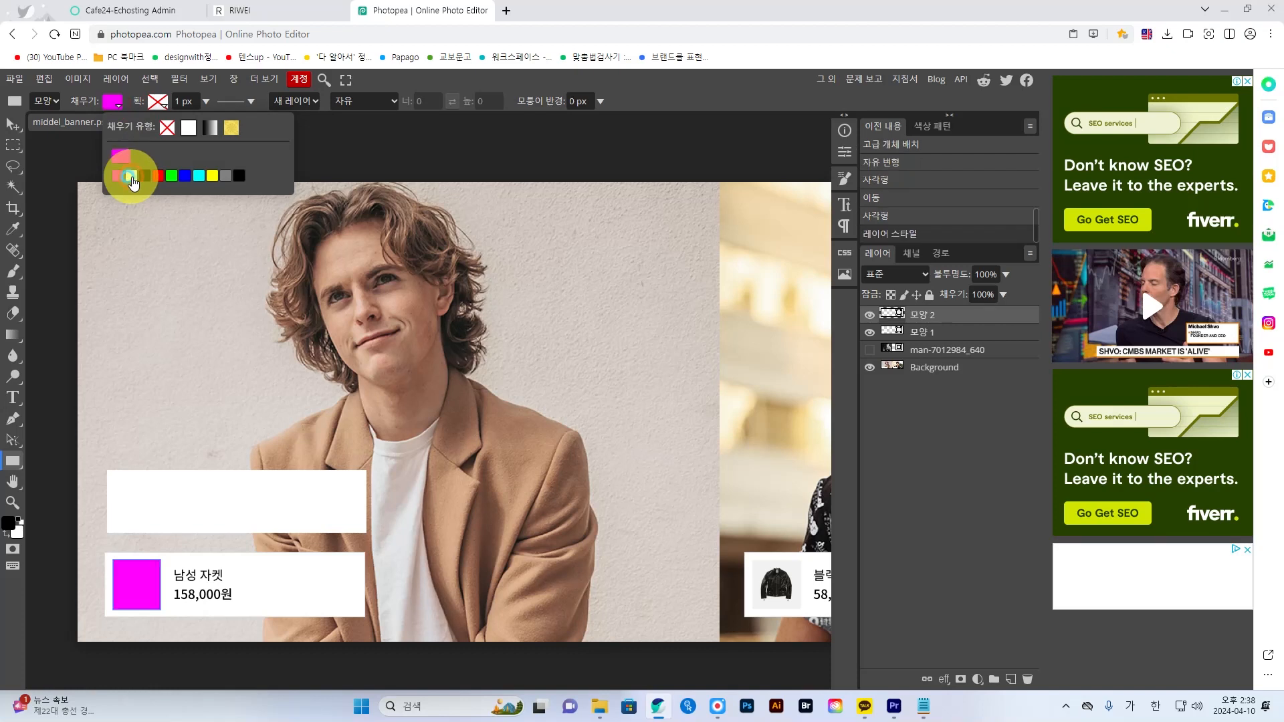
Place the 부속품 photo over the magenta square, scale it to 22.67%, and hide its layer.
click(12, 125)
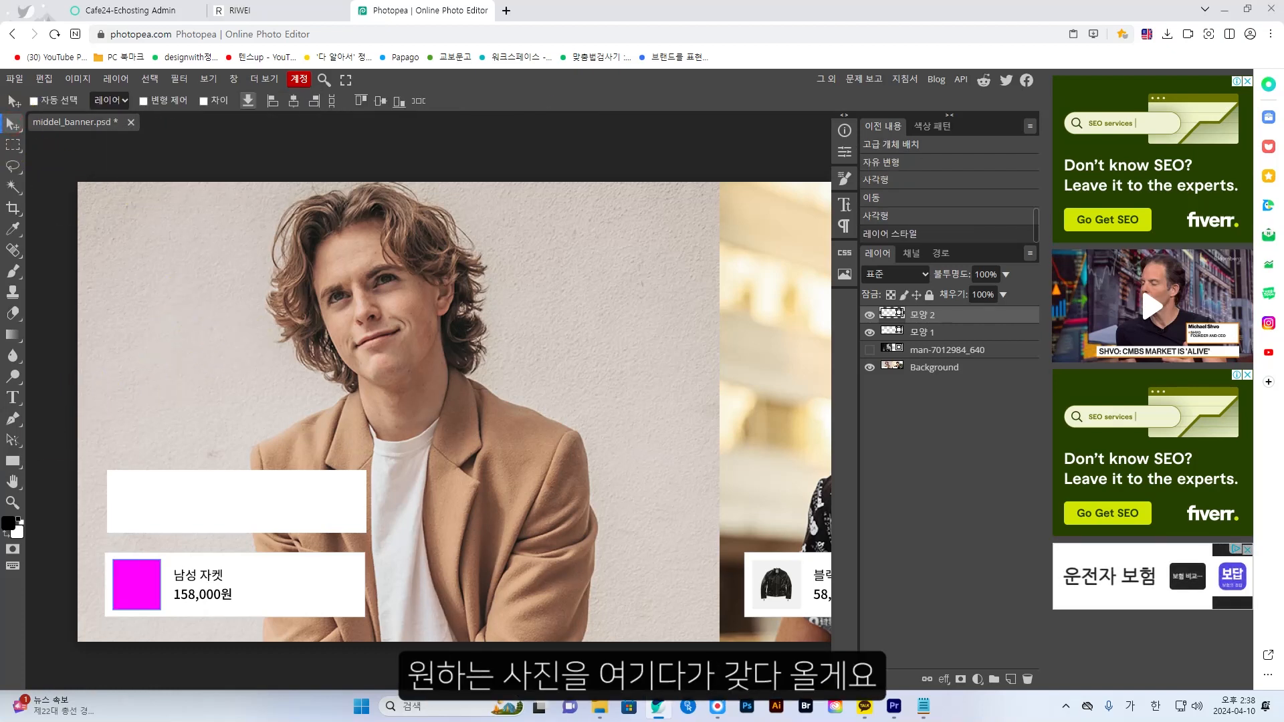
drag(0, 468, 175, 549)
drag(655, 428, 213, 533)
drag(486, 370, 129, 563)
drag(135, 611, 163, 566)
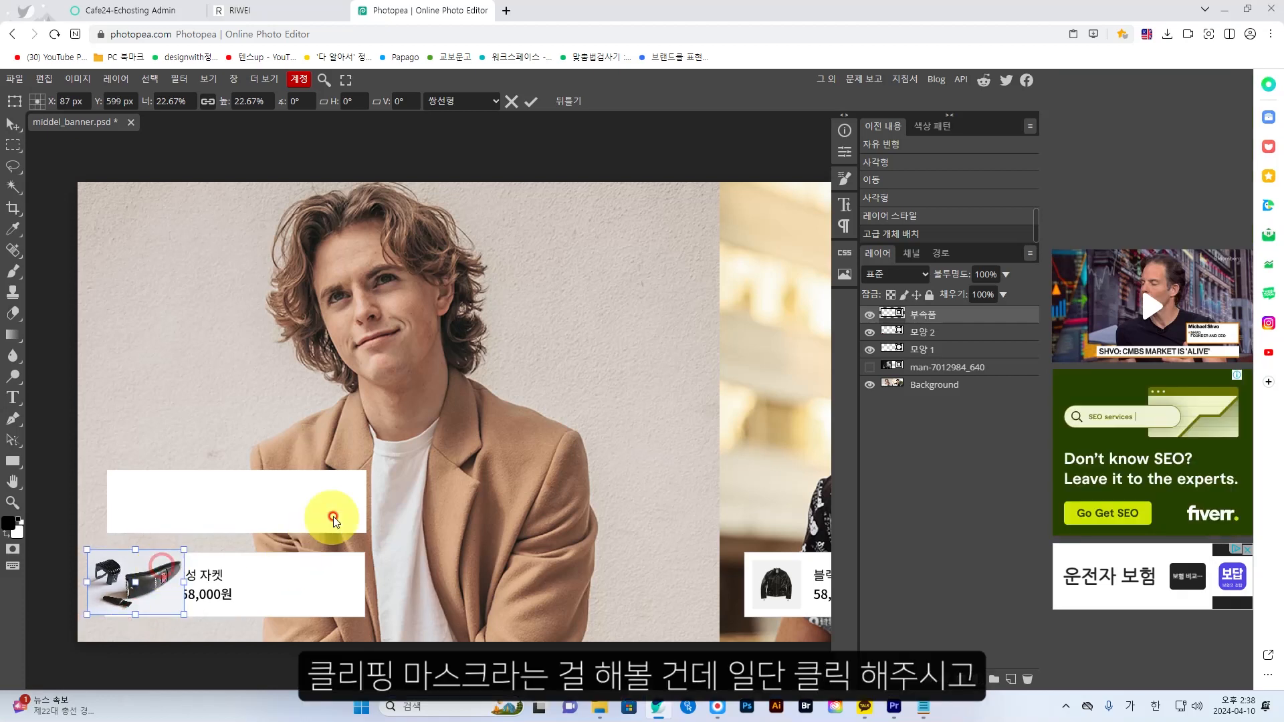
click(532, 103)
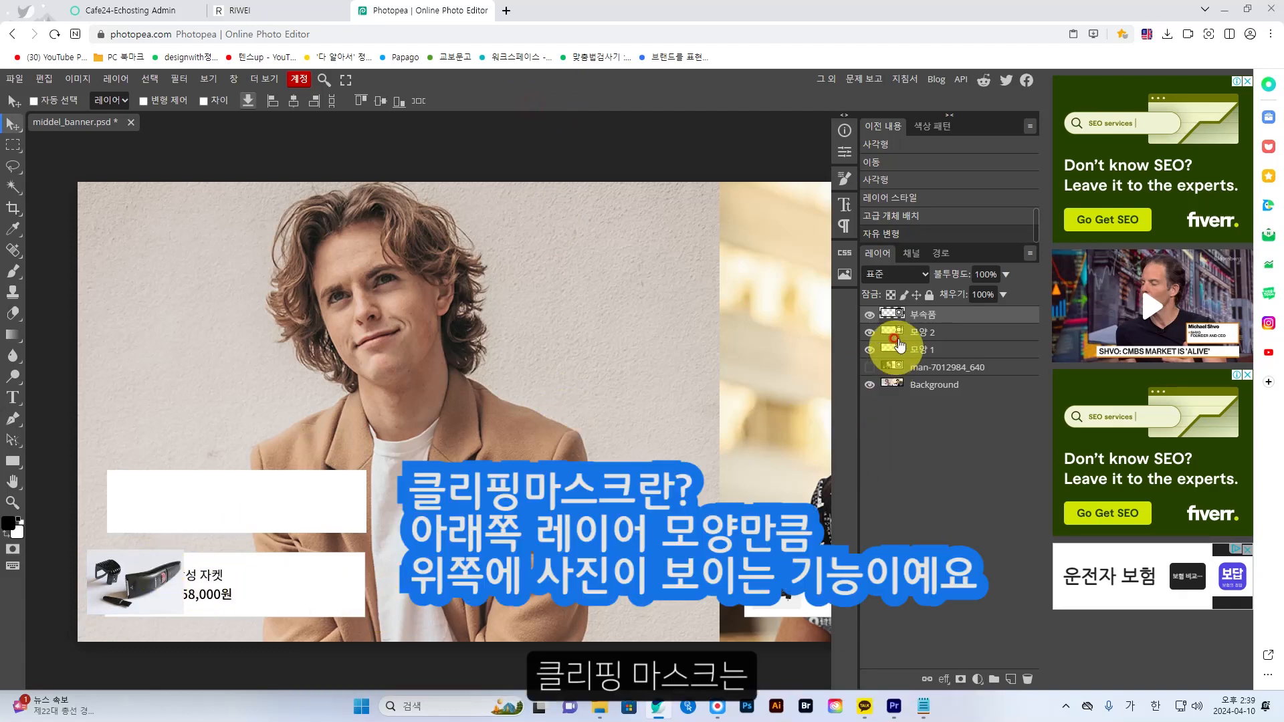
click(869, 314)
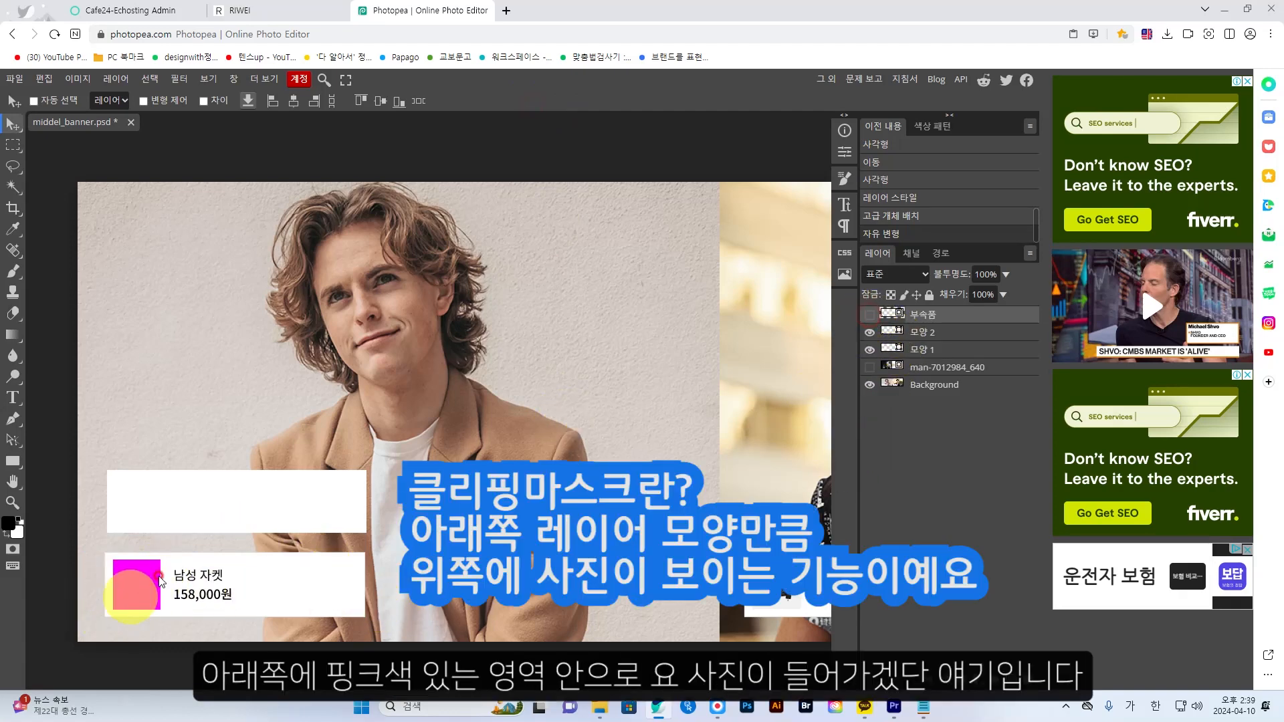
Show the 부속품 layer, clip it to the magenta square with a clipping mask (클리핑 마스크), and adjust the photo's position.
click(869, 314)
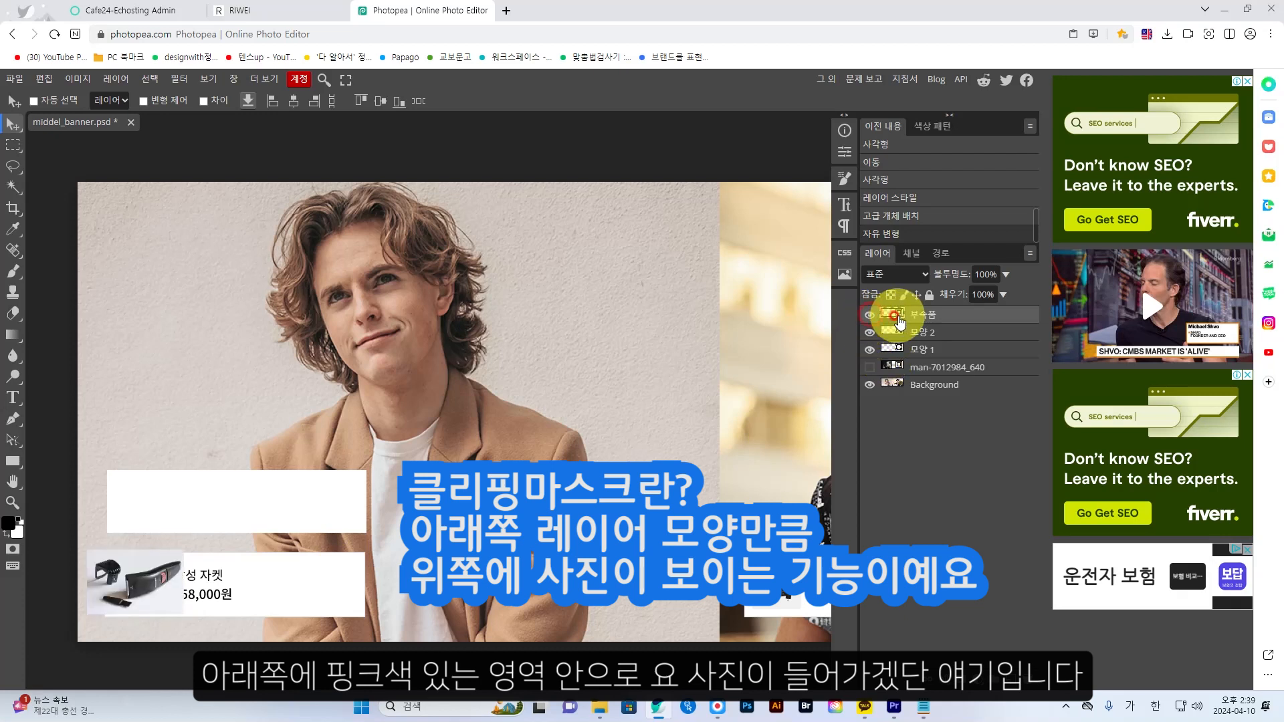
right_click(974, 321)
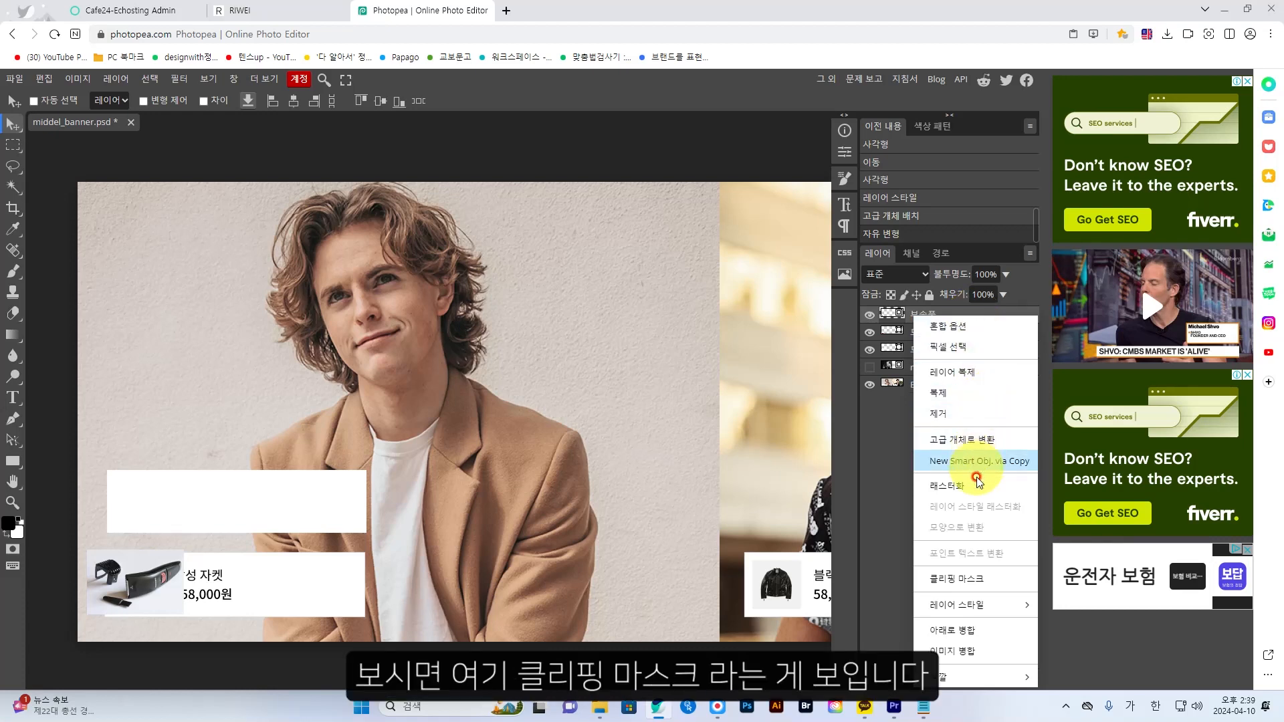
click(956, 579)
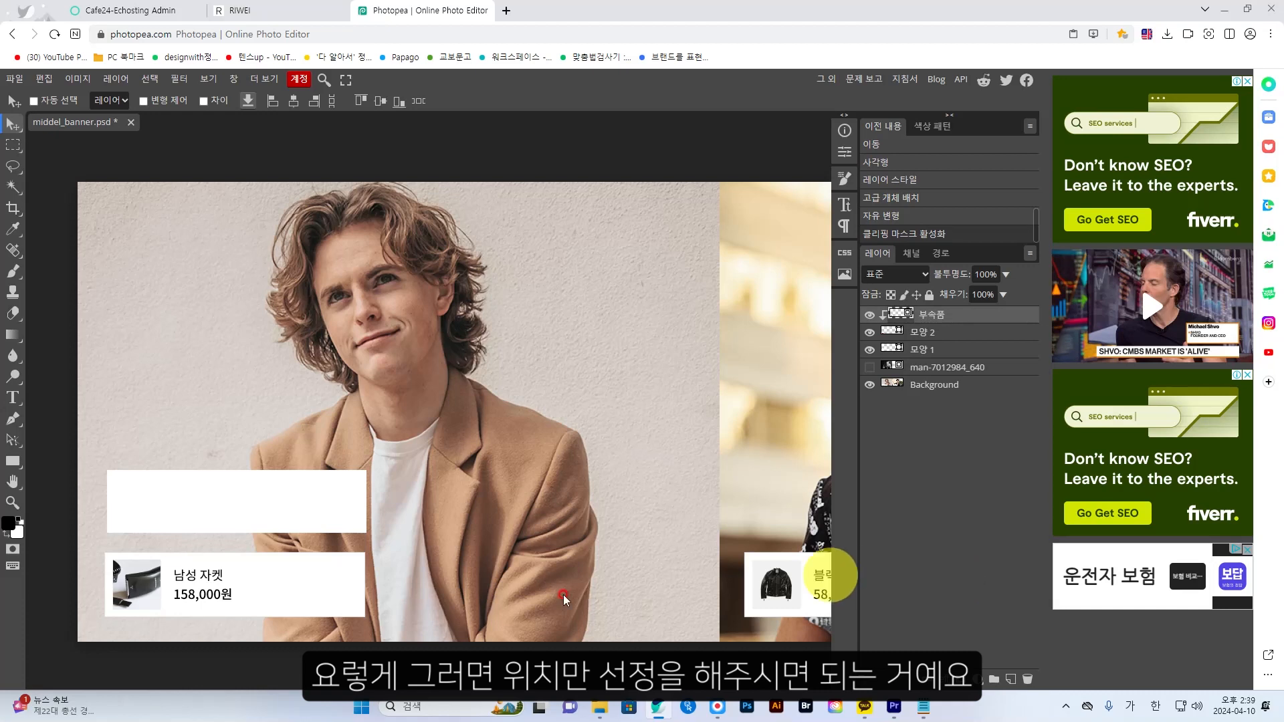
mouse_move(137, 579)
mouse_down()
mouse_move(154, 584)
mouse_move(137, 580)
mouse_up()
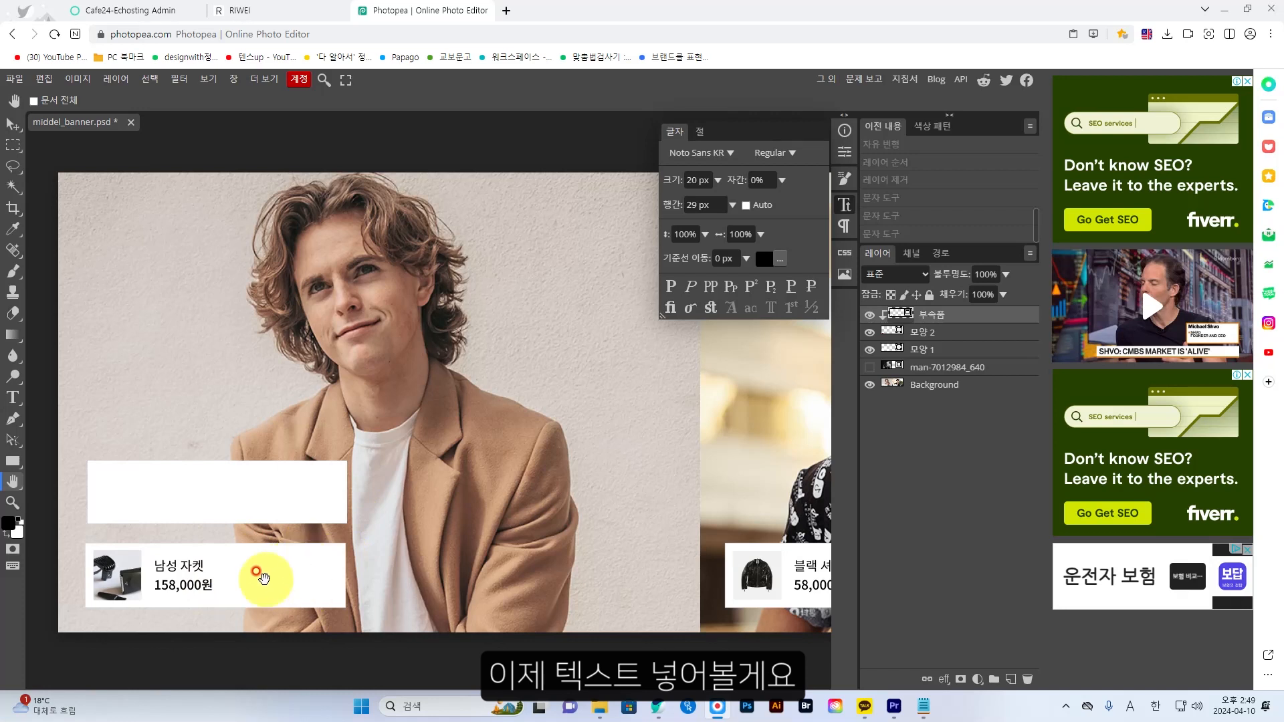
Add a two-line text reading 이발기 and 158,000 in the 남성 자켓 label box, beside the existing text.
click(12, 399)
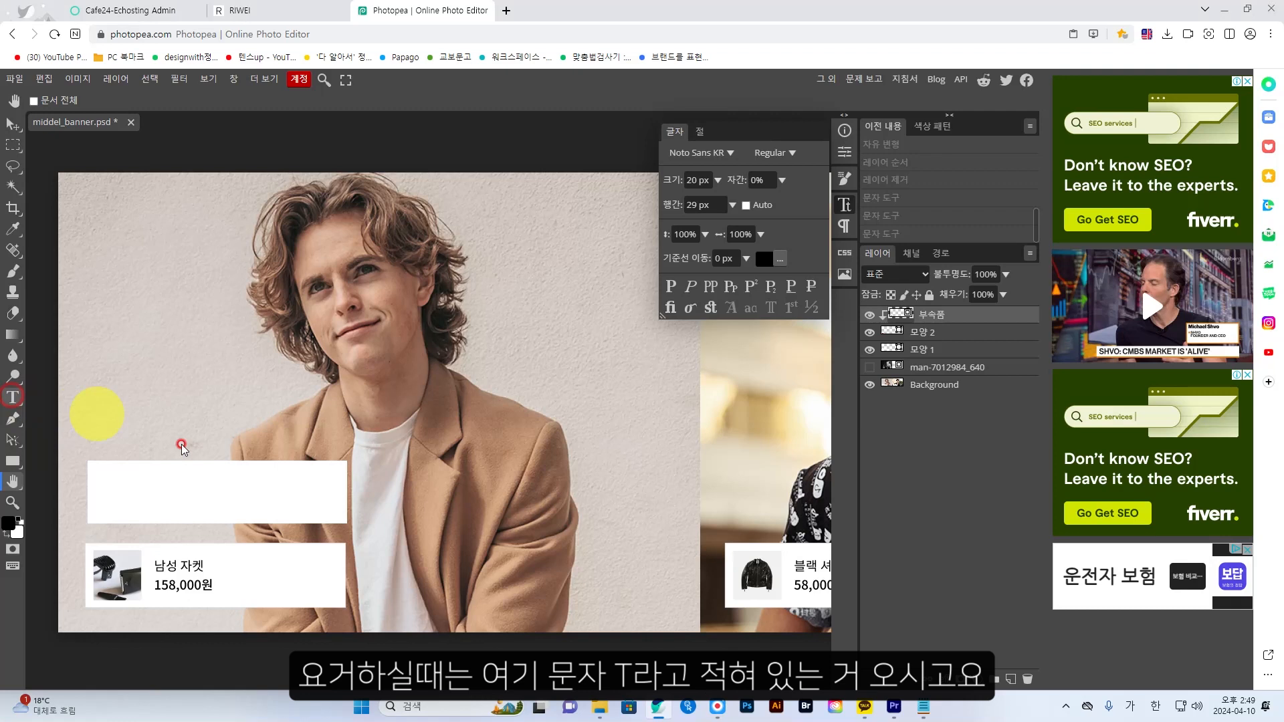
click(253, 566)
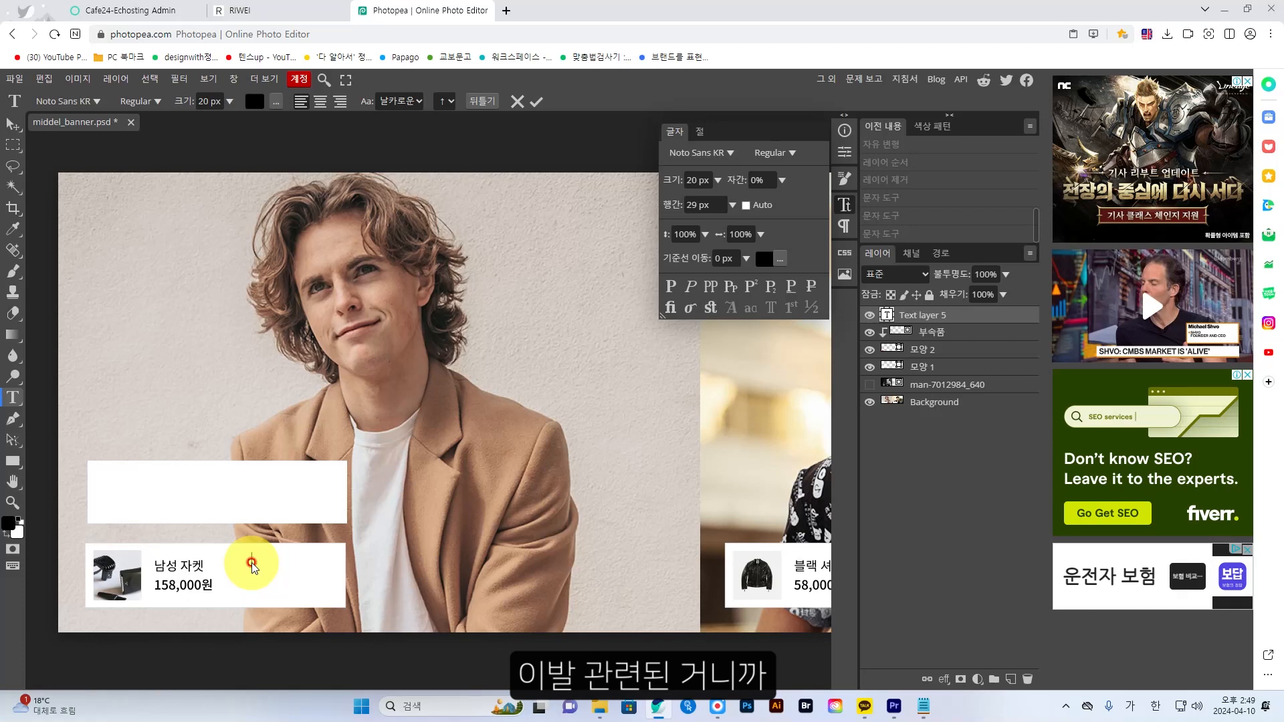
text(이발기)
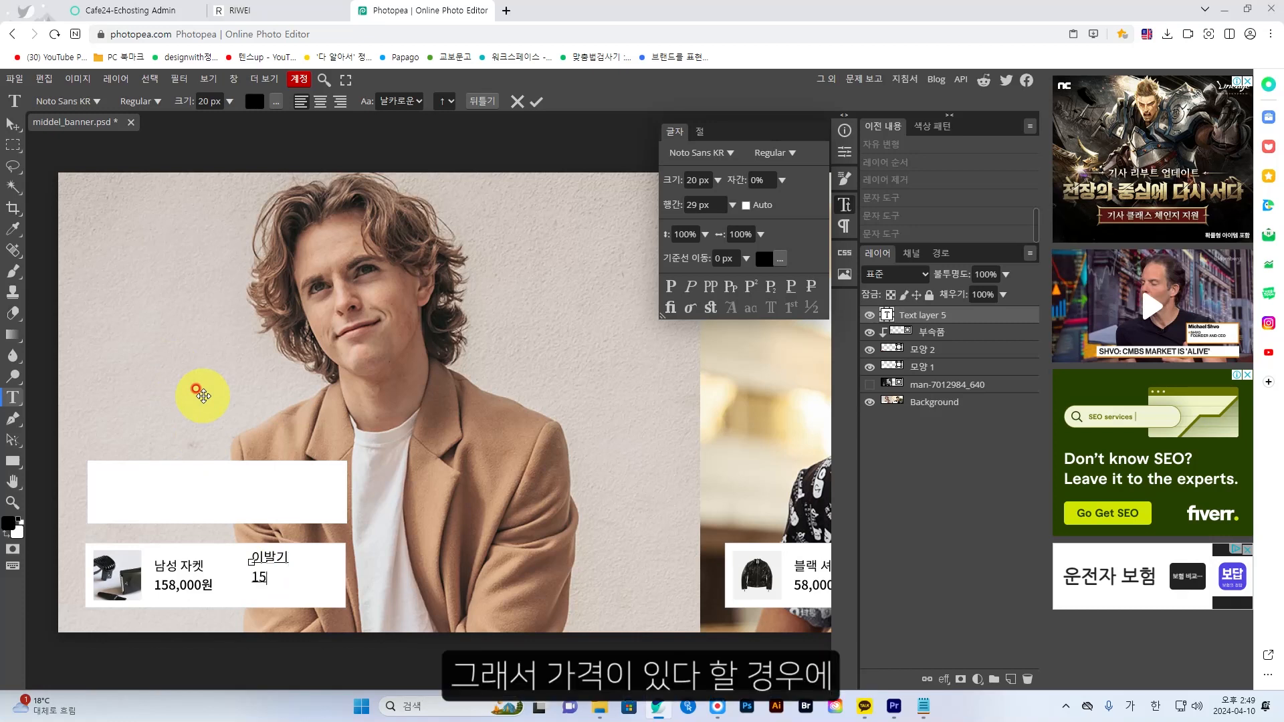
text(158)
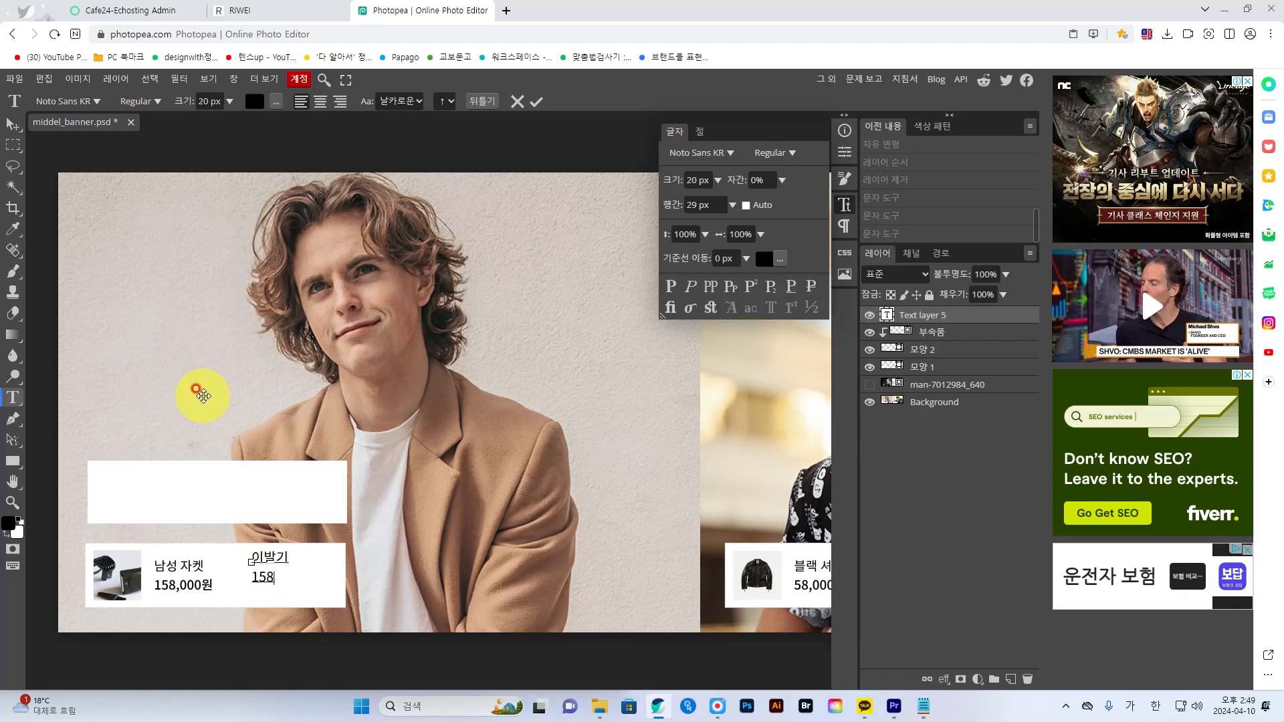
text(,000)
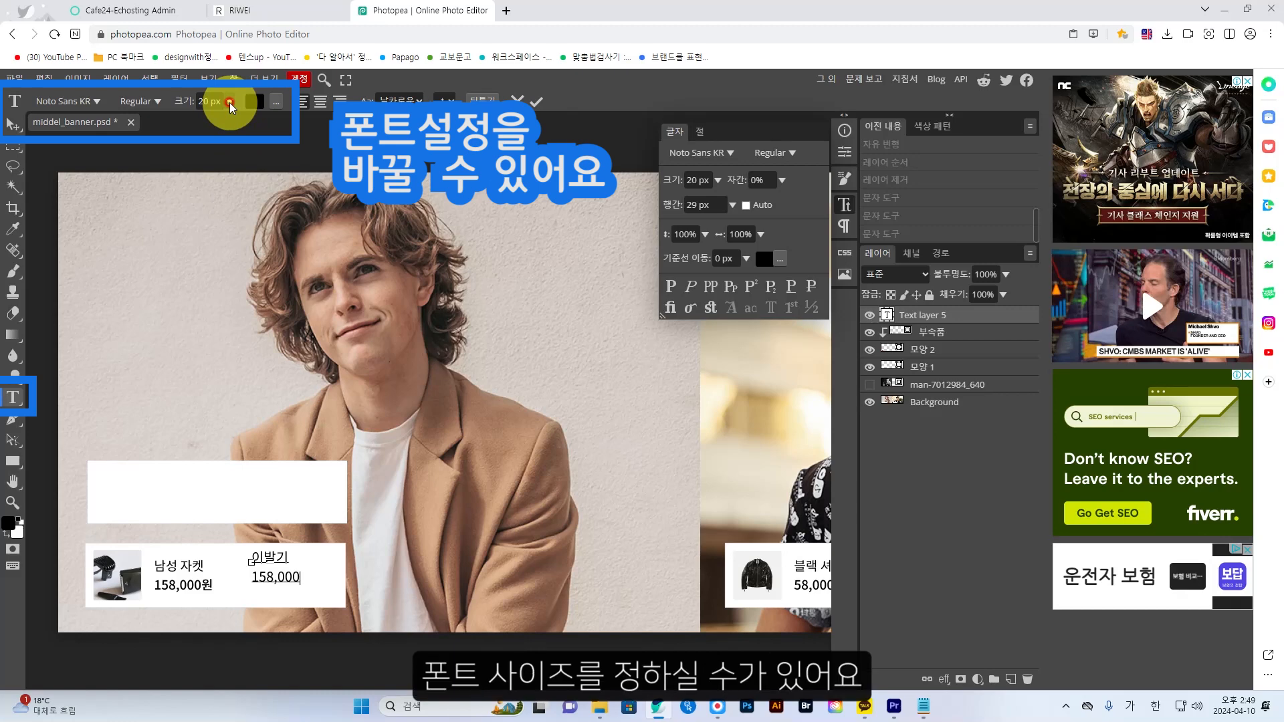
Try larger font sizes of 50 px and 100 px on the 이발기 158,000 text, and set the size to 20 px.
drag(229, 107, 212, 128)
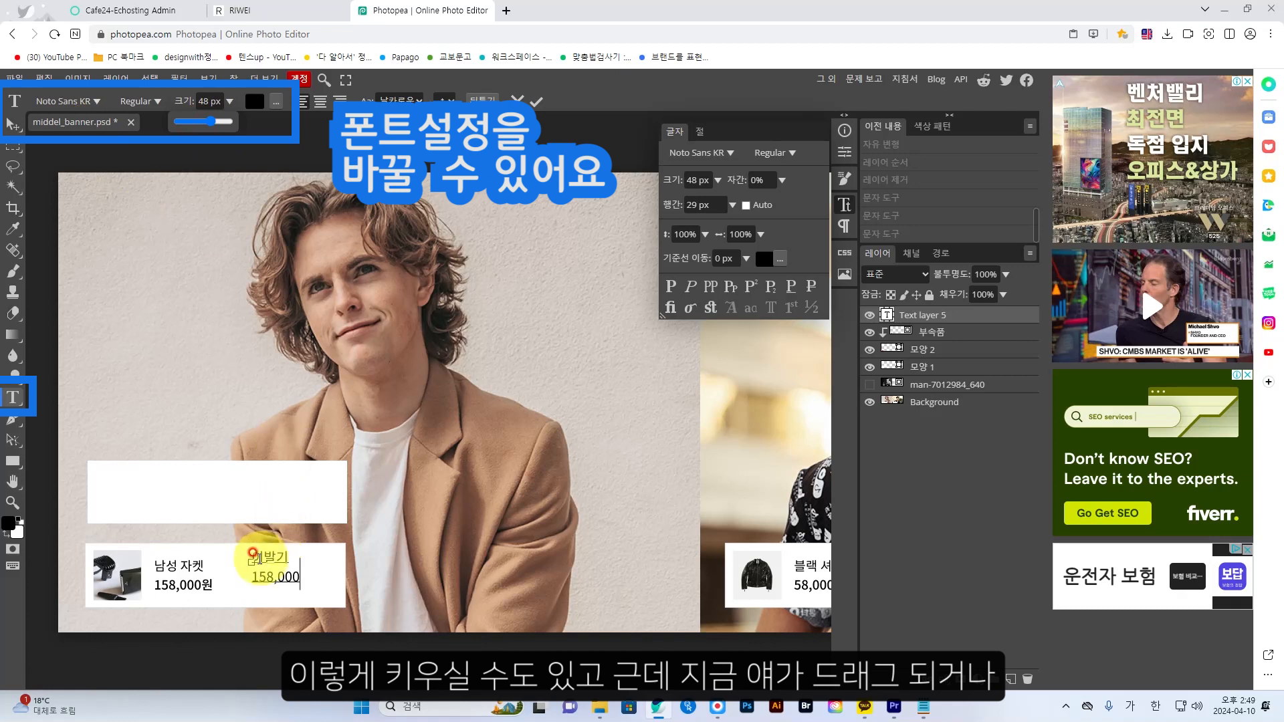
drag(247, 554, 301, 585)
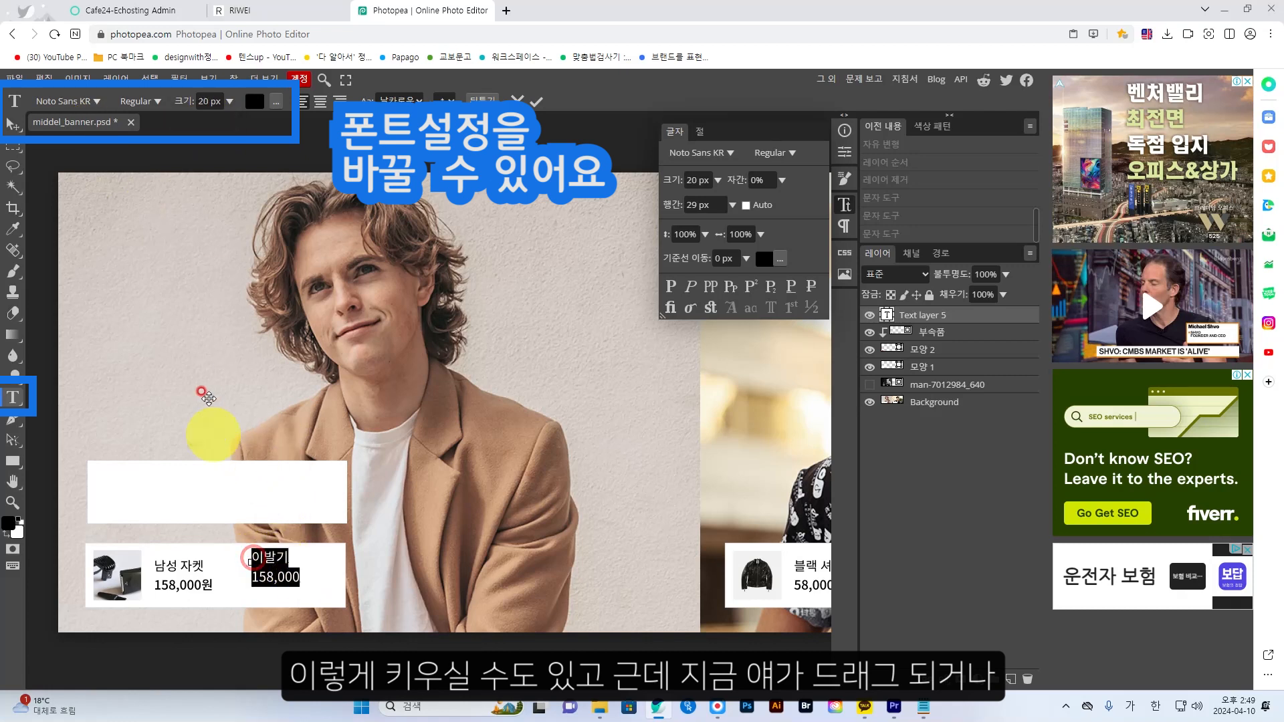
click(10, 127)
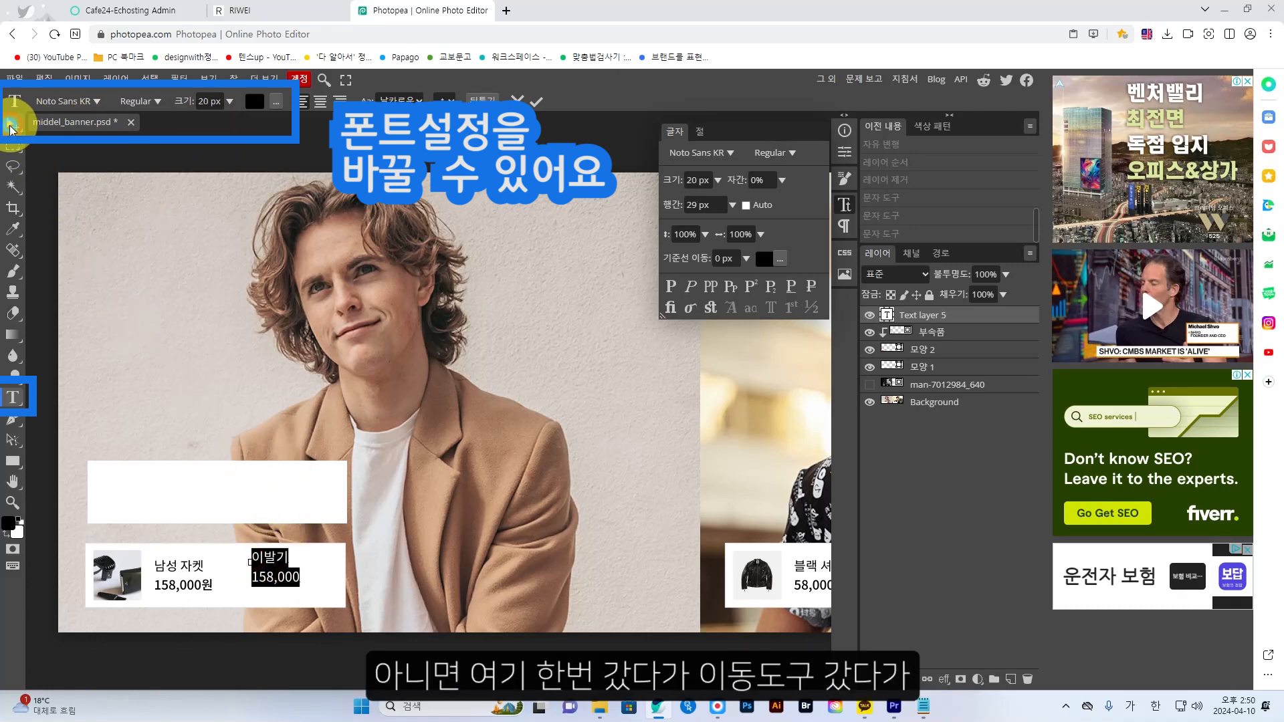
click(12, 400)
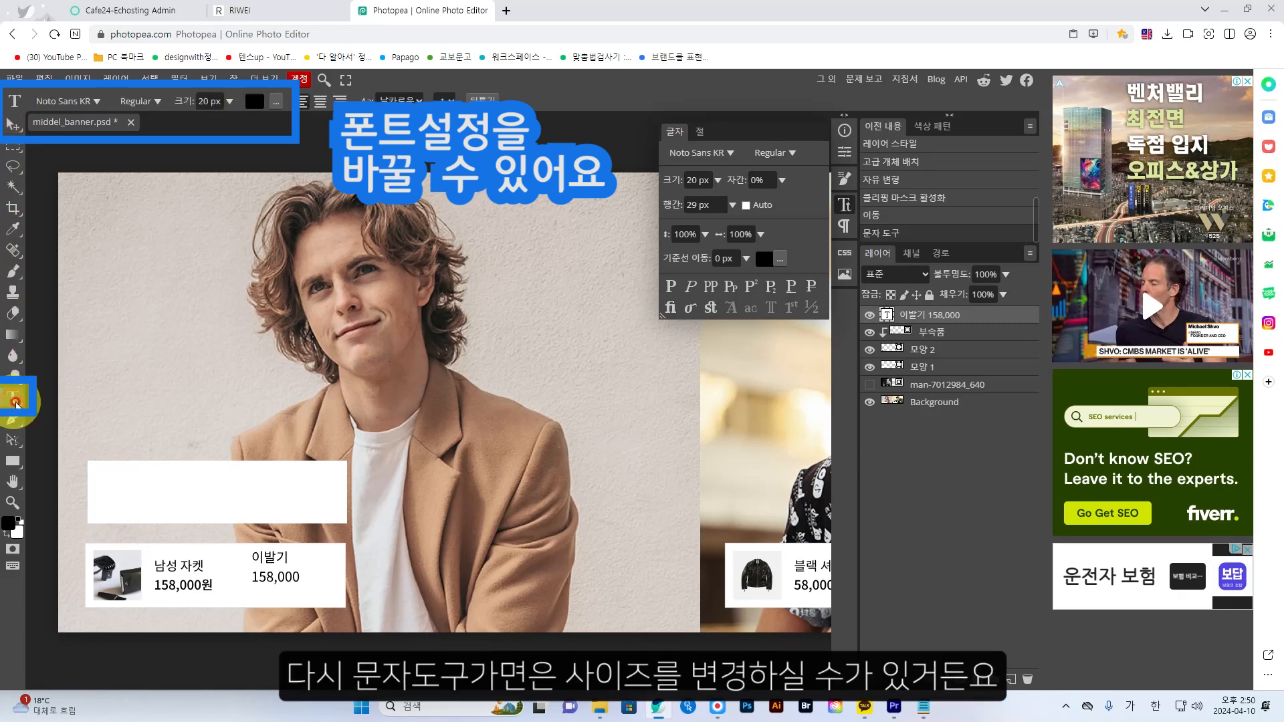
click(229, 102)
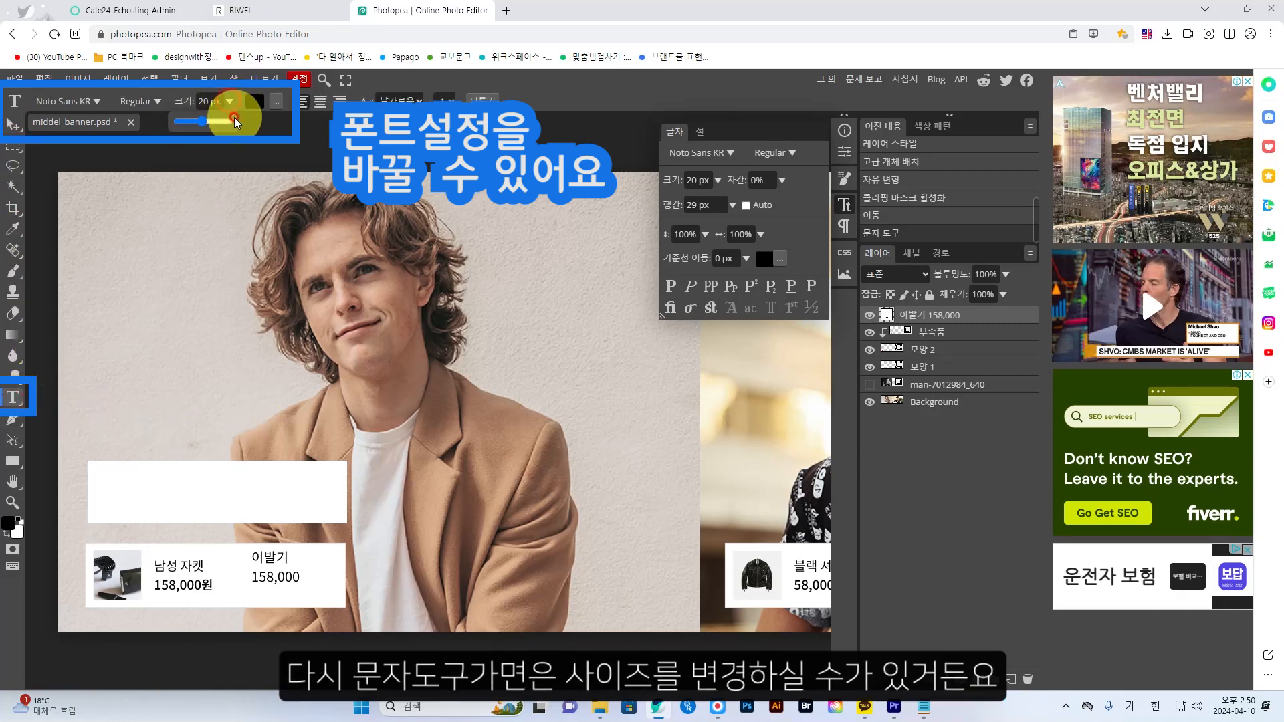
drag(204, 122, 212, 122)
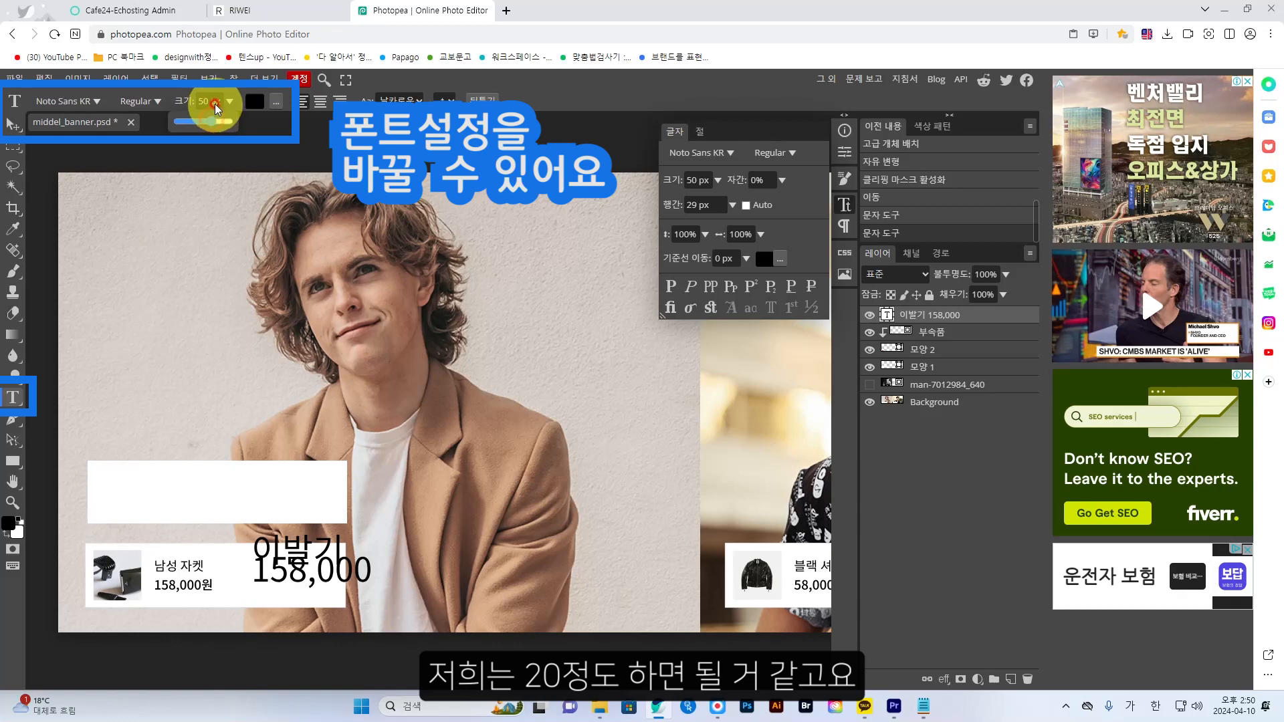
click(210, 103)
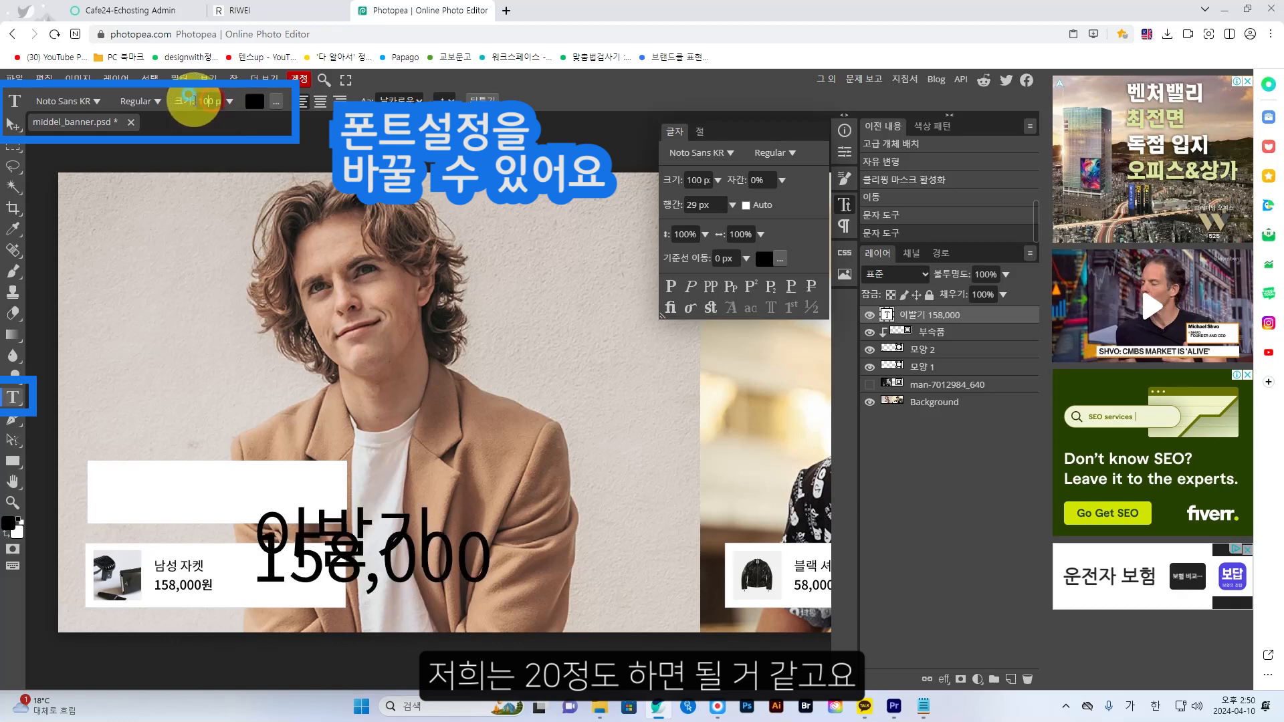
click(203, 103)
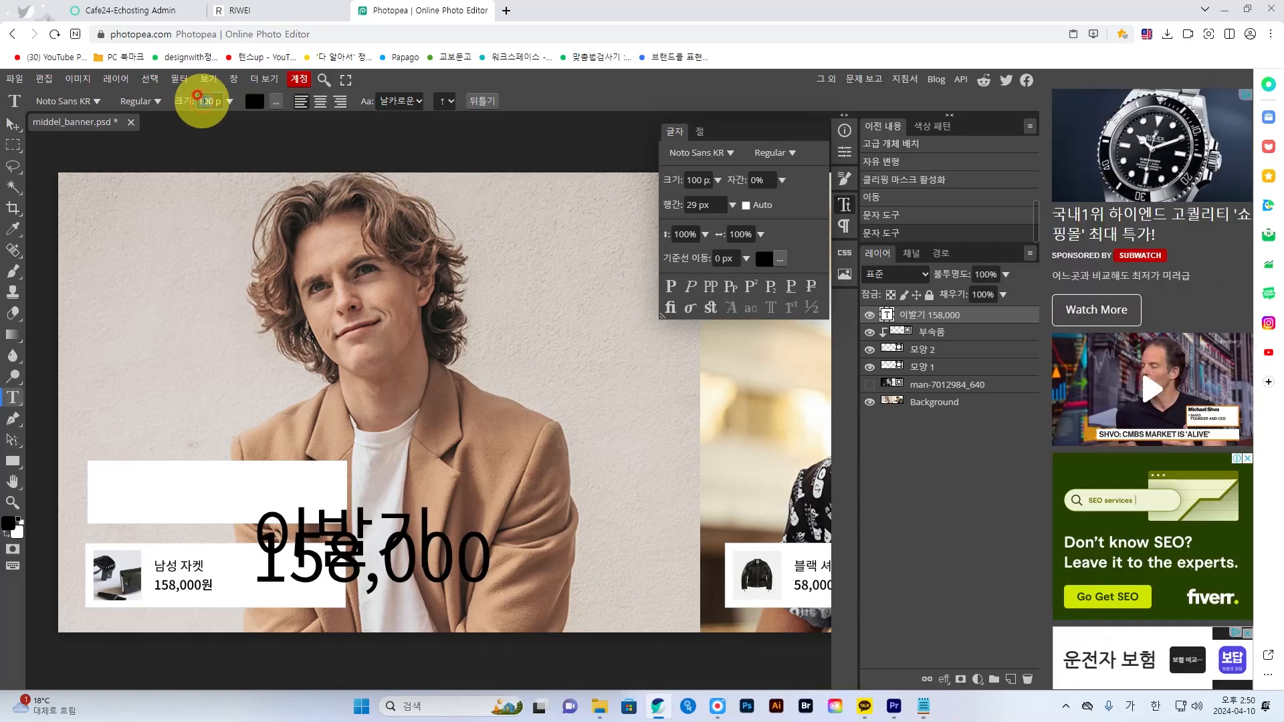
text(20)
key(Return)
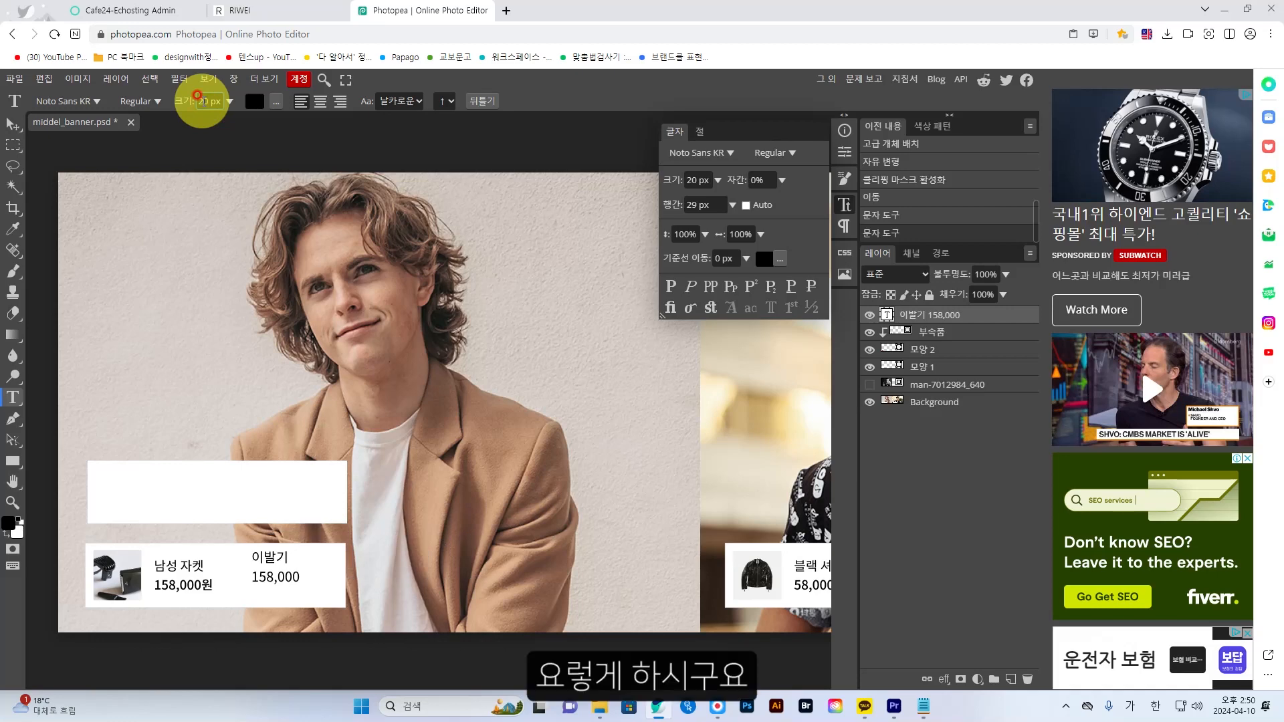
Check the line spacing (행간) of the 이발기 158,000 text in the character settings.
click(689, 205)
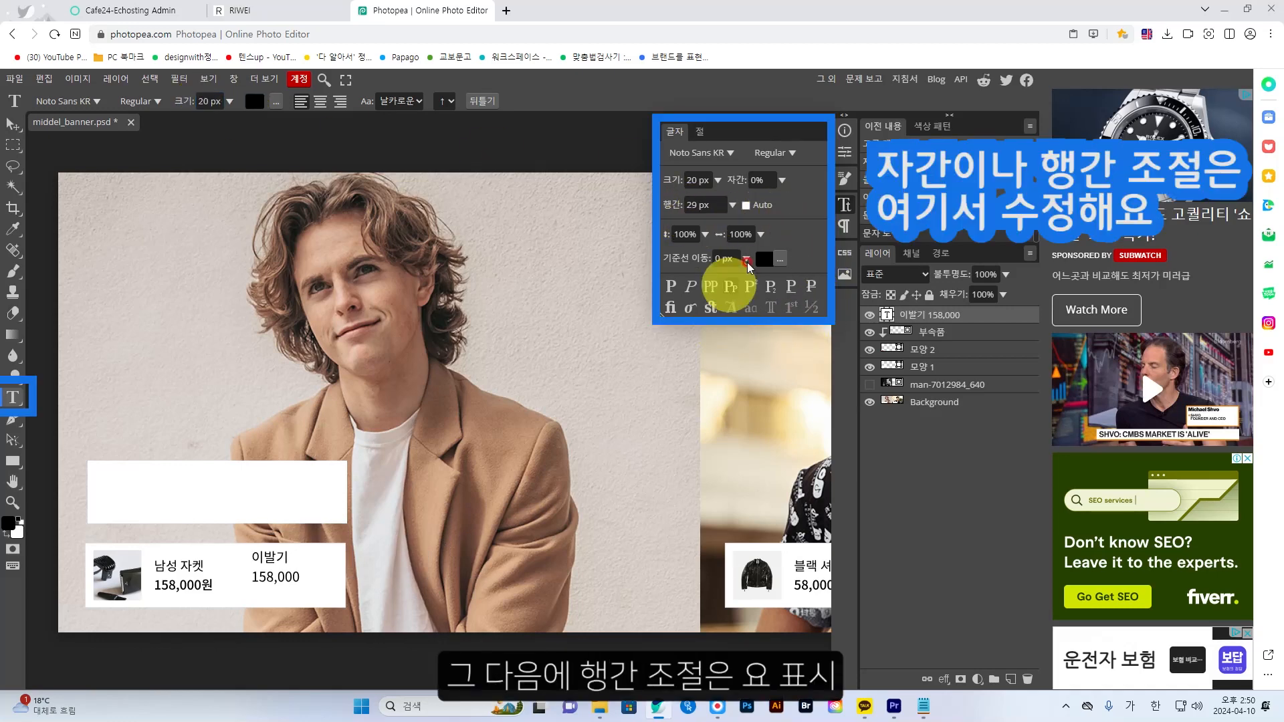
click(842, 207)
click(842, 206)
click(842, 206)
click(843, 207)
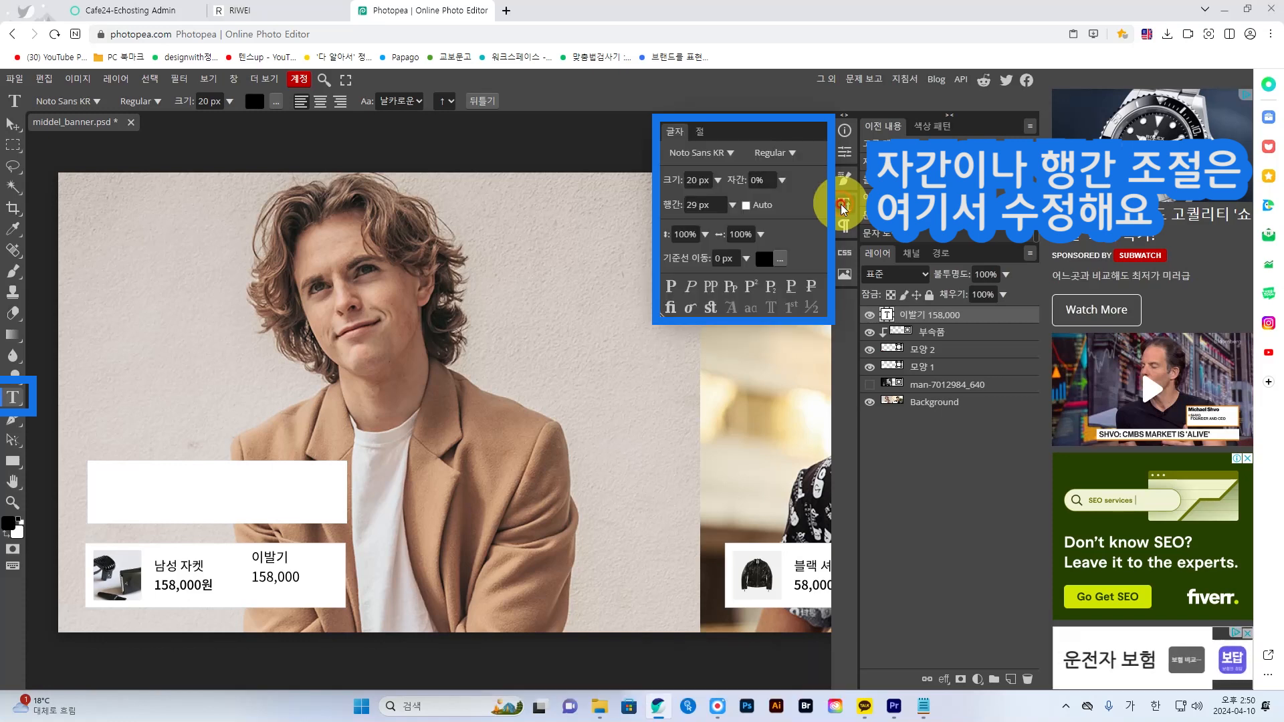
click(707, 199)
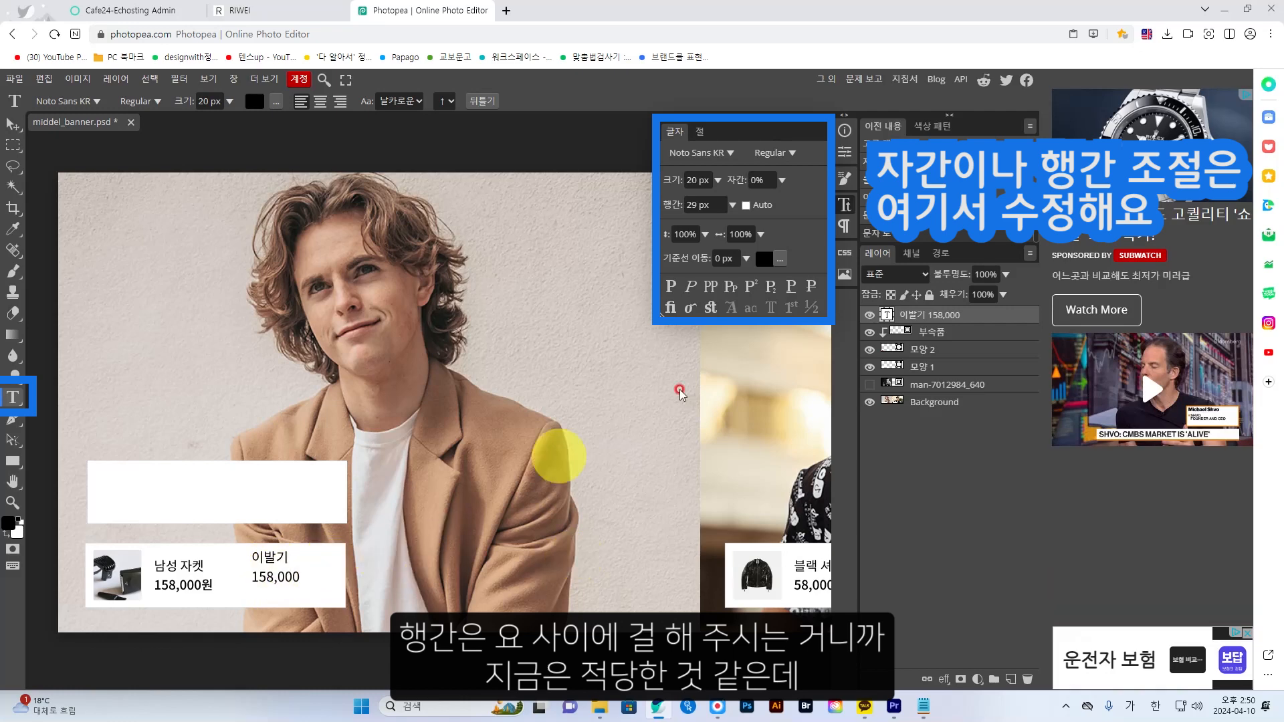
click(733, 205)
drag(710, 226, 709, 228)
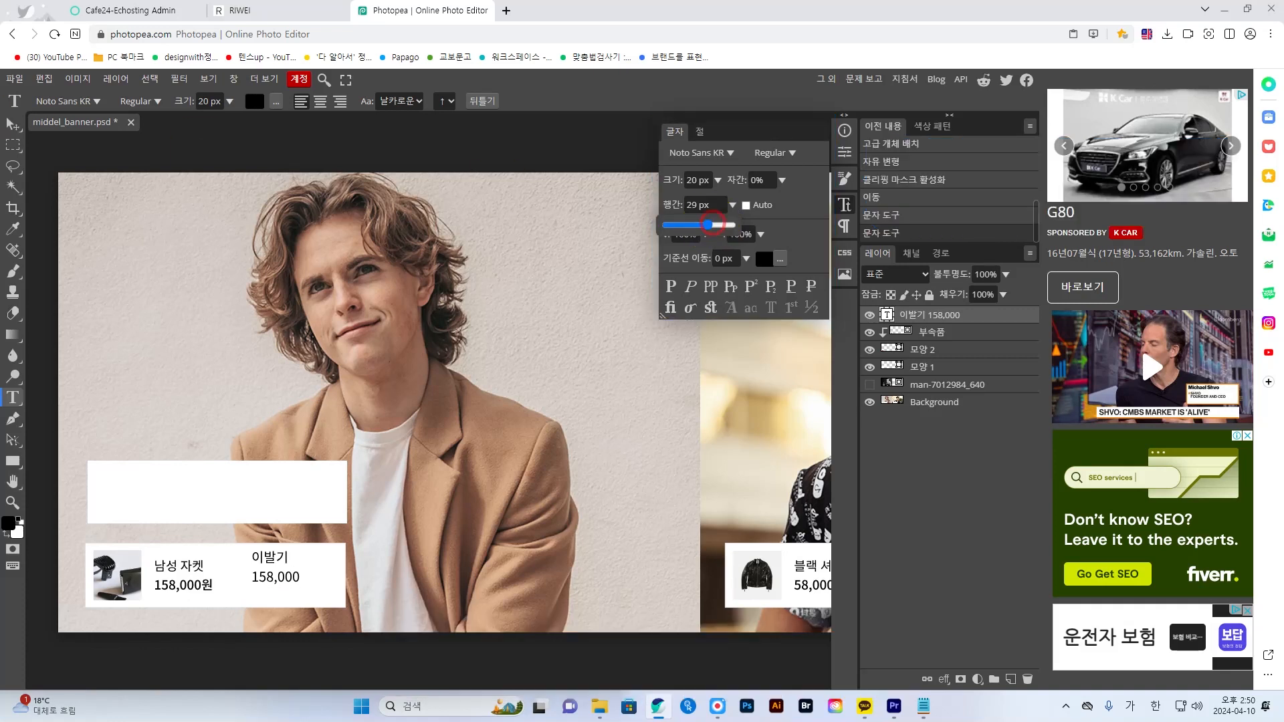
Move the 이발기 158,000 text next to the thumbnail and move the 모양 1 white rectangle down over the old 남성 자켓 label.
click(13, 125)
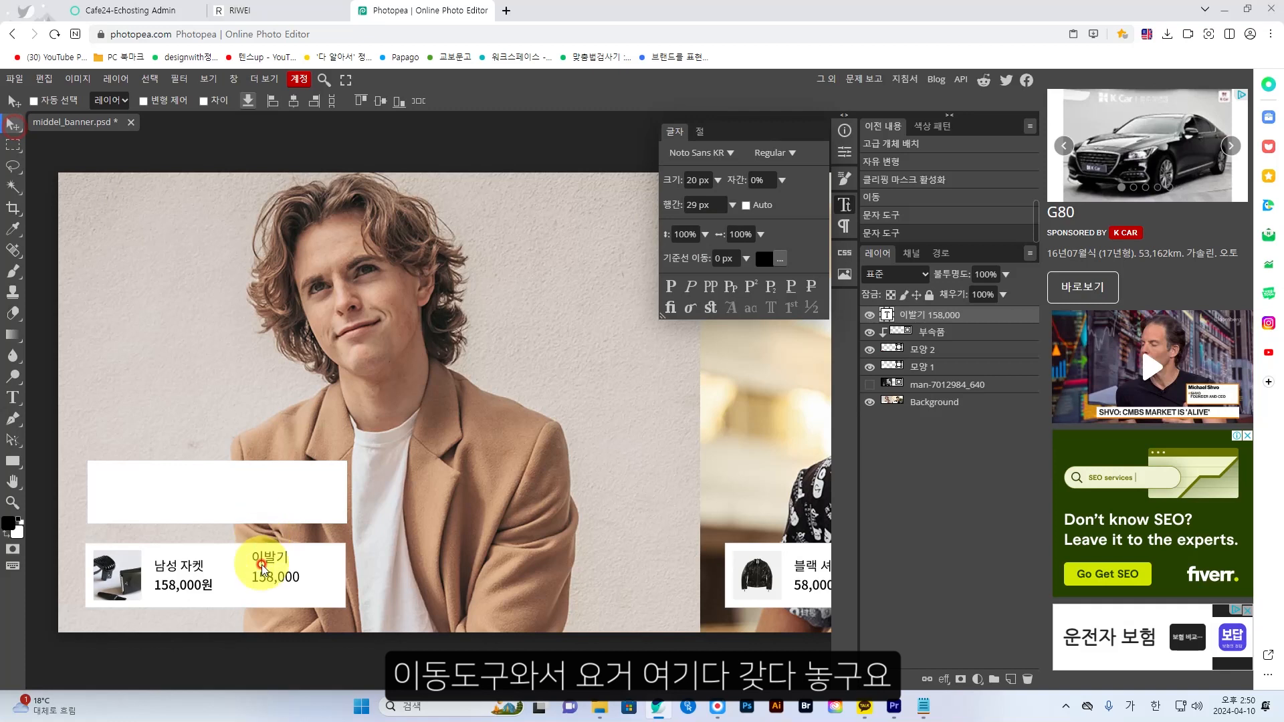
drag(267, 563, 173, 575)
click(221, 492)
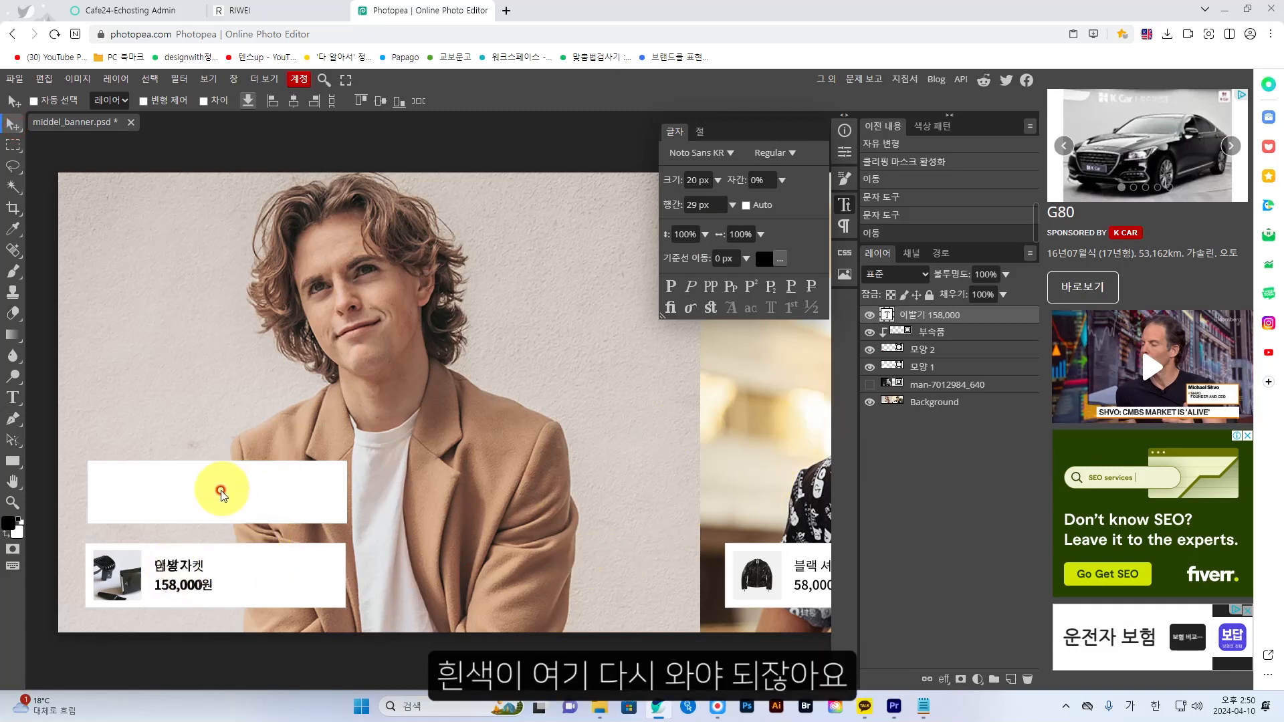
click(916, 367)
click(284, 500)
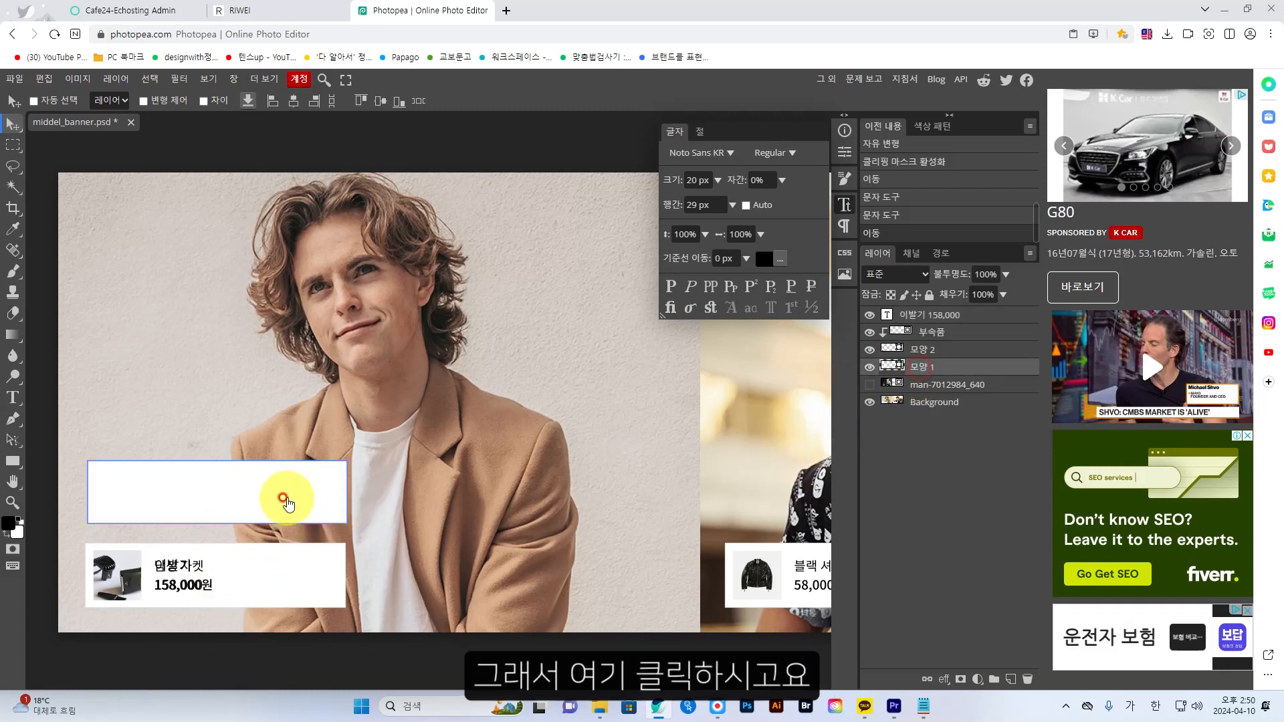
drag(286, 498, 284, 581)
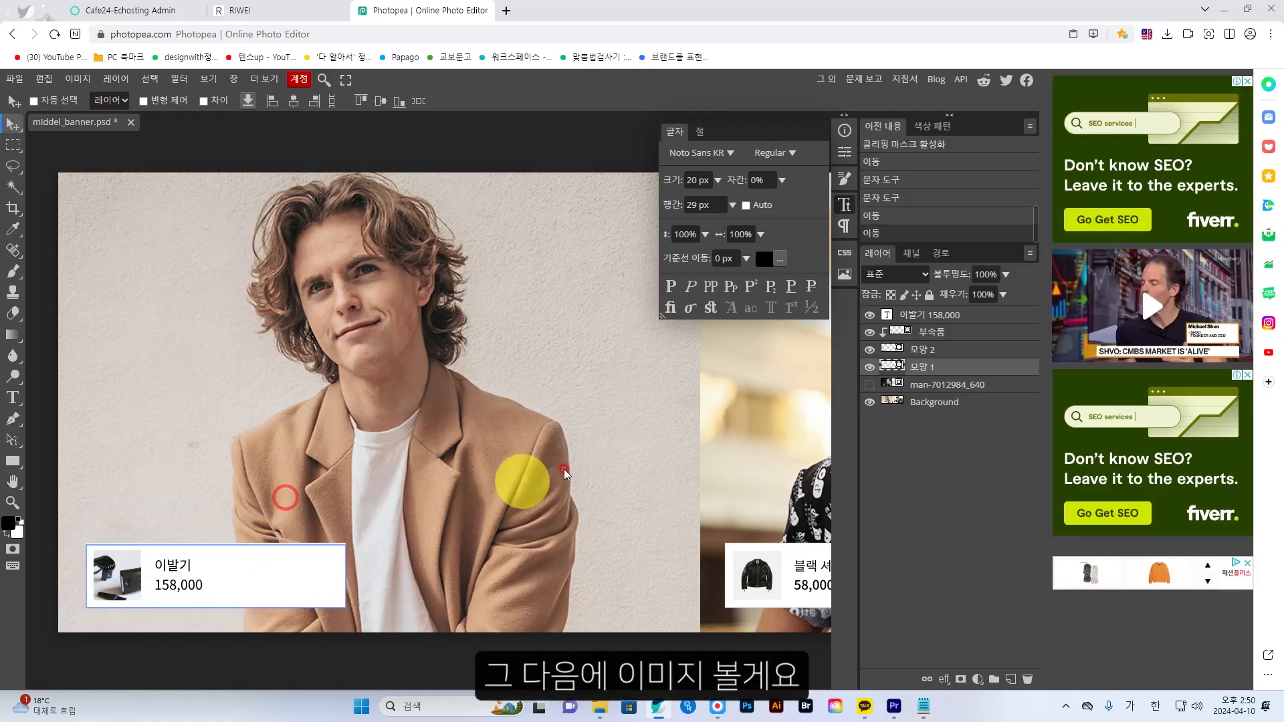
Show the man-7012984_640 layer and view both halves of the banner together.
click(869, 385)
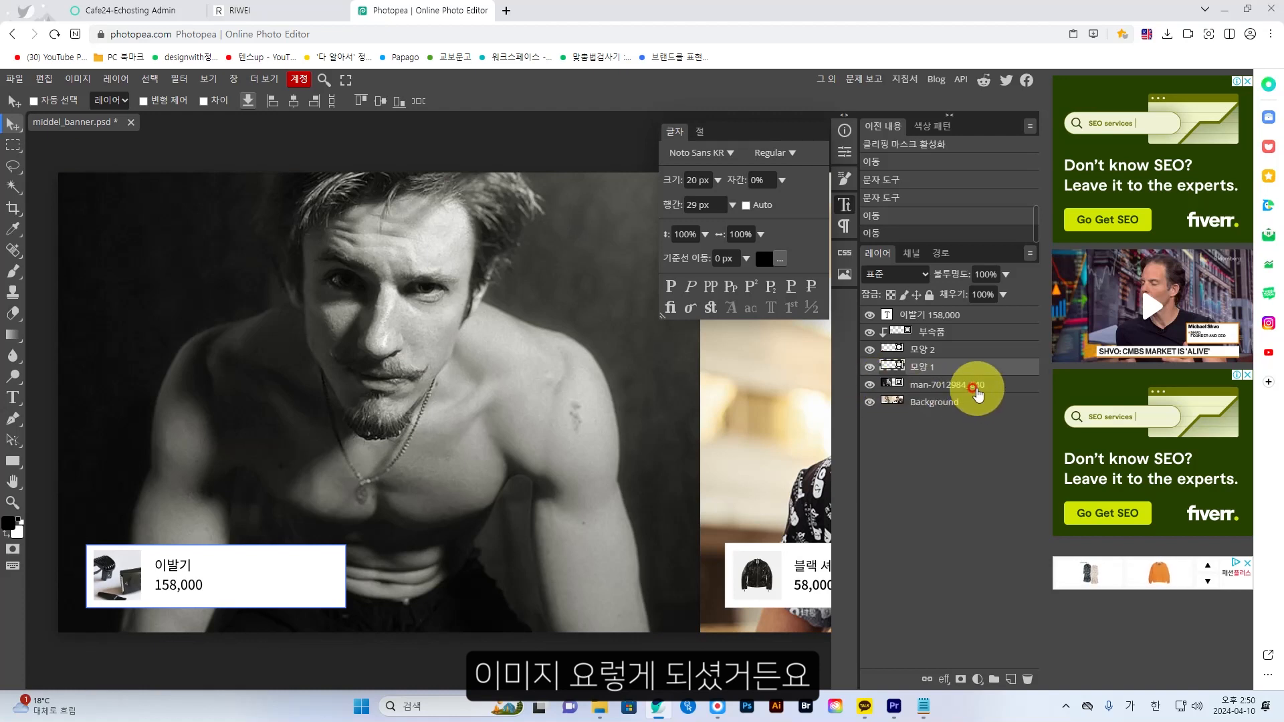
click(12, 503)
click(57, 100)
click(400, 401)
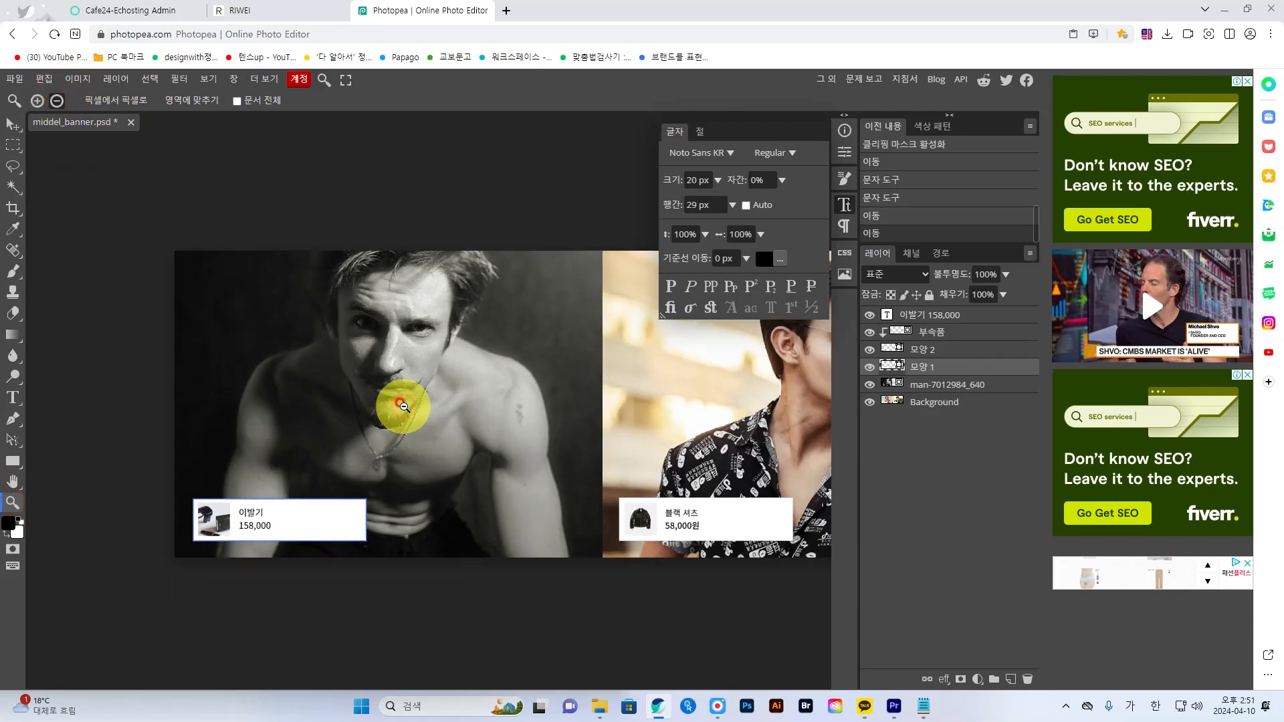
click(401, 404)
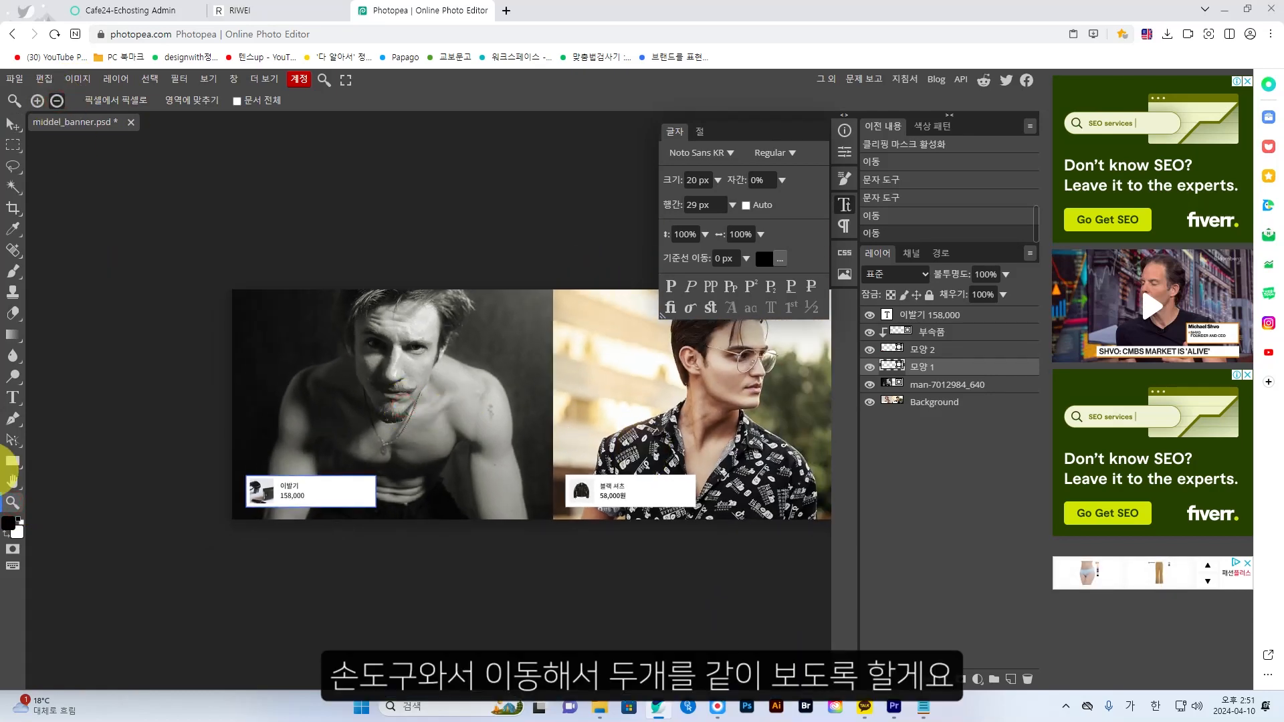
click(12, 482)
click(577, 402)
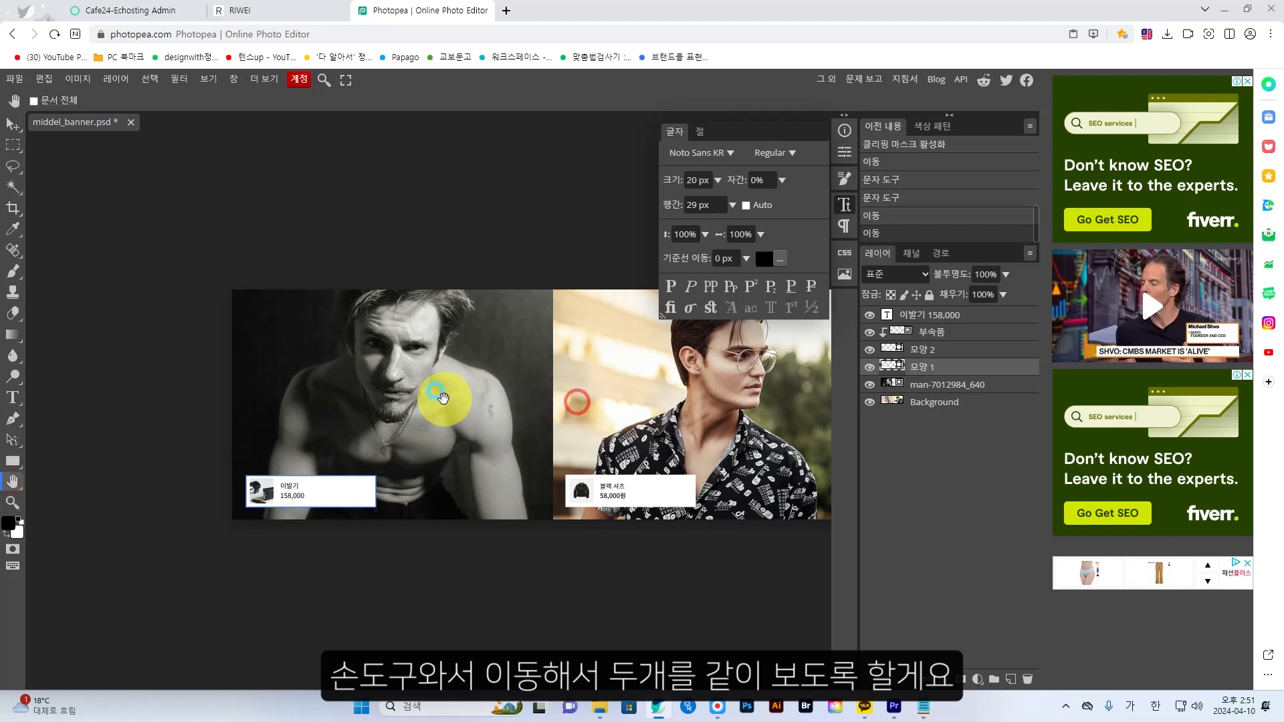
drag(575, 401, 481, 405)
click(659, 369)
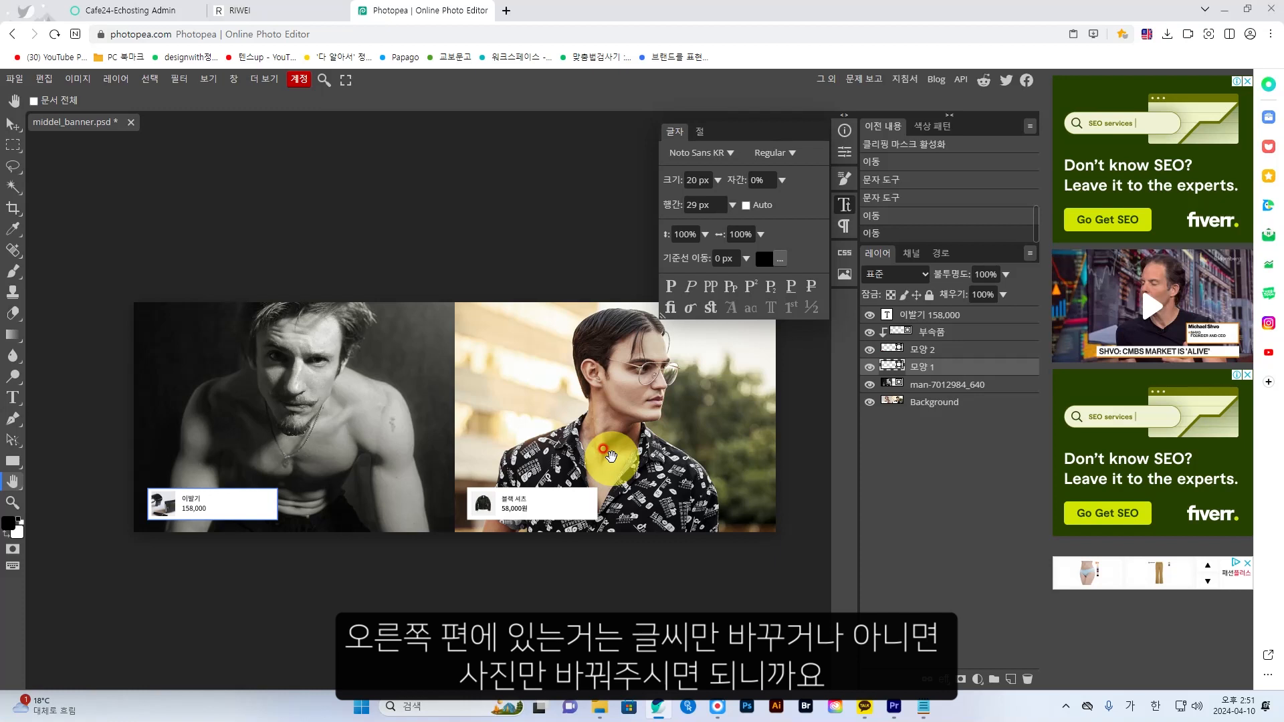
Group the 이발기 158,000 text, 부속품, 모양 2, 모양 1 and man-7012984_640 layers into one folder.
click(952, 317)
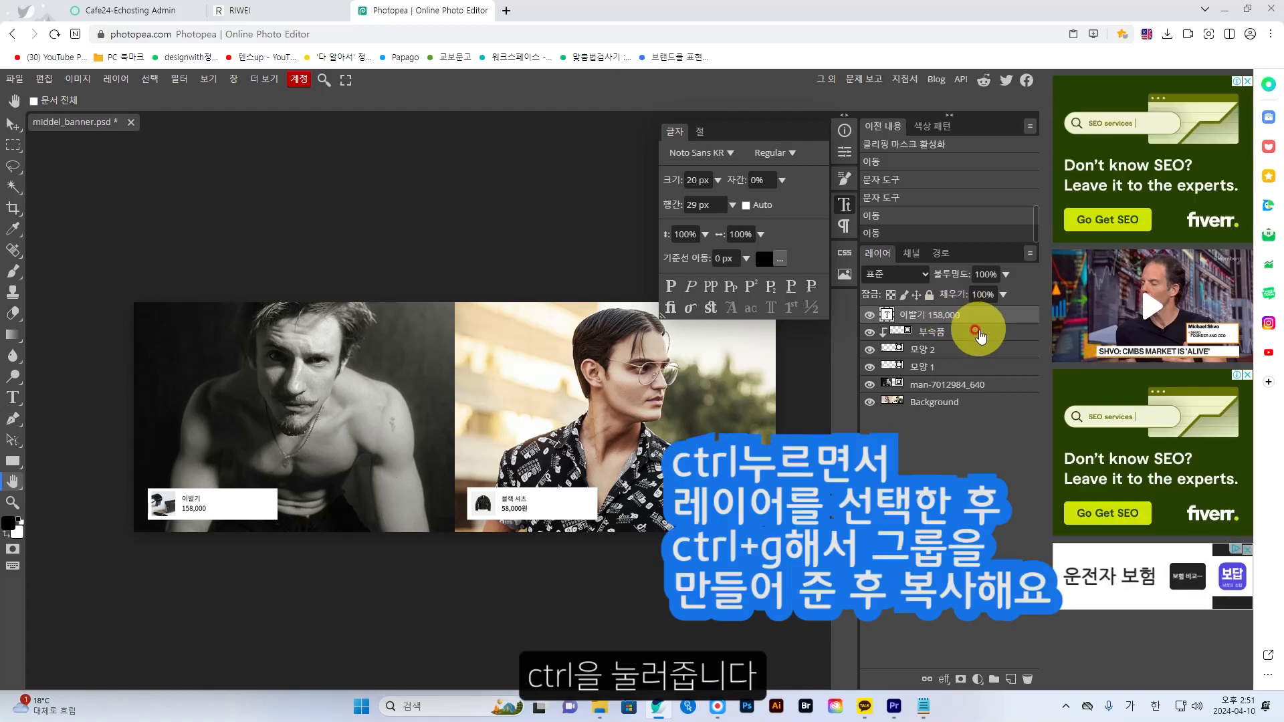
ctrl+click(976, 333)
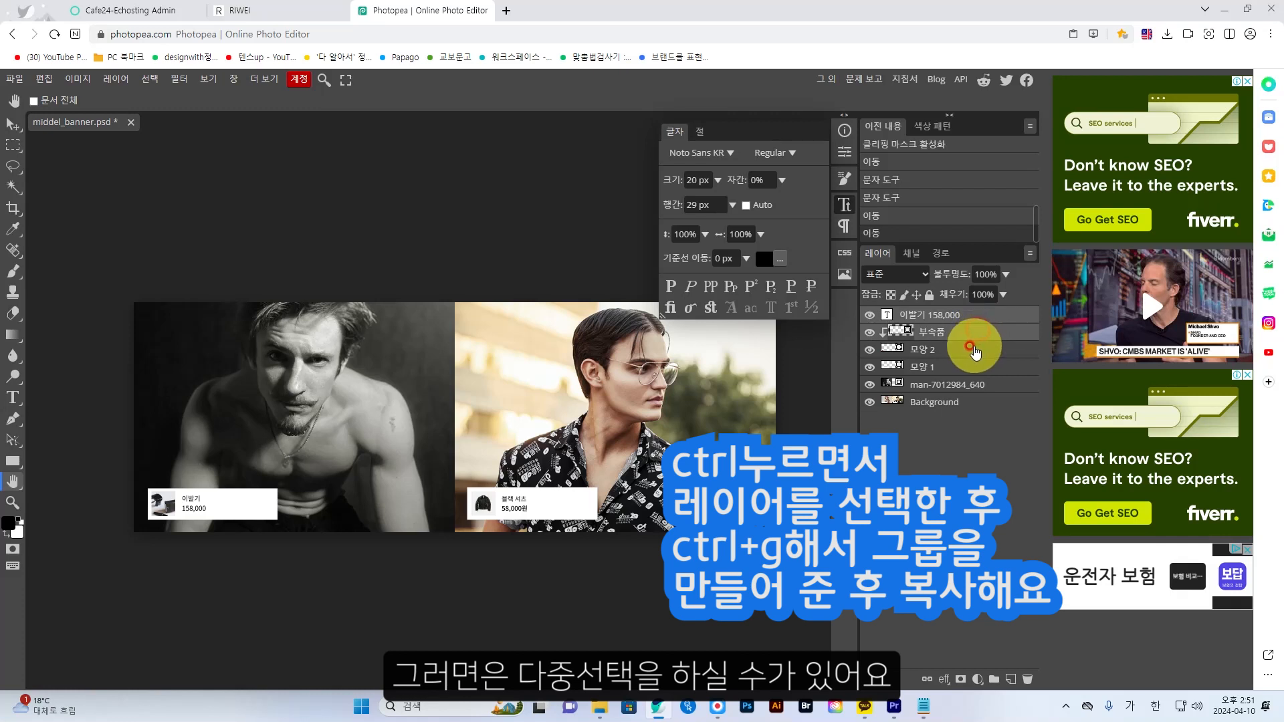
ctrl+click(974, 348)
ctrl+click(970, 369)
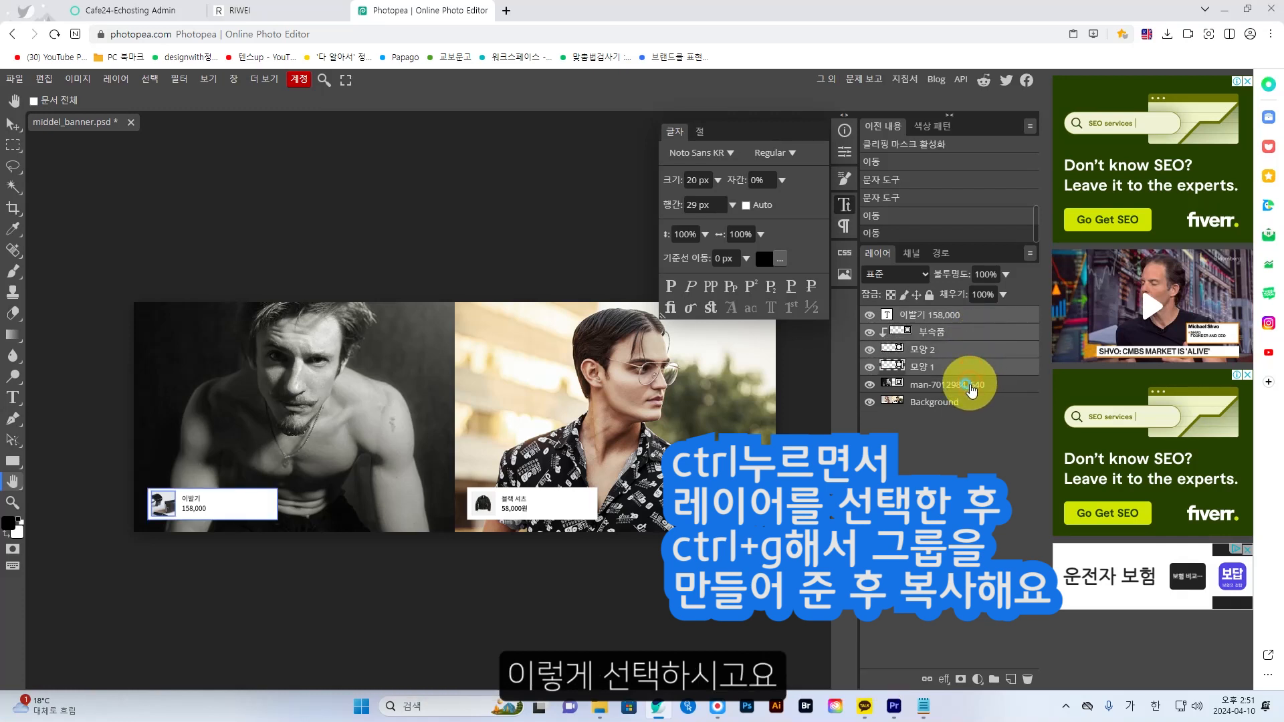
ctrl+click(971, 386)
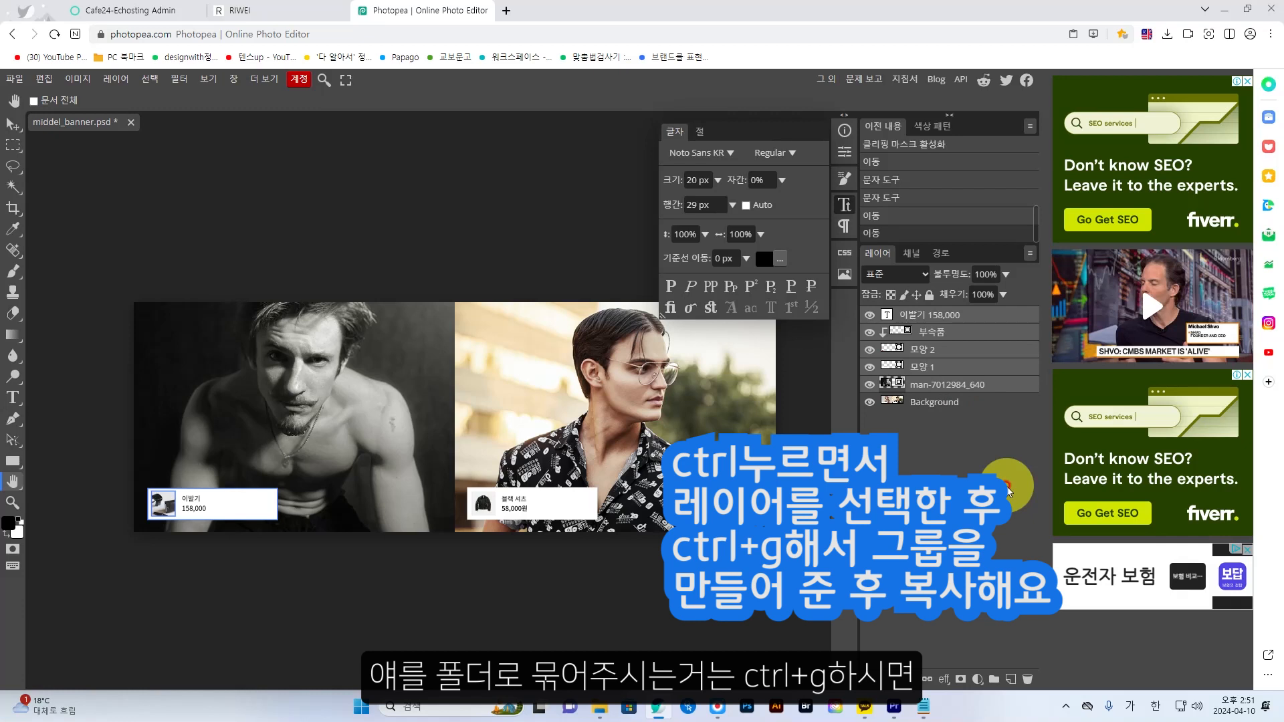
key(ctrl+g)
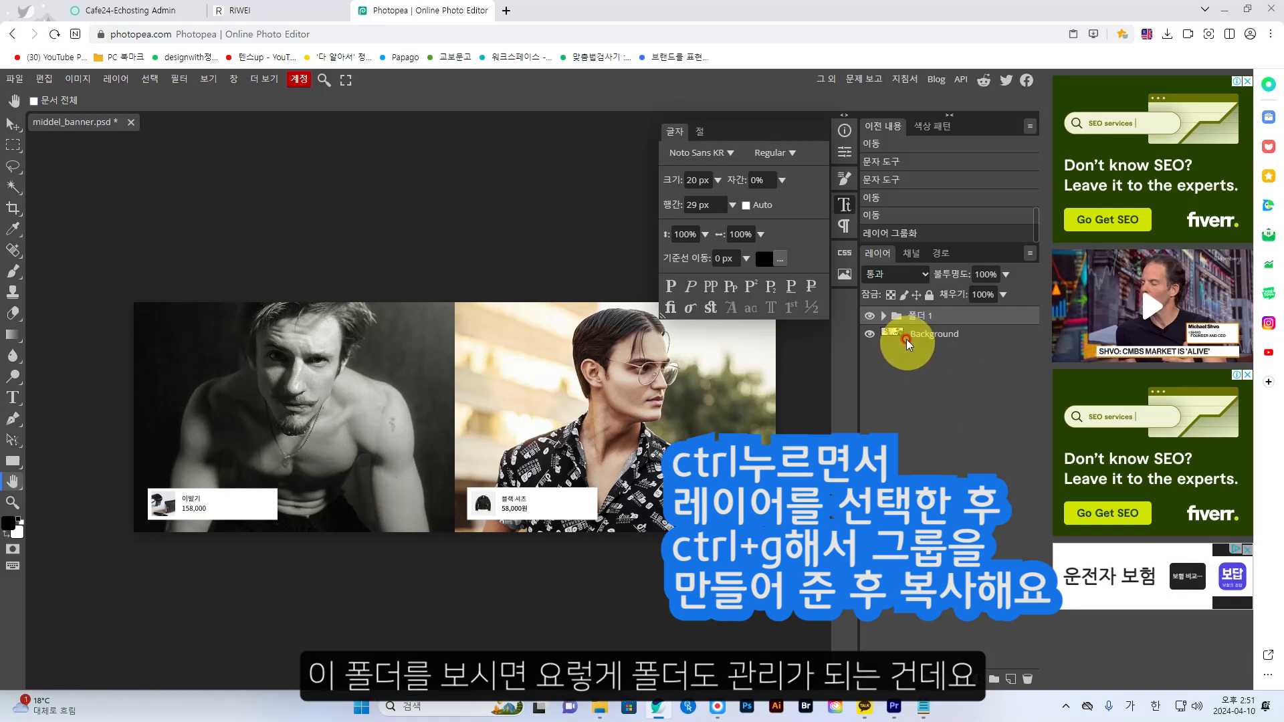
Try moving the grouped 폴더 1 folder as a whole on the canvas and undo the move.
mouse_move(350, 381)
mouse_down()
mouse_move(374, 339)
mouse_move(354, 385)
mouse_up()
click(918, 319)
mouse_move(334, 347)
mouse_down()
mouse_move(402, 370)
mouse_move(340, 360)
mouse_up()
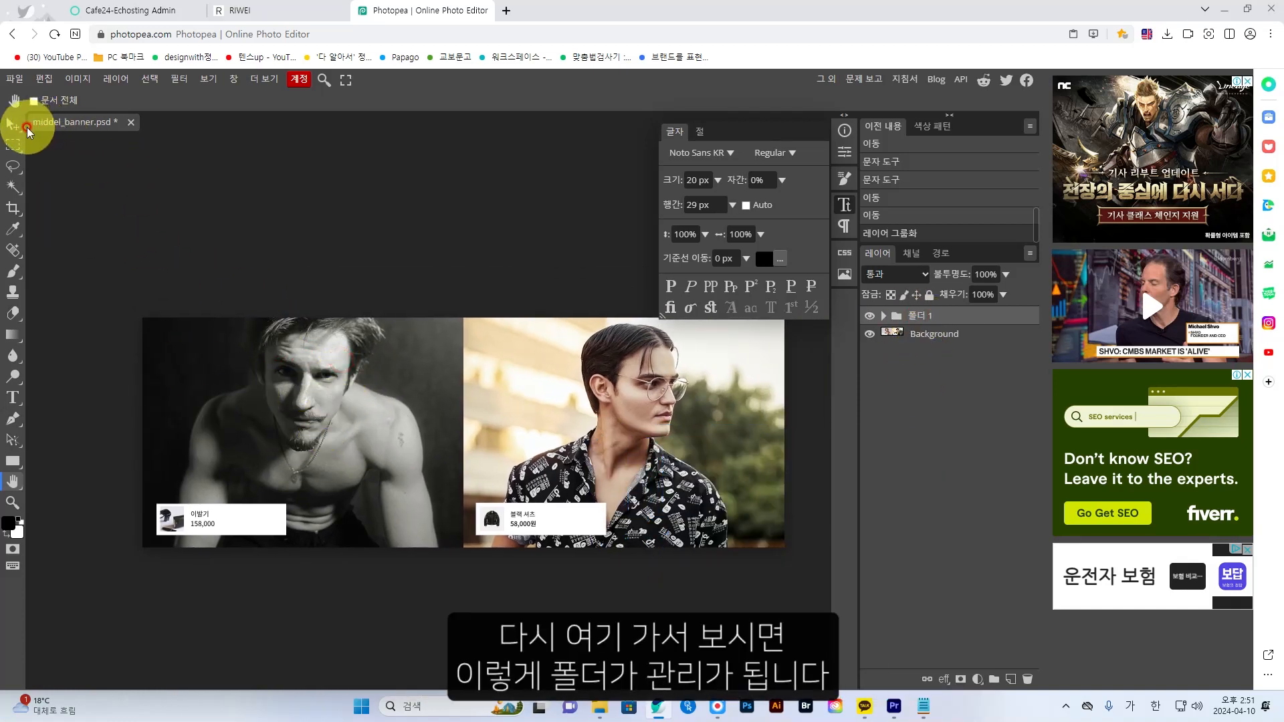
click(15, 126)
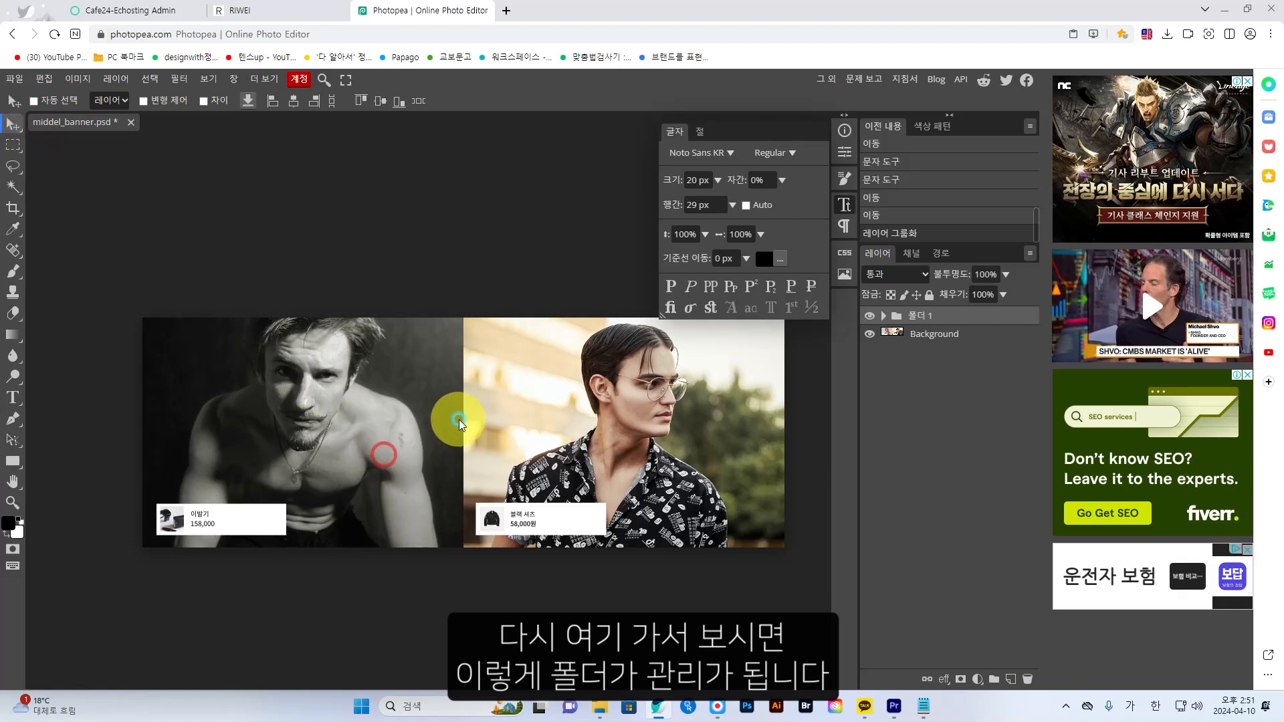
drag(383, 454, 417, 440)
key(ctrl+z)
Duplicate the 폴더 1 group and move the copy over the right half of the banner.
click(953, 317)
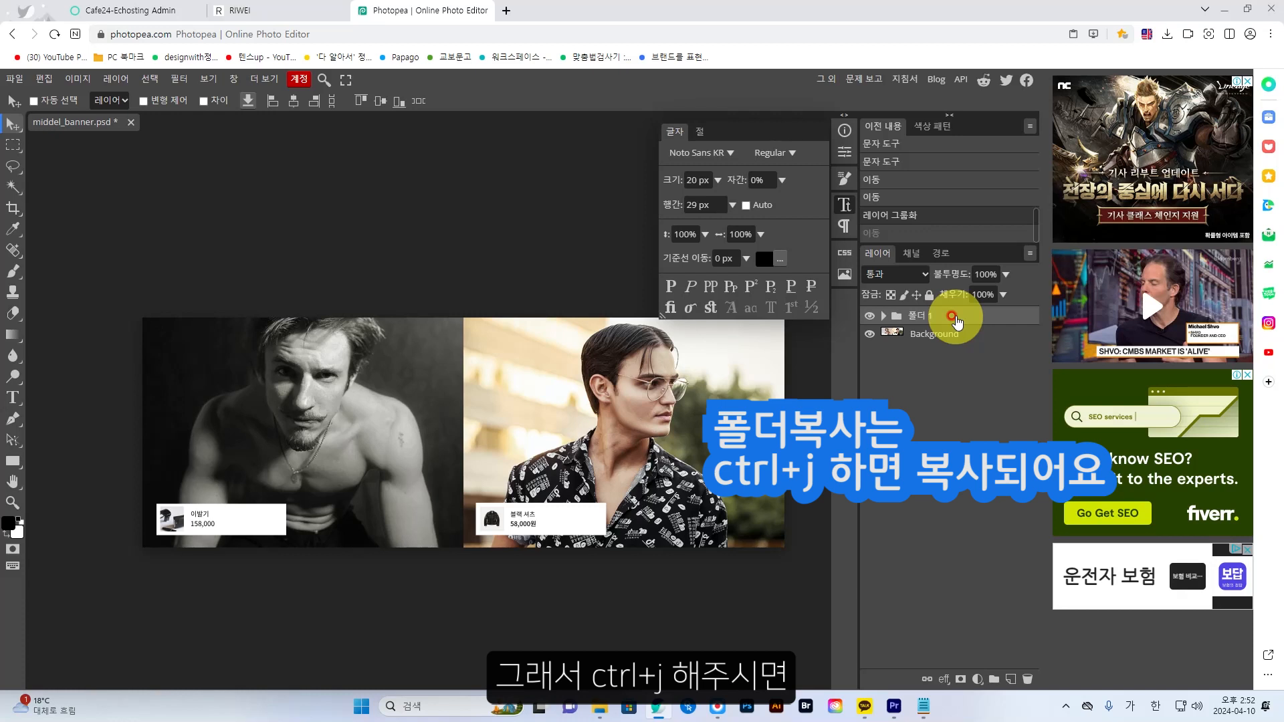
key(ctrl+j)
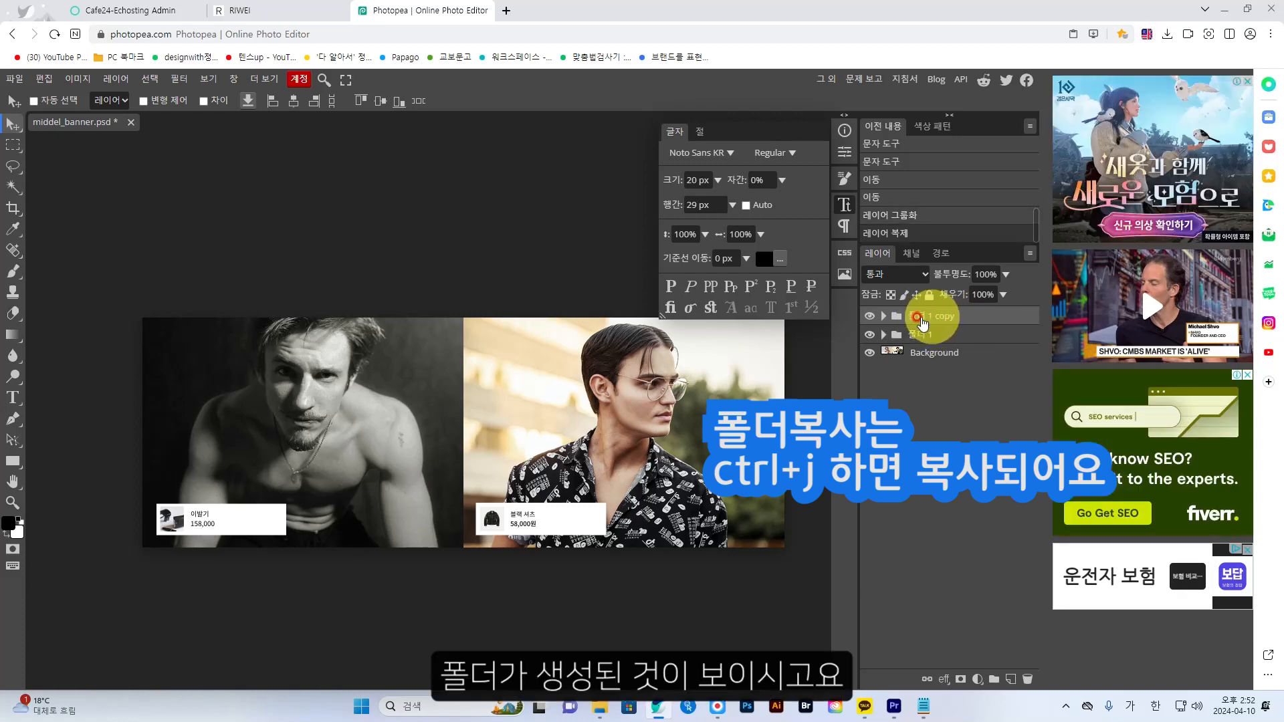
drag(312, 405, 624, 403)
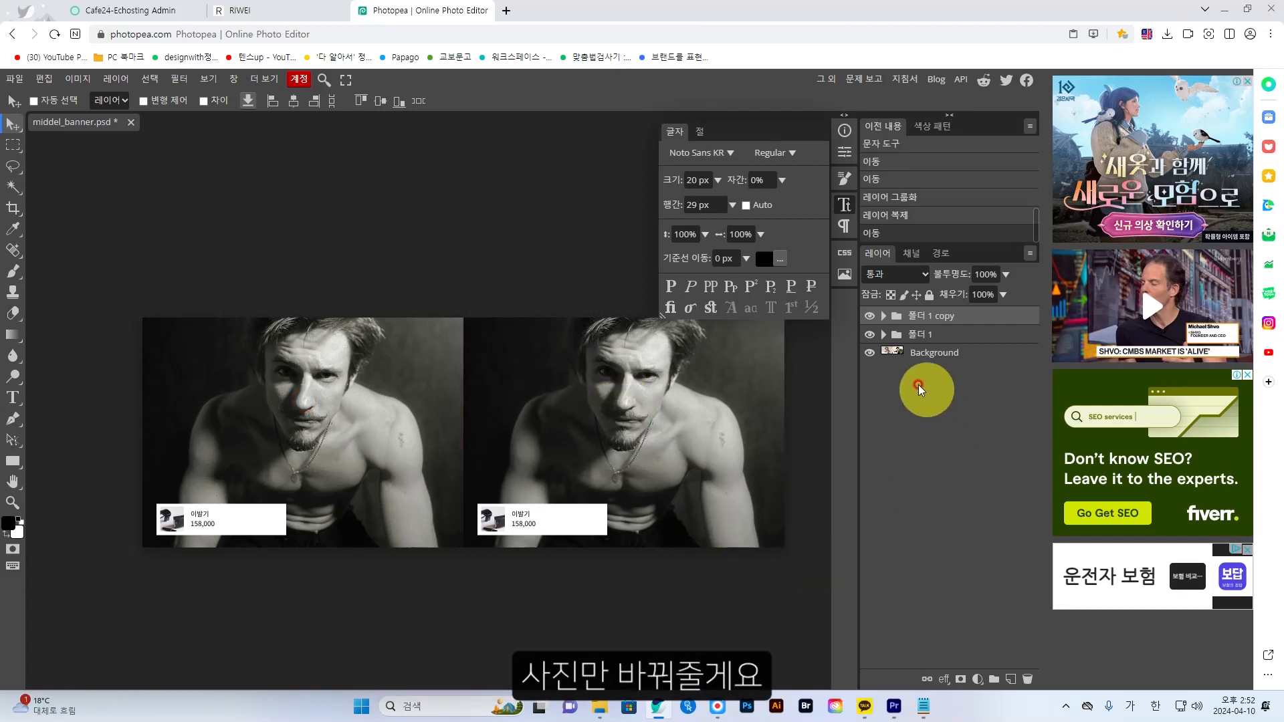
Place the people-2597902_640 image above man-7012984_640 in the copied folder, scaled to about 224.53% to cover the banner's right half.
click(883, 317)
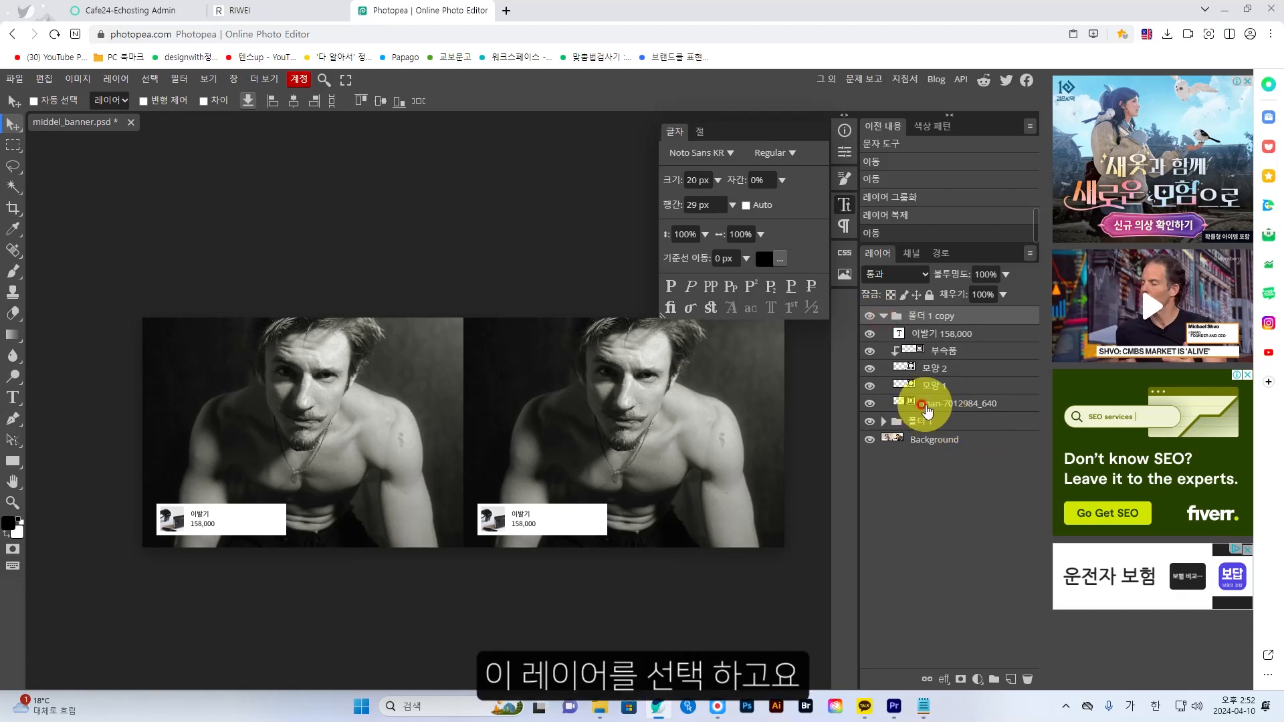
click(969, 406)
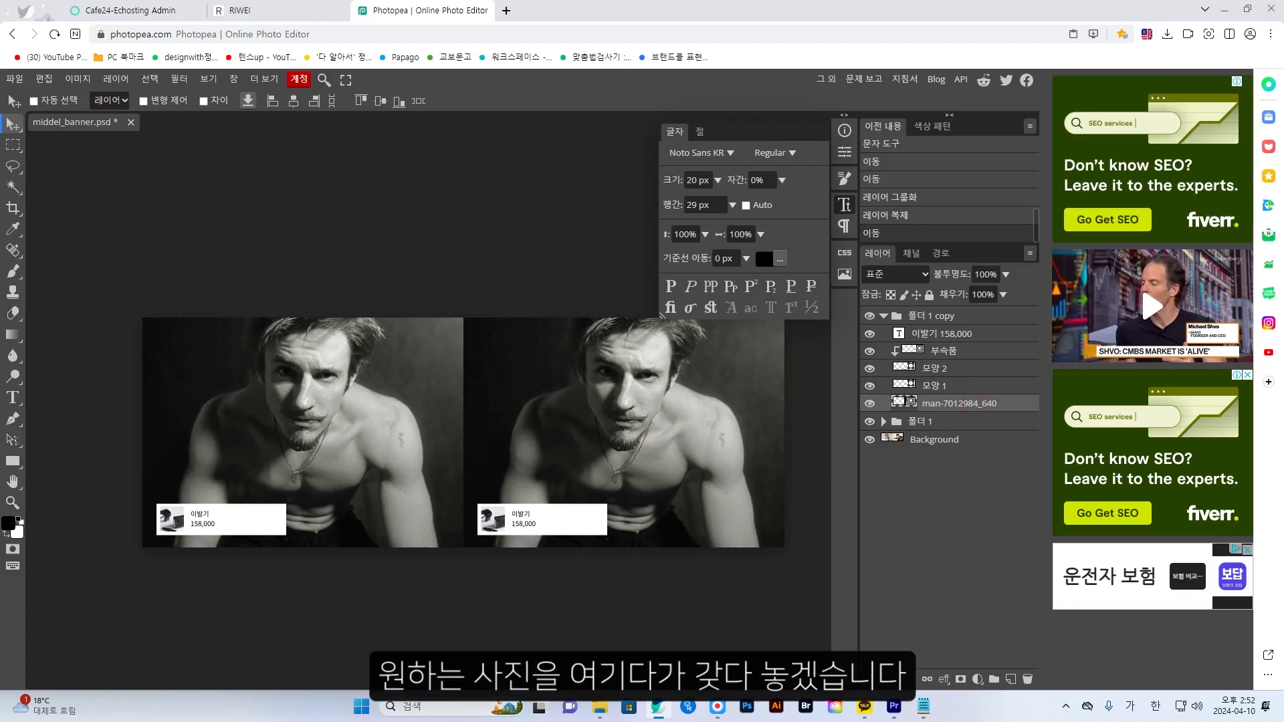
drag(305, 424, 642, 483)
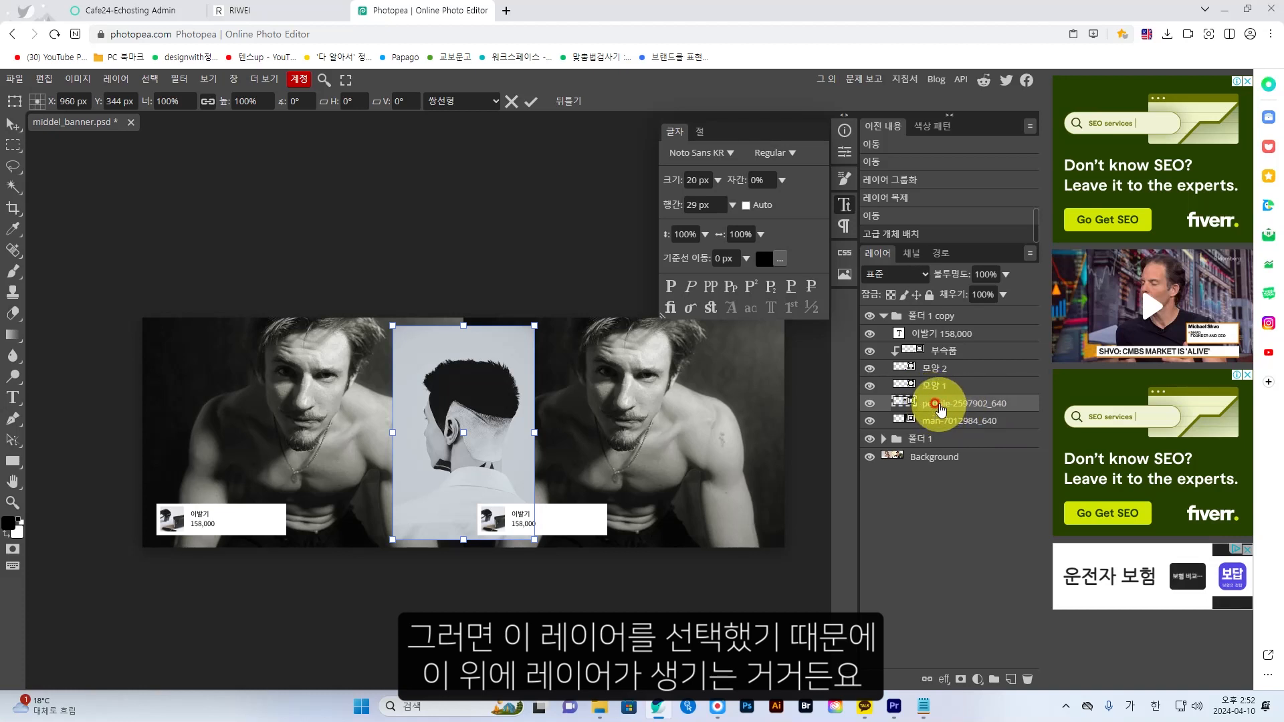
drag(534, 432, 711, 450)
drag(583, 421, 654, 441)
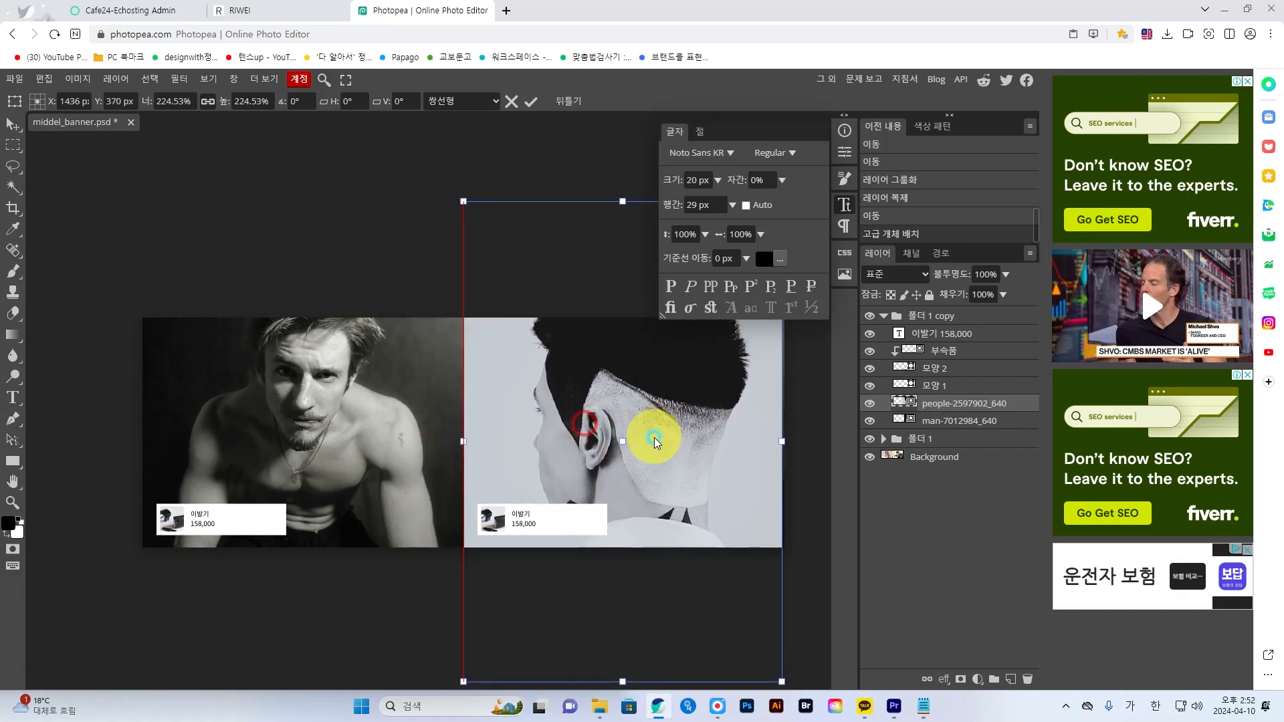
click(599, 326)
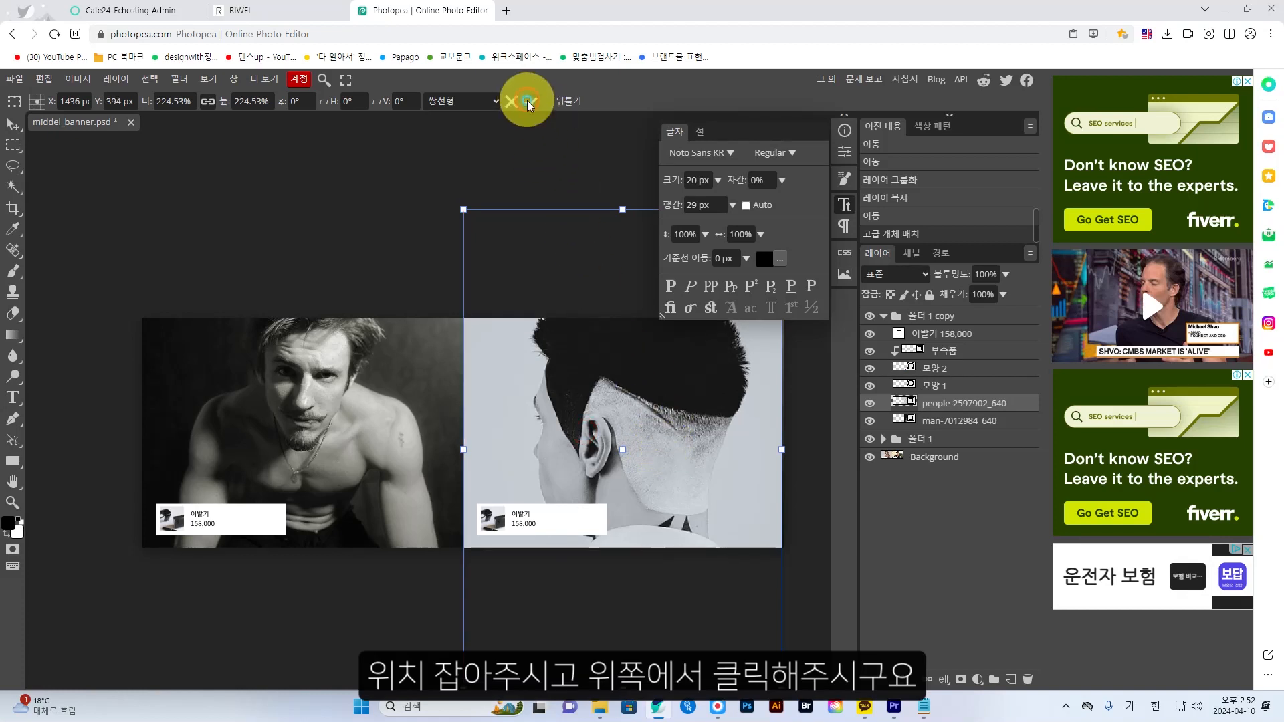
click(527, 101)
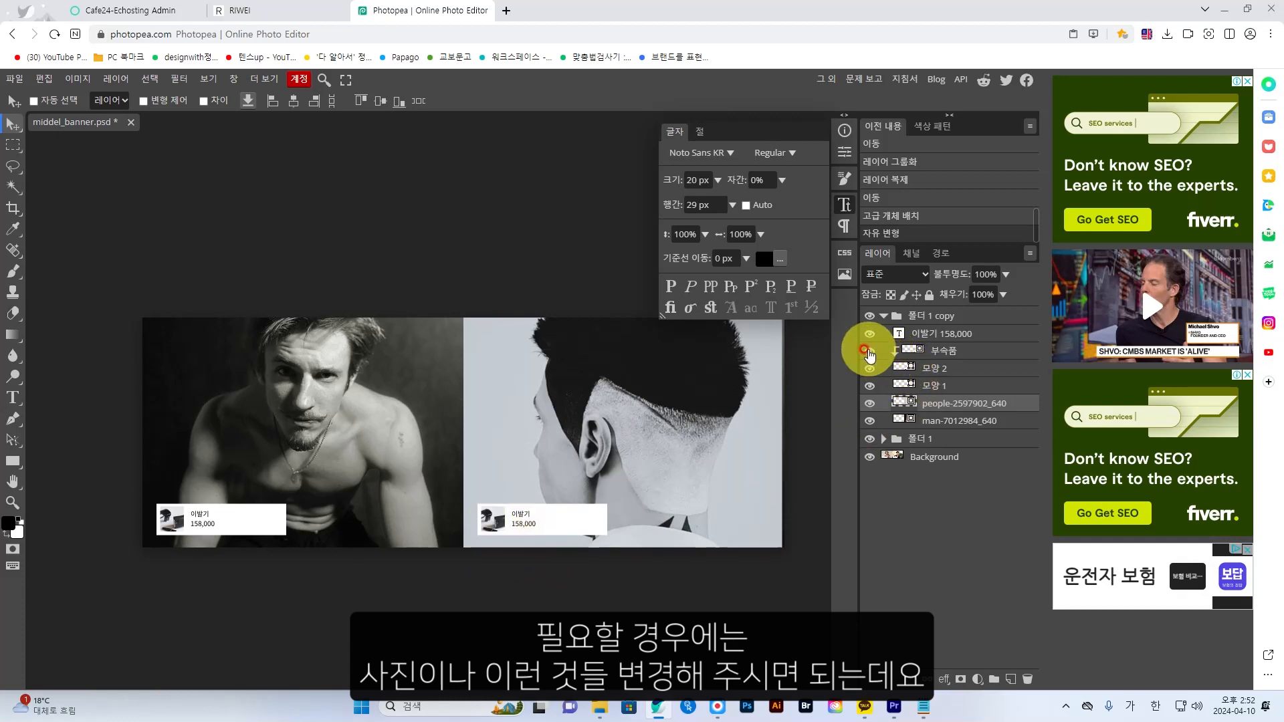
Place the haircut-1373316_640 image above 모양 2 in the copied folder and delete the old 부속품 layer.
click(930, 368)
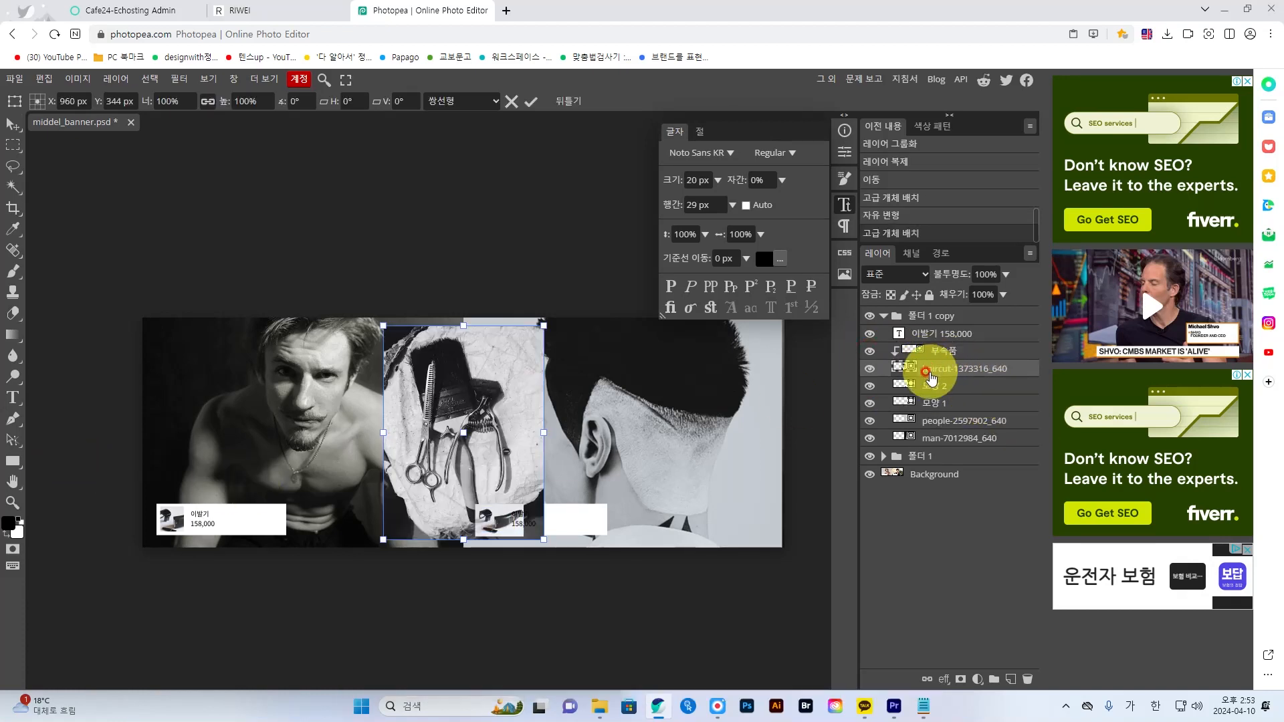
alt+click(917, 359)
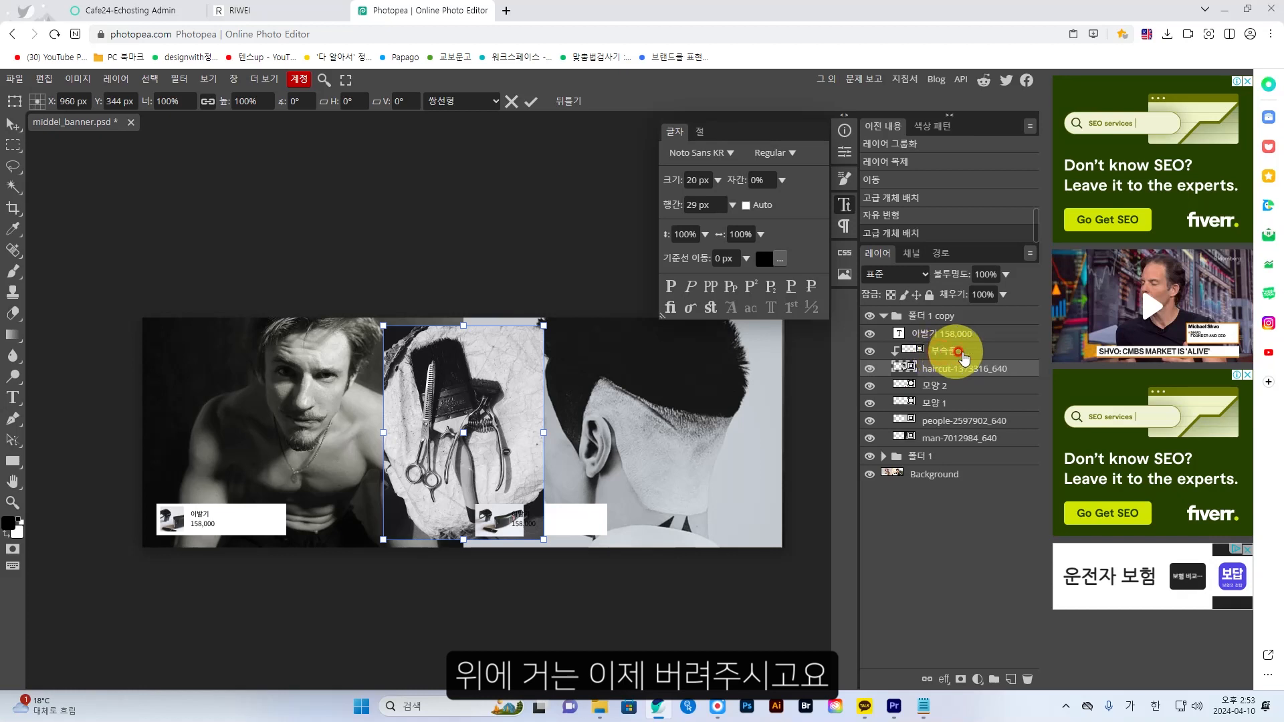
click(943, 352)
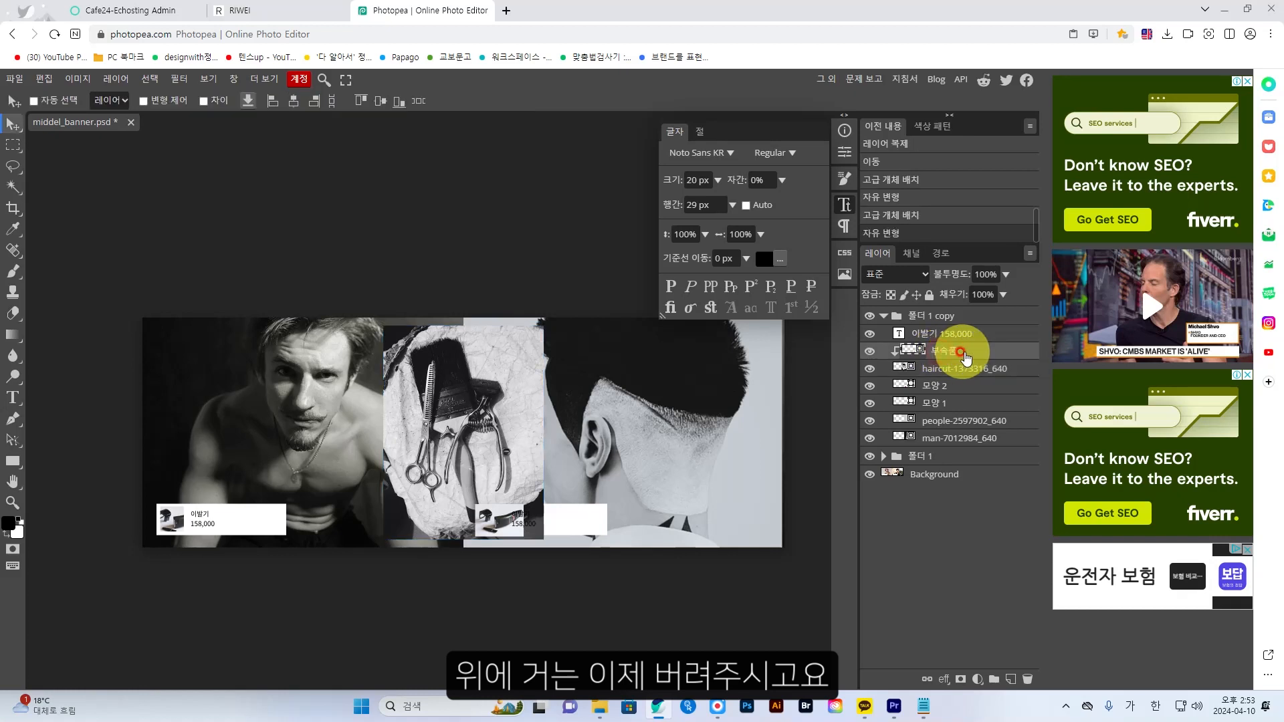
click(1025, 680)
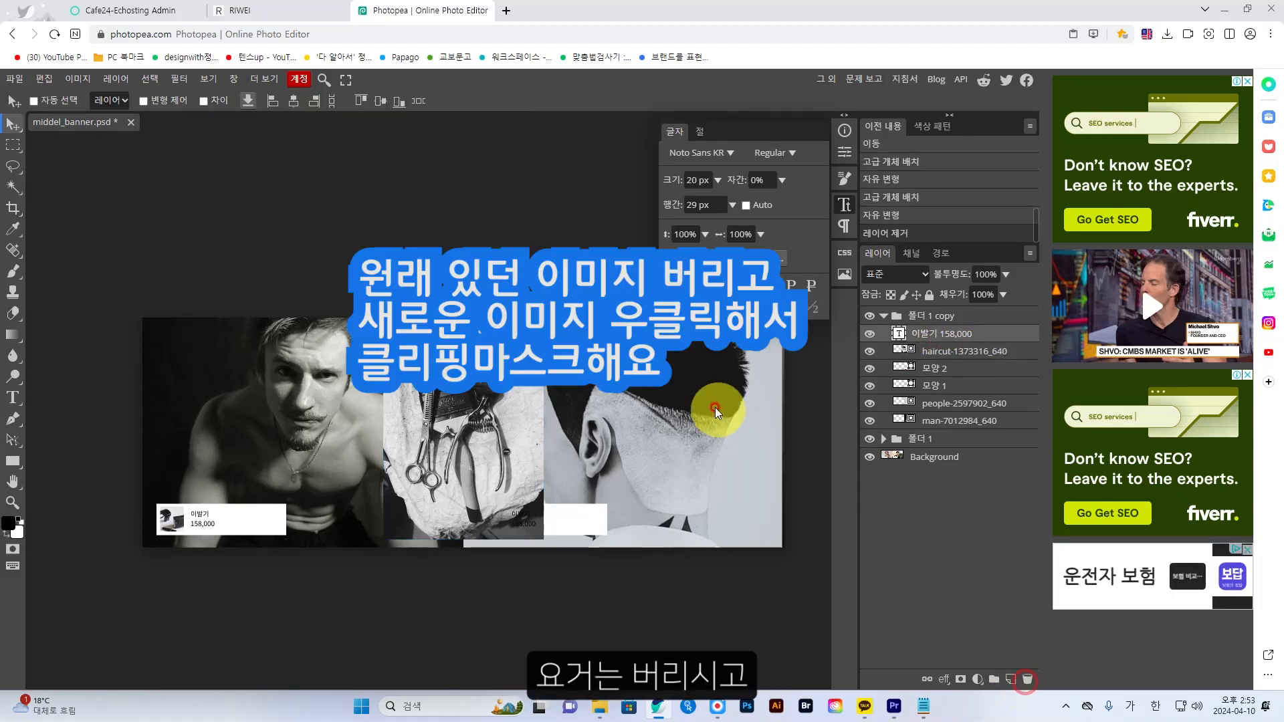
Apply a clipping mask to the haircut-1373316_640 layer so it is clipped to the 모양 2 shape.
right_click(966, 335)
click(1003, 351)
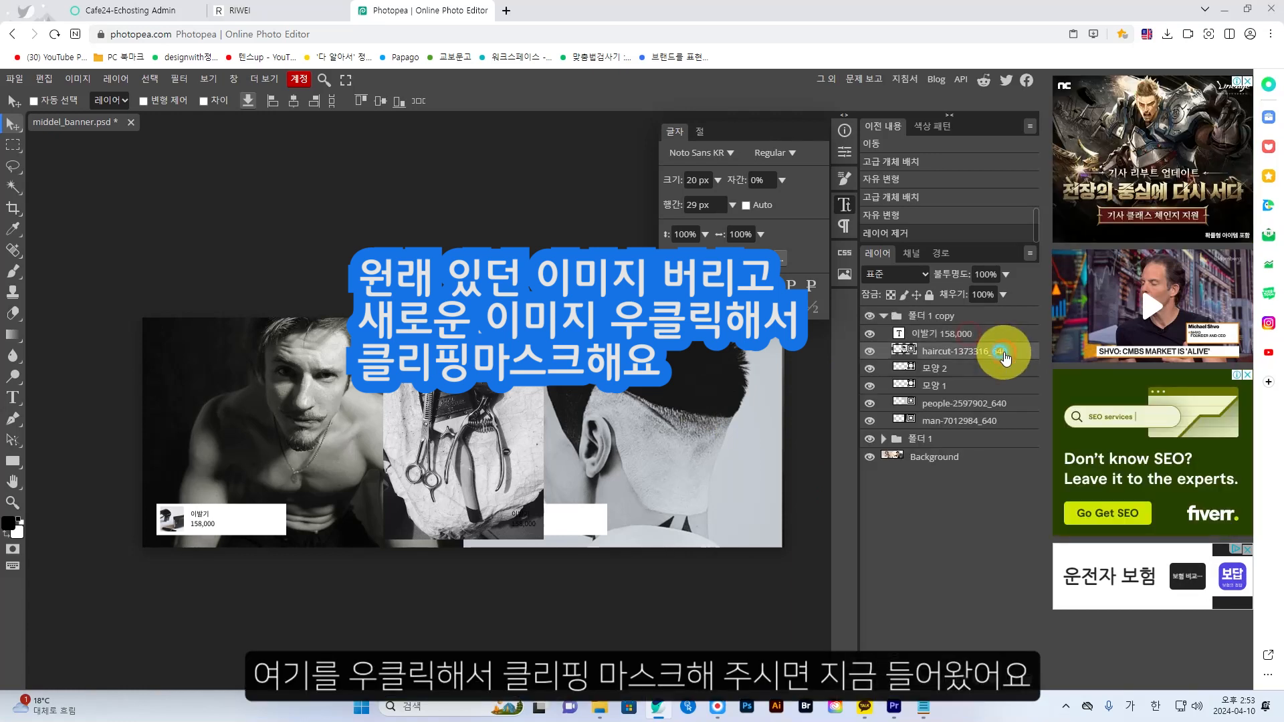
right_click(993, 351)
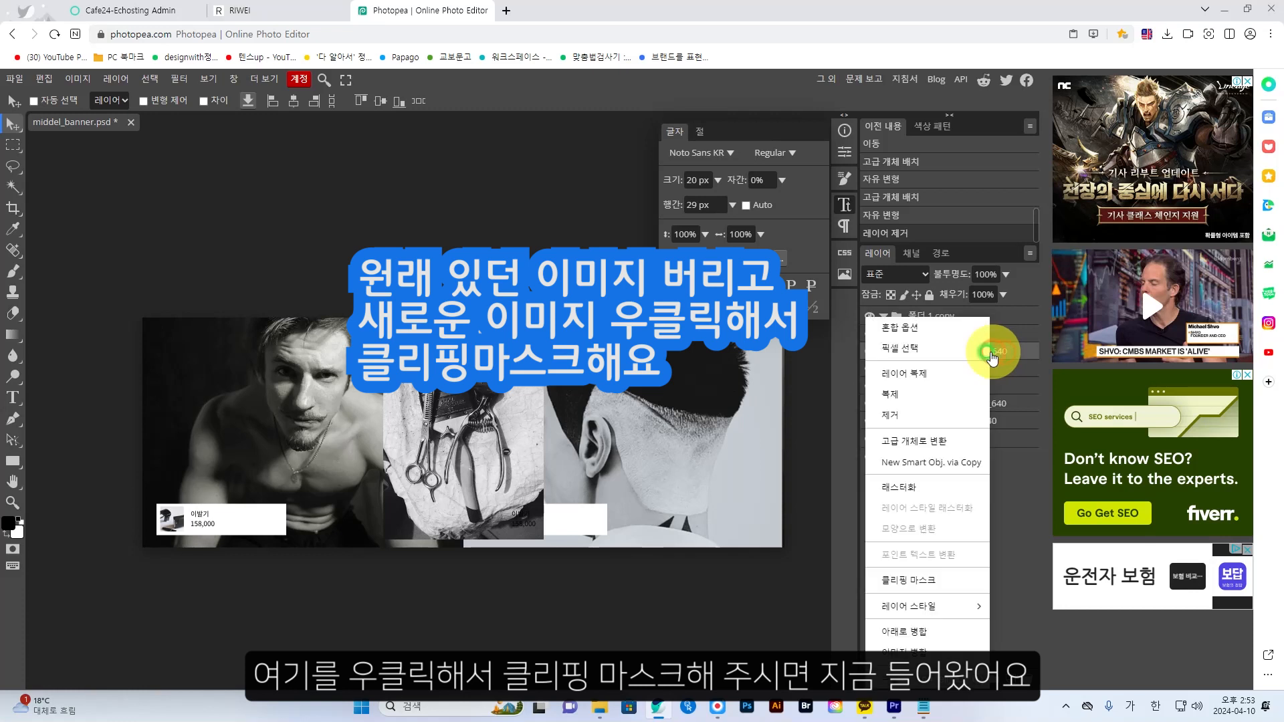
click(936, 580)
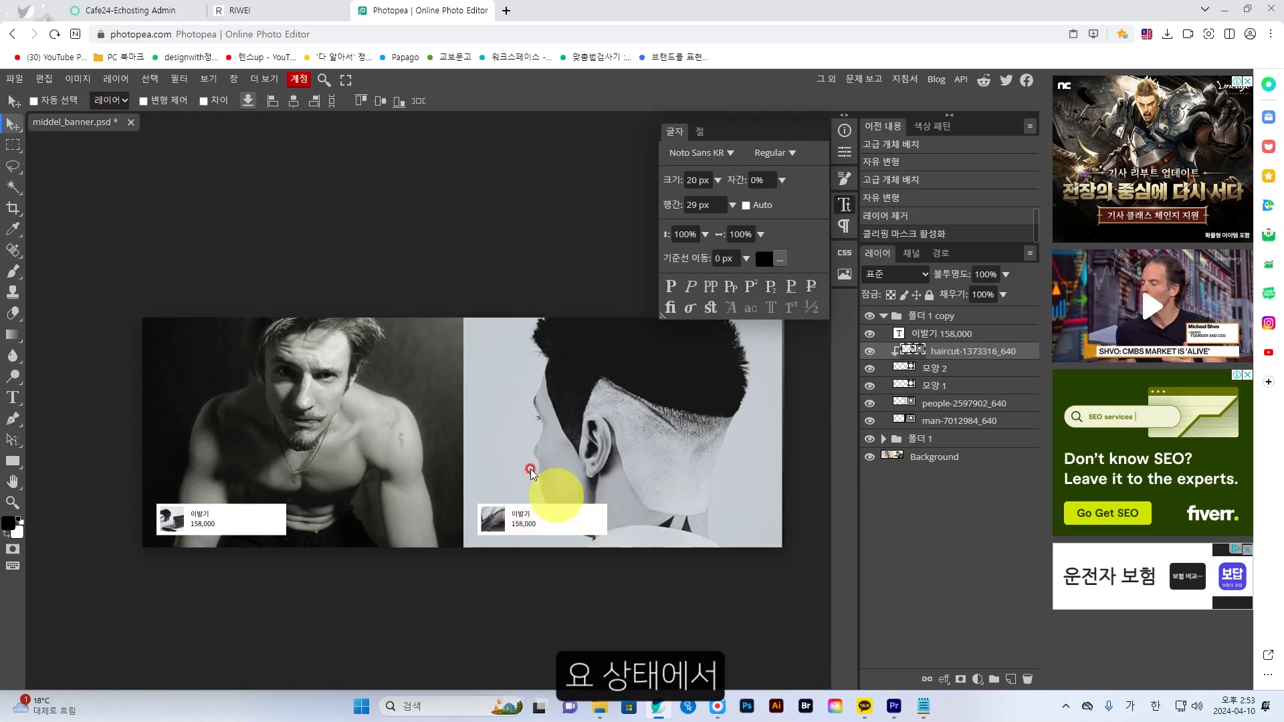
Free-transform the haircut-1373316_640 image to about 24.94% and position it over the thumbnail square in the right product label.
click(45, 79)
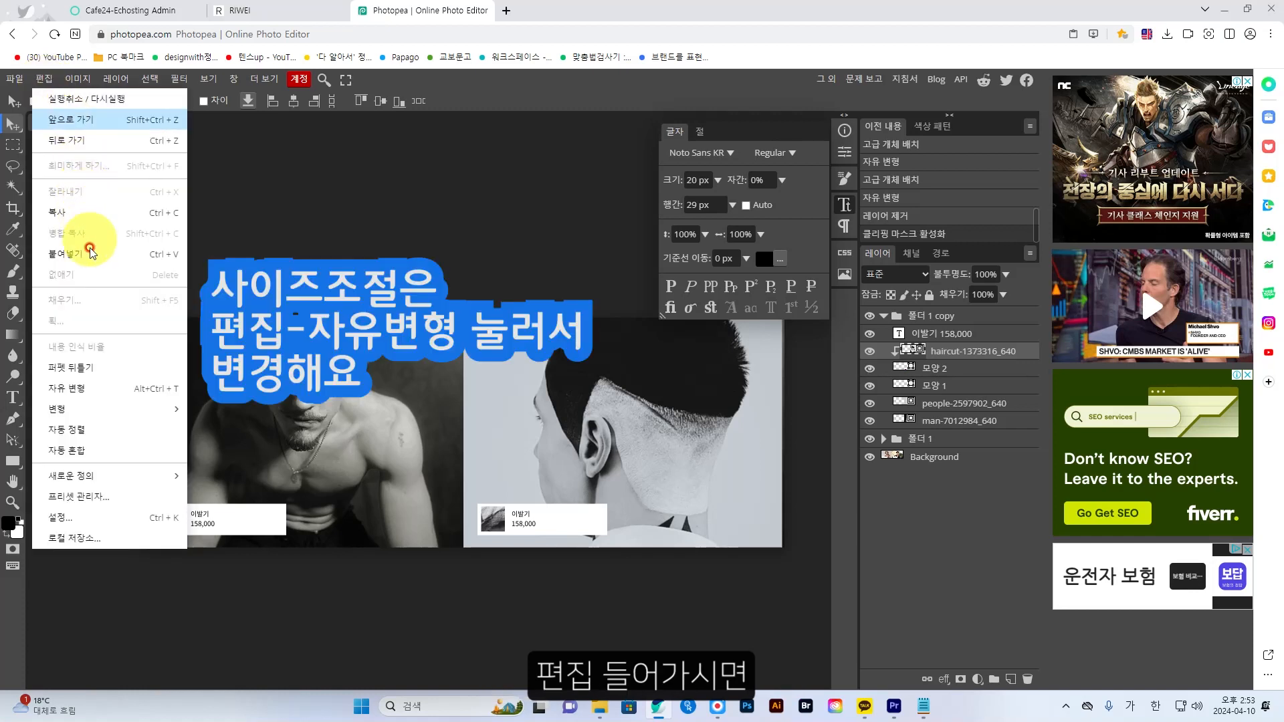
click(94, 393)
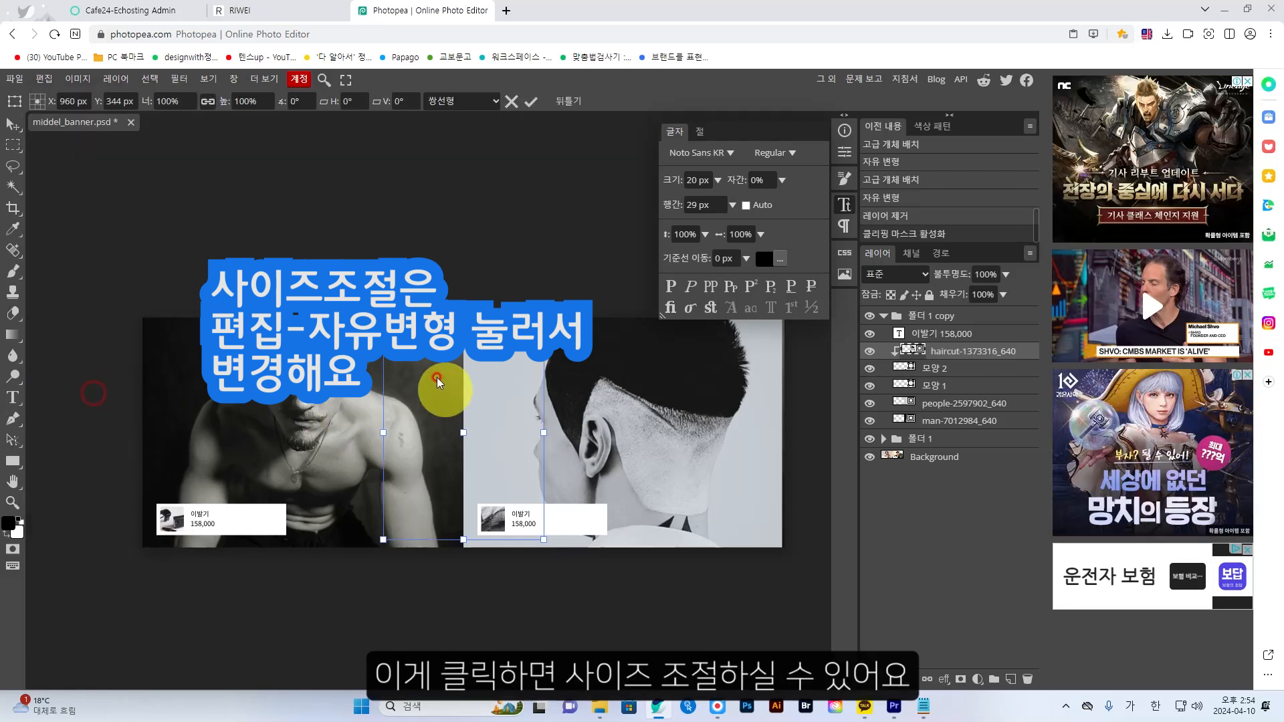
drag(383, 433, 482, 459)
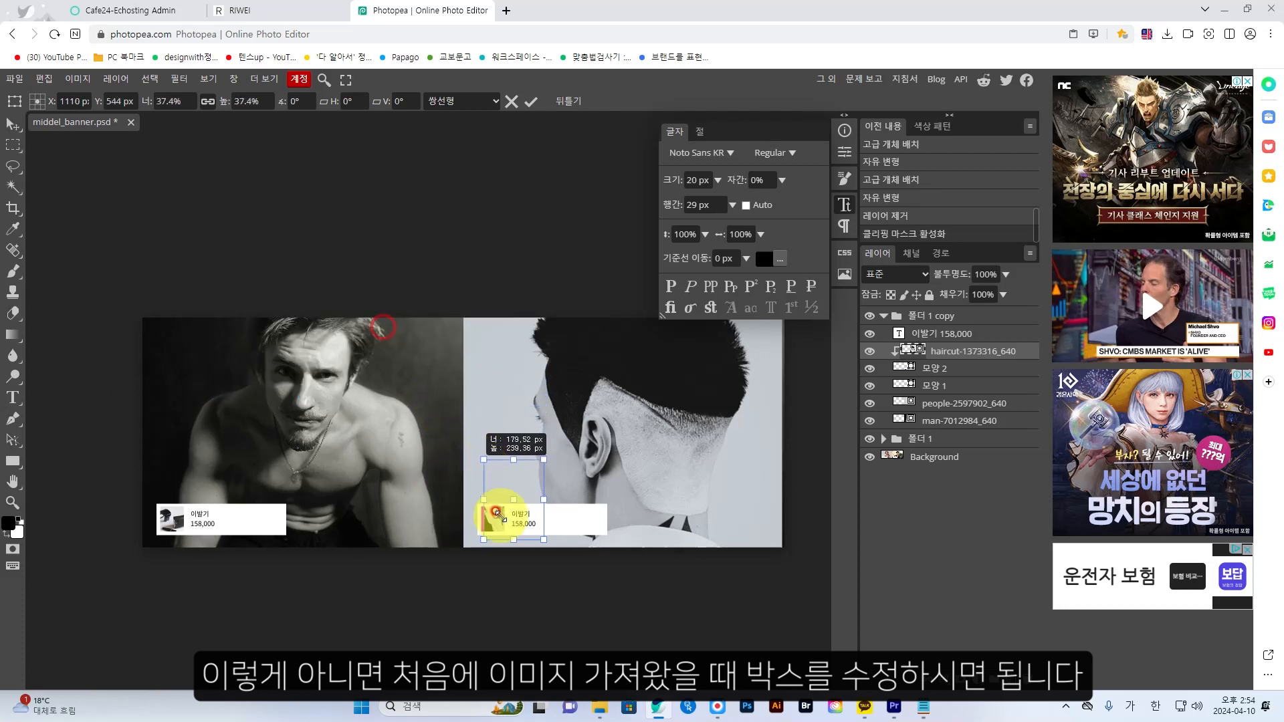
mouse_move(496, 517)
mouse_down()
mouse_move(522, 520)
mouse_move(510, 516)
mouse_up()
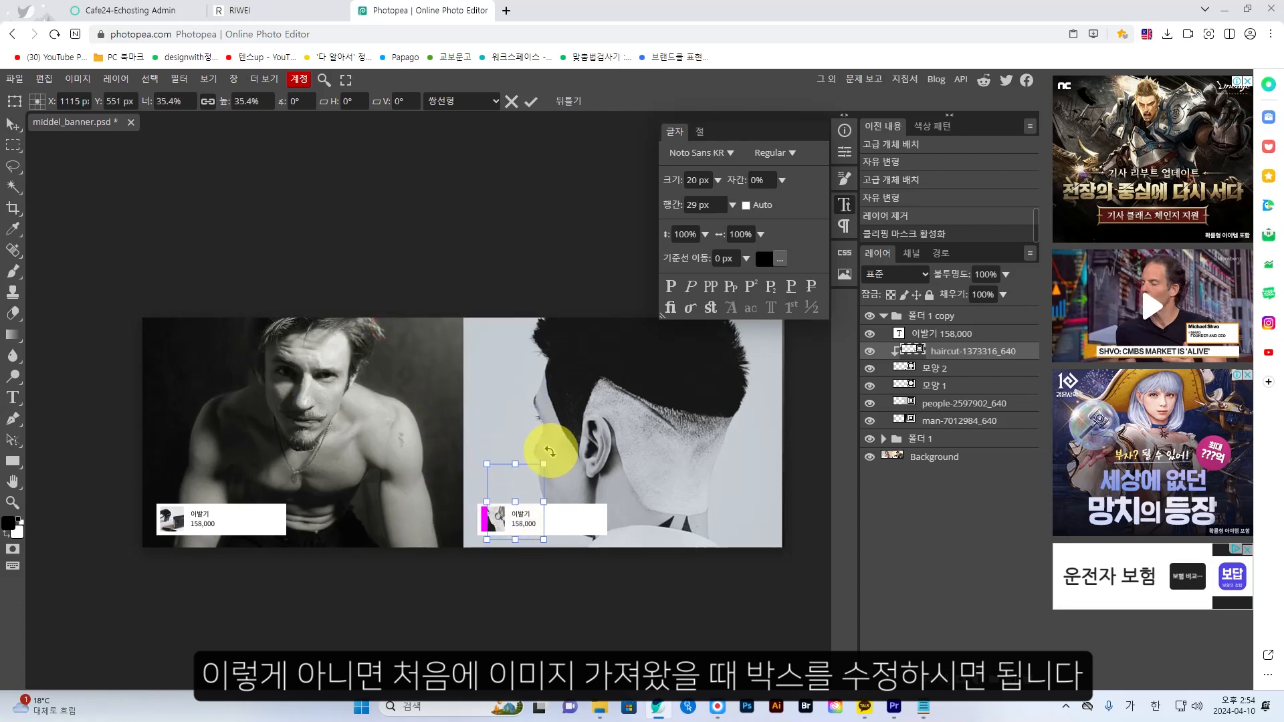
drag(539, 462, 489, 523)
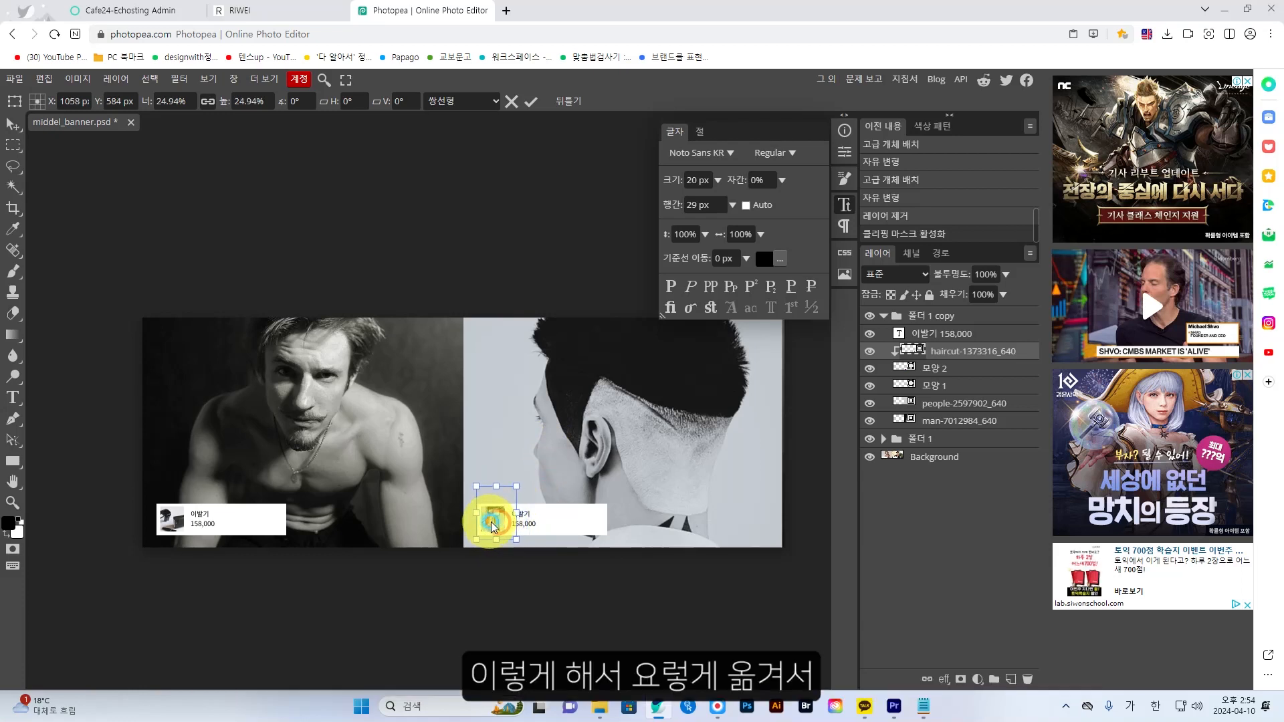
click(611, 481)
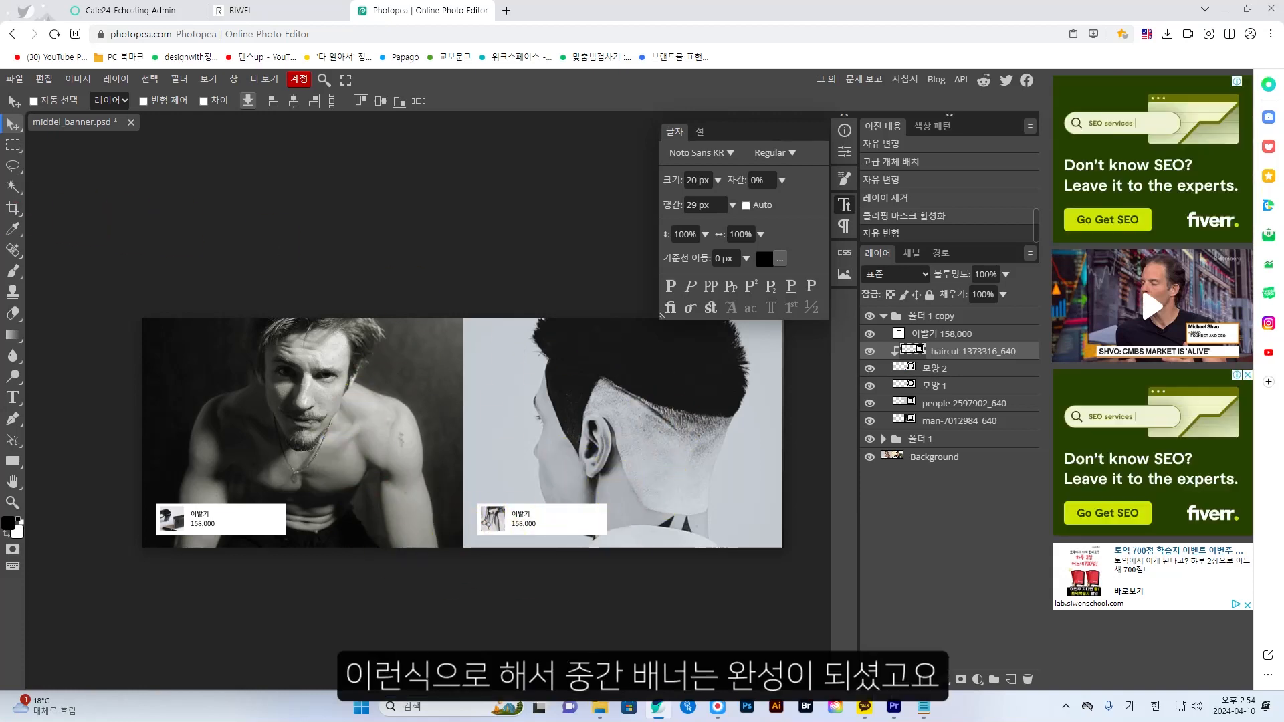
Export the banner as a JPG and save it as middel_banner in the 받은이미지만 folder.
click(15, 79)
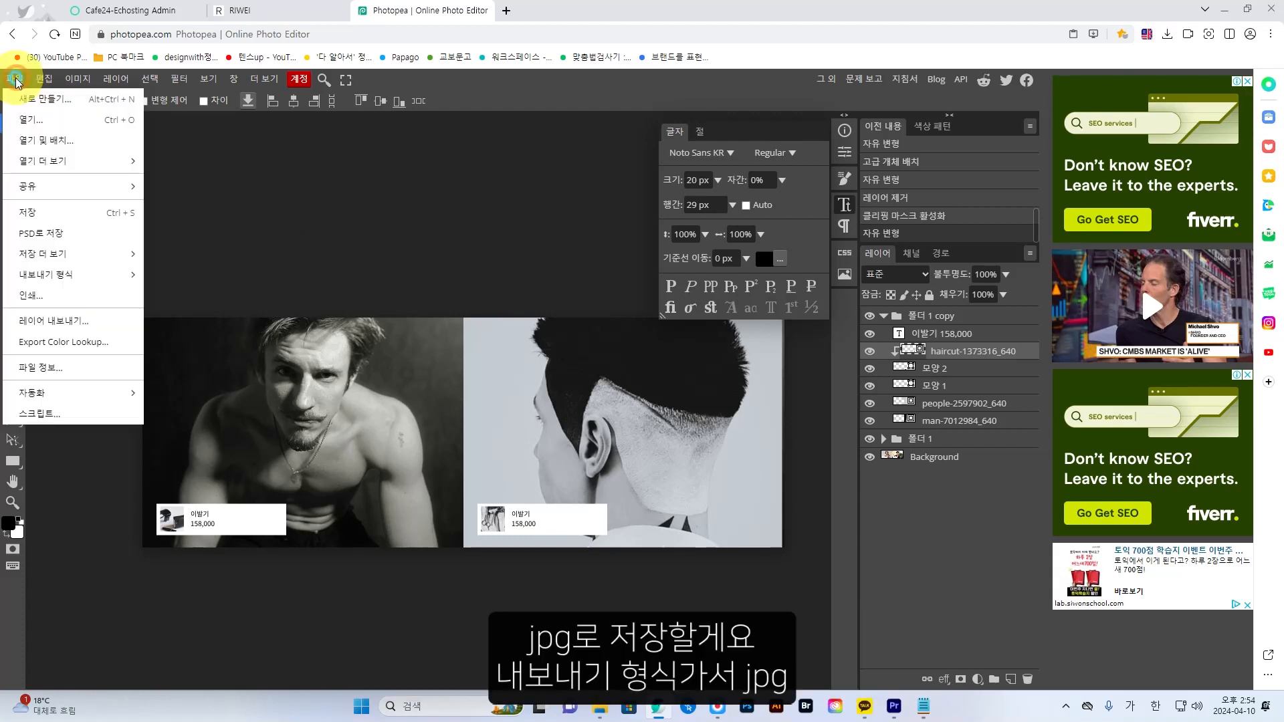
click(67, 276)
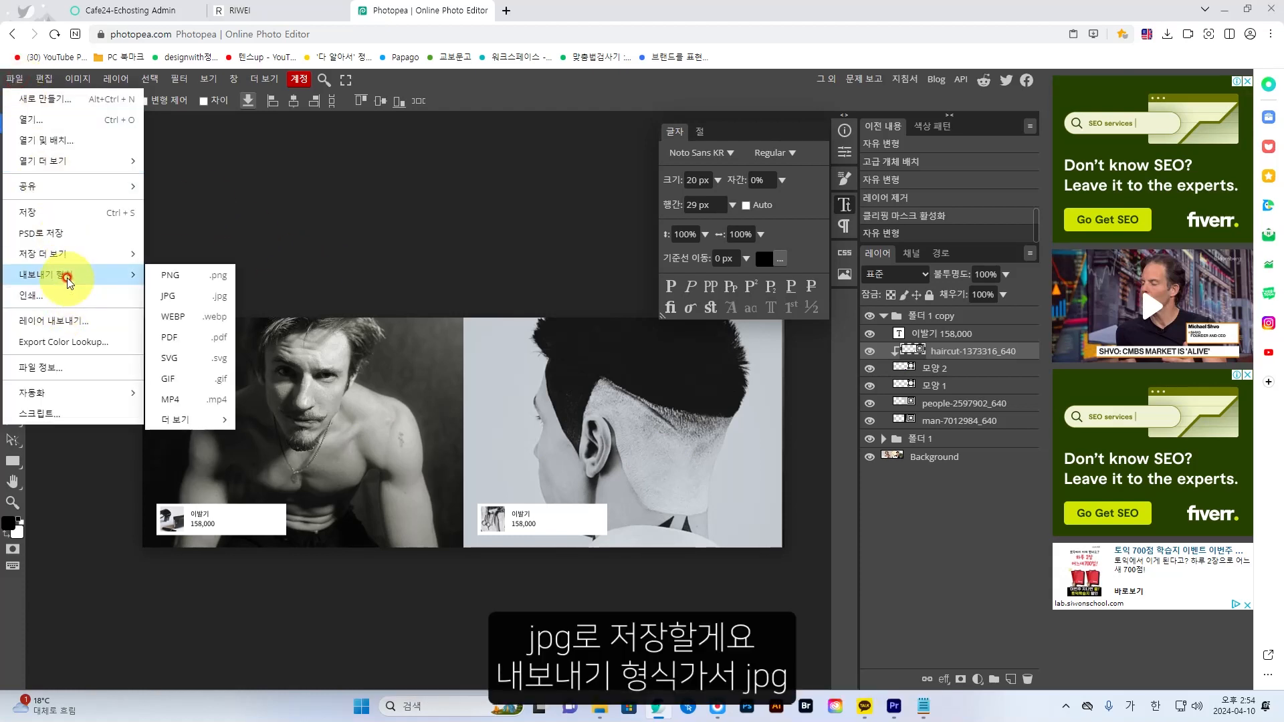
click(188, 296)
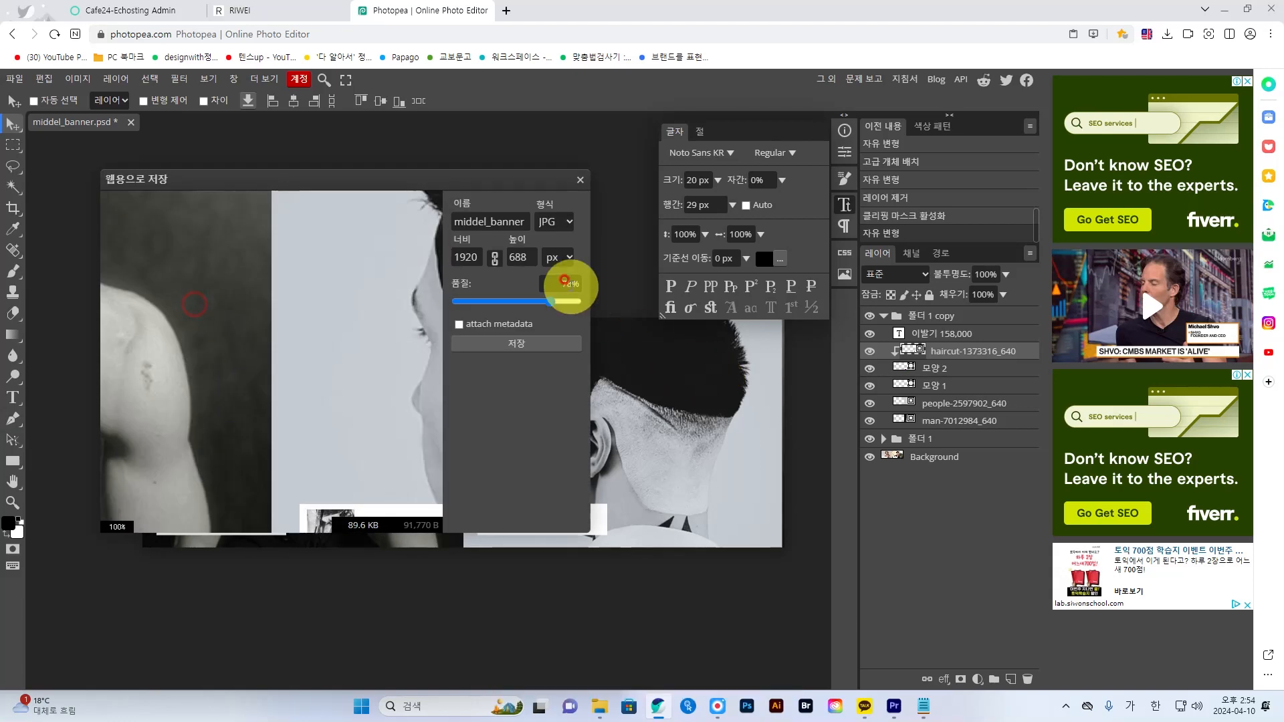
click(521, 353)
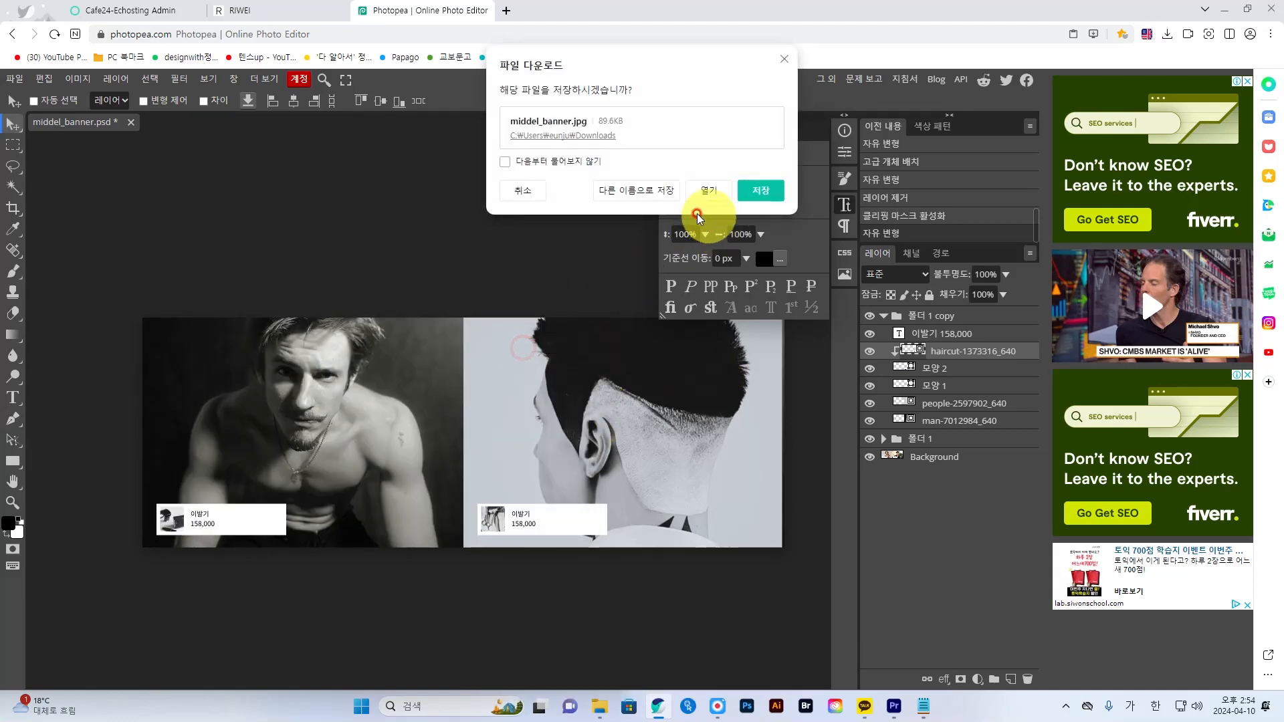
click(644, 191)
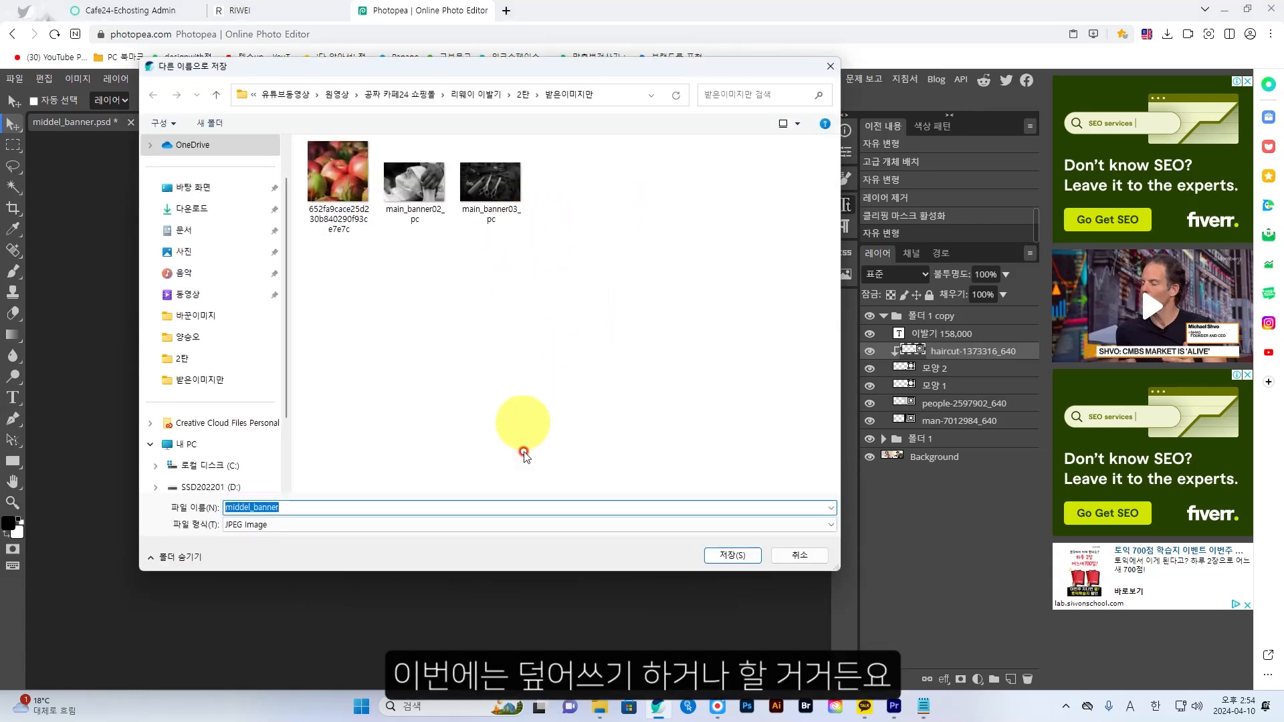
click(740, 560)
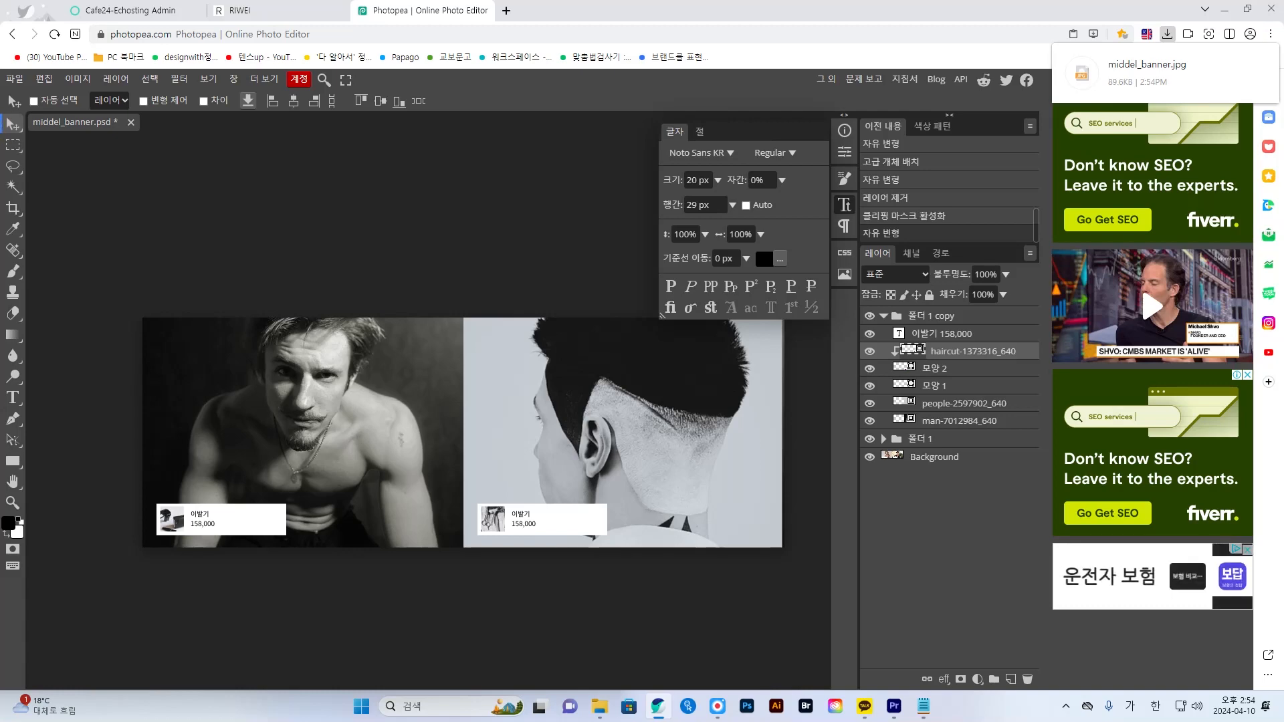
Switch to File Explorer and compare the PNG and JPG versions of middel_banner in the 받은이미지만 folder.
key(alt+Tab)
click(329, 562)
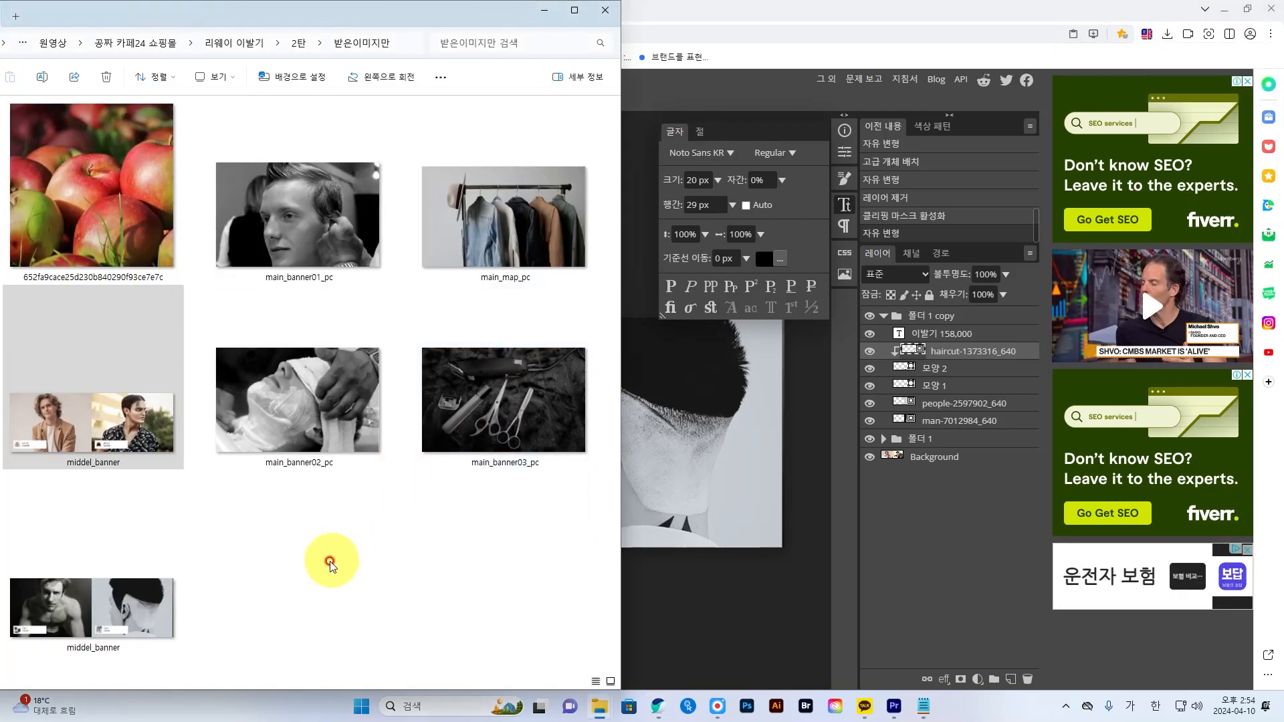
drag(375, 23, 470, 35)
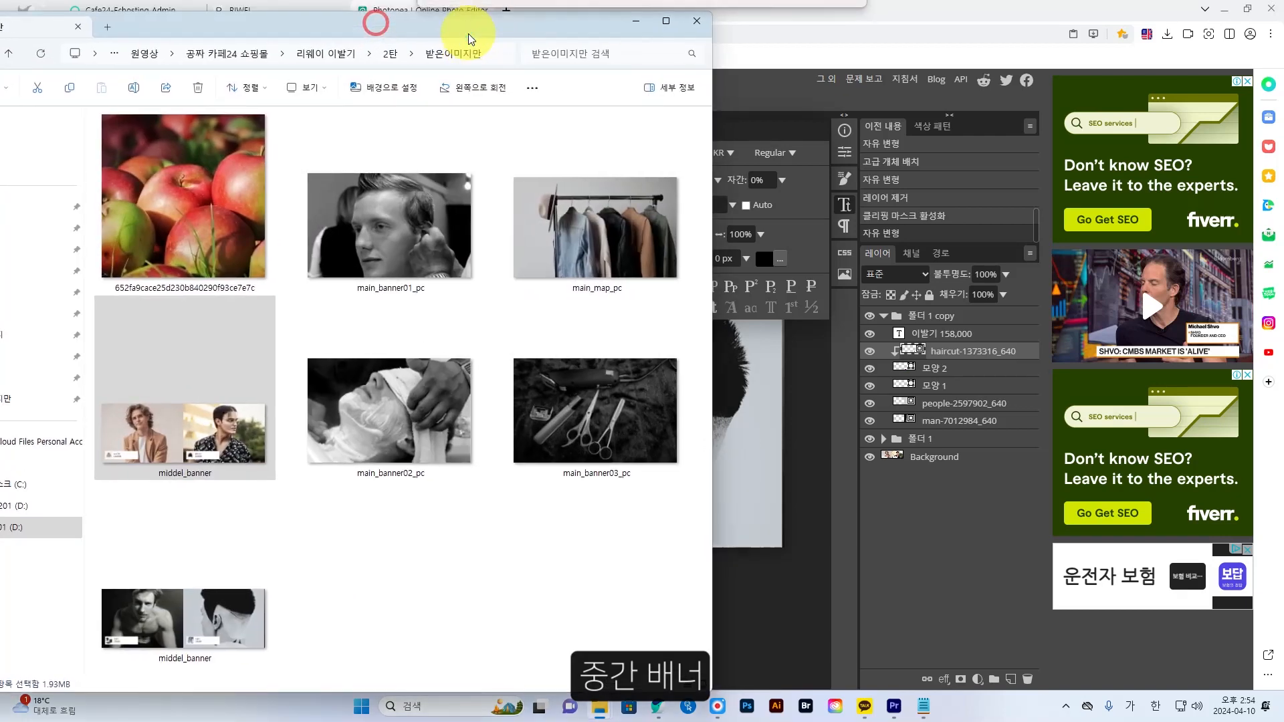
click(208, 453)
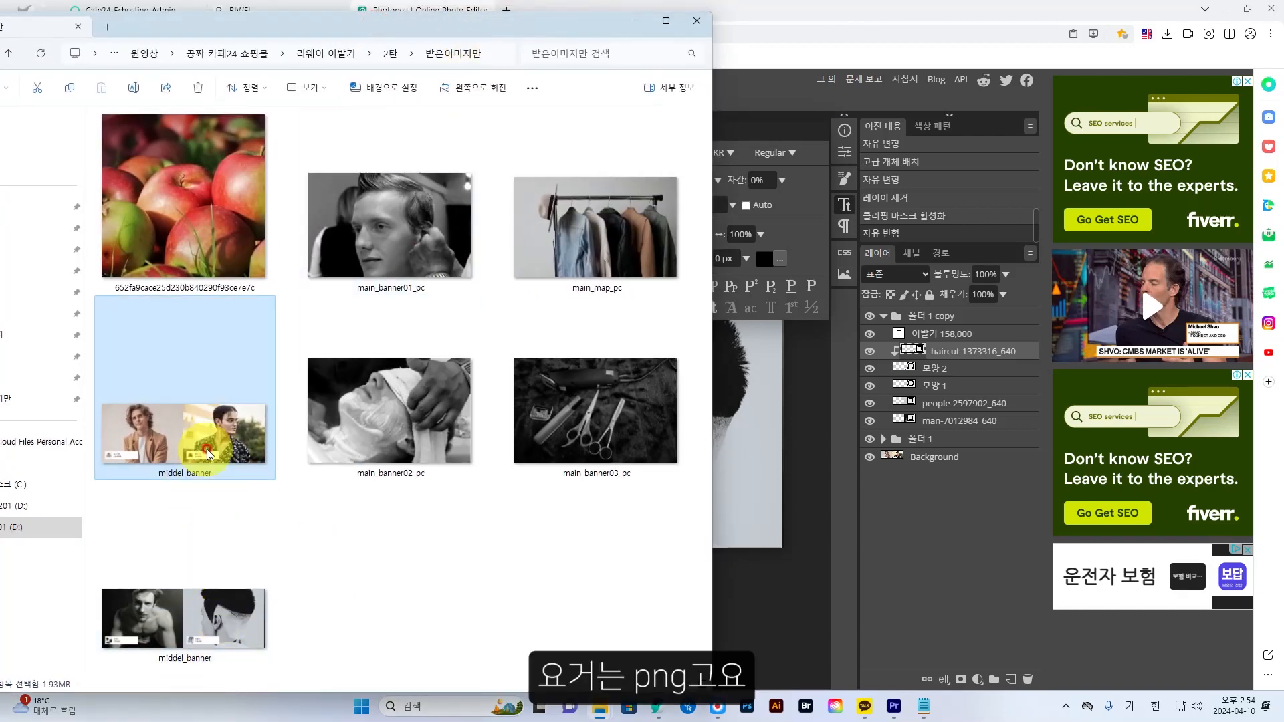
click(227, 617)
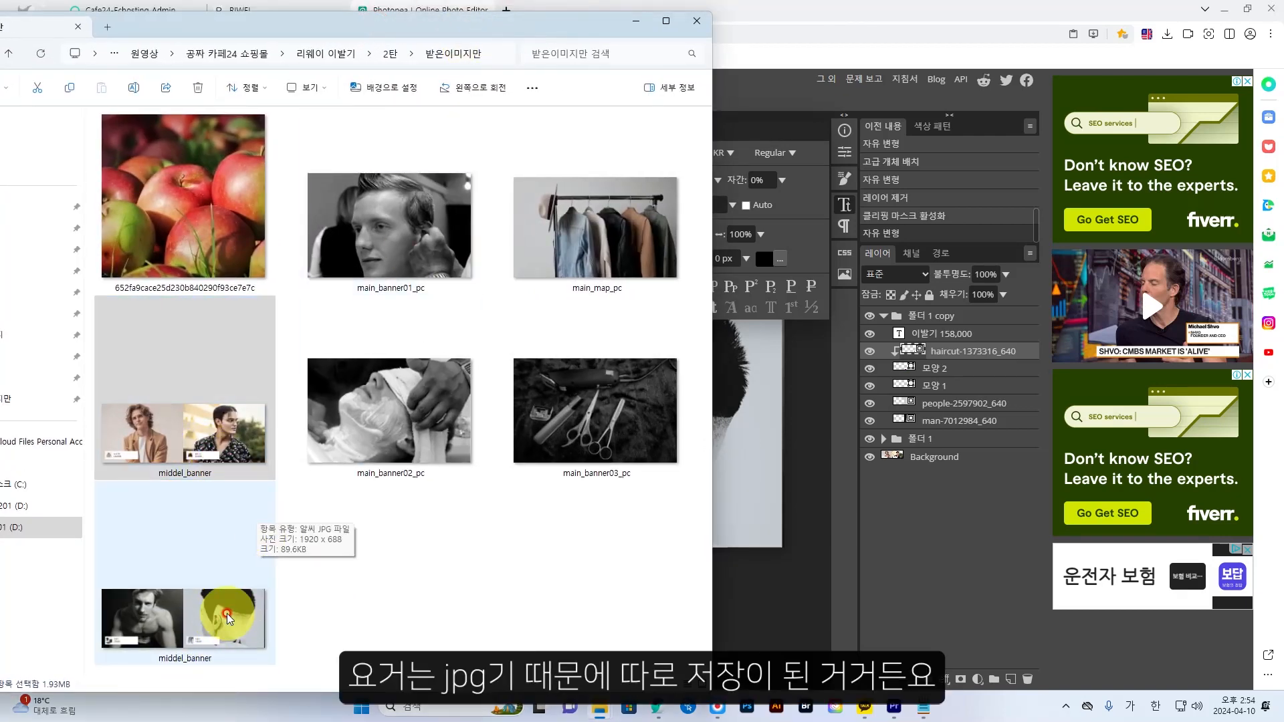
click(238, 433)
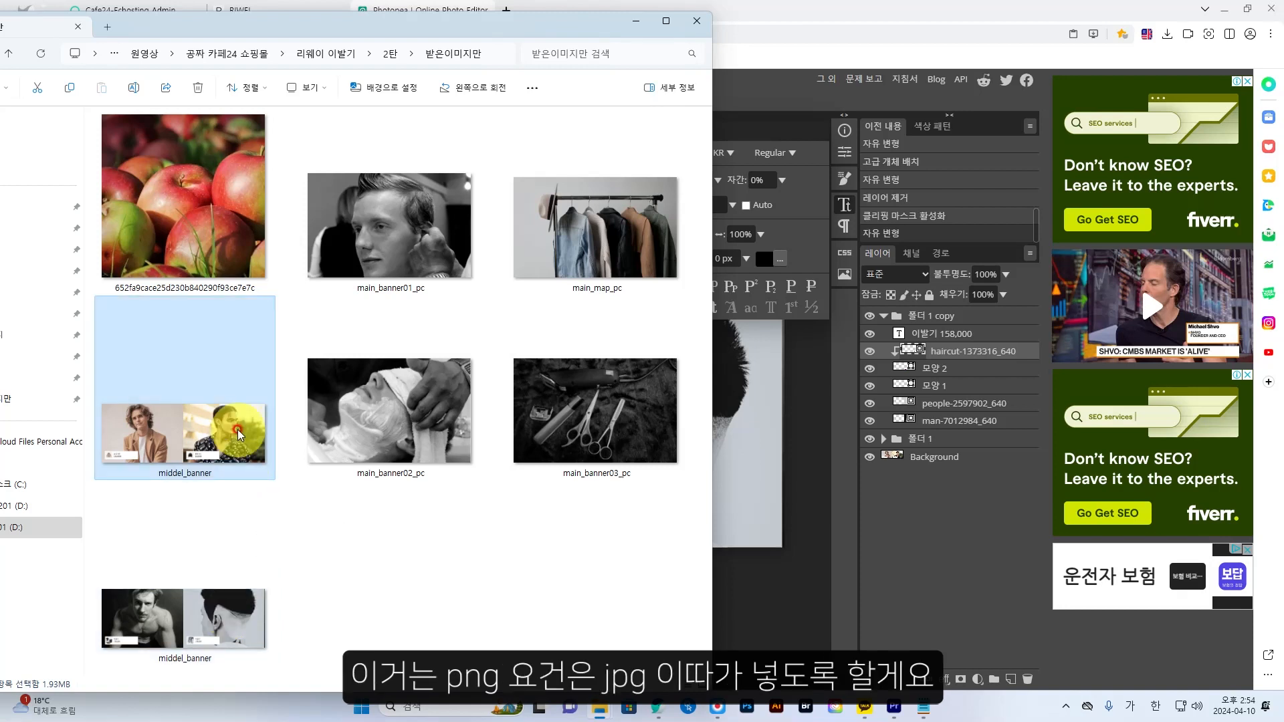
click(252, 614)
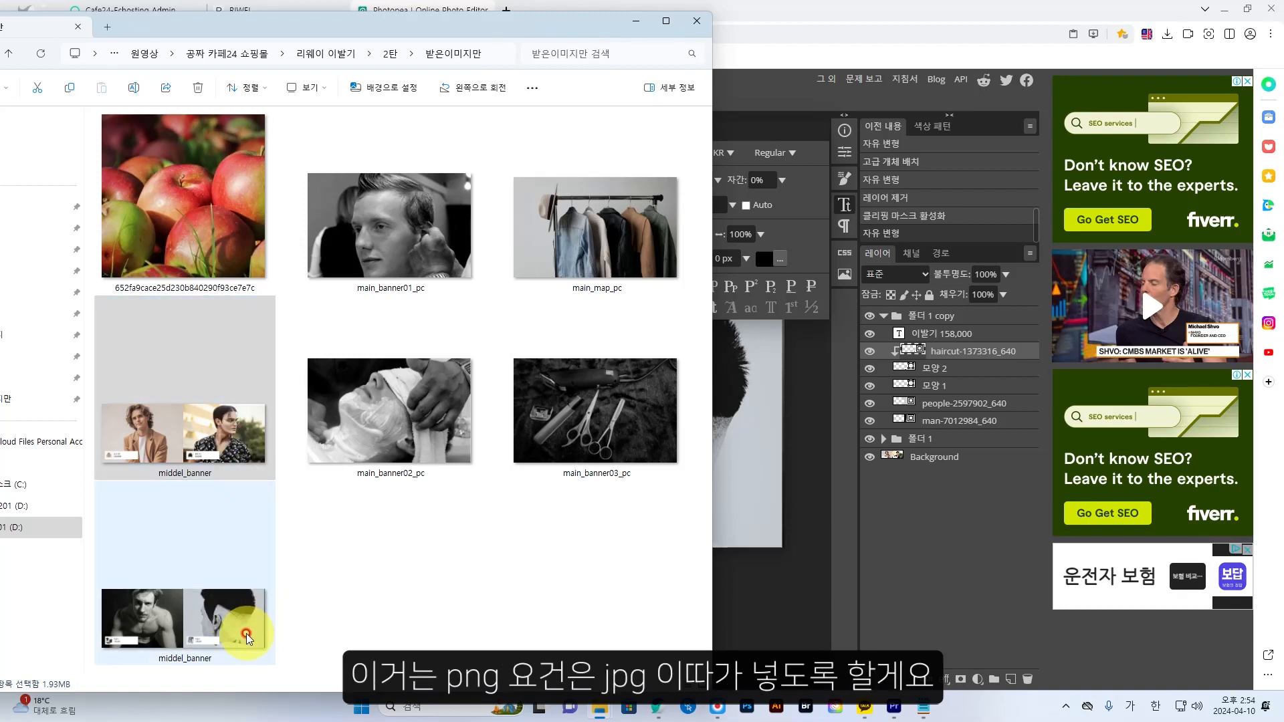
click(291, 605)
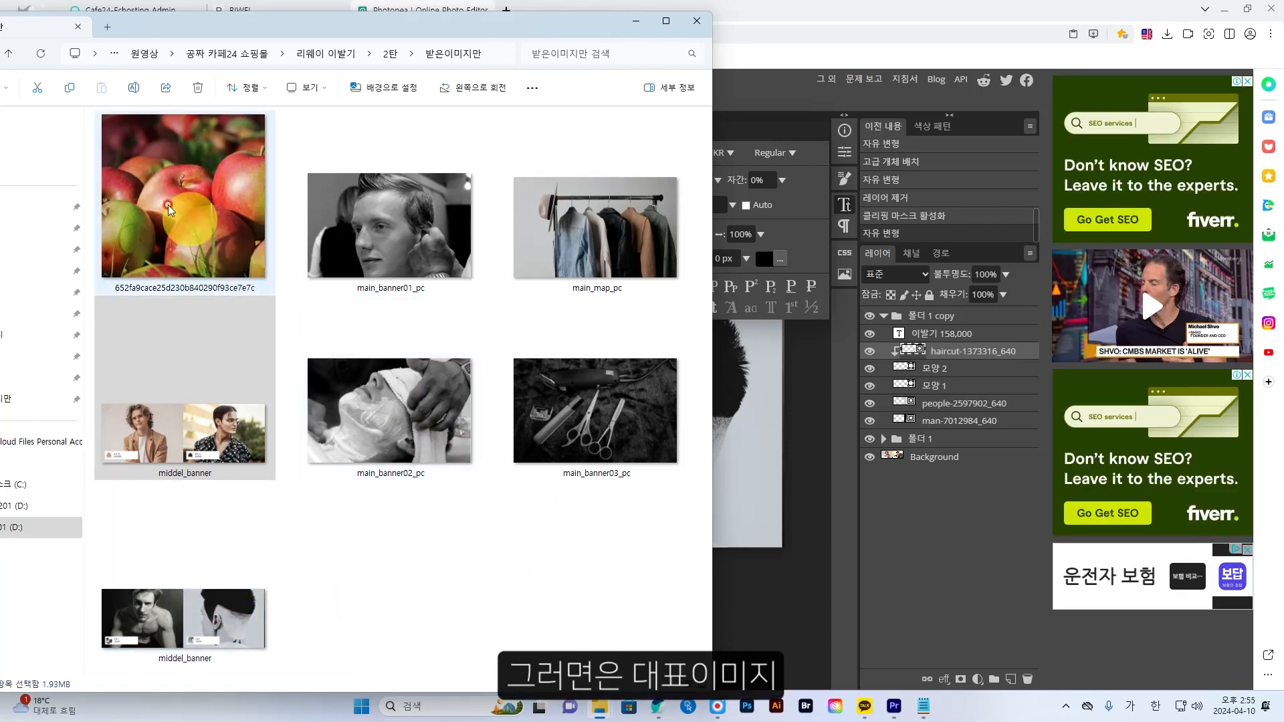
click(637, 22)
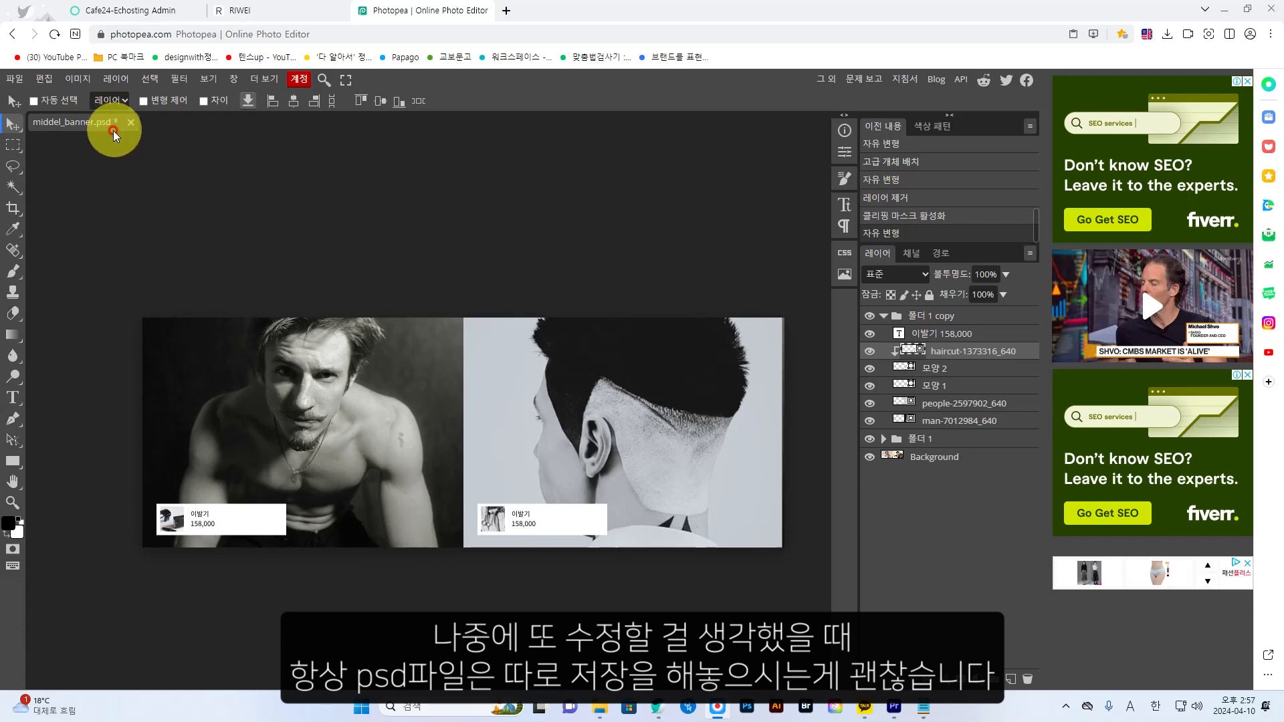
Save the banner as the PSD middel_banner in the 2탄 folder, replacing the existing file, and close the project.
click(14, 81)
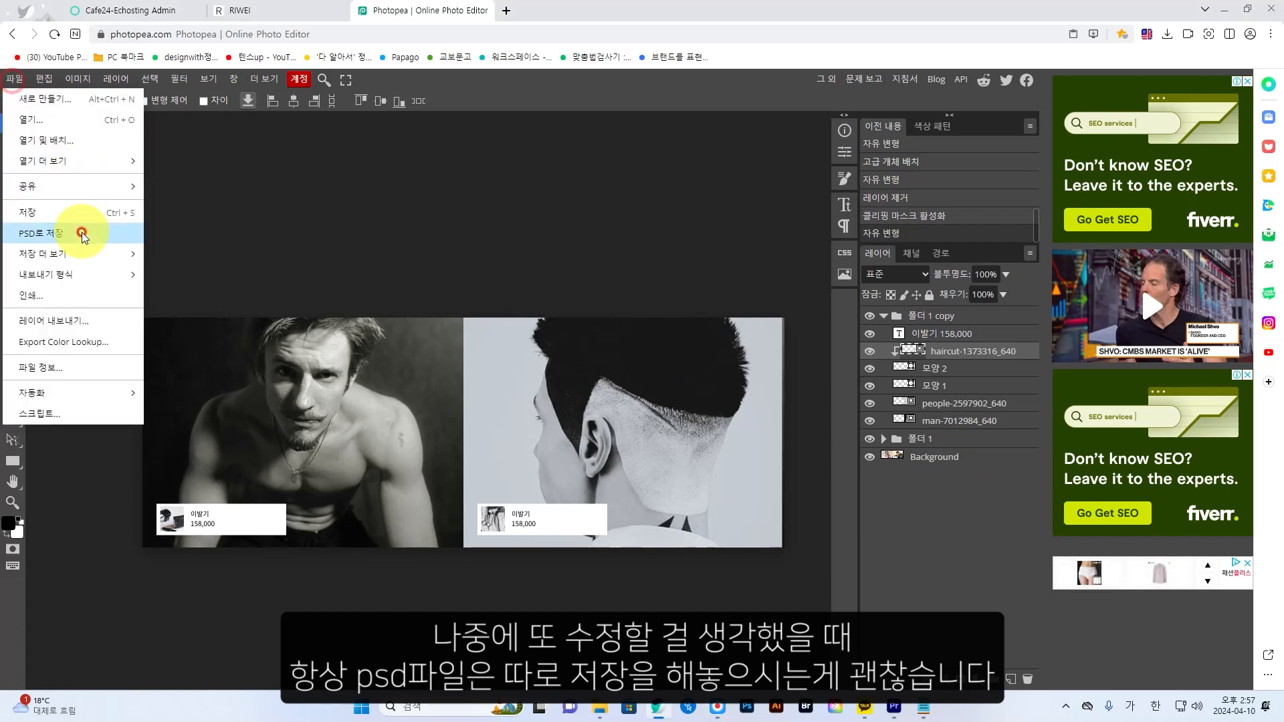
click(57, 241)
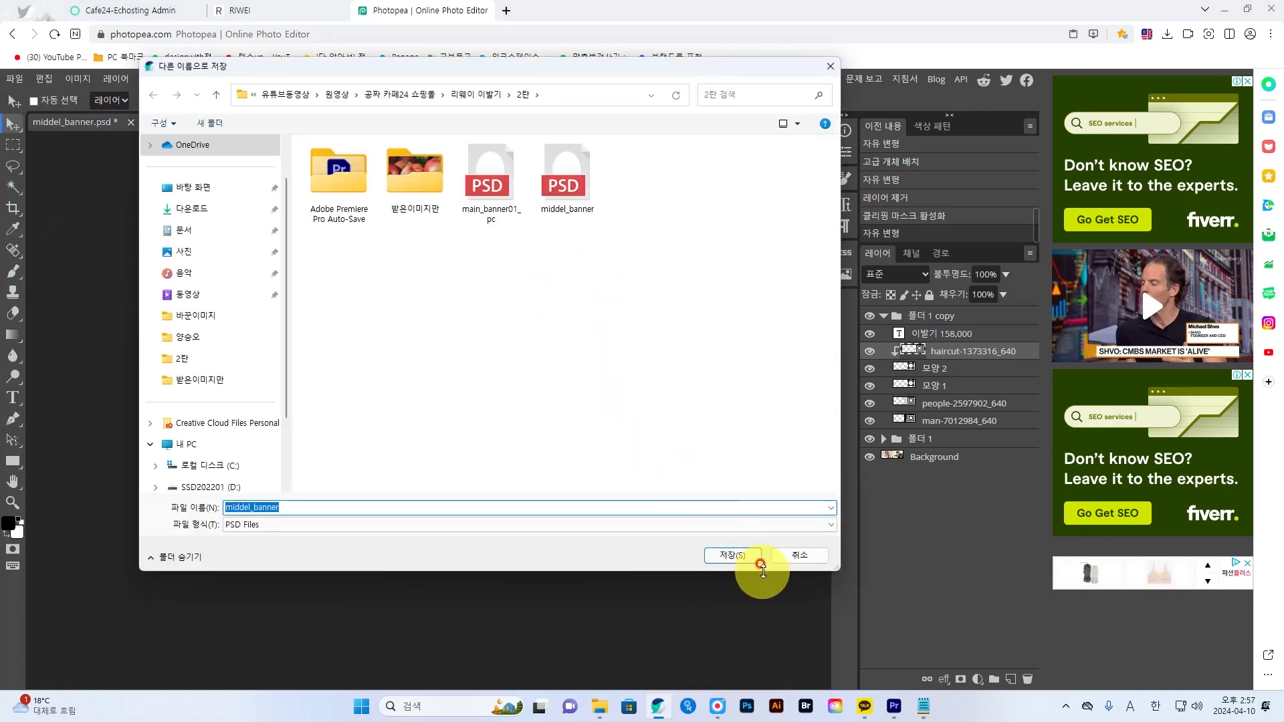
click(741, 555)
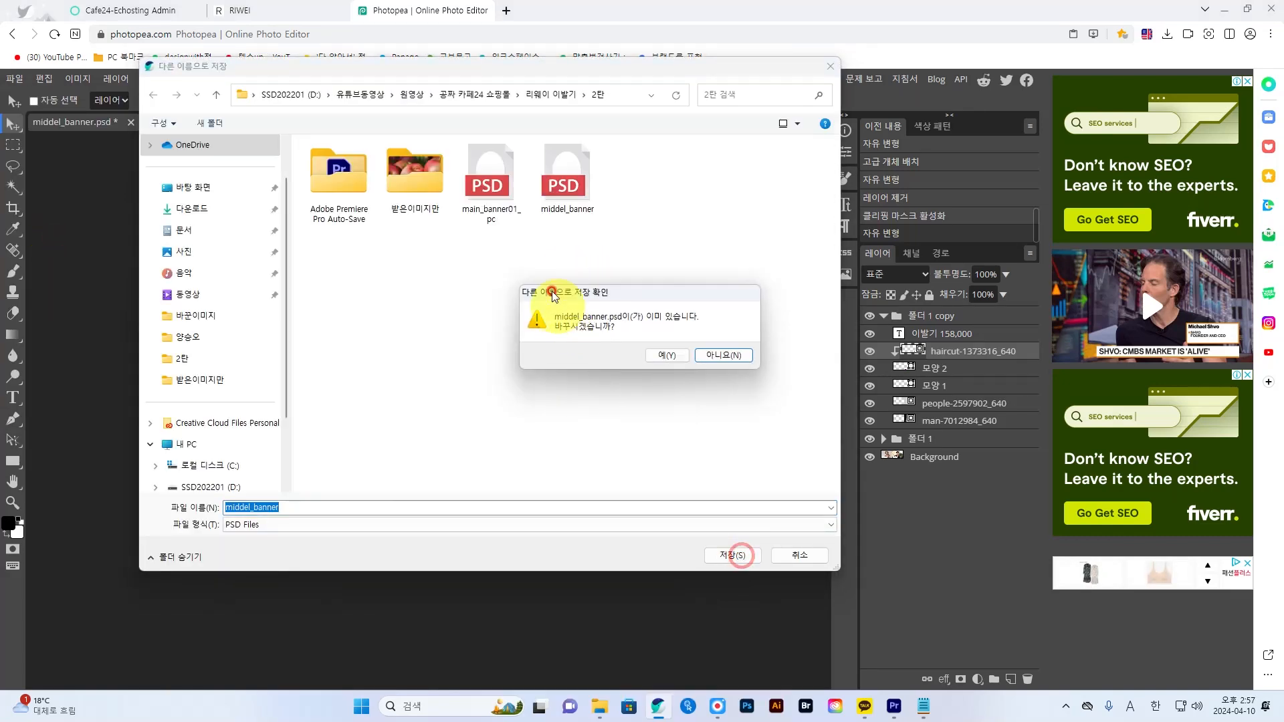
click(662, 350)
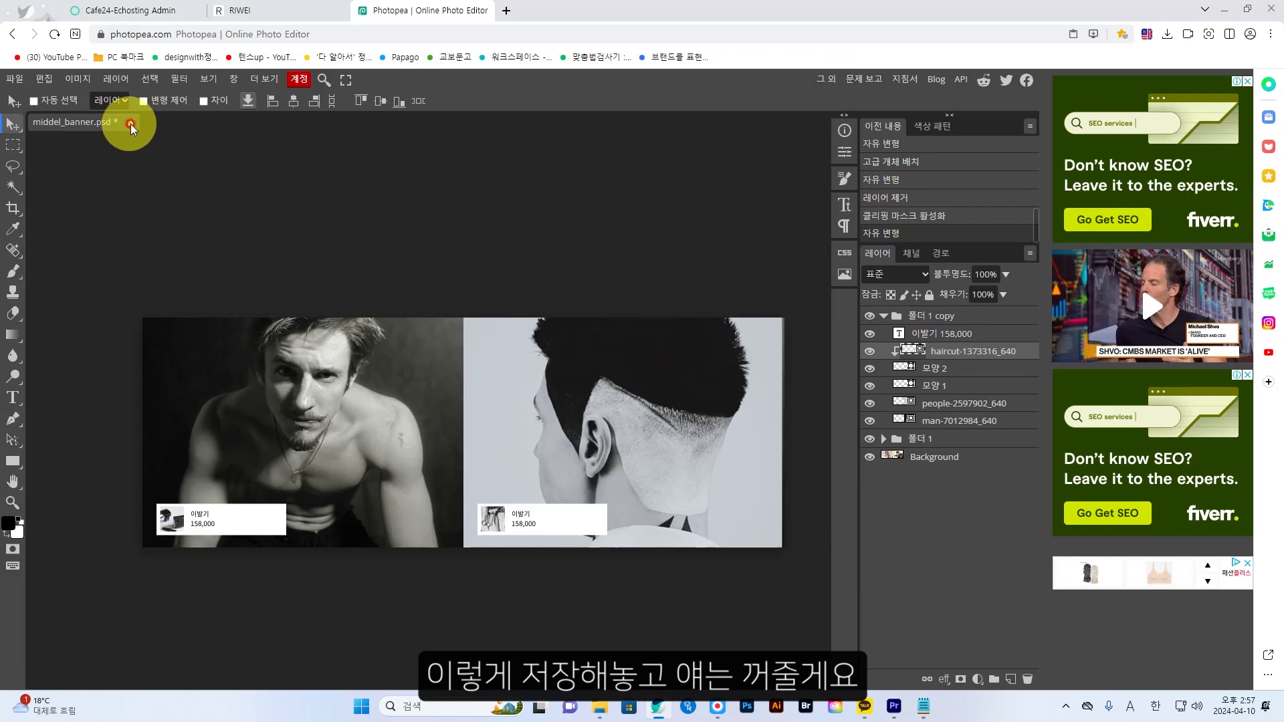
click(130, 123)
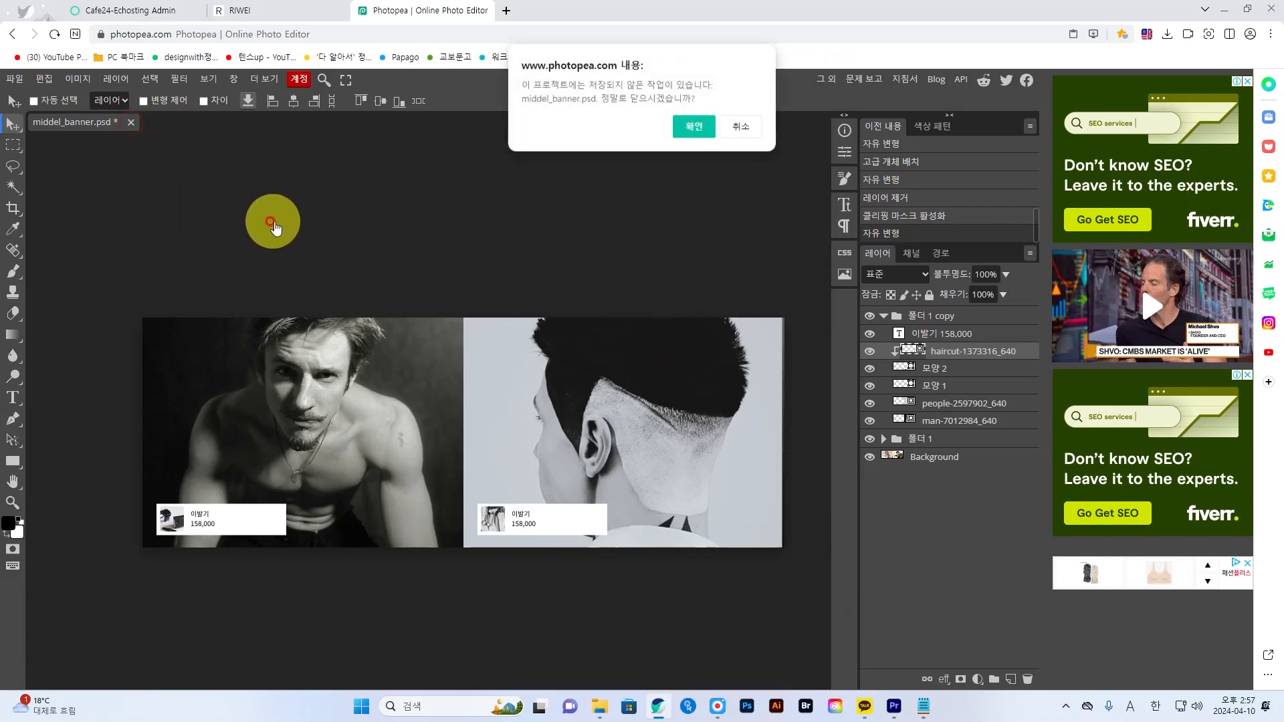
click(692, 128)
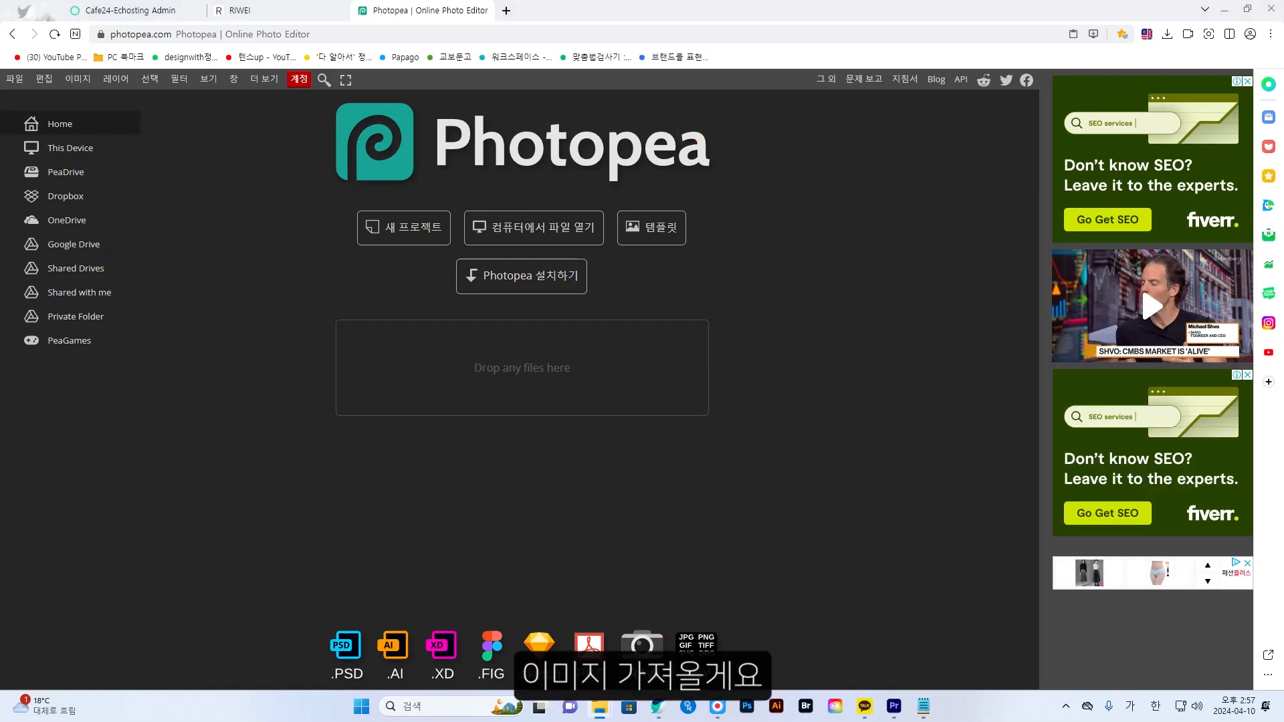
Open the apple image 652fa9cace25d230b840290f93ce7e7c and place 상품1.psd above it, enlarged to cover the whole square canvas.
drag(492, 395, 495, 396)
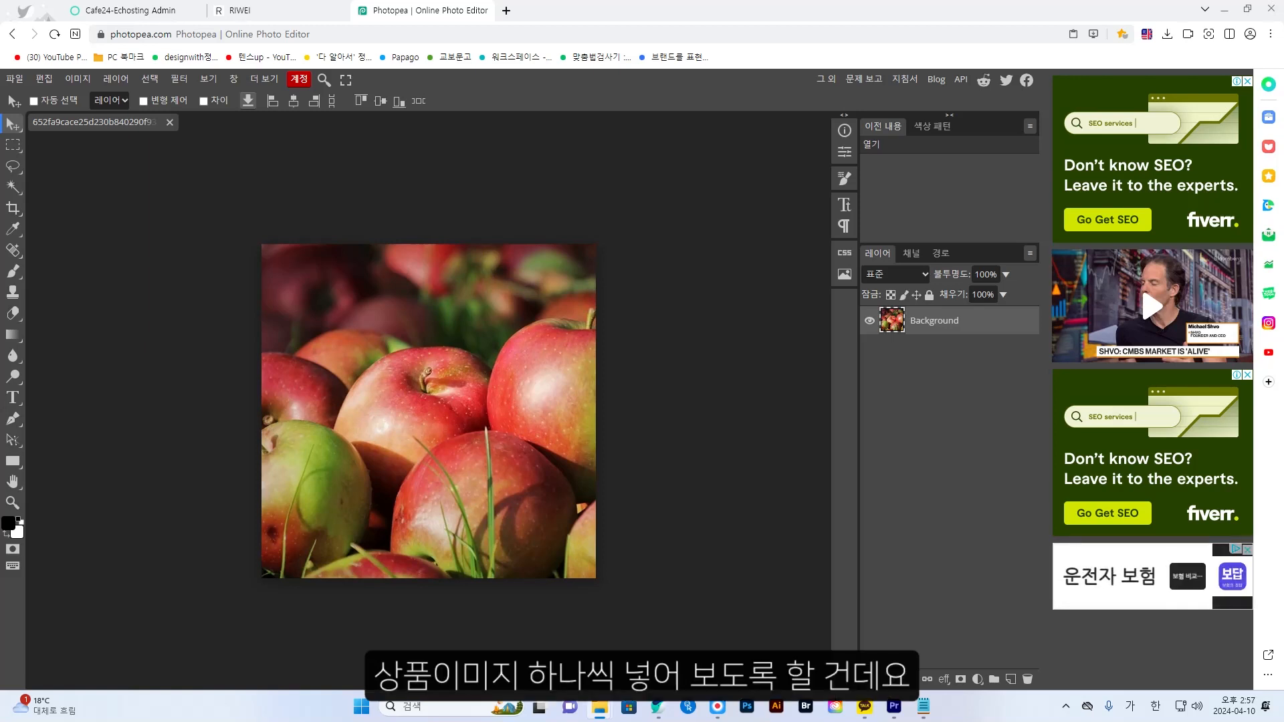
drag(58, 432, 391, 411)
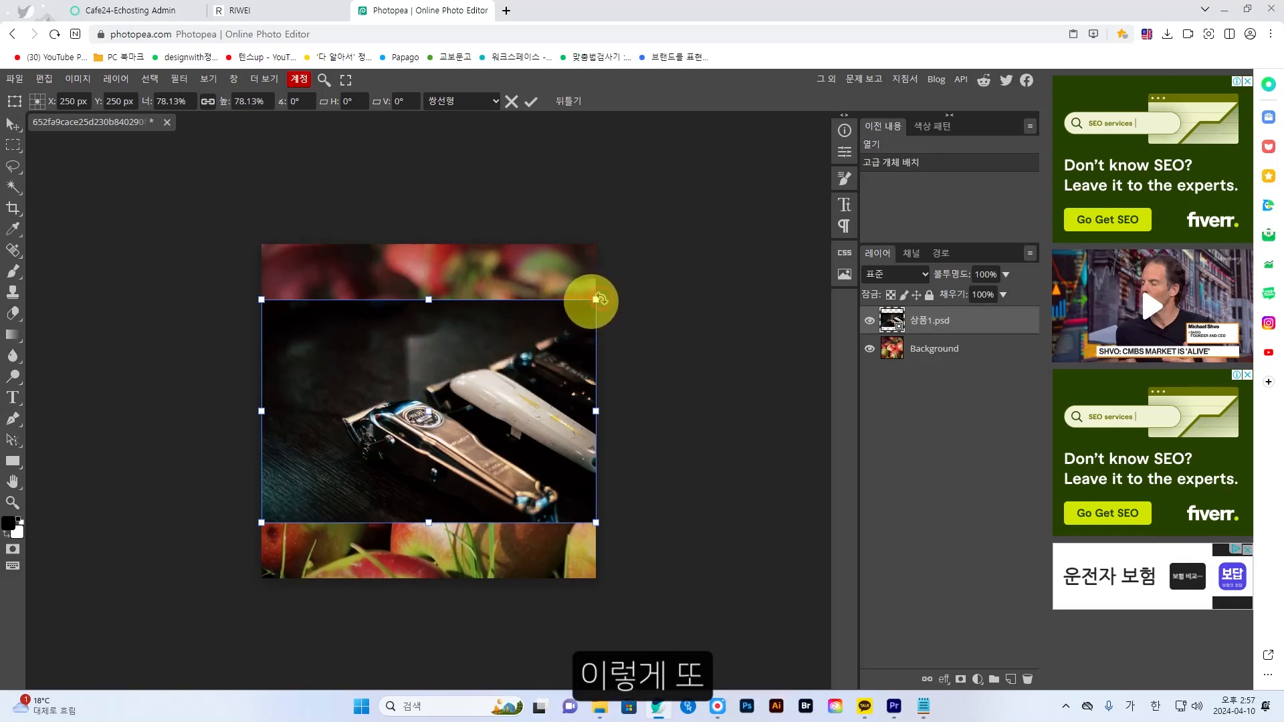
drag(428, 298, 424, 218)
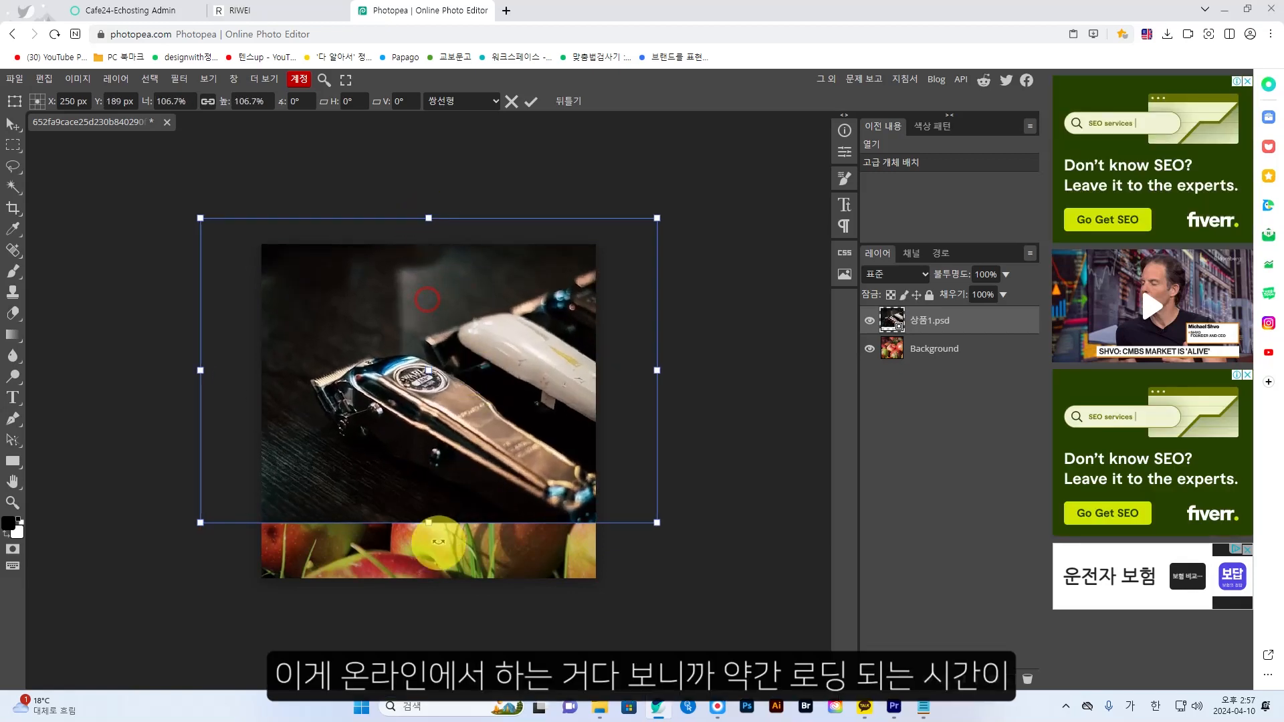
drag(429, 521, 423, 592)
click(542, 151)
click(528, 103)
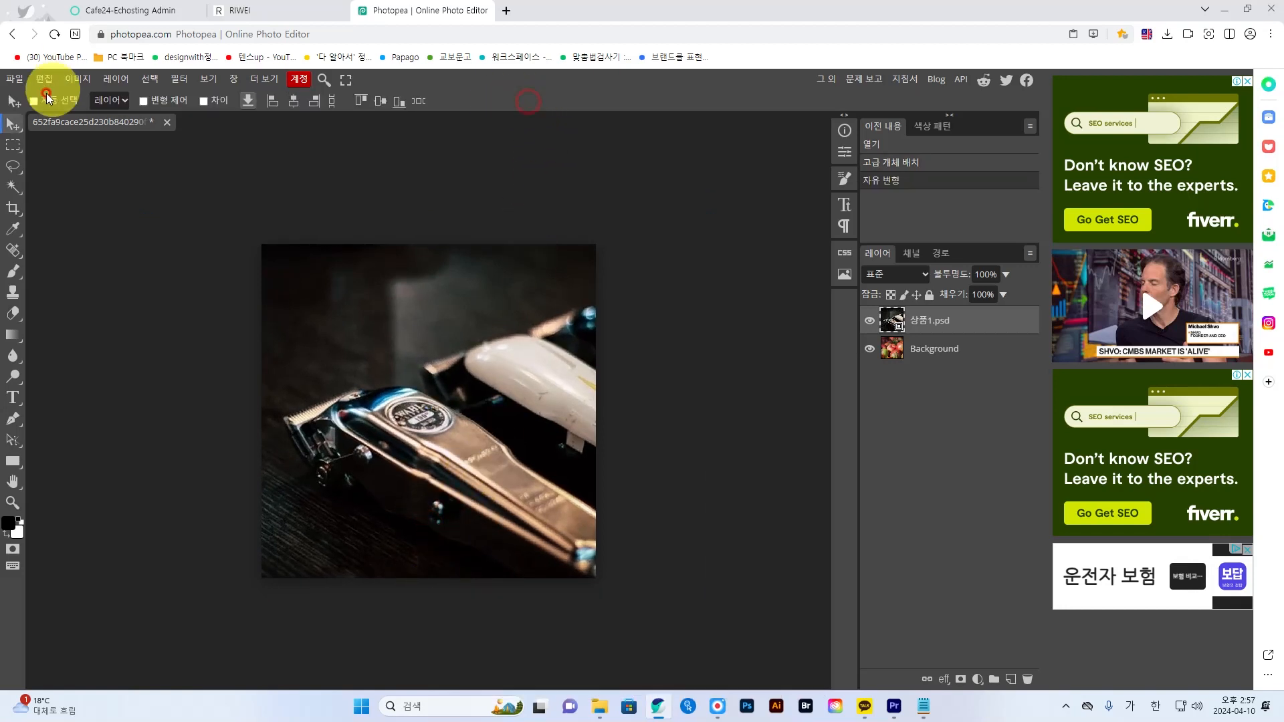
Export the hair clipper image as a 500 × 500 px JPG named 상품1 in the 받은이미지만 folder.
click(14, 80)
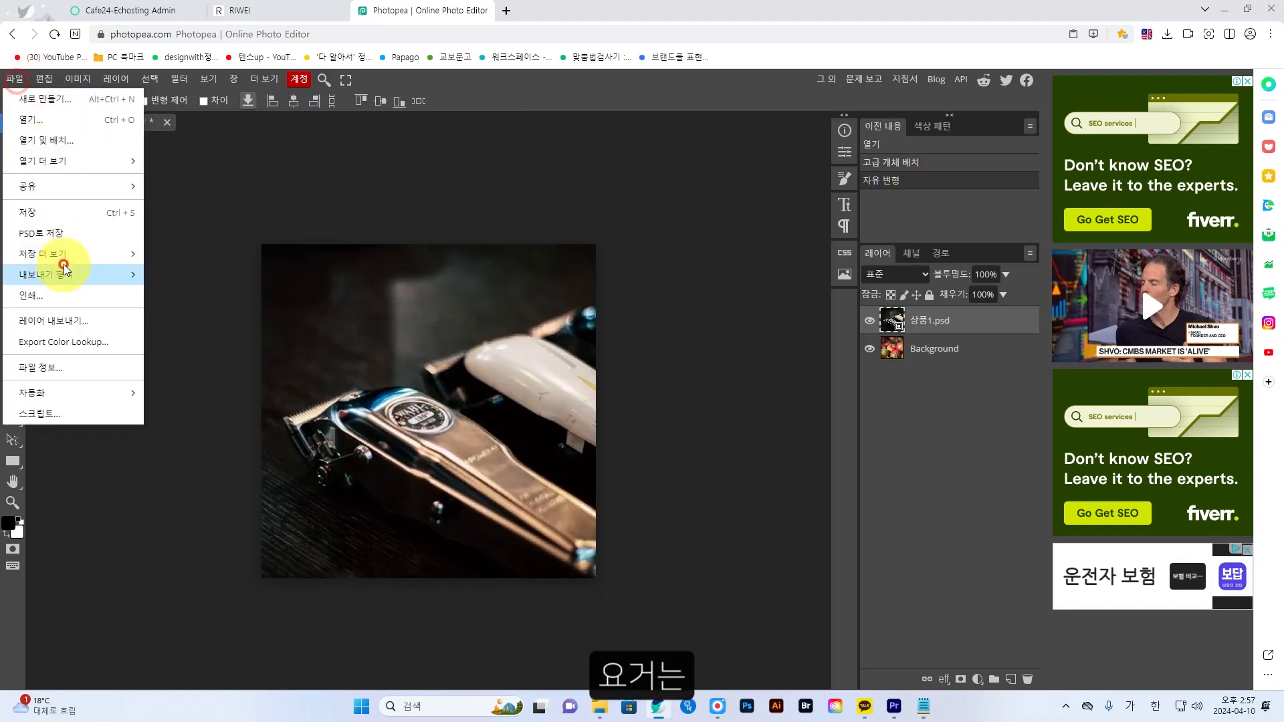
mouse_move(63, 274)
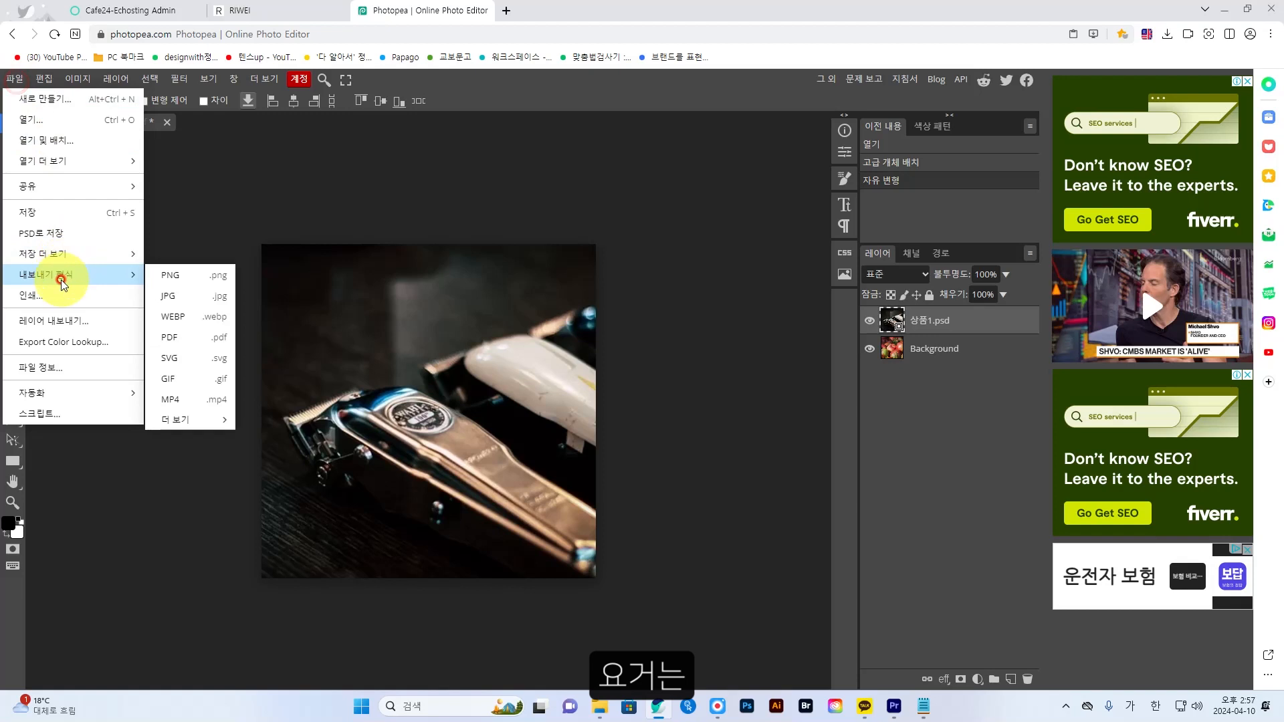
click(171, 297)
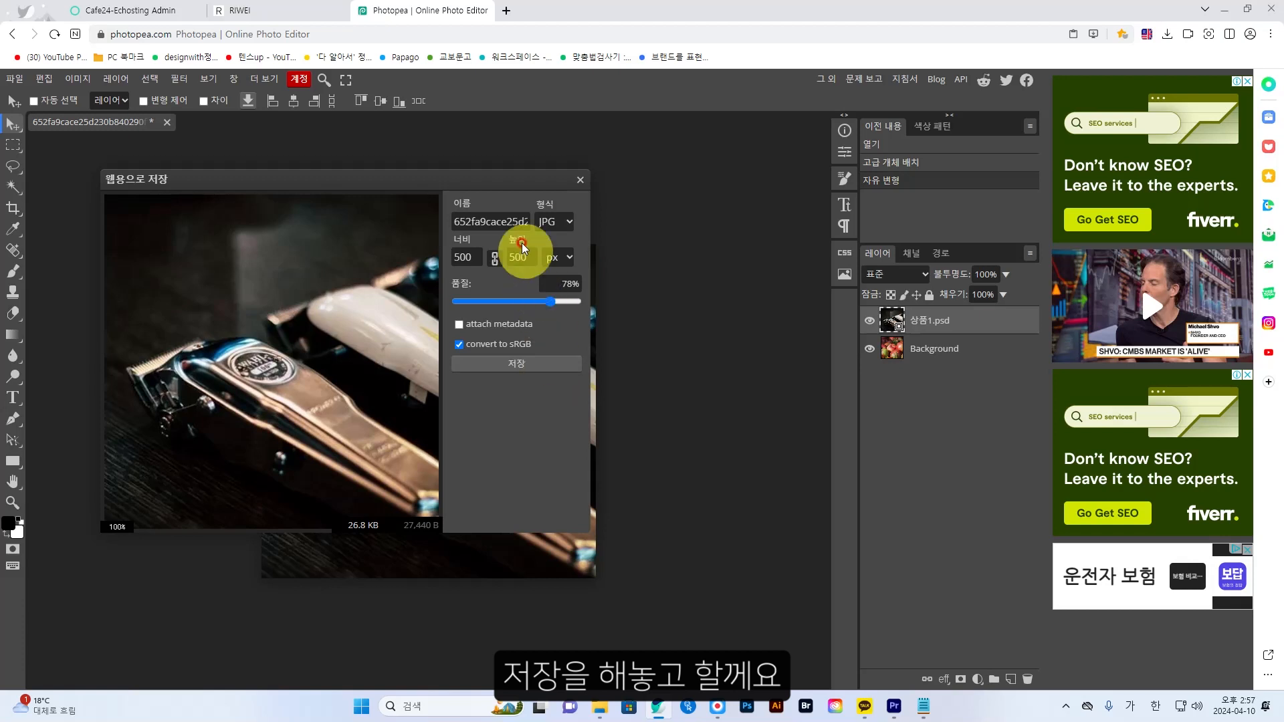
click(507, 222)
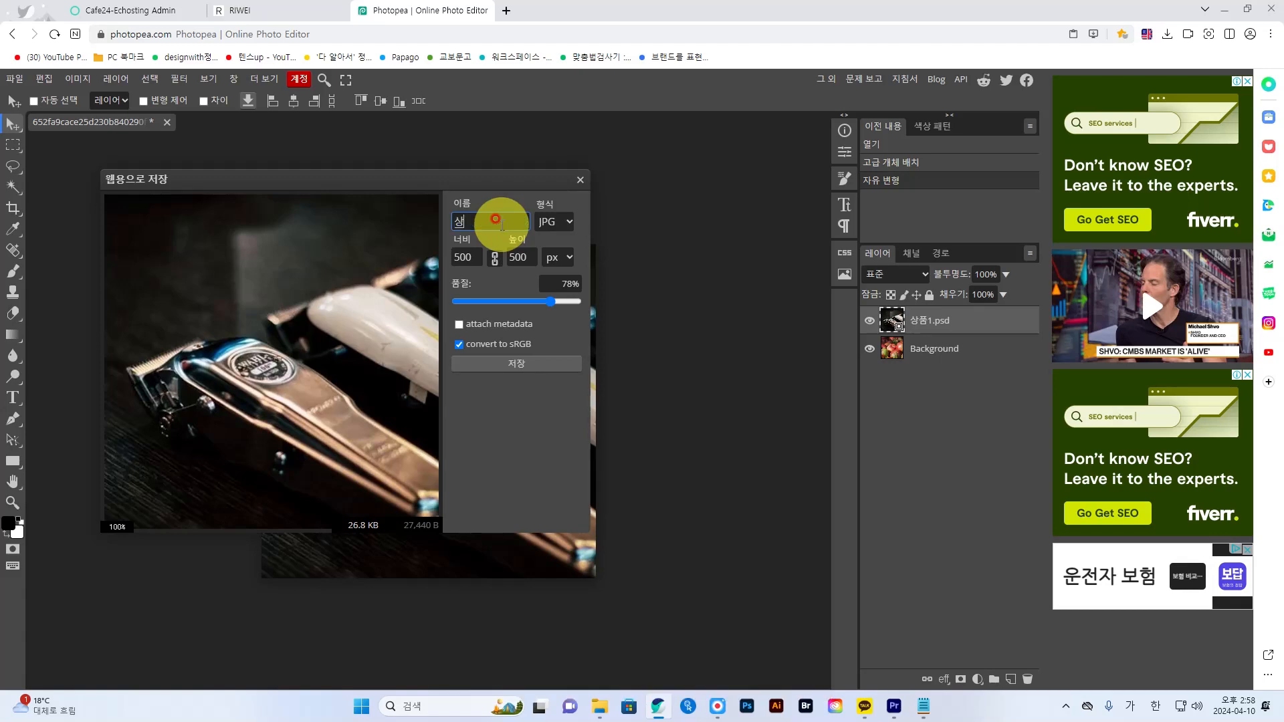
text(1)
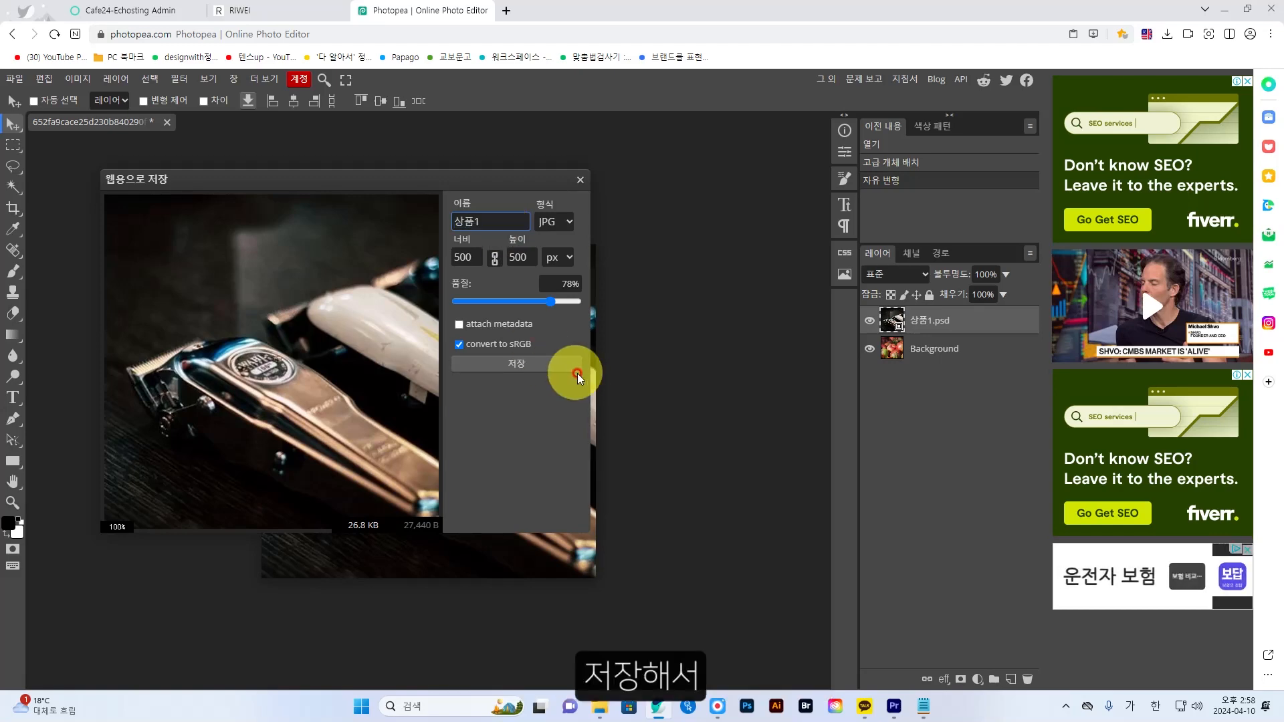
click(555, 367)
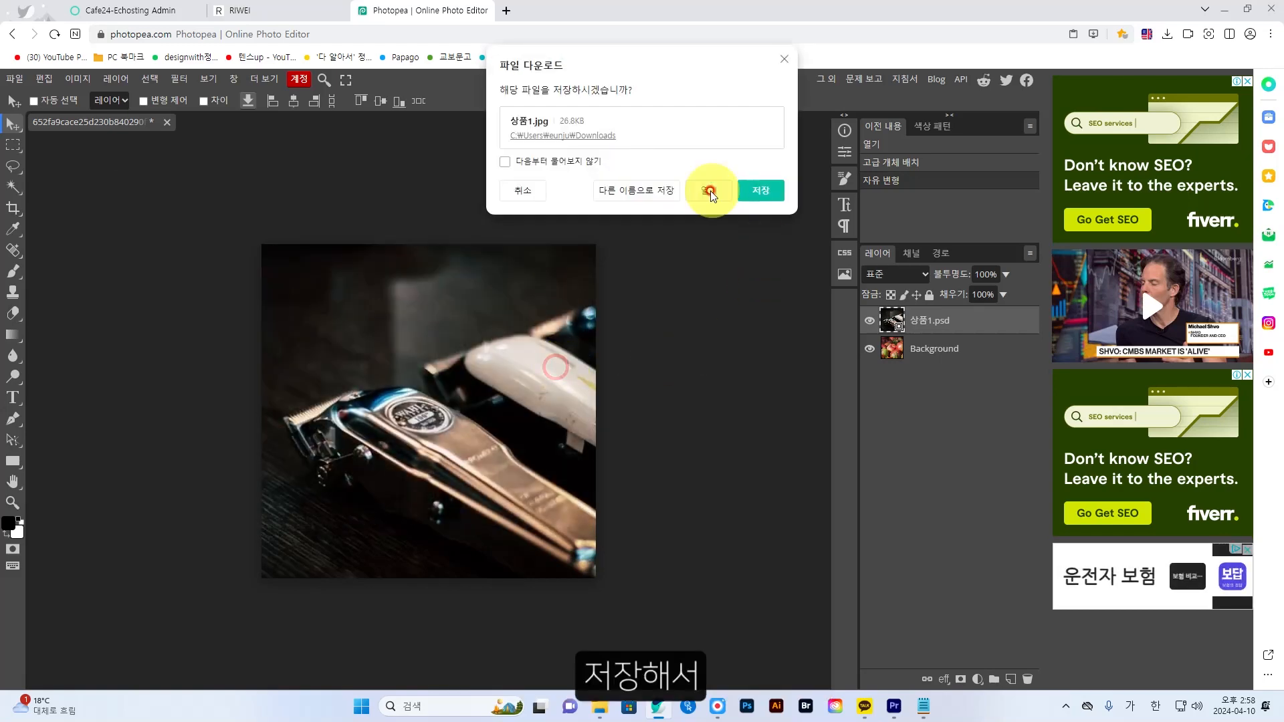
click(657, 194)
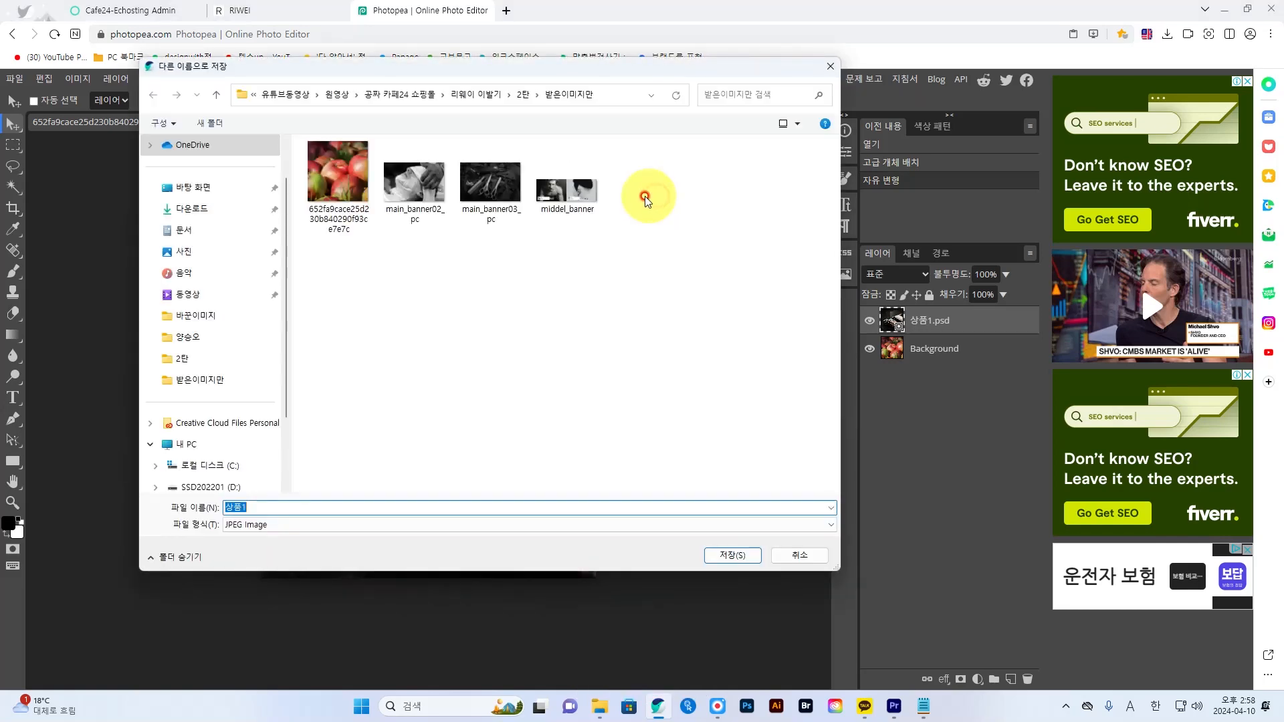
click(748, 556)
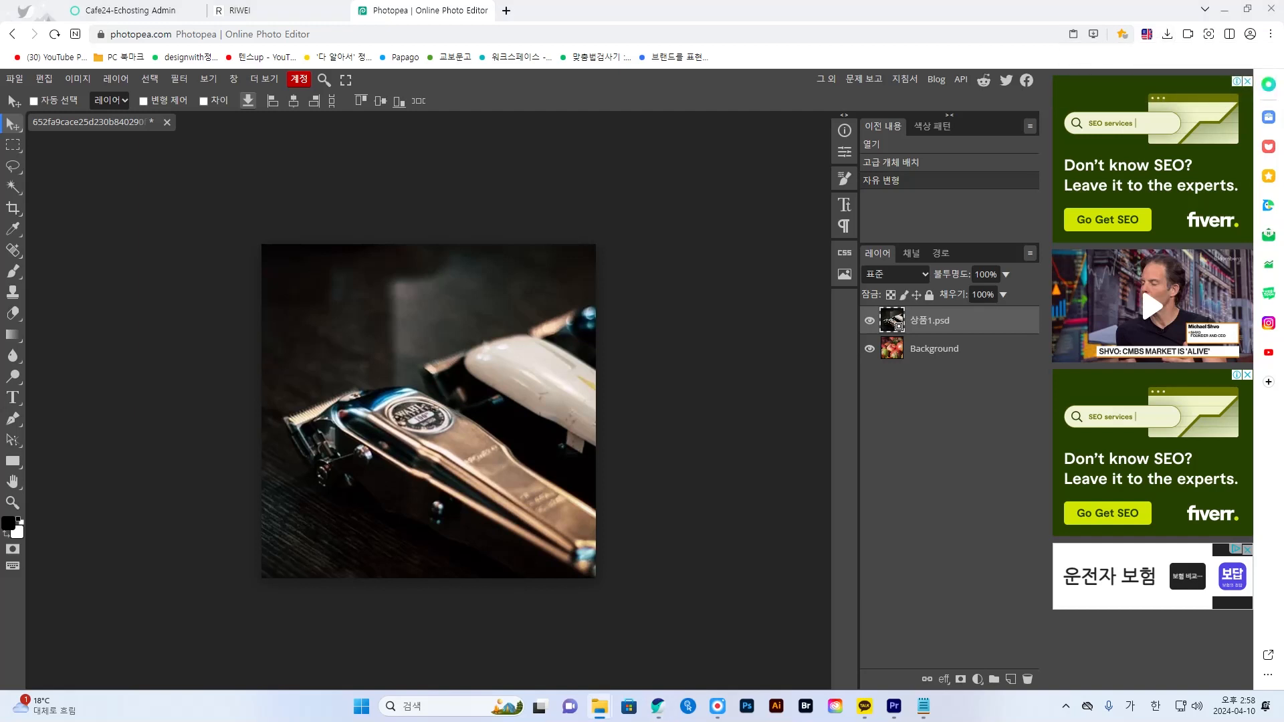
Place the 상품2 shaving brush image above 상품1.psd and scale it to about 103.42% so it covers the canvas.
drag(390, 423, 399, 474)
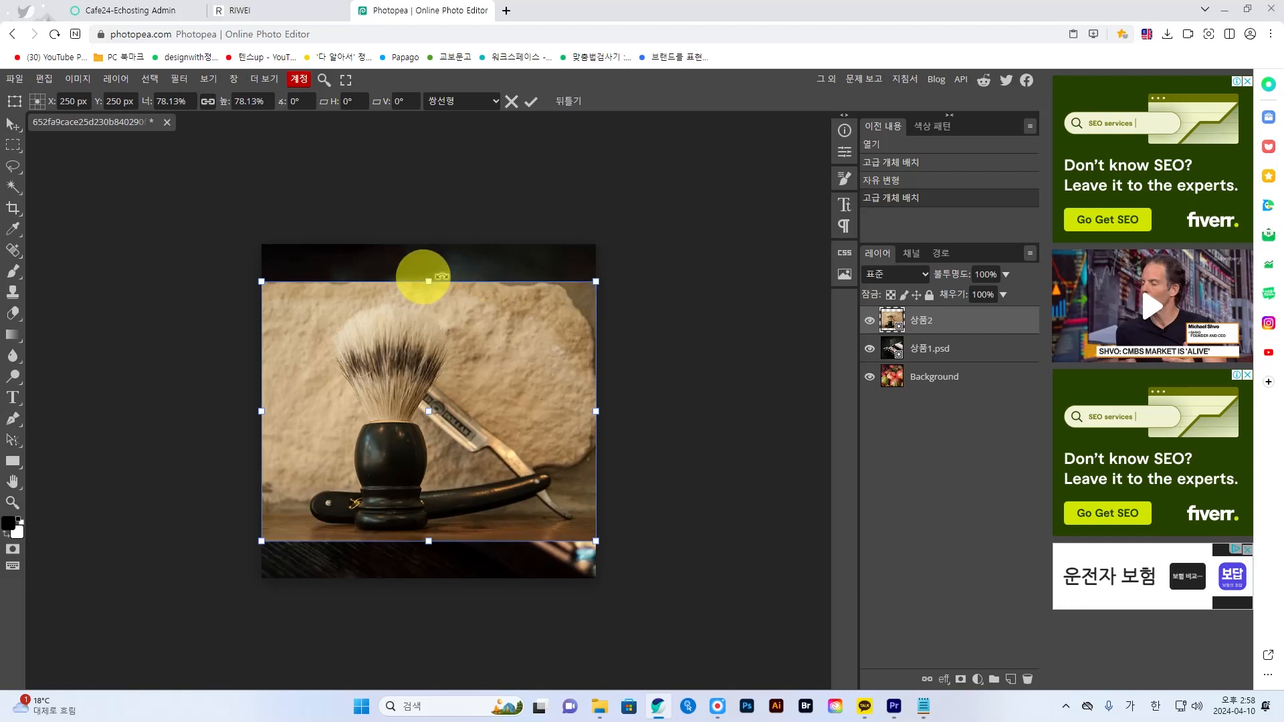
drag(421, 281, 424, 238)
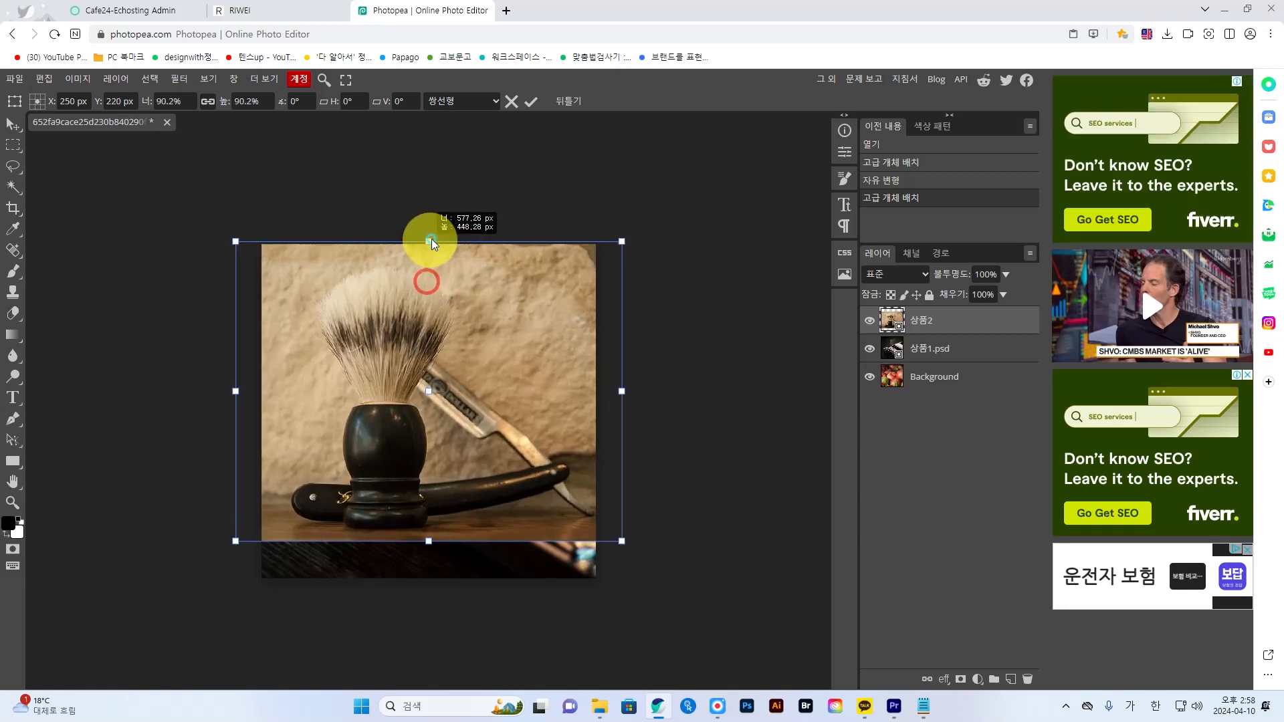
drag(428, 543, 431, 567)
click(527, 105)
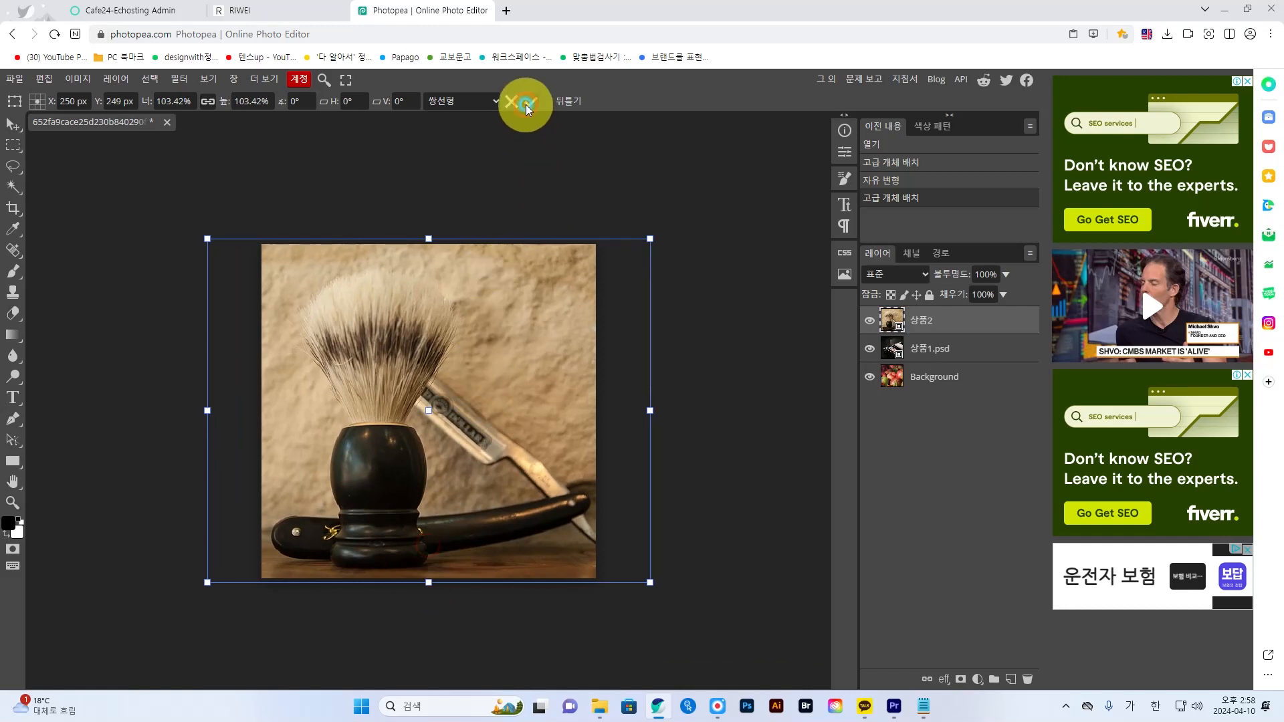
Export the shaving brush image as a 500 × 500 px JPG named 상품2 in the 받은이미지만 folder.
click(16, 79)
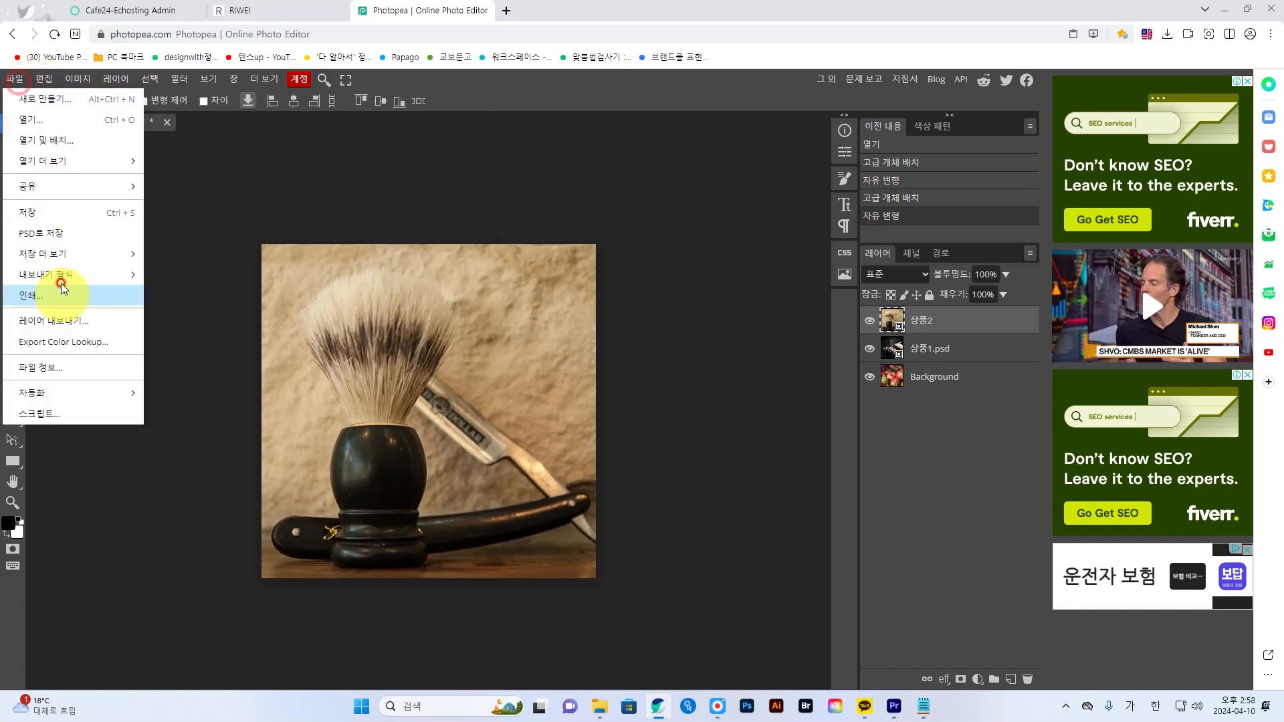
mouse_move(67, 275)
click(177, 295)
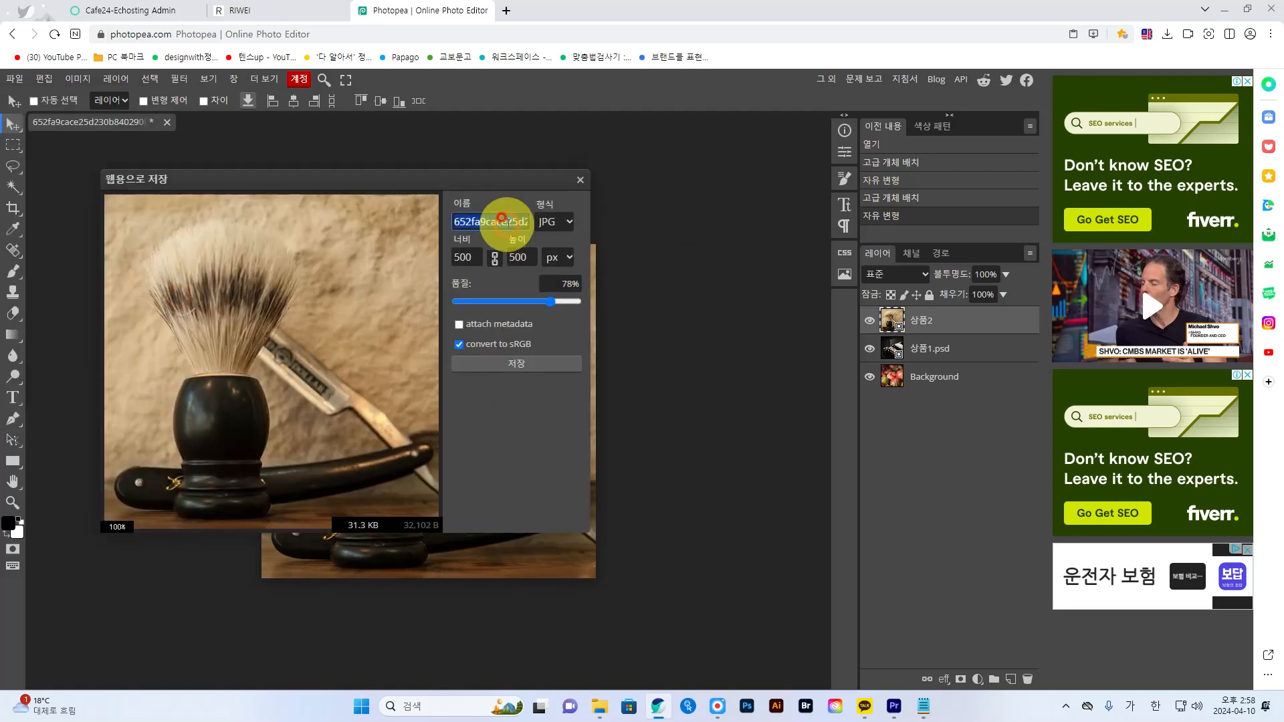
text(상품2)
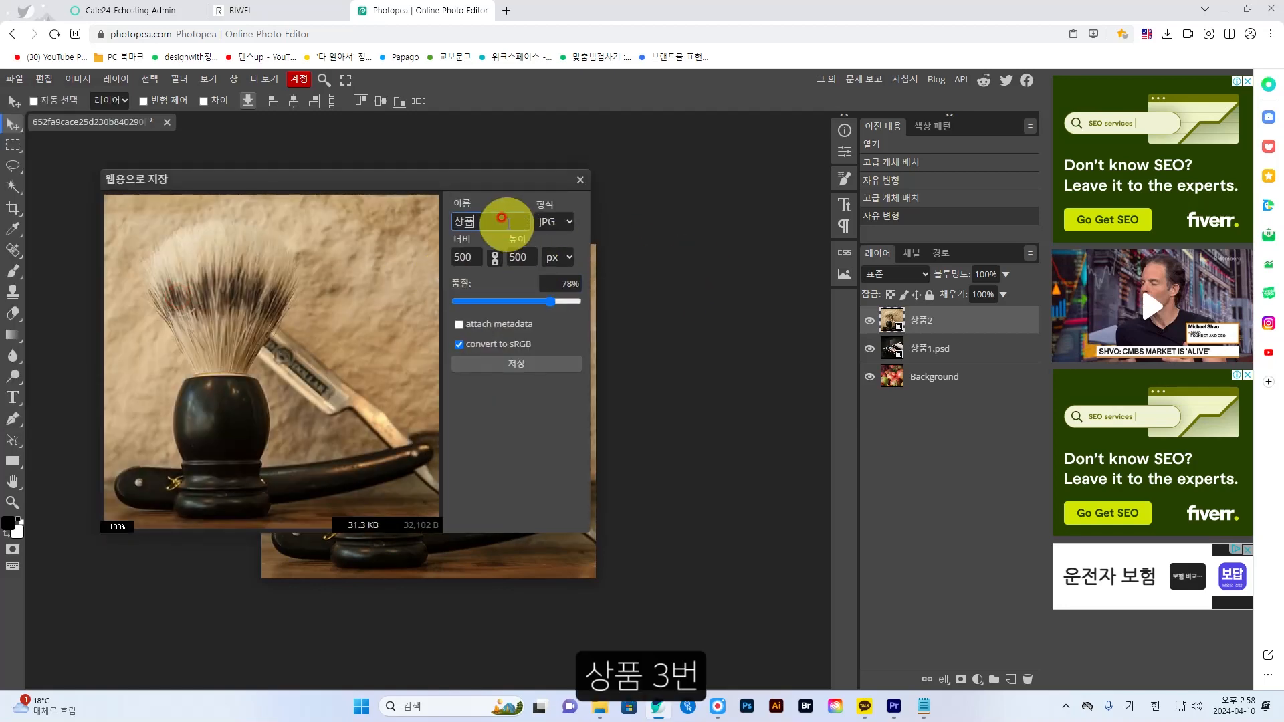
click(515, 371)
click(628, 190)
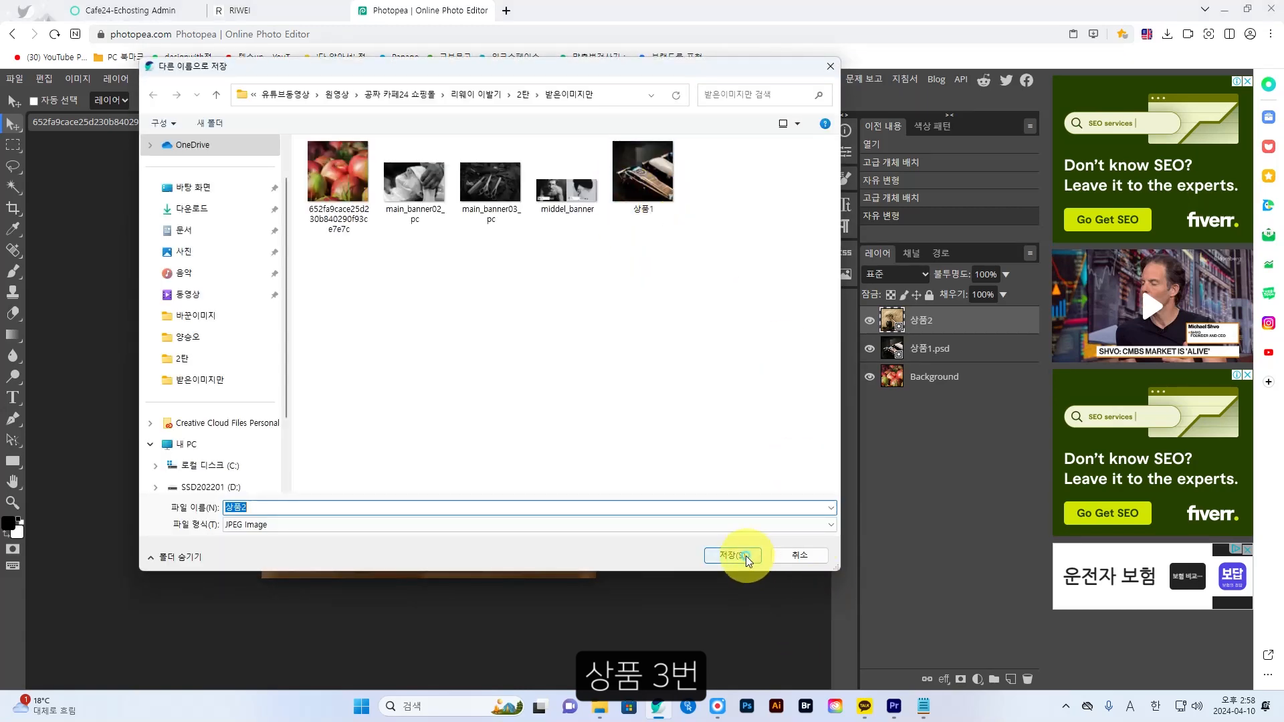
click(745, 555)
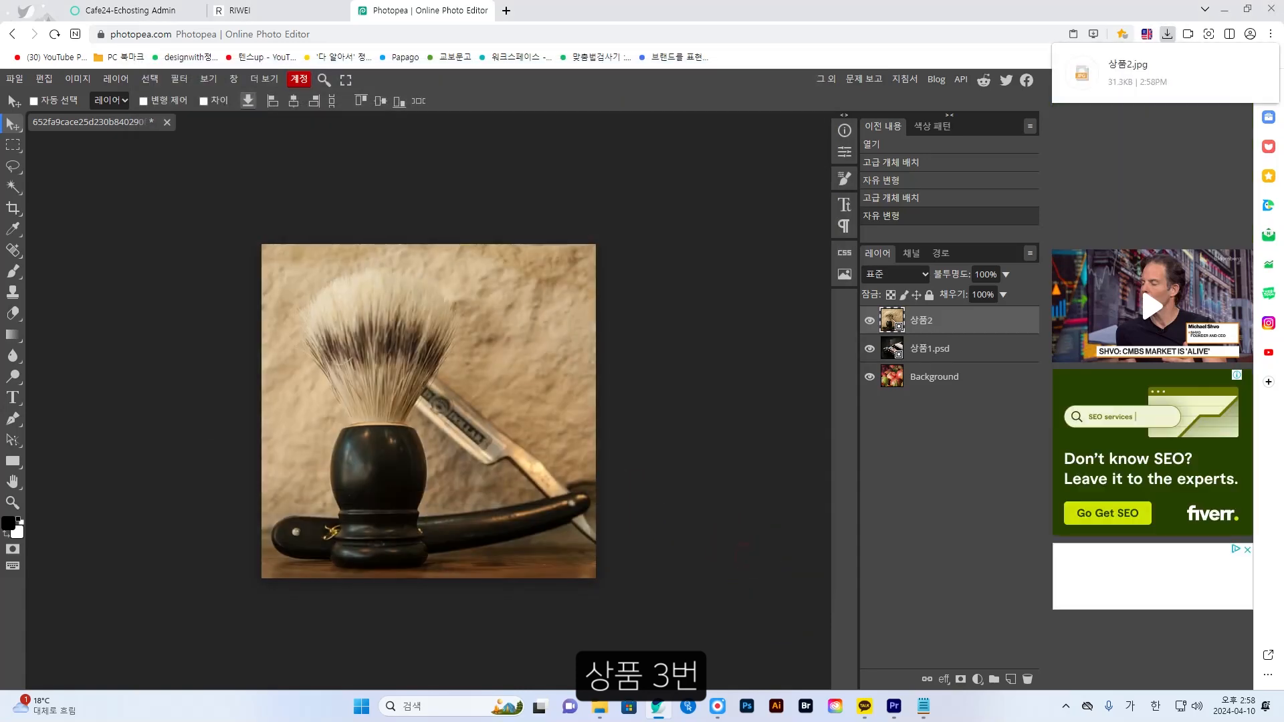
Place the 상품3.psd hair clipper image above 상품2 and scale it to about 150.89% so it covers the square canvas.
click(517, 398)
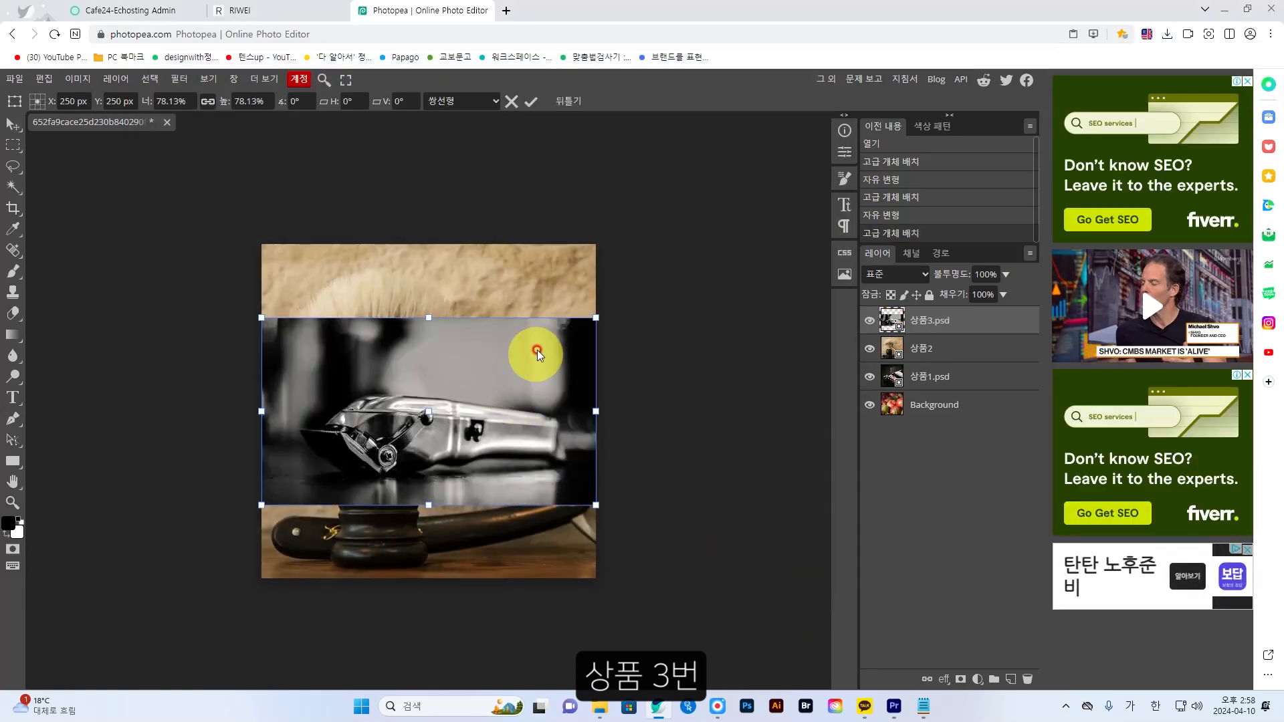
drag(595, 316, 725, 149)
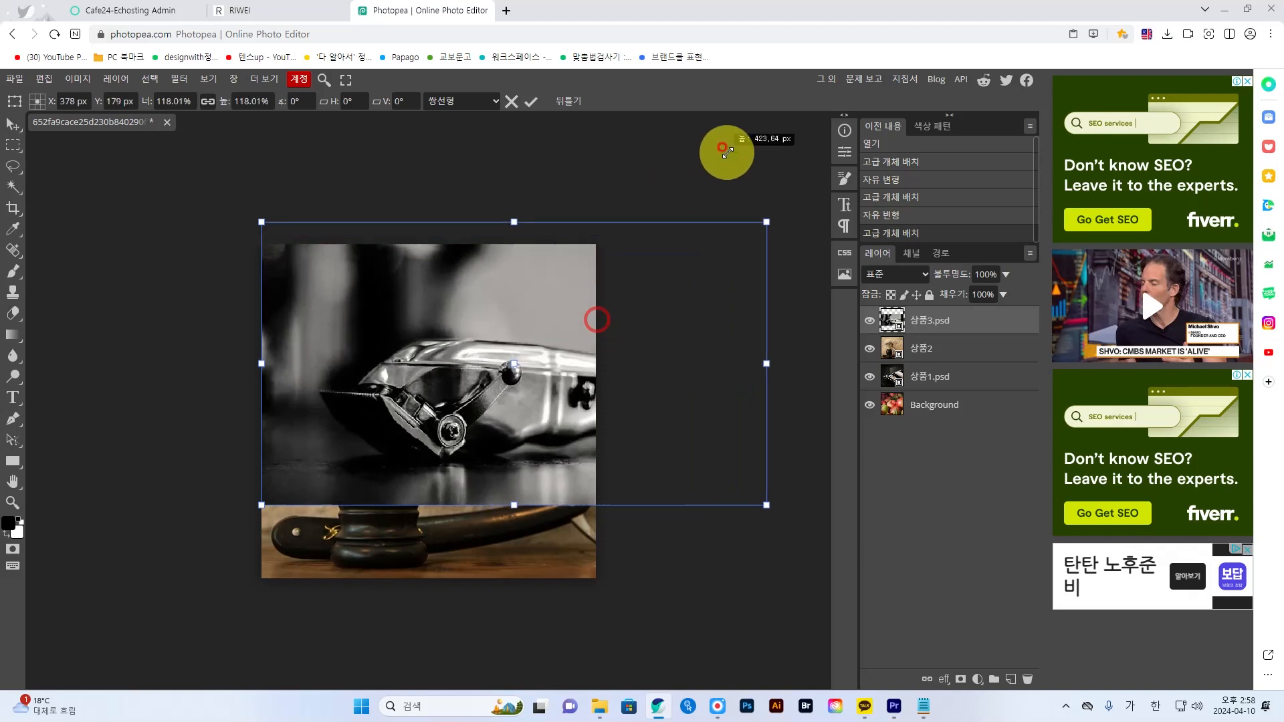
drag(264, 514, 127, 609)
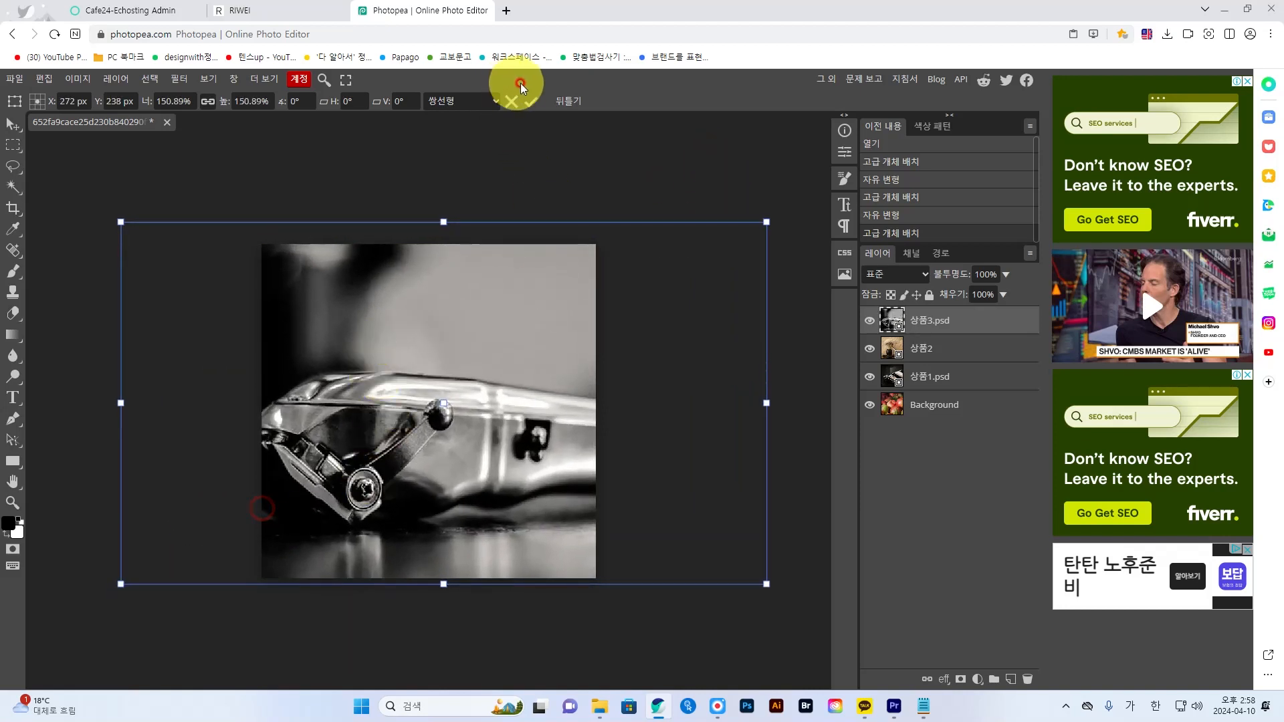
click(530, 102)
Export the close-up hair clipper image as a 500 × 500 px JPG named 상품3 in the 받은이미지만 folder.
click(15, 79)
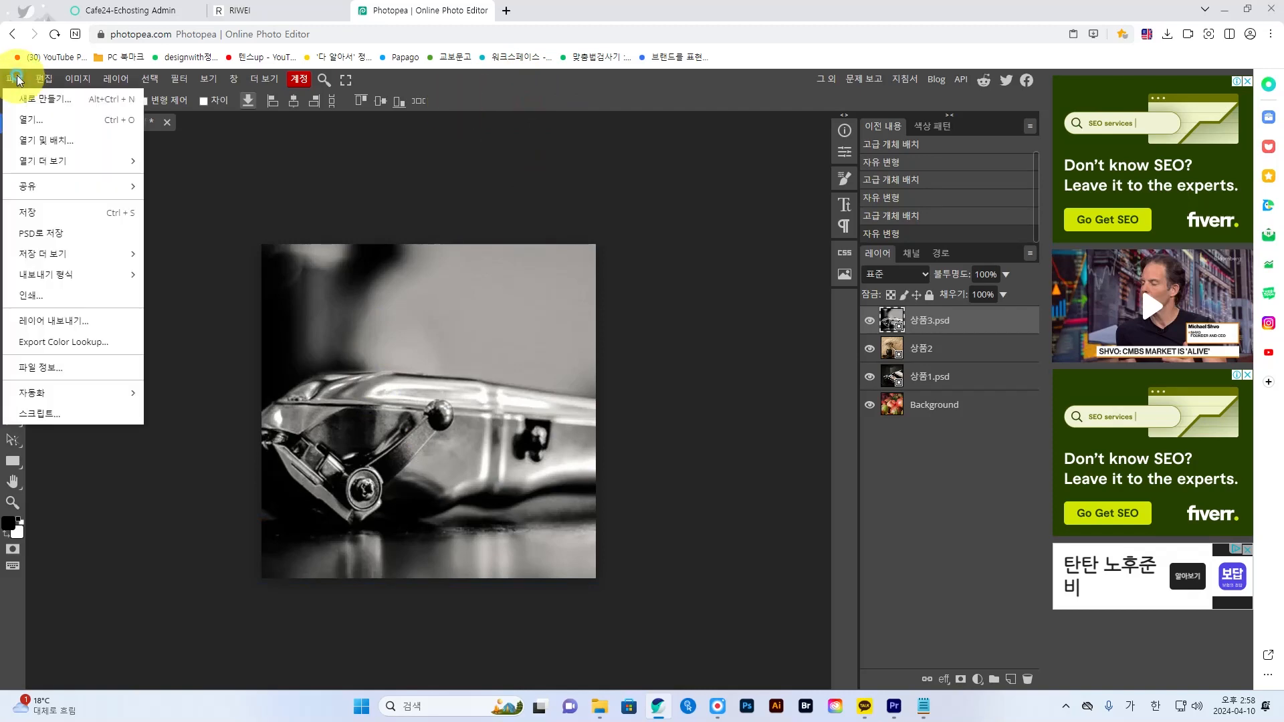
mouse_move(55, 275)
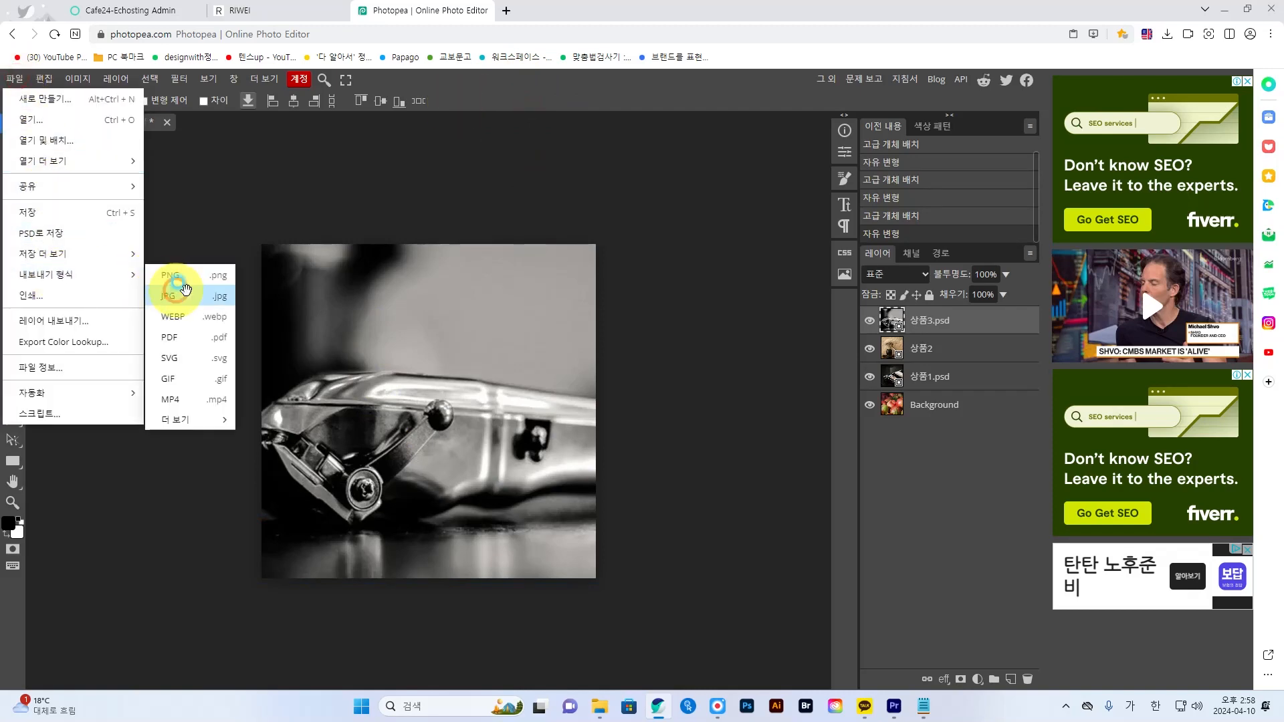
click(185, 288)
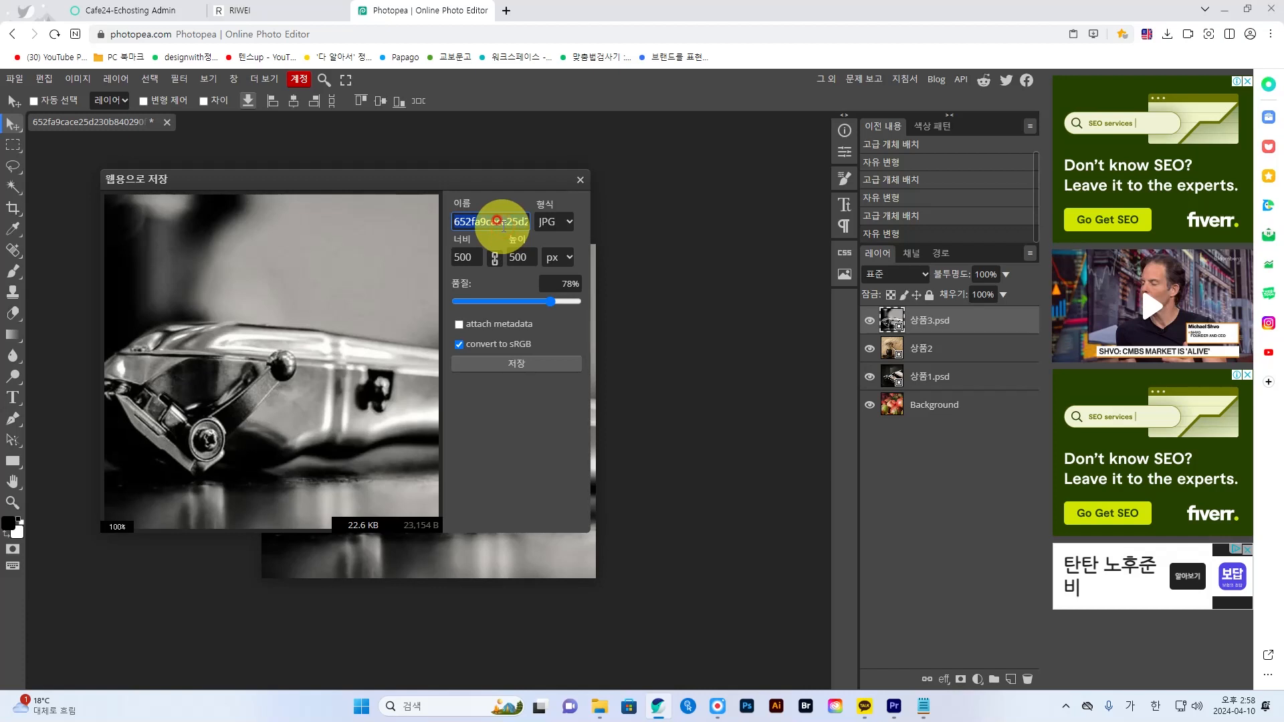
click(504, 368)
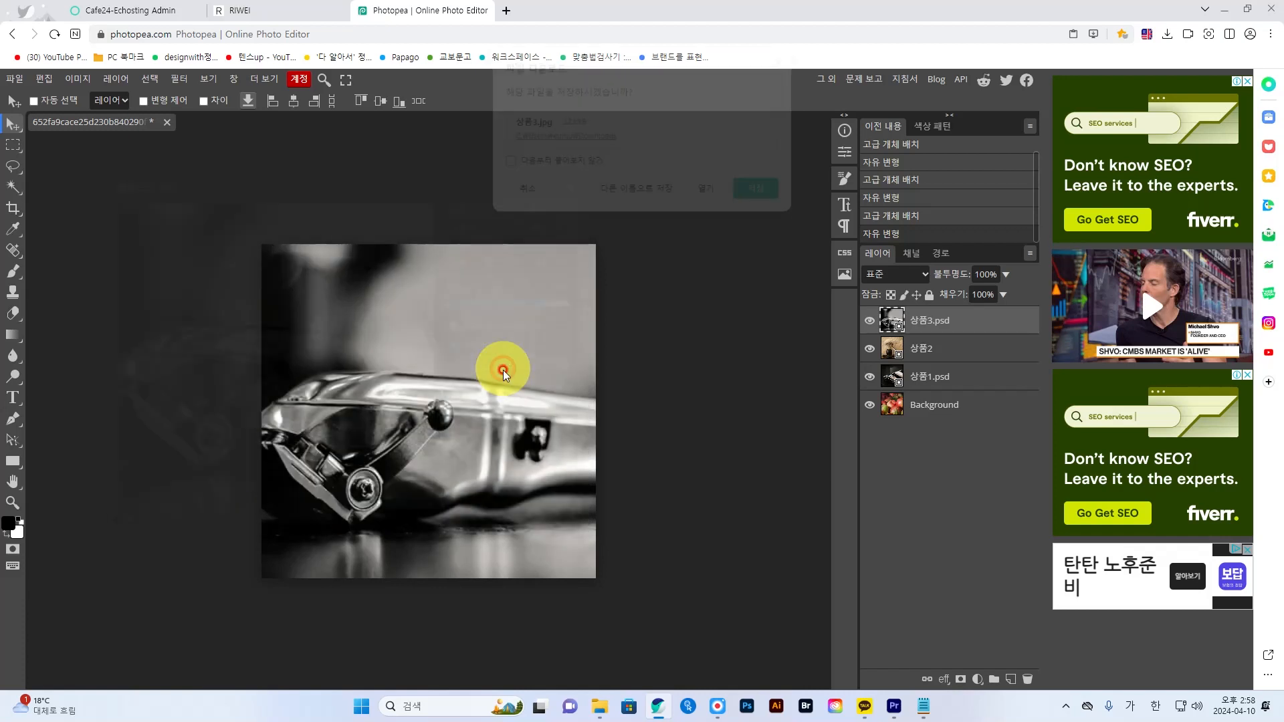
click(658, 197)
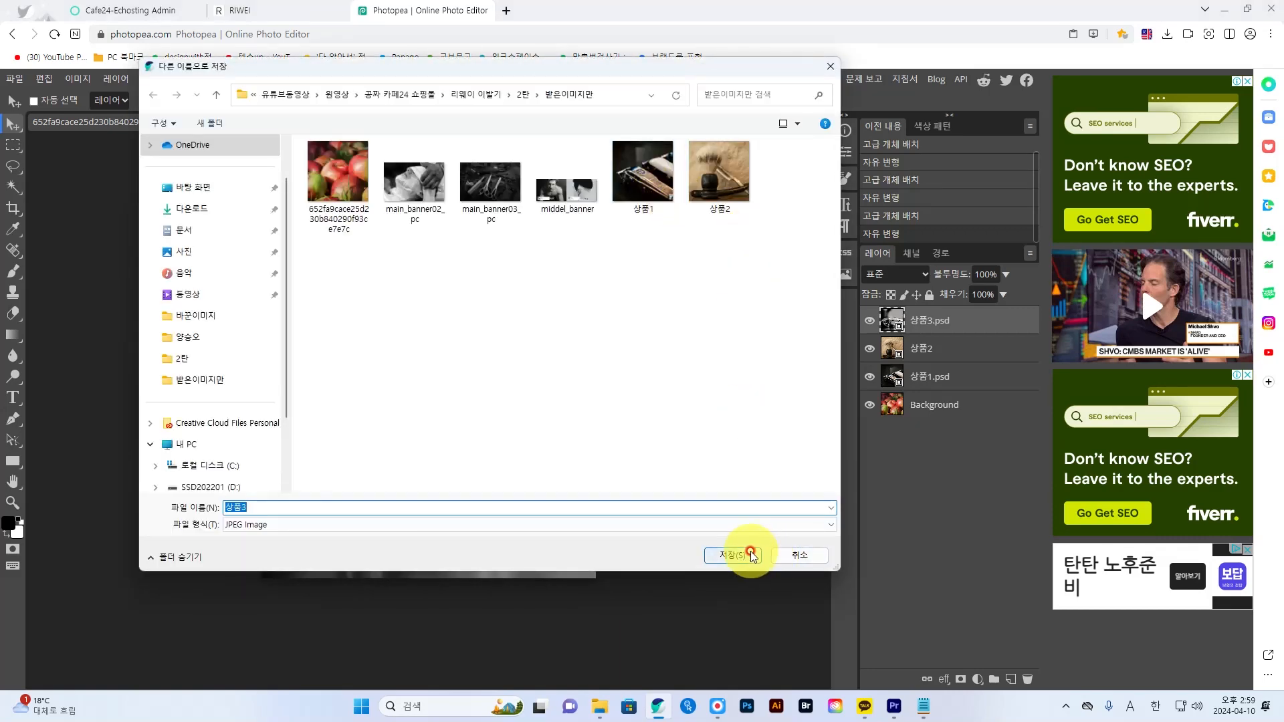
click(742, 553)
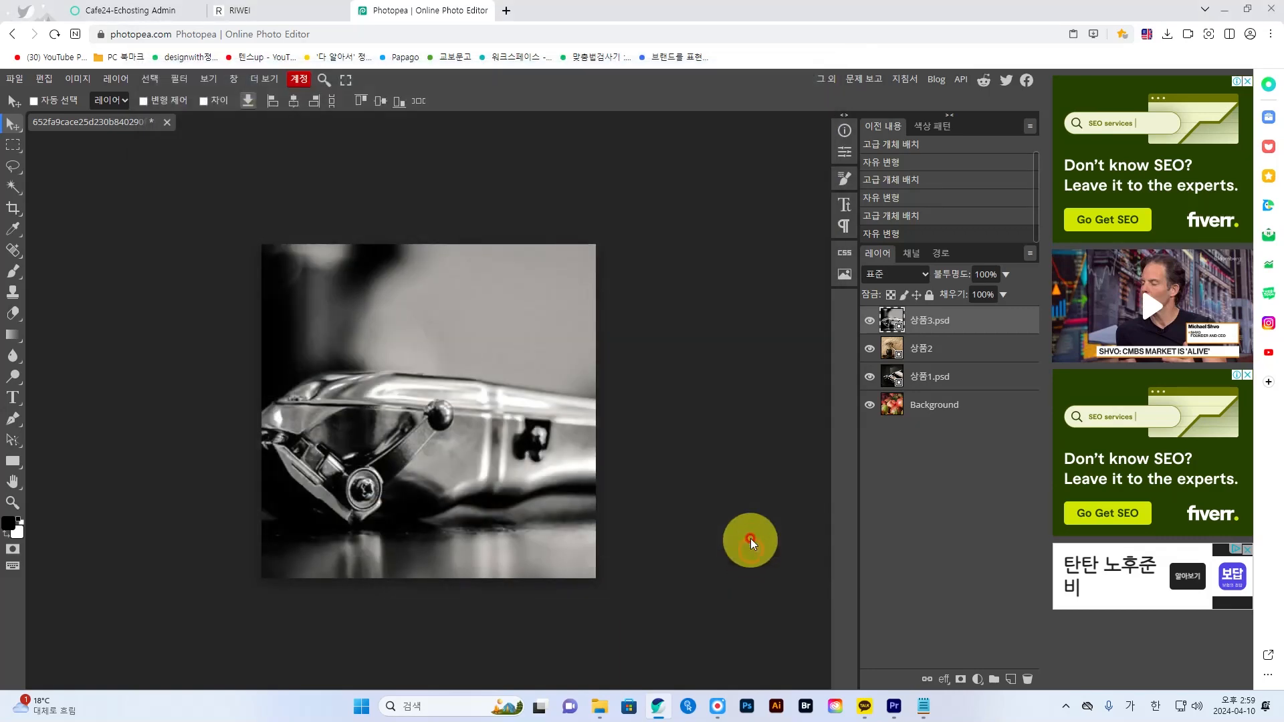
Check the OFFLINE SHOP section on the RIWEI shop page, and close the square product document in Photopea without saving.
drag(383, 61, 299, 18)
click(290, 14)
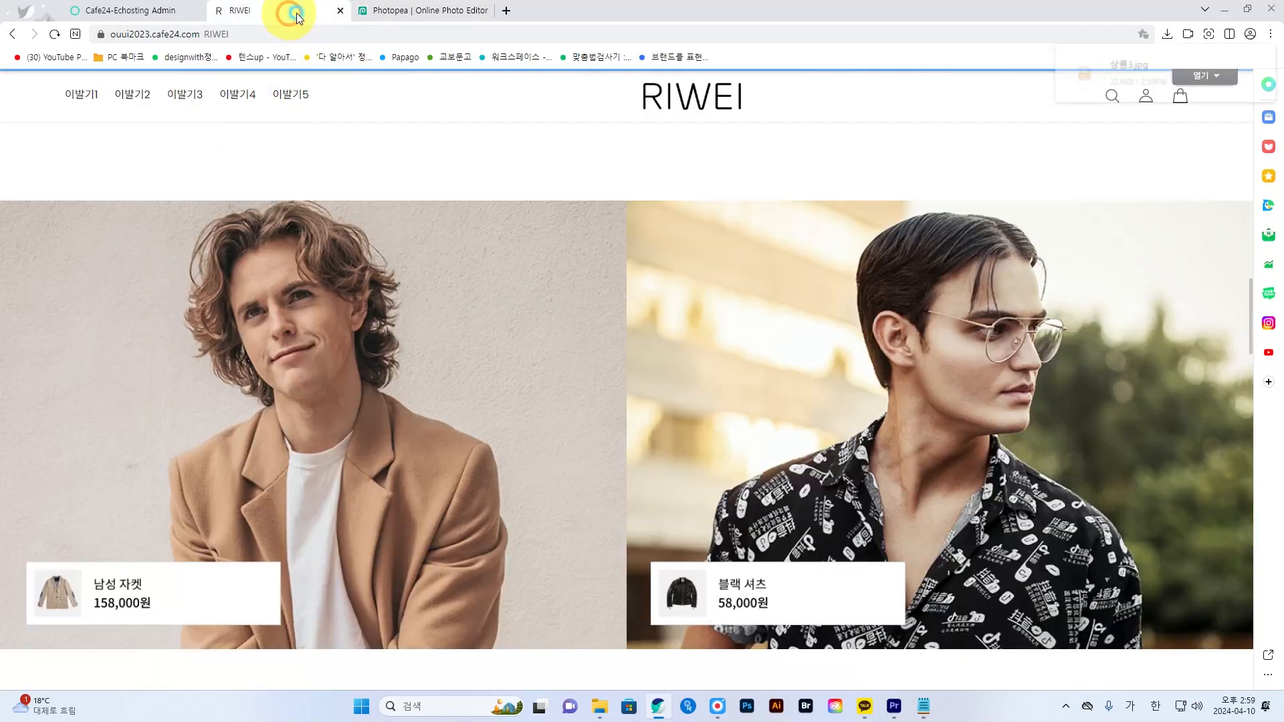
scroll(584, 395, down, 10)
scroll(586, 396, down, 15)
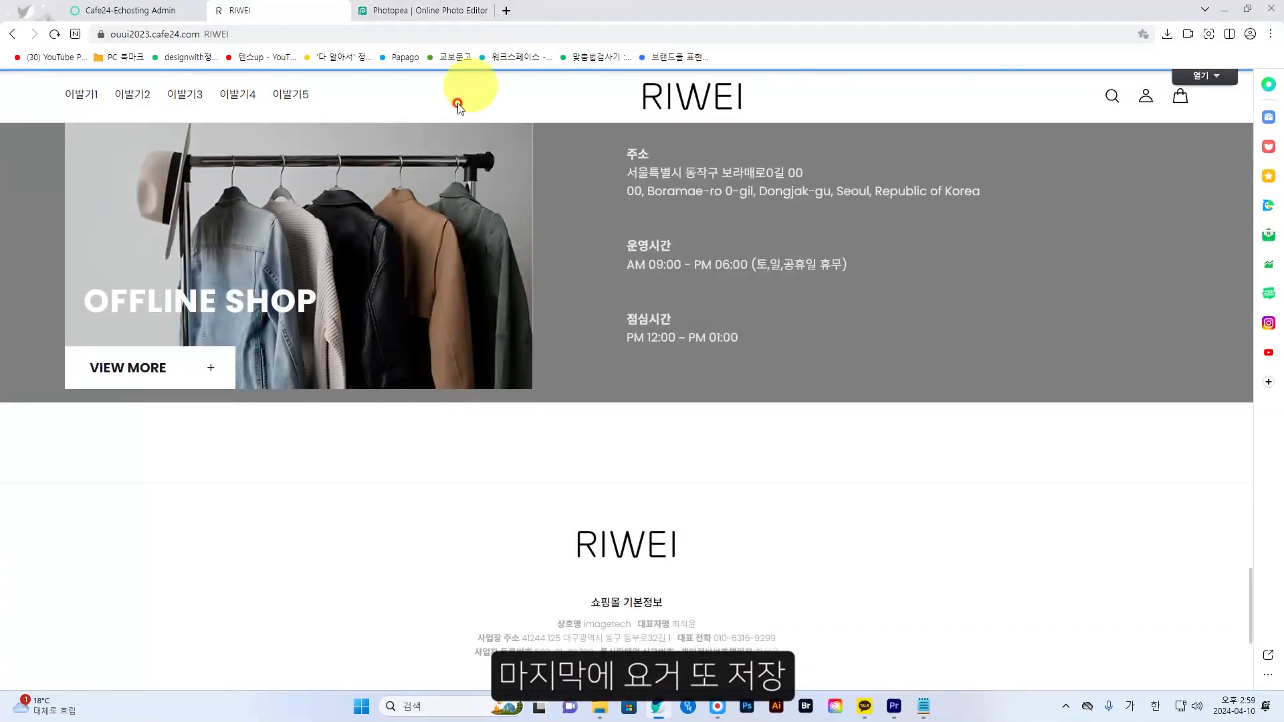
click(432, 16)
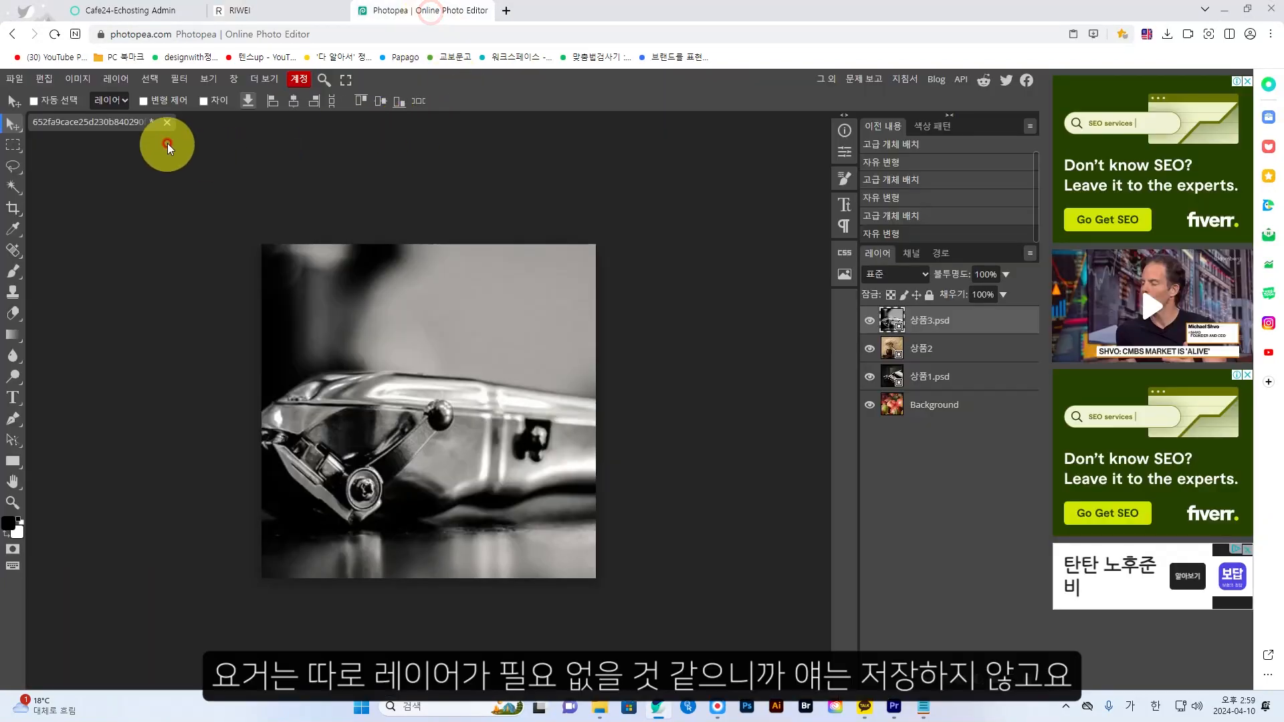
click(167, 123)
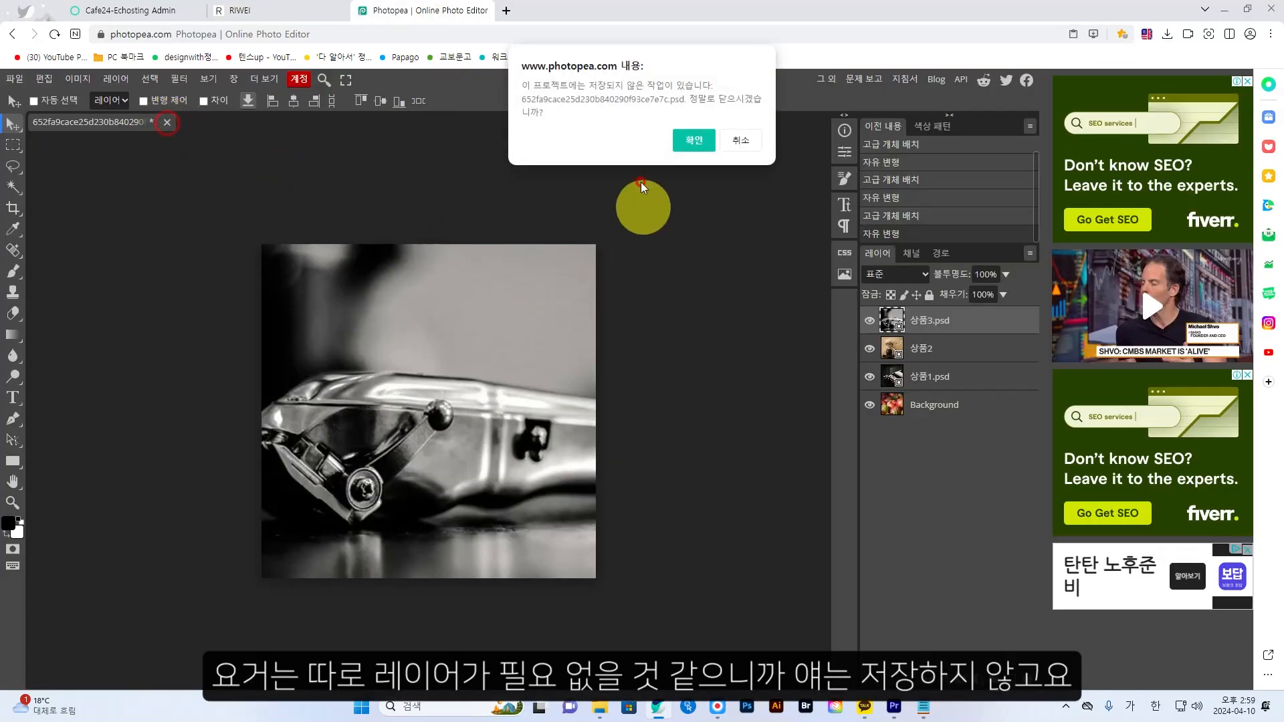
click(692, 147)
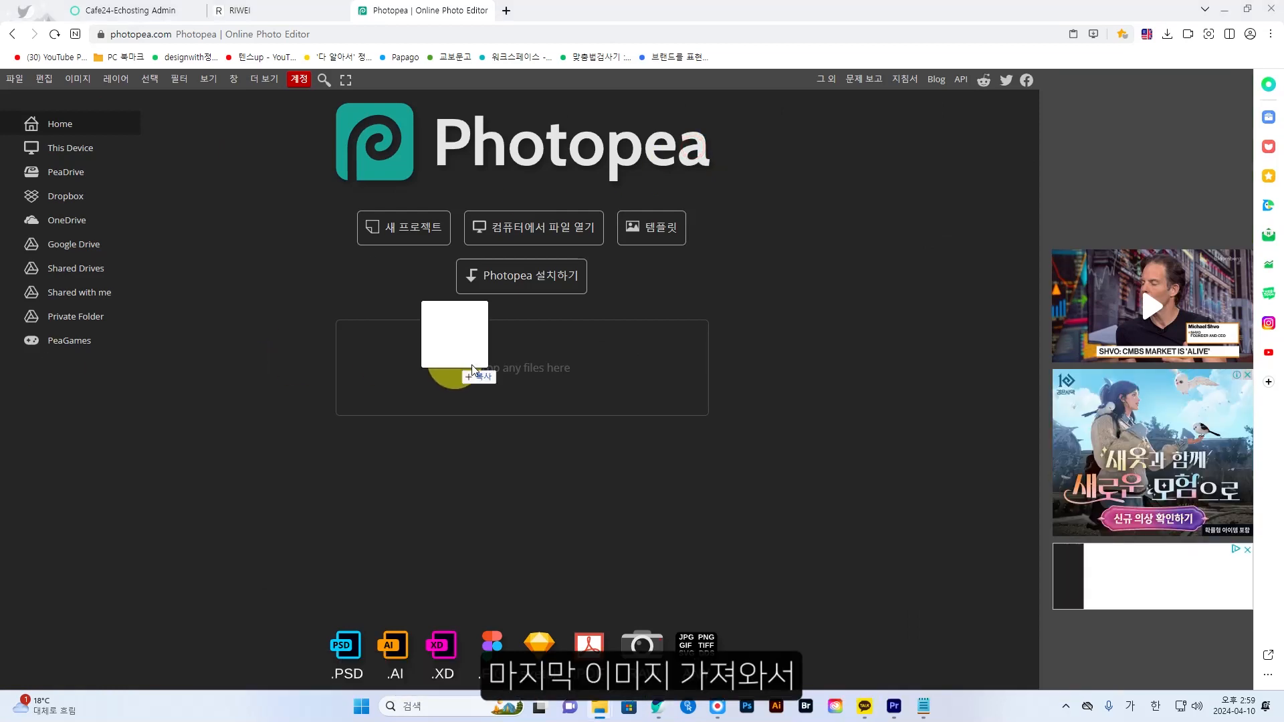
Open main_map_pc.psd and place the 오프라인사진 haircut photo above it, scaled to about 118.17% to cover the canvas.
drag(461, 374, 505, 400)
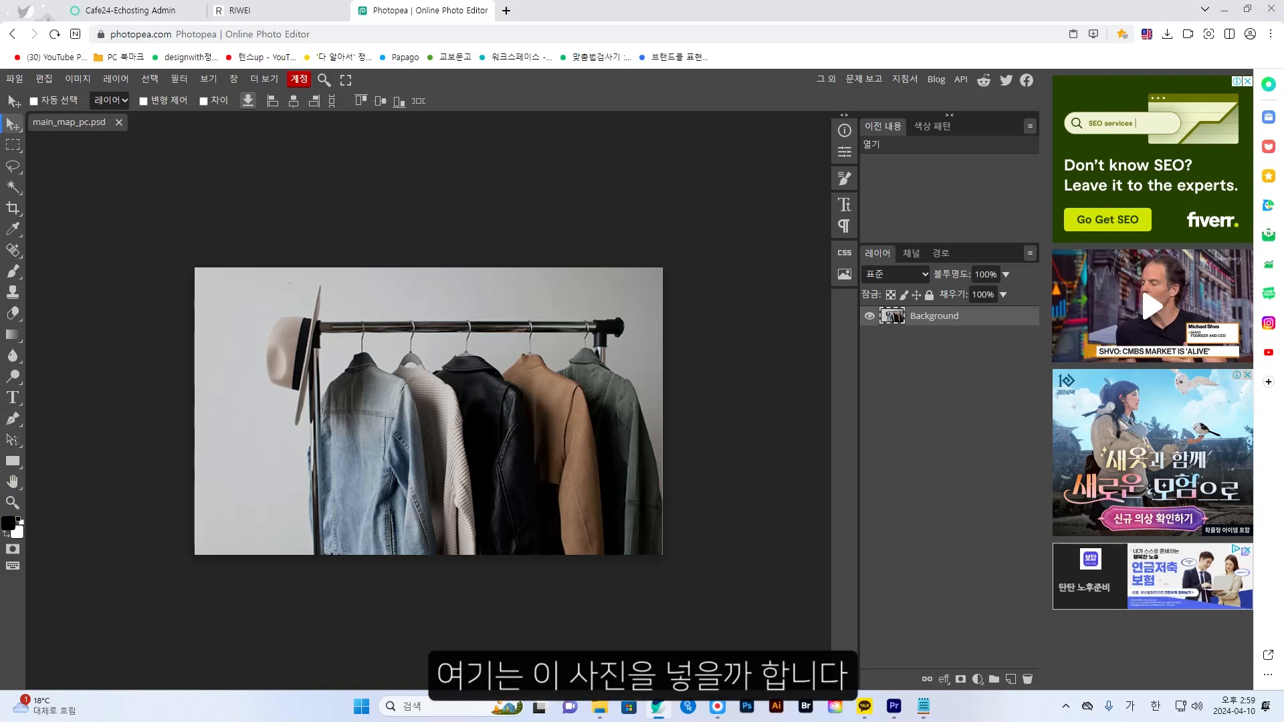
drag(0, 401, 397, 423)
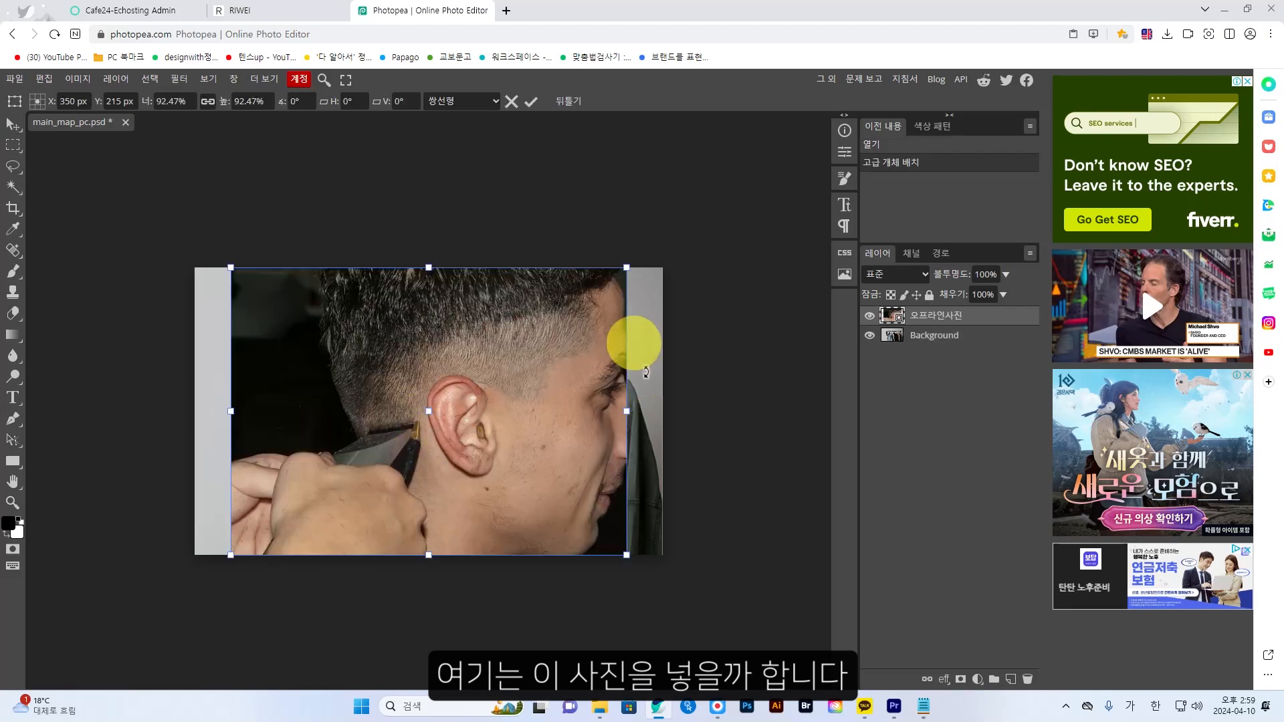
drag(626, 268, 681, 228)
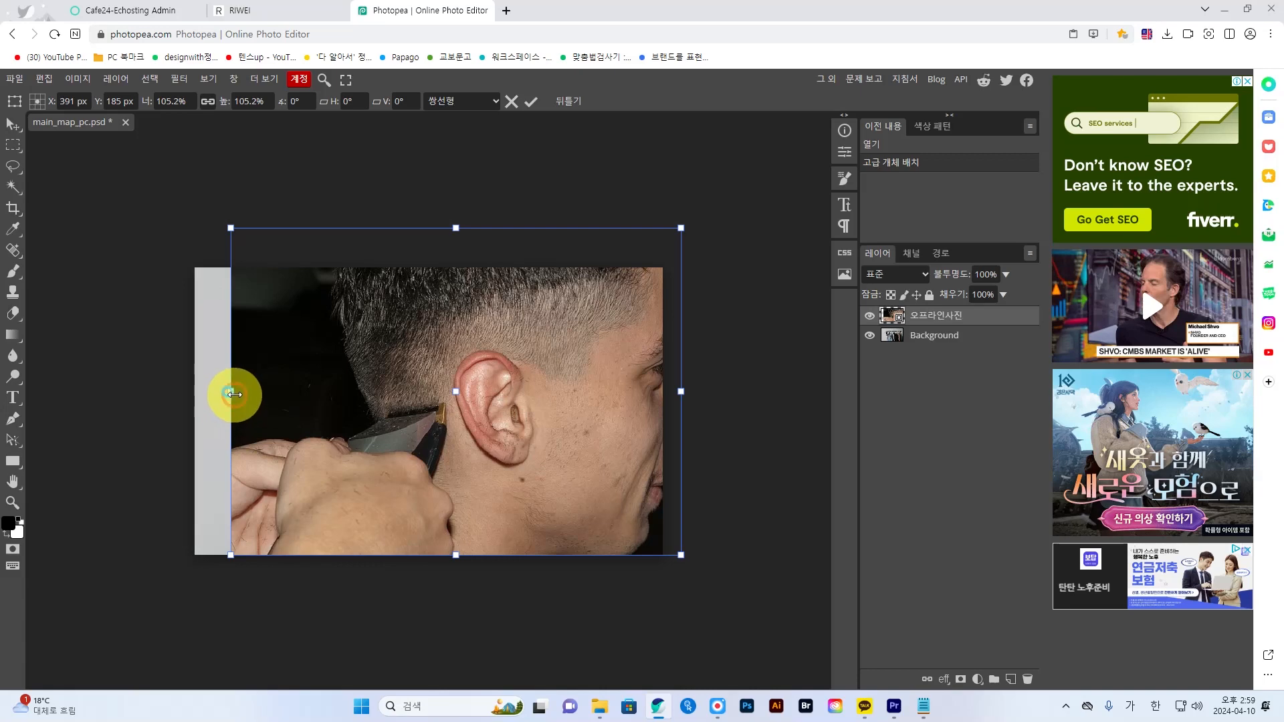
drag(232, 395, 175, 392)
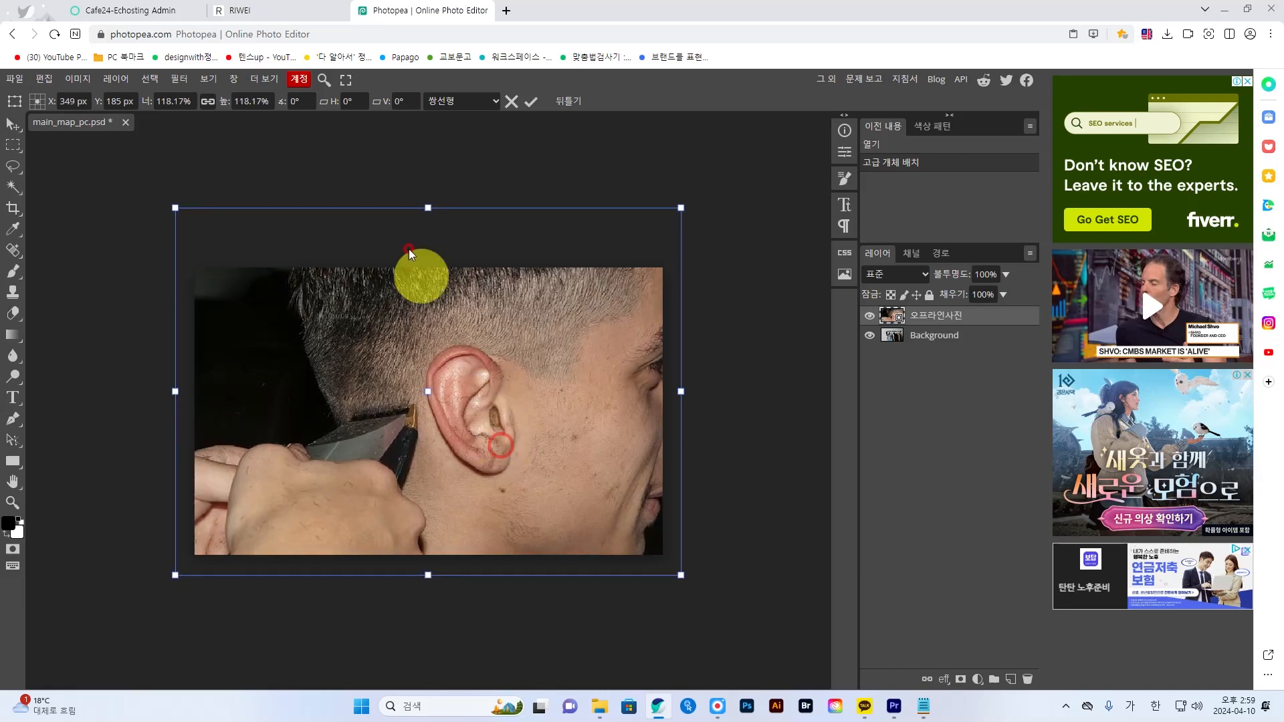
key(Return)
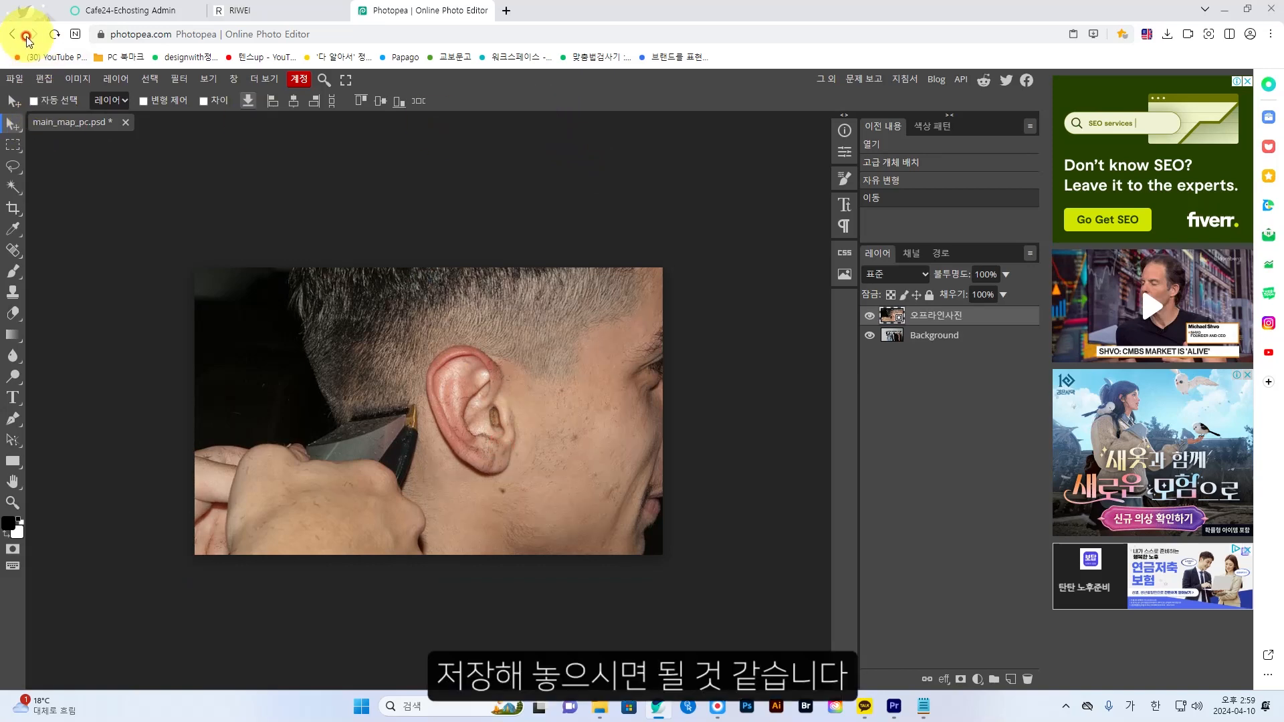
Export the haircut photo as a 700 × 430 px JPG named 오프라인이지미지, choosing where to save it.
click(18, 81)
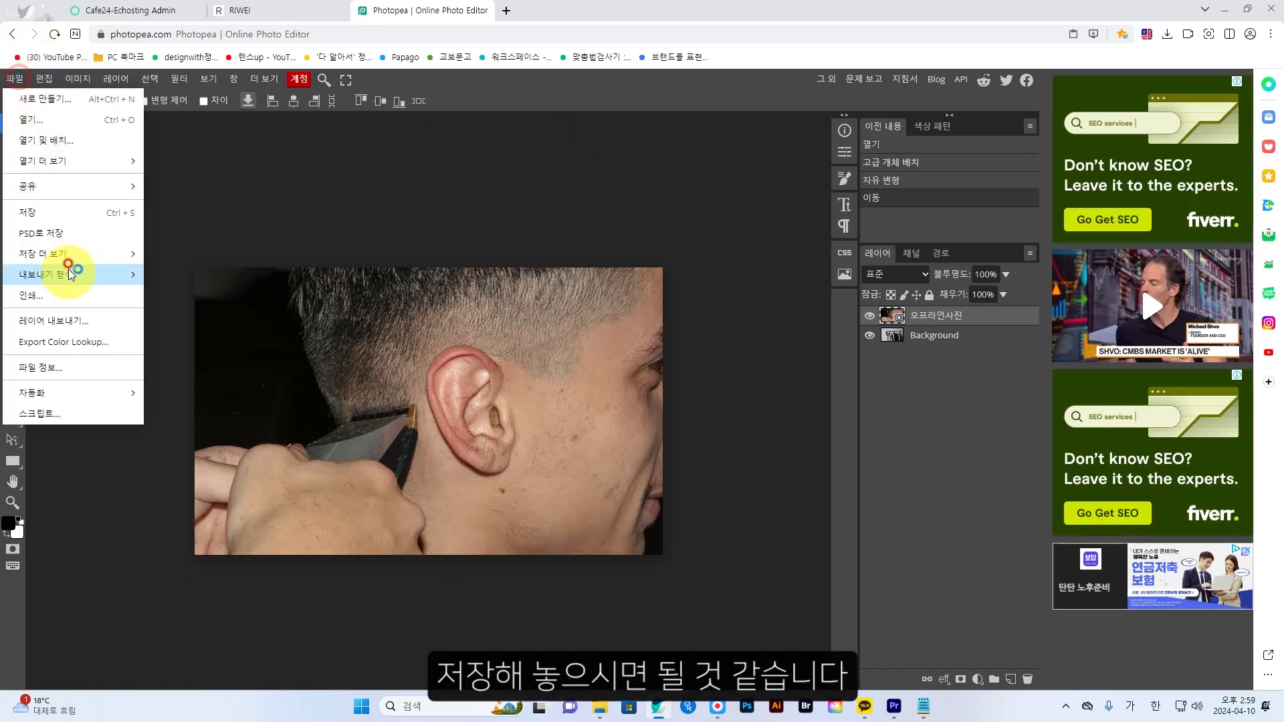
mouse_move(65, 271)
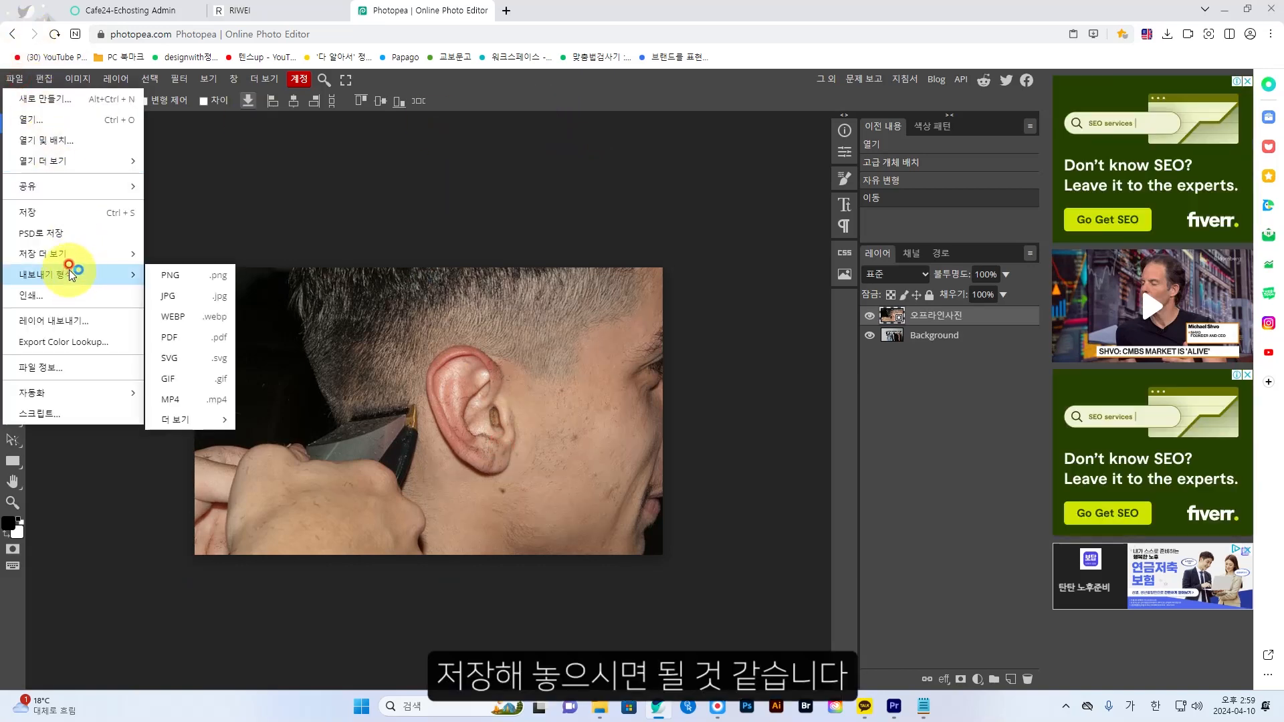
click(177, 299)
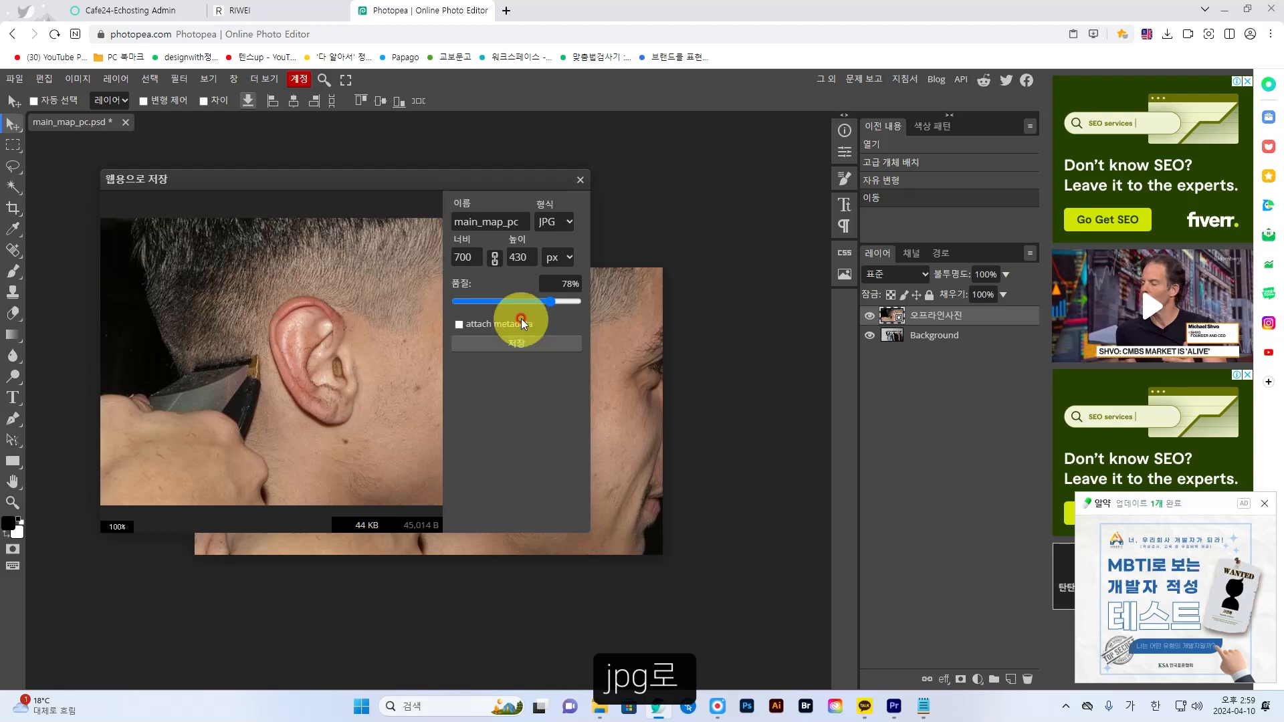
click(502, 223)
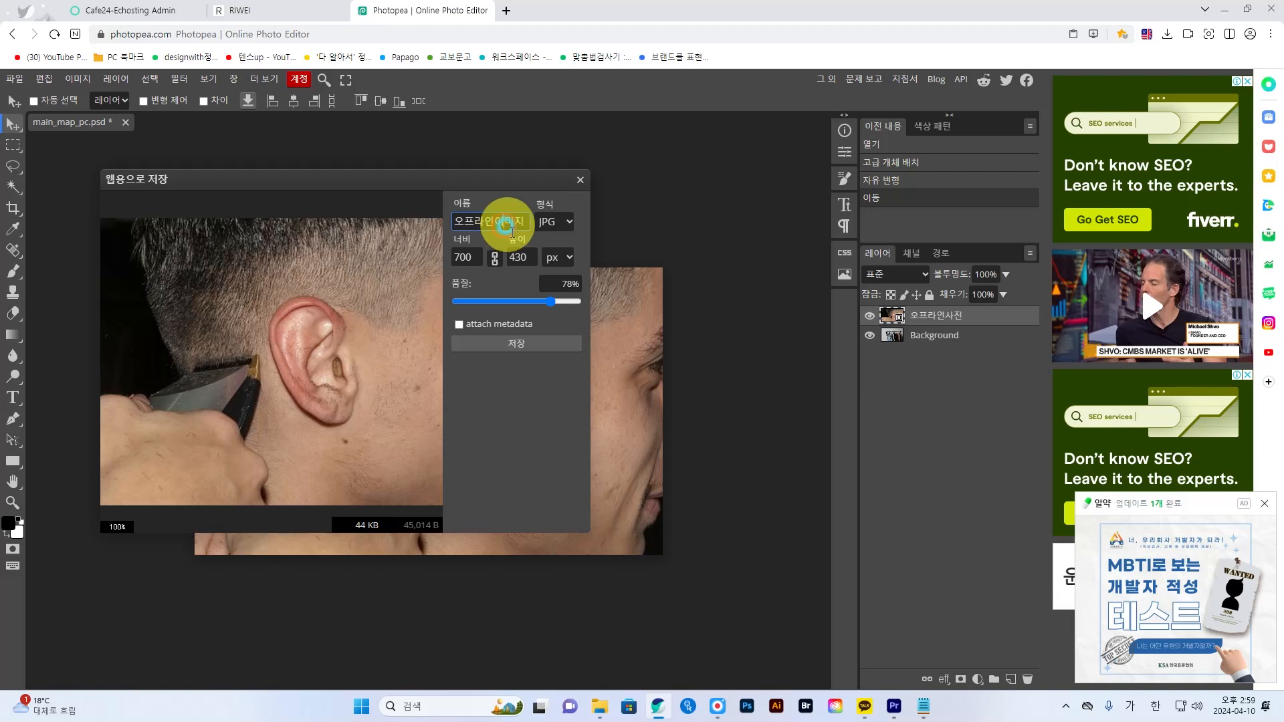
click(528, 343)
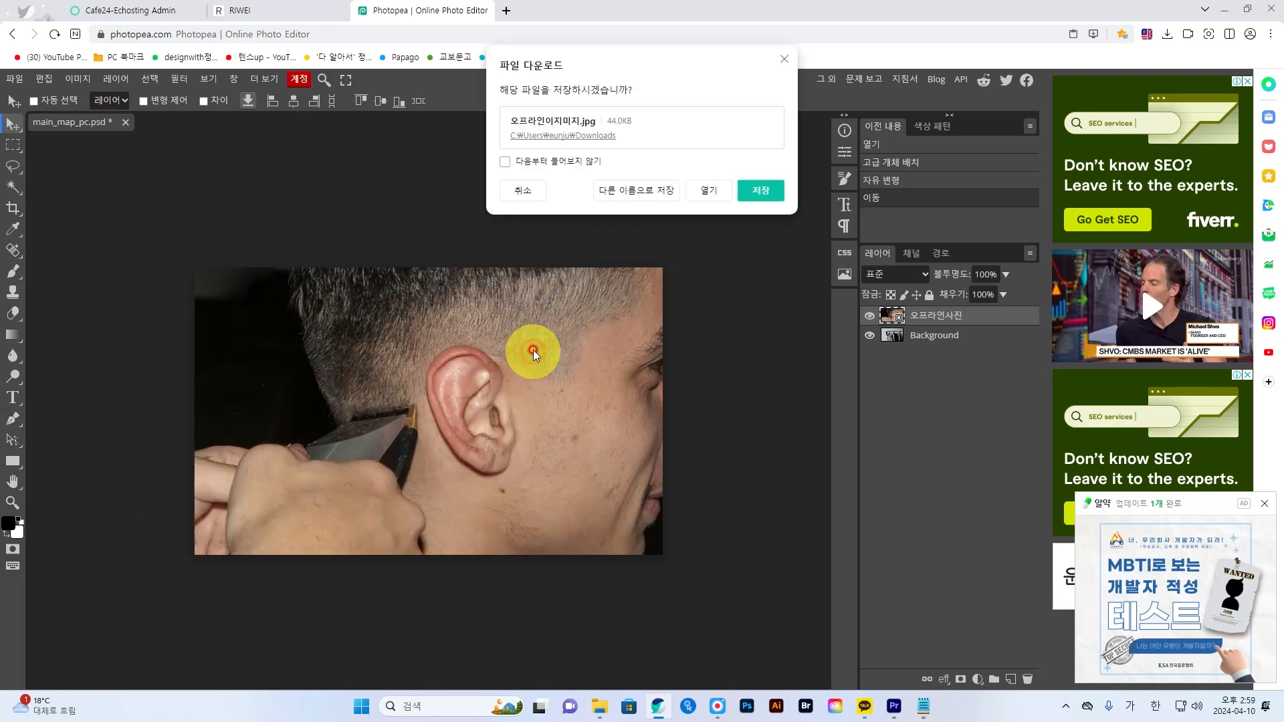
click(630, 193)
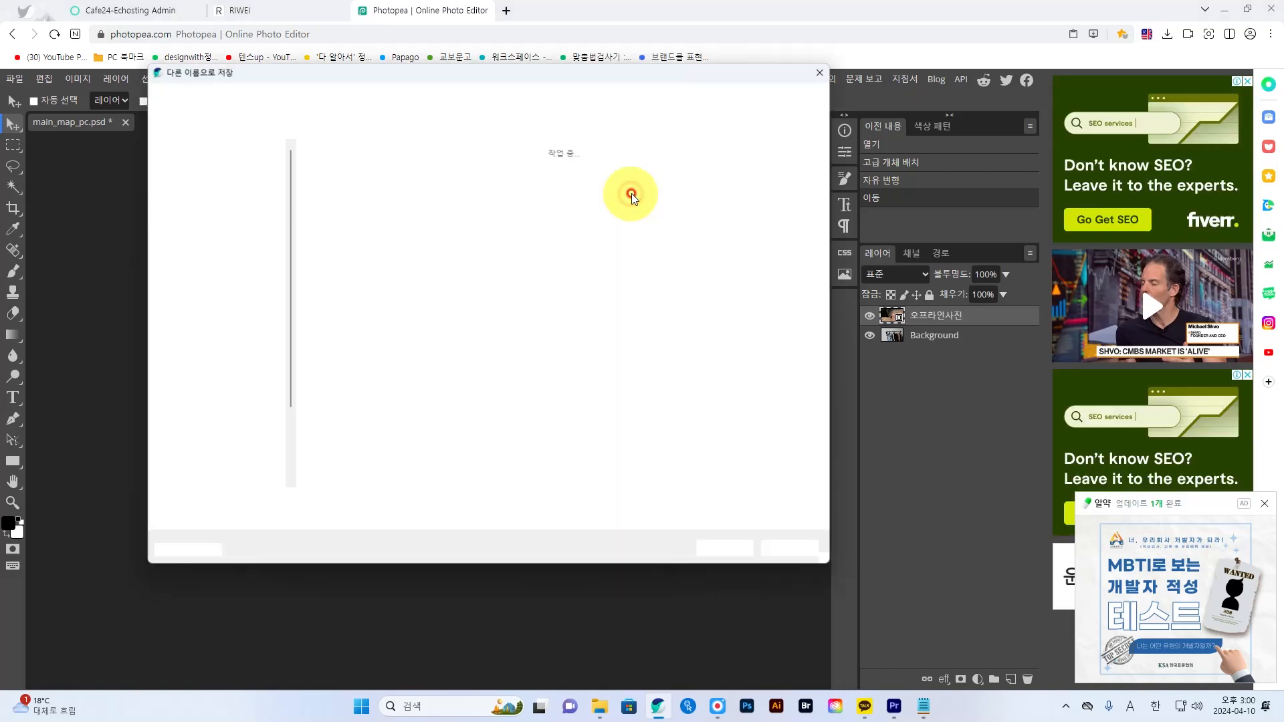
Save the edited image from Photopea and look through the images in the 받은이미지만 folder.
click(732, 554)
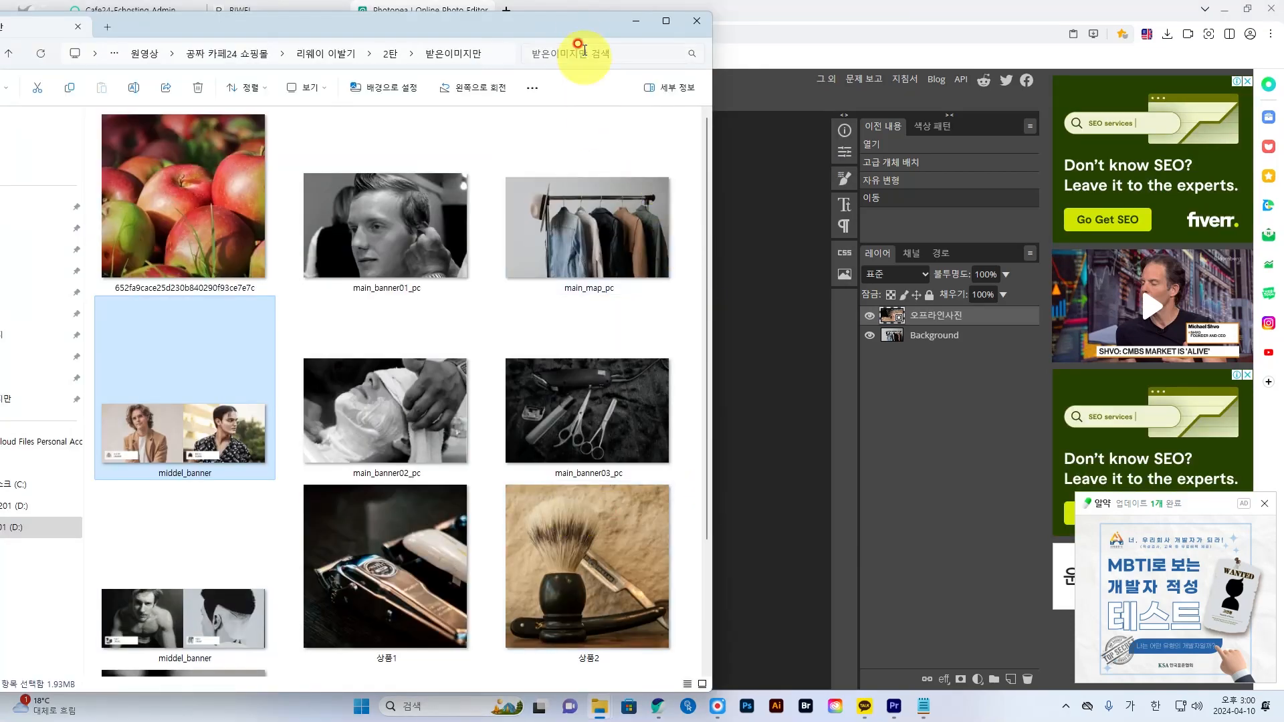
drag(581, 30, 646, 28)
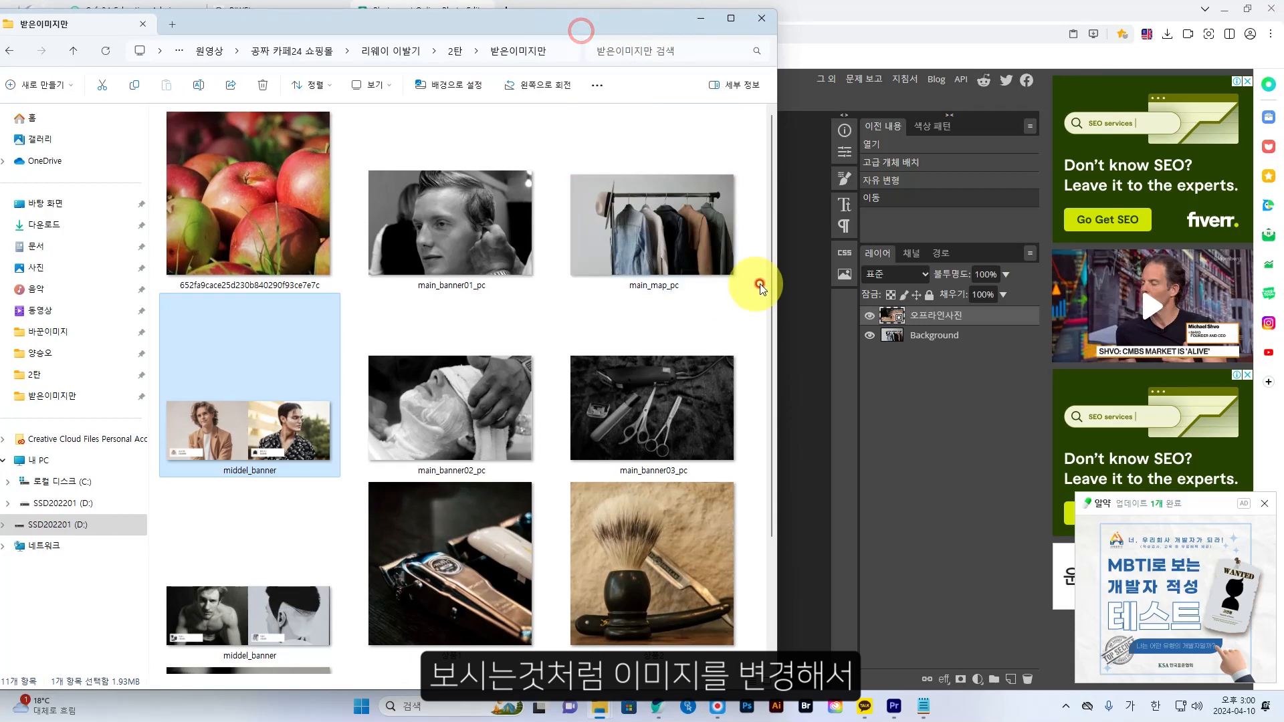
drag(768, 295, 771, 421)
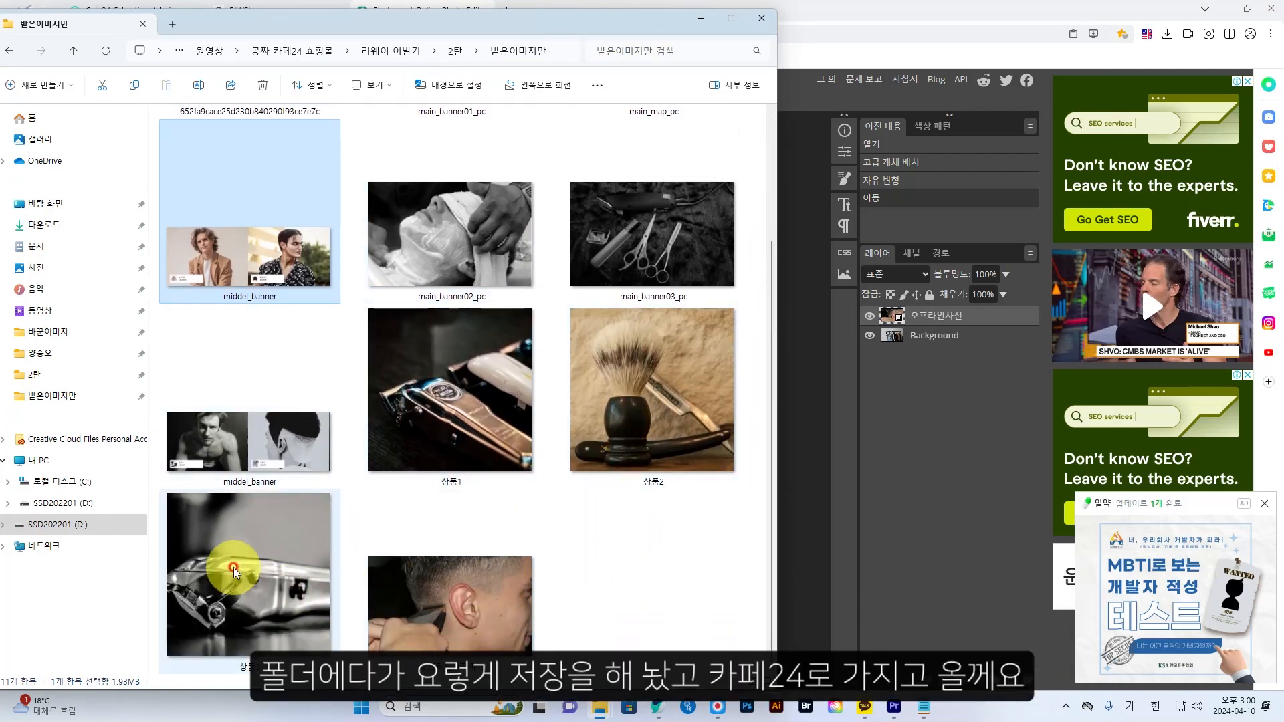
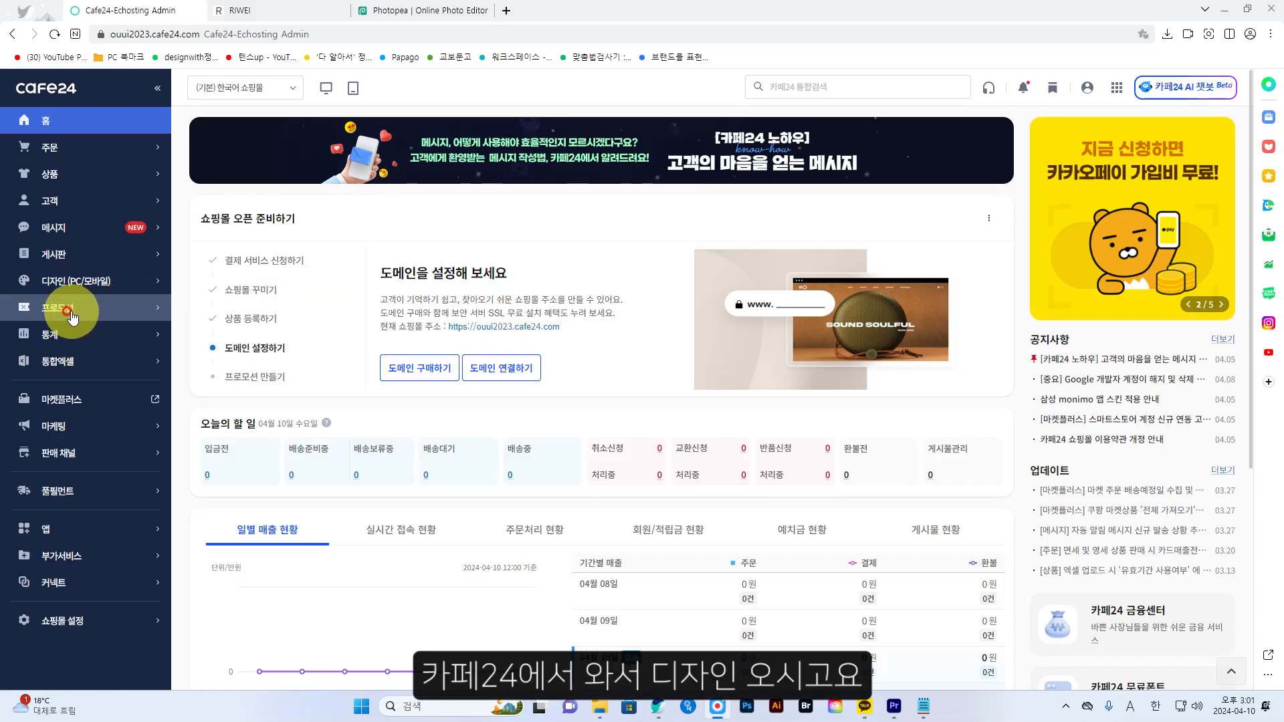
Switch to the Cafe24 admin, go to the design dashboard and open the 브라더 PC design for editing.
click(91, 287)
click(94, 282)
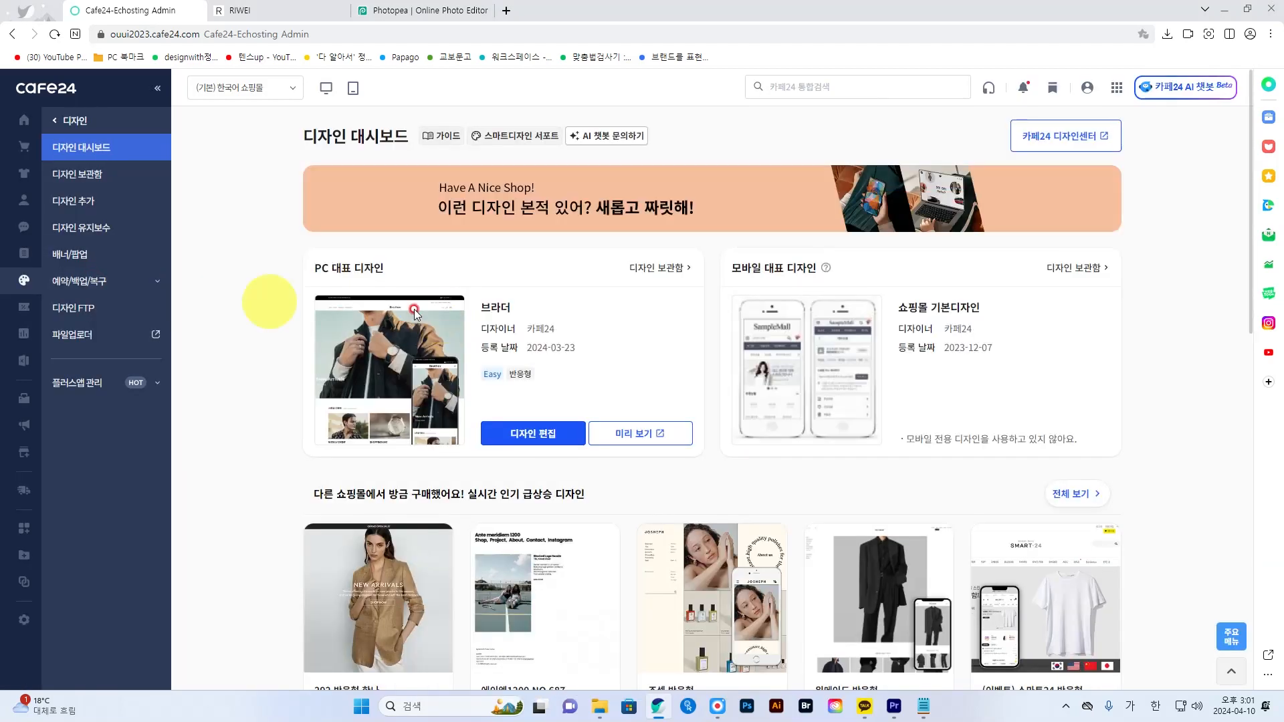
click(549, 434)
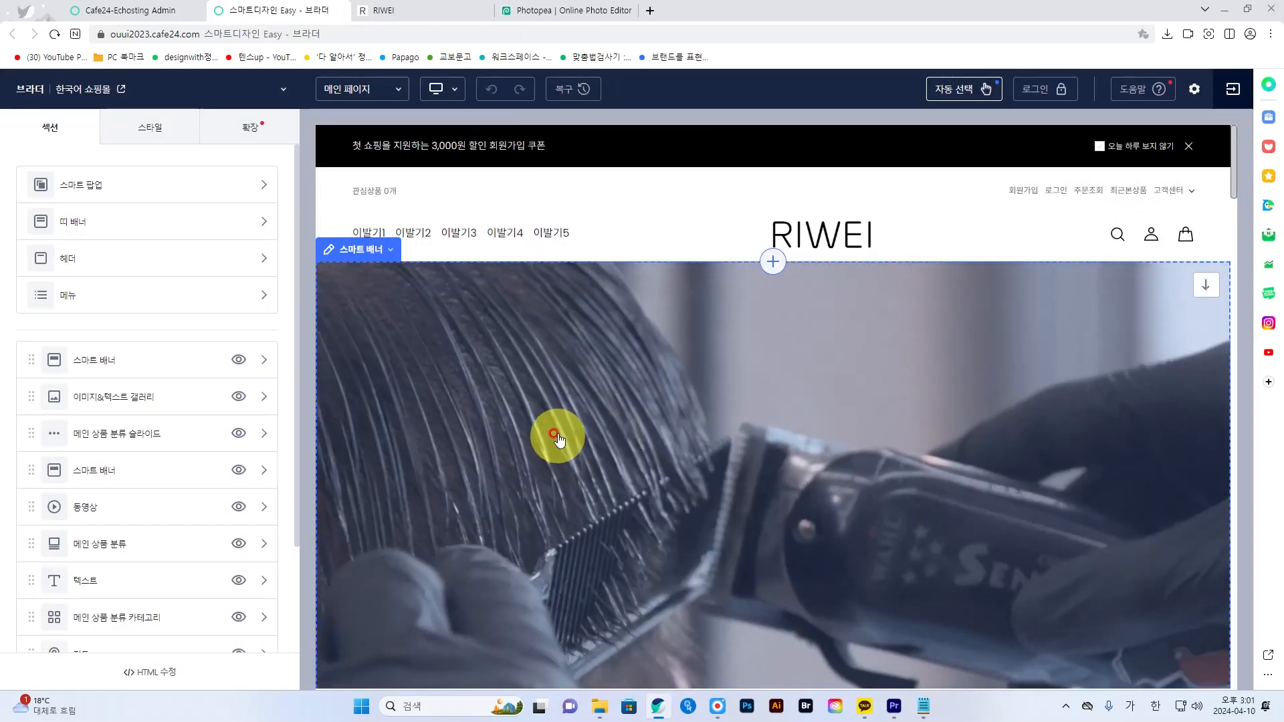
In the 스페셜 이벤트 image and text gallery, replace the WEEKLY EVENT image with main_banner01_pc from the 받은이미지만 folder.
scroll(699, 397, down, 7)
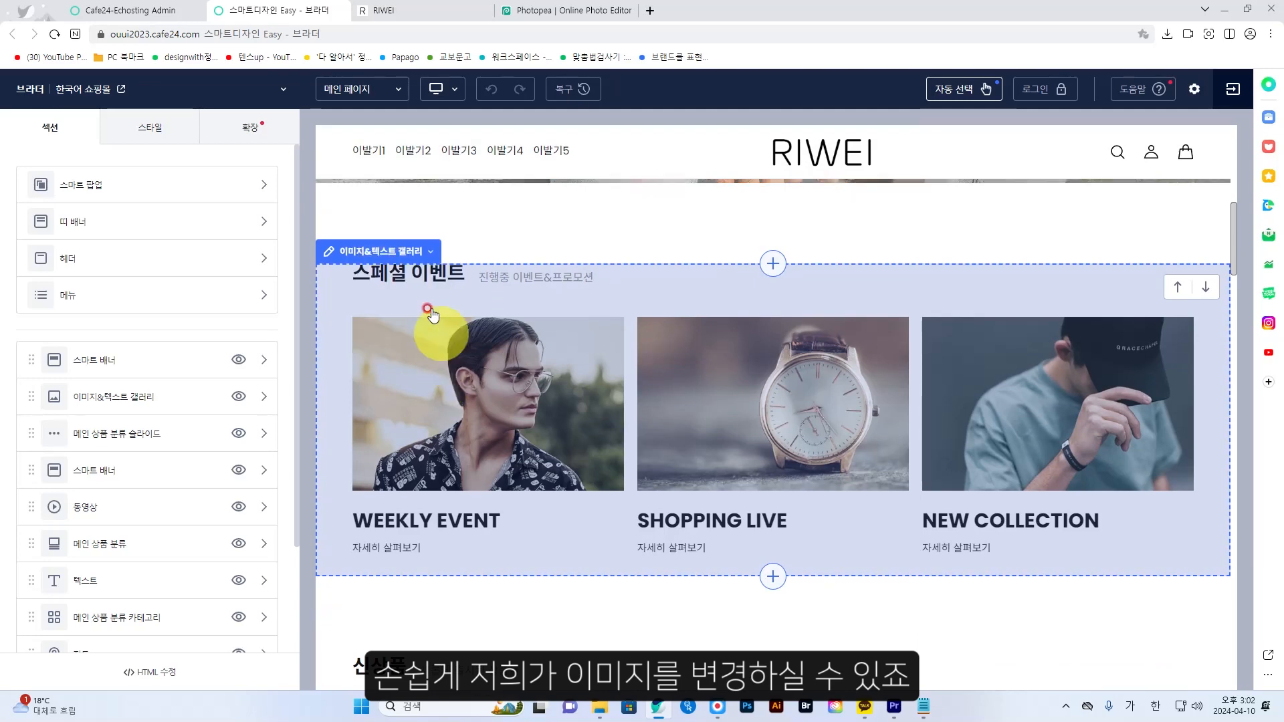
mouse_move(394, 253)
click(353, 284)
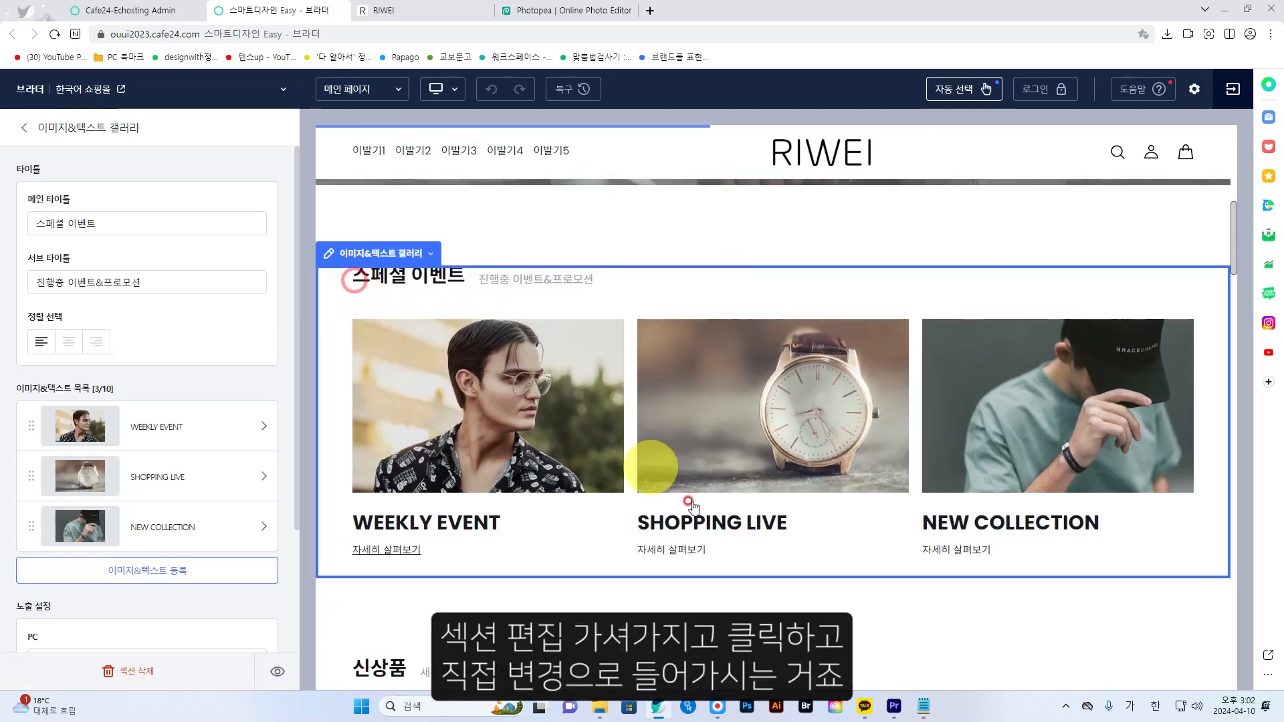
click(147, 430)
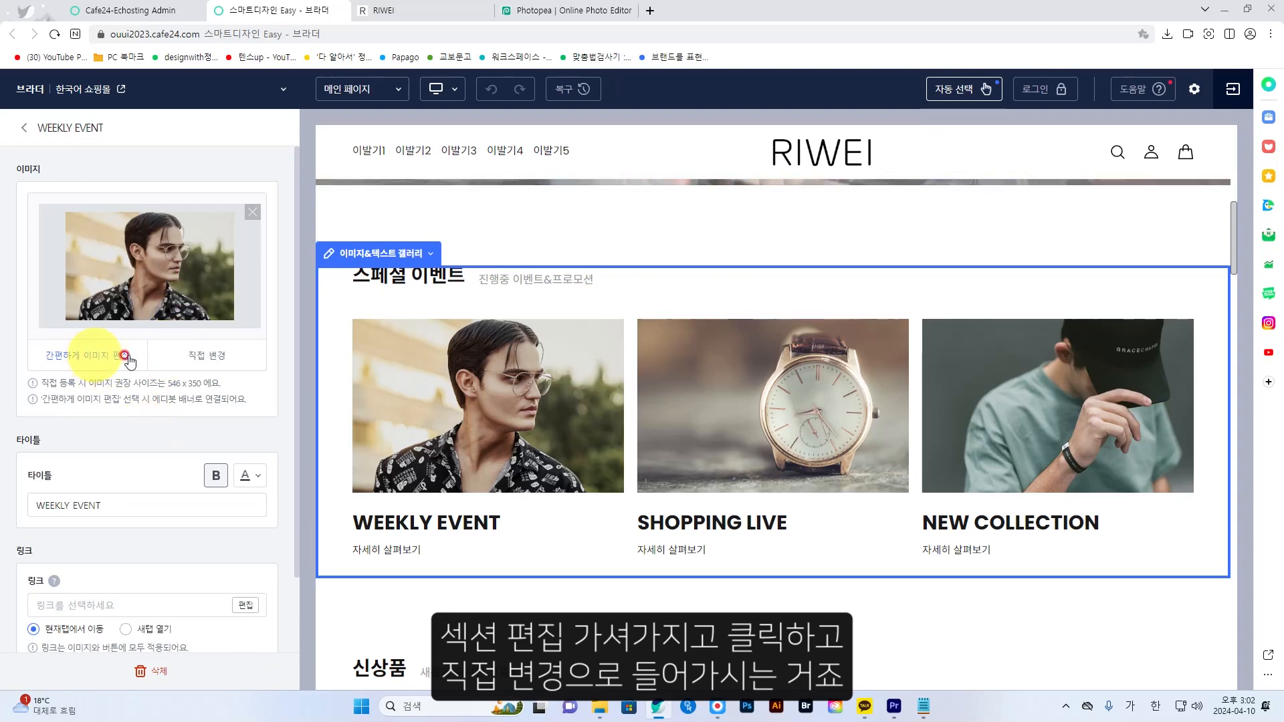
click(206, 359)
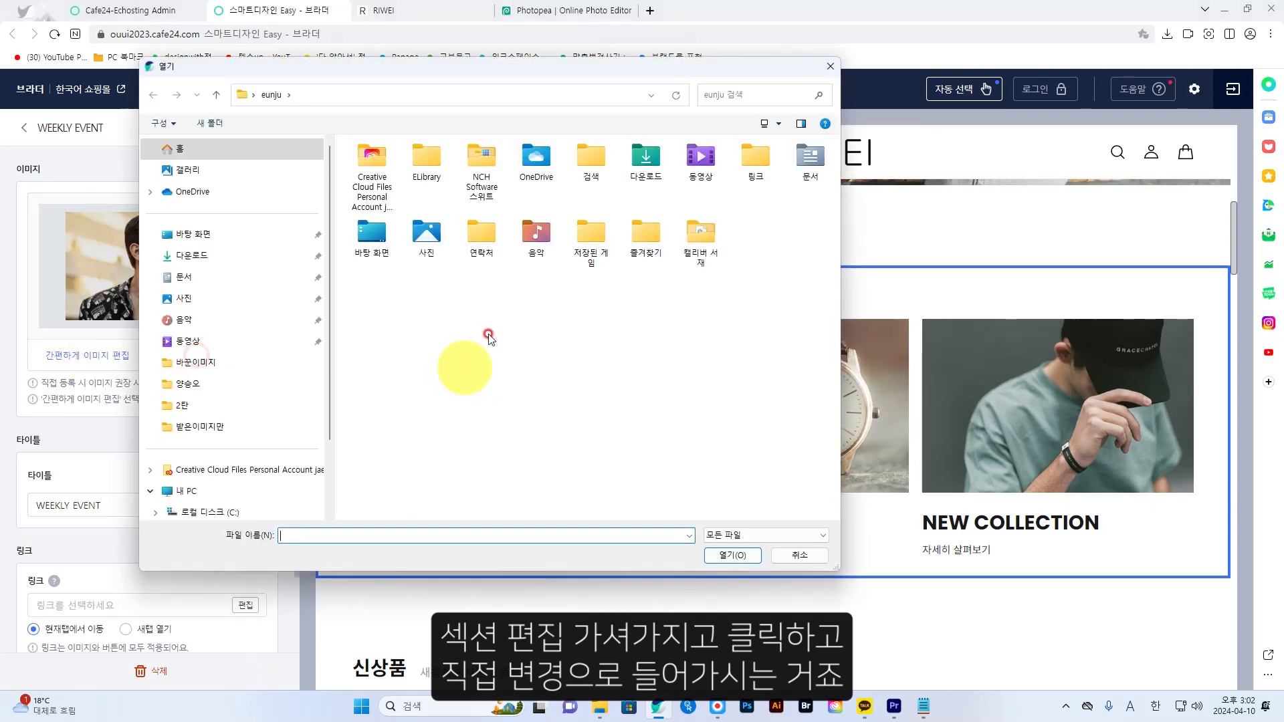
drag(544, 69, 614, 124)
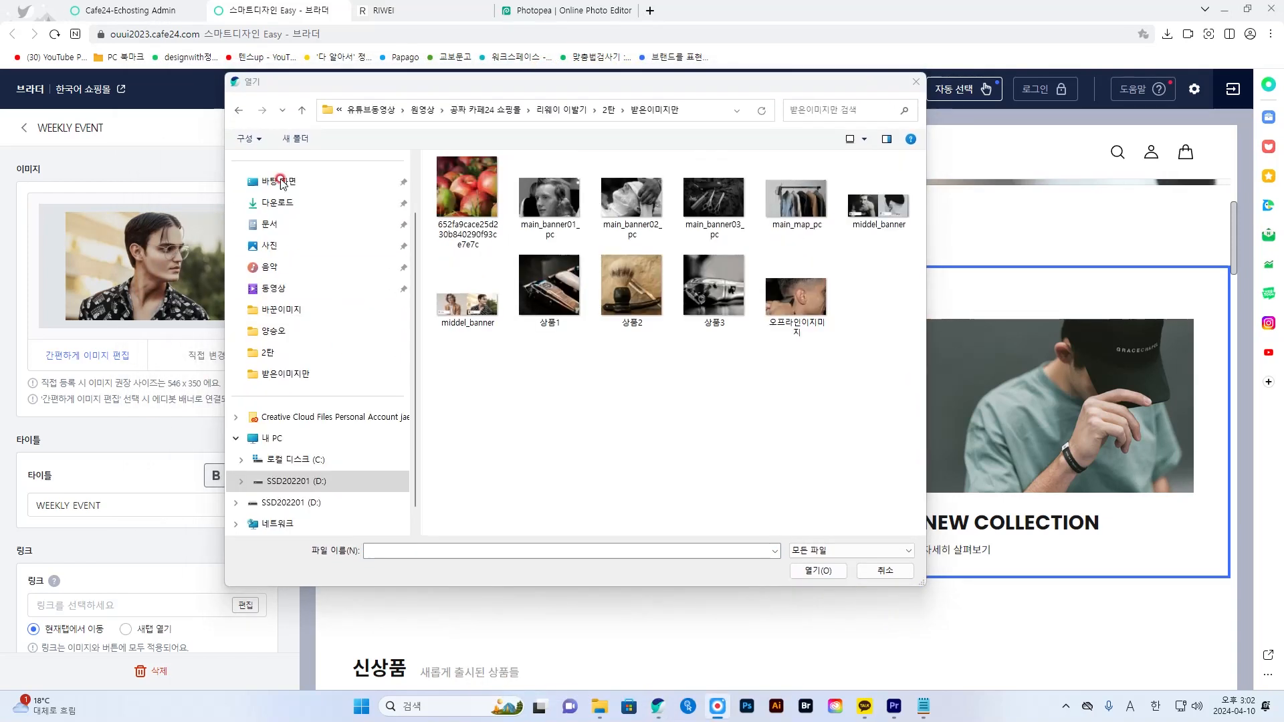
click(557, 204)
click(831, 573)
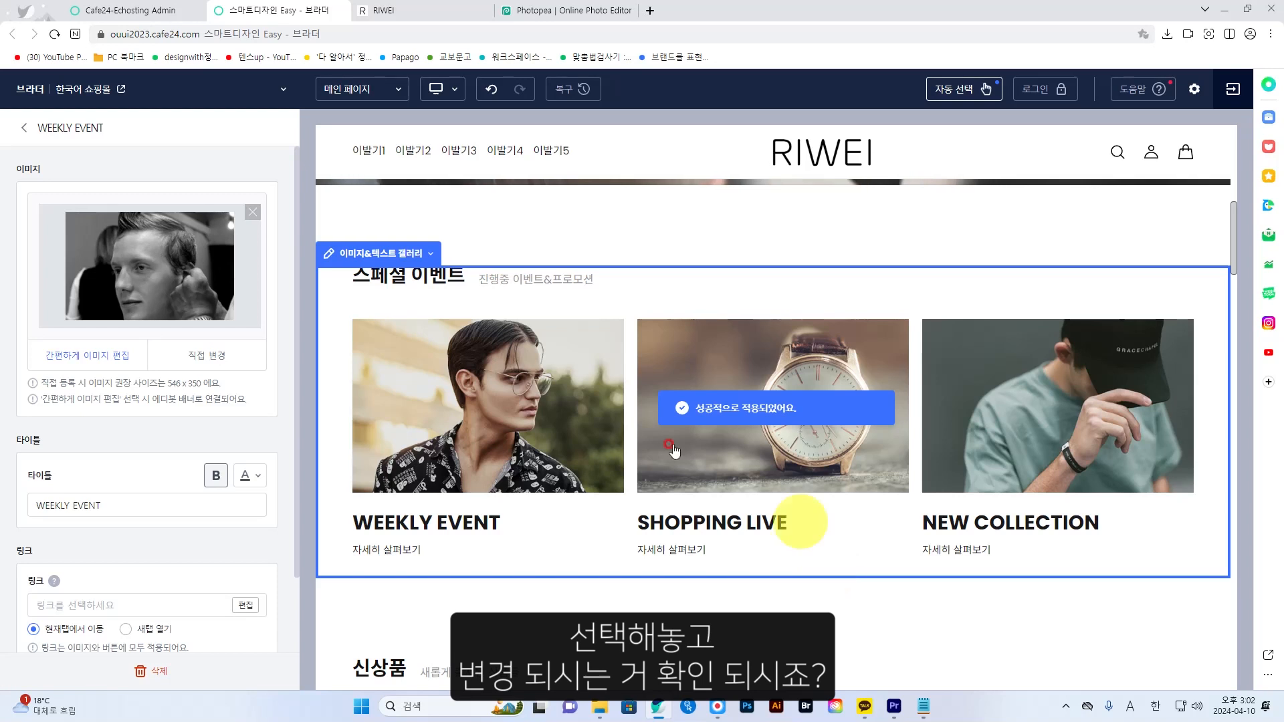
Examine the WEEKLY EVENT item's title and link settings, including the product categories available as link targets.
scroll(221, 535, down, 1)
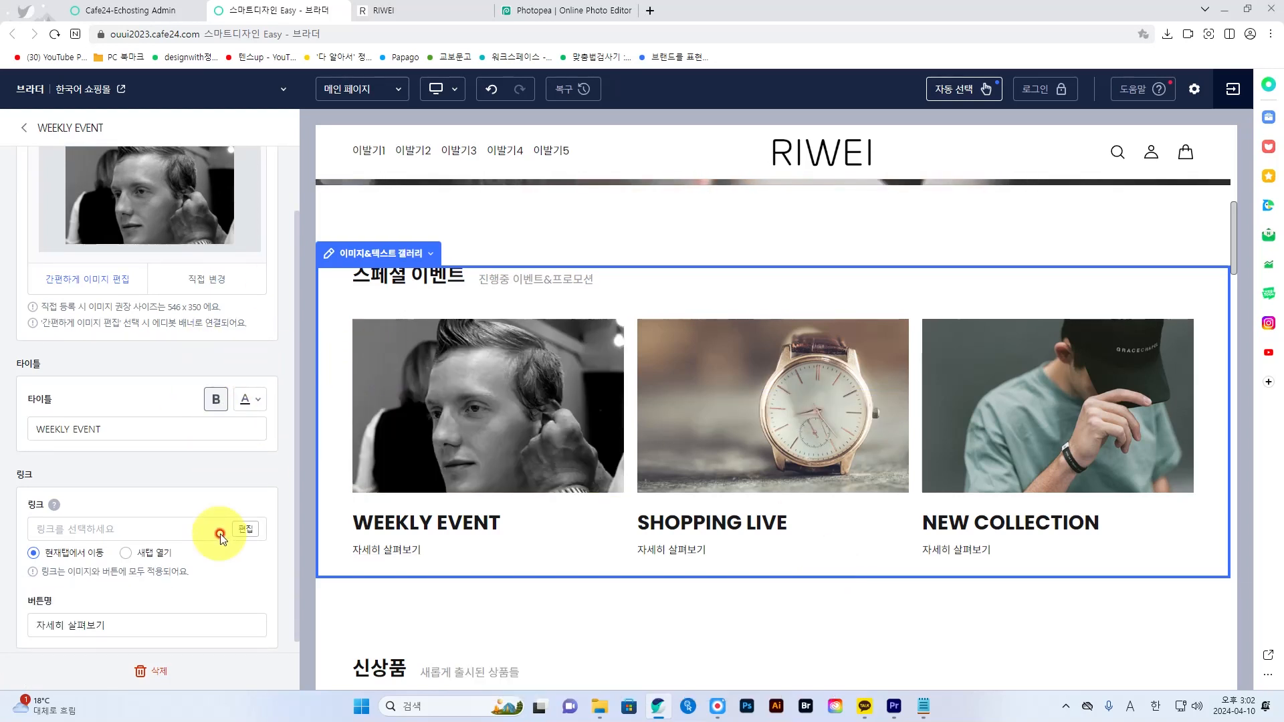
click(99, 429)
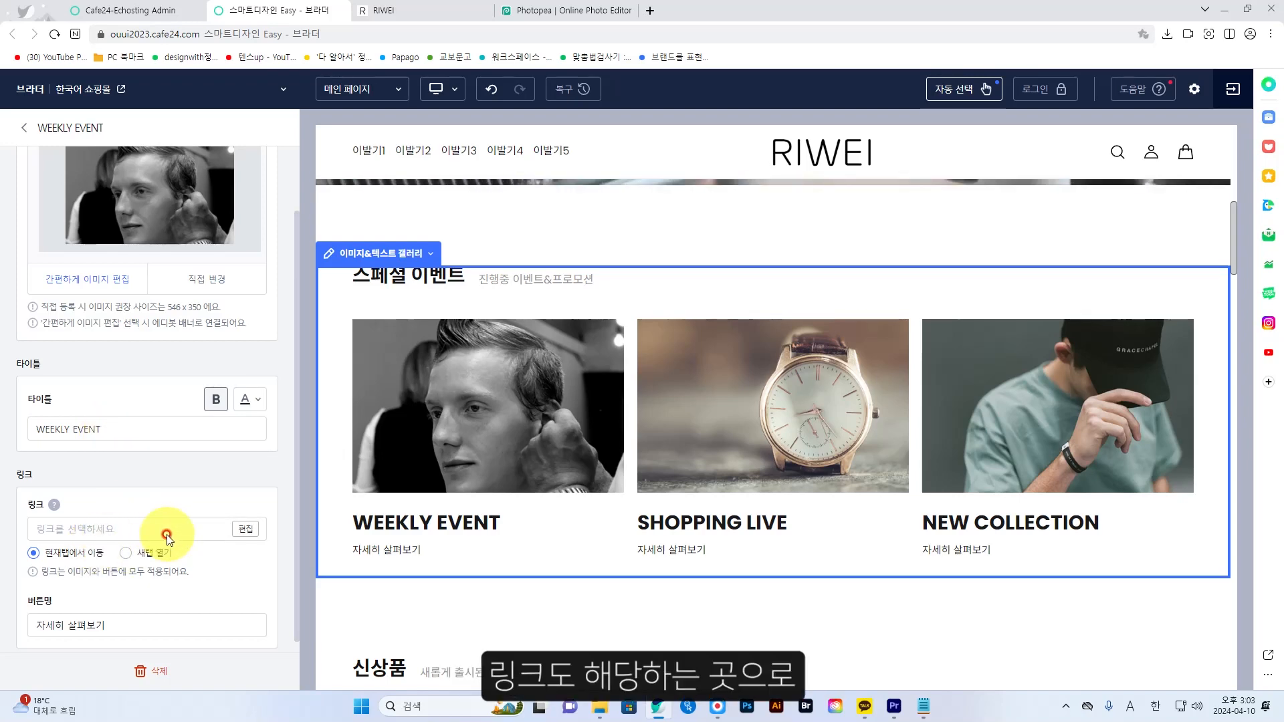
click(246, 531)
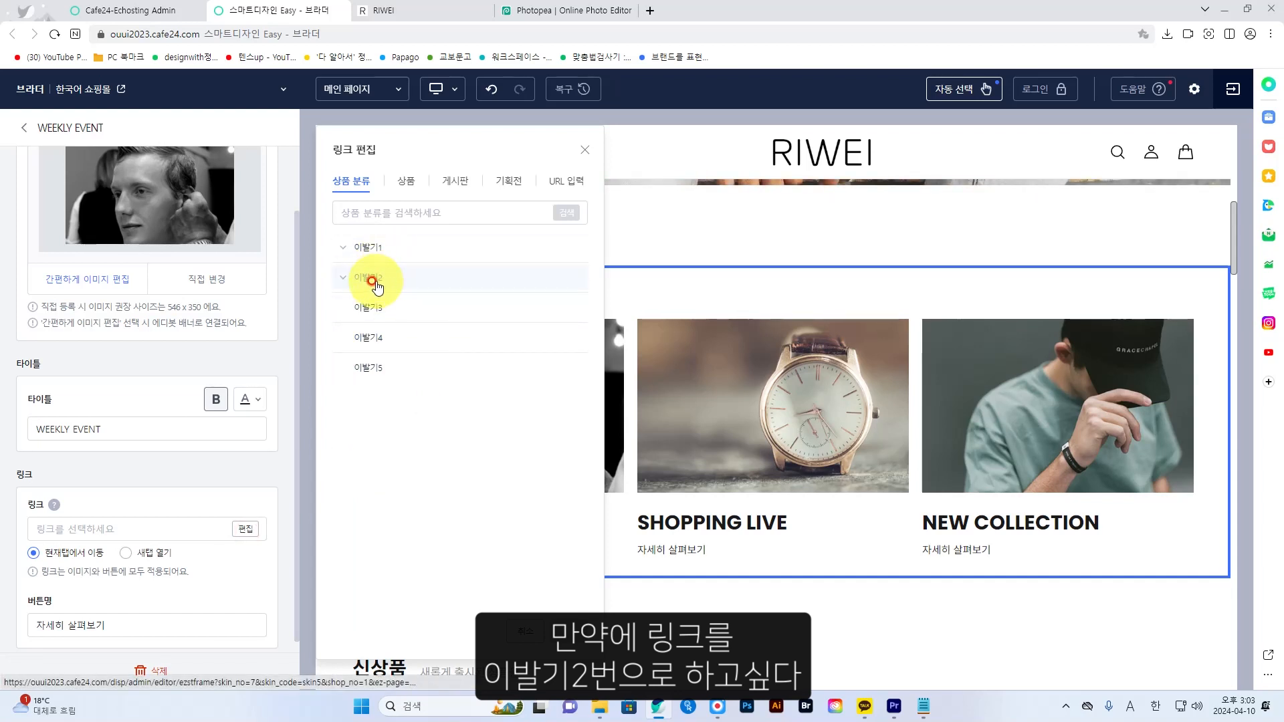
click(586, 153)
scroll(245, 481, up, 1)
scroll(235, 502, down, 1)
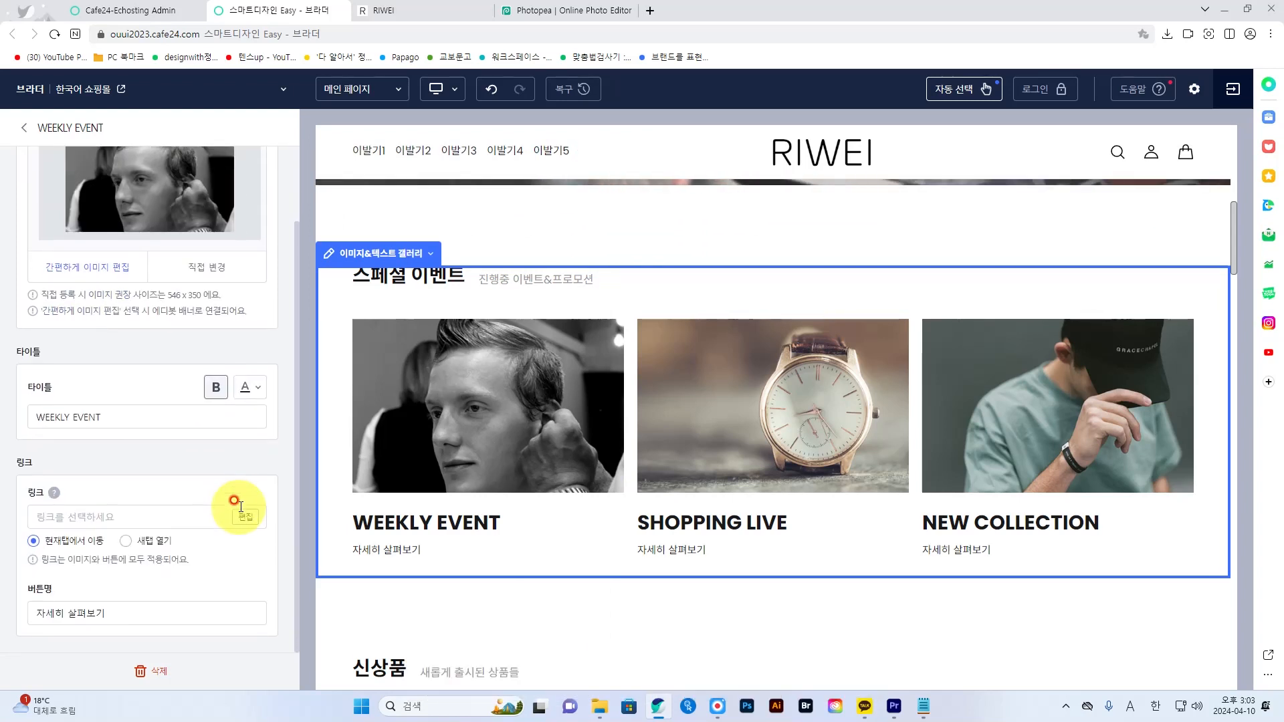
Replace the SHOPPING LIVE image in the gallery with main_banner02_pc.
click(27, 128)
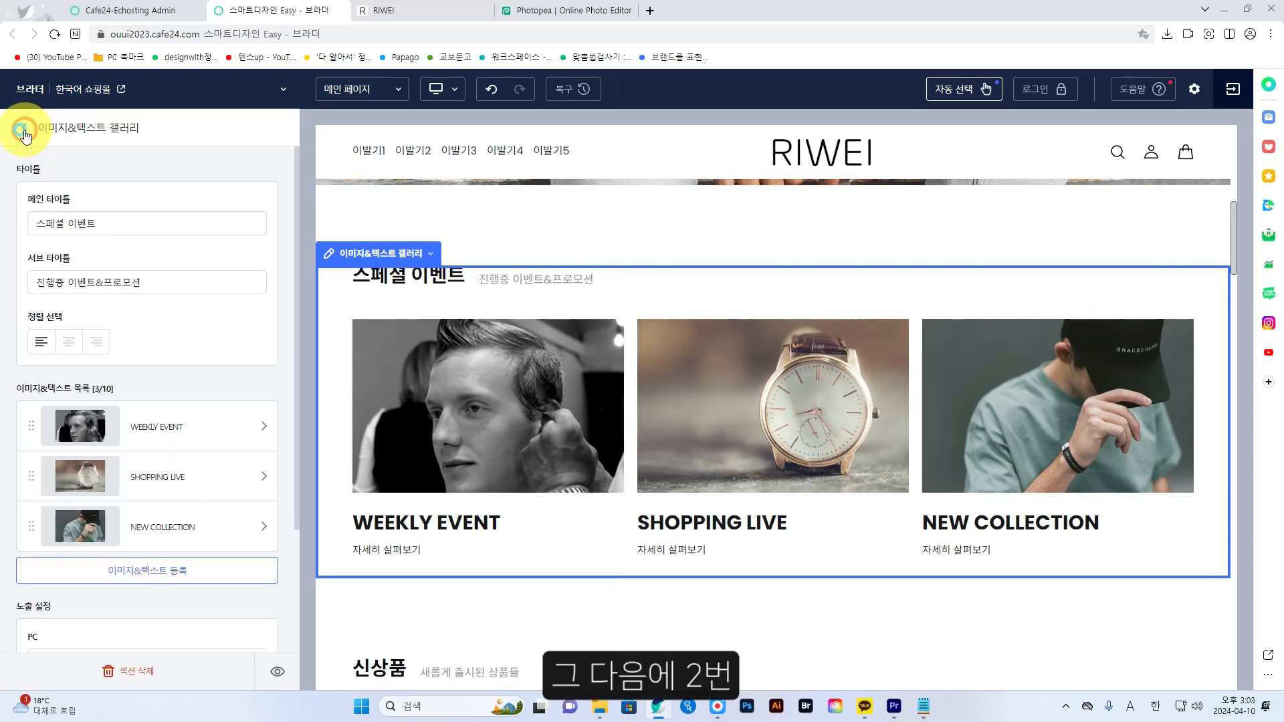
click(138, 479)
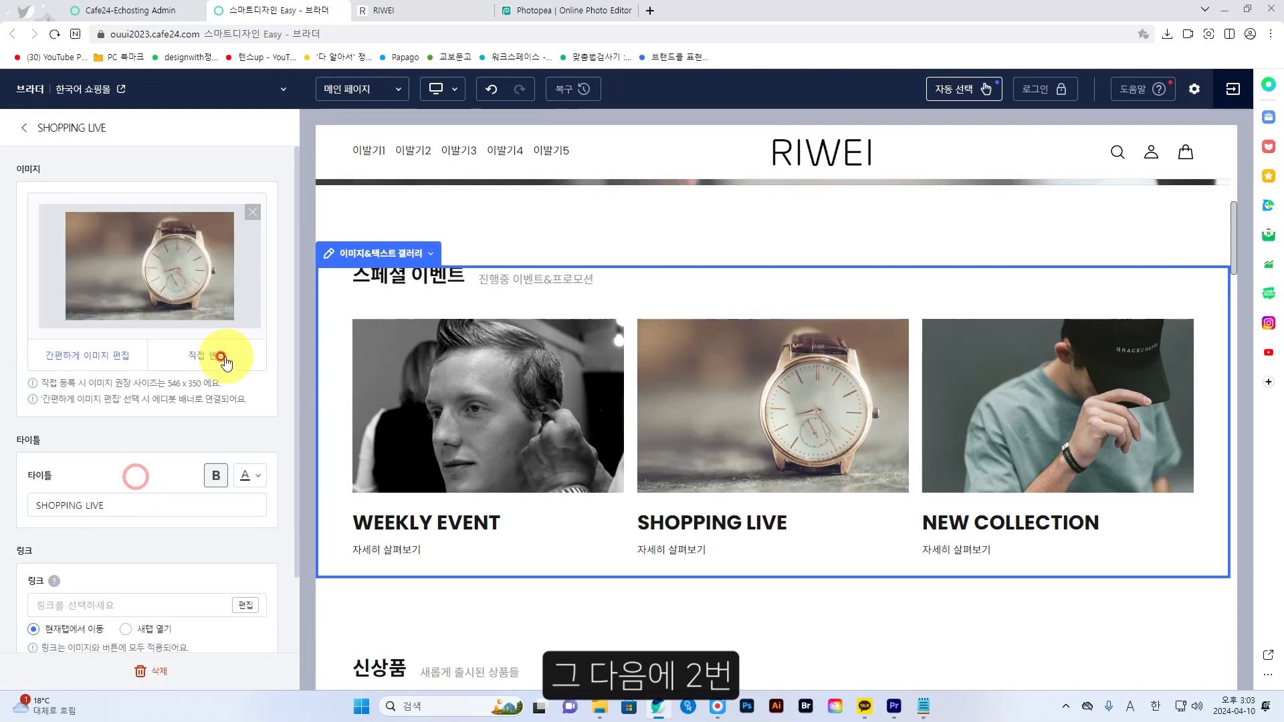
click(208, 359)
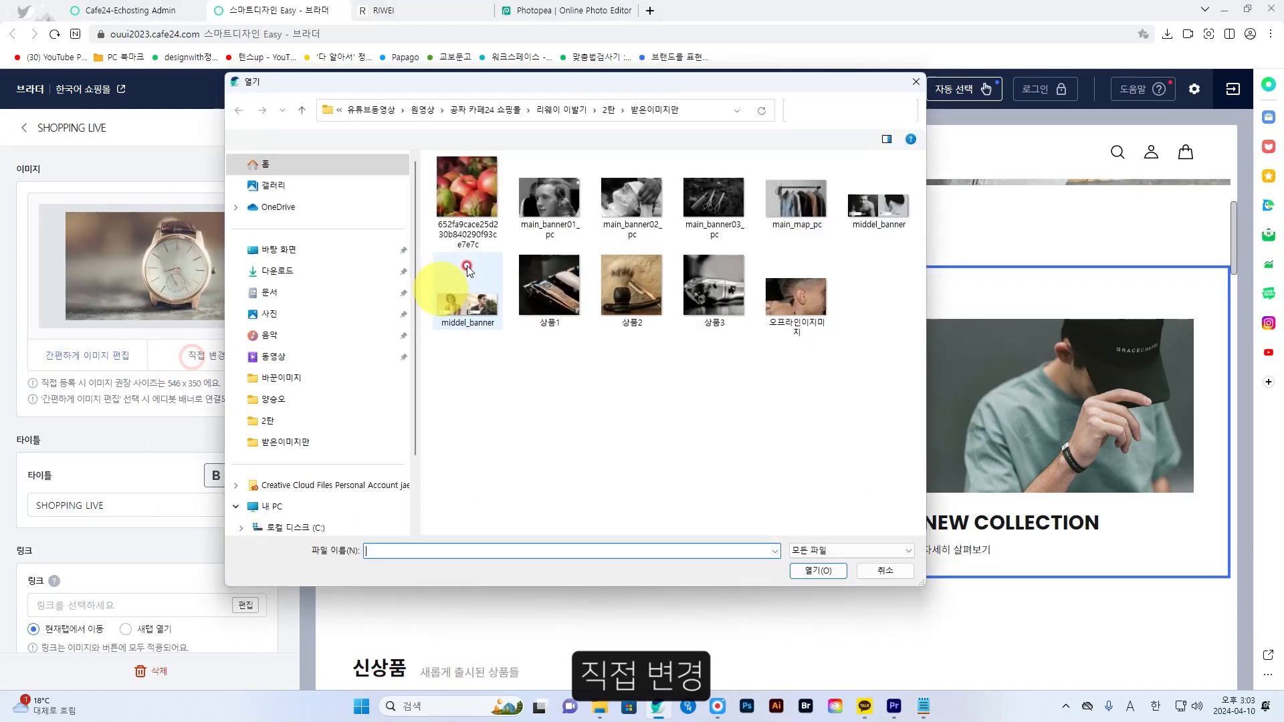
click(638, 201)
click(809, 571)
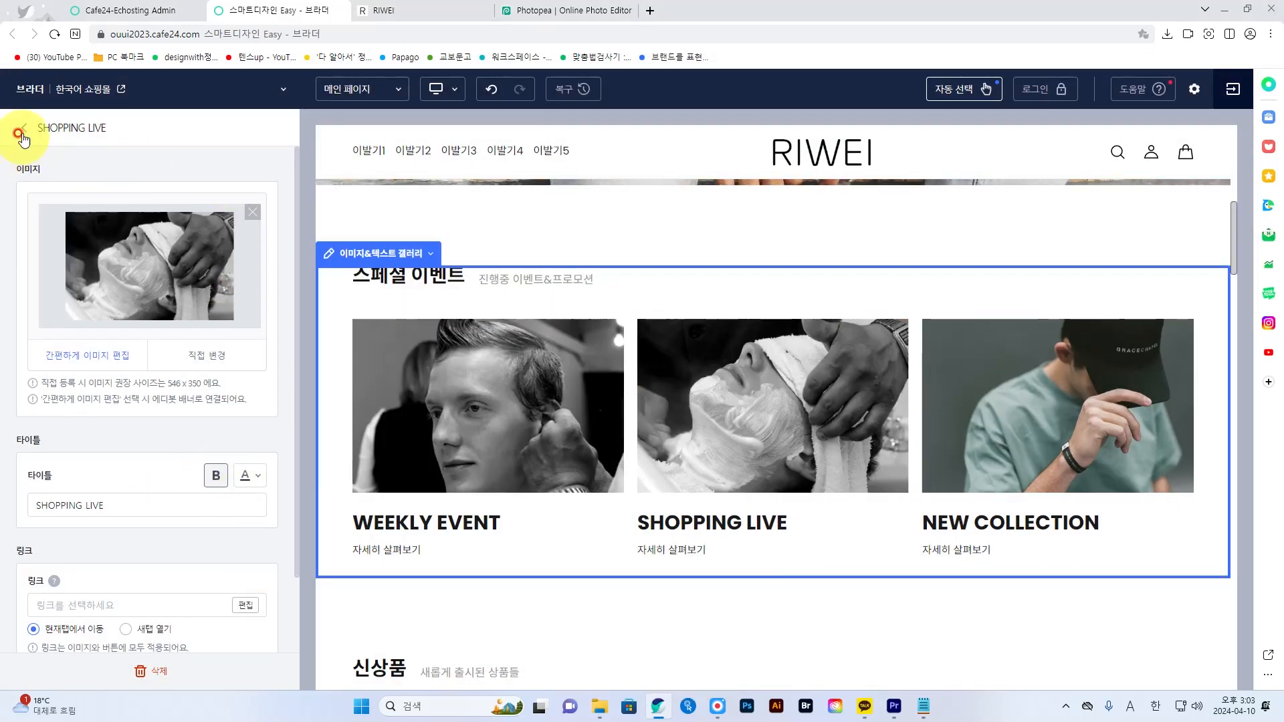
Replace the NEW COLLECTION image in the gallery with main_banner03_pc and return to the gallery settings.
click(22, 130)
click(153, 524)
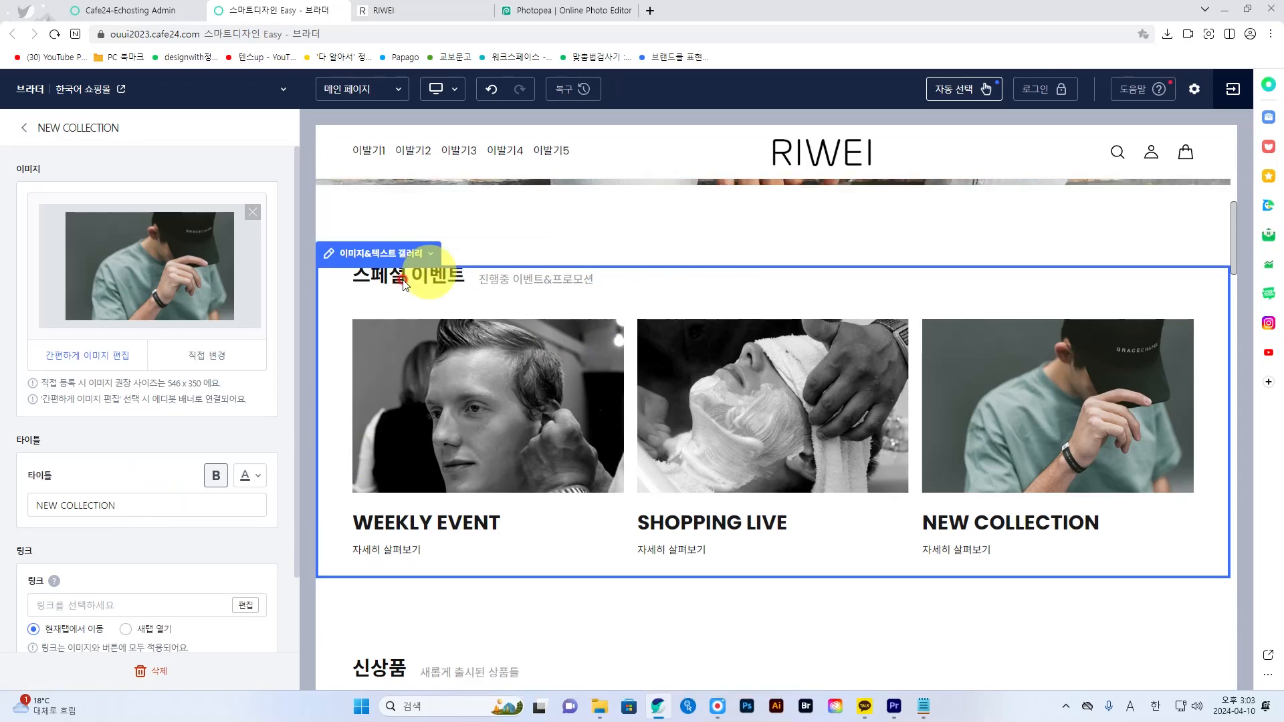
click(217, 353)
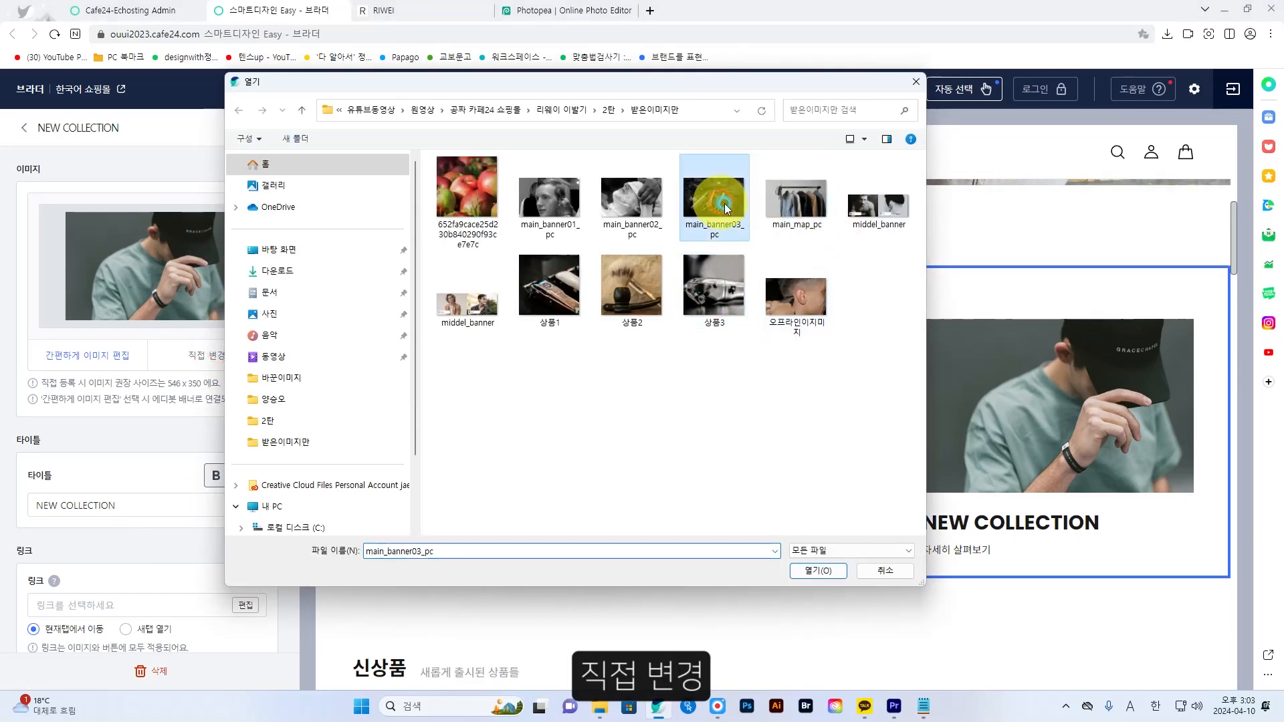
click(818, 570)
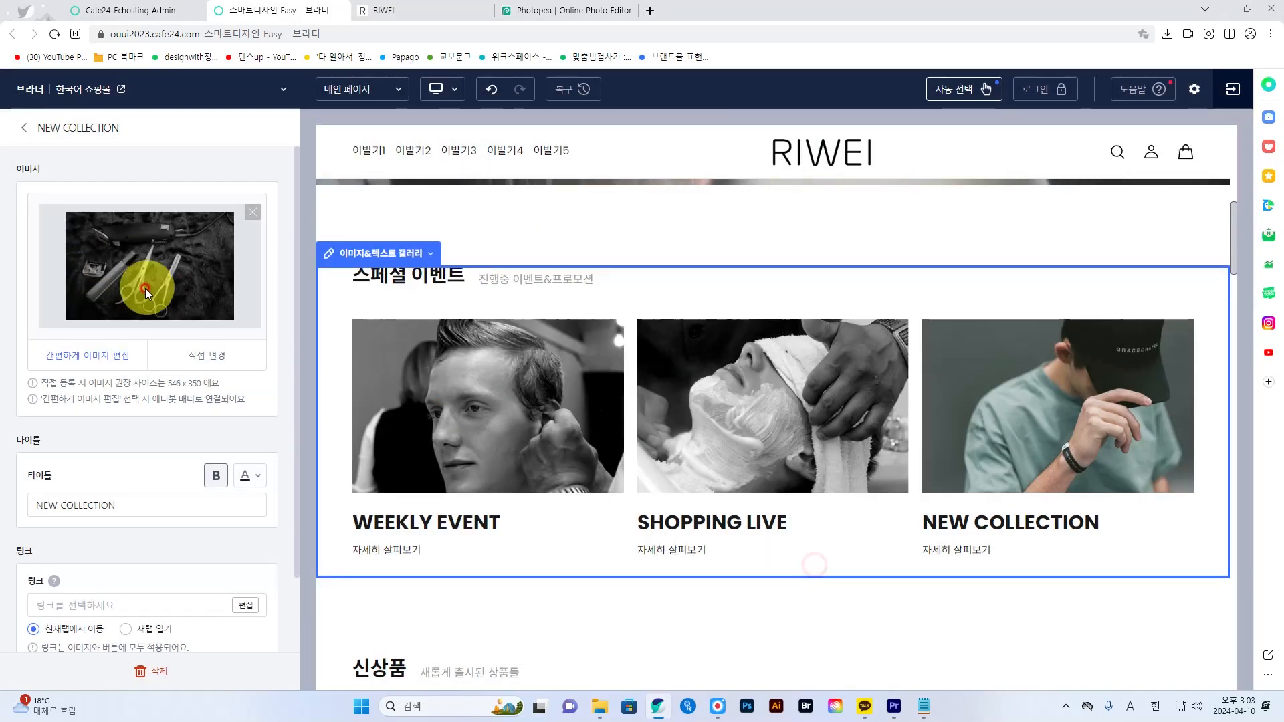
click(24, 127)
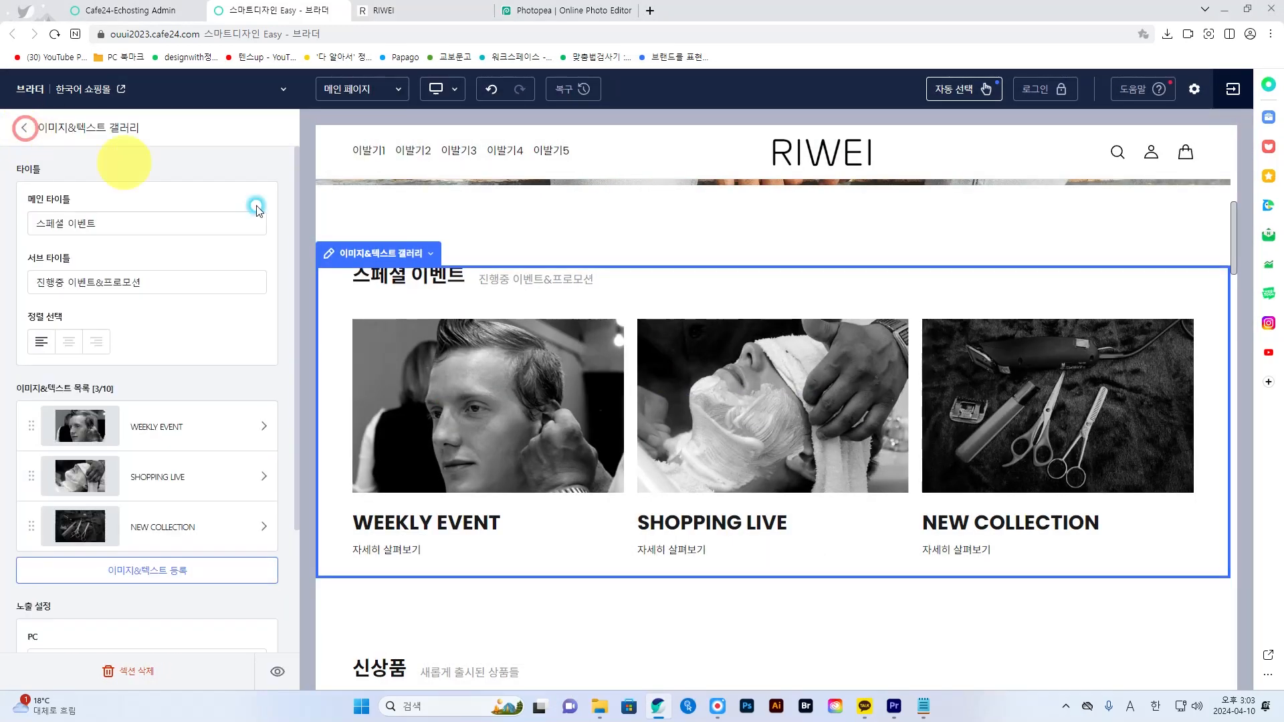
Edit the smart banner below the 신상품 section and replace its PC image with the black-and-white middel_banner file.
scroll(588, 409, down, 2)
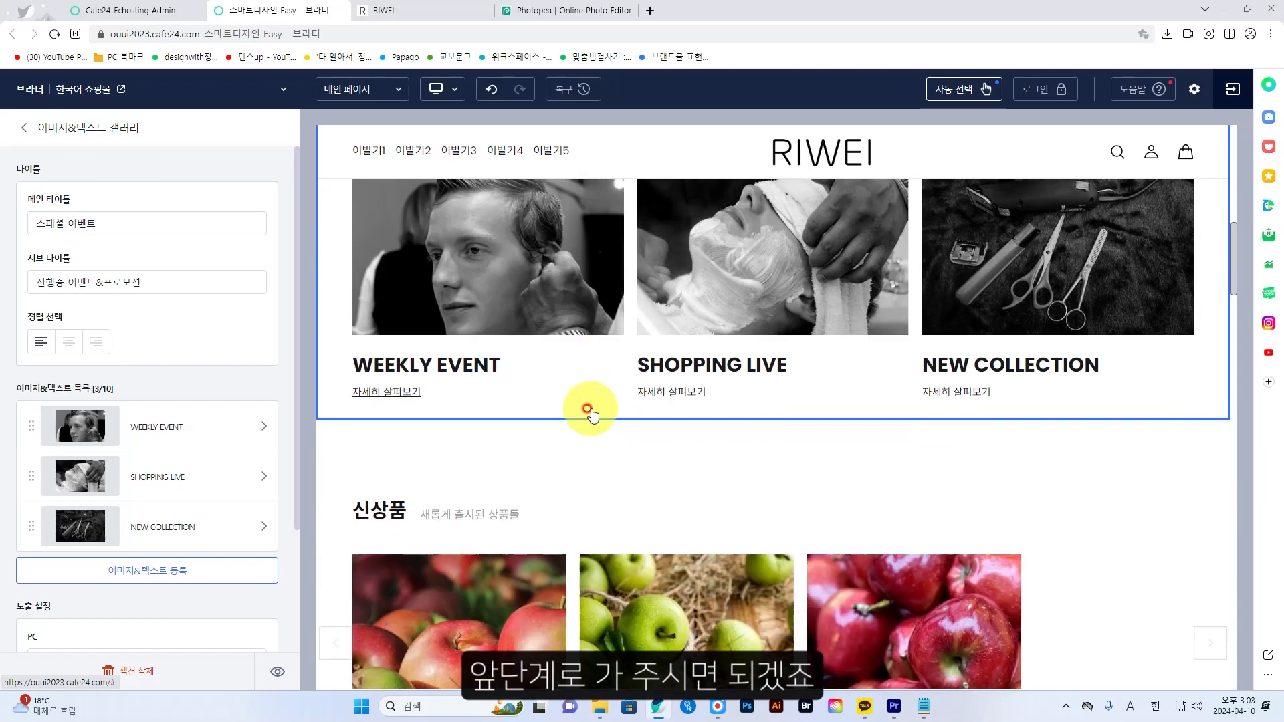
scroll(591, 415, down, 3)
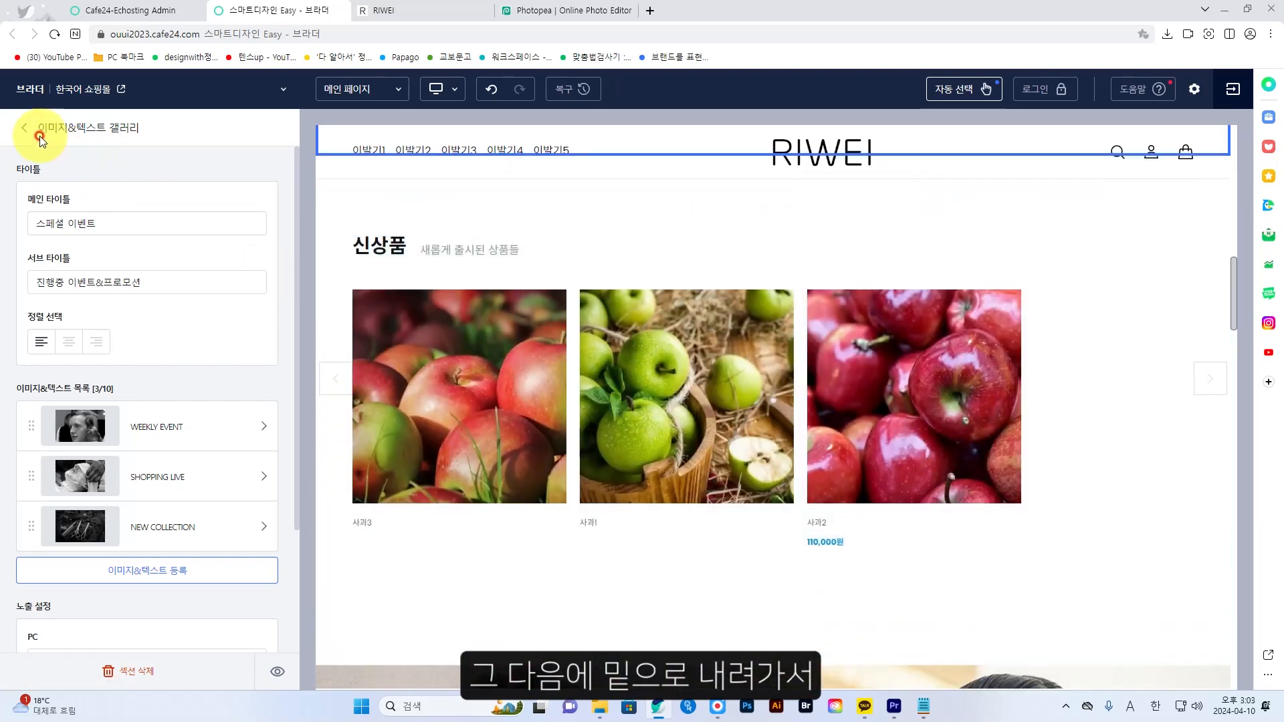
click(20, 129)
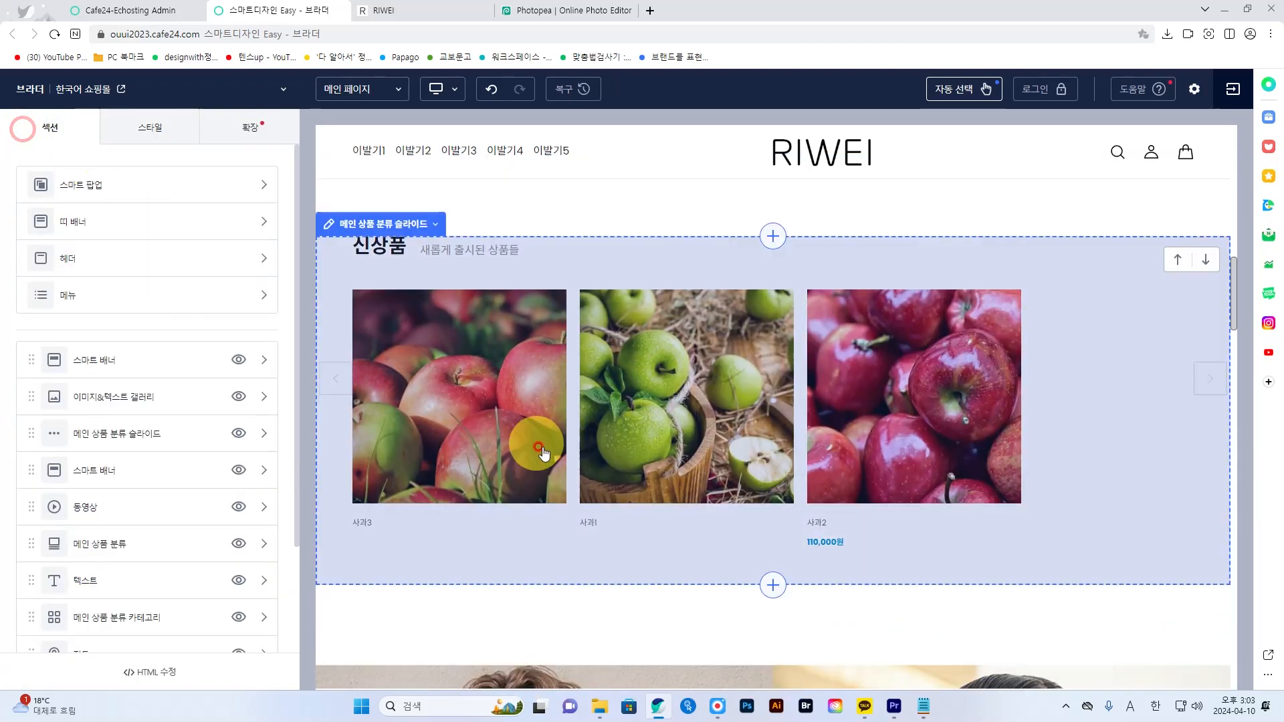
scroll(544, 448, down, 6)
scroll(543, 446, up, 1)
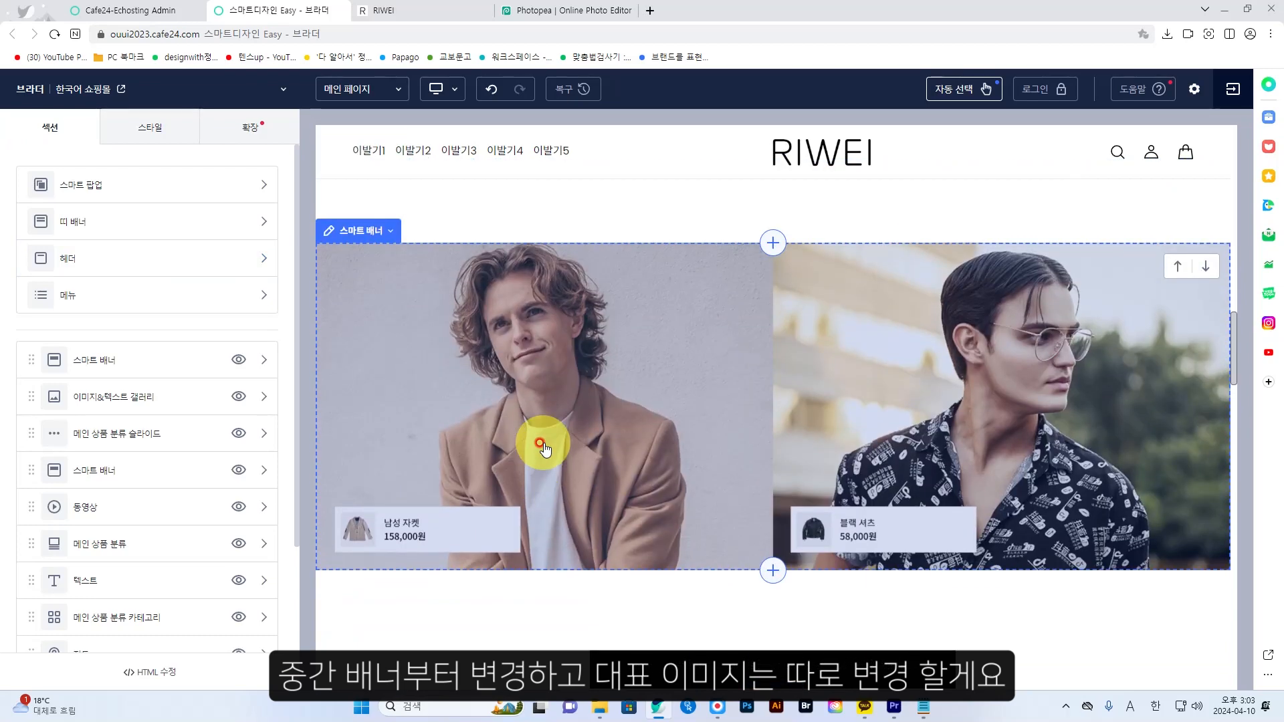
click(368, 234)
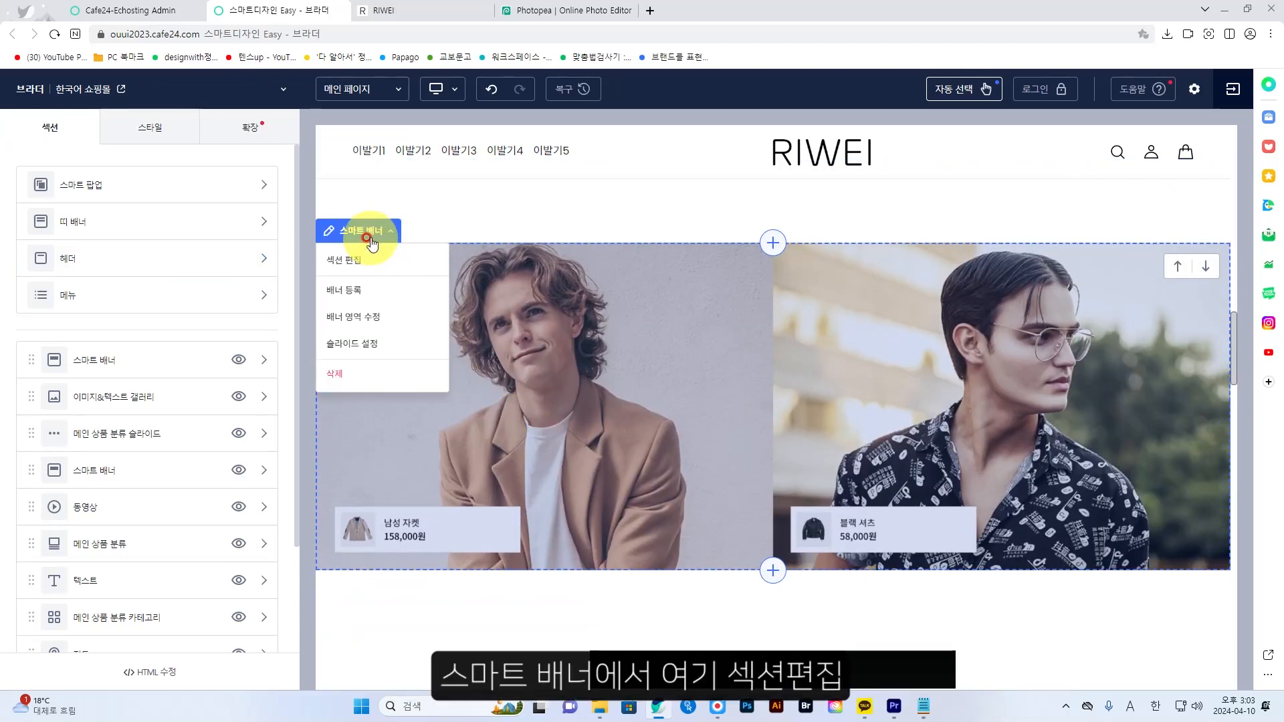
click(354, 263)
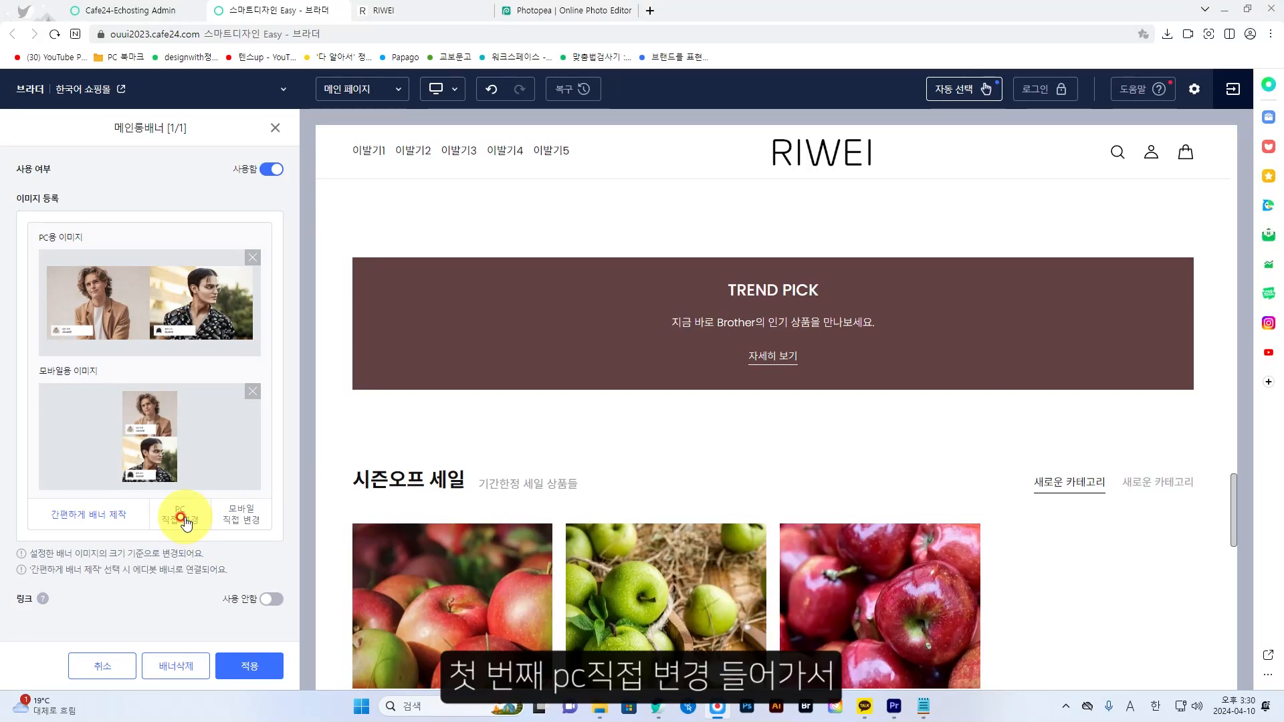
click(187, 521)
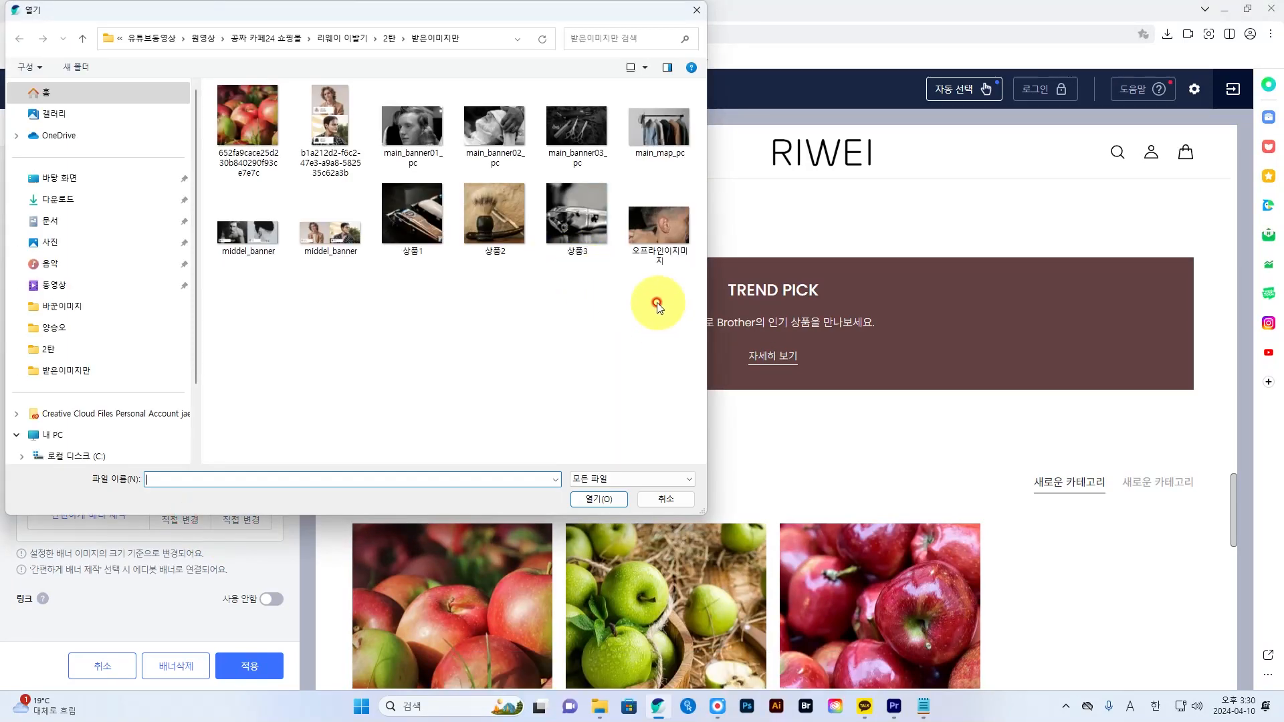
click(267, 243)
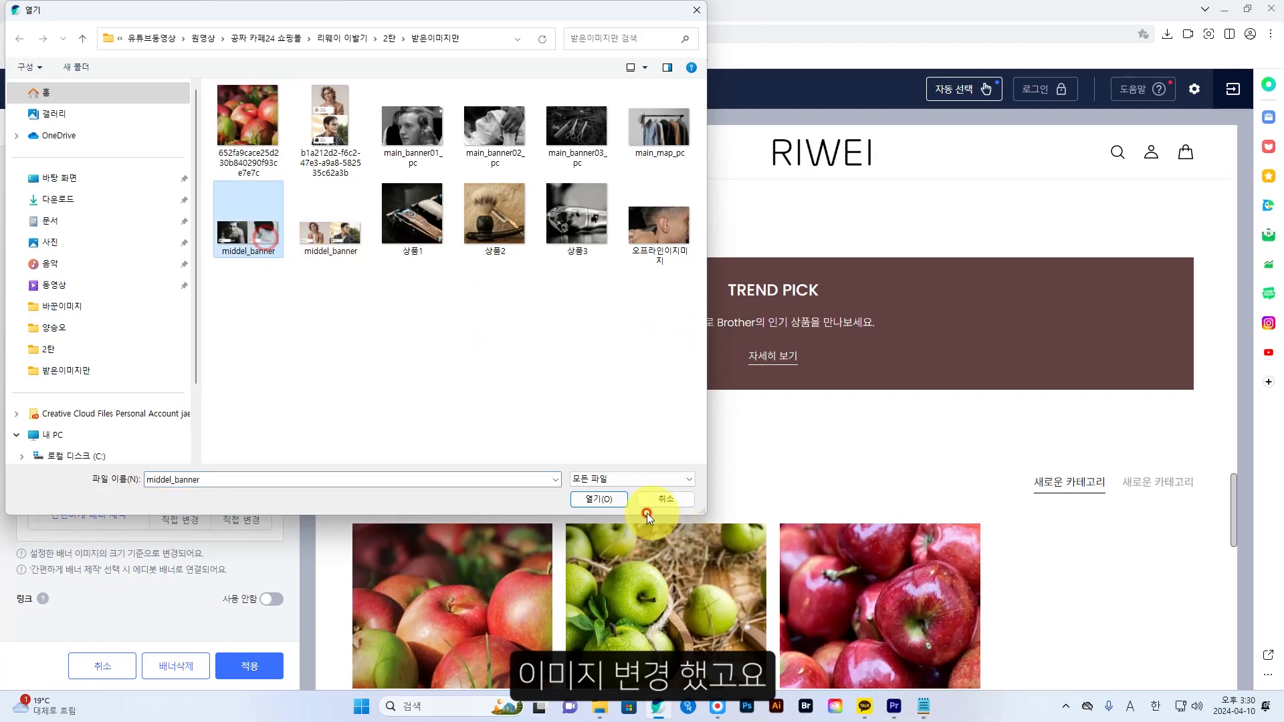
click(623, 500)
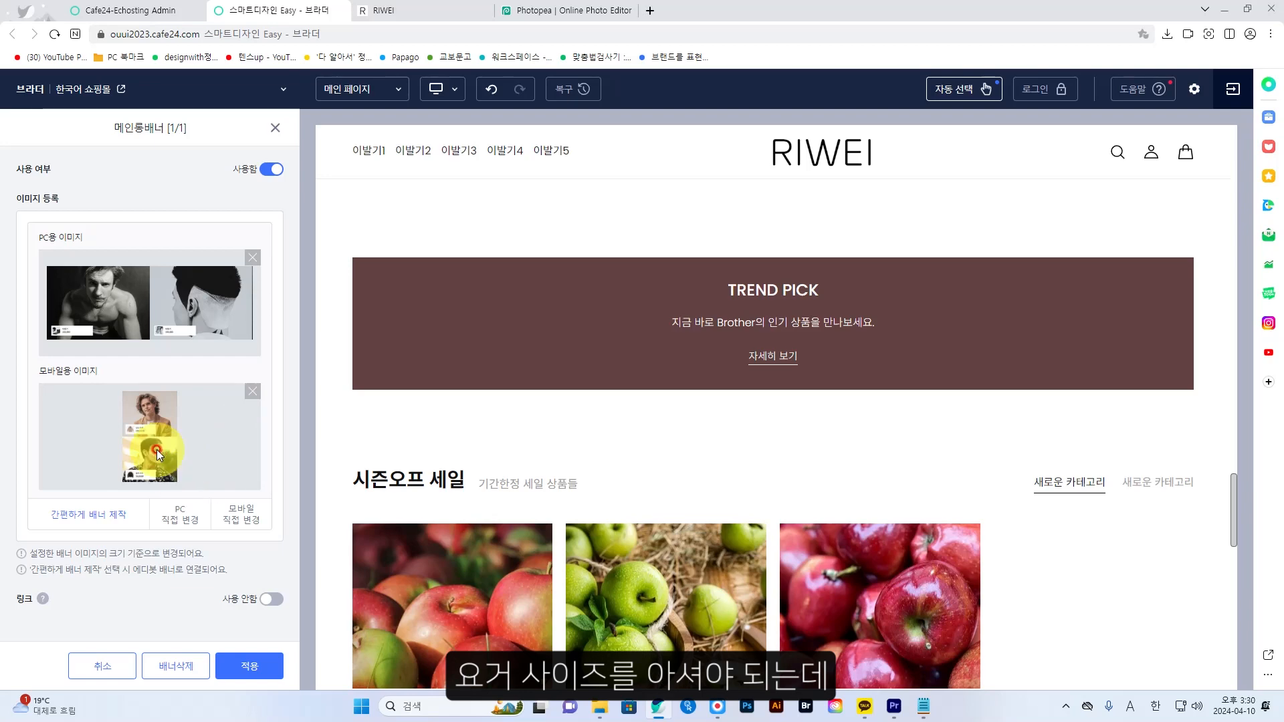
Show the live RIWEI shop page in a narrow browser window to check the middle banner's mobile version.
click(425, 12)
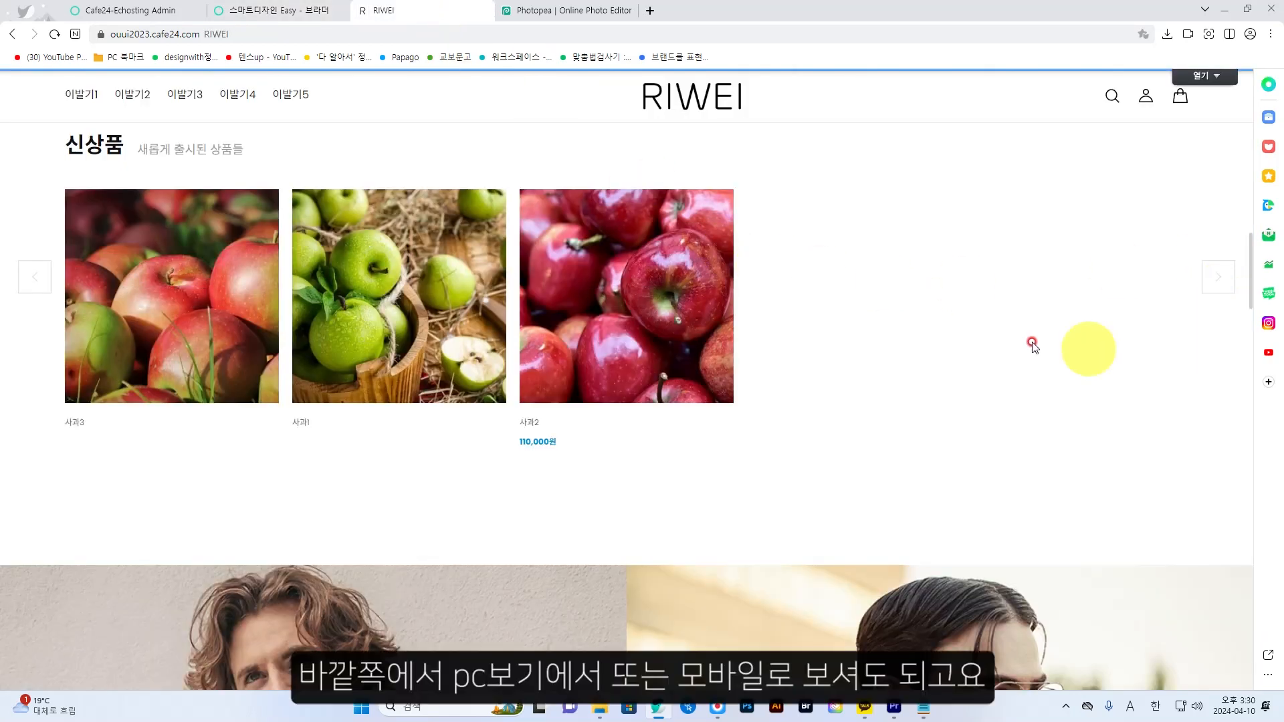
click(1247, 14)
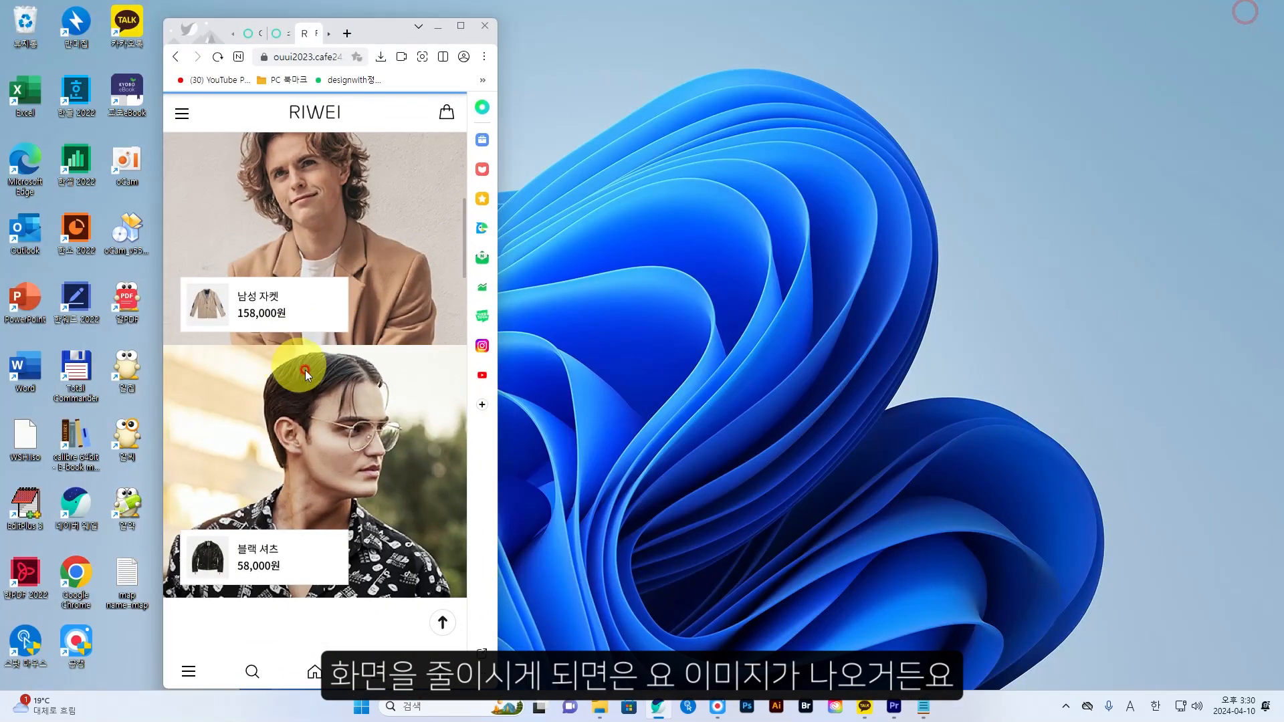
Maximize the shop's browser window and switch to the middel_banner.psd document in Photopea.
right_click(369, 279)
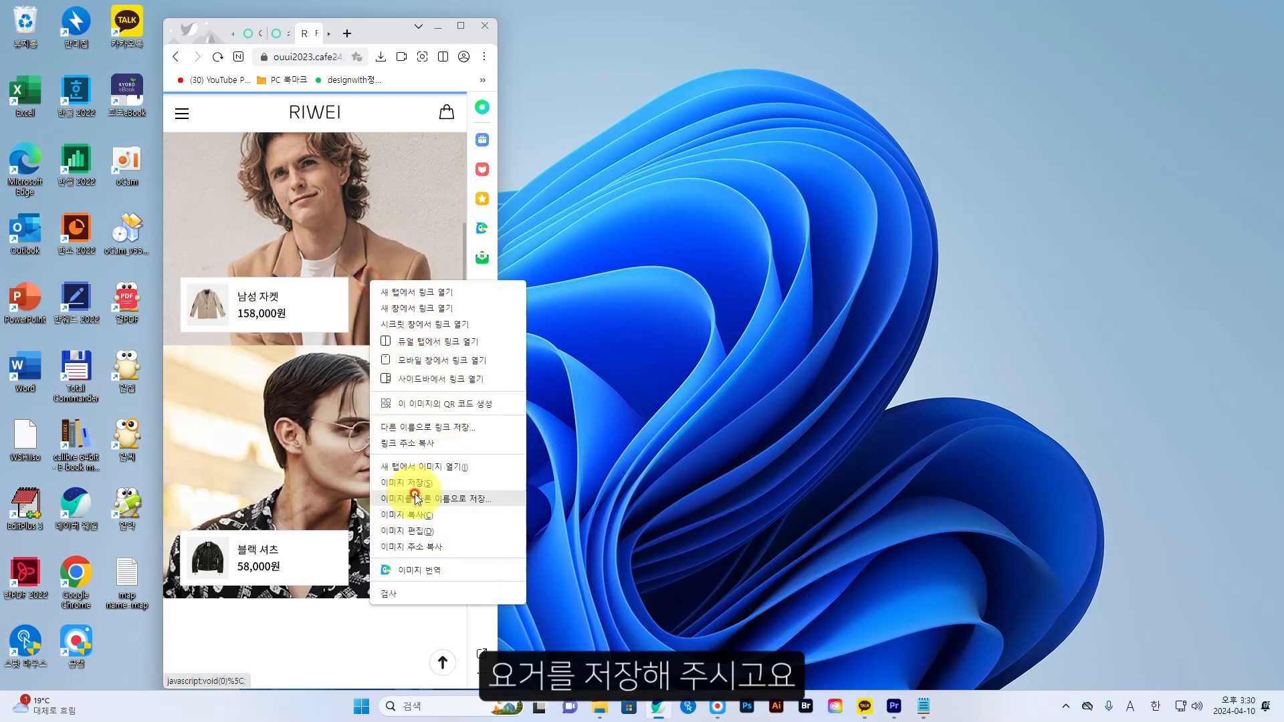
click(461, 26)
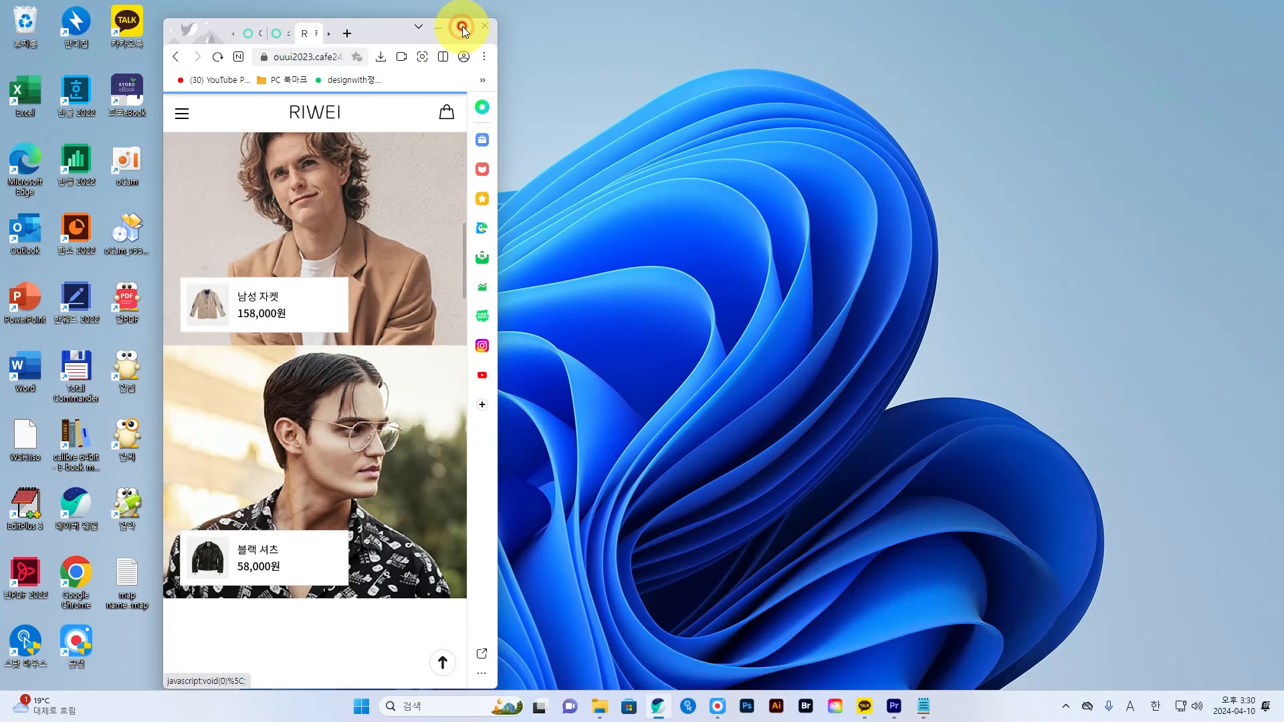
click(462, 27)
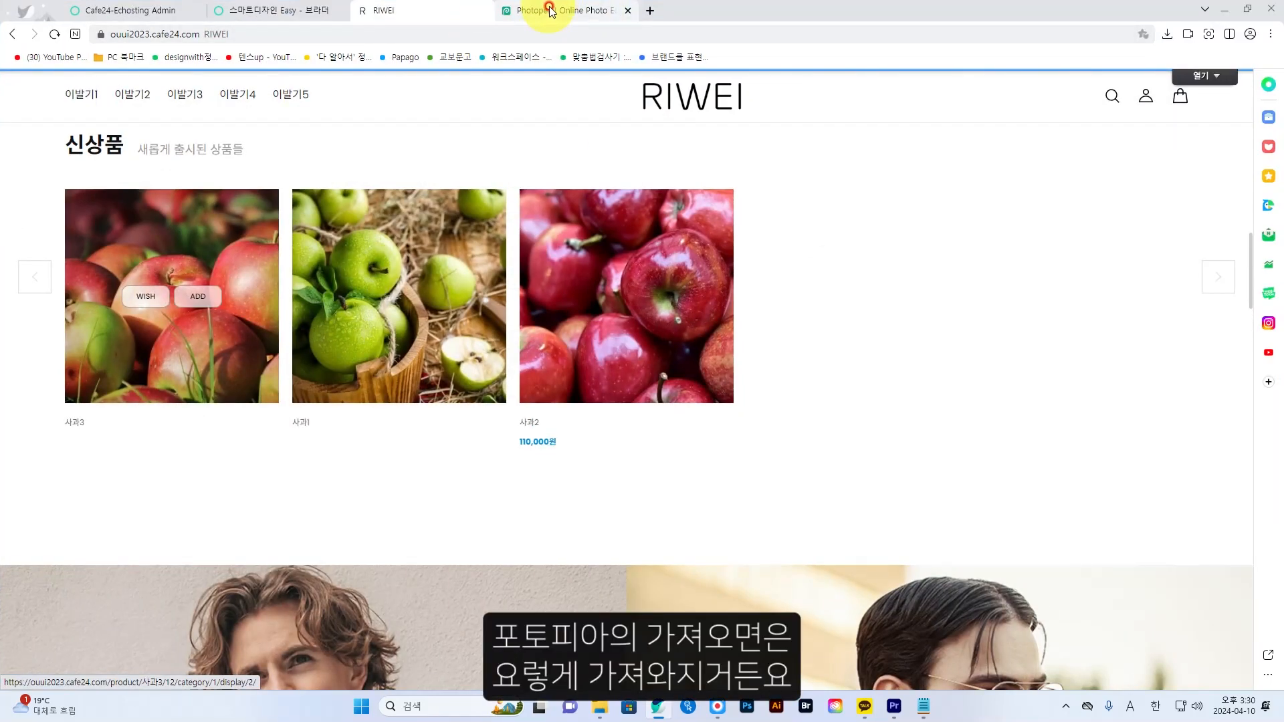
click(550, 11)
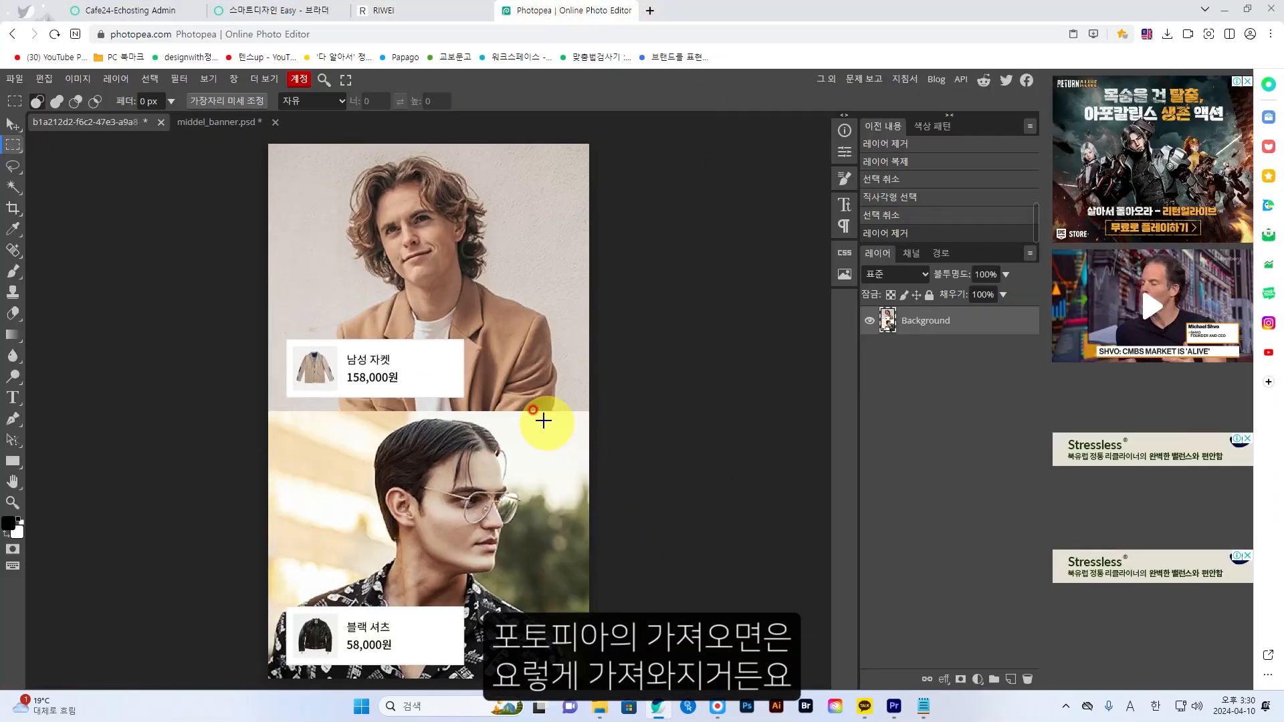
double_click(226, 123)
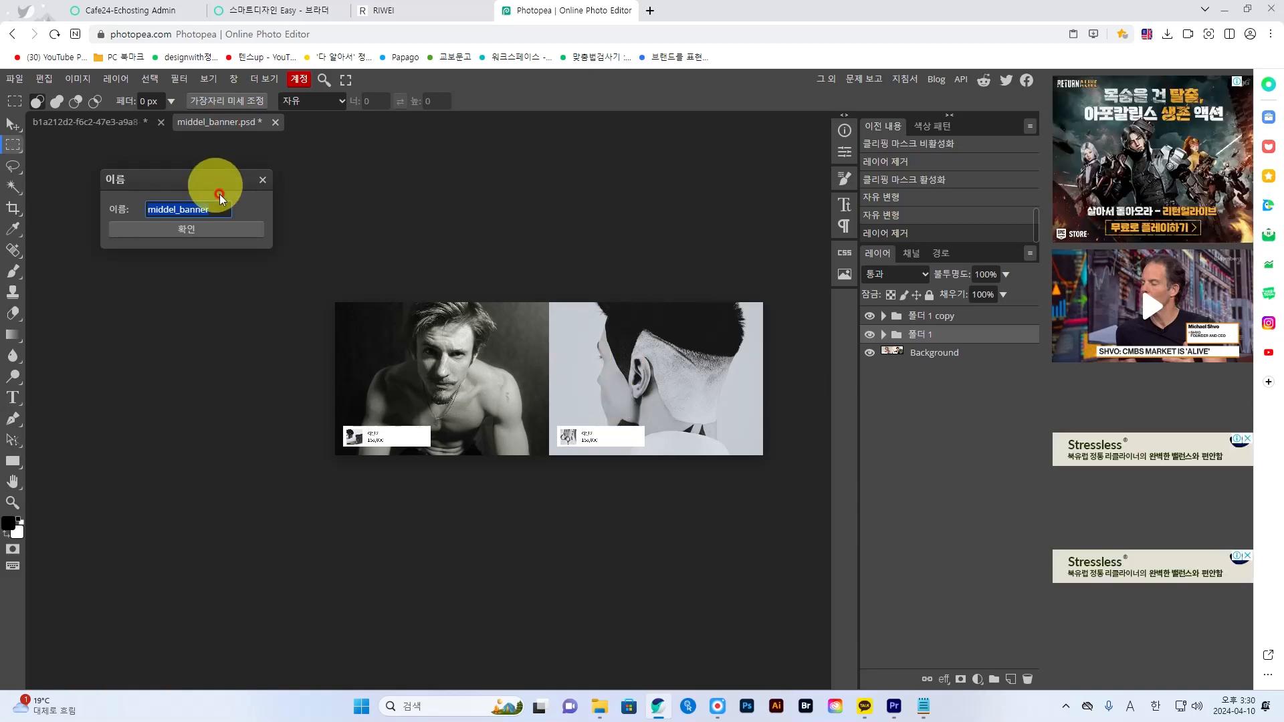
click(260, 181)
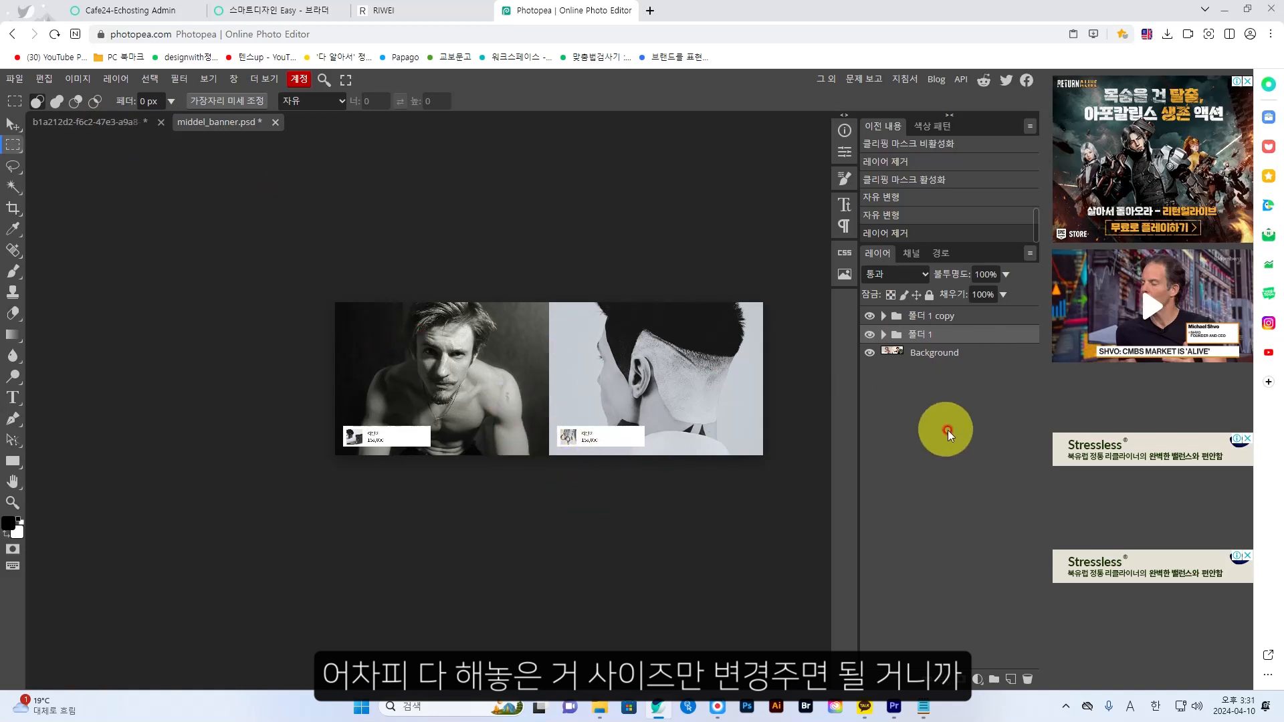
Copy the 폴더 1 group from middel_banner.psd into the mobile banner document and hide the copied group.
click(11, 127)
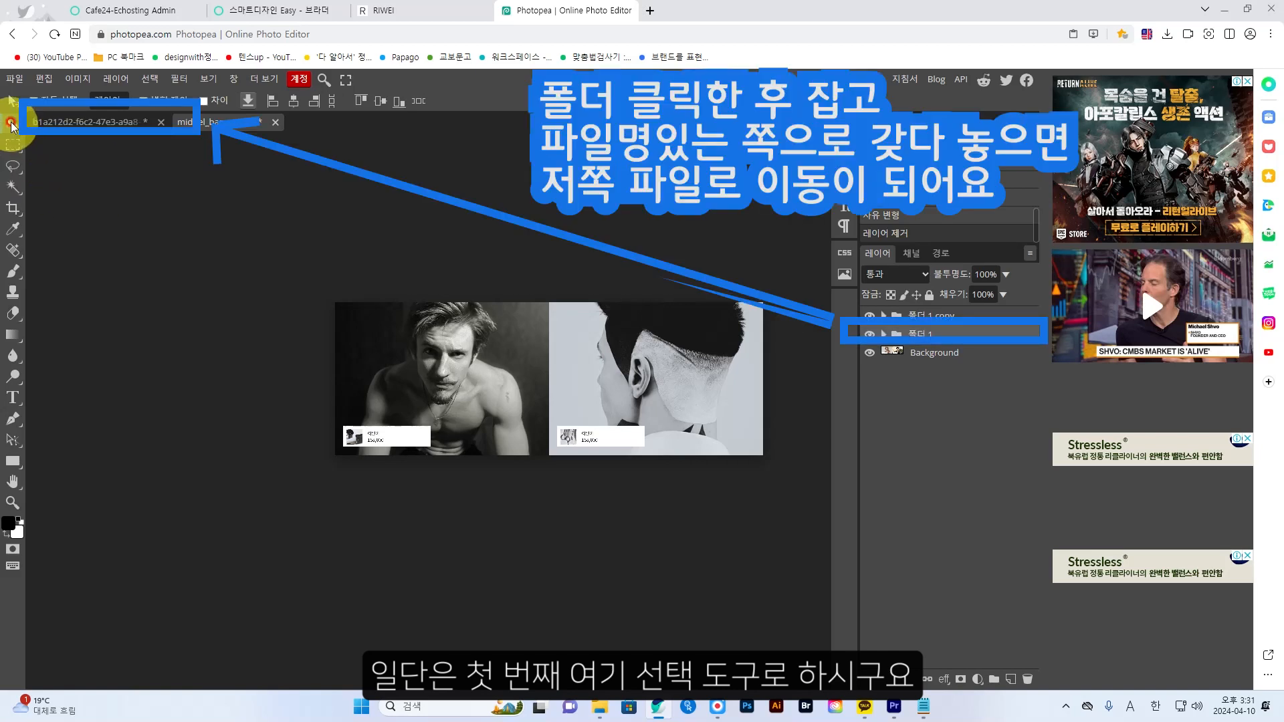
click(915, 334)
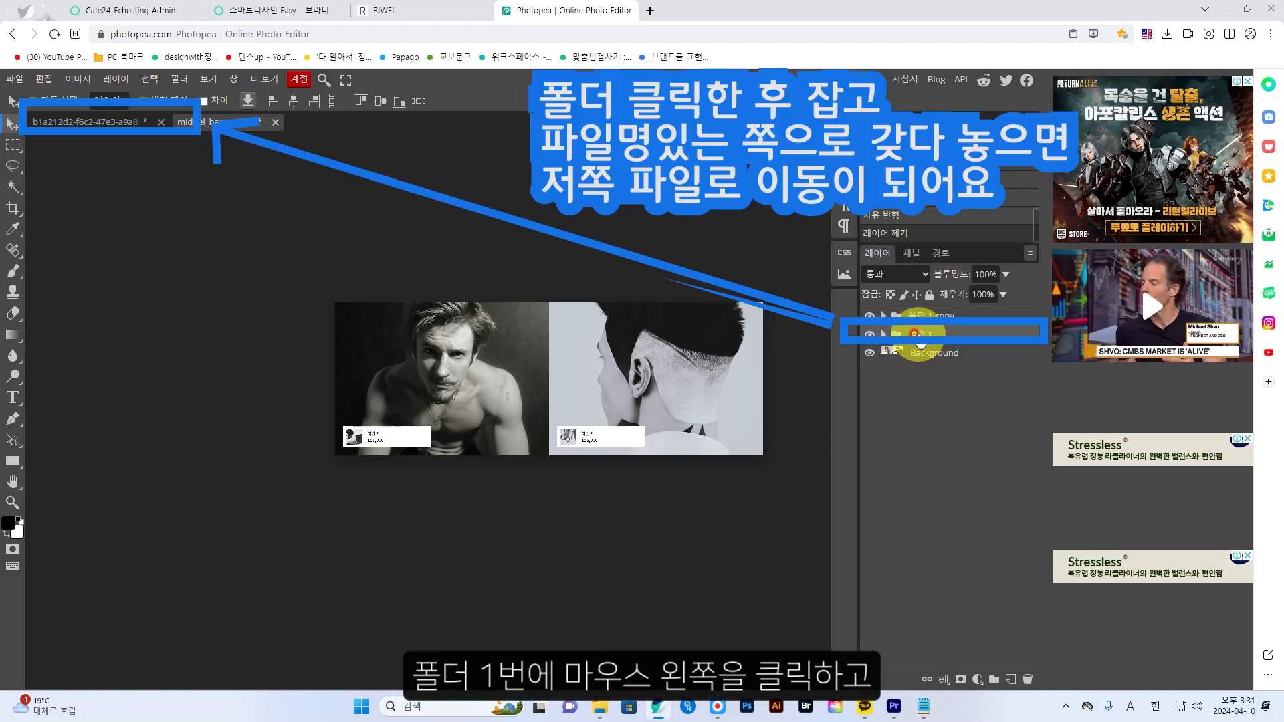
drag(918, 334, 700, 543)
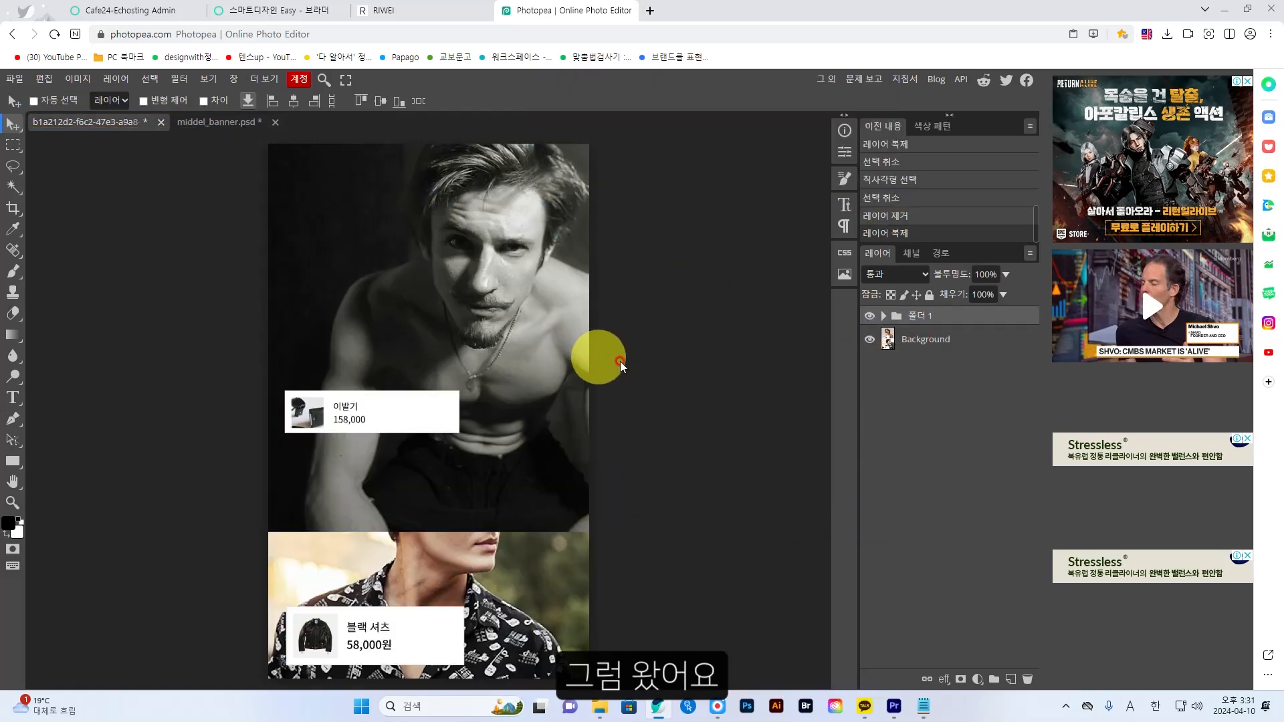
click(870, 318)
click(870, 318)
click(870, 319)
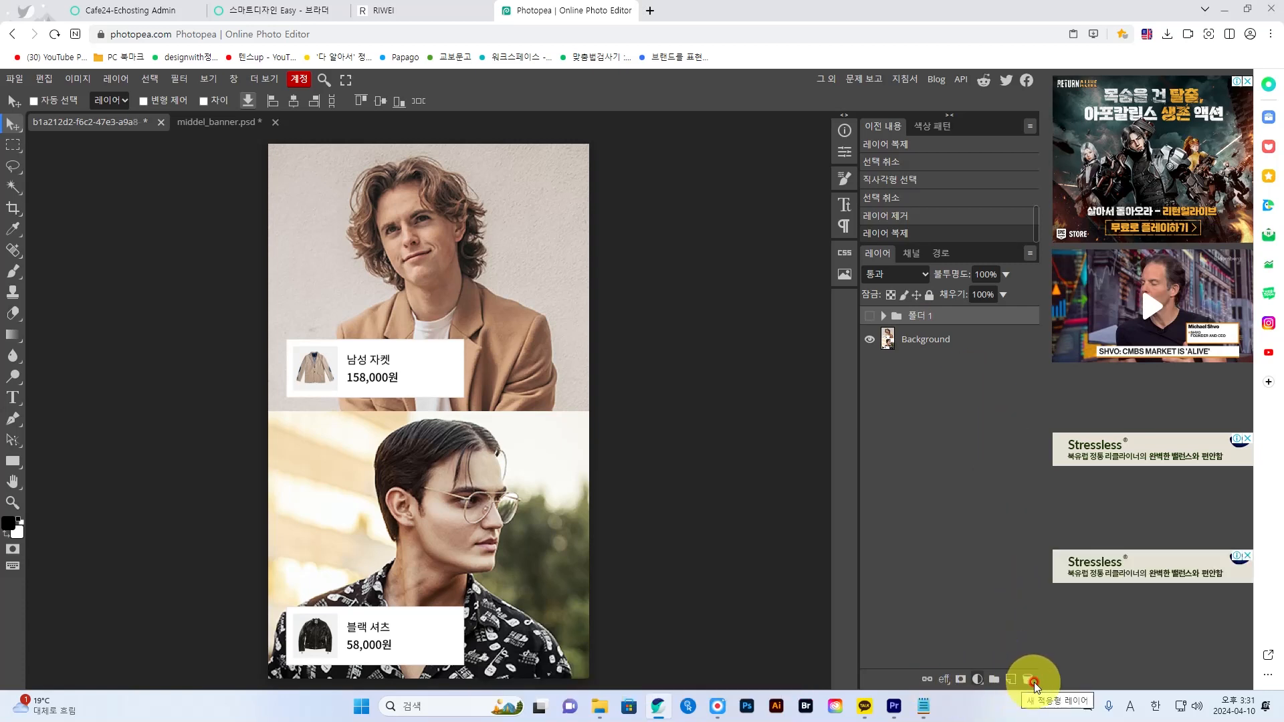
Select the upper photo area, about 720 x 600 px, show 폴더 1 and add a raster mask to it from the selection.
click(960, 685)
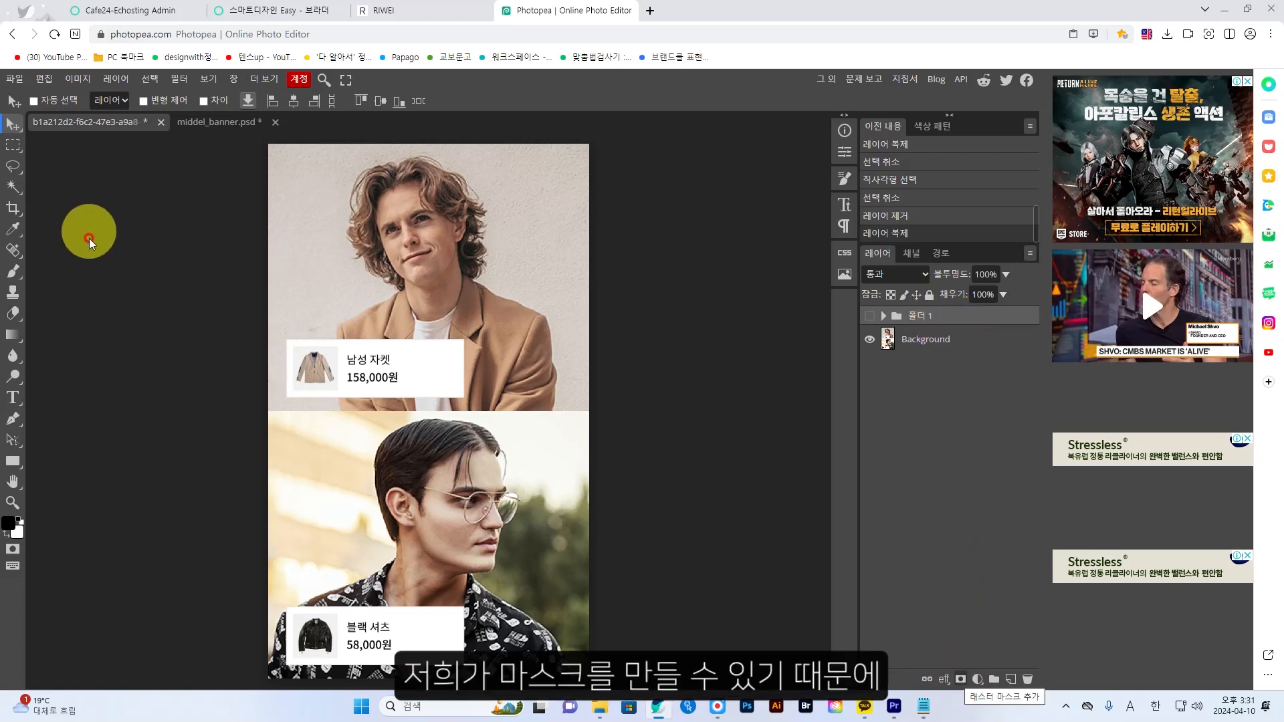
click(10, 145)
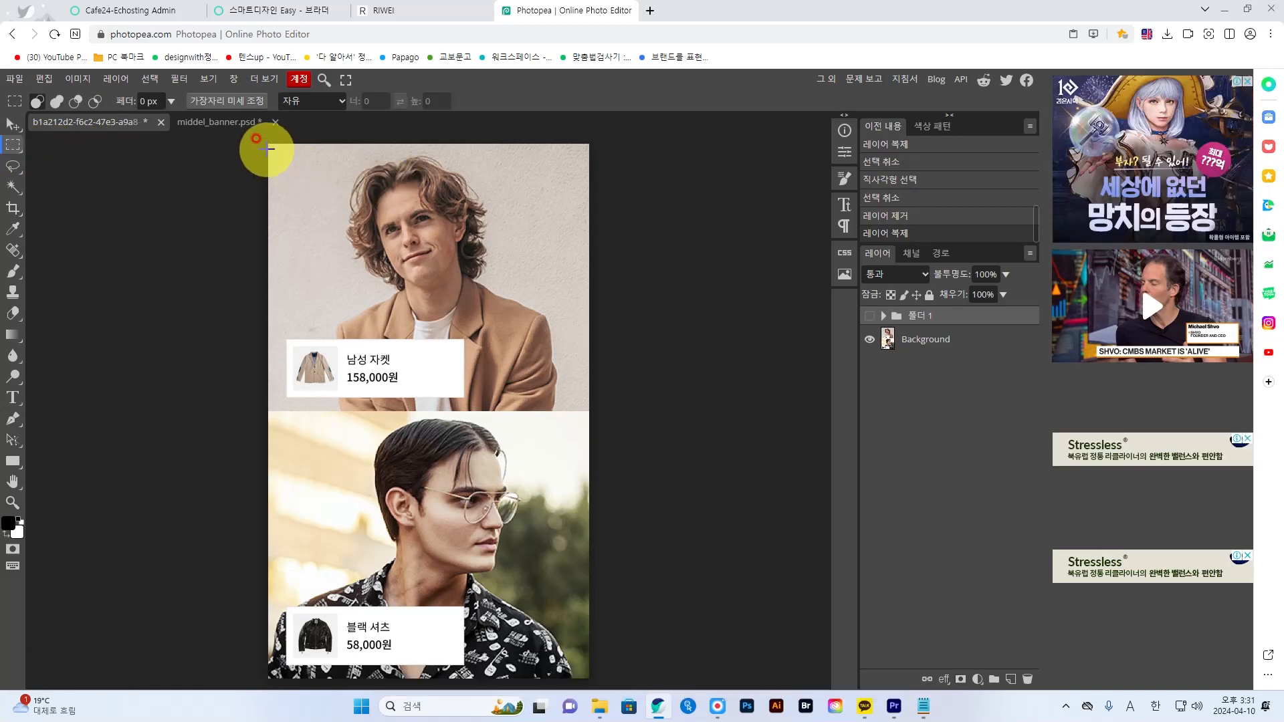
drag(268, 143, 597, 408)
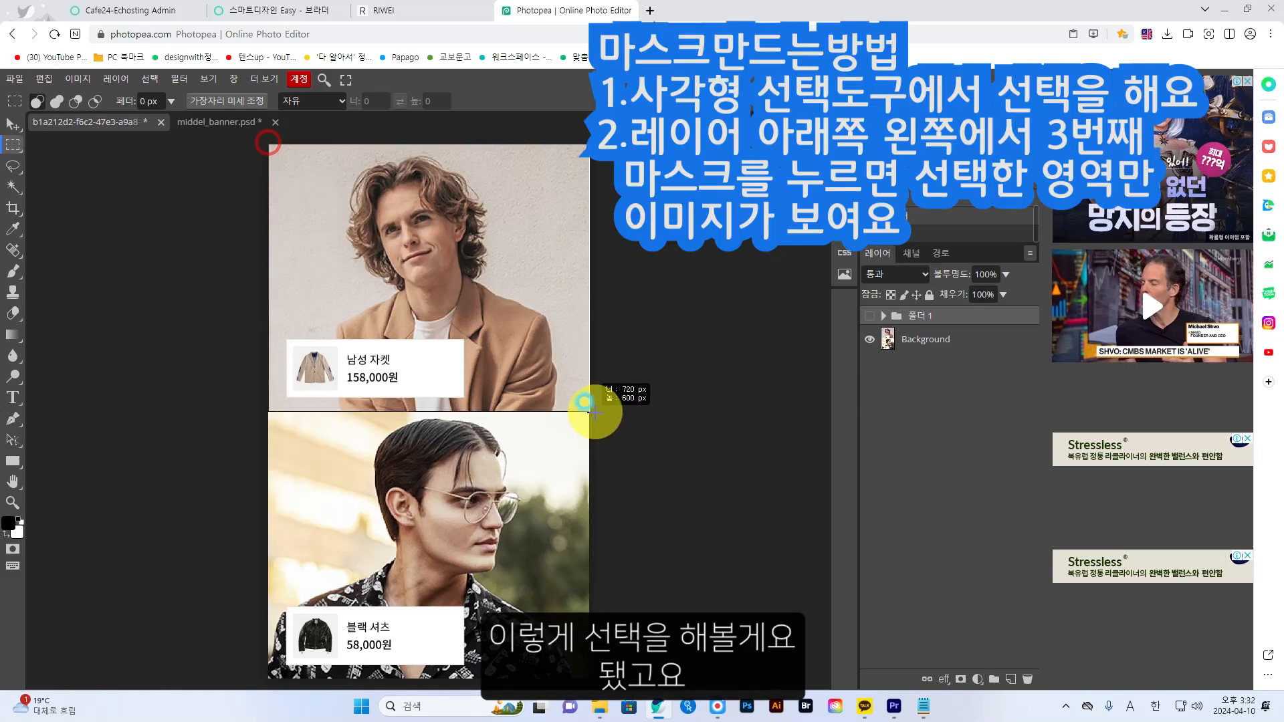
click(869, 318)
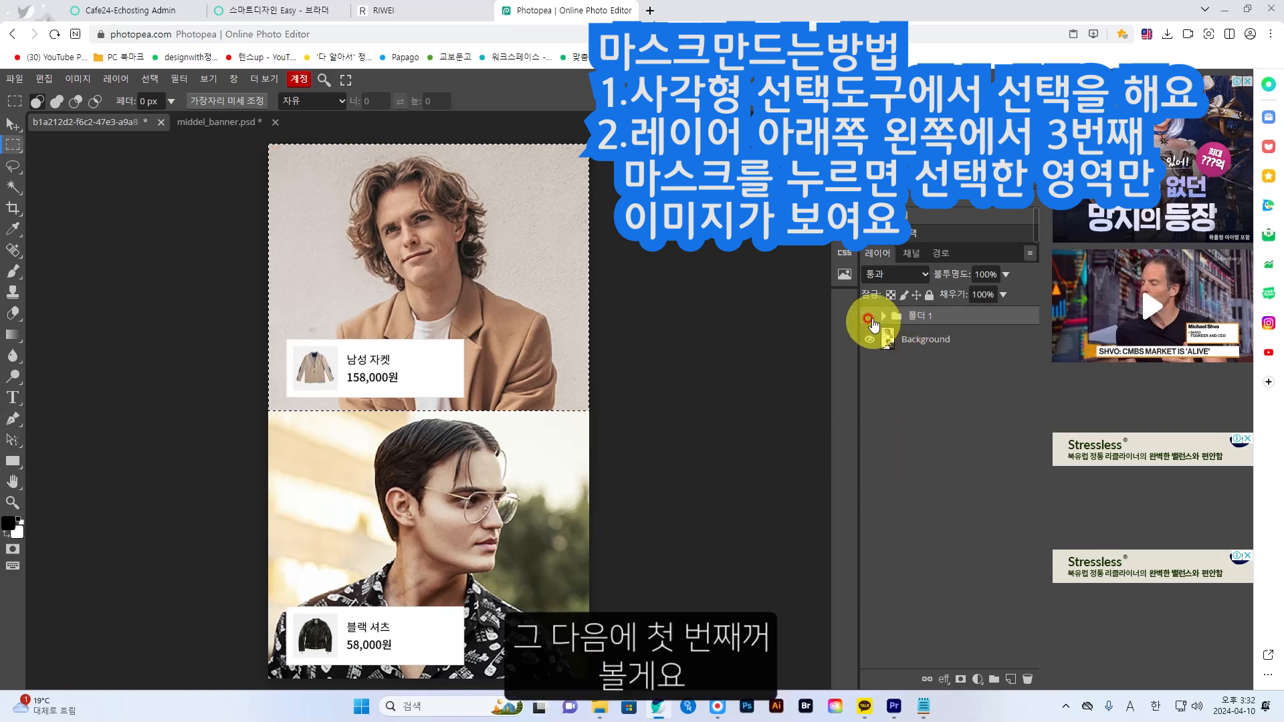
click(869, 318)
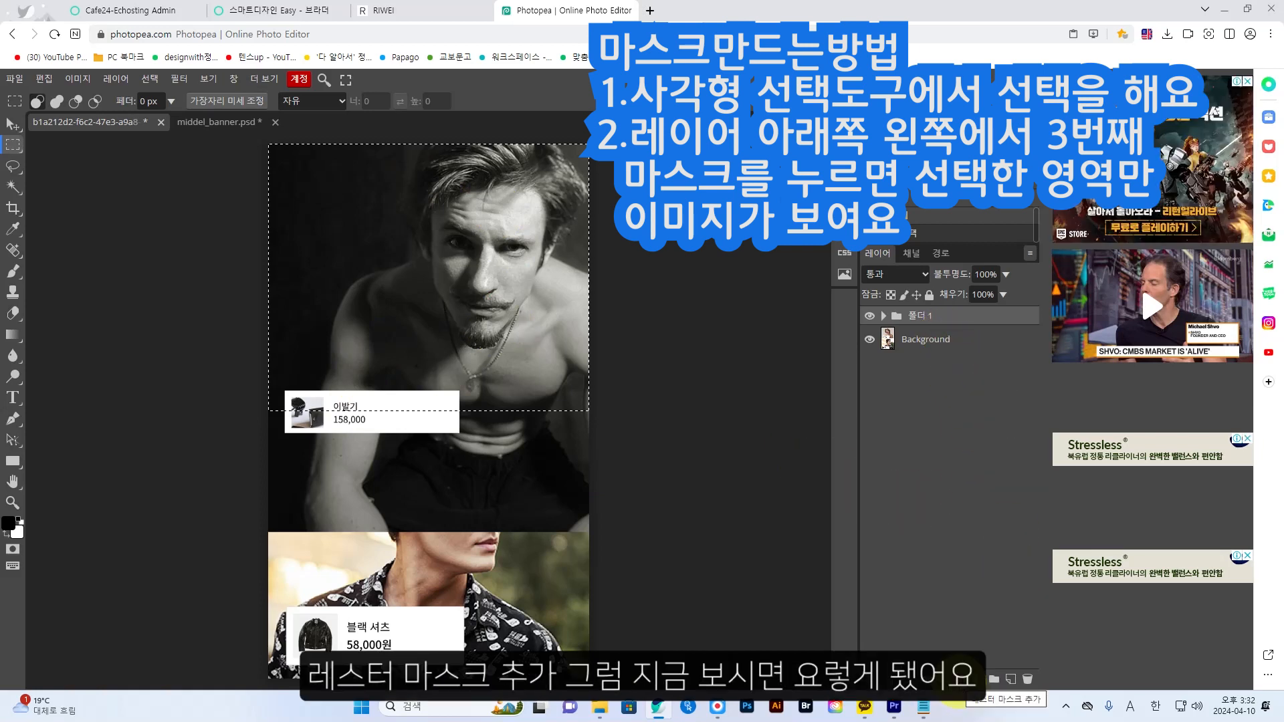
click(961, 679)
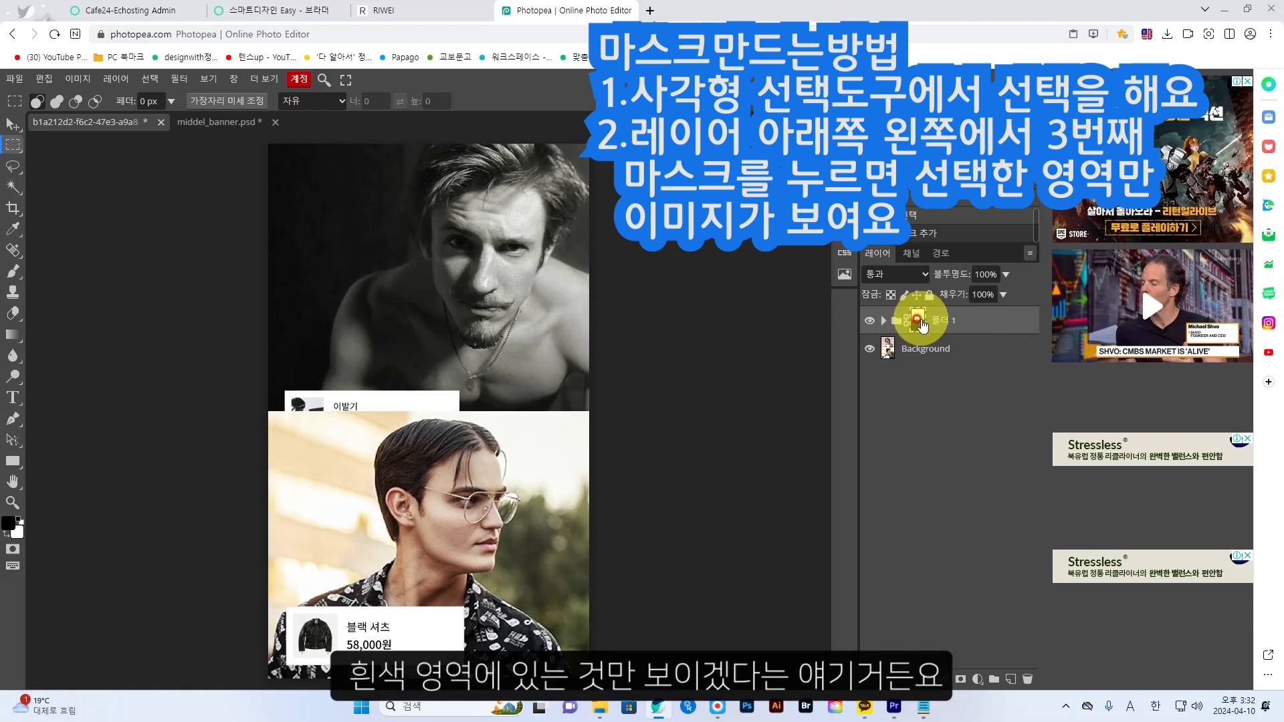
Select all five layers inside 폴더 1 and move them up so the product box sits fully within the masked upper area.
click(884, 321)
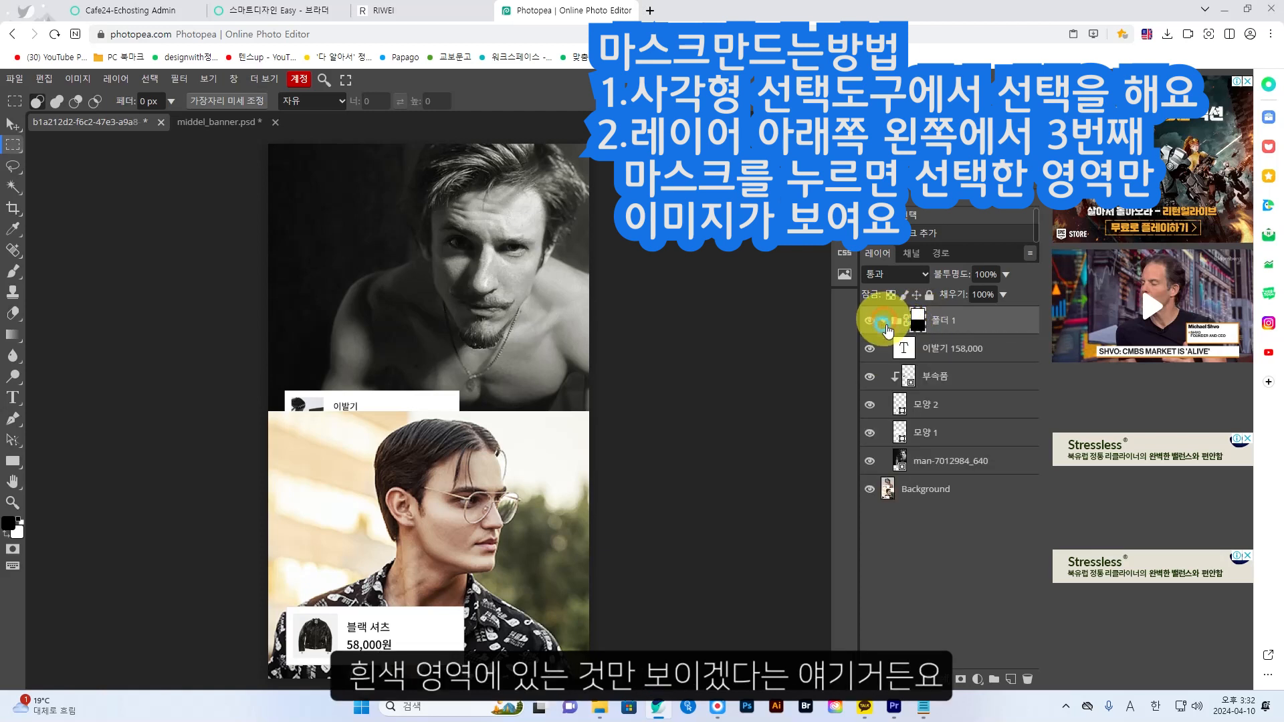
click(925, 349)
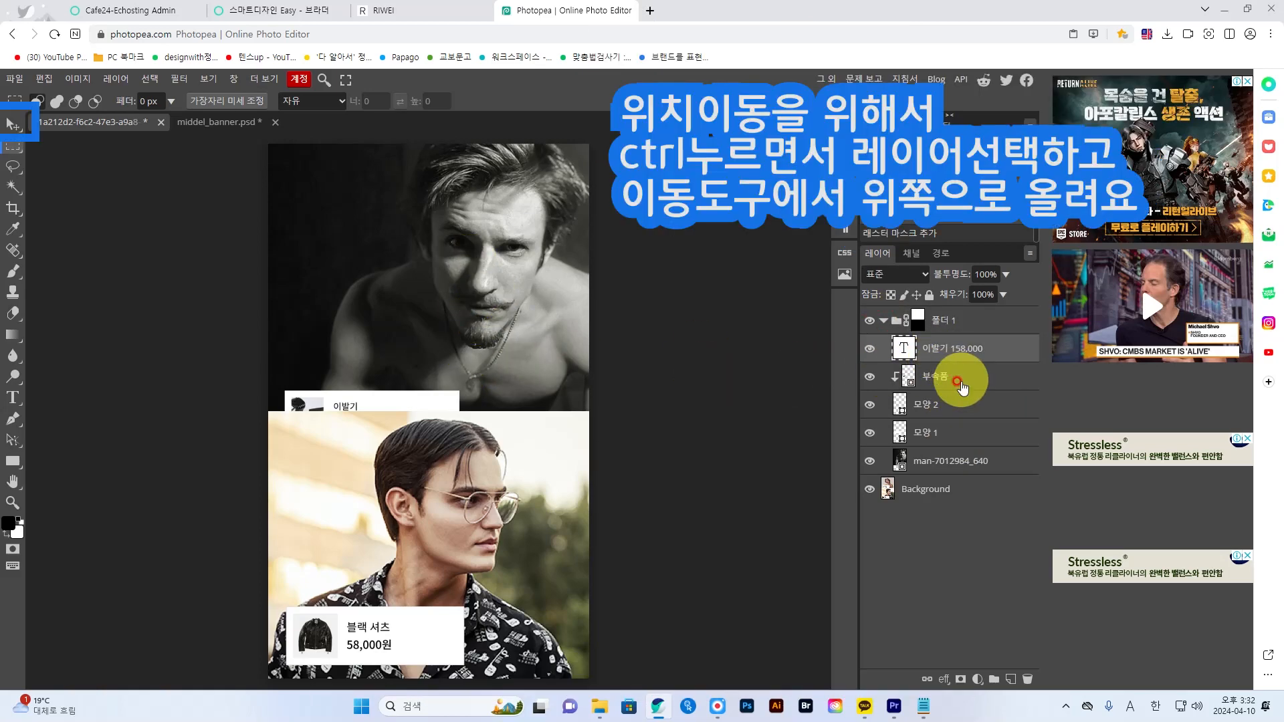
ctrl+click(948, 378)
ctrl+click(948, 401)
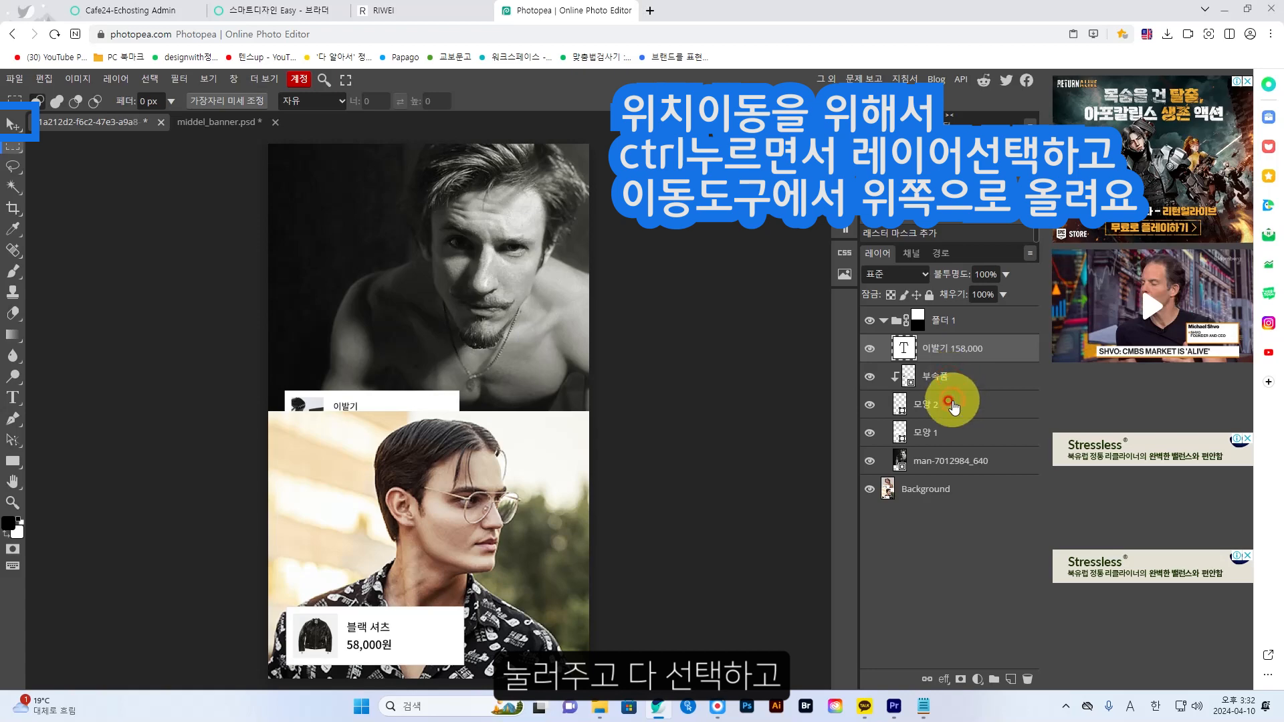
double_click(949, 405)
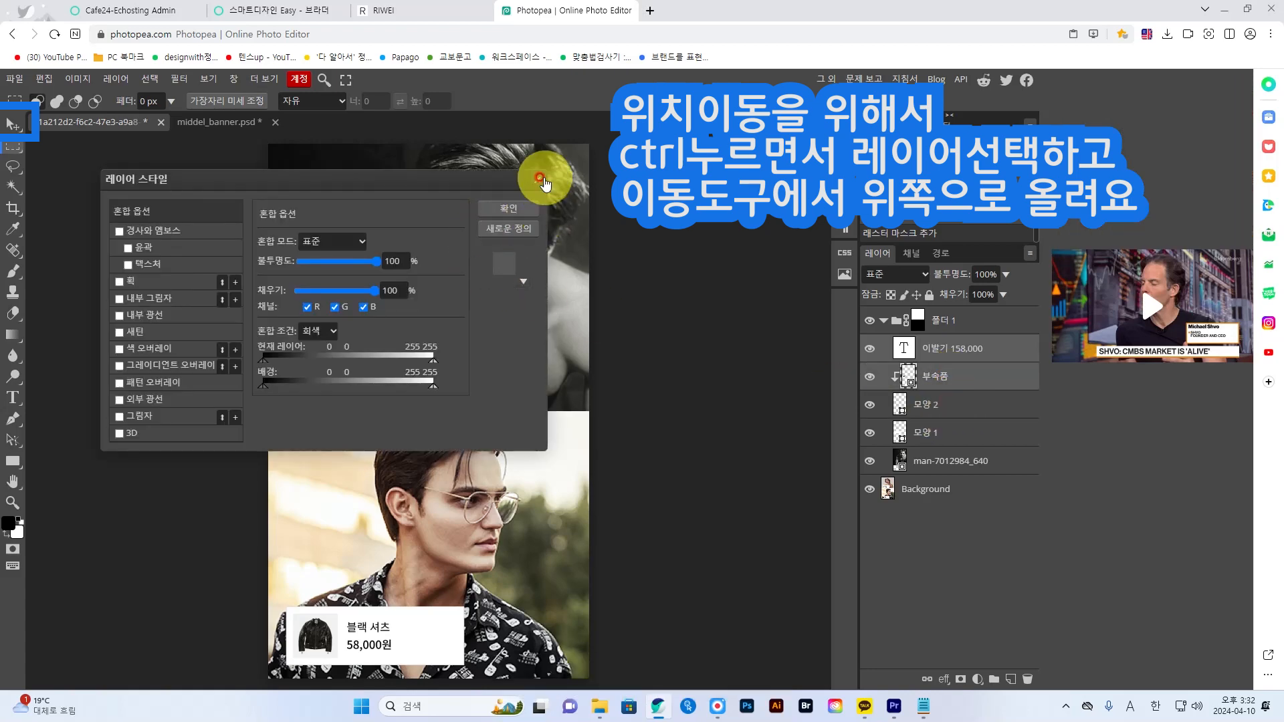
click(542, 180)
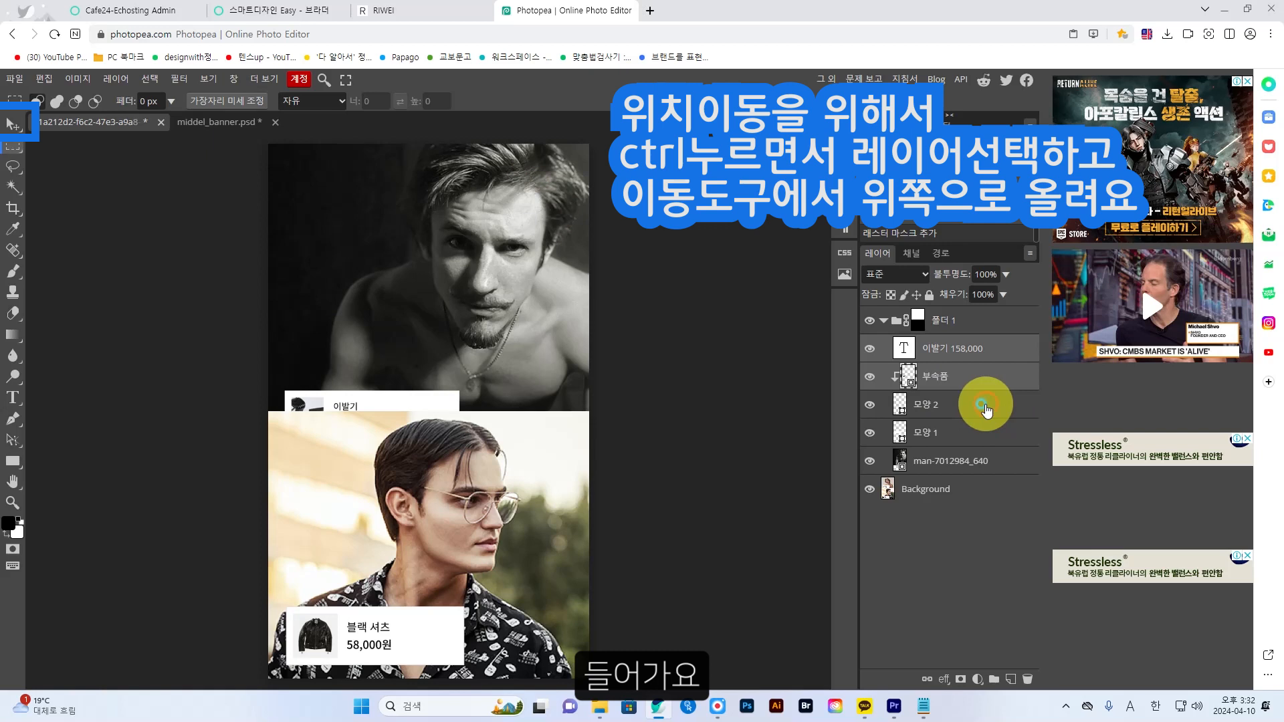
ctrl+click(984, 405)
ctrl+click(986, 431)
ctrl+click(981, 459)
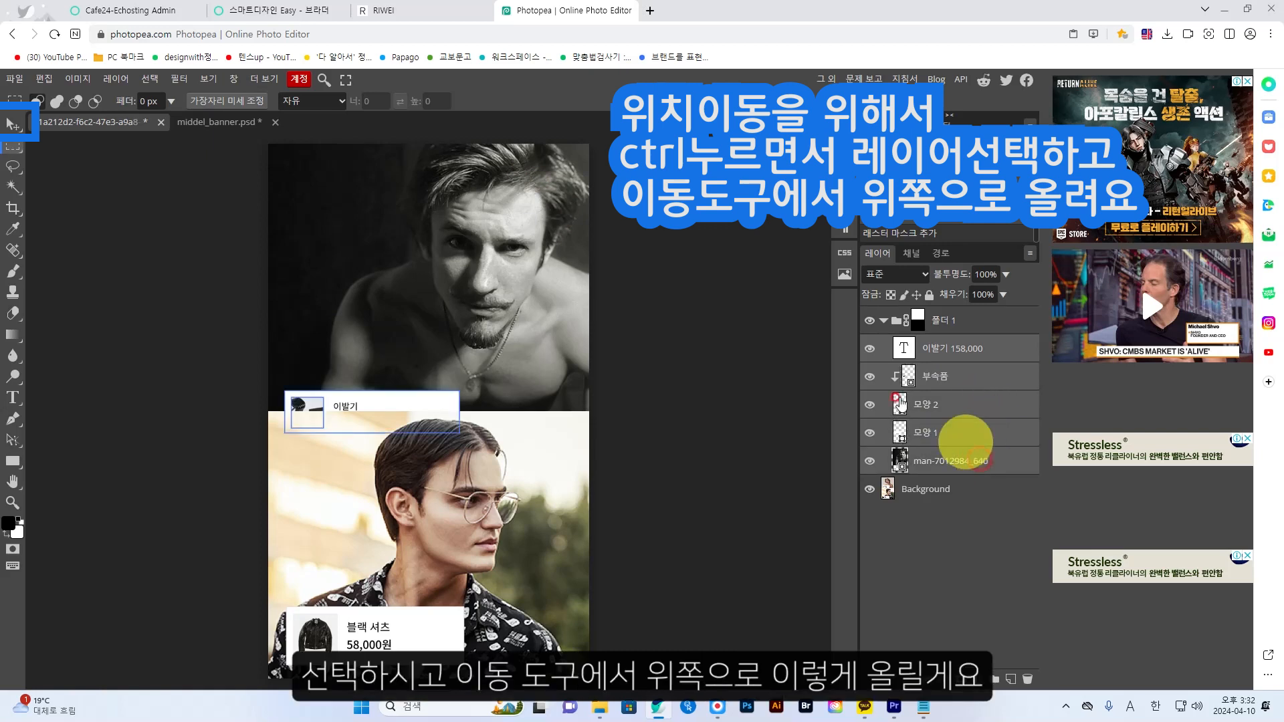
click(12, 125)
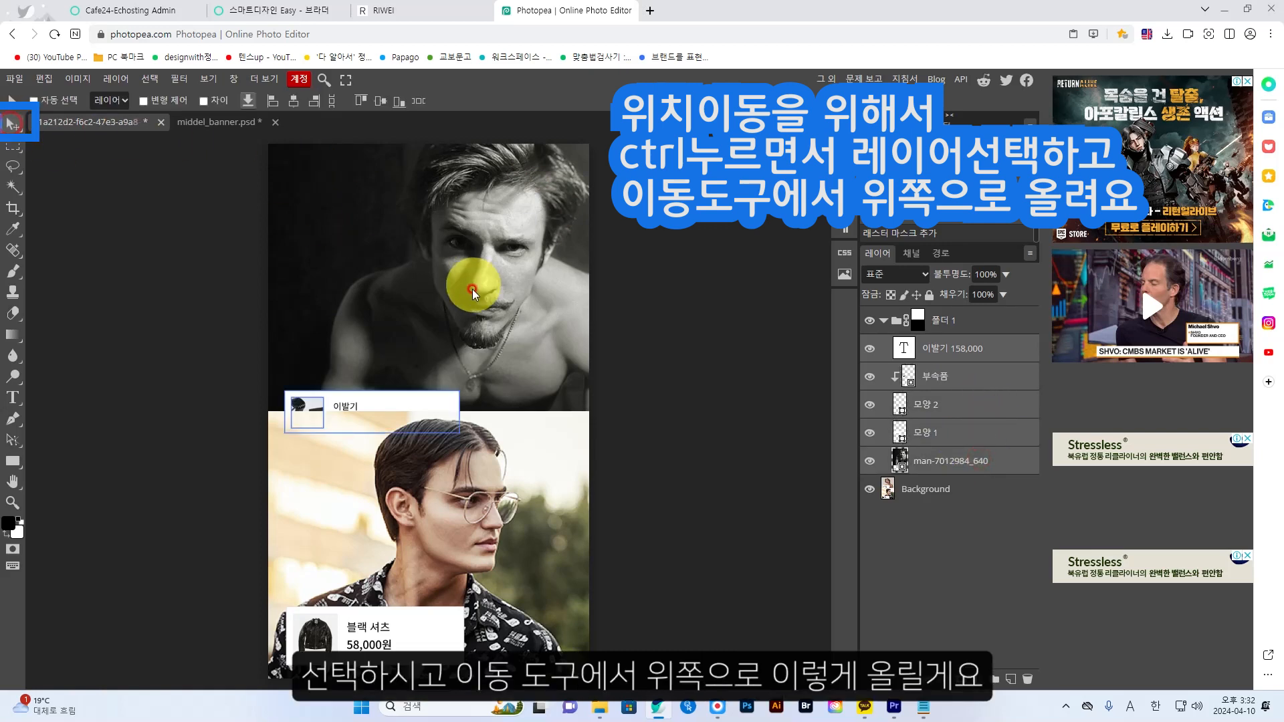
drag(468, 311, 464, 266)
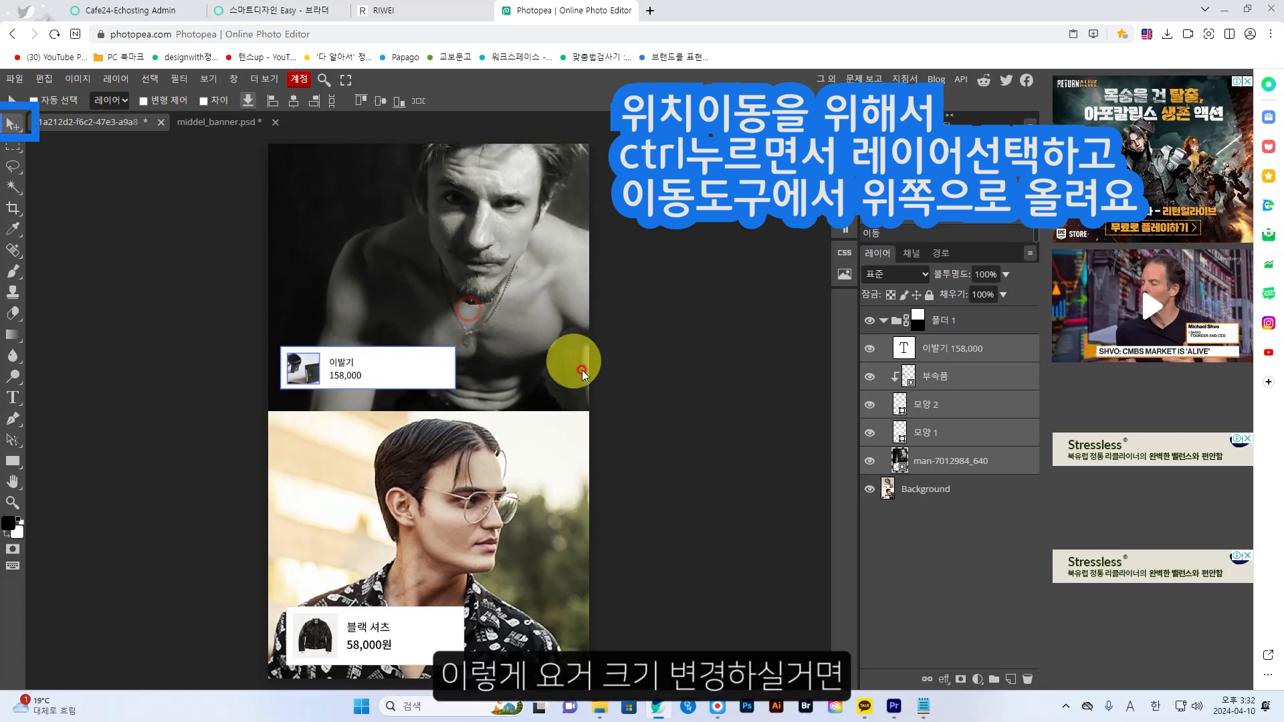
Select the 이발기 158,000 text, 부속품 and 모양 2 layers together in 폴더 1.
click(376, 639)
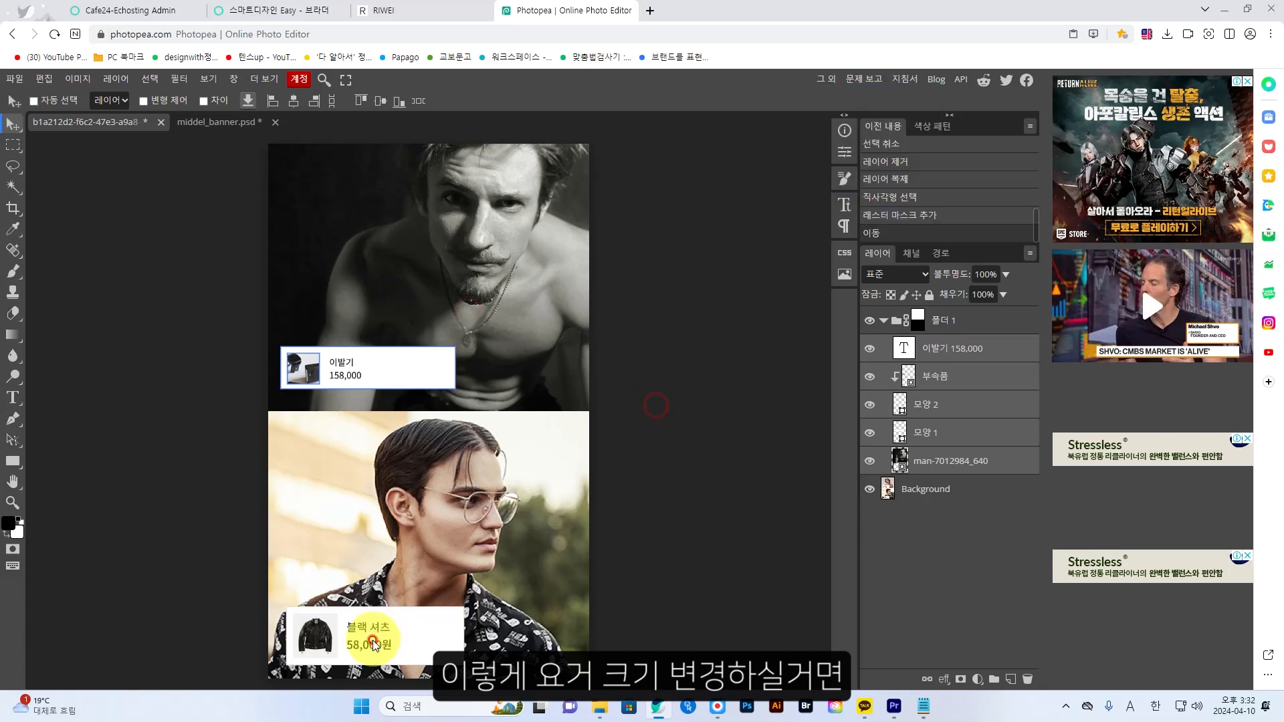
click(969, 361)
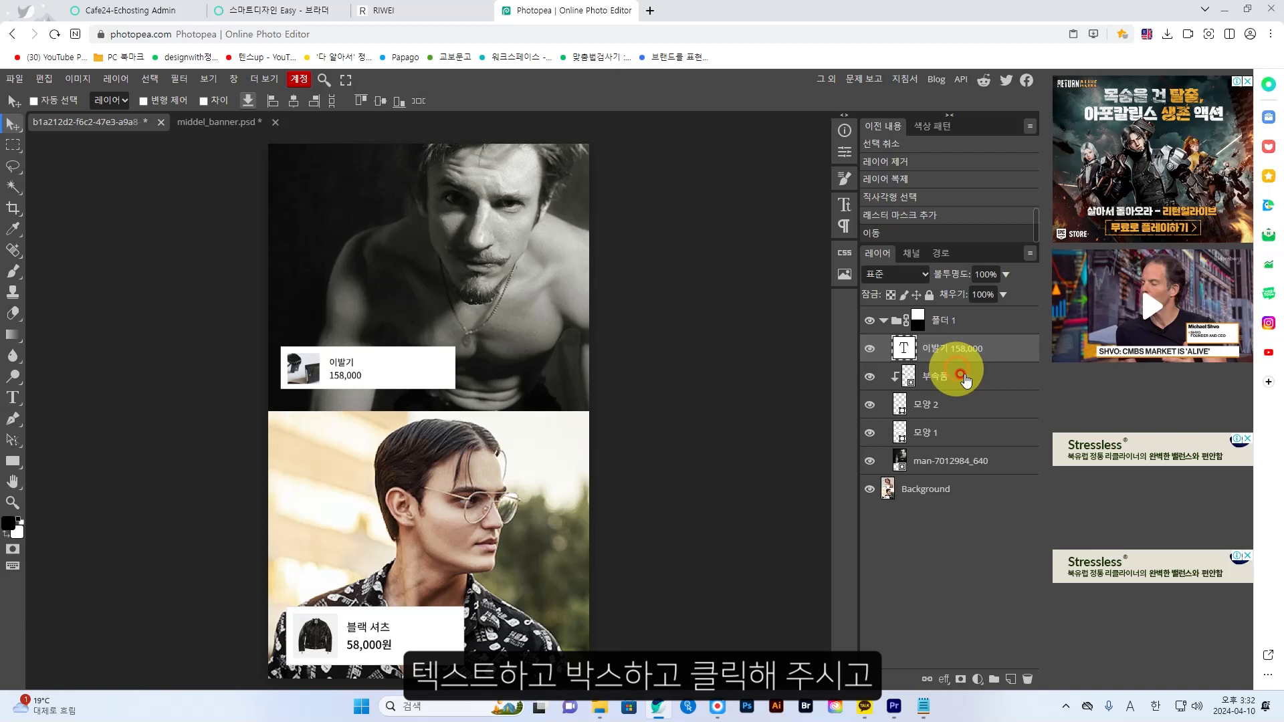
ctrl+click(957, 376)
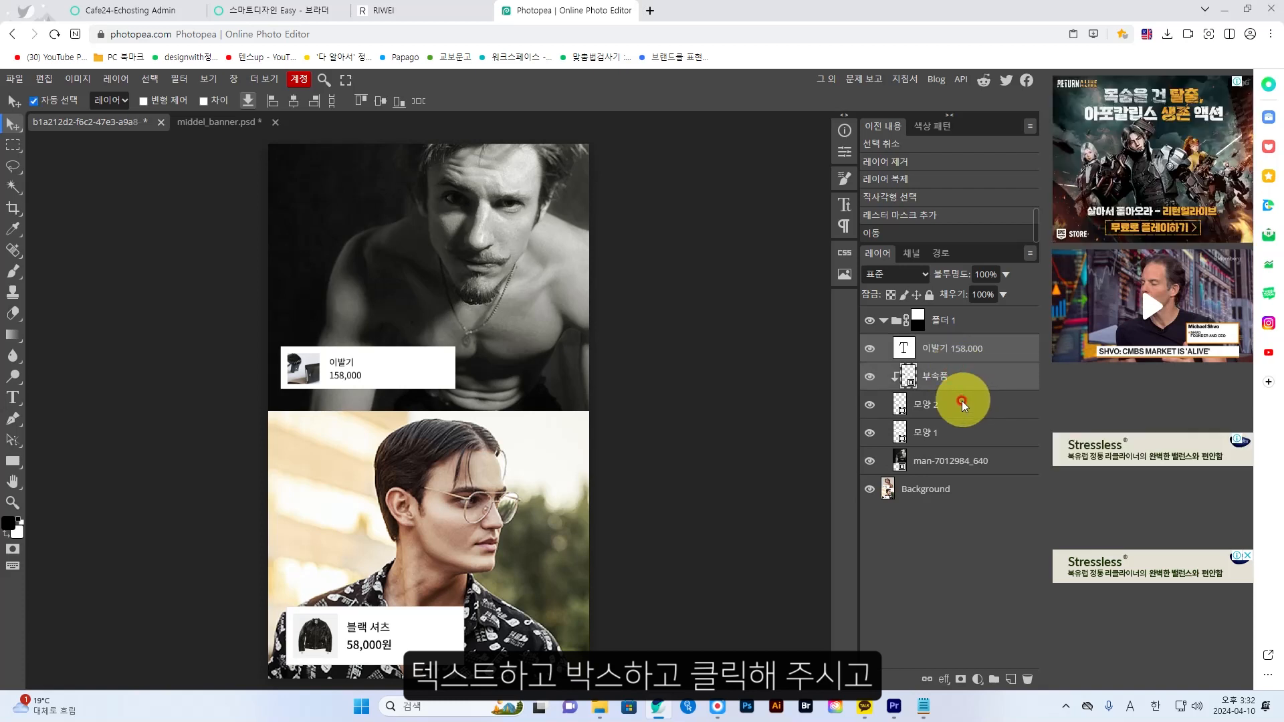
ctrl+click(961, 400)
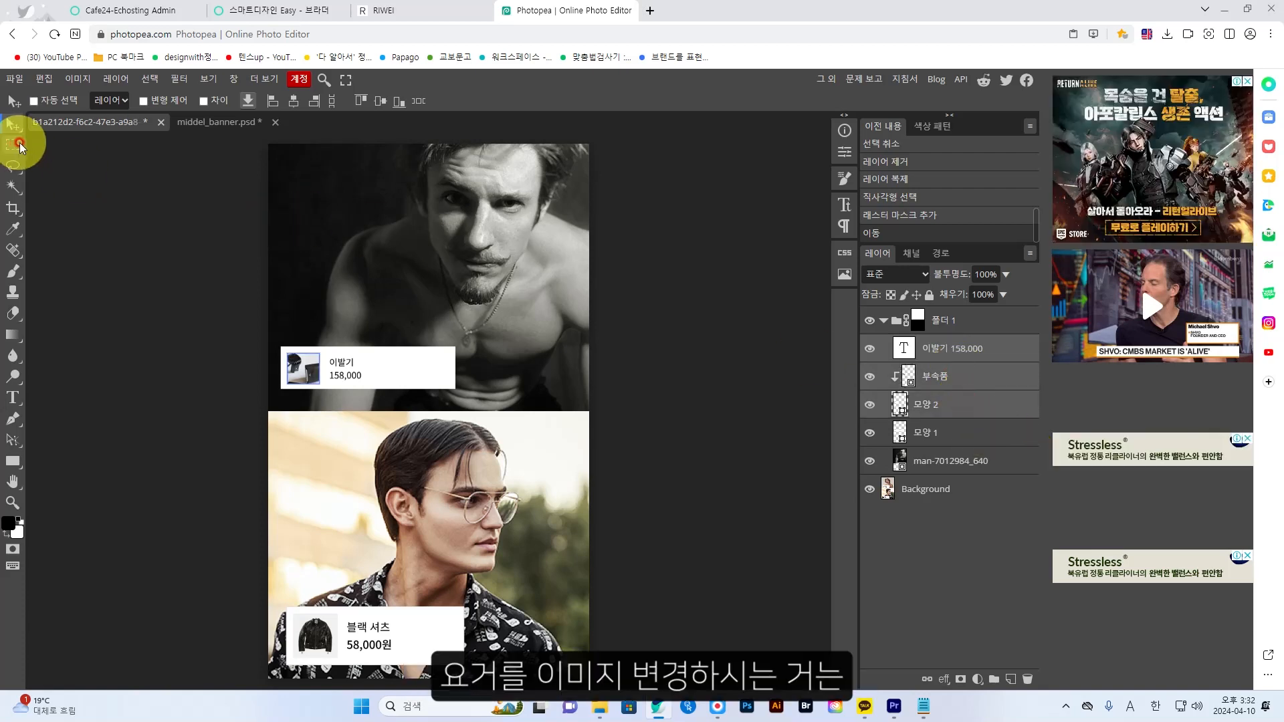
click(44, 79)
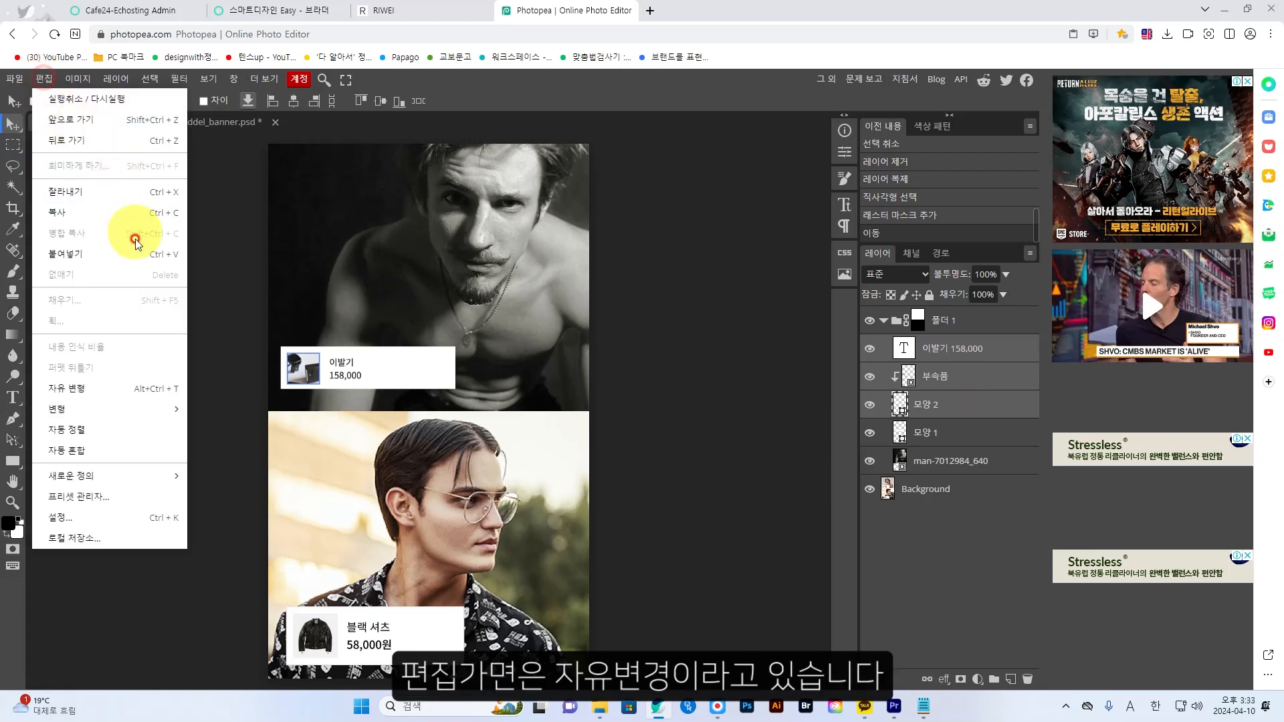
click(109, 390)
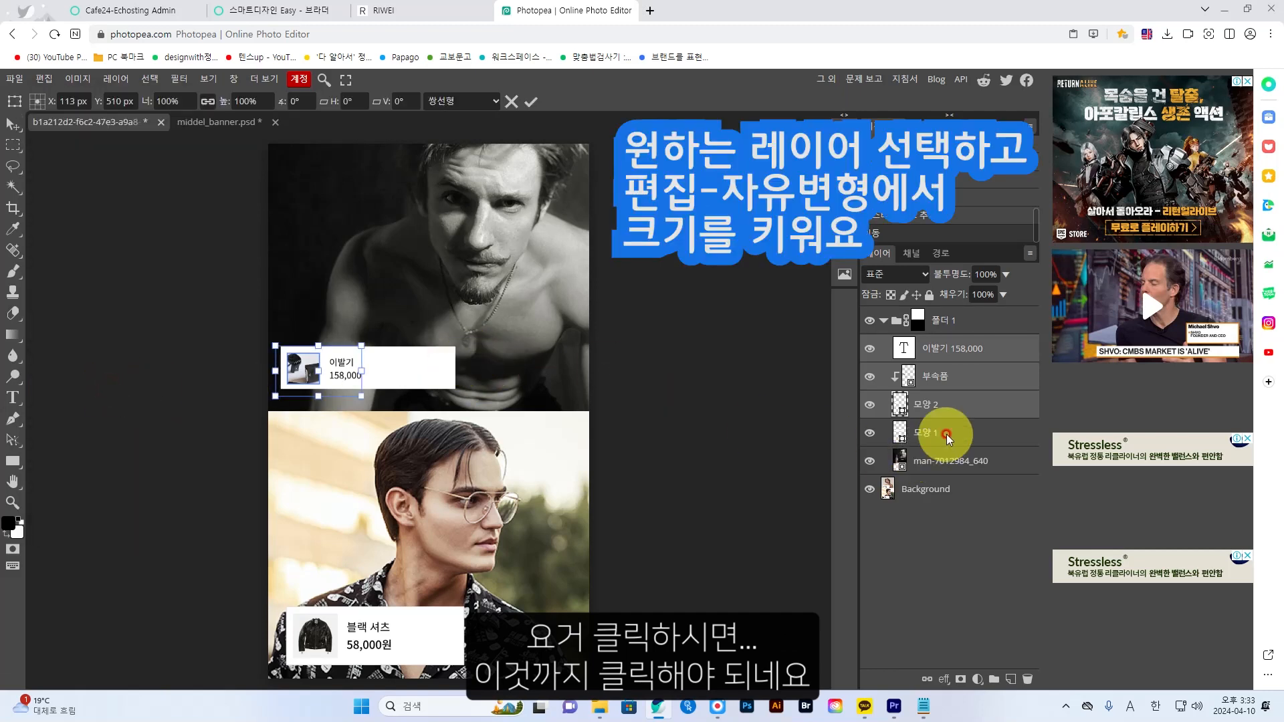
click(508, 98)
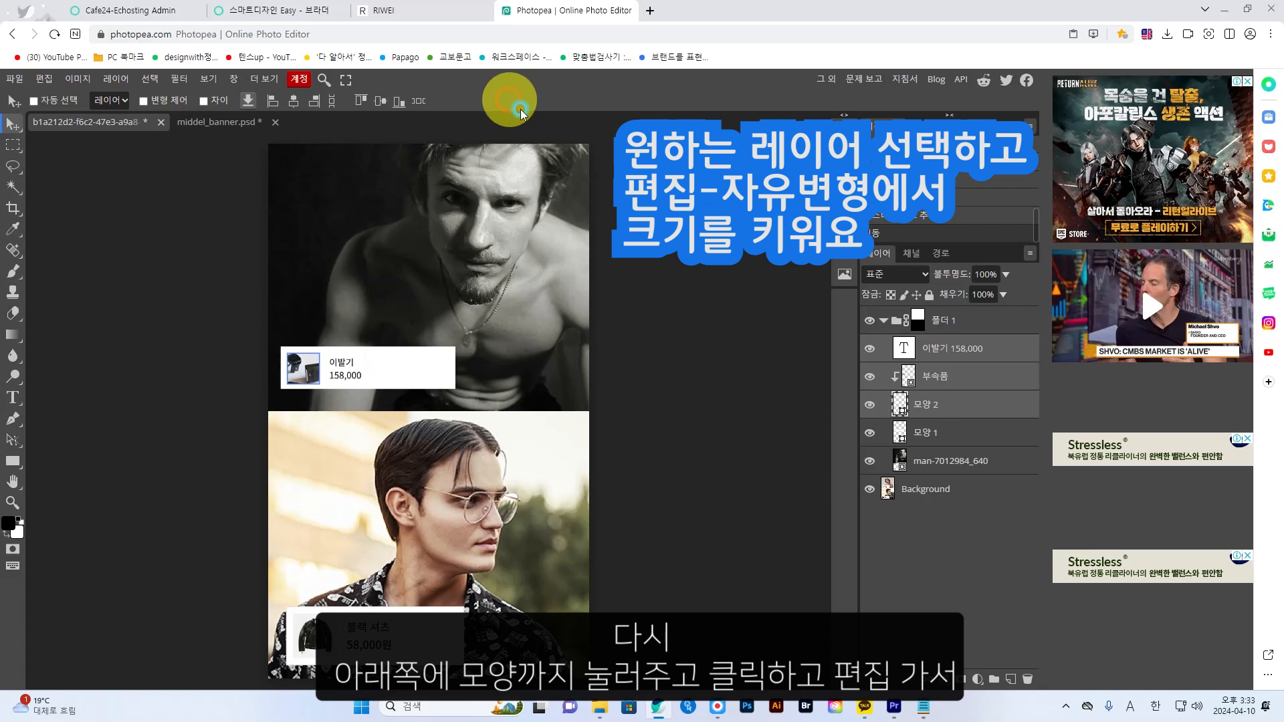
Add 모양 1 to the selected product box layers in 폴더 1 and scale them together to about 135%.
shift+click(926, 431)
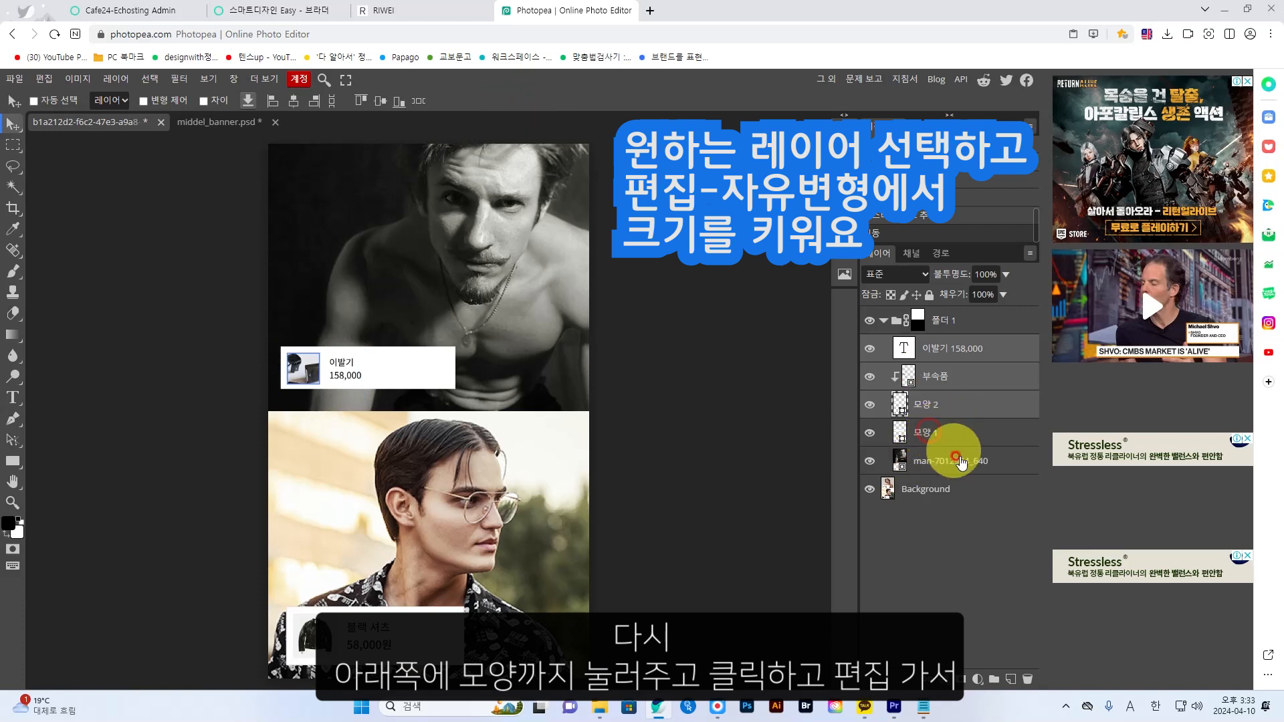
shift+click(950, 432)
click(40, 81)
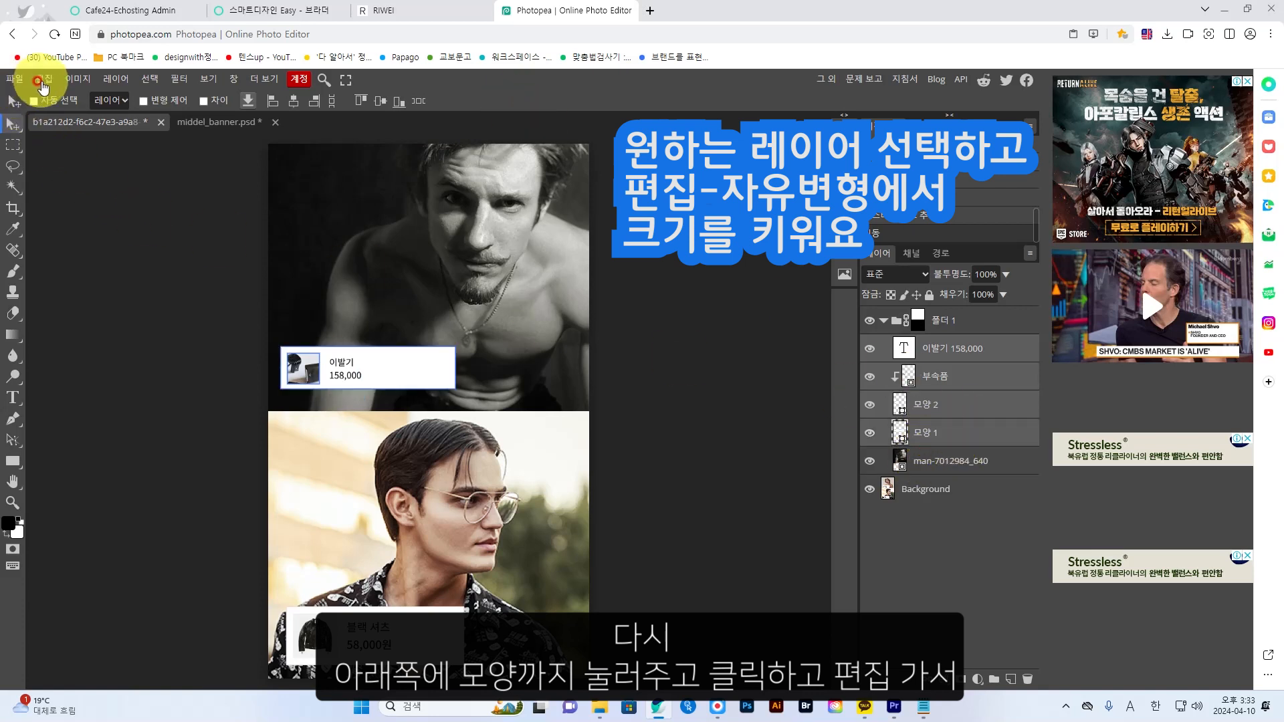
click(69, 390)
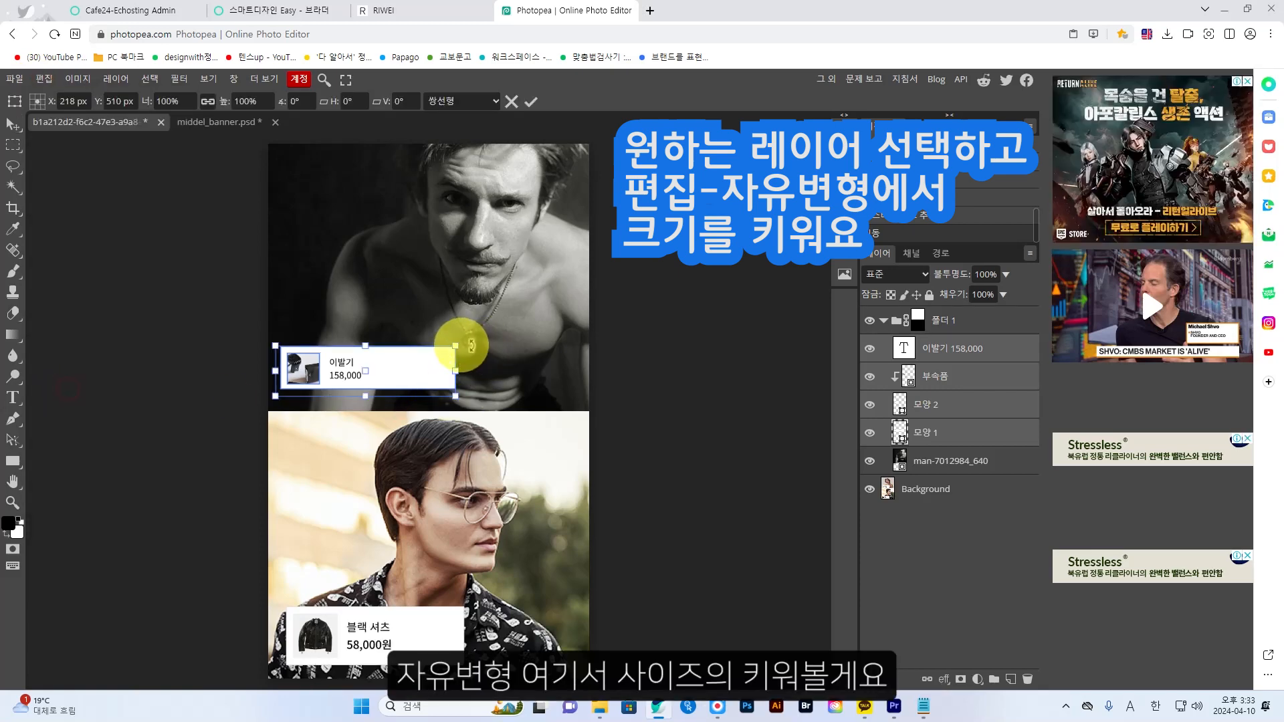
drag(455, 342, 514, 311)
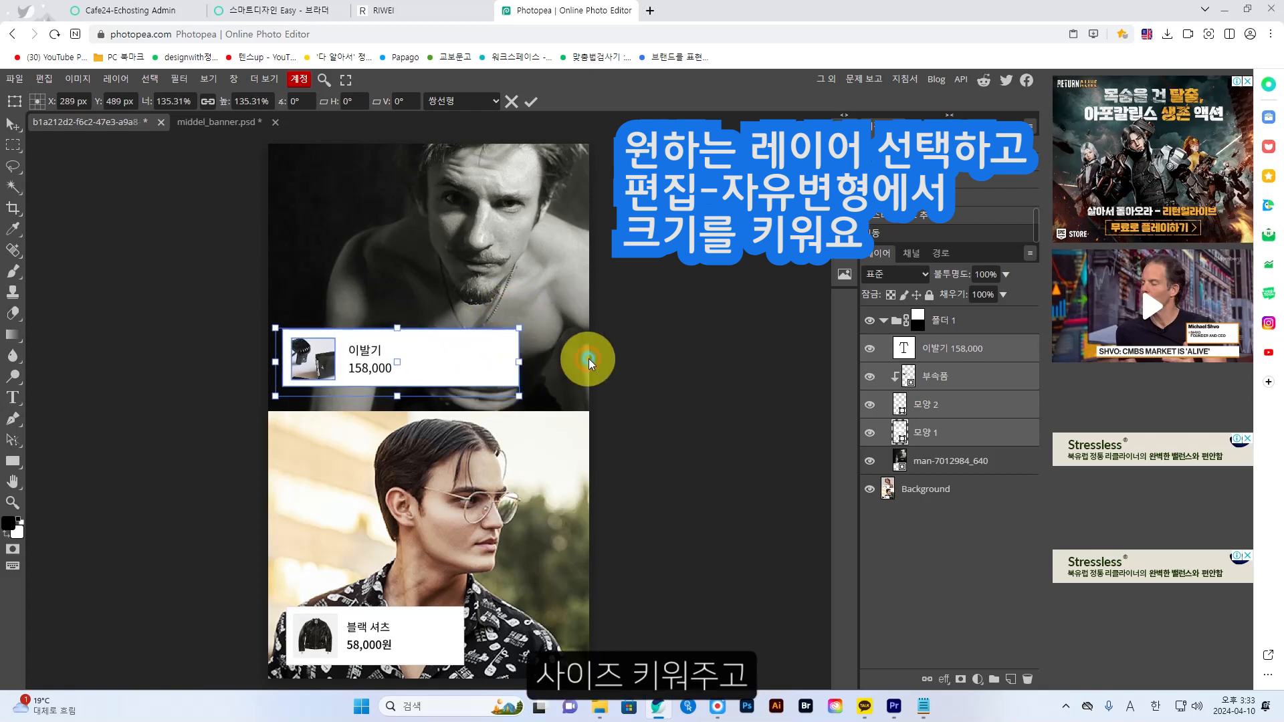
click(533, 101)
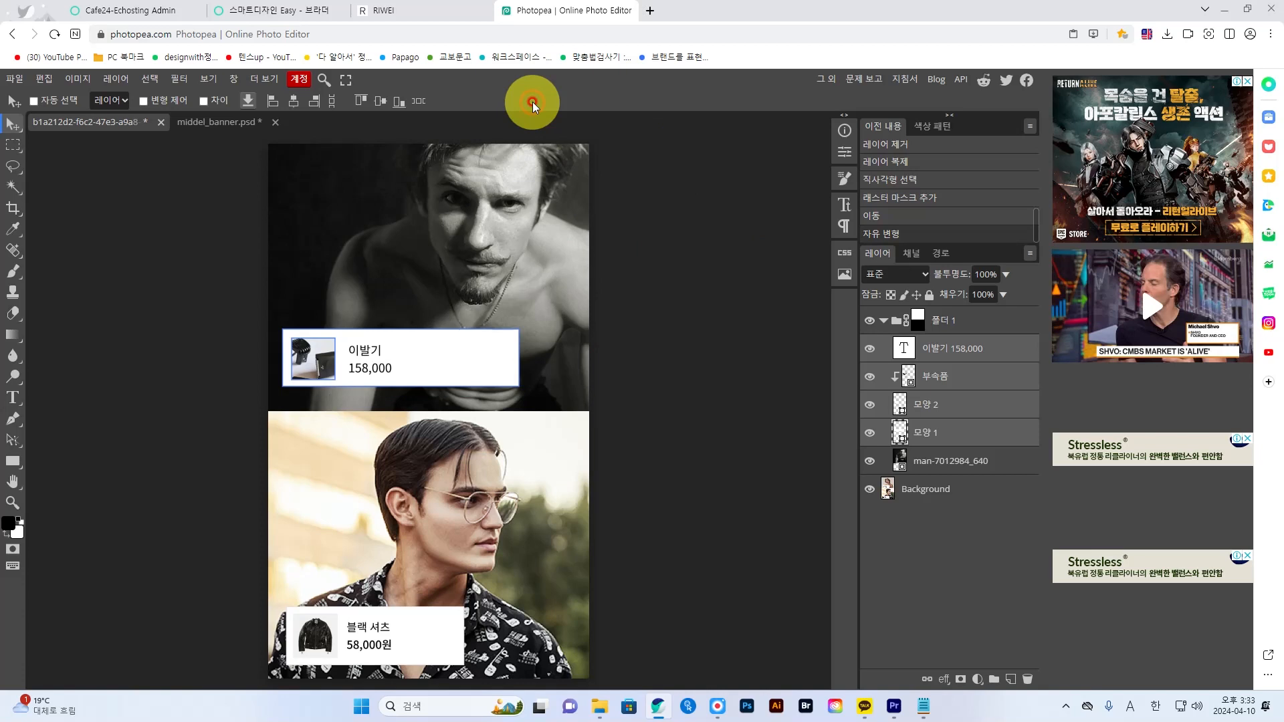
Free-transform only the 모양 1 white box in 폴더 1, narrowing its width to about 78% from the right edge.
click(953, 433)
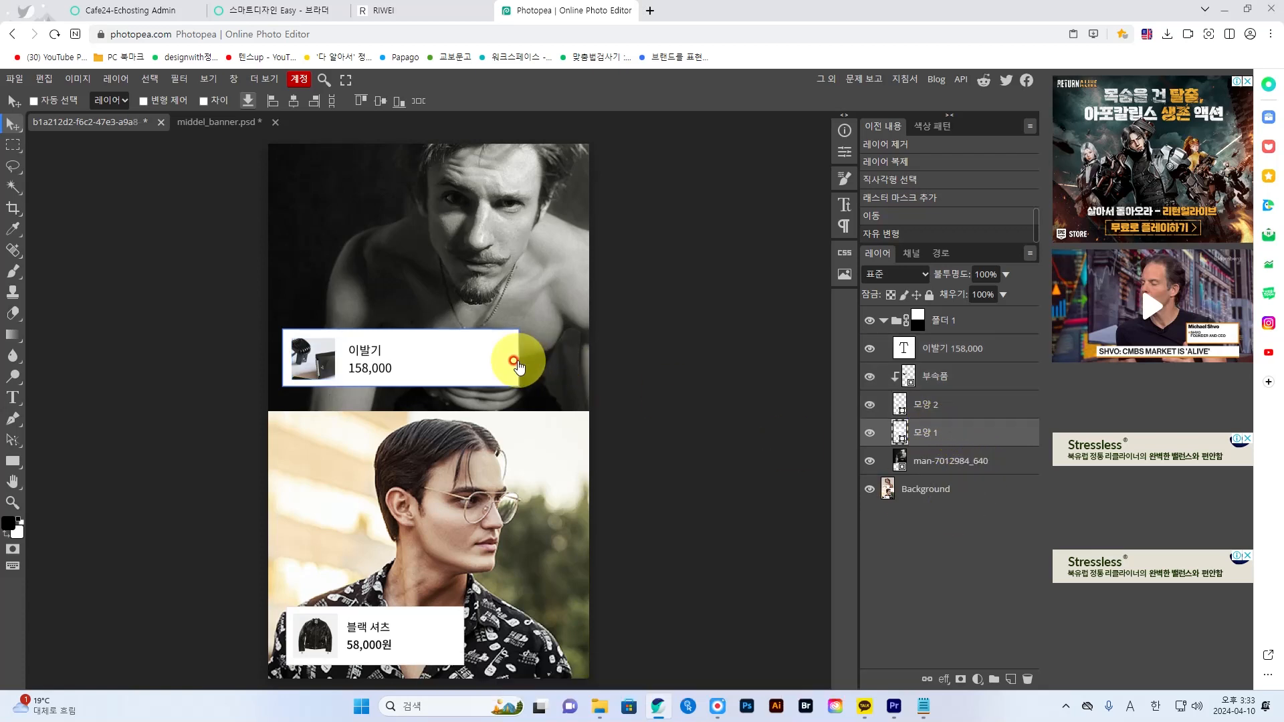
click(45, 80)
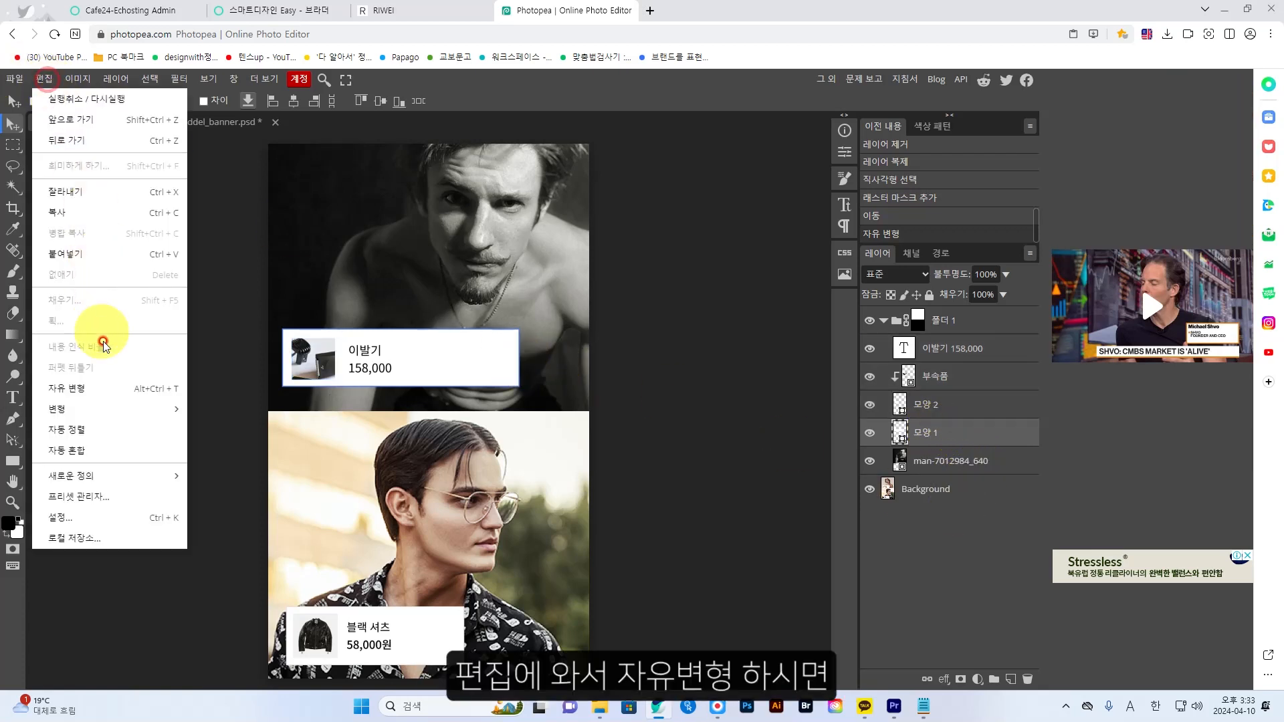
click(93, 389)
drag(516, 356, 467, 351)
click(647, 332)
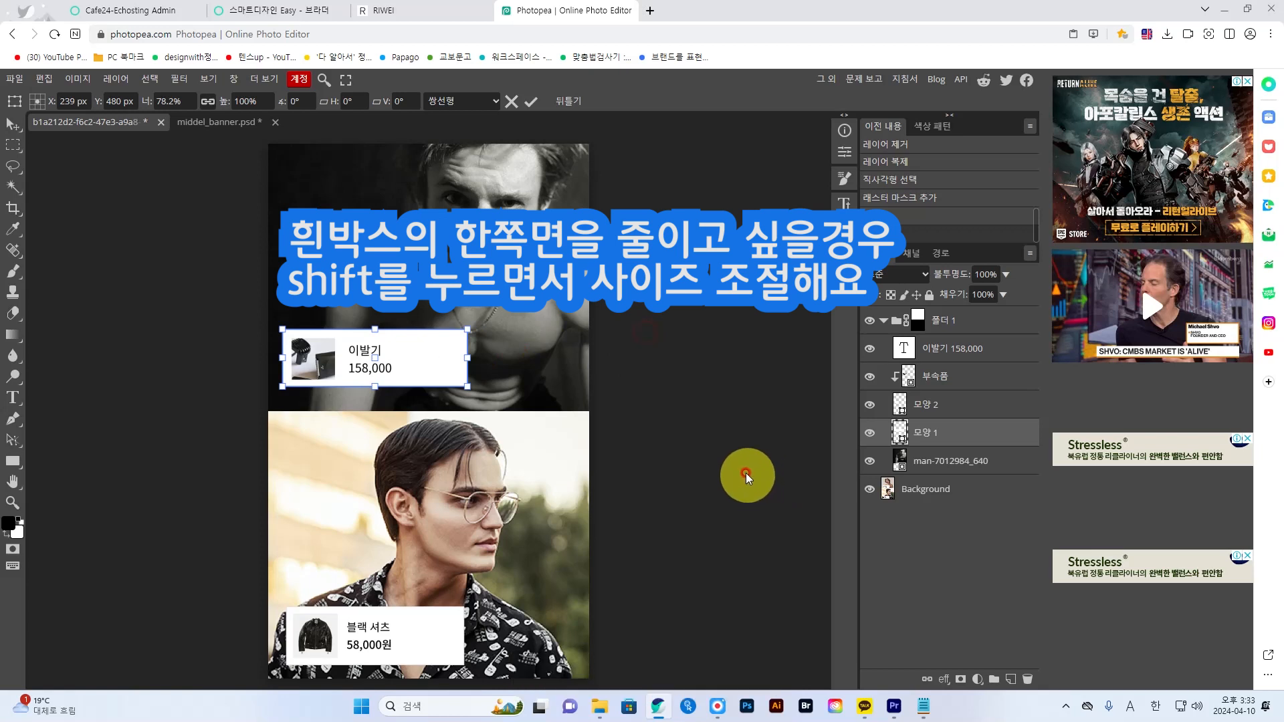
click(528, 101)
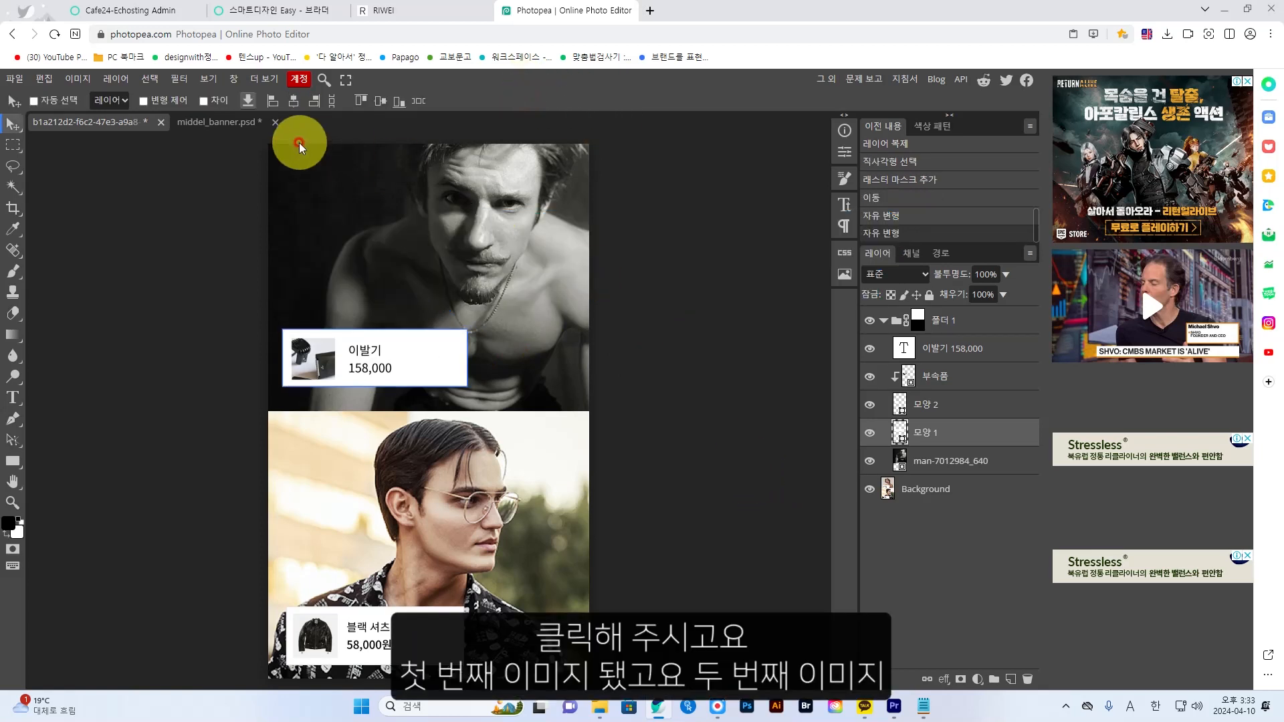
Copy the 폴더 1 copy group from middel_banner.psd into the mobile banner document.
click(229, 123)
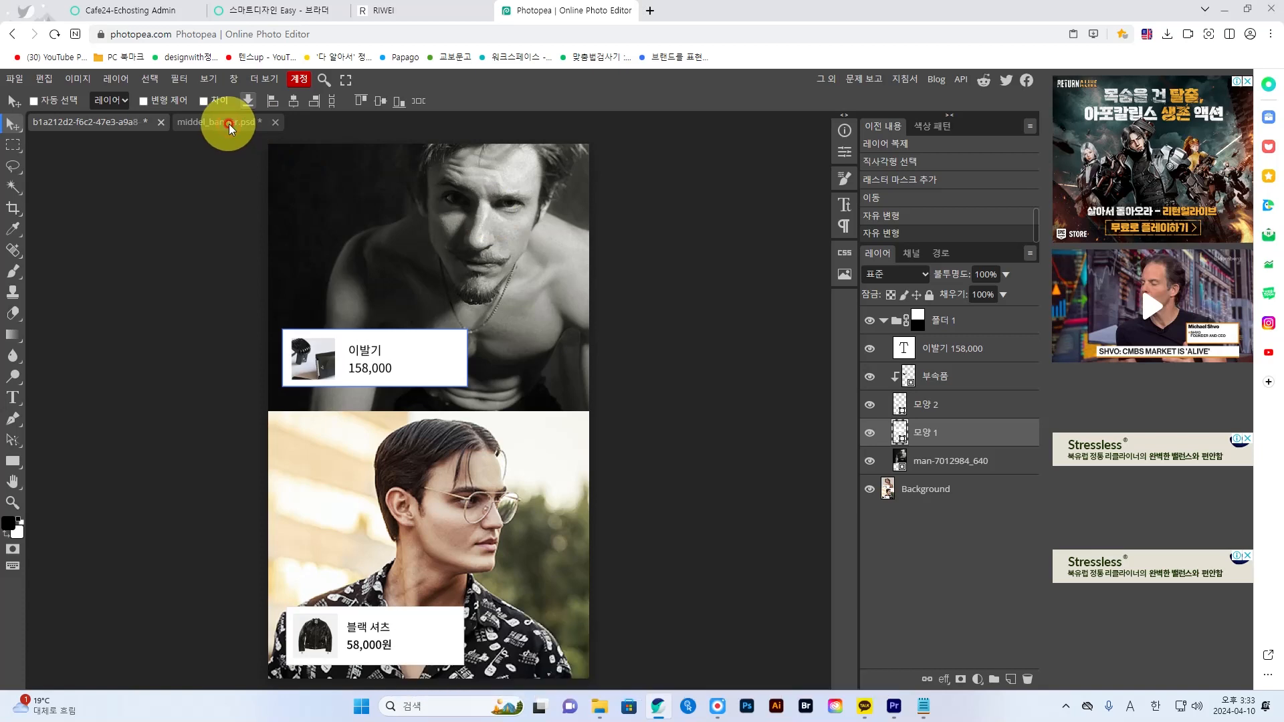
click(228, 123)
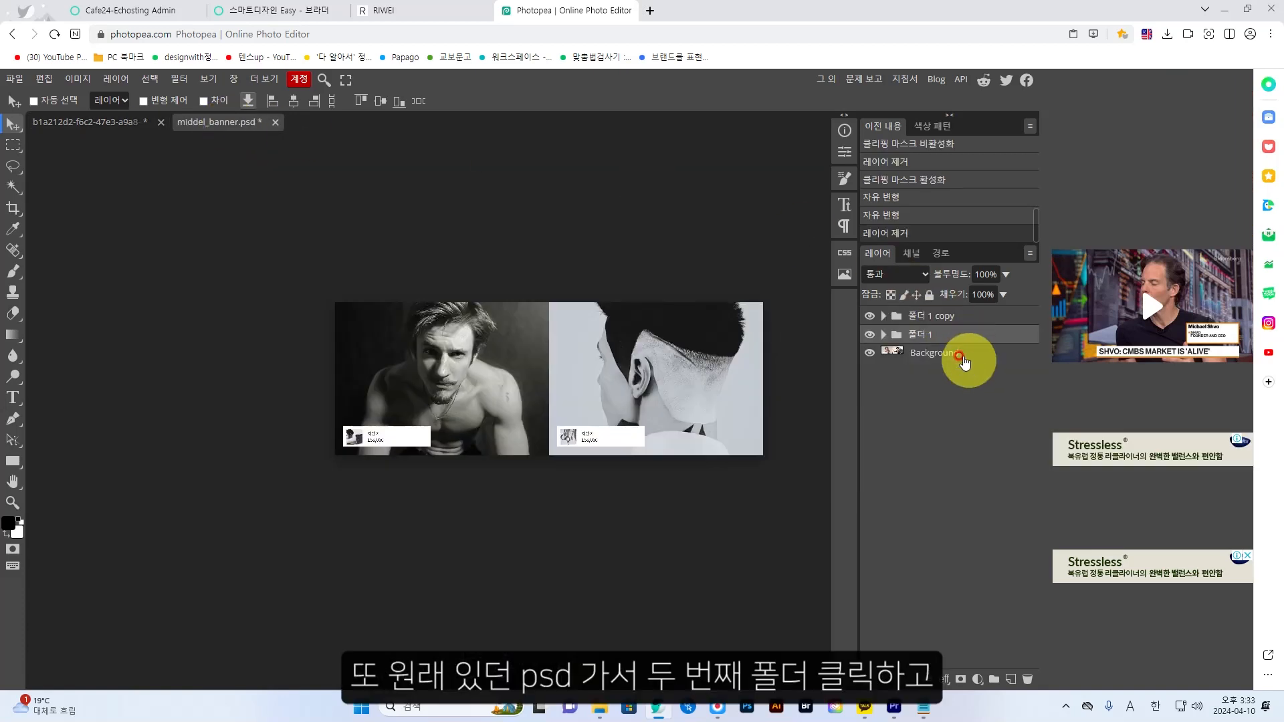
click(931, 316)
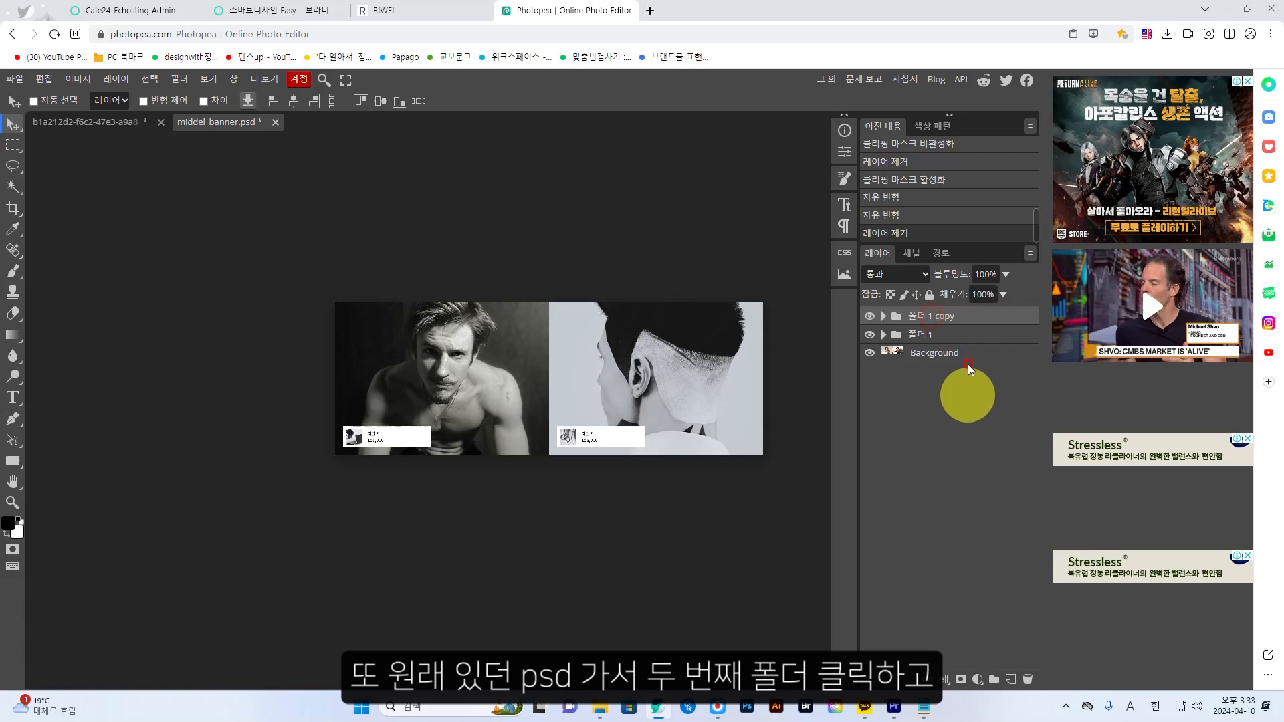
drag(936, 317, 111, 125)
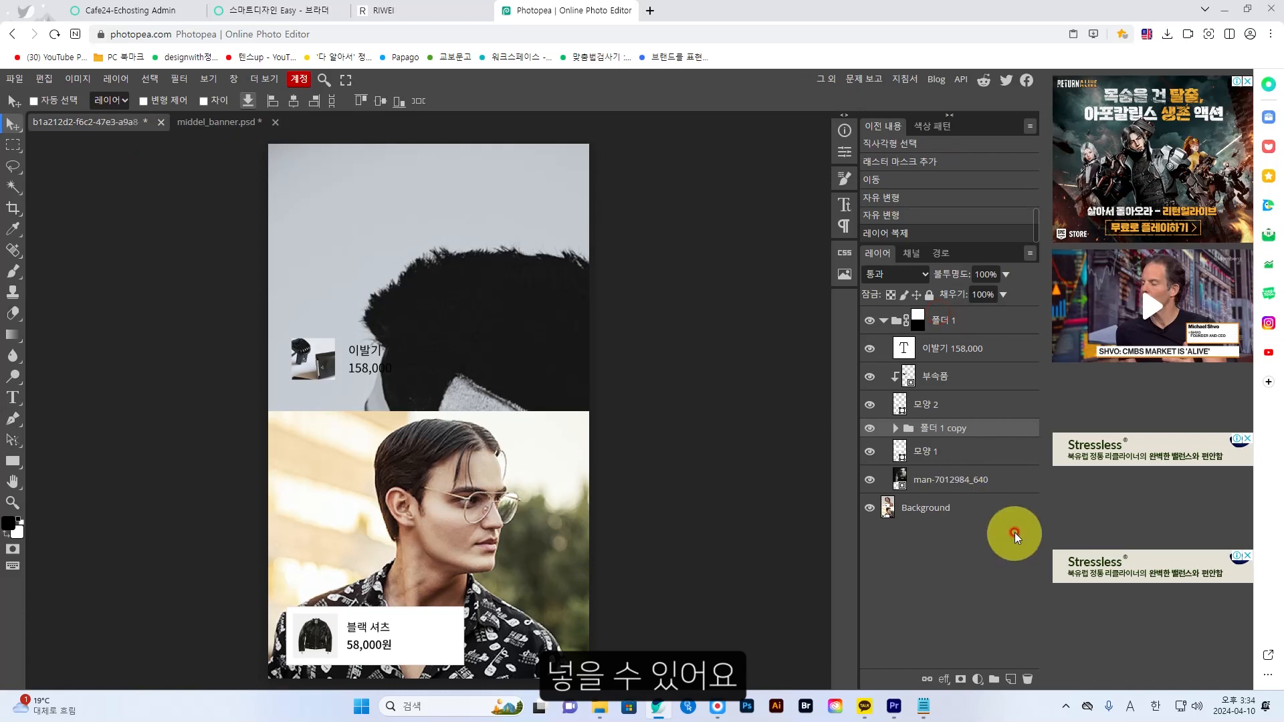
Move the 폴더 1 copy group out of 폴더 1 to the top of the layer stack and hide it.
drag(946, 430, 949, 312)
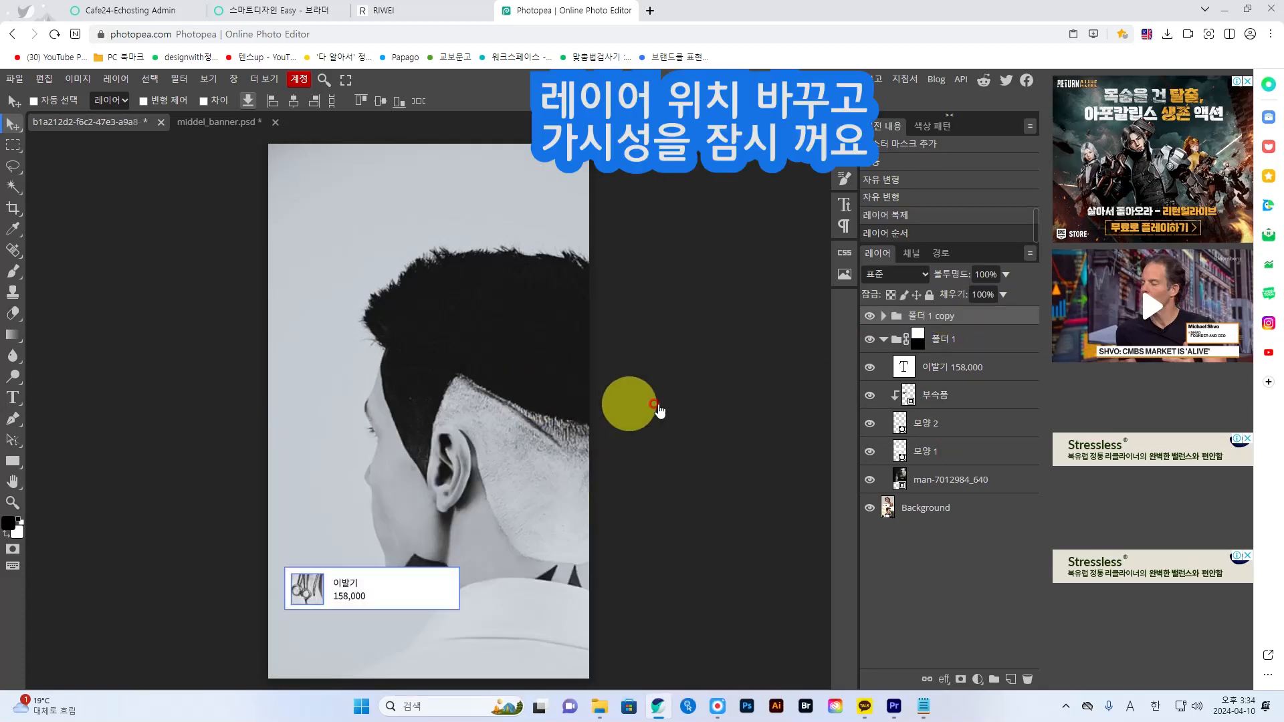
click(869, 315)
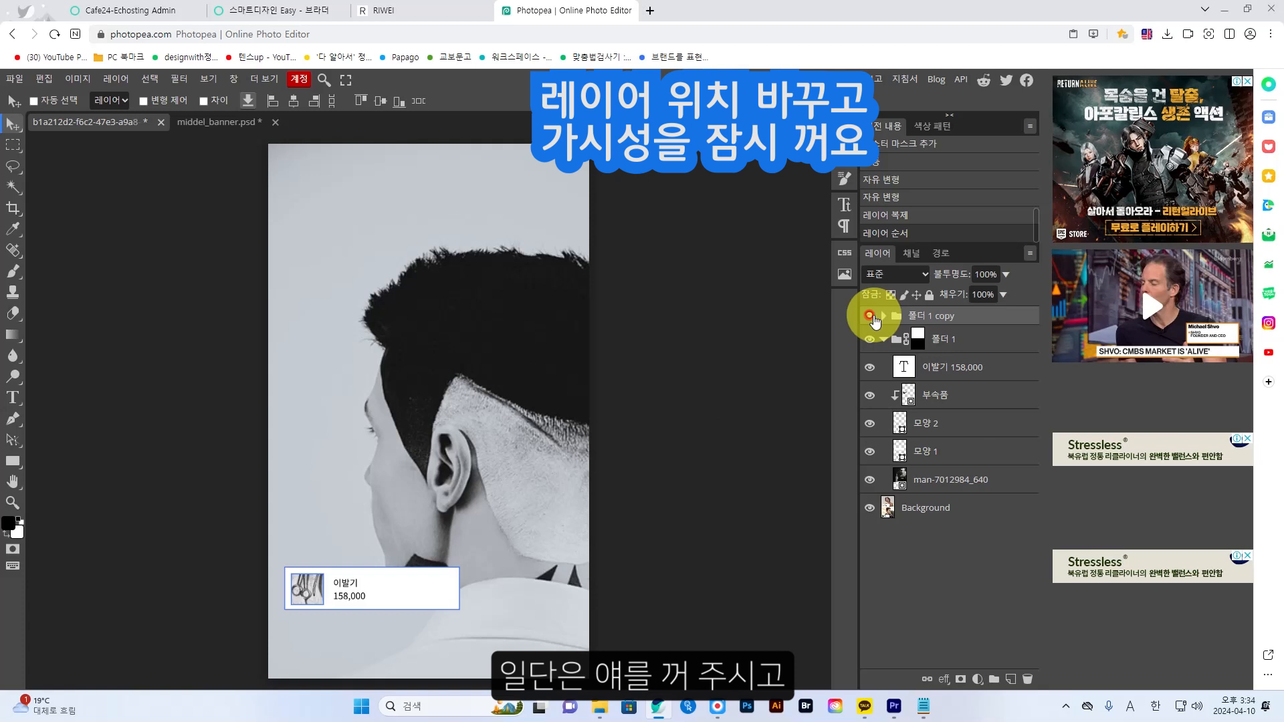
click(869, 316)
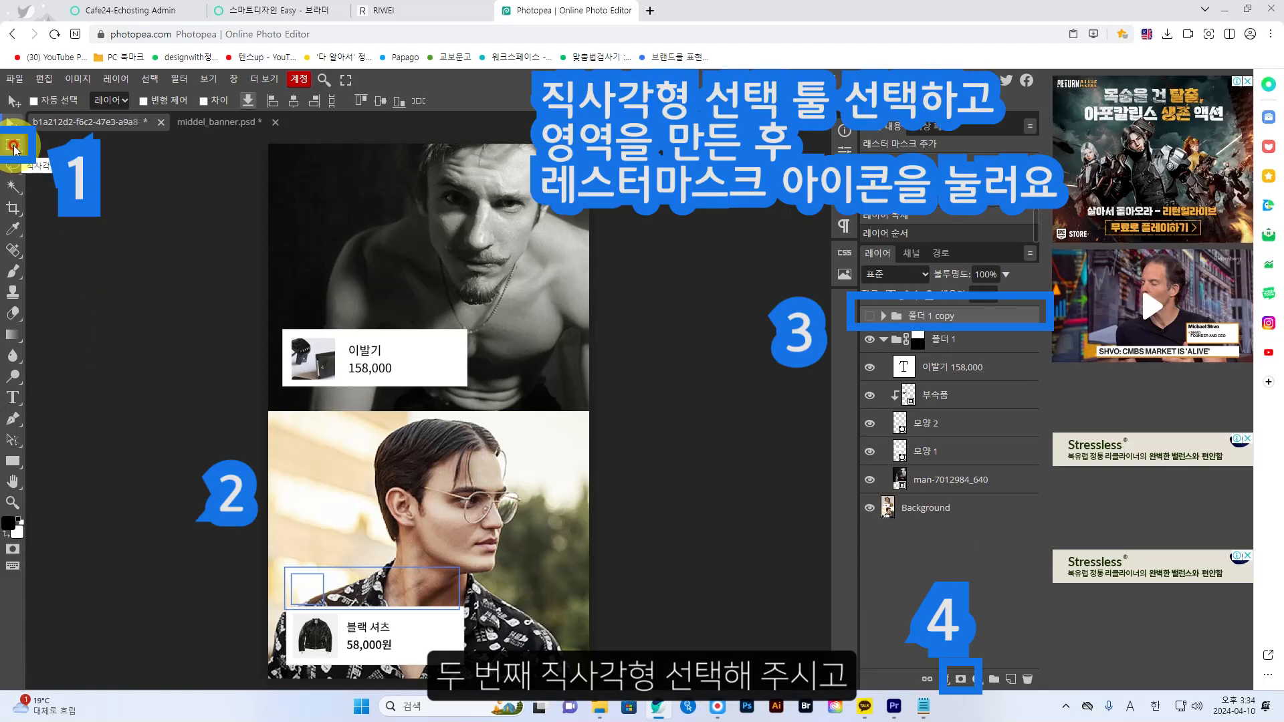
Select the whole lower photo area, show 폴더 1 copy and add a raster mask to it from the selection.
click(13, 145)
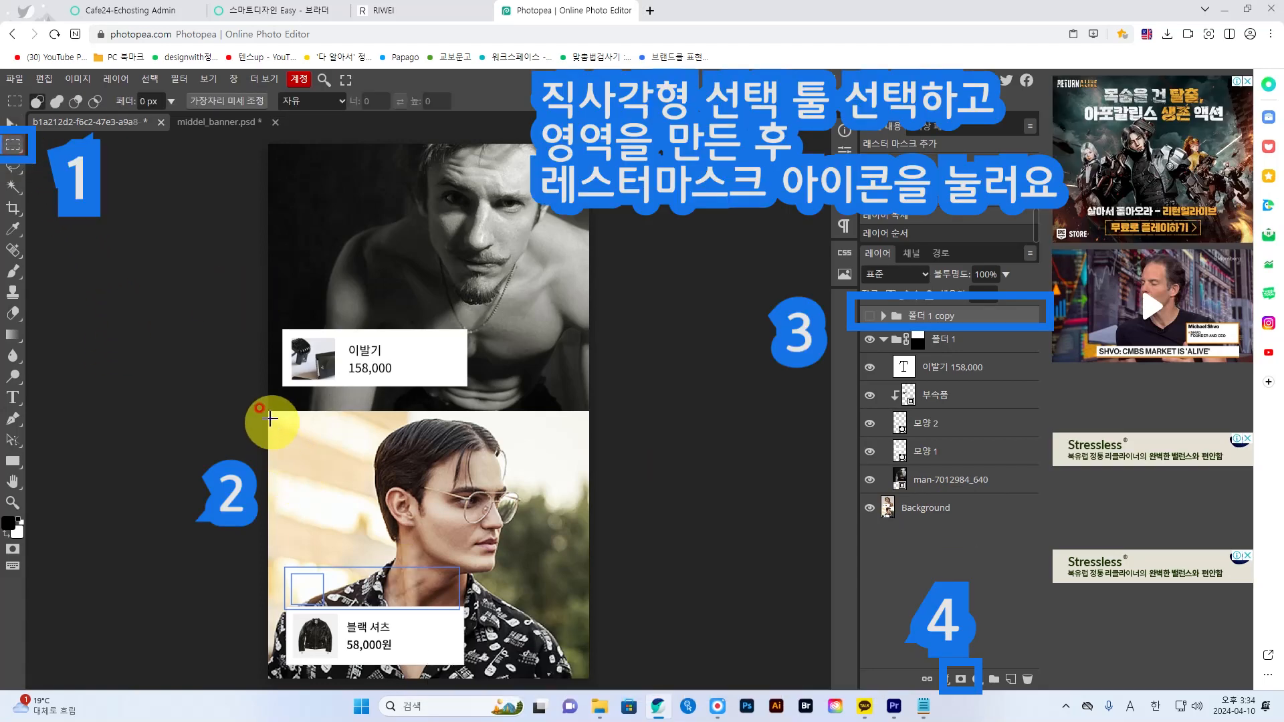
drag(267, 412, 457, 537)
drag(567, 677, 602, 690)
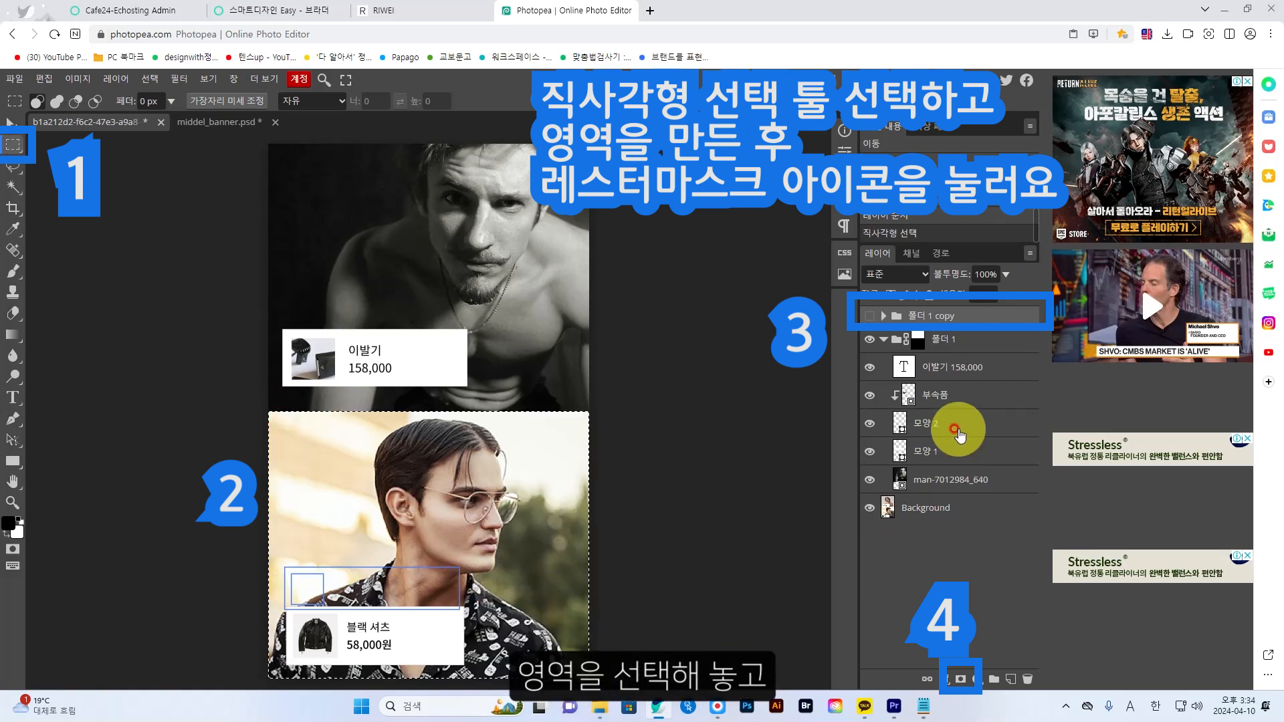
click(868, 316)
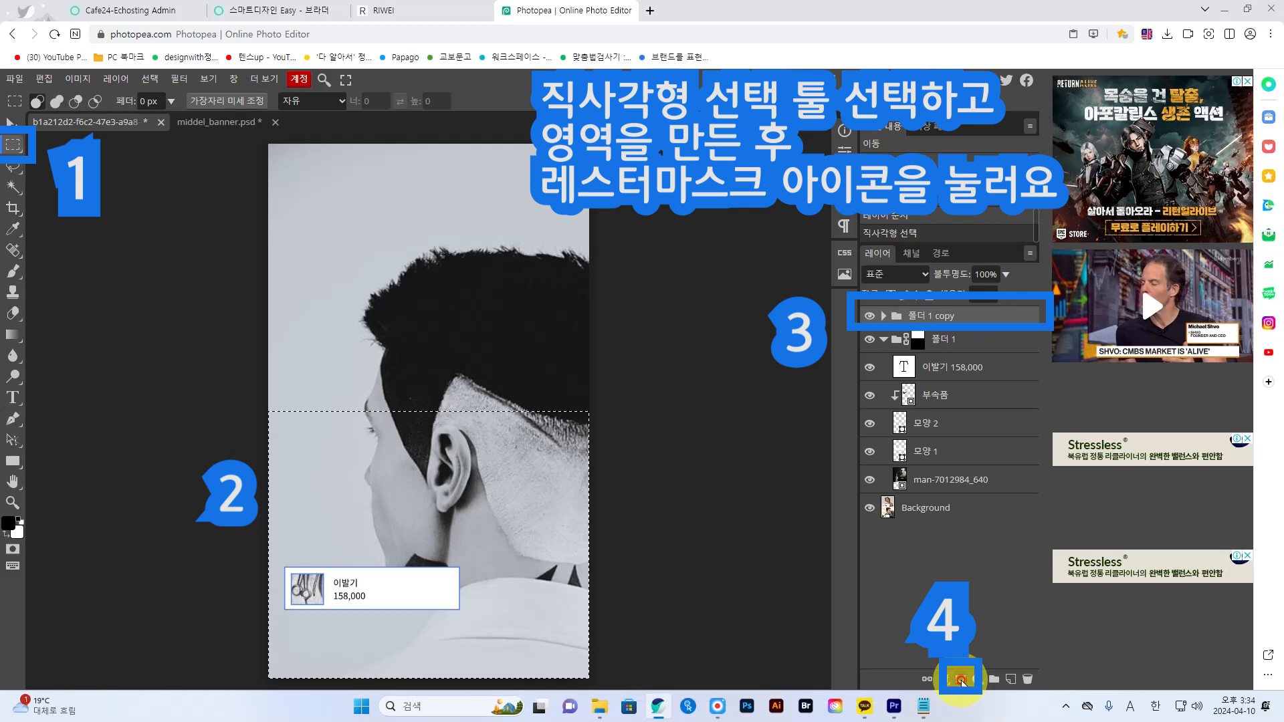
click(961, 679)
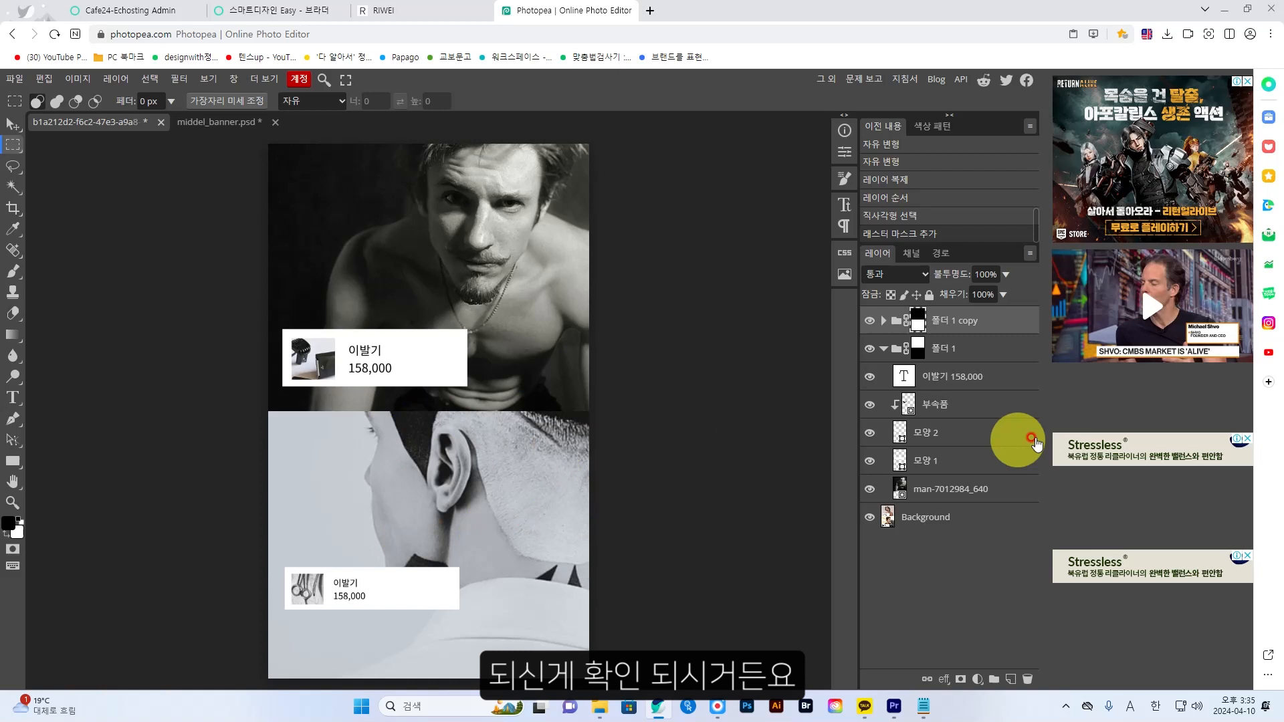
Select all five layers inside 폴더 1 copy and move them down so the product box sits near the banner's lower edge.
click(883, 323)
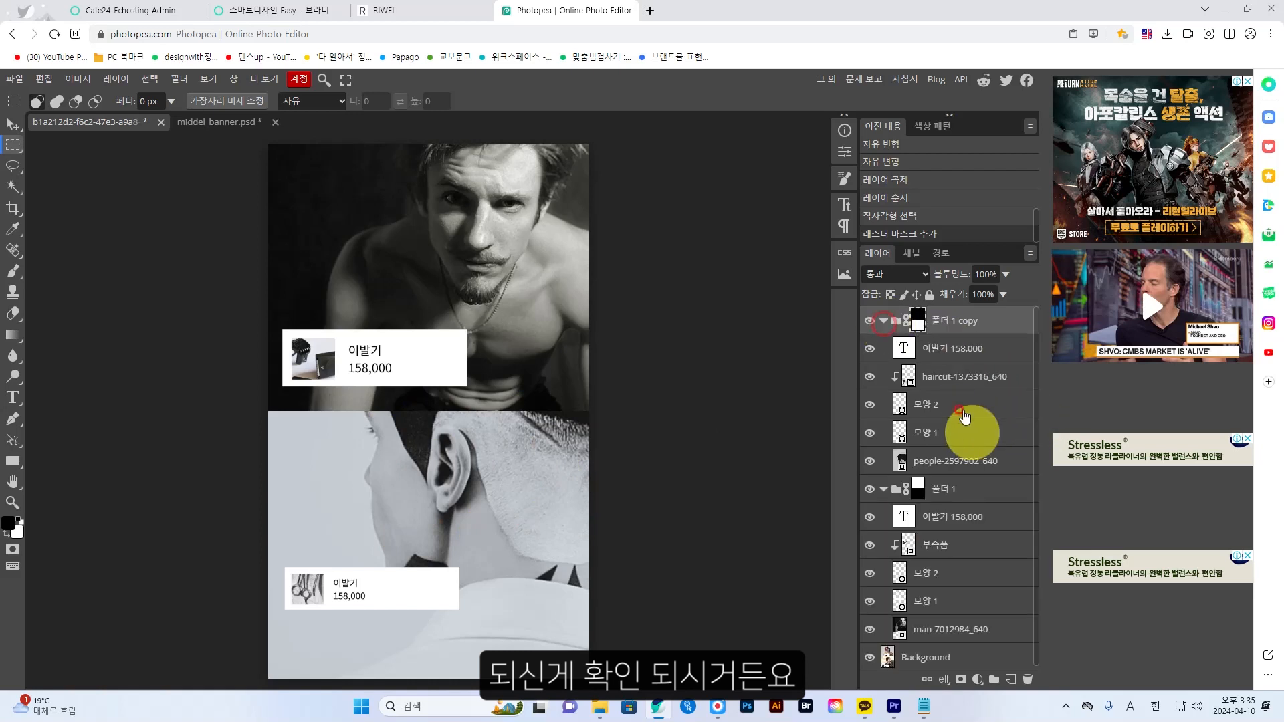
click(953, 359)
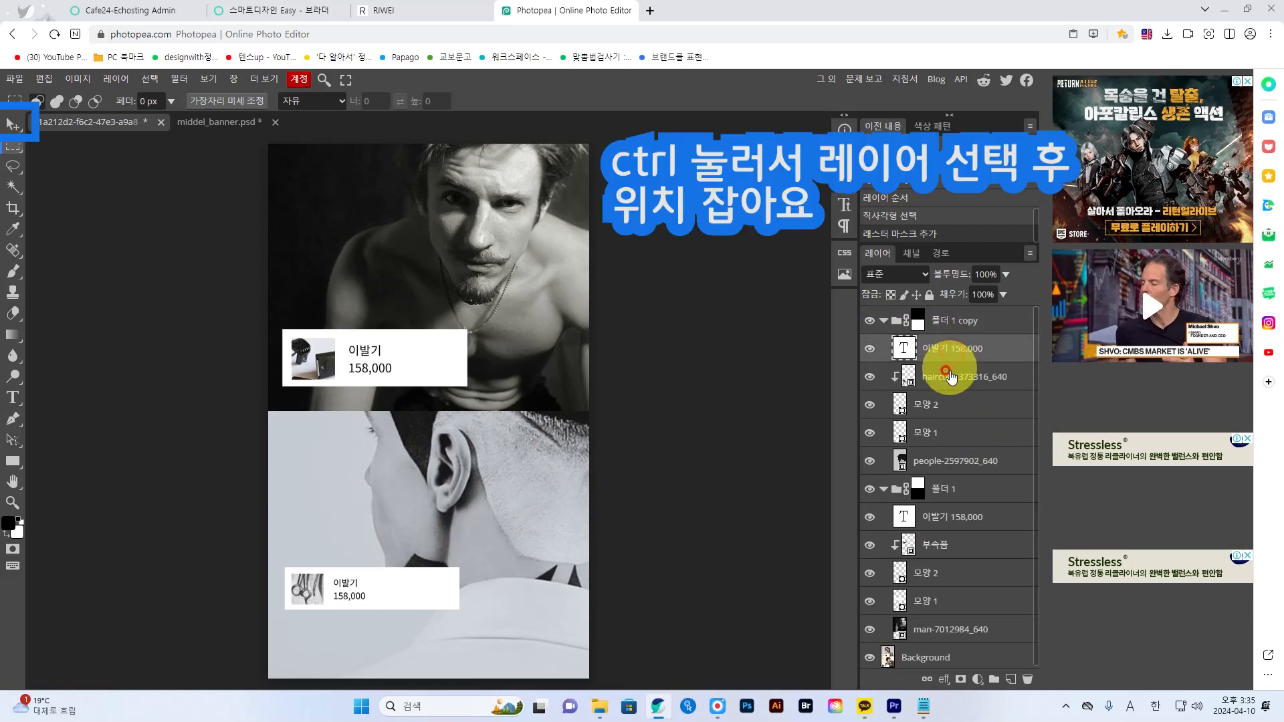
ctrl+click(949, 376)
ctrl+click(955, 403)
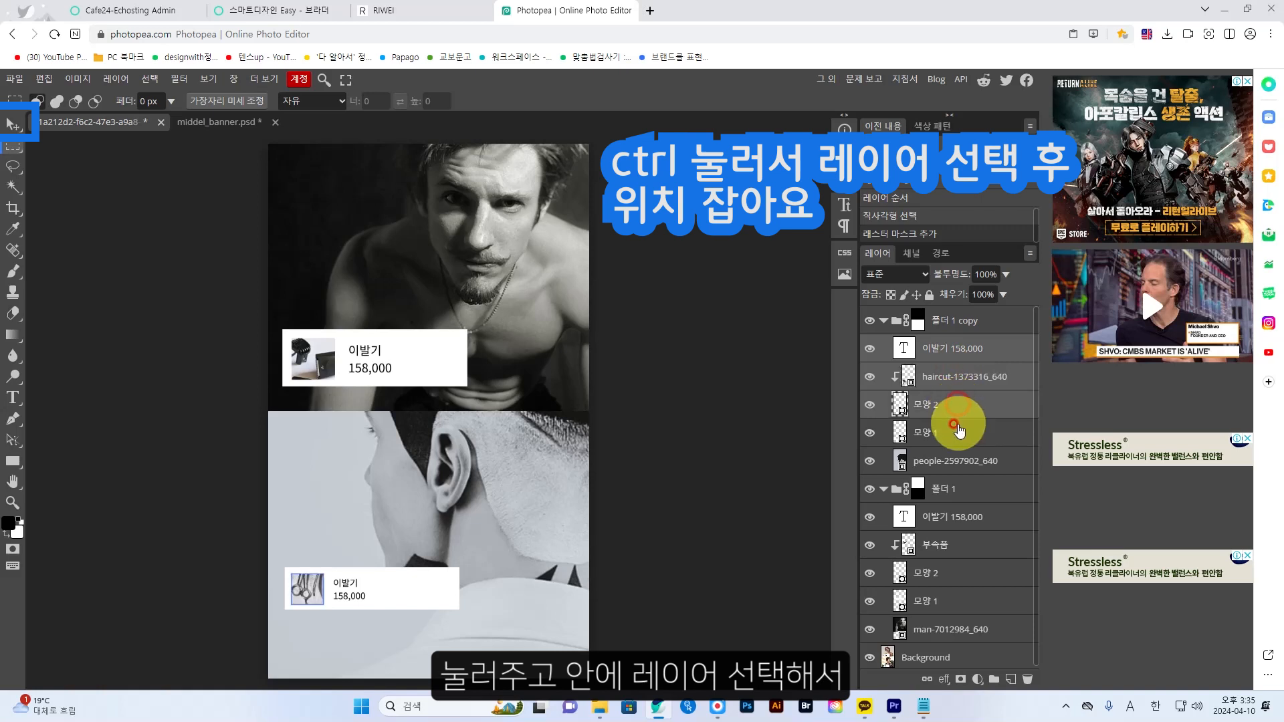
ctrl+click(956, 424)
ctrl+click(962, 458)
ctrl+click(964, 458)
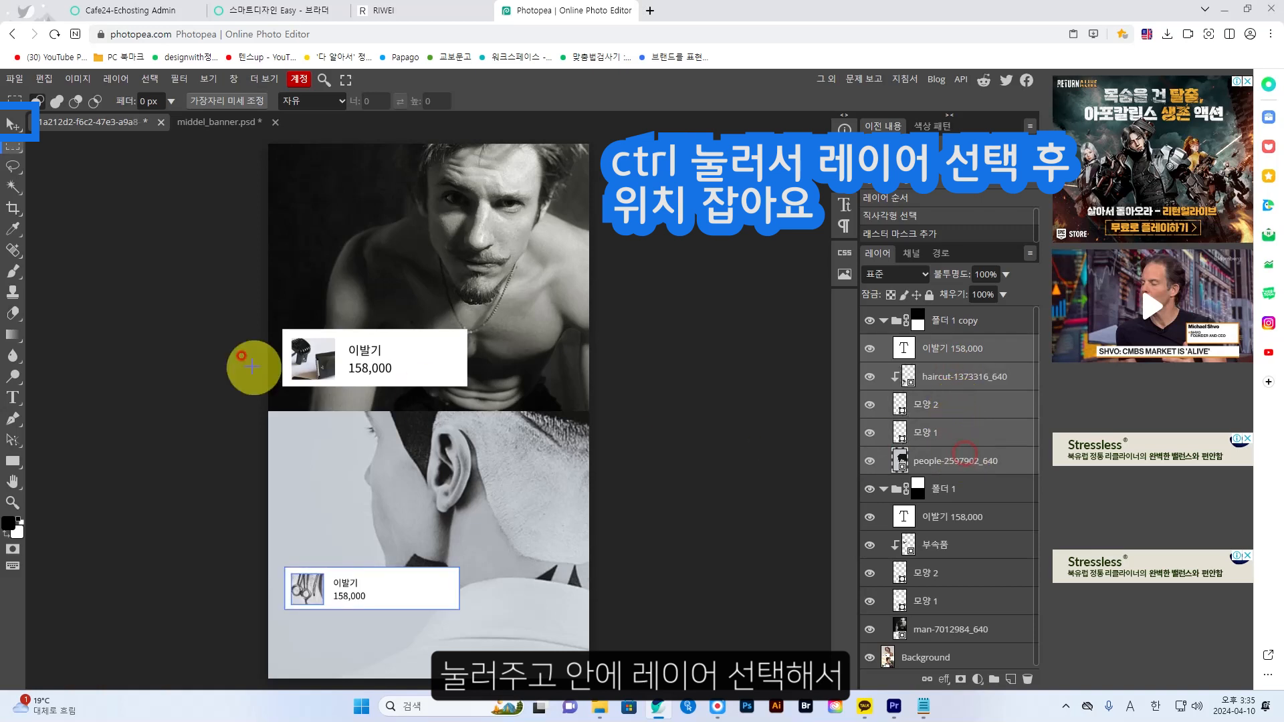
click(4, 124)
click(13, 126)
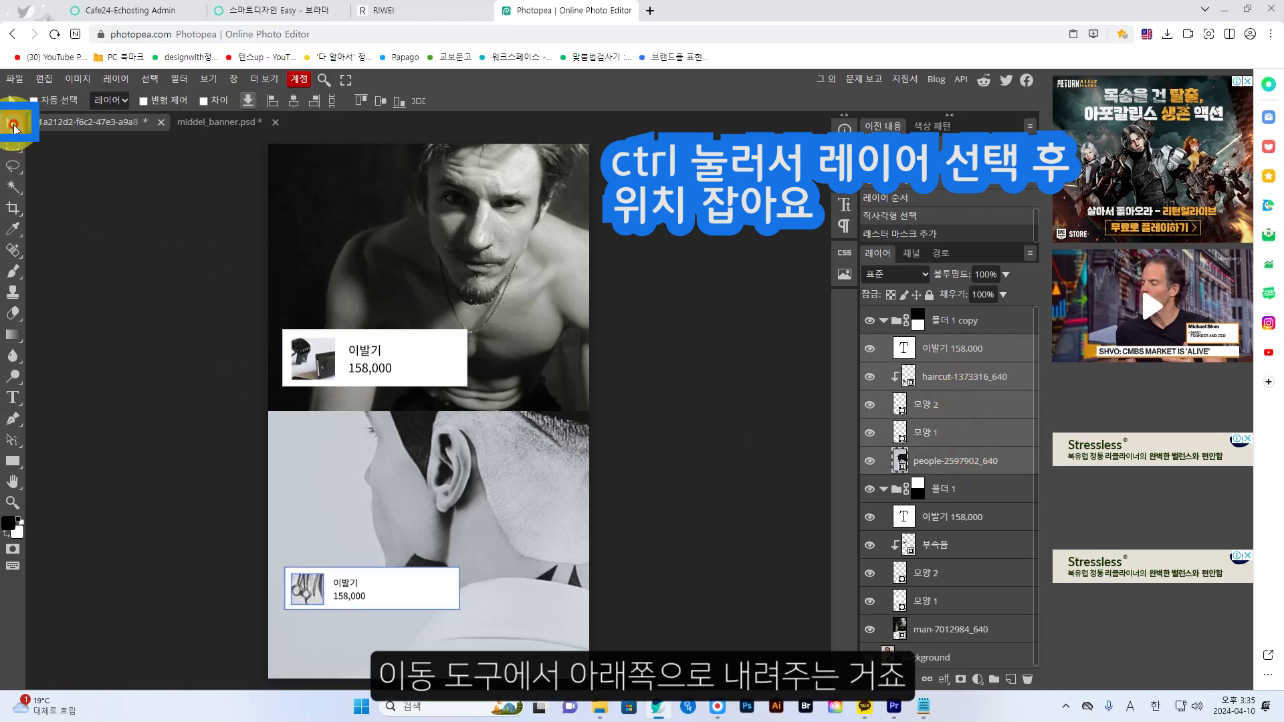
drag(445, 458, 447, 522)
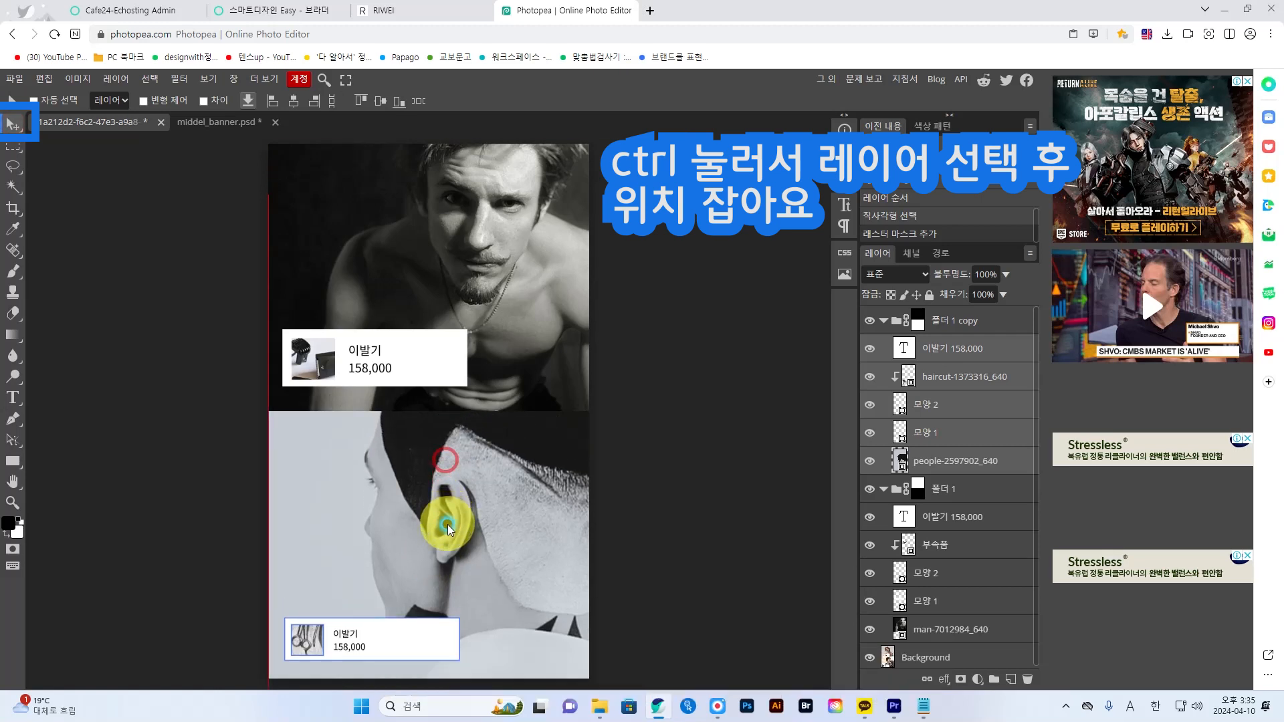
Select the text, haircut-1373316_640, 모양 2 and 모양 1 layers in 폴더 1 copy and scale them together to about 135%.
click(938, 423)
click(952, 447)
click(937, 431)
click(941, 432)
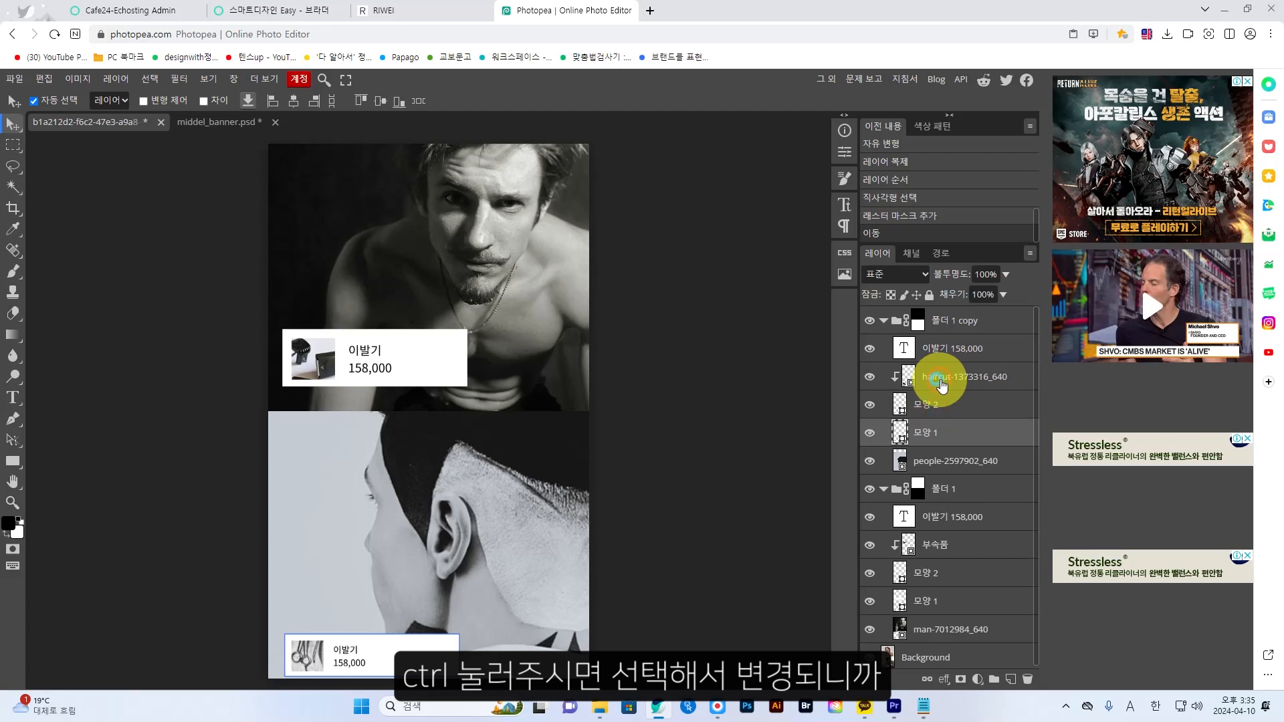
ctrl+click(940, 379)
ctrl+click(942, 346)
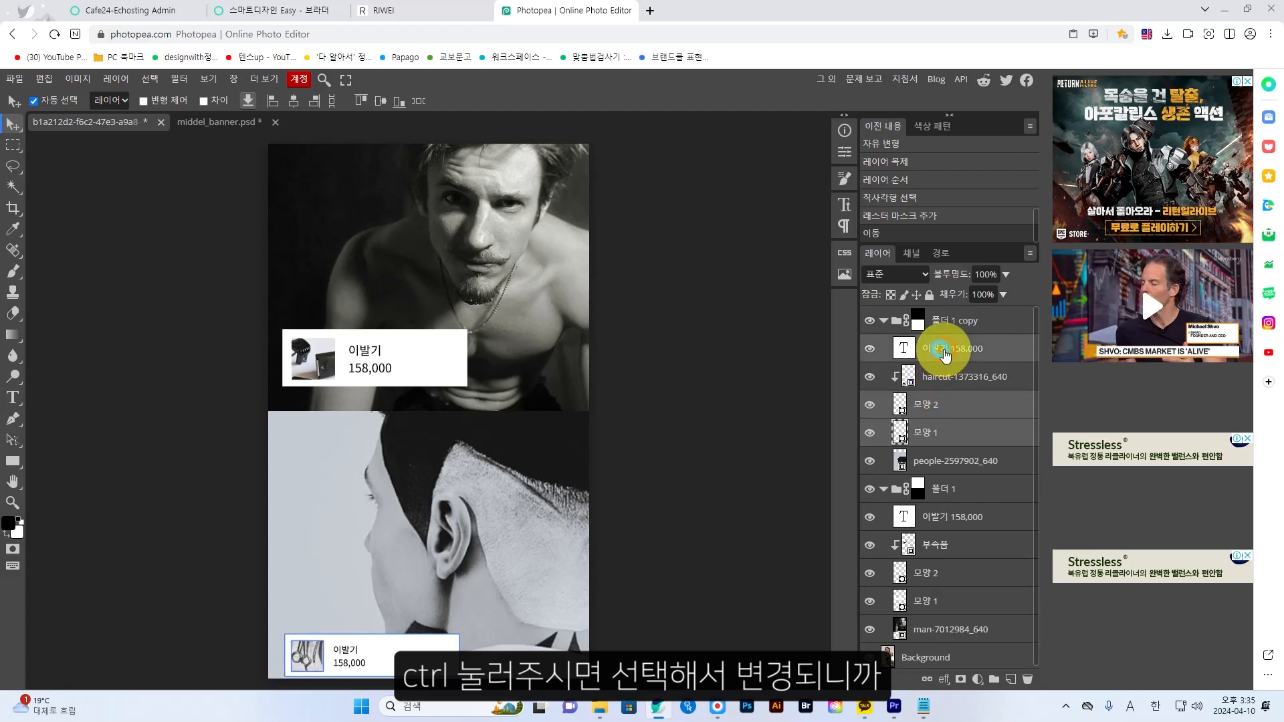
ctrl+click(954, 376)
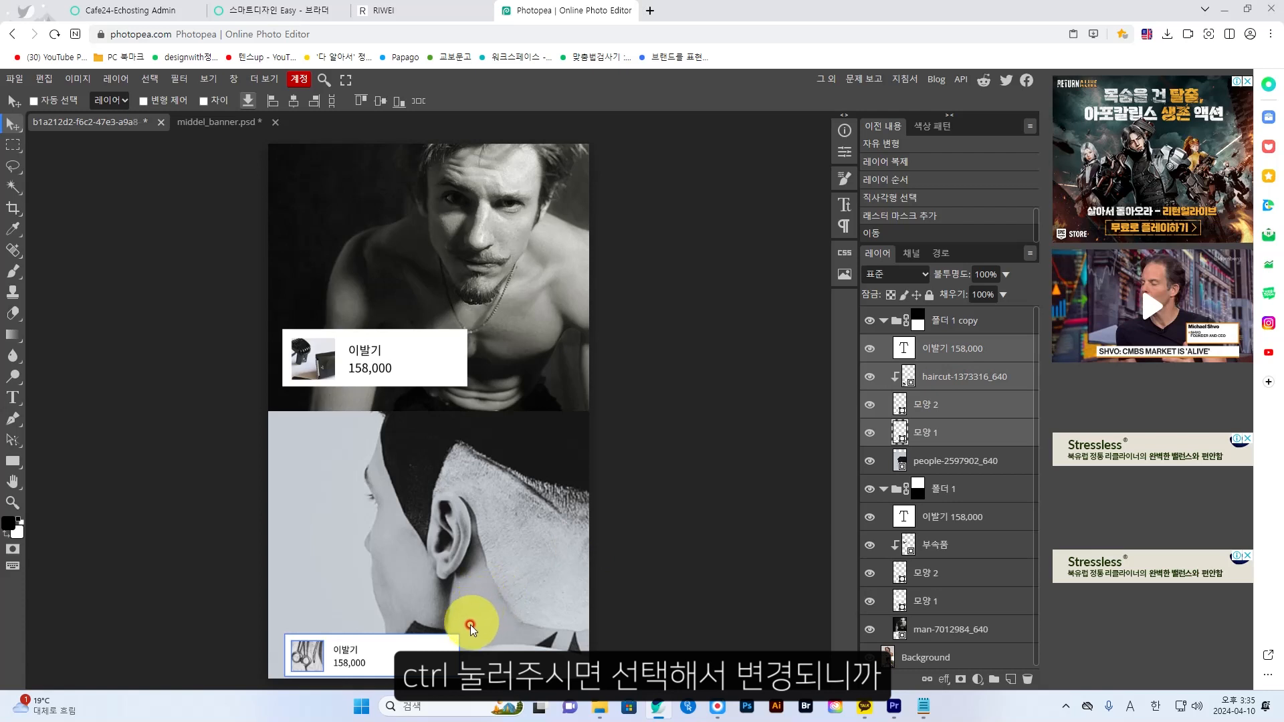
click(39, 82)
click(86, 391)
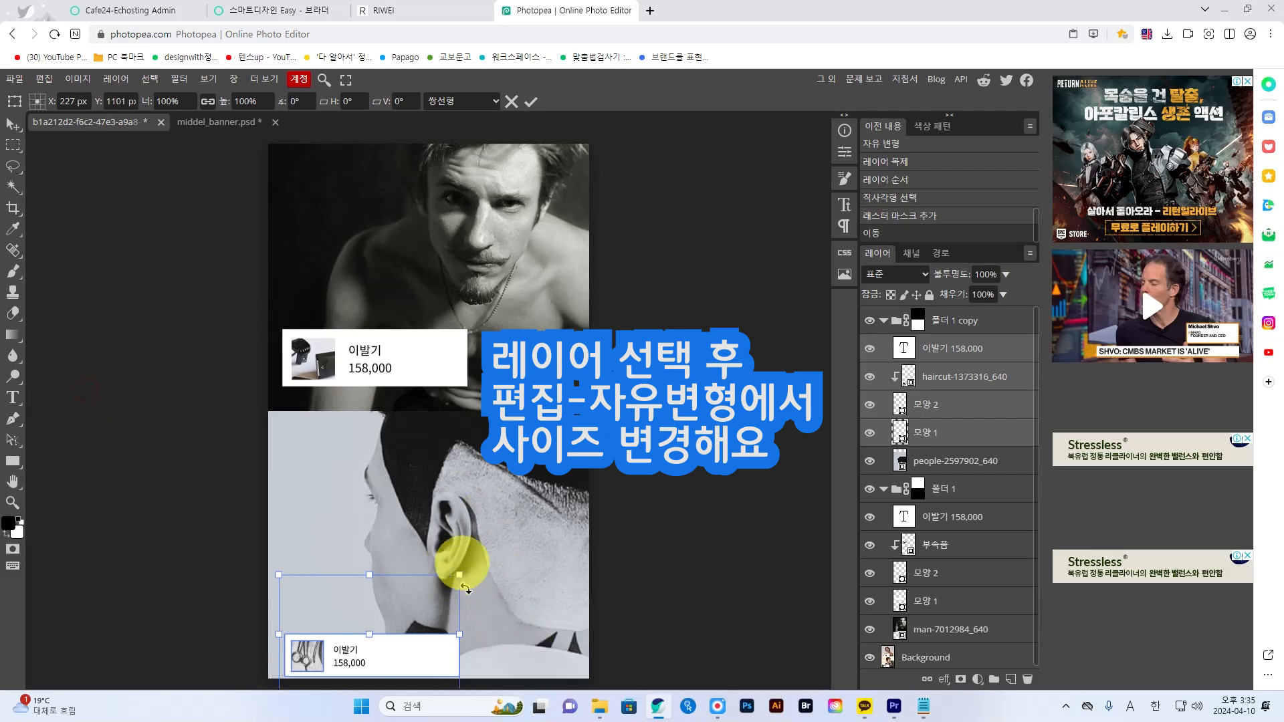
drag(457, 570, 522, 529)
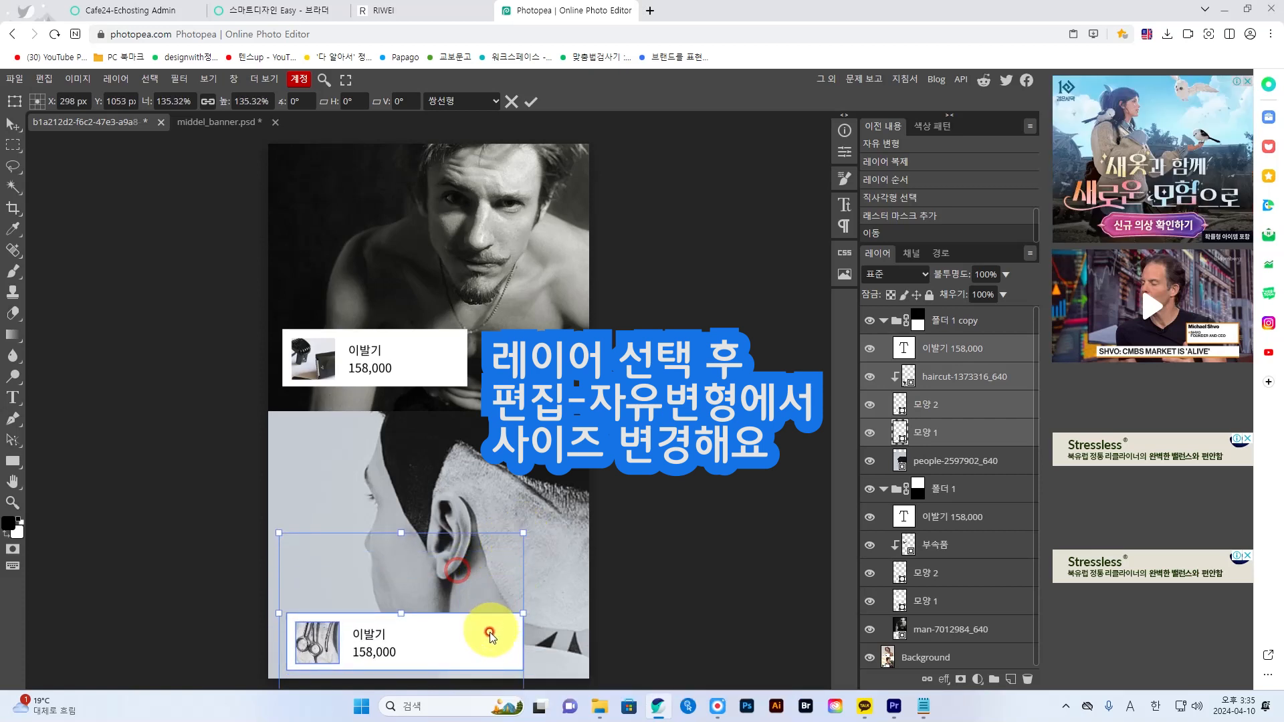
click(530, 102)
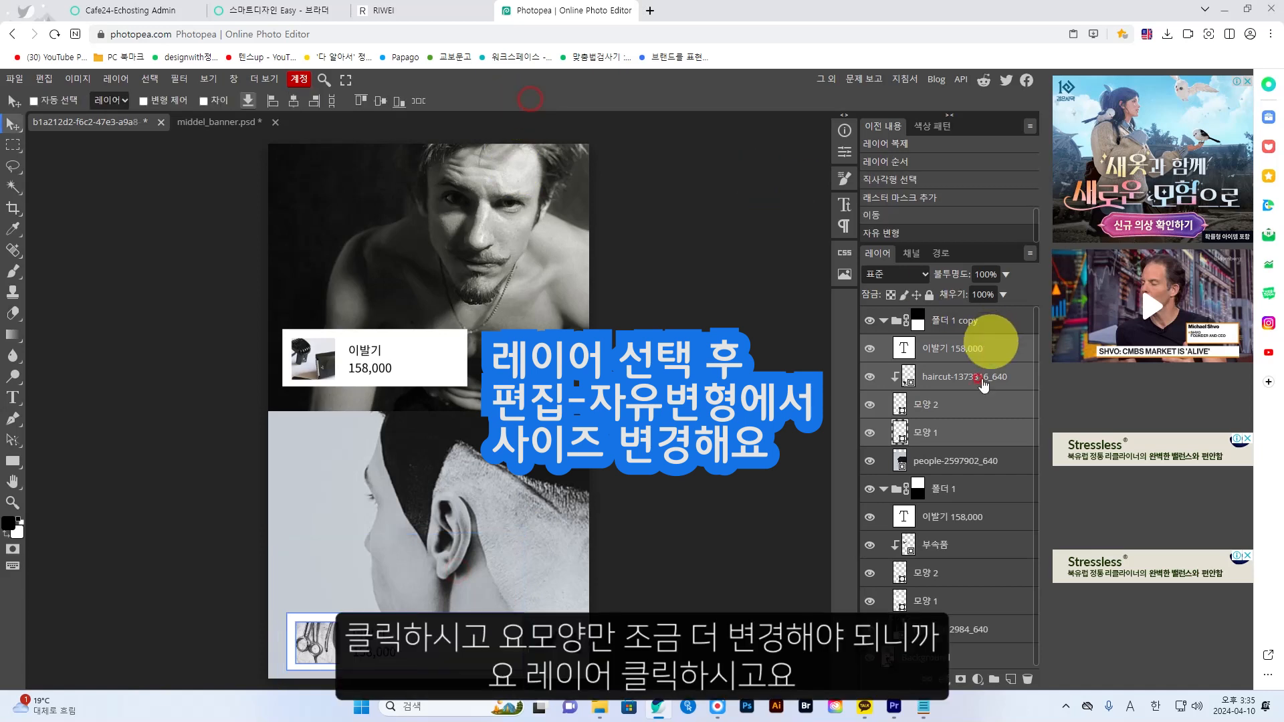
Narrow the white 모양 1 box in 폴더 1 copy to about 76% width from its right edge, keeping its height.
click(865, 434)
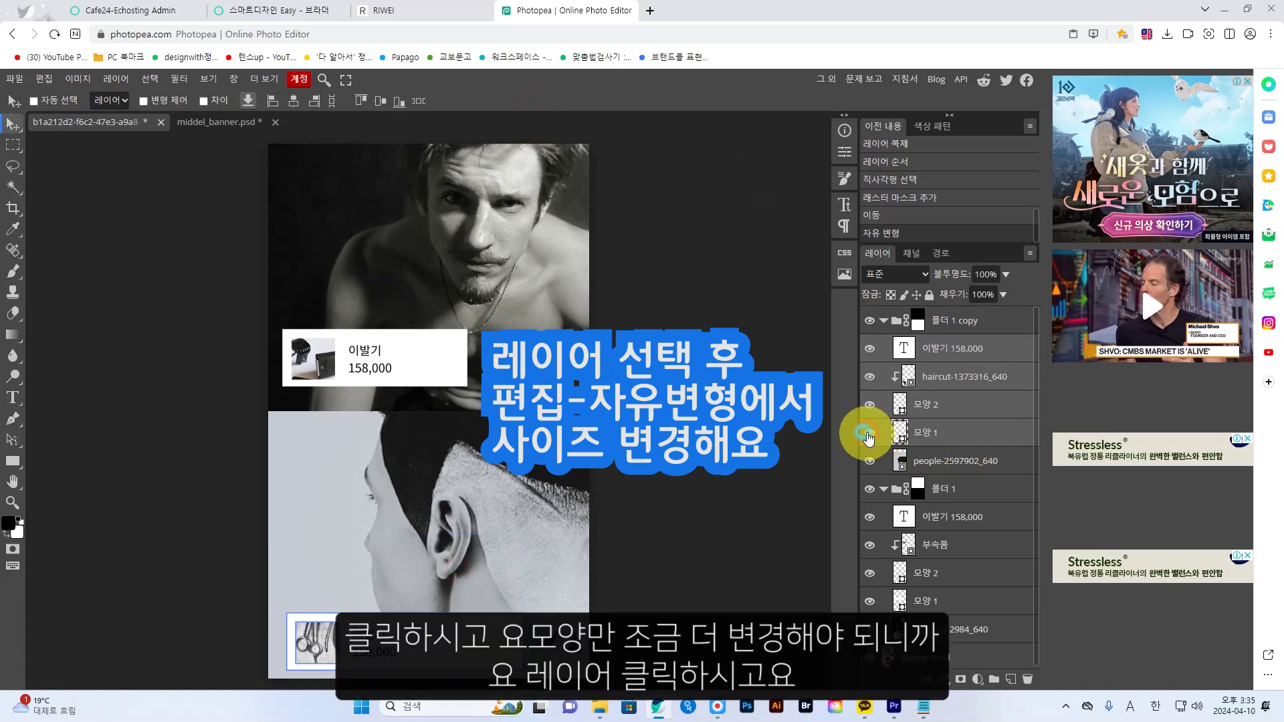
click(919, 434)
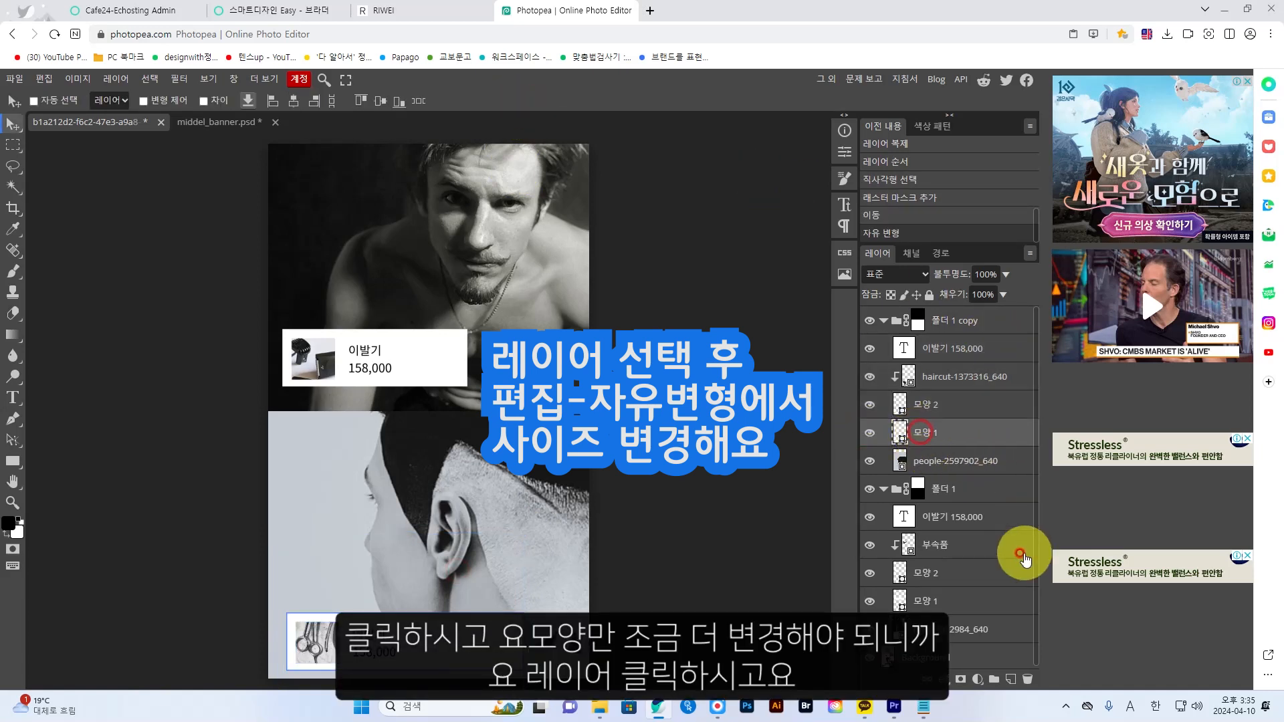
click(44, 80)
click(78, 388)
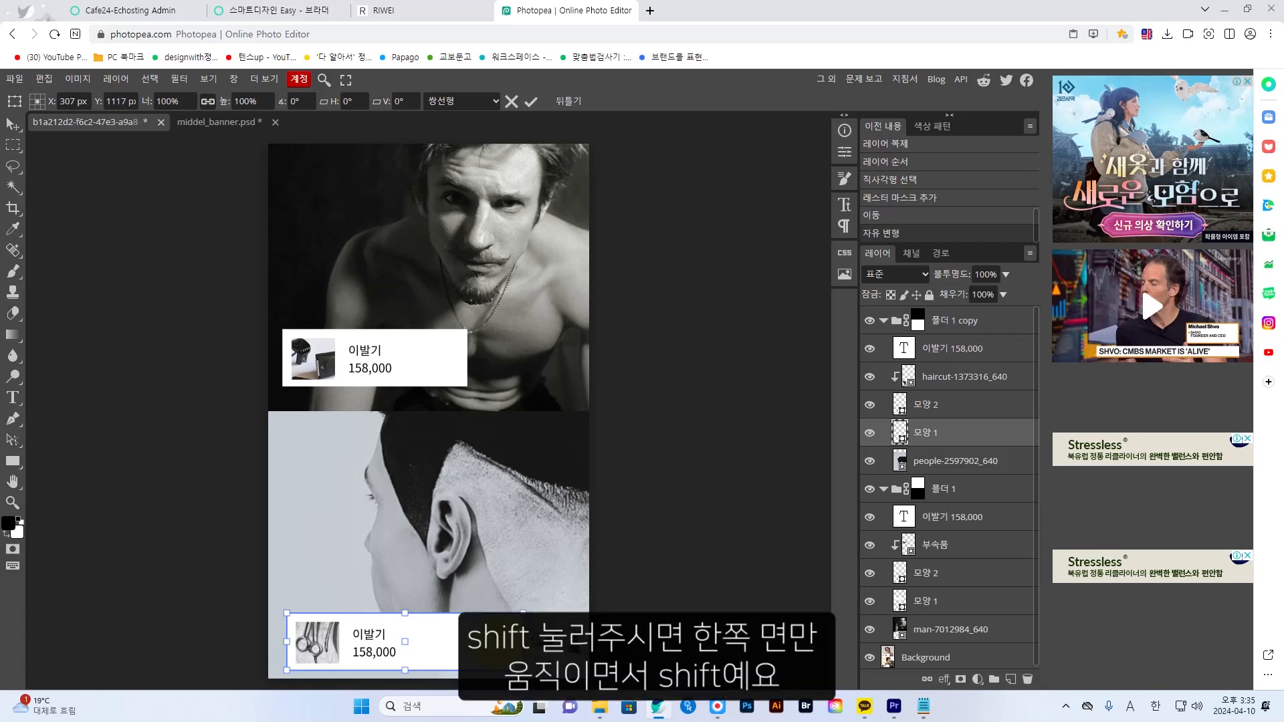
drag(523, 641, 466, 637)
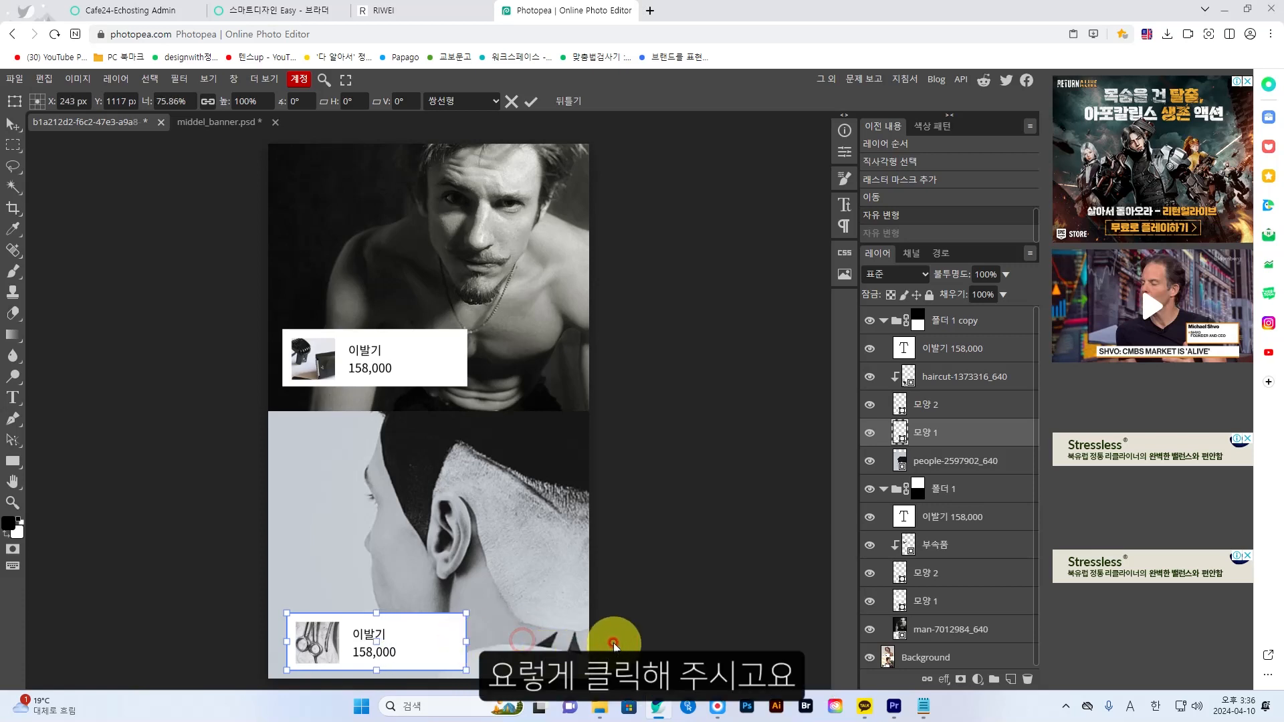
click(527, 101)
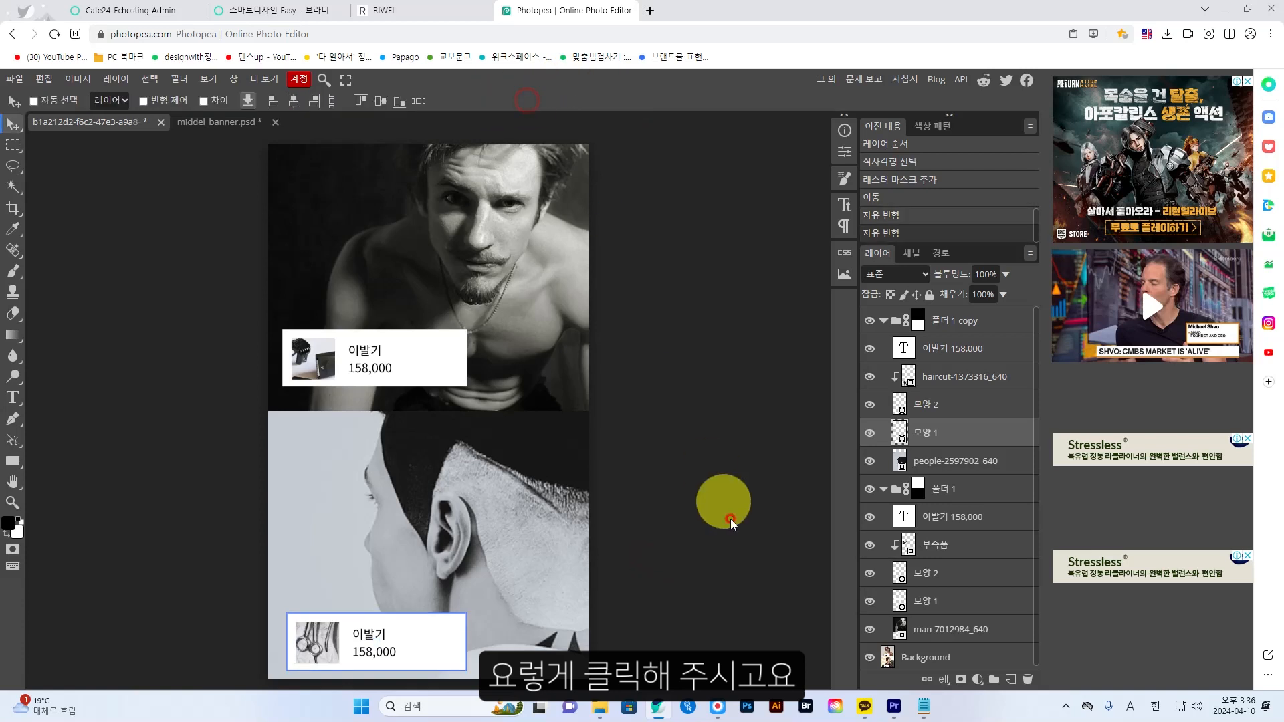
click(944, 378)
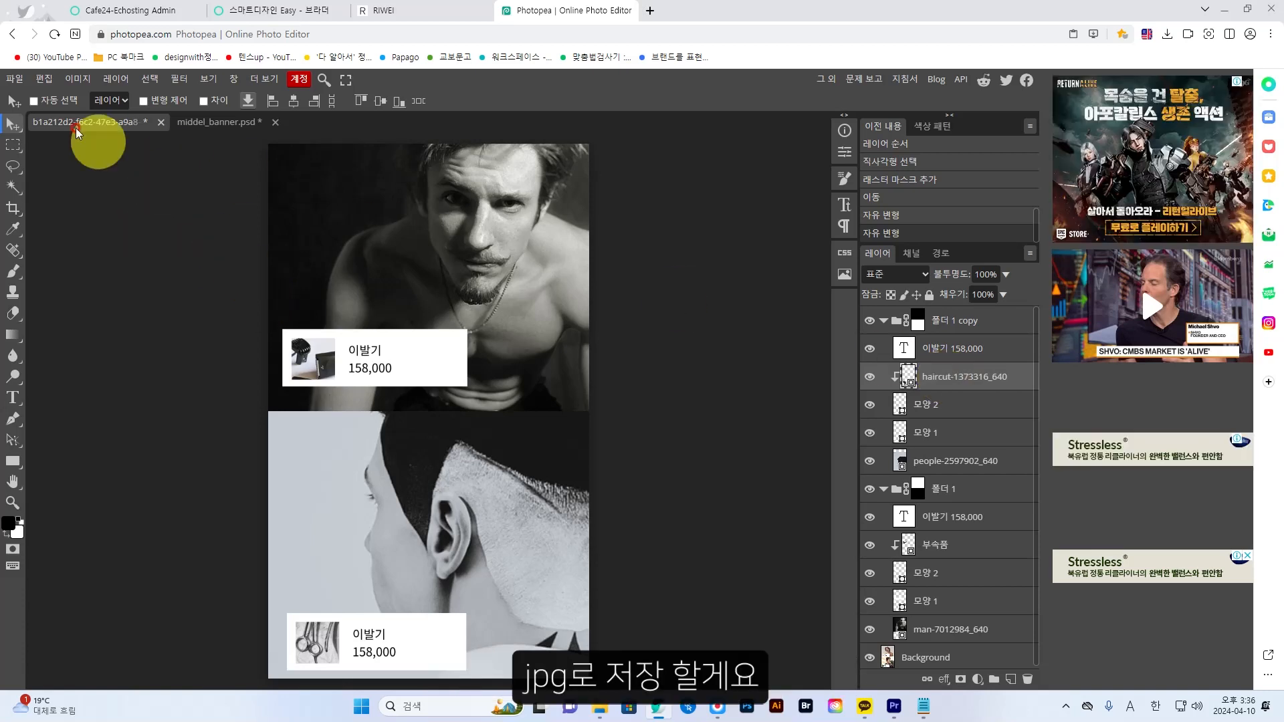
Export the mobile banner as a JPG named 모바일 into the 받은이미지만 folder.
click(14, 79)
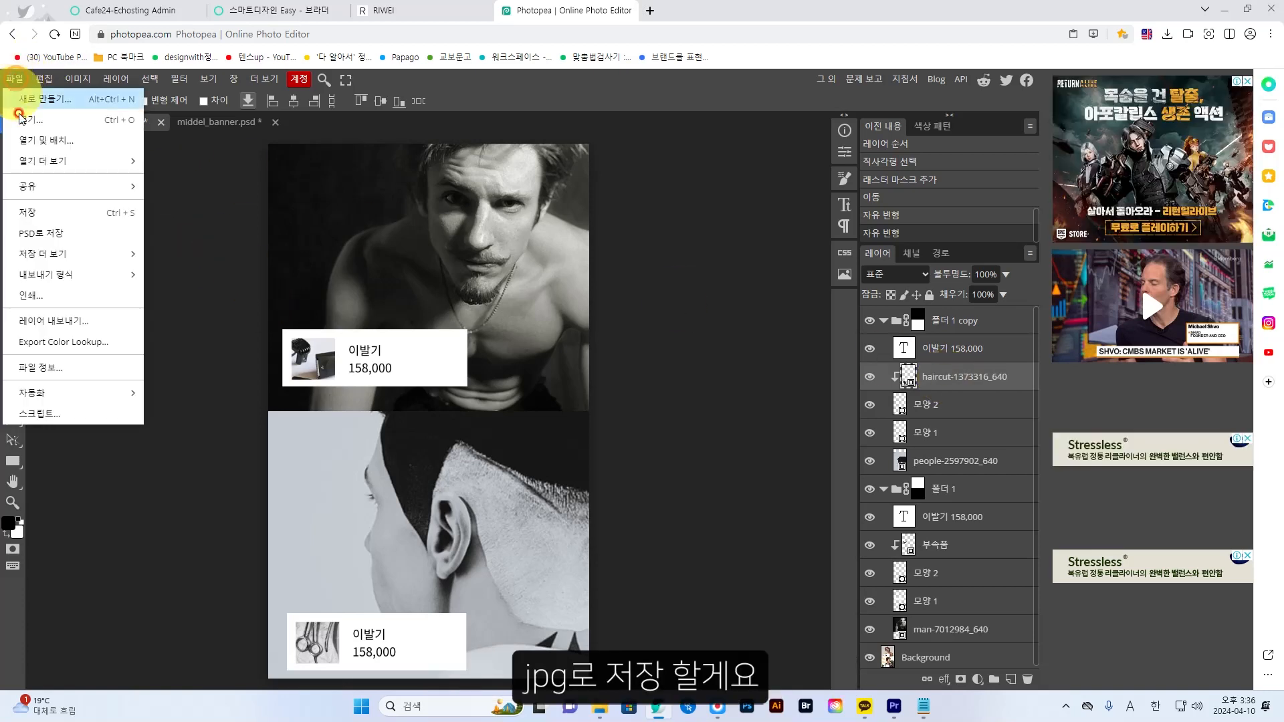
click(62, 274)
click(173, 296)
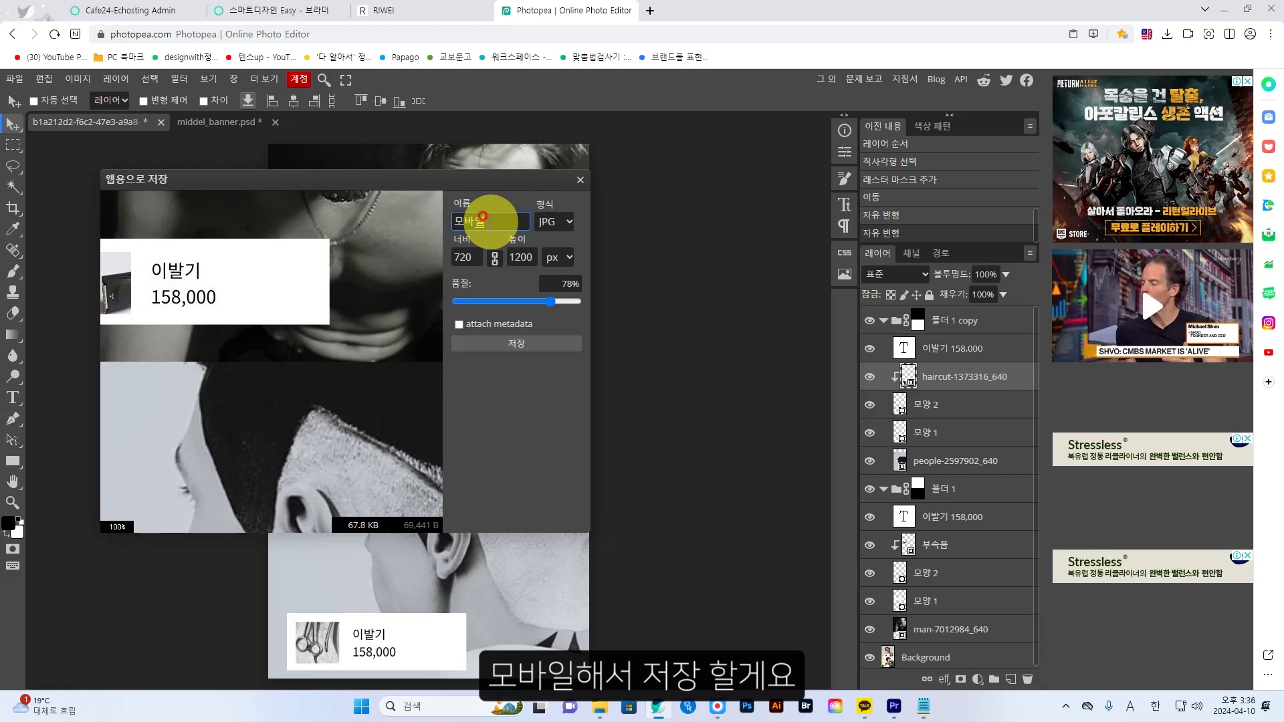
click(524, 344)
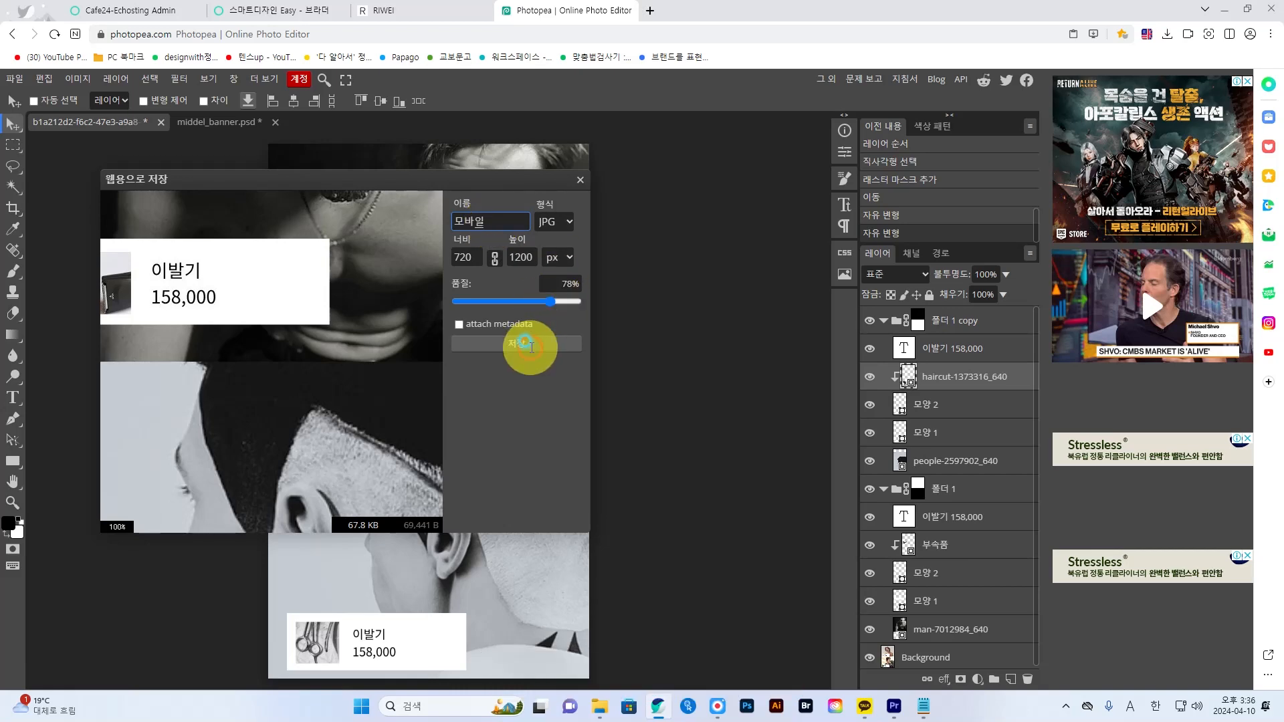
click(649, 188)
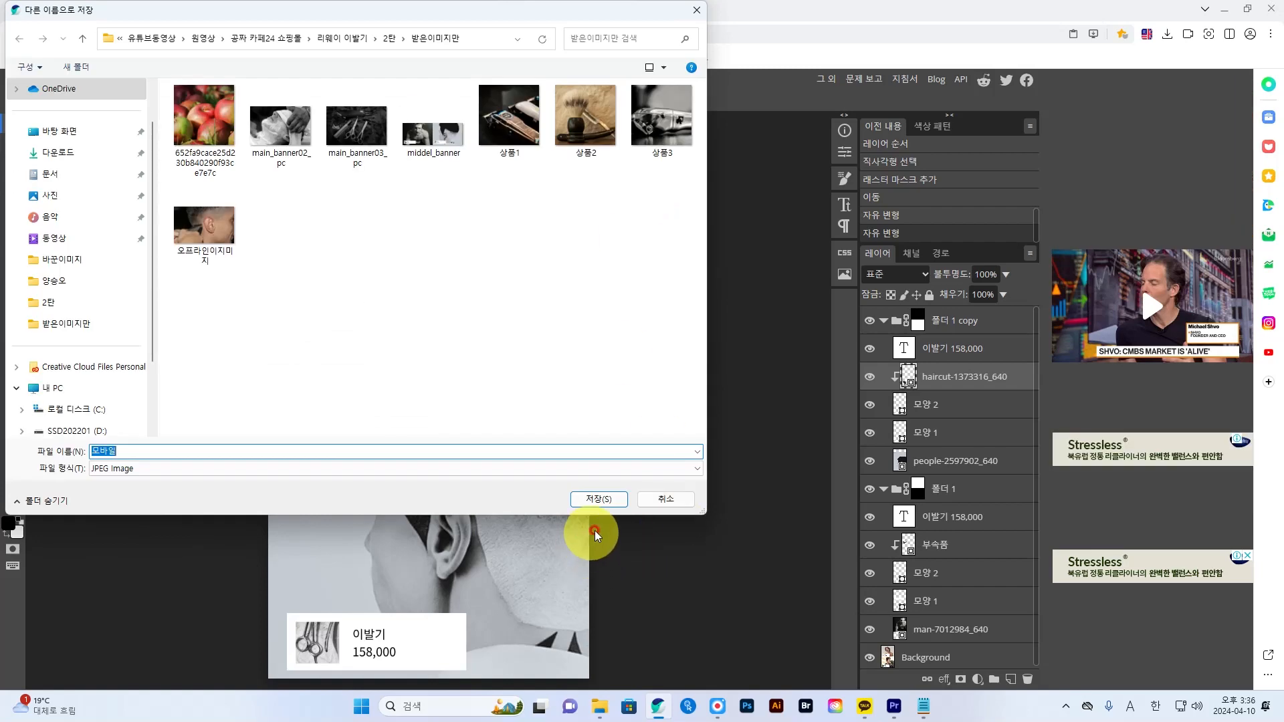
click(599, 500)
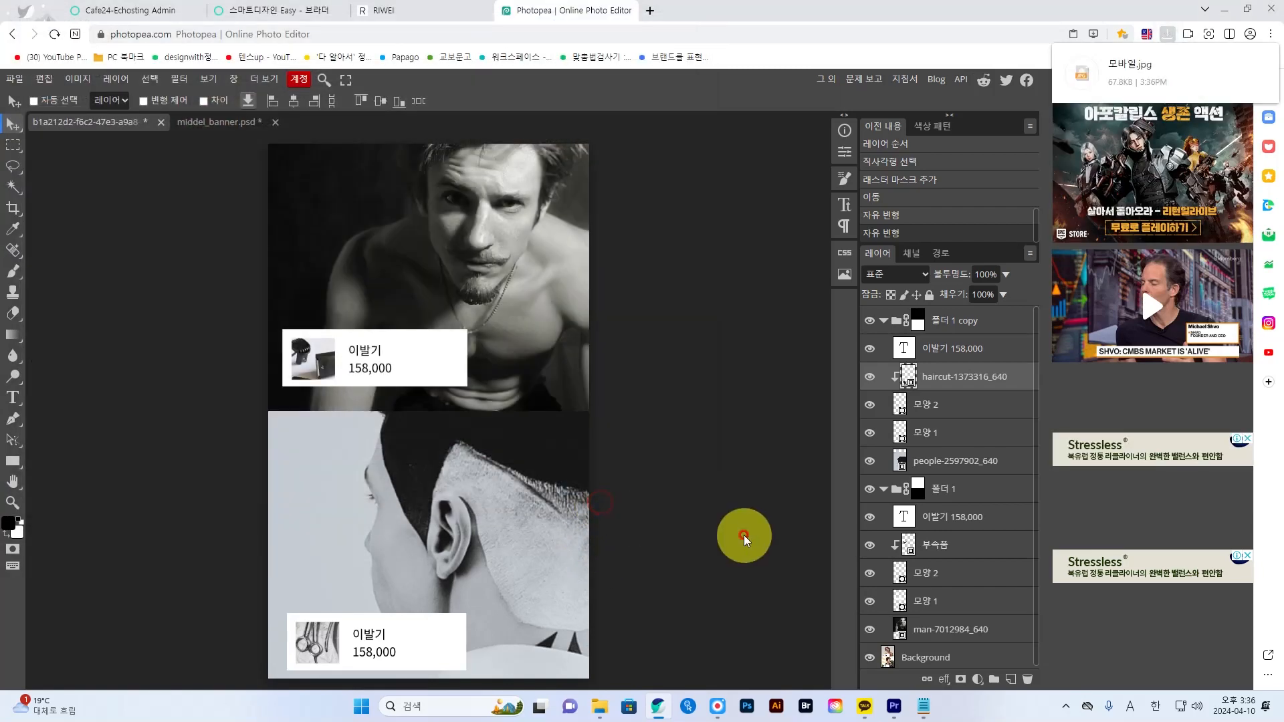
Save the layered mobile banner as a PSD named 모바일 in the 2탄 folder.
click(10, 85)
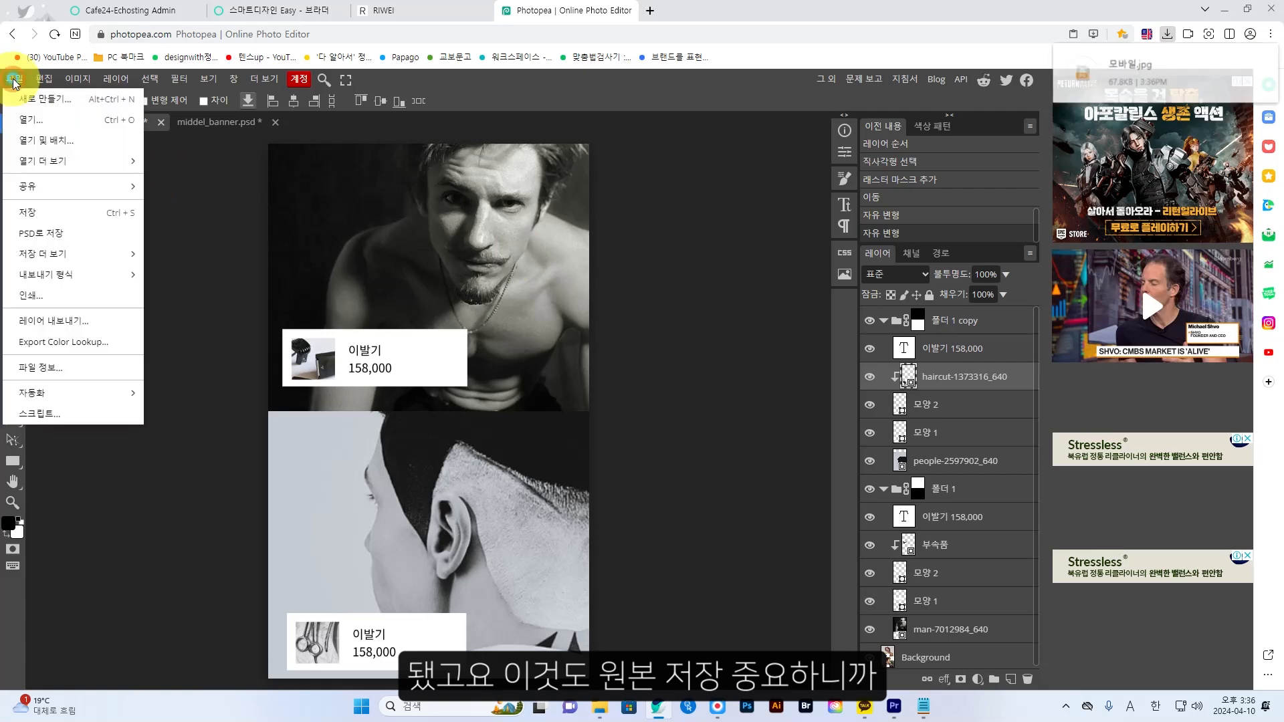
click(74, 235)
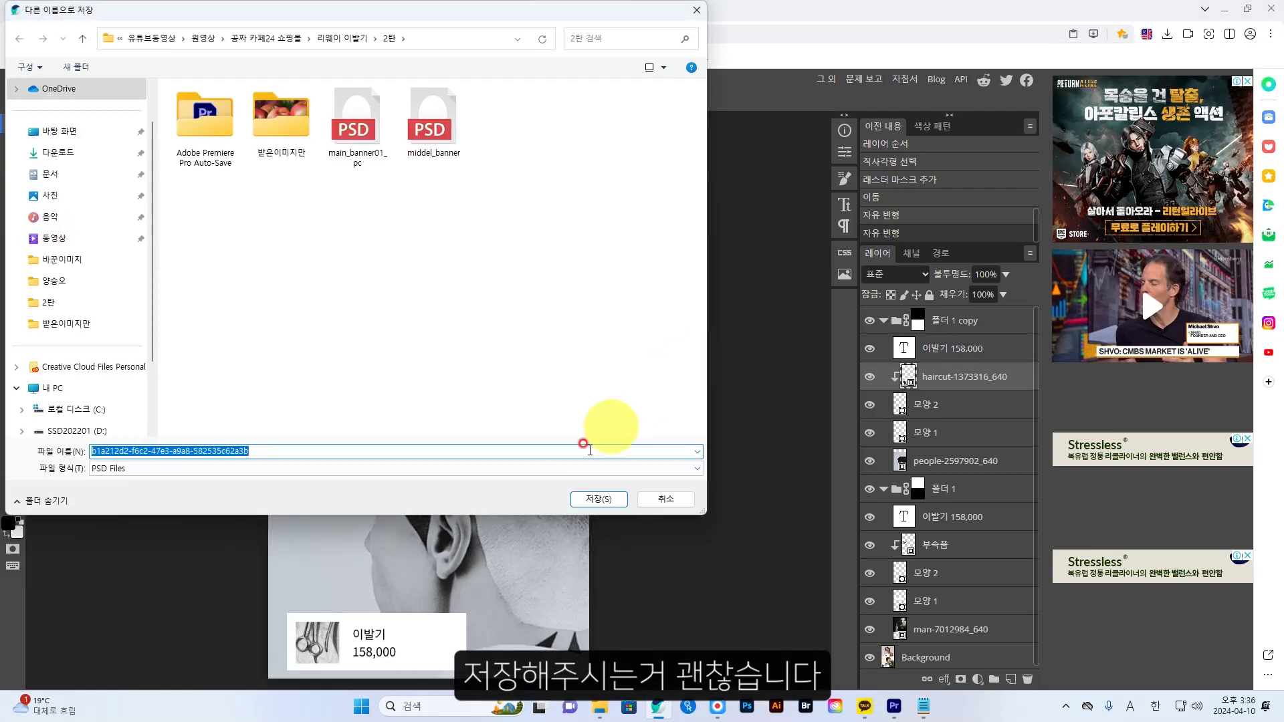
text(ahqk)
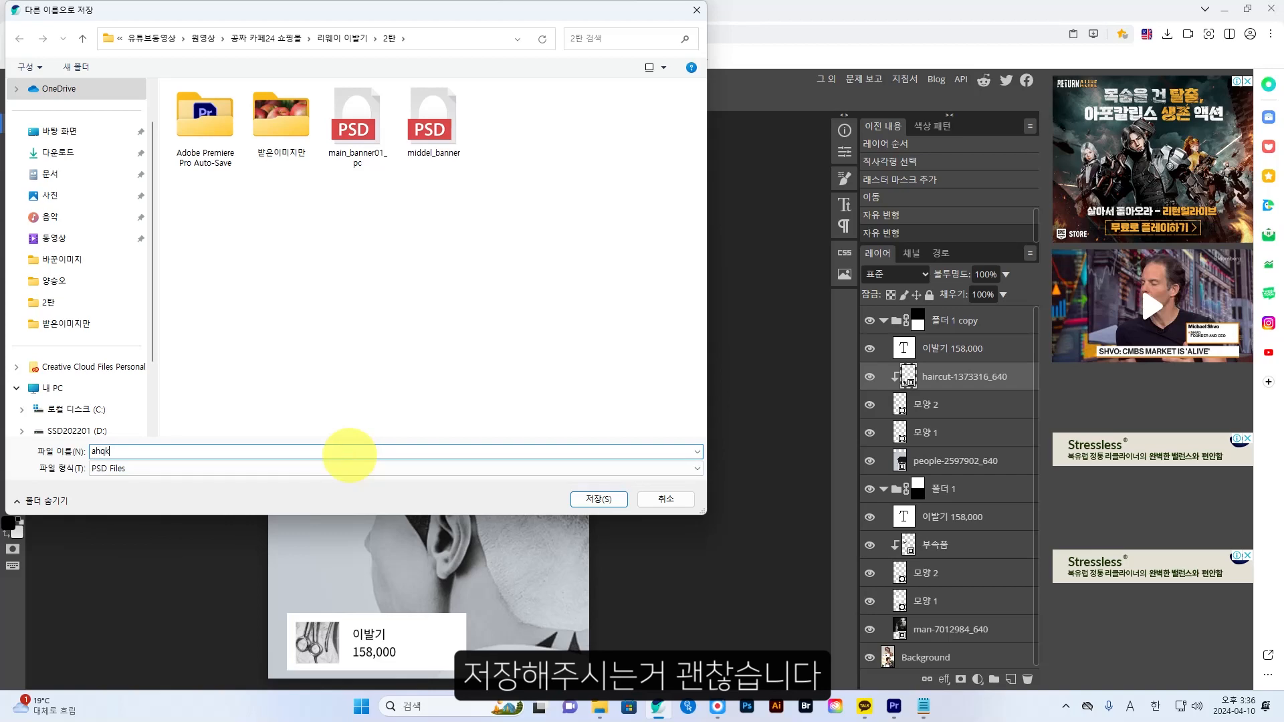
key(BackSpace)
key(BackSpace)
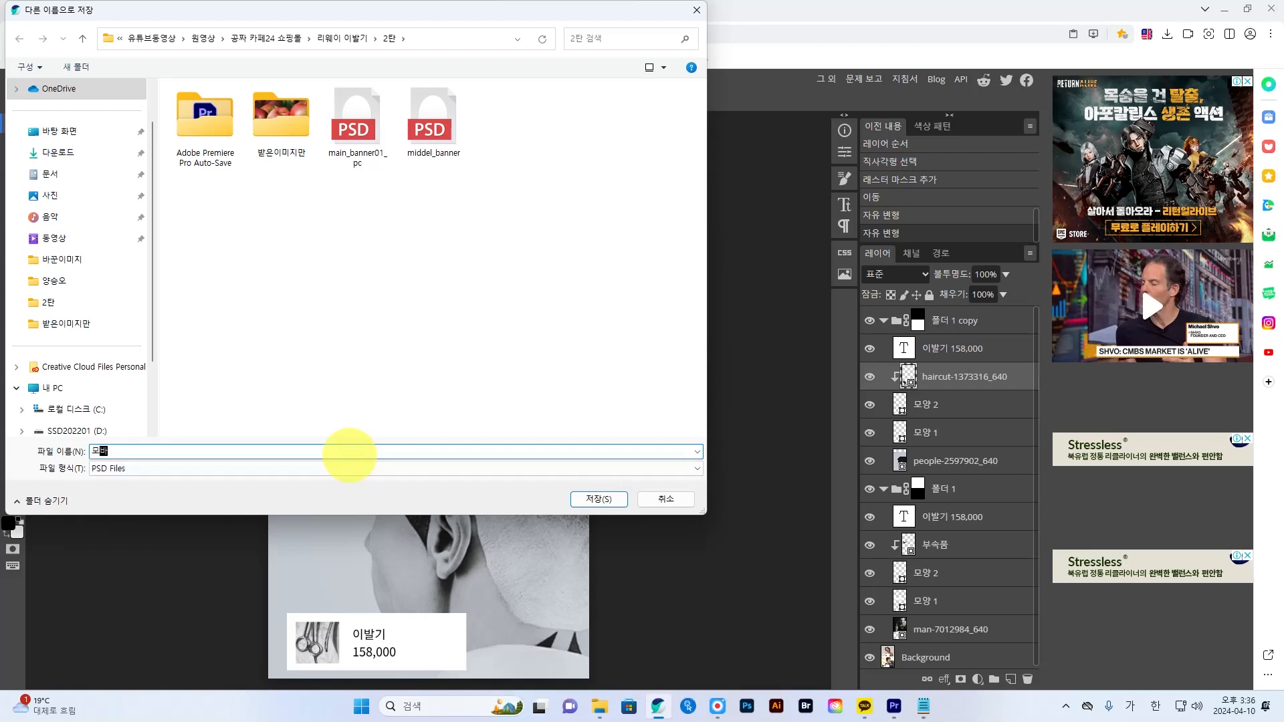
text(dlf)
key(Return)
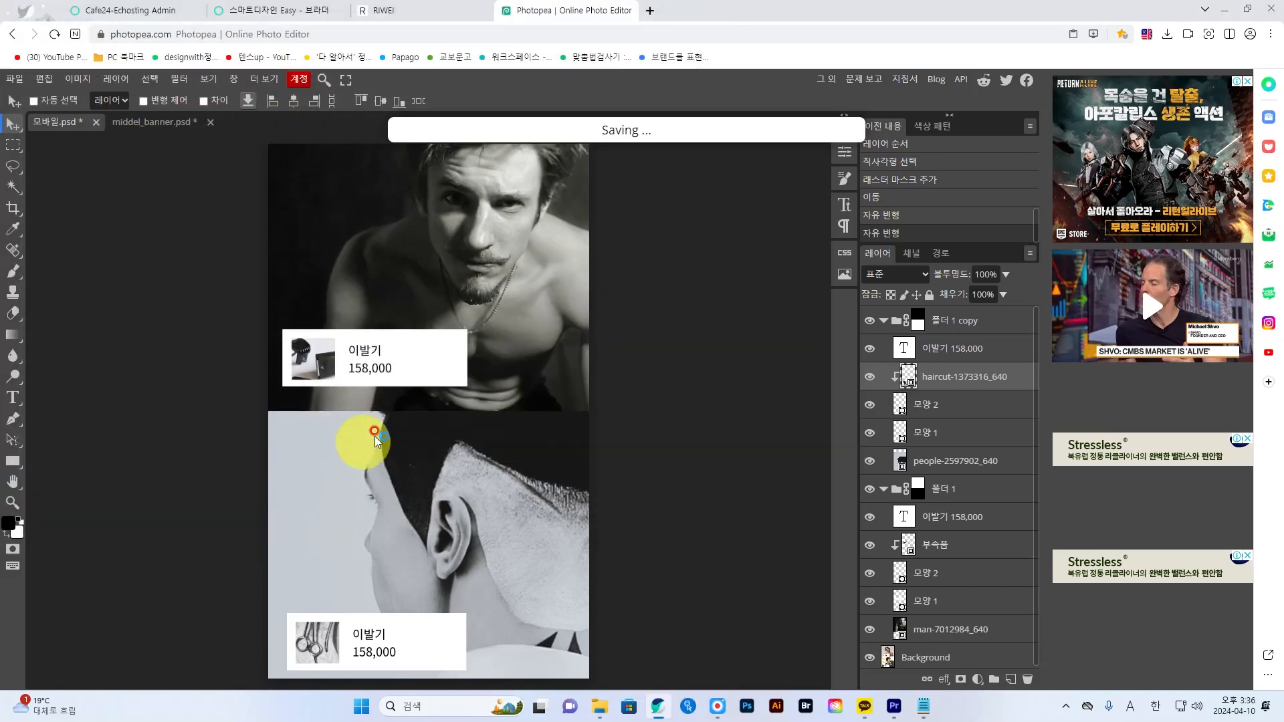
Switch to the Cafe24 design editor, replace the main banner's mobile image with the 모바일 file and apply it.
click(285, 10)
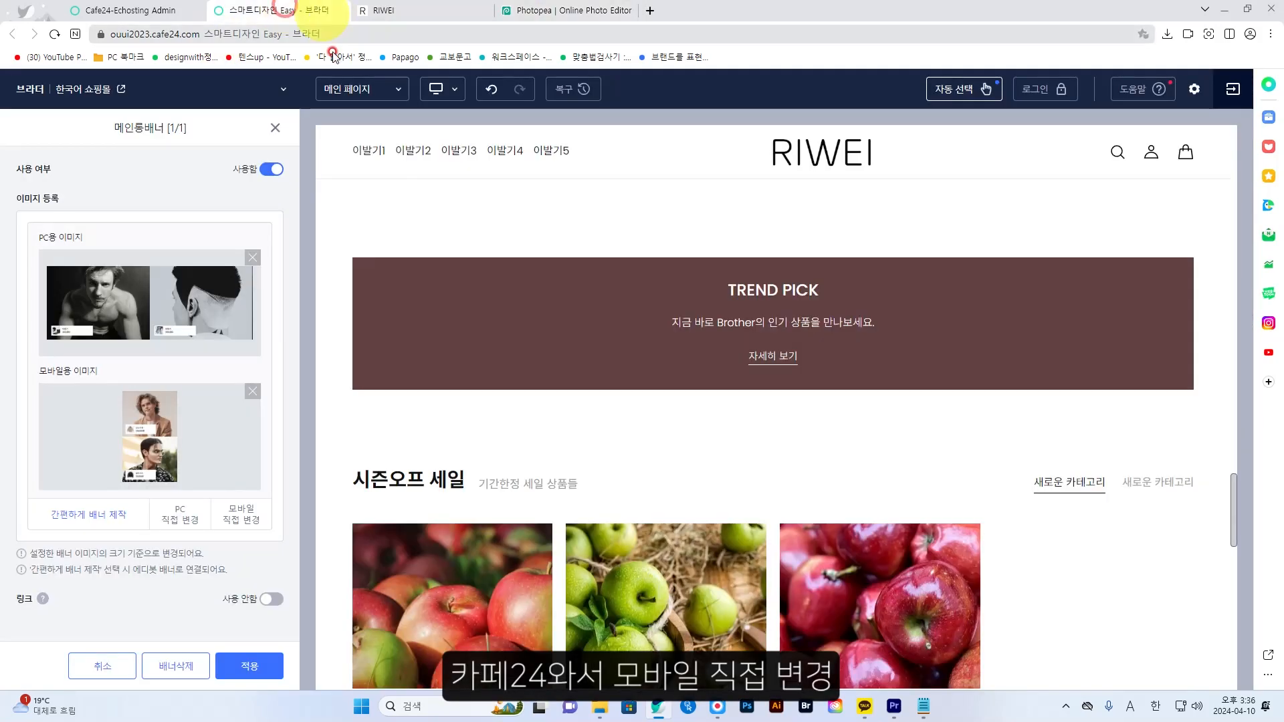
click(243, 515)
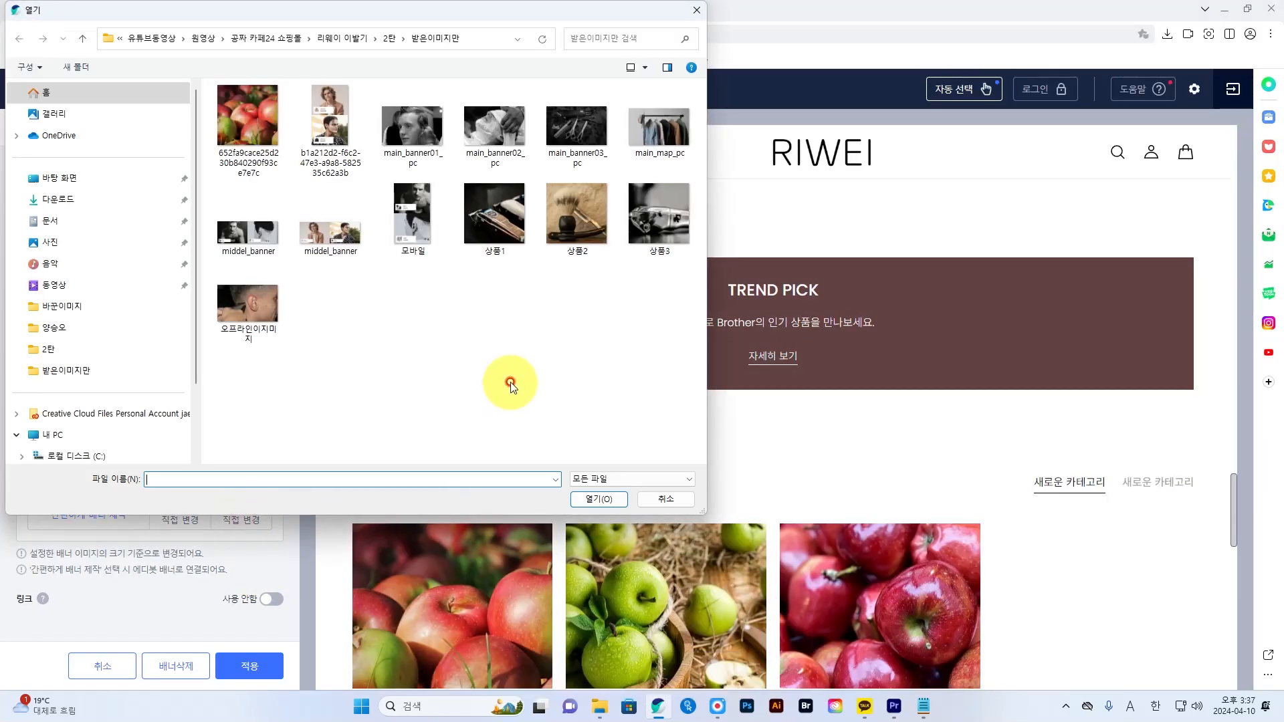
click(448, 251)
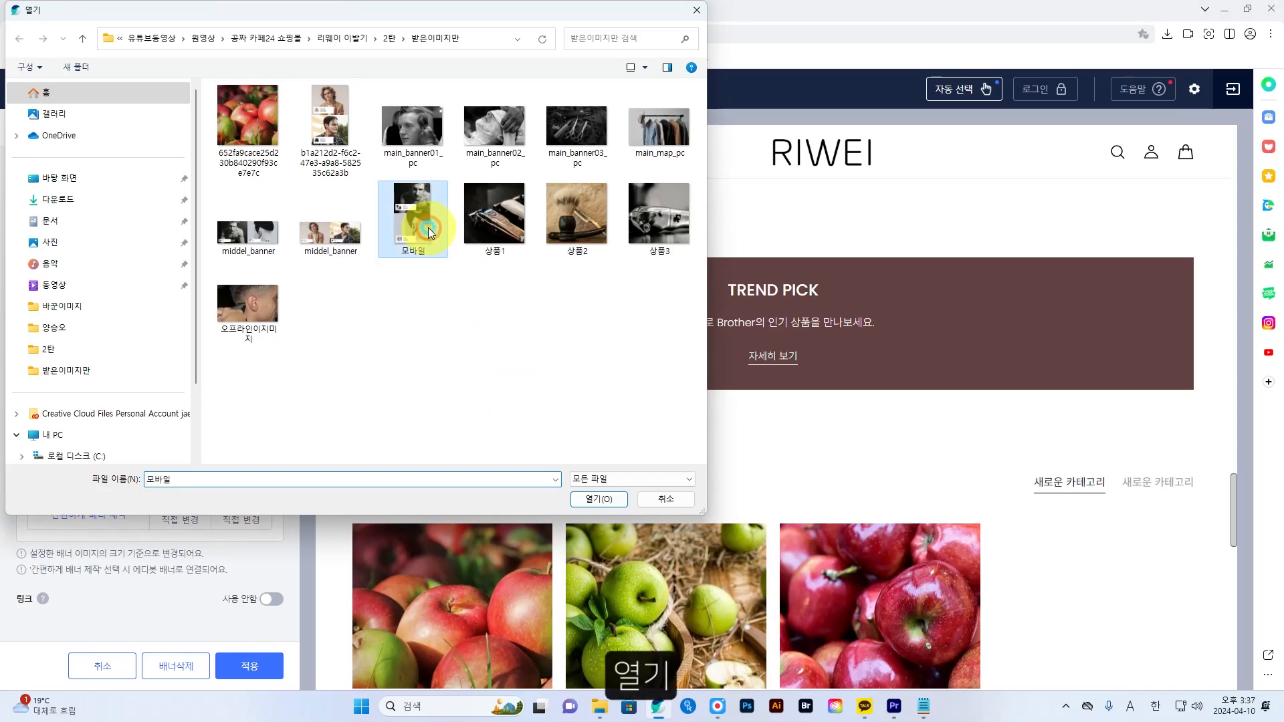
click(611, 510)
click(253, 666)
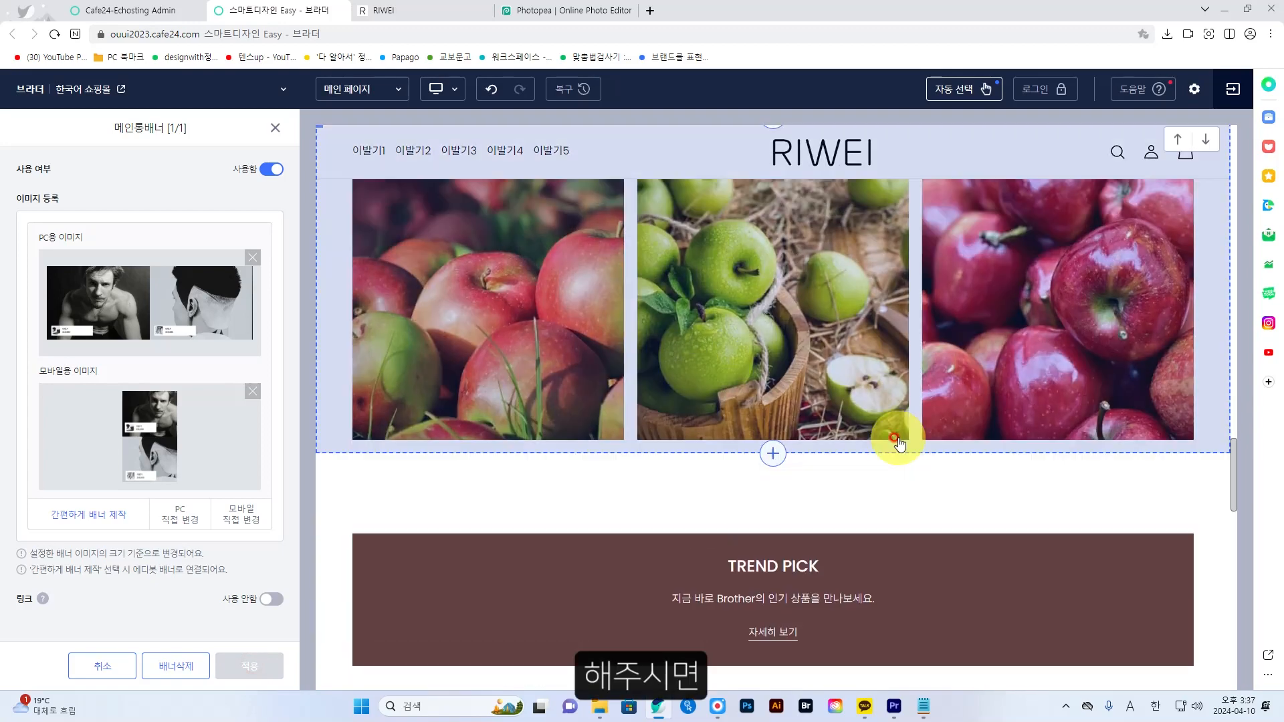
Check the middle banner in the editor preview and on the reloaded RIWEI shop page in a narrow mobile-width window.
scroll(897, 439, down, 16)
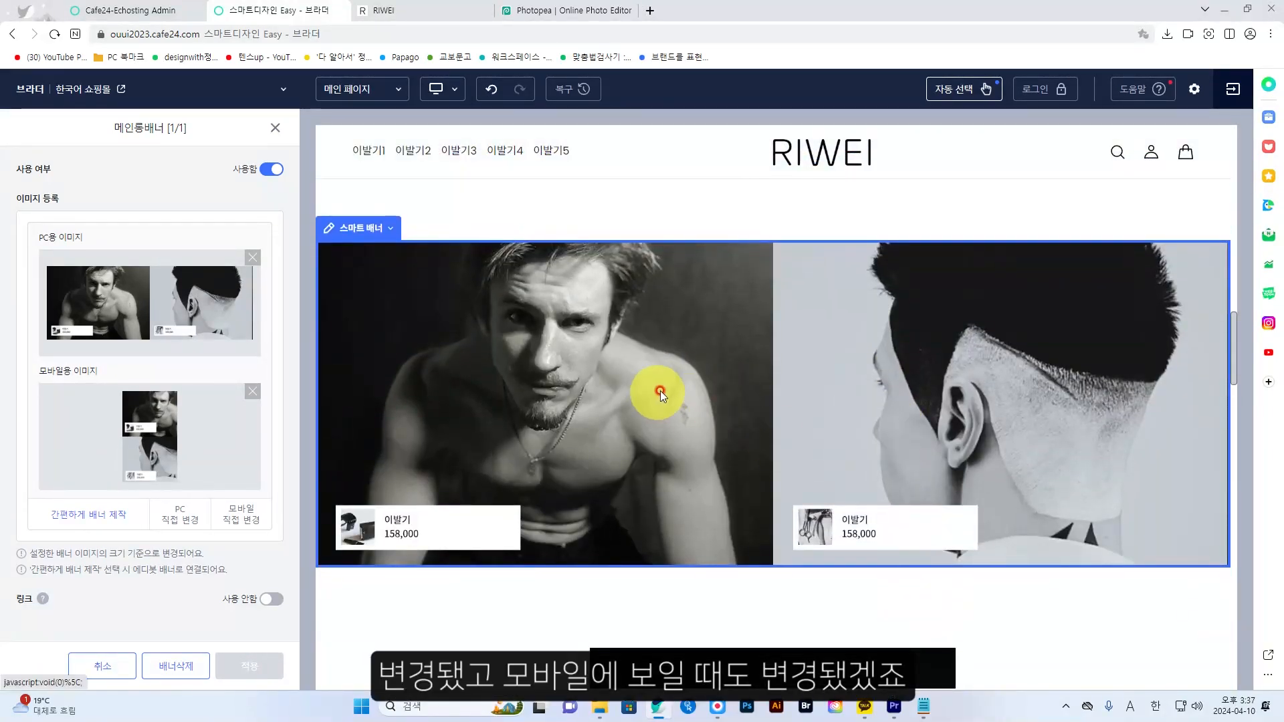
click(438, 16)
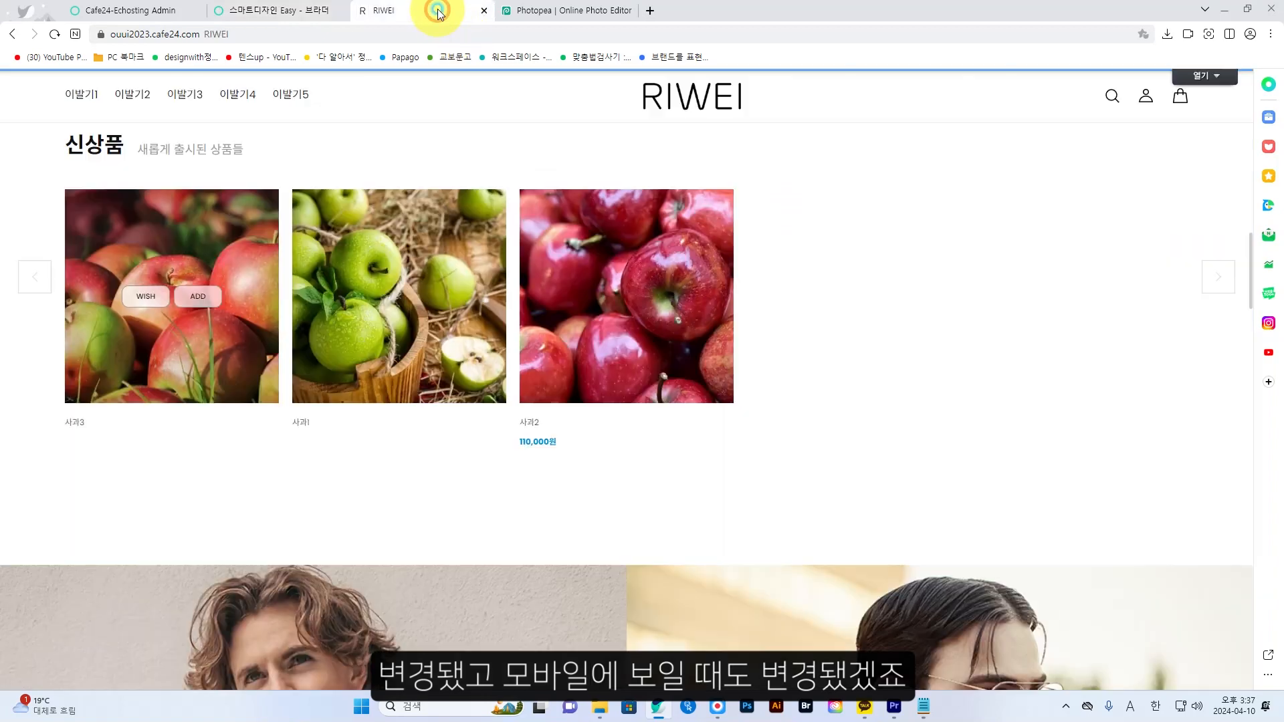
click(1248, 9)
click(227, 57)
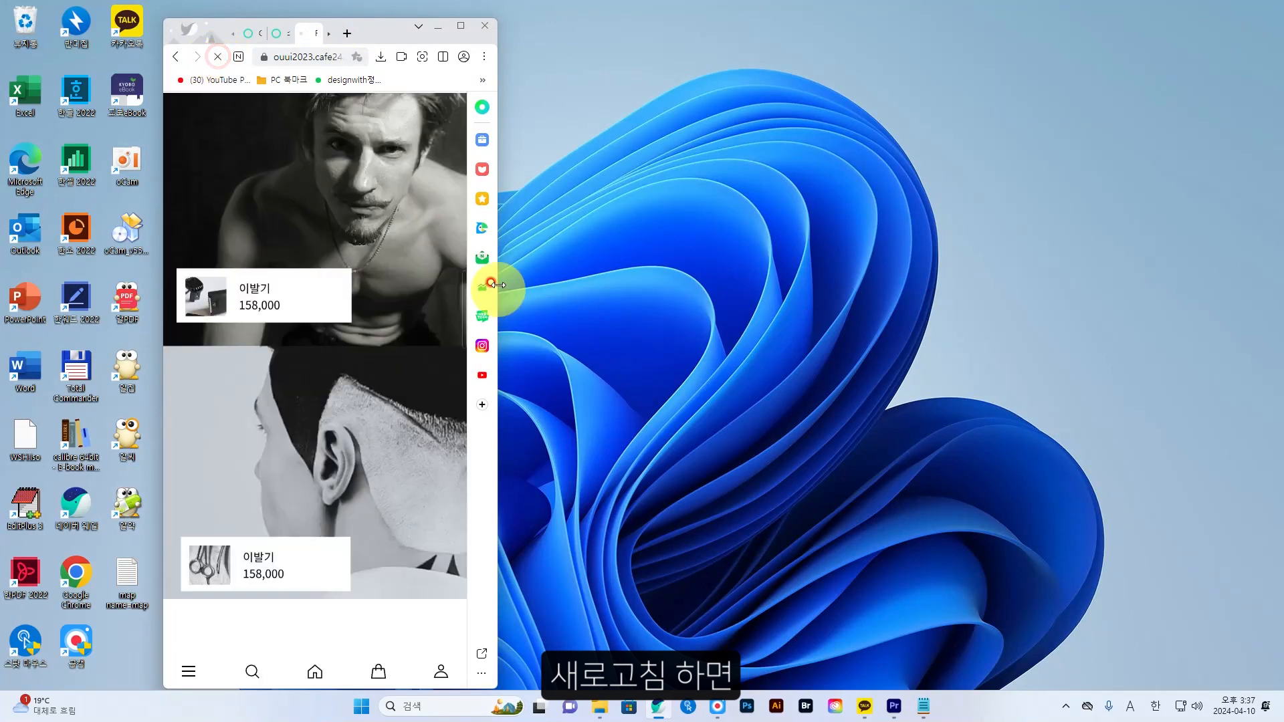
click(409, 354)
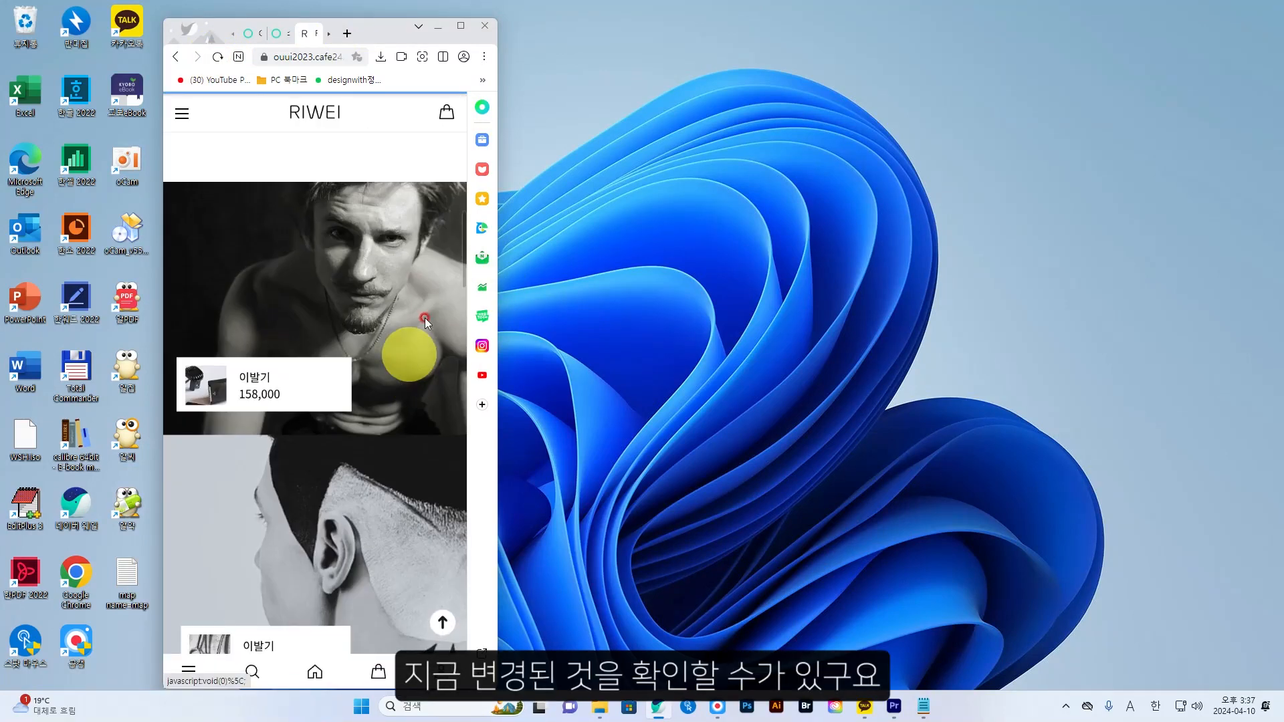
click(463, 28)
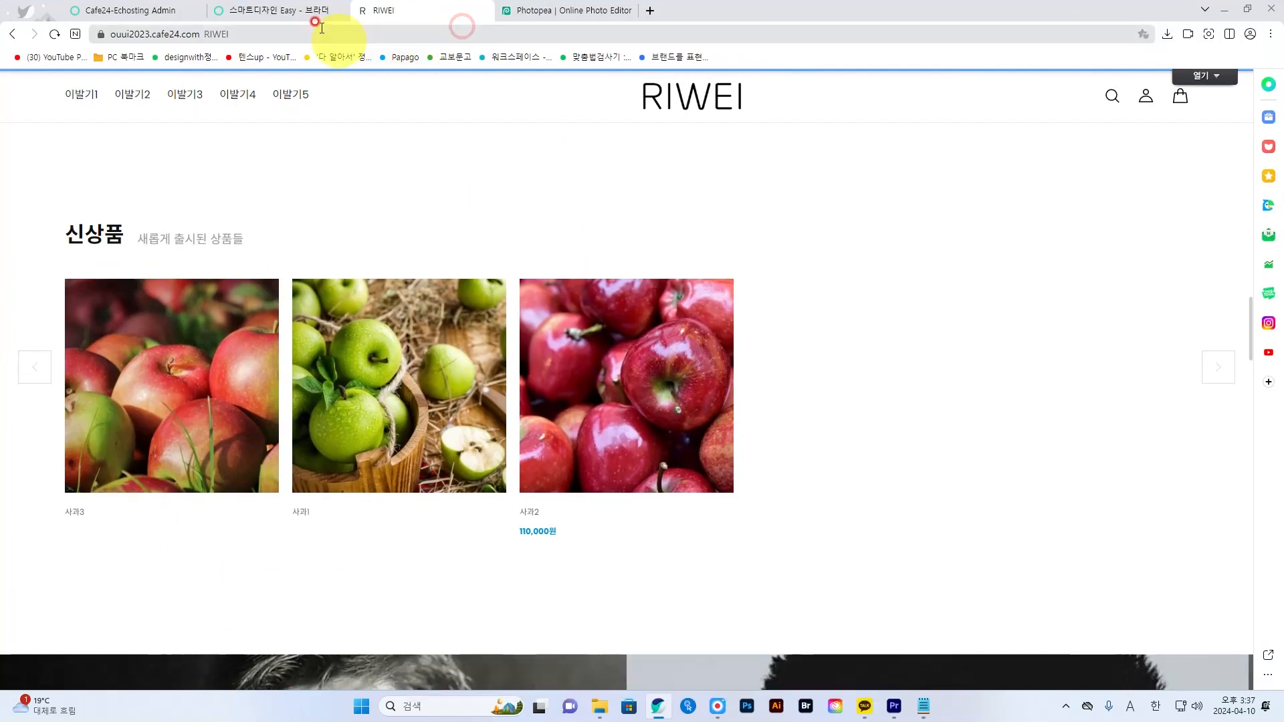
In the design editor, replace the 지도 (OFFLINE SHOP) section's background image with 오프라인이지미지 and return to the section list.
click(292, 10)
scroll(773, 419, down, 15)
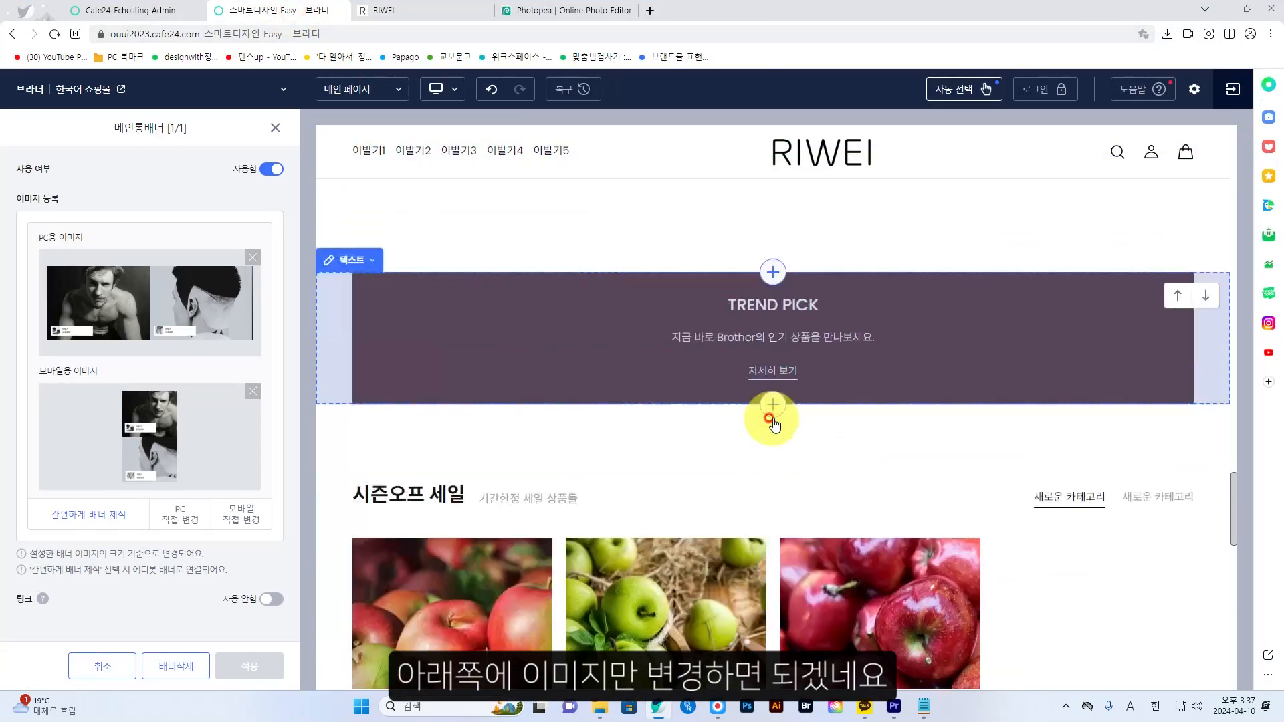
scroll(773, 420, up, 4)
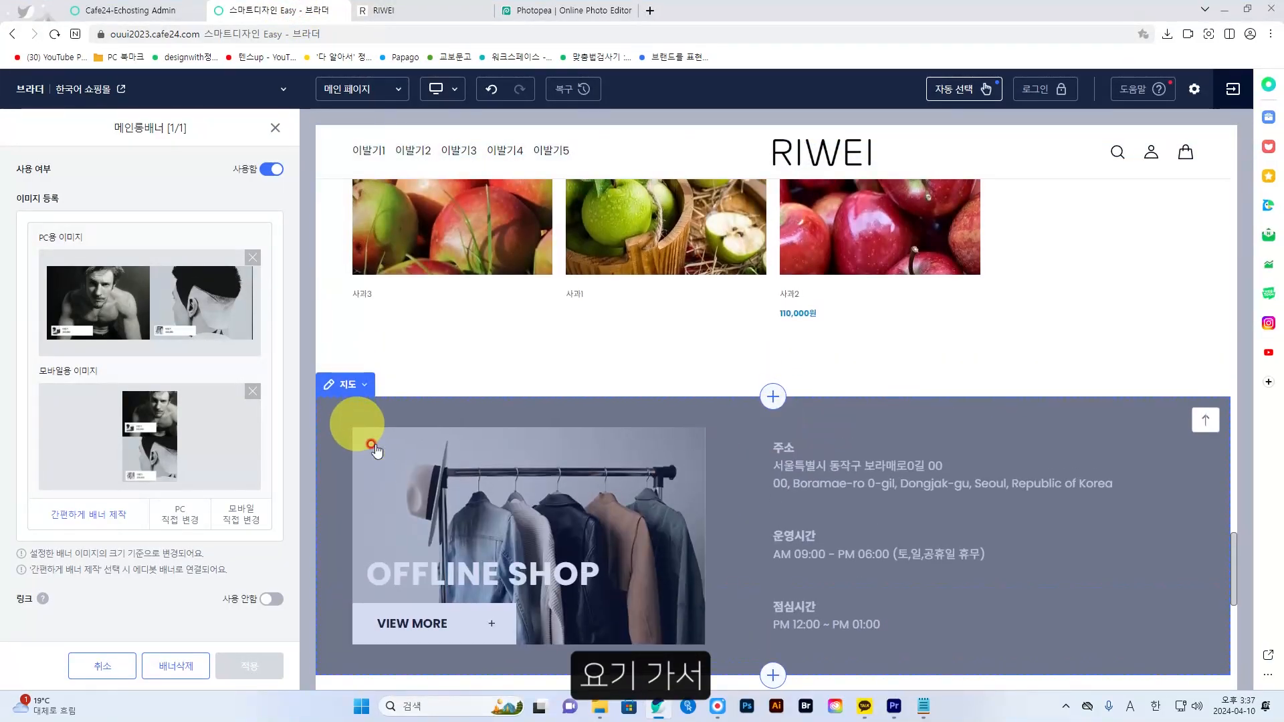
click(470, 540)
scroll(150, 479, down, 5)
click(203, 579)
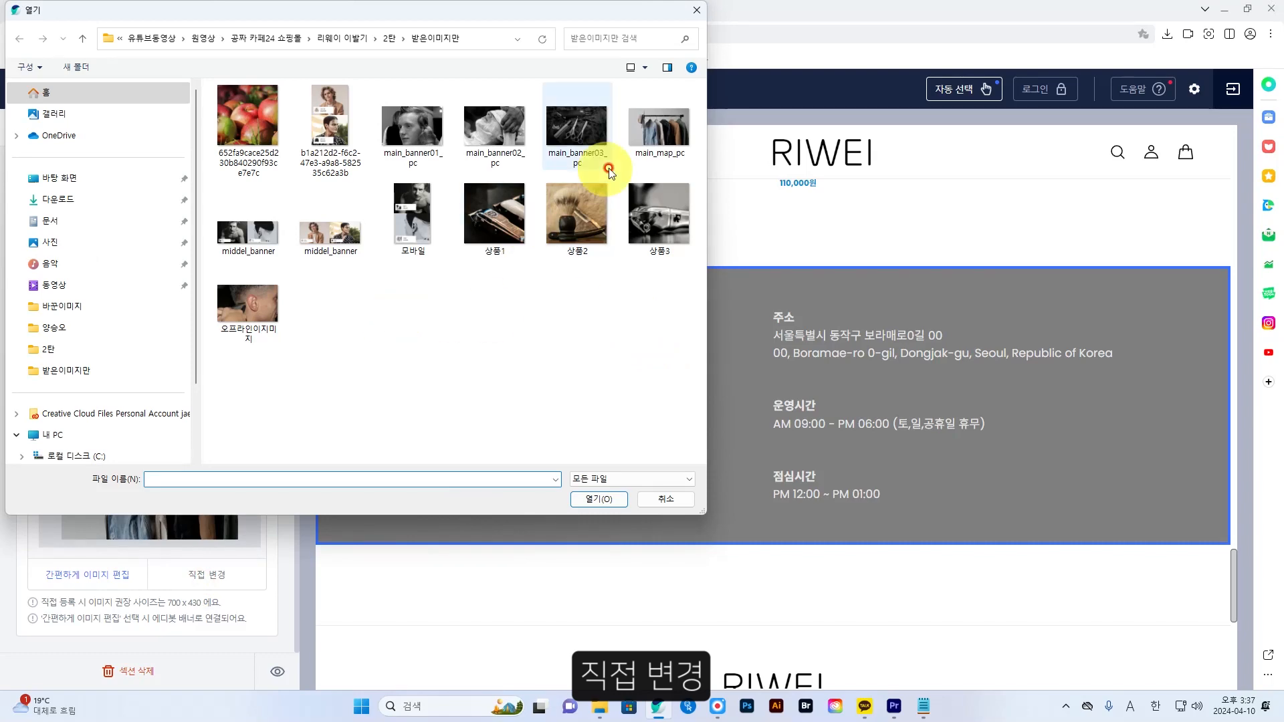
click(274, 318)
click(616, 495)
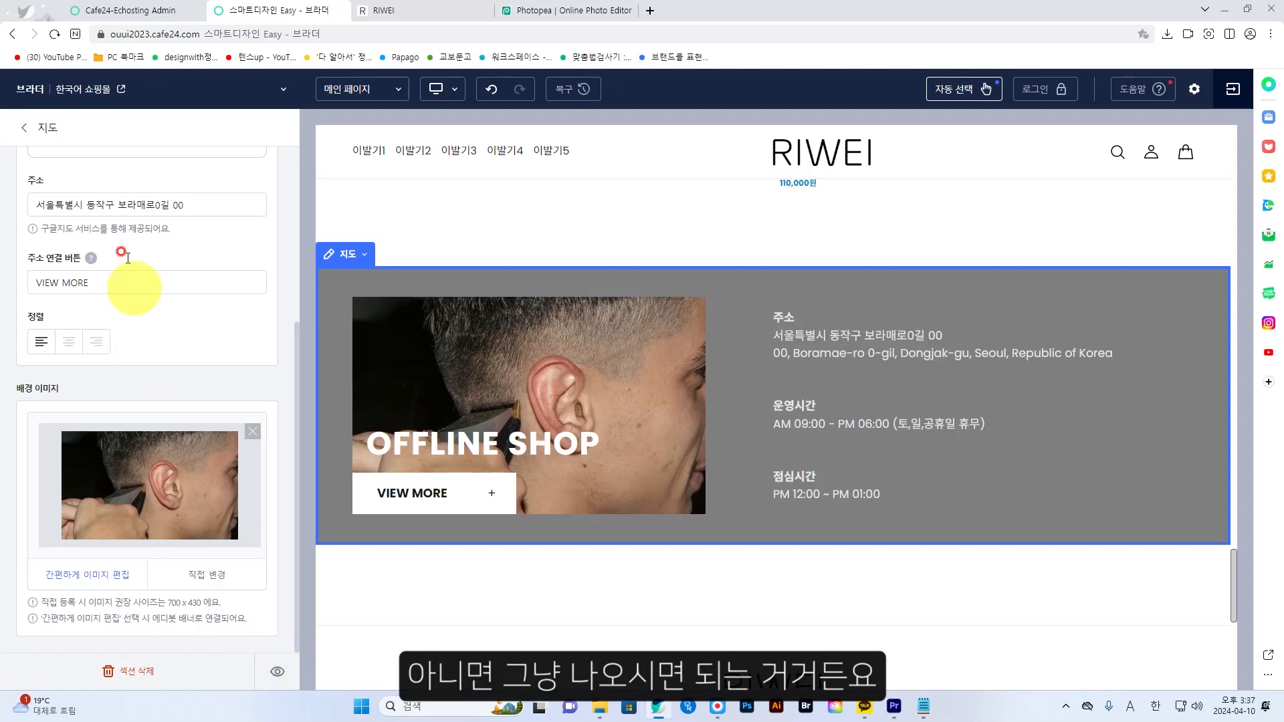
click(25, 128)
Review the banners and product sections throughout the main page preview.
click(903, 512)
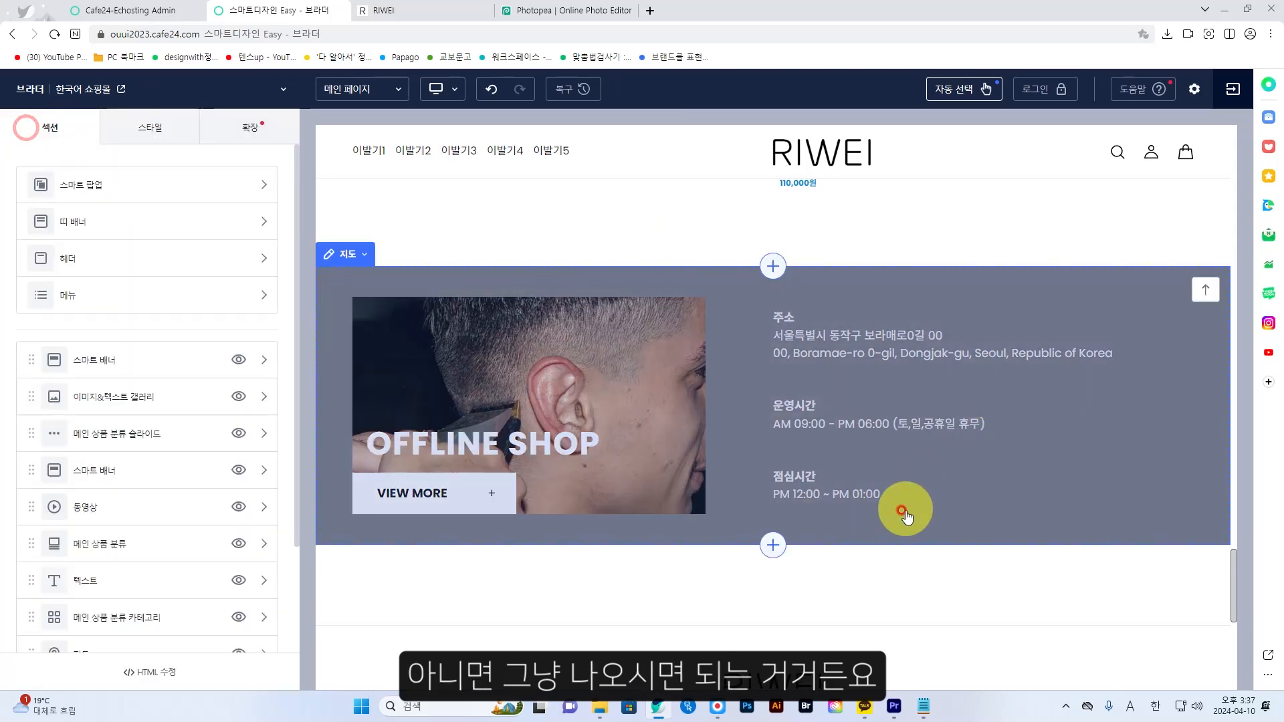
scroll(906, 515, up, 12)
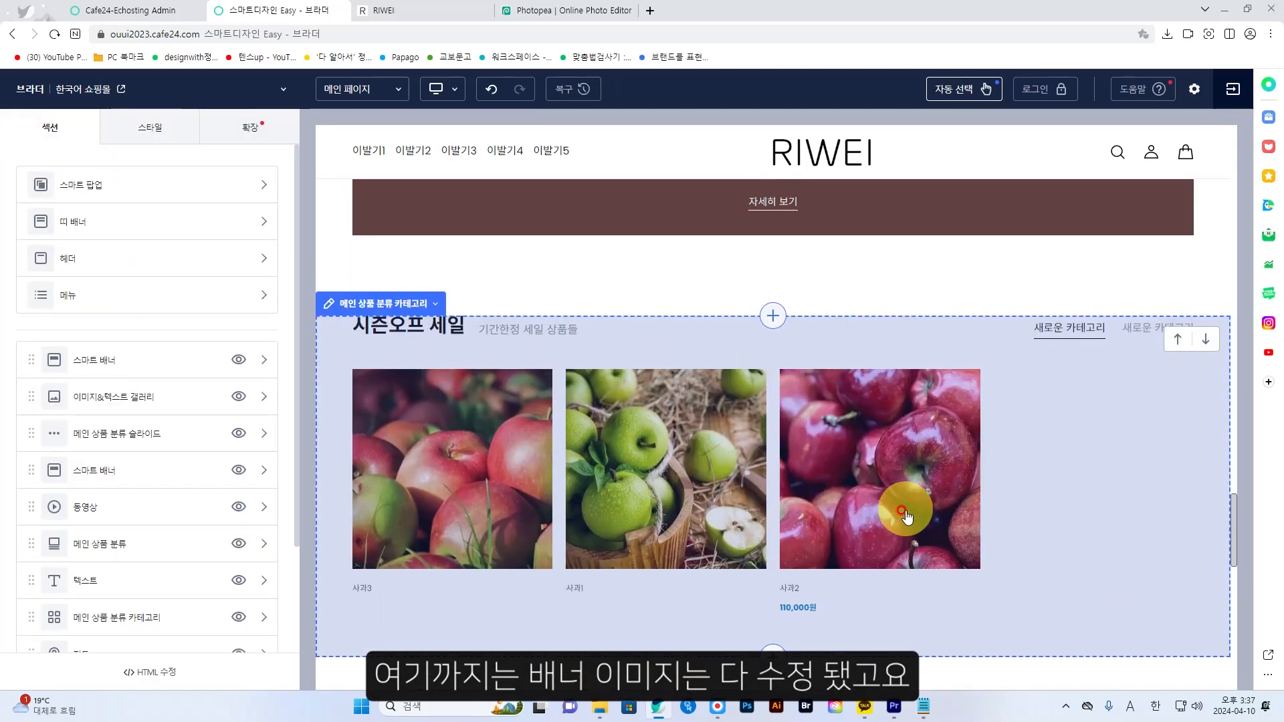
scroll(906, 515, up, 8)
scroll(906, 515, down, 7)
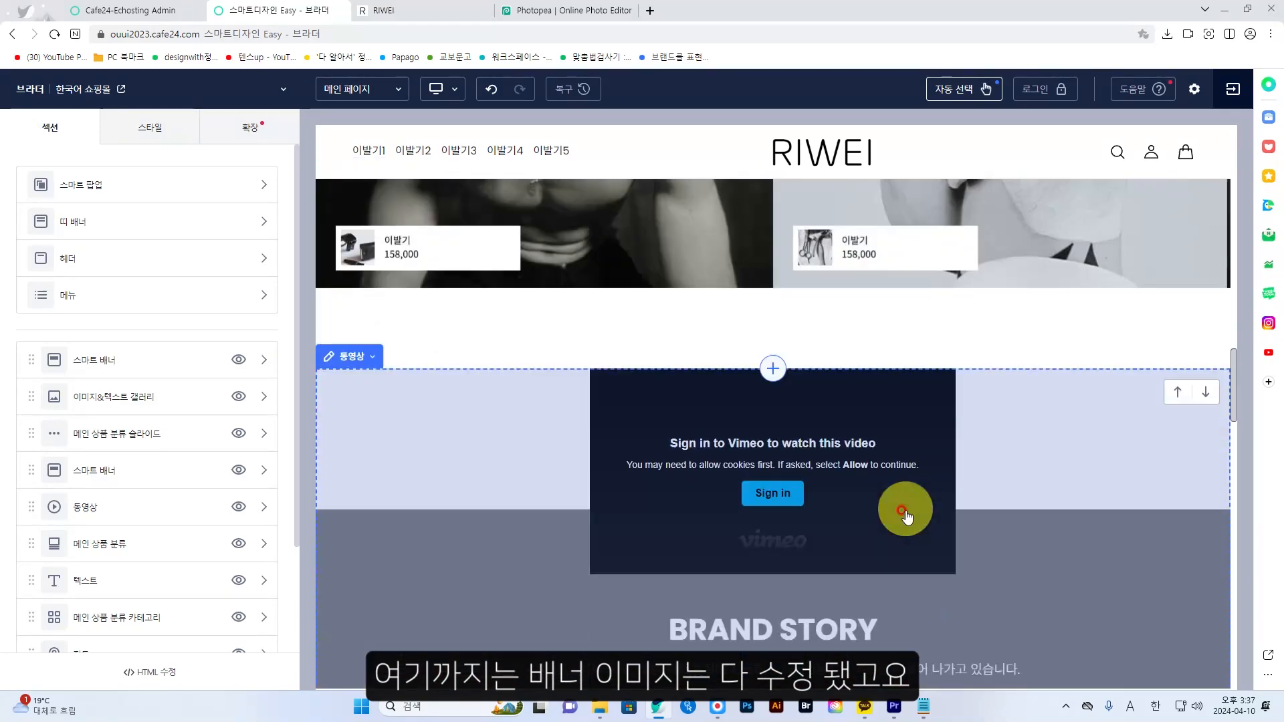
scroll(904, 514, down, 5)
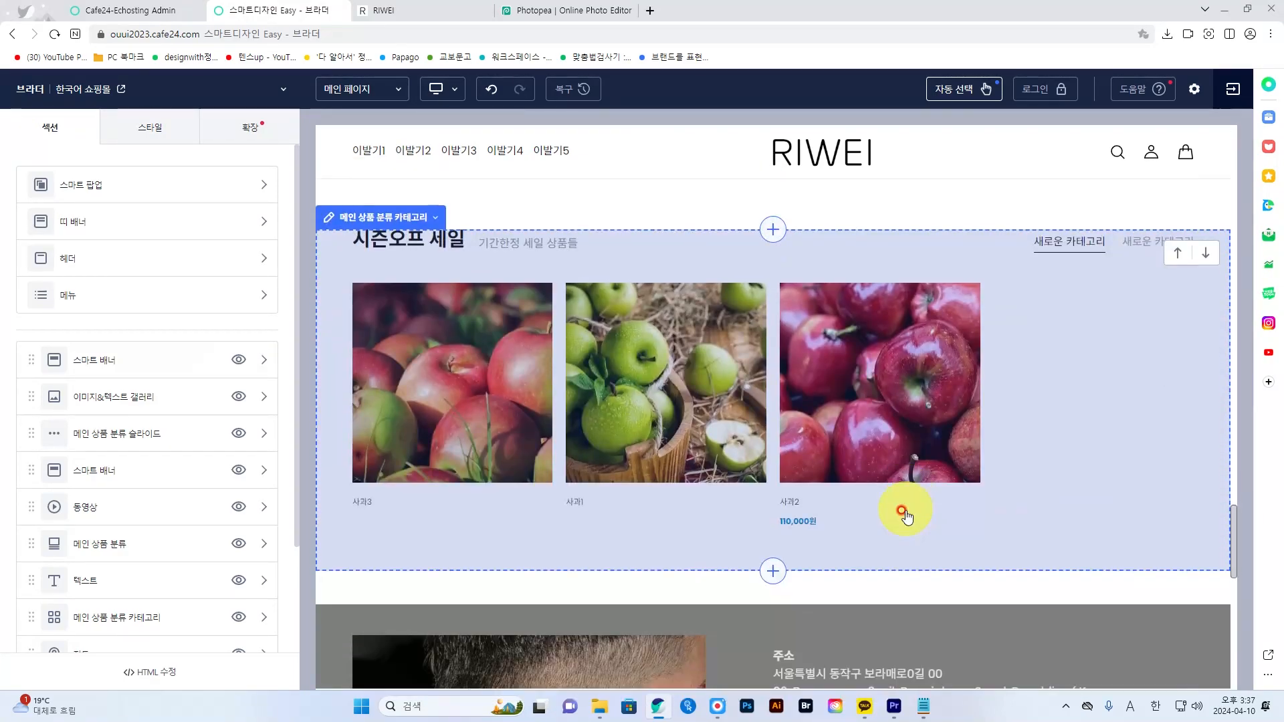
scroll(905, 515, up, 8)
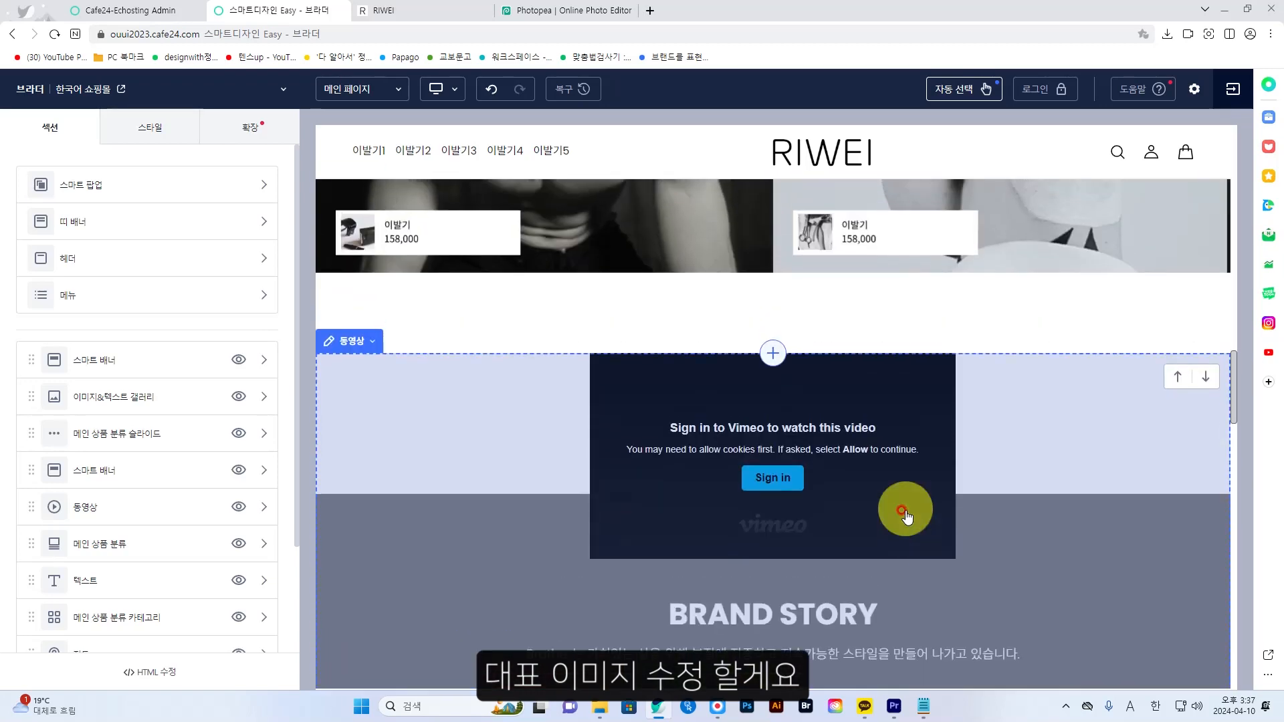
scroll(906, 515, up, 2)
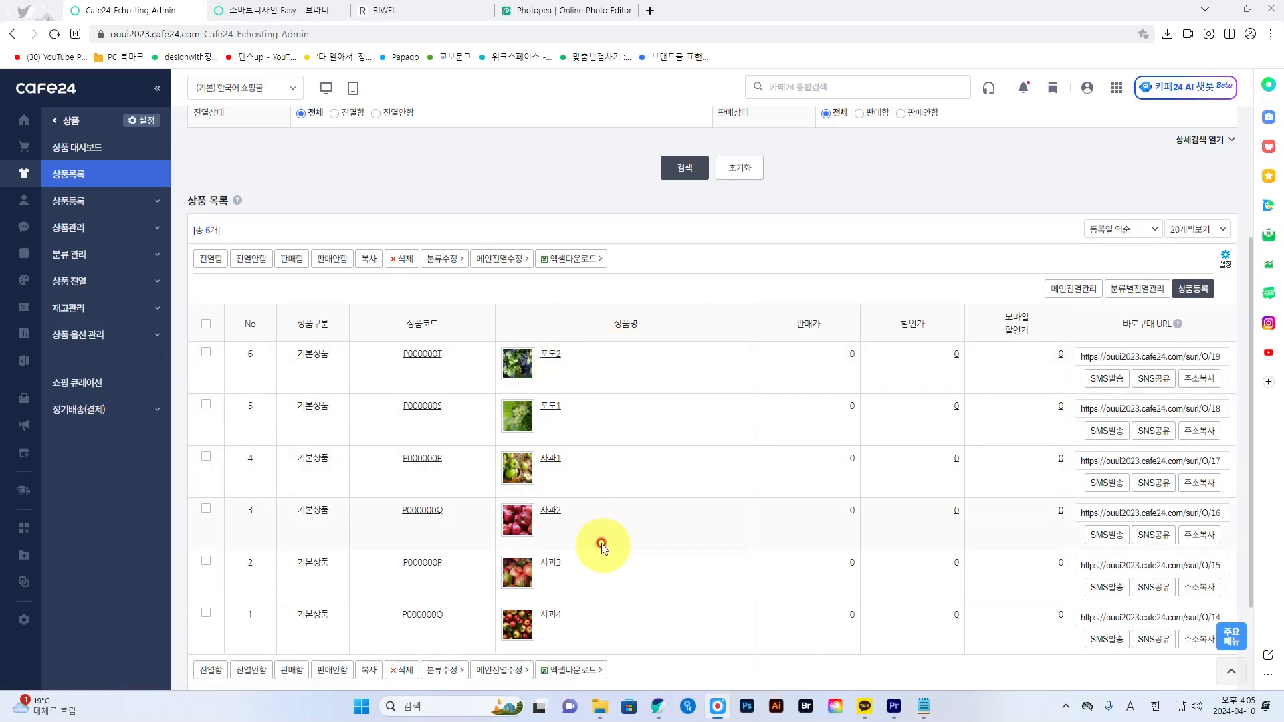
Edit the product 포도2, assigning categories 이발기1 and 이발기1 > 이발기1-1 and removing its 이발기3 category.
click(548, 356)
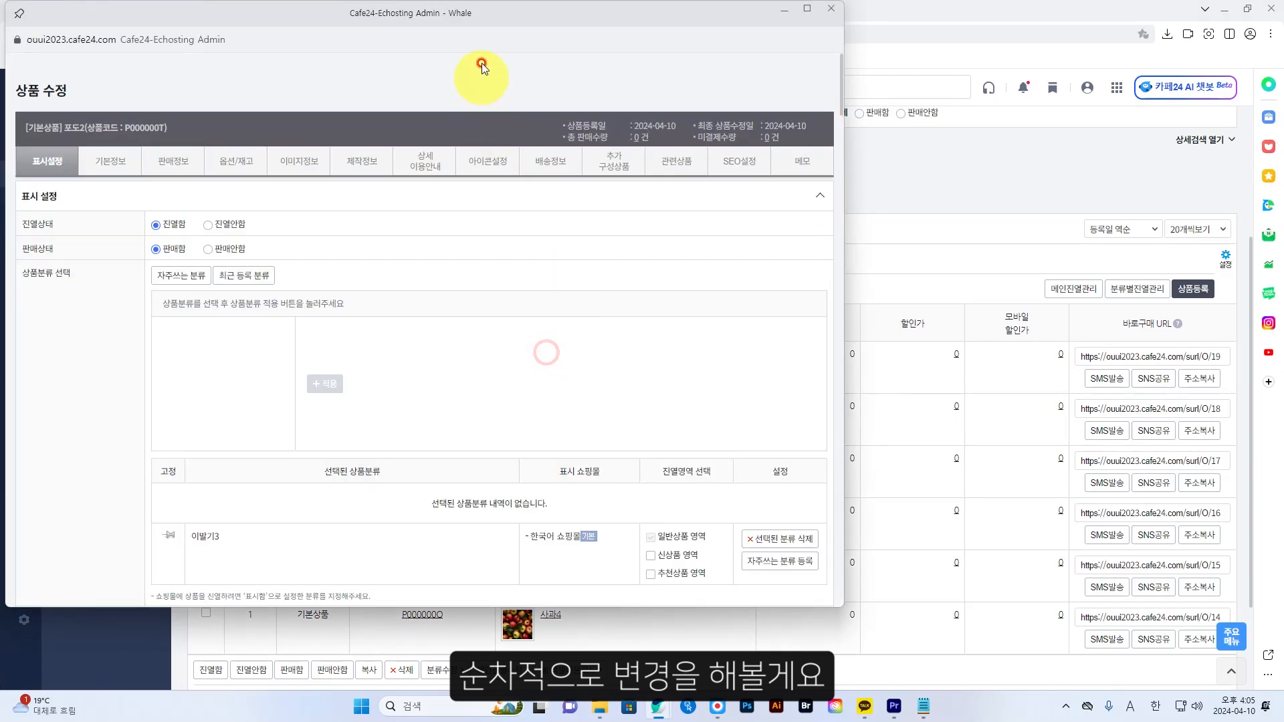
drag(479, 14, 565, 38)
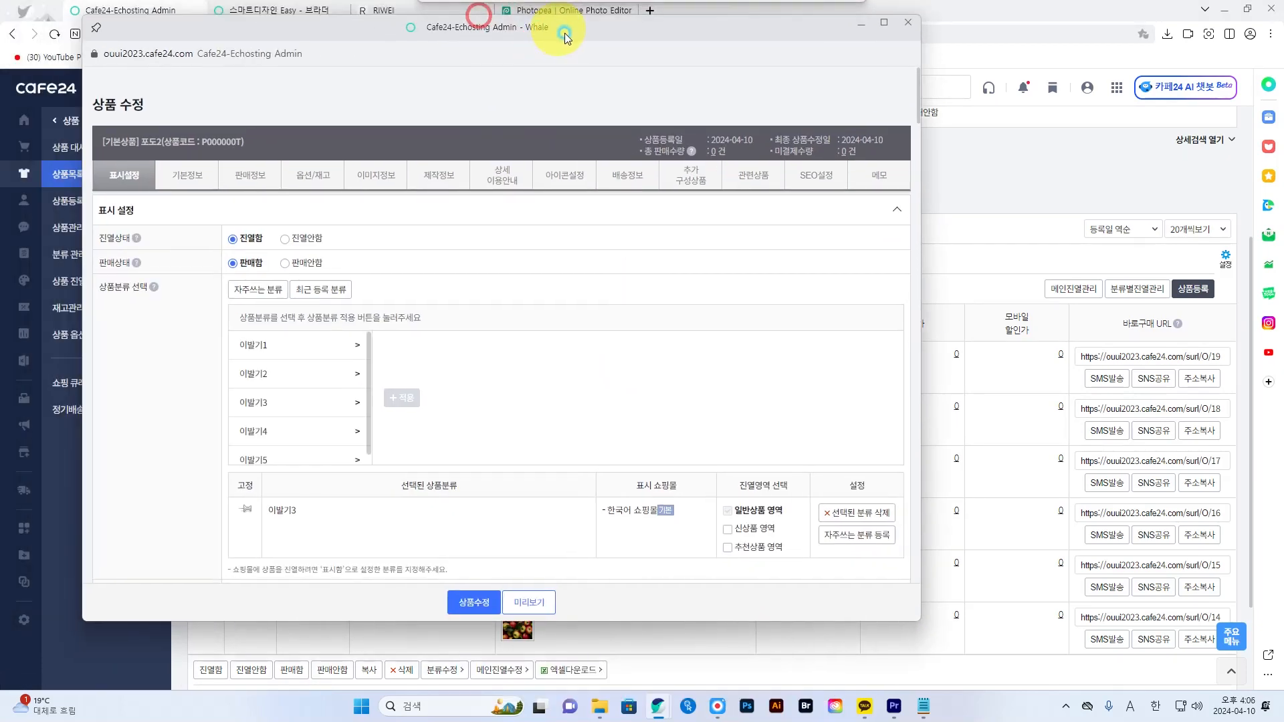
scroll(369, 525, down, 3)
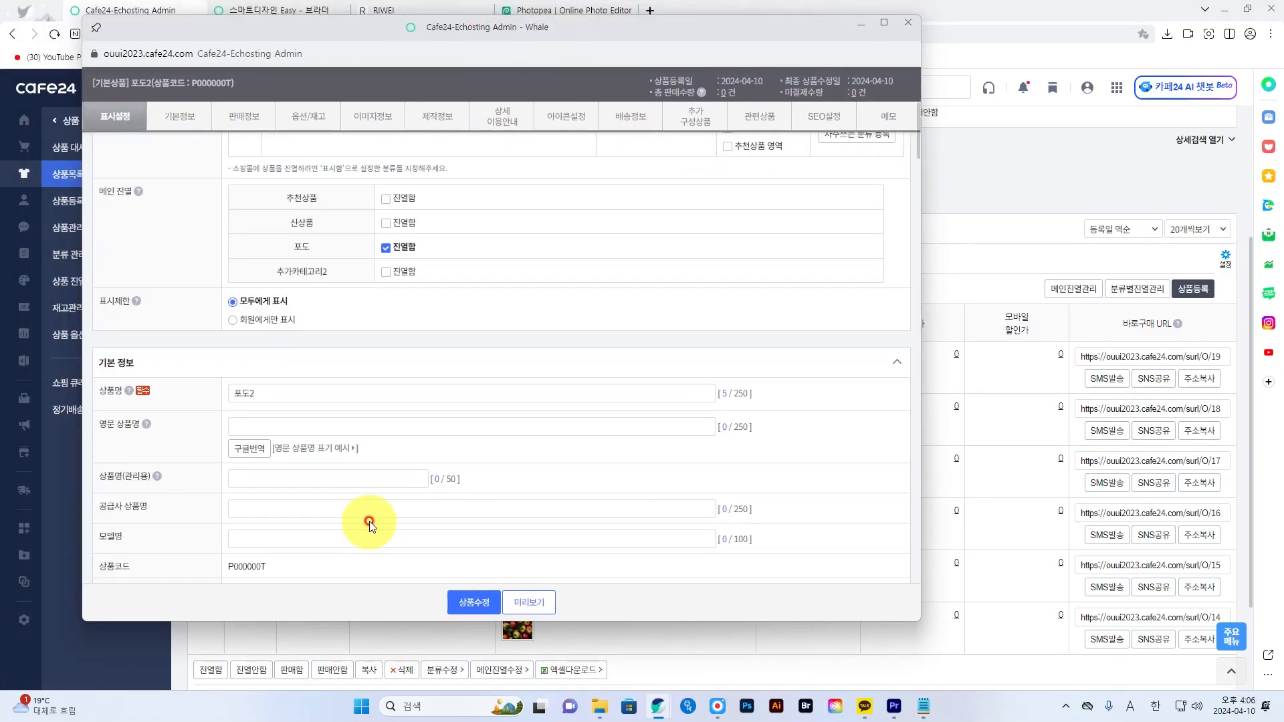
scroll(369, 523, up, 4)
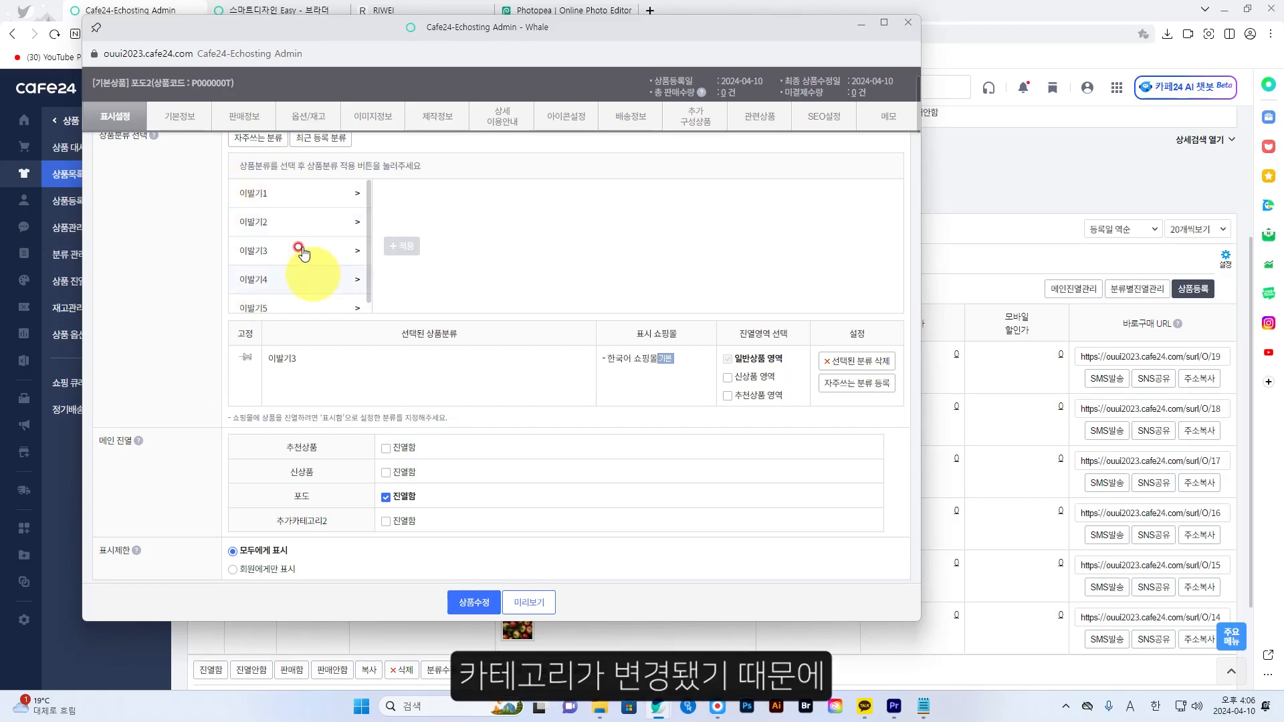
click(292, 198)
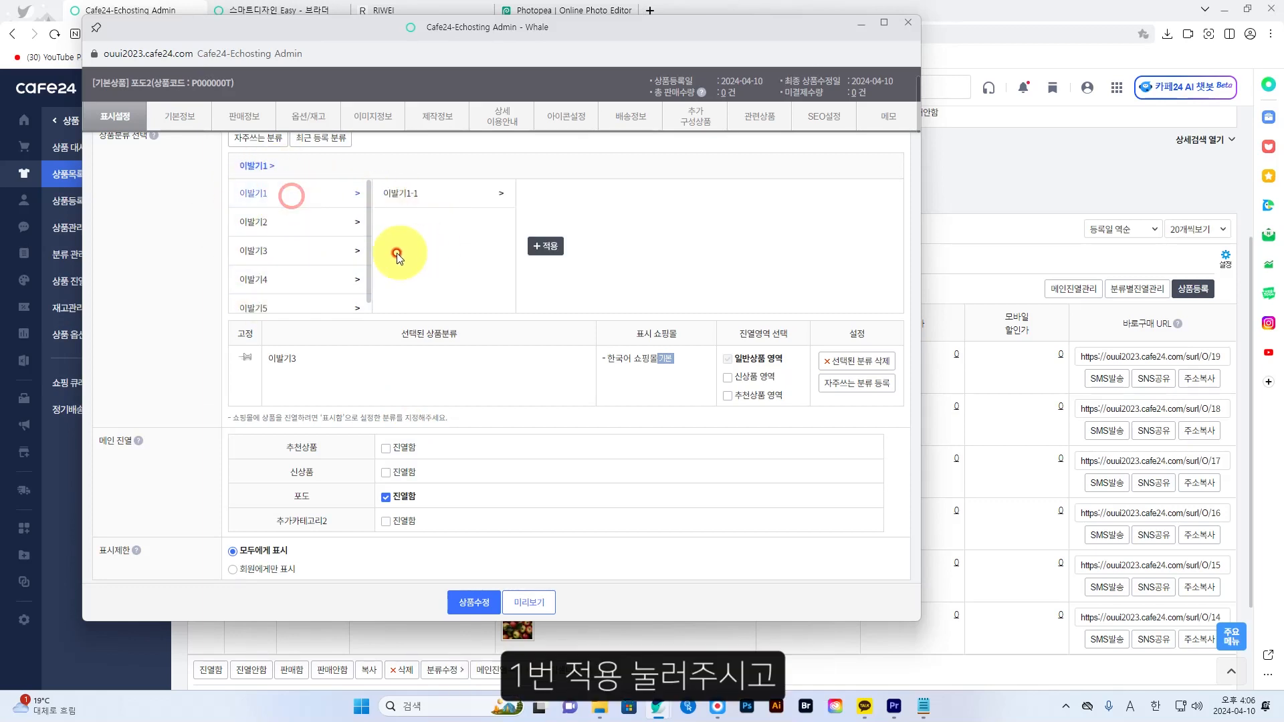
click(542, 251)
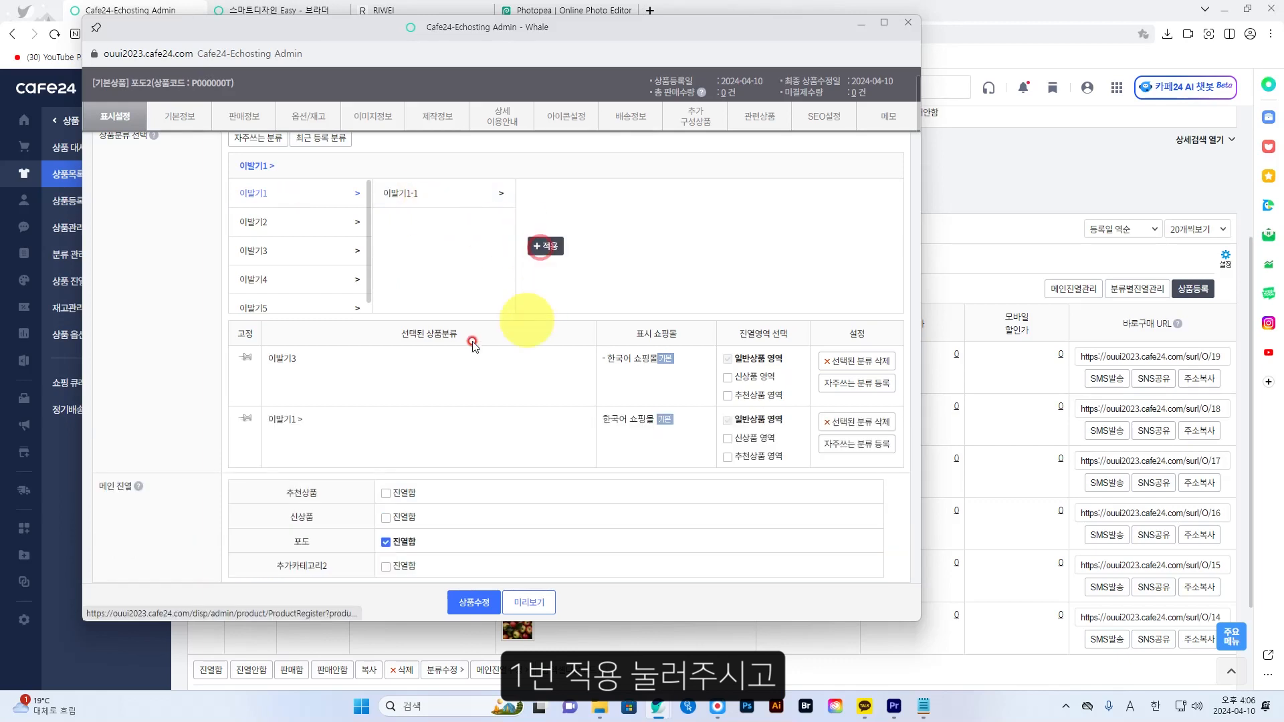
click(848, 361)
click(425, 201)
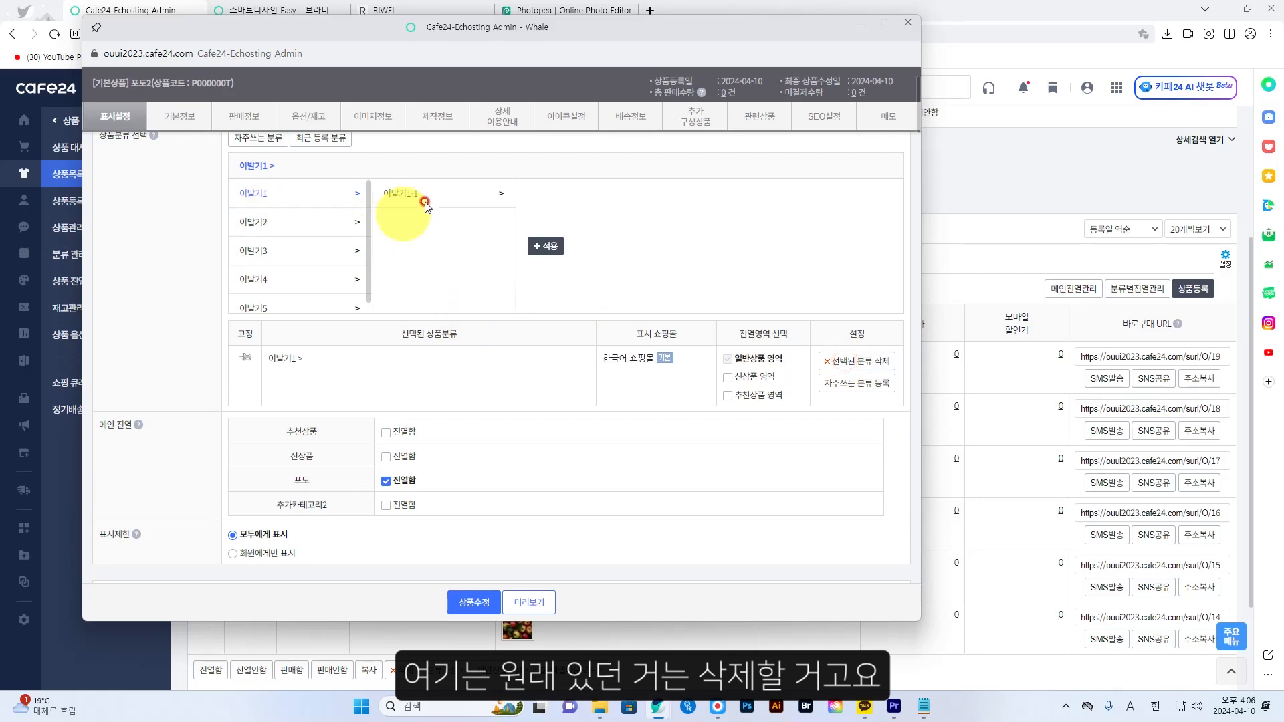
click(540, 246)
Check the 이발기1 and 이발기1-1 menu entries on the RIWEI shop page and return to the 포도2 product edit window.
click(276, 197)
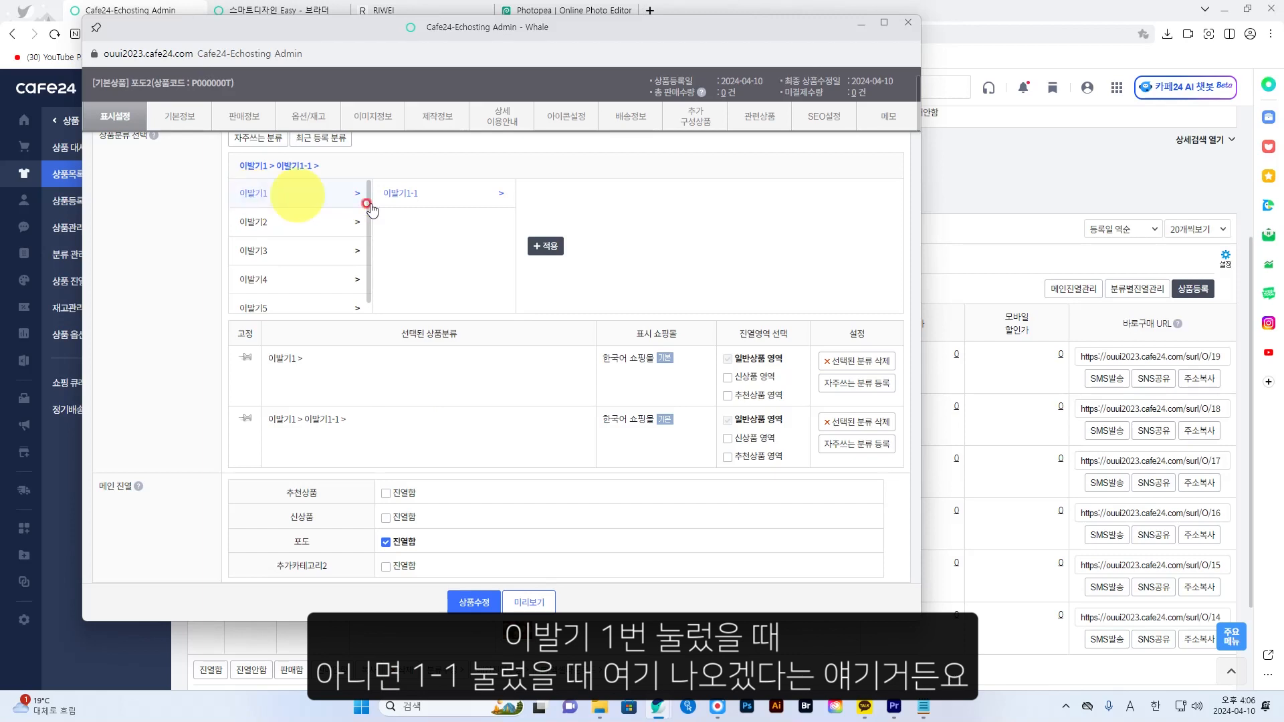
click(397, 197)
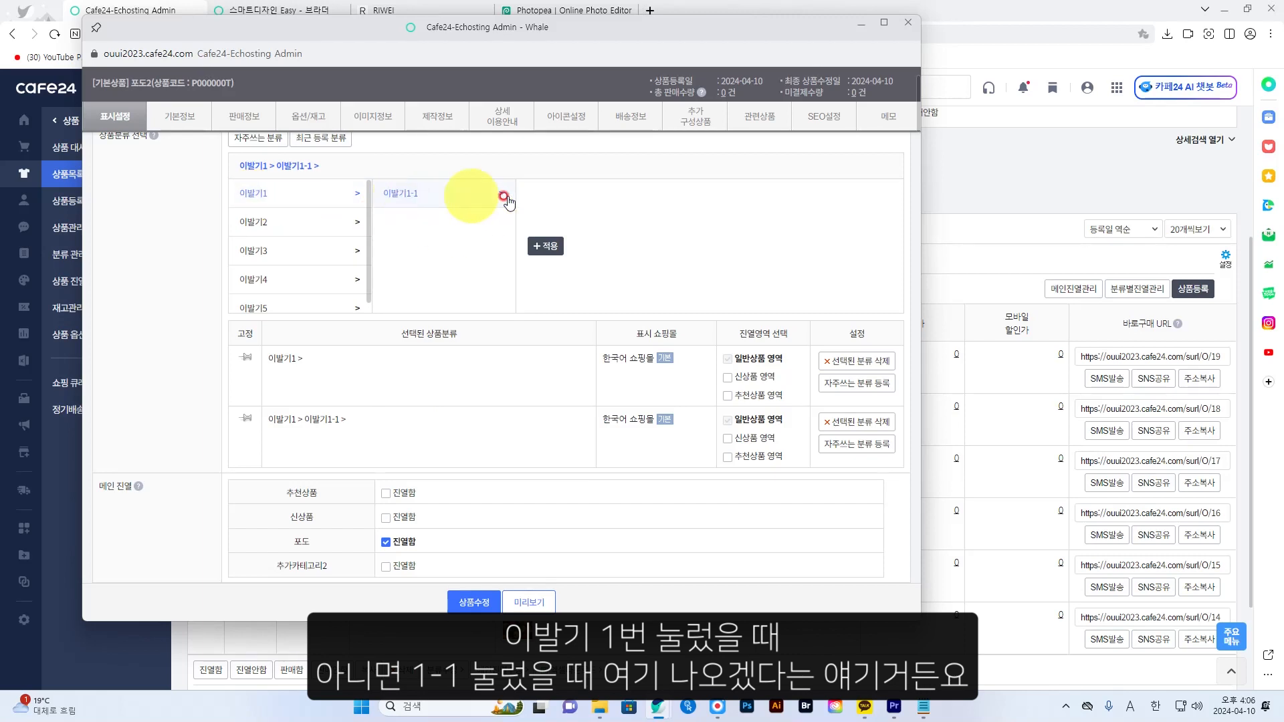
click(699, 8)
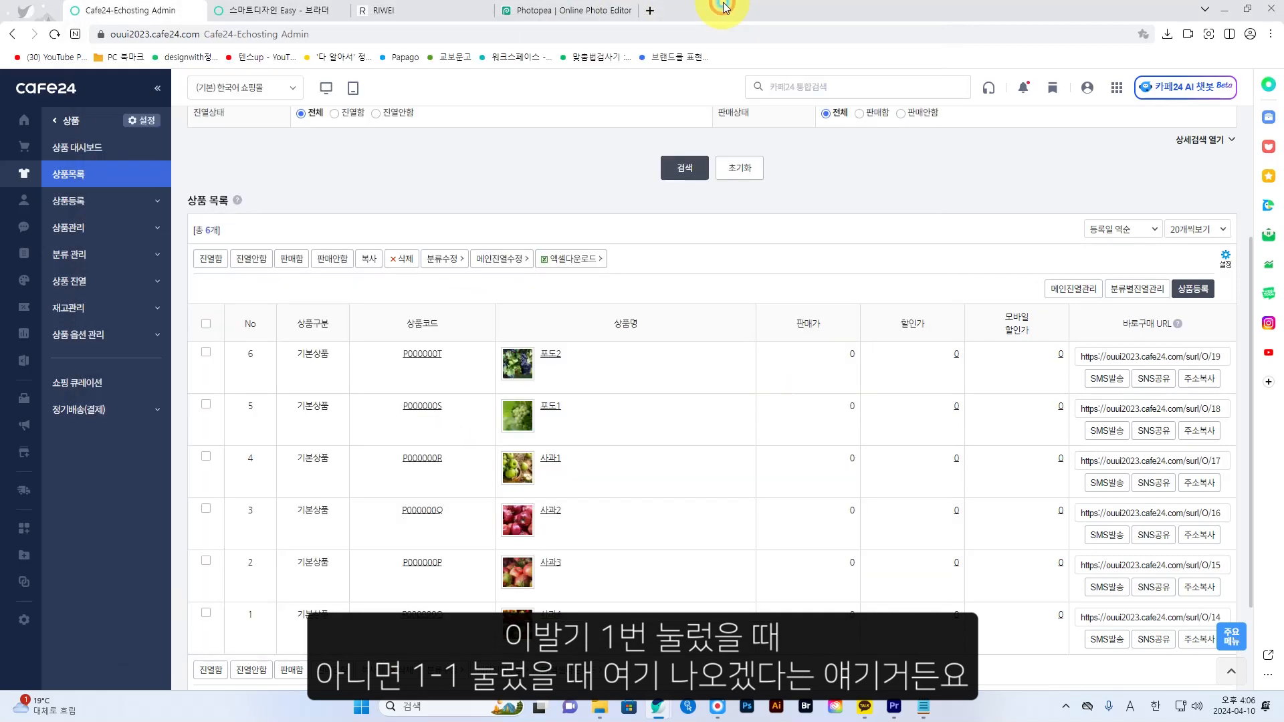
click(410, 10)
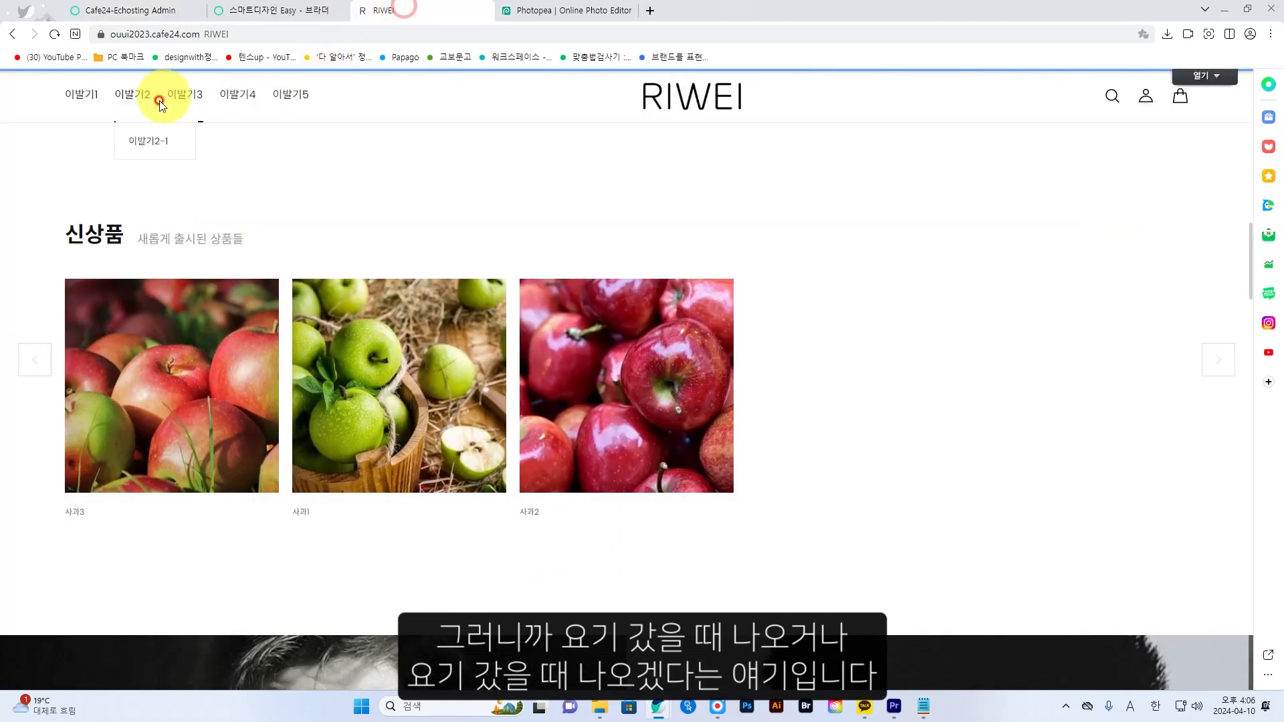
mouse_move(80, 99)
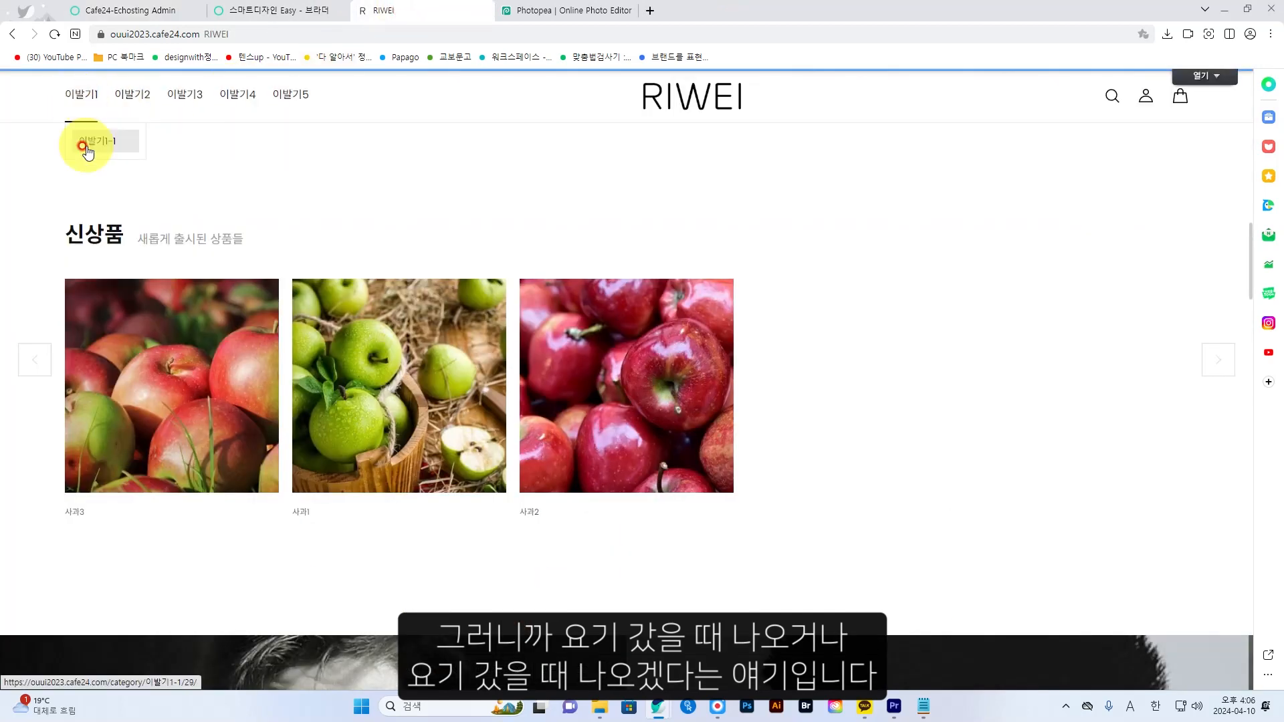
click(134, 10)
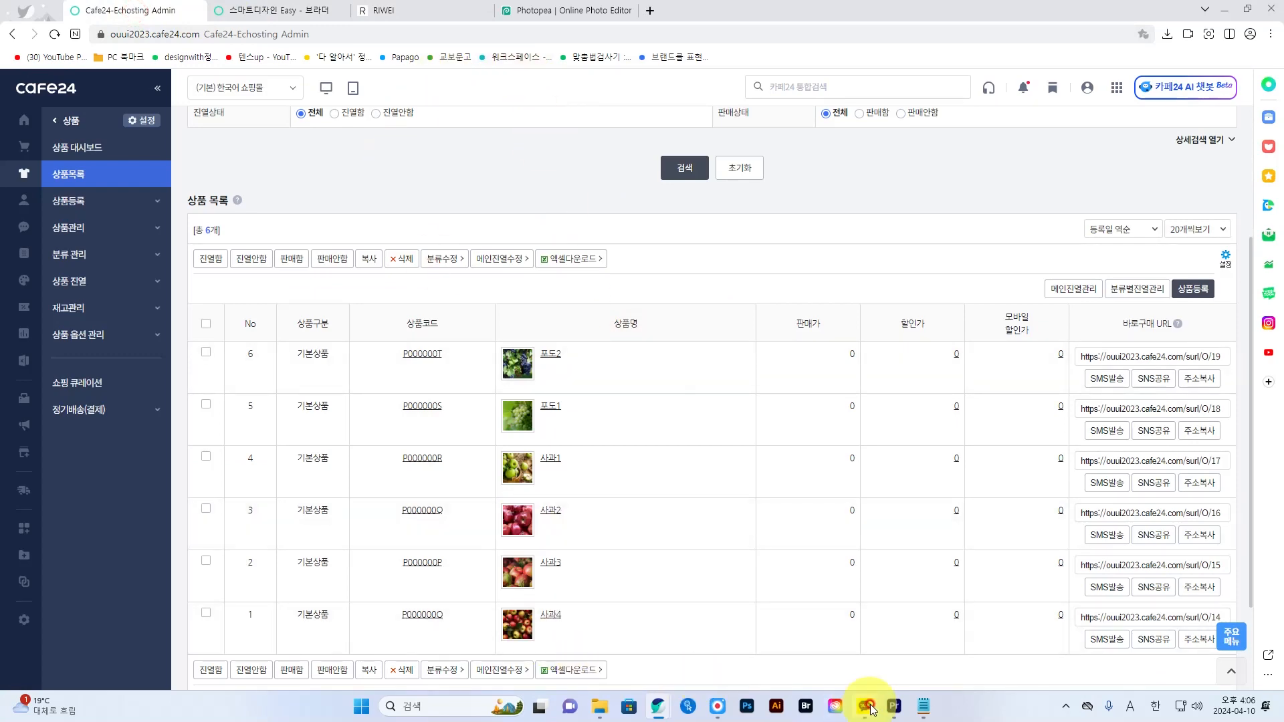
click(663, 709)
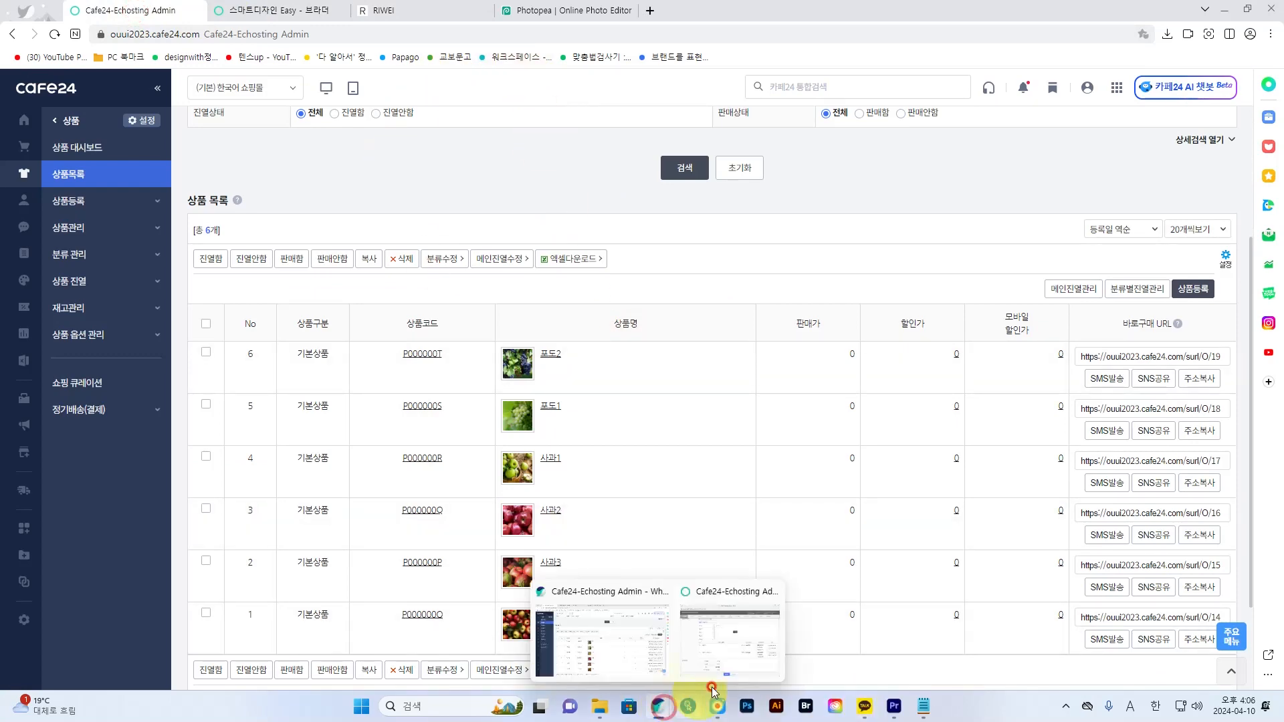
click(728, 604)
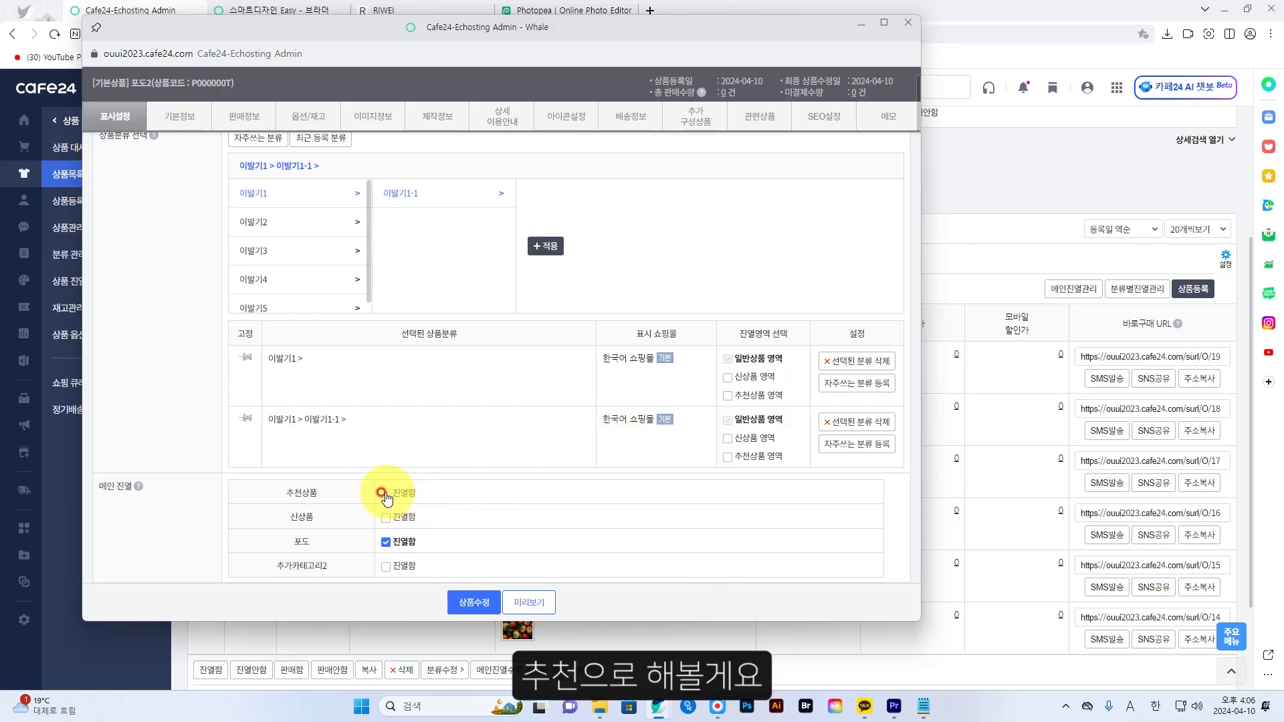
Set the product's main-page display to 추천상품 instead of 포도 and rename the product 상품1.
click(385, 543)
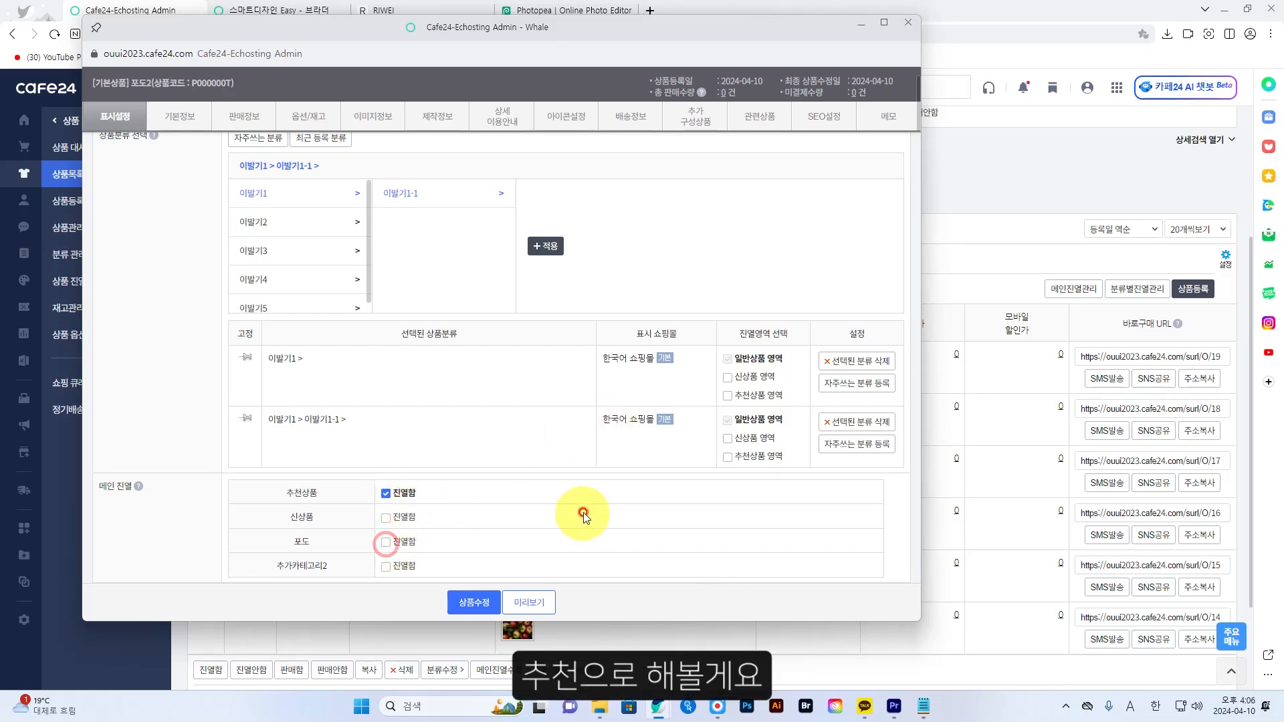
scroll(583, 515, down, 4)
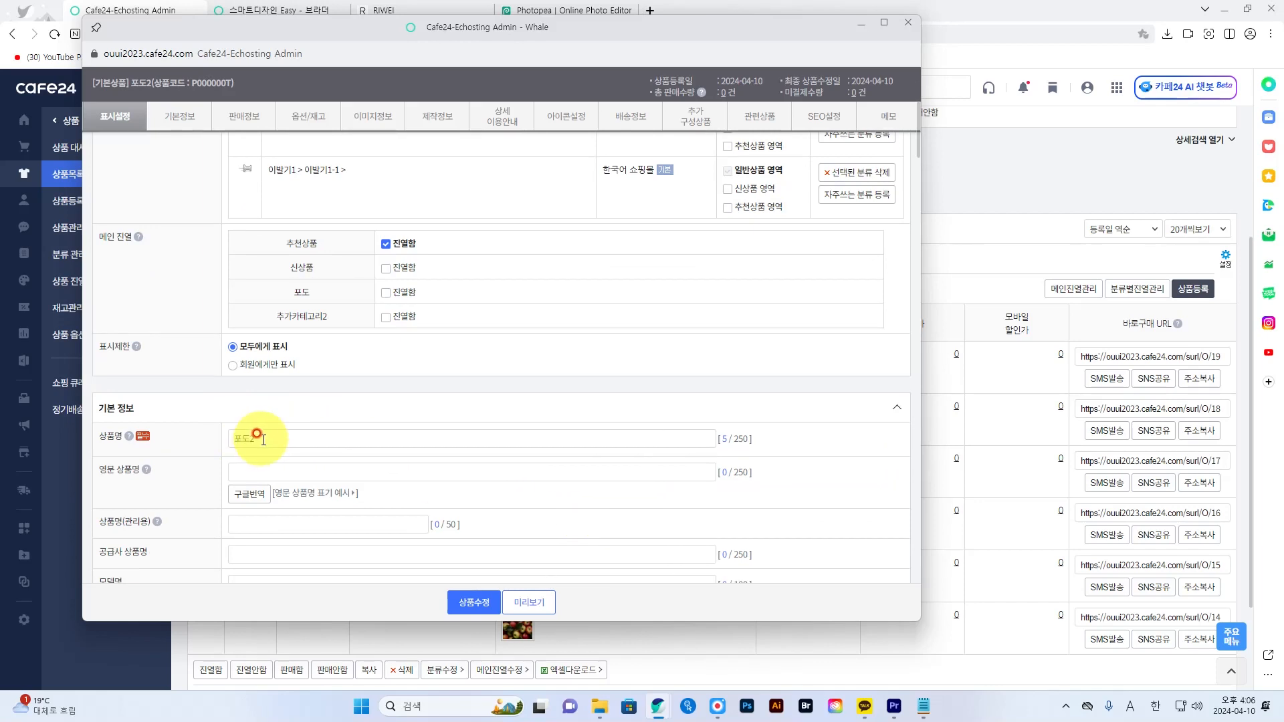
double_click(262, 440)
text(샘)
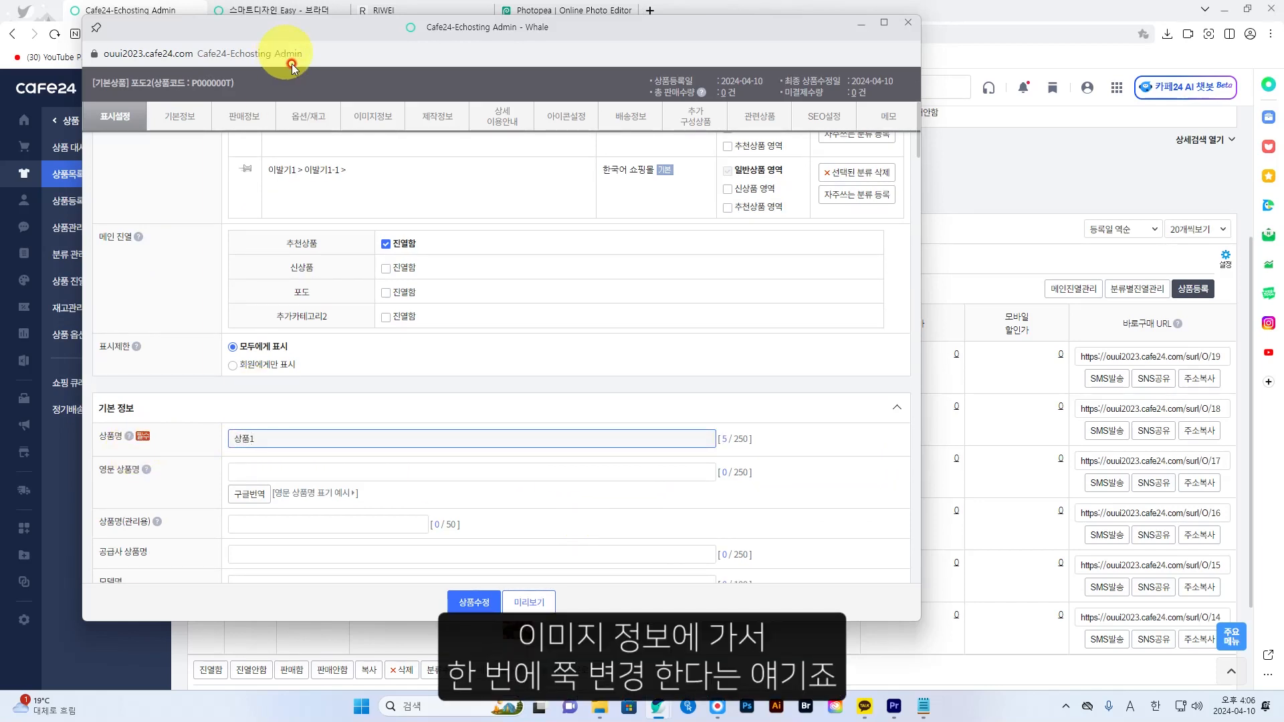
Replace the product's representative image with the 상품1 file and save the product changes.
click(363, 121)
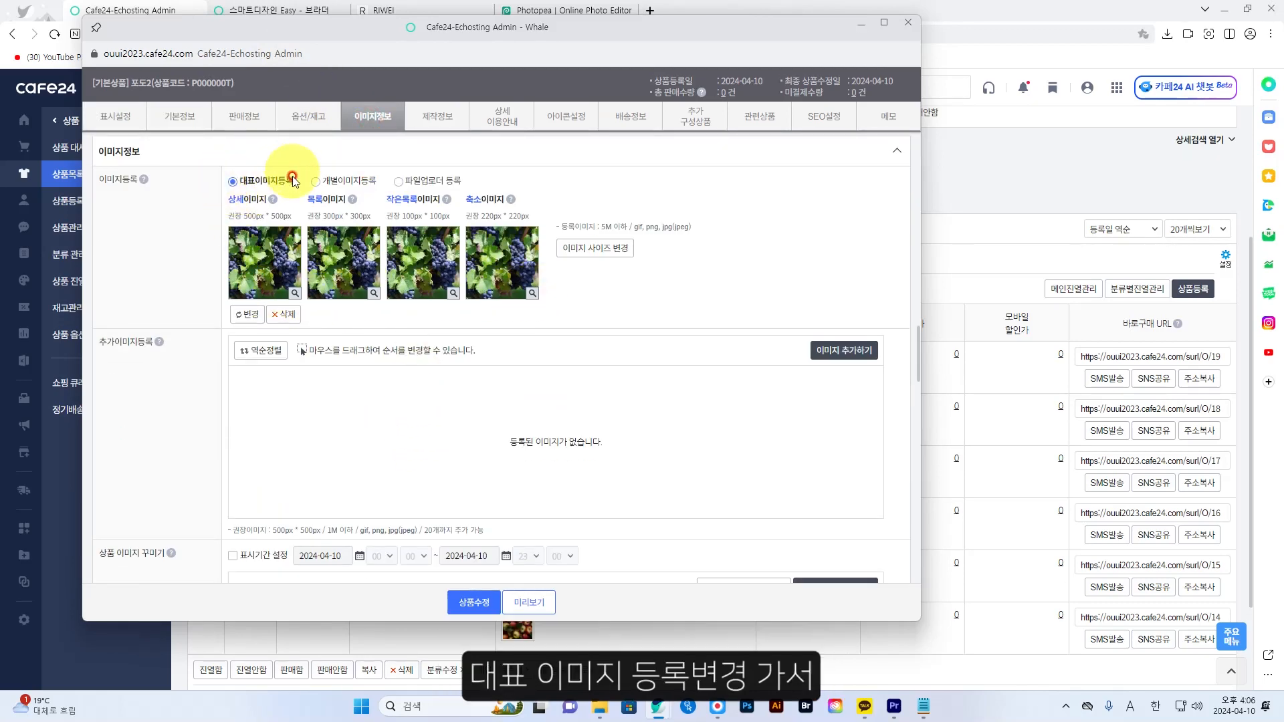
click(249, 315)
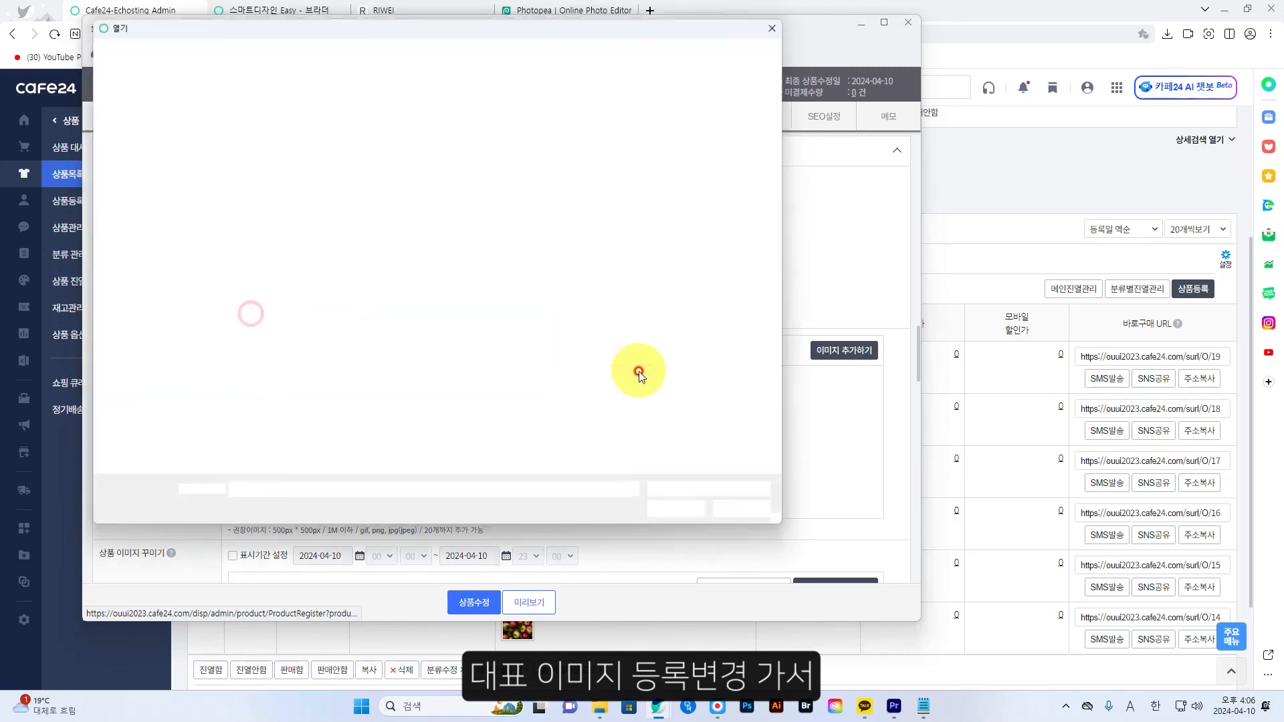
click(577, 247)
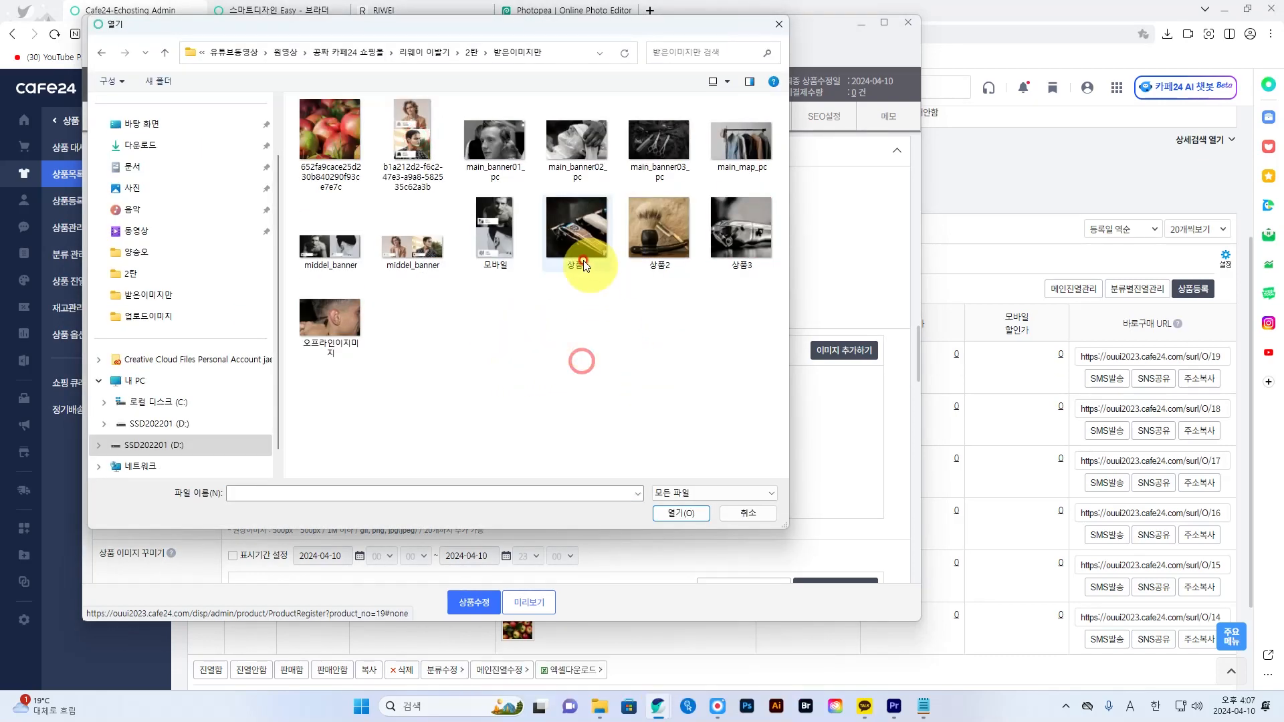
click(682, 512)
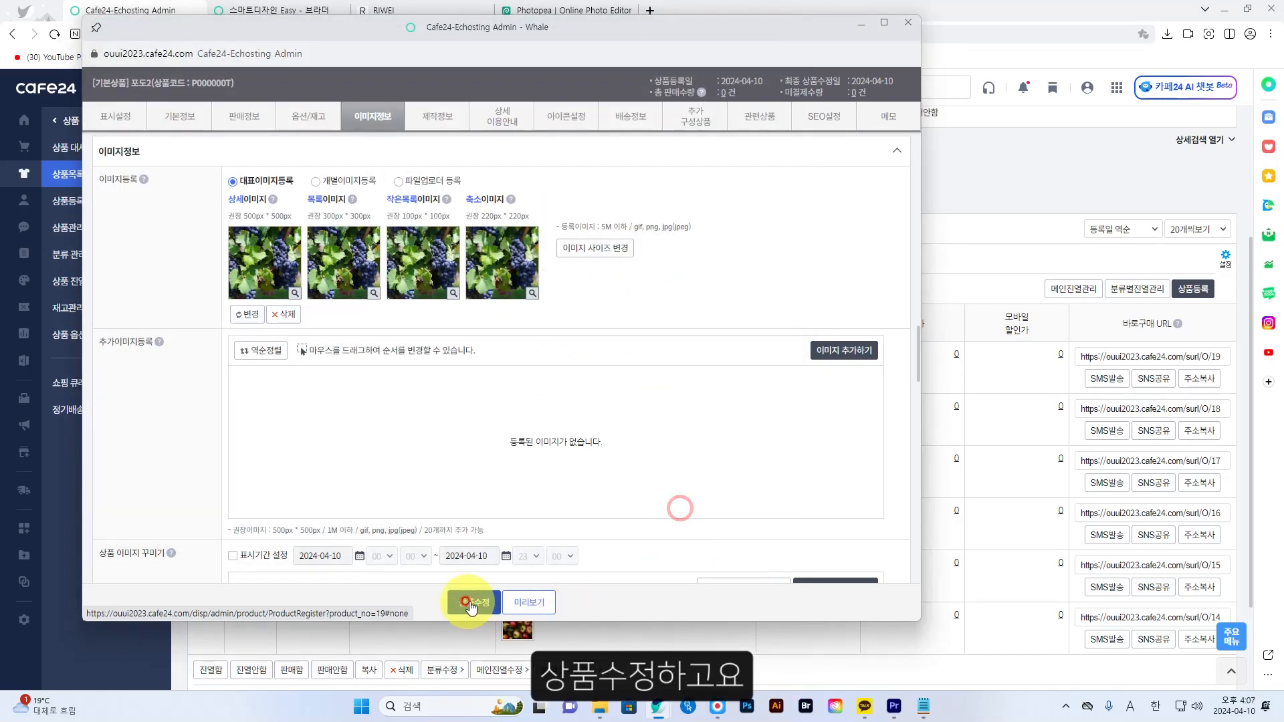
click(471, 603)
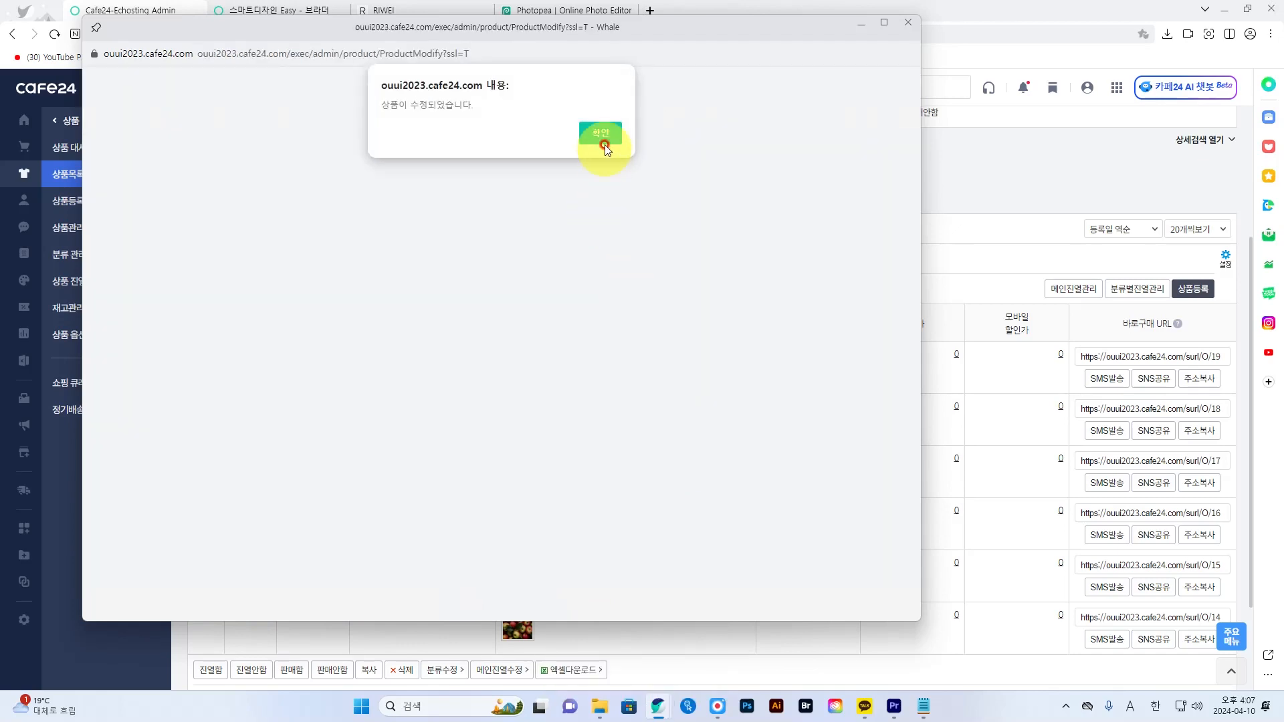
click(599, 132)
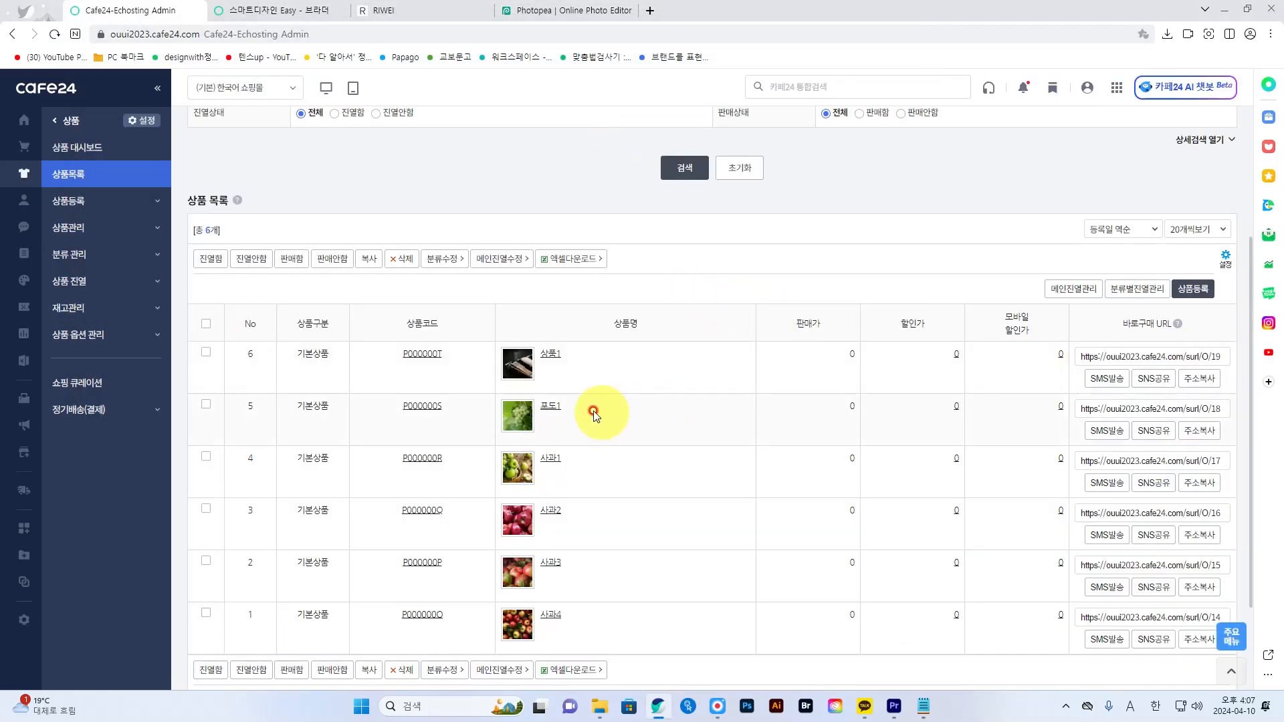
Edit the product 포도1, replacing its assigned categories with 이발기2 and 이발기2 > 이발기2-1.
click(550, 406)
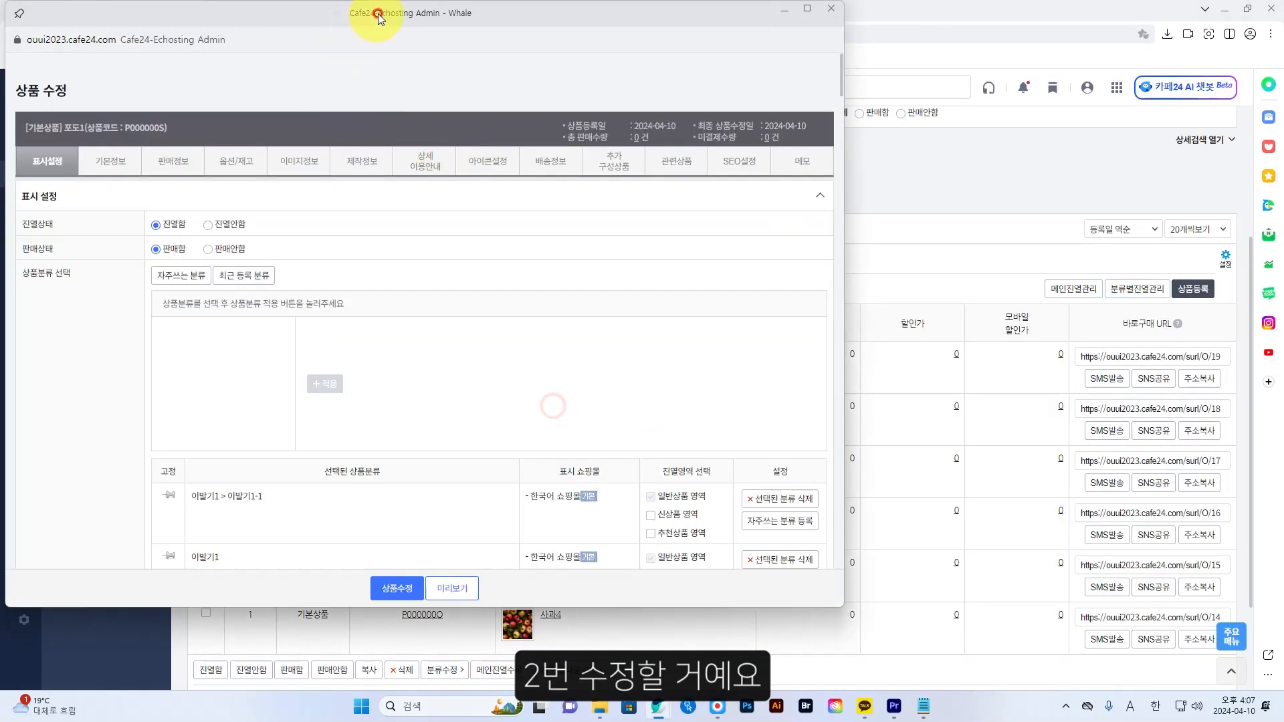
drag(379, 12, 479, 44)
click(400, 485)
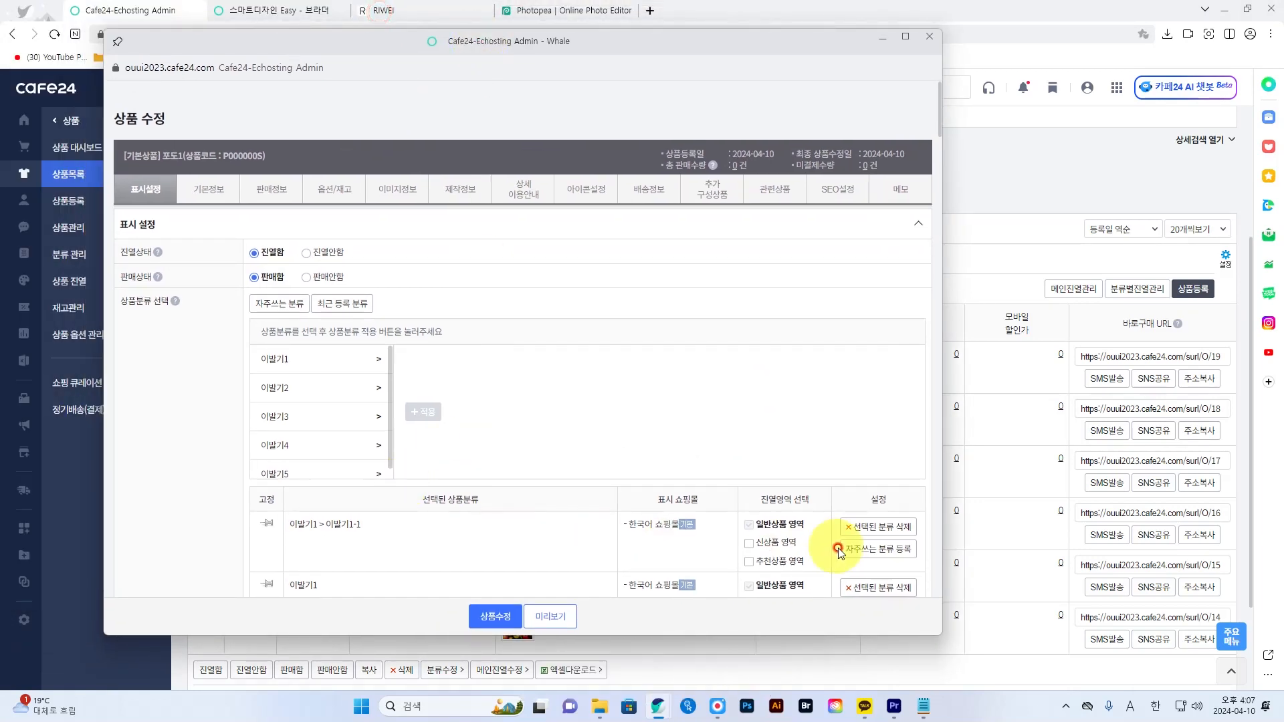
click(886, 529)
click(890, 527)
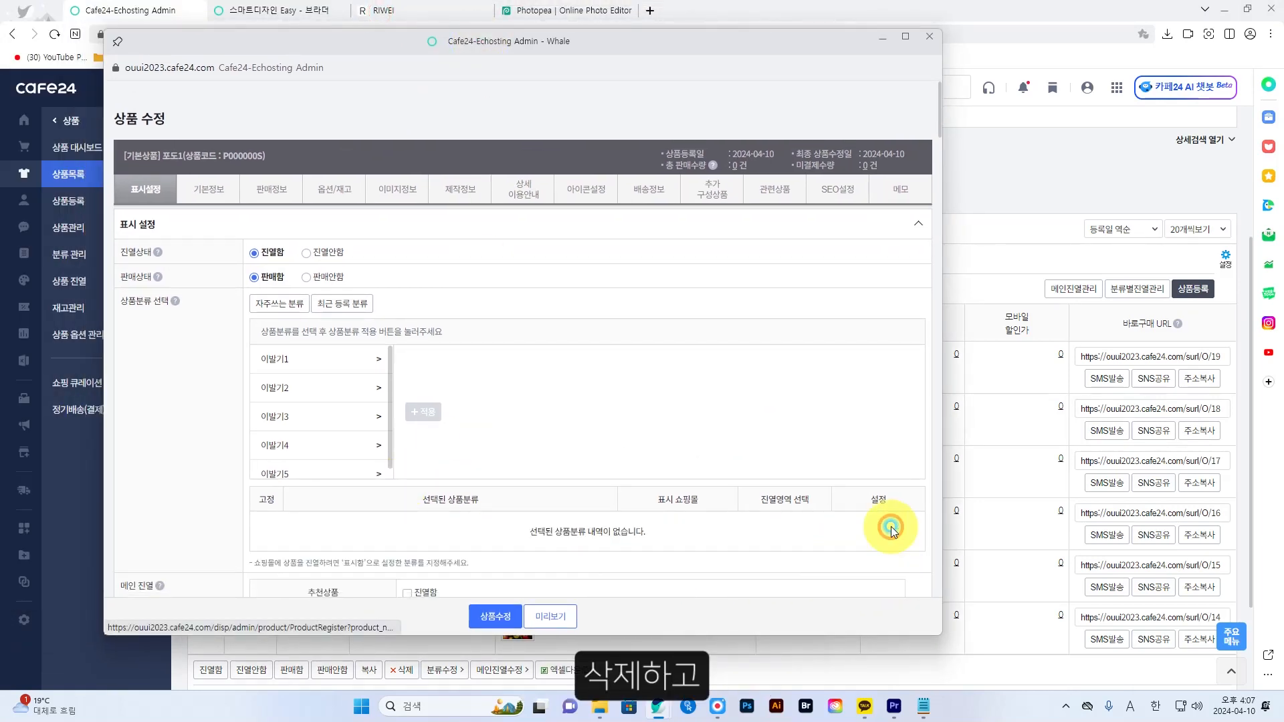
click(293, 388)
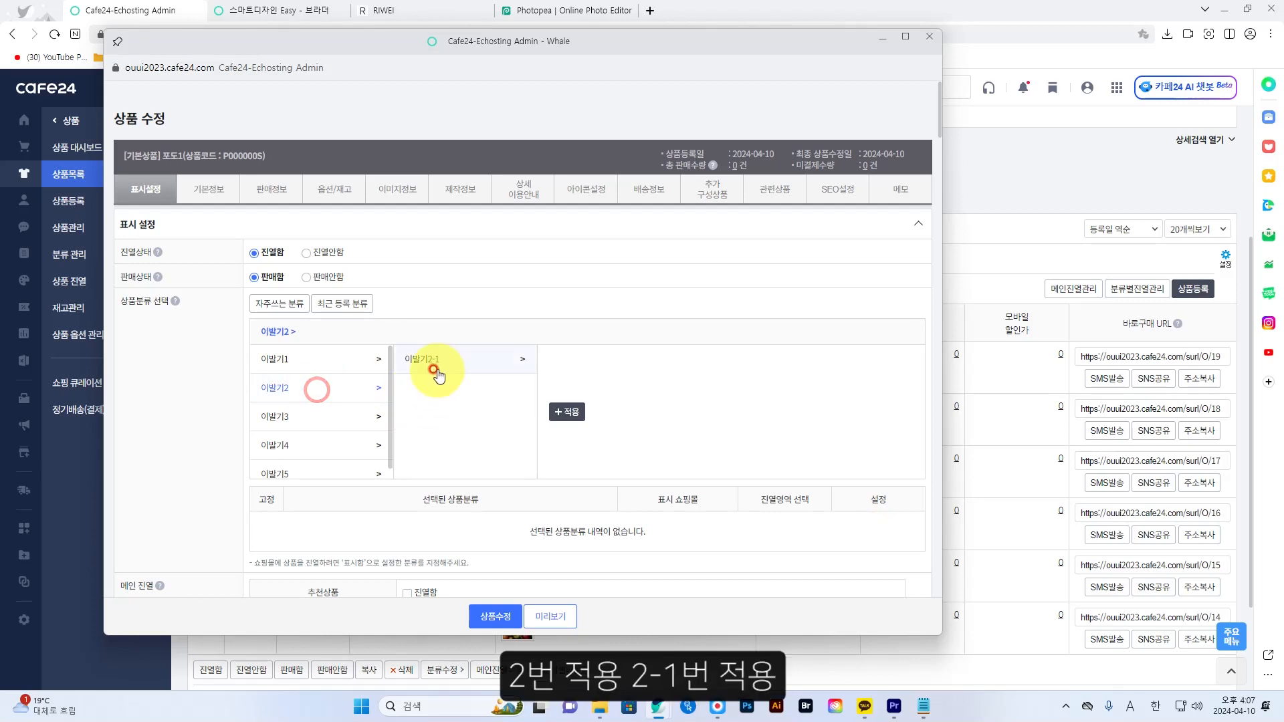
click(559, 414)
click(444, 365)
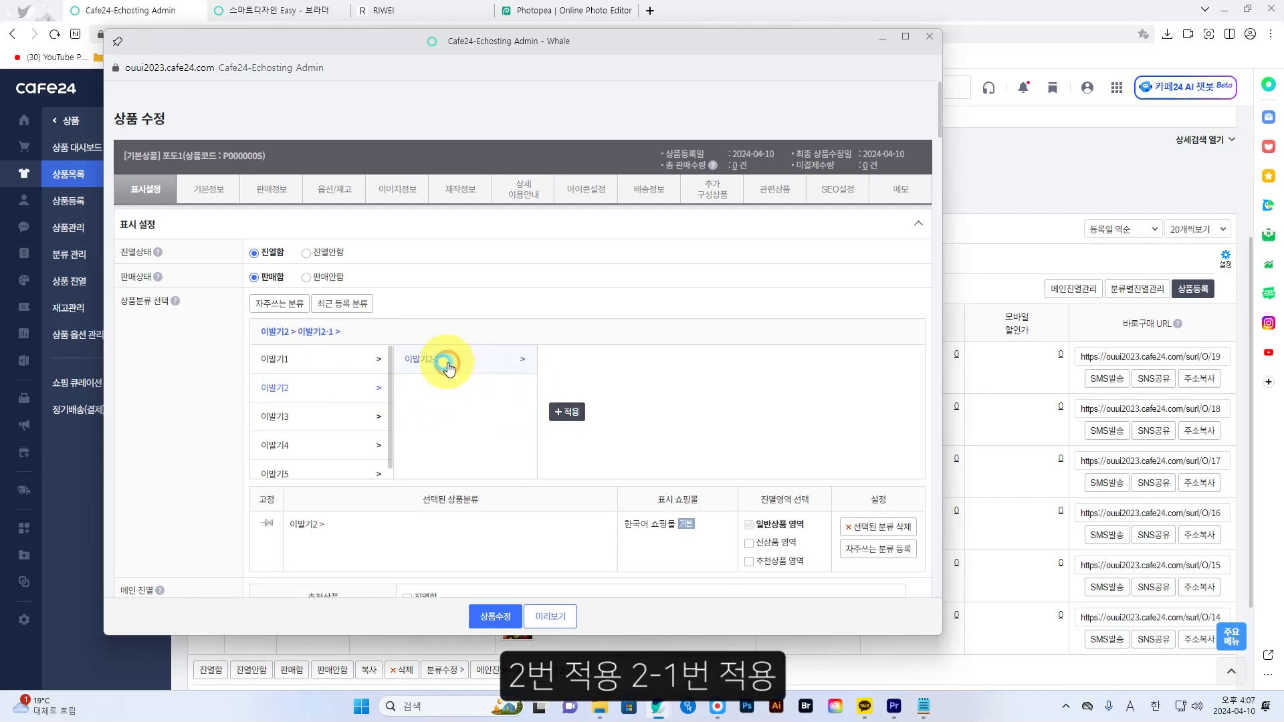
click(559, 408)
Set the product's main-page display to 신상품 instead of 포도 and rename the product 상품2.
scroll(602, 407, down, 5)
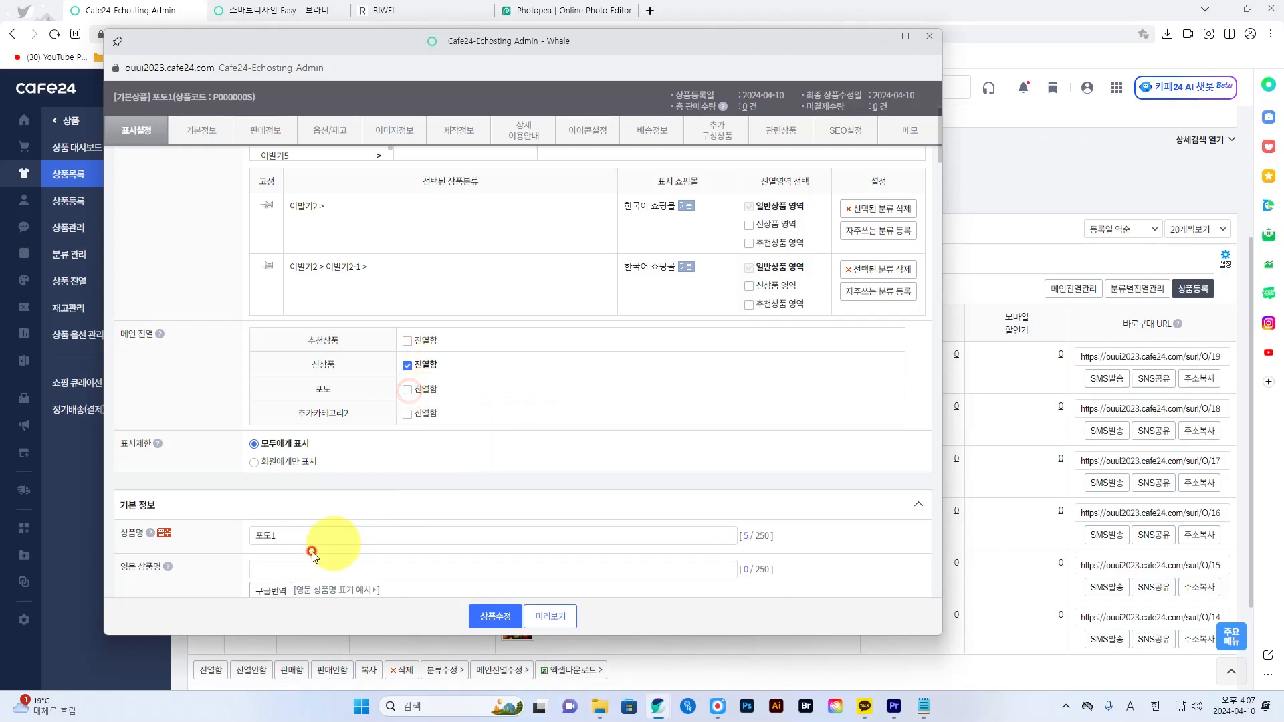
double_click(289, 537)
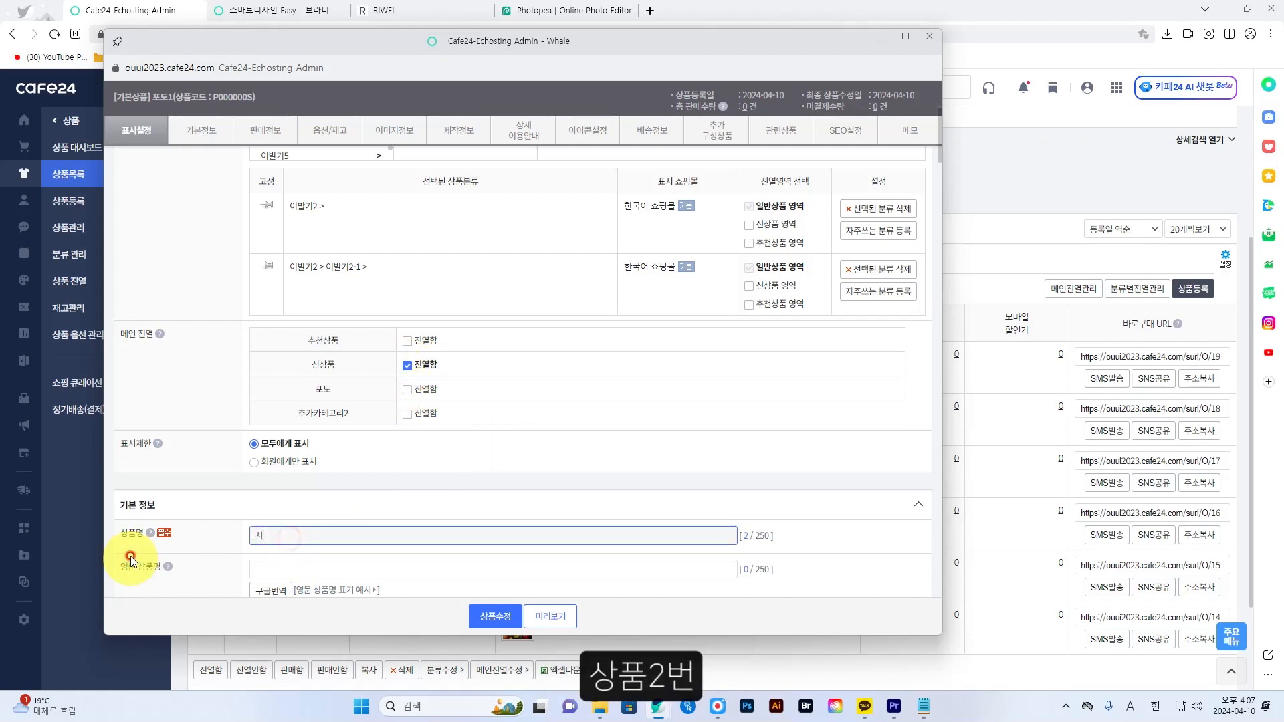
text(상품2)
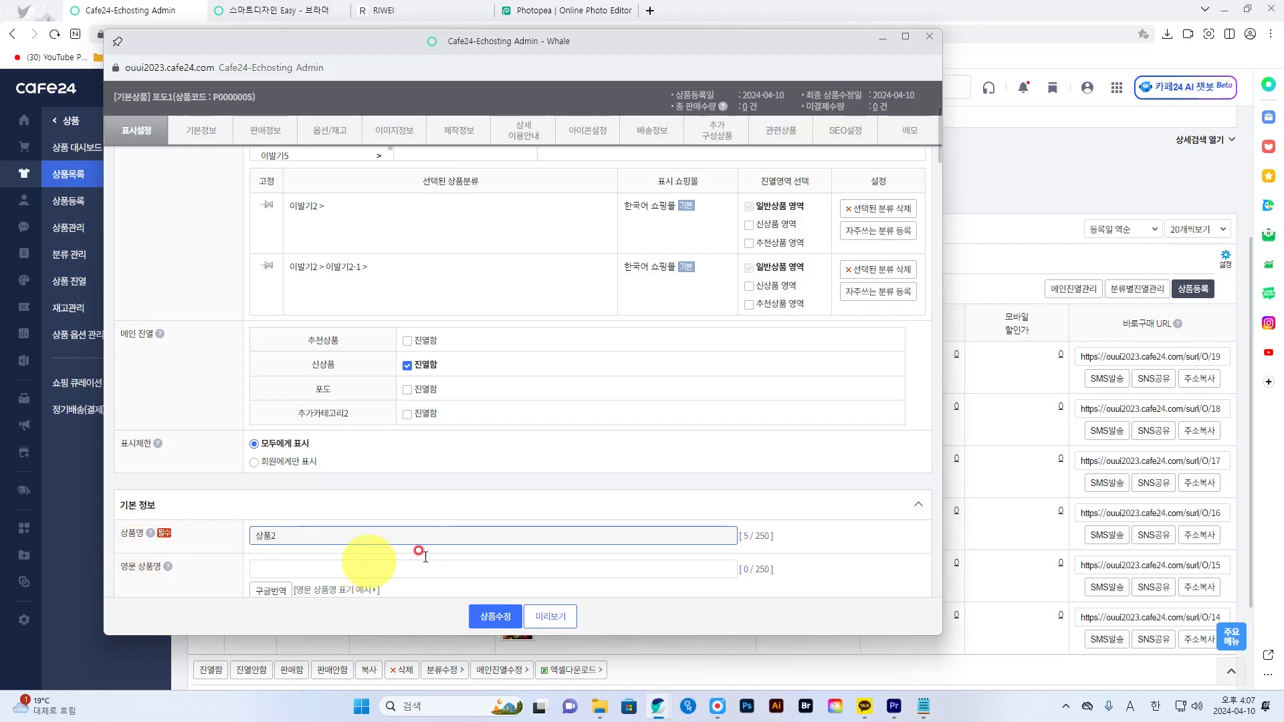
Replace the product's representative image with the 상품2 file and save the product changes.
click(393, 129)
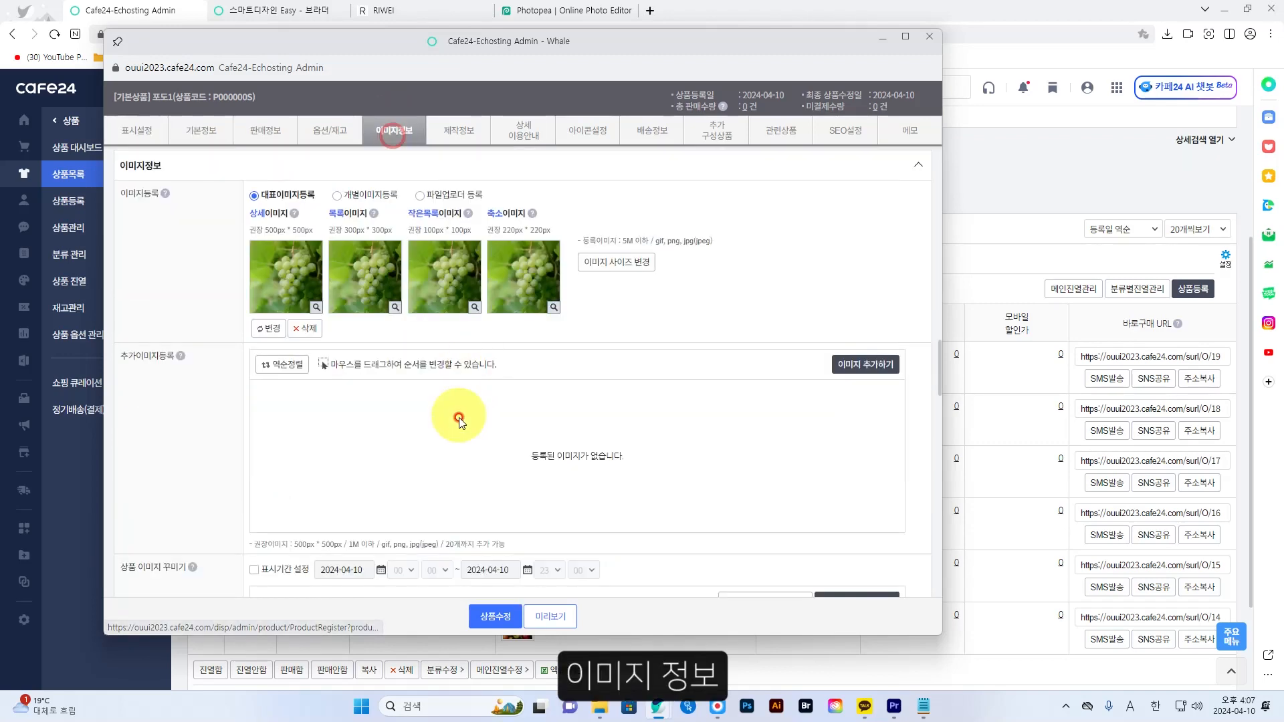
click(266, 326)
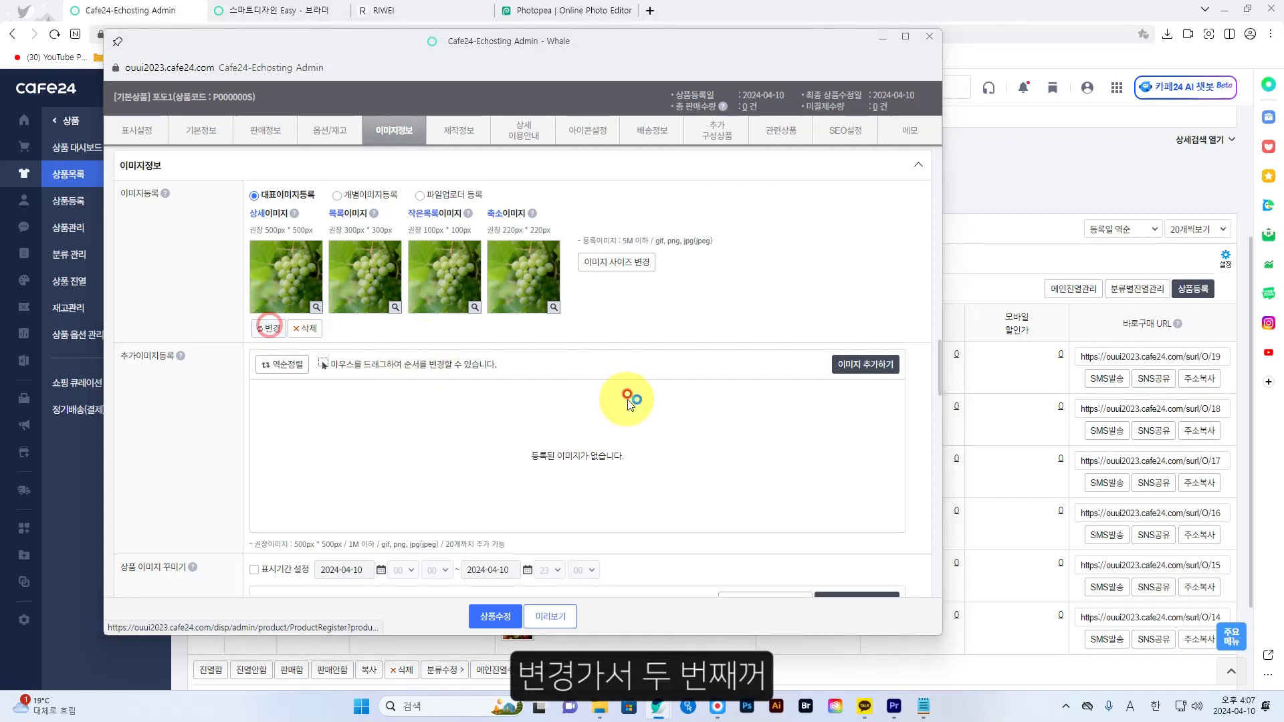
click(680, 242)
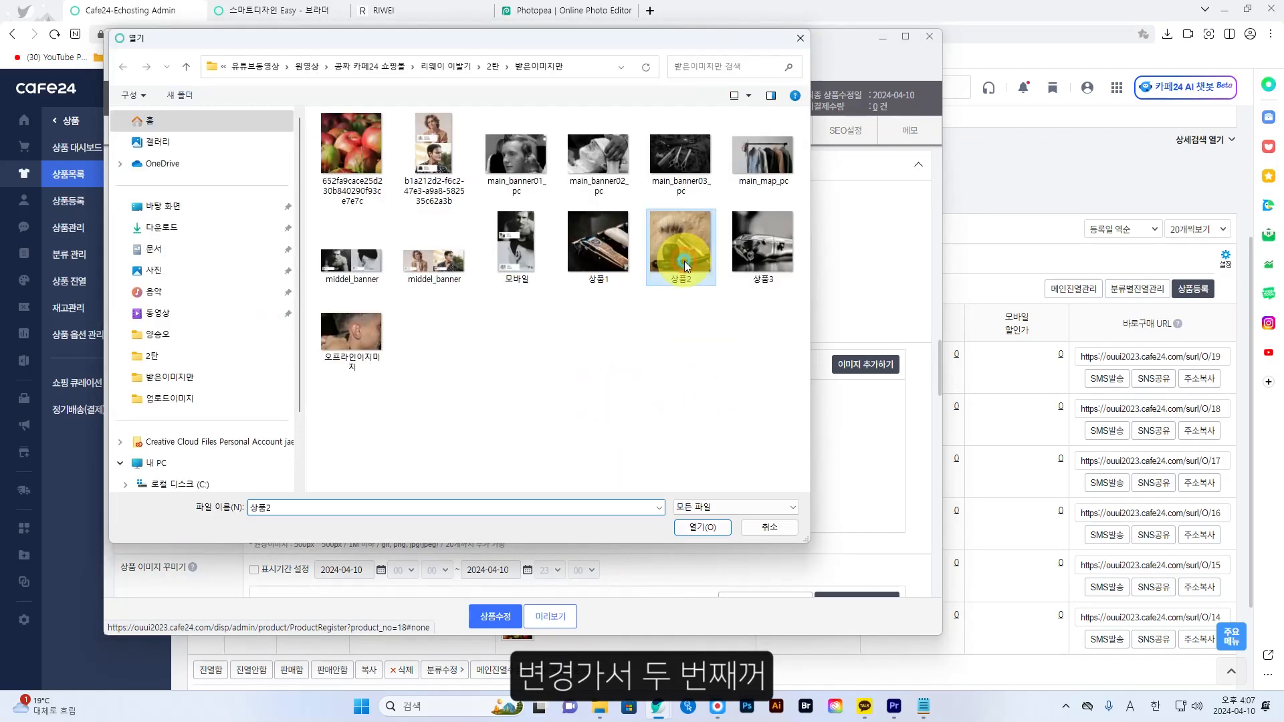
click(702, 527)
click(489, 615)
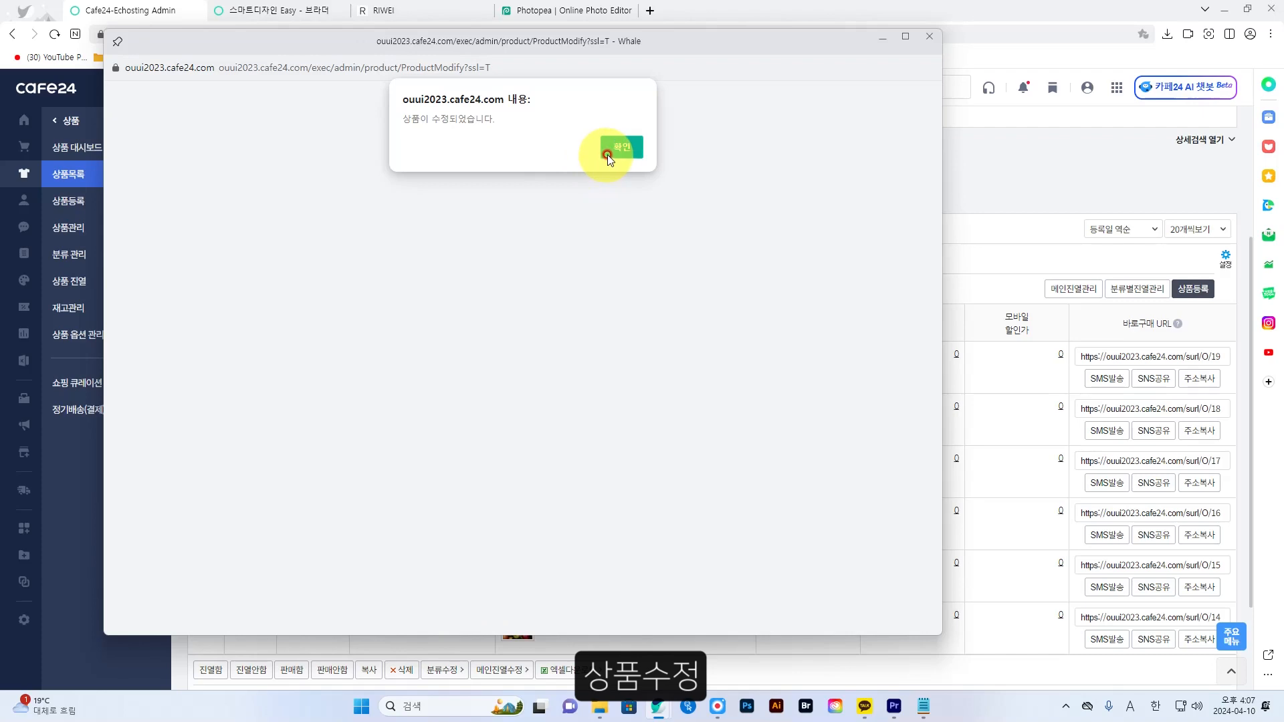
click(607, 154)
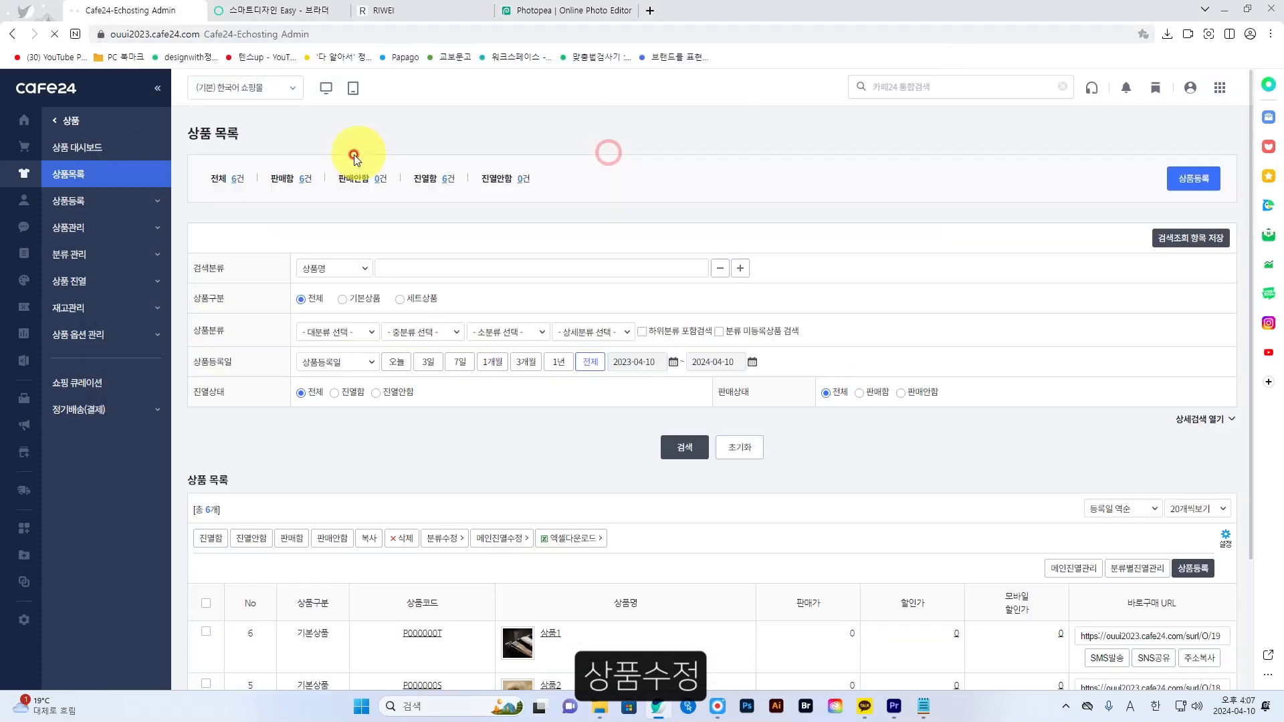
Edit the product 사과1, enabling its main-page display under 추천상품 and renaming it 상품3.
click(549, 461)
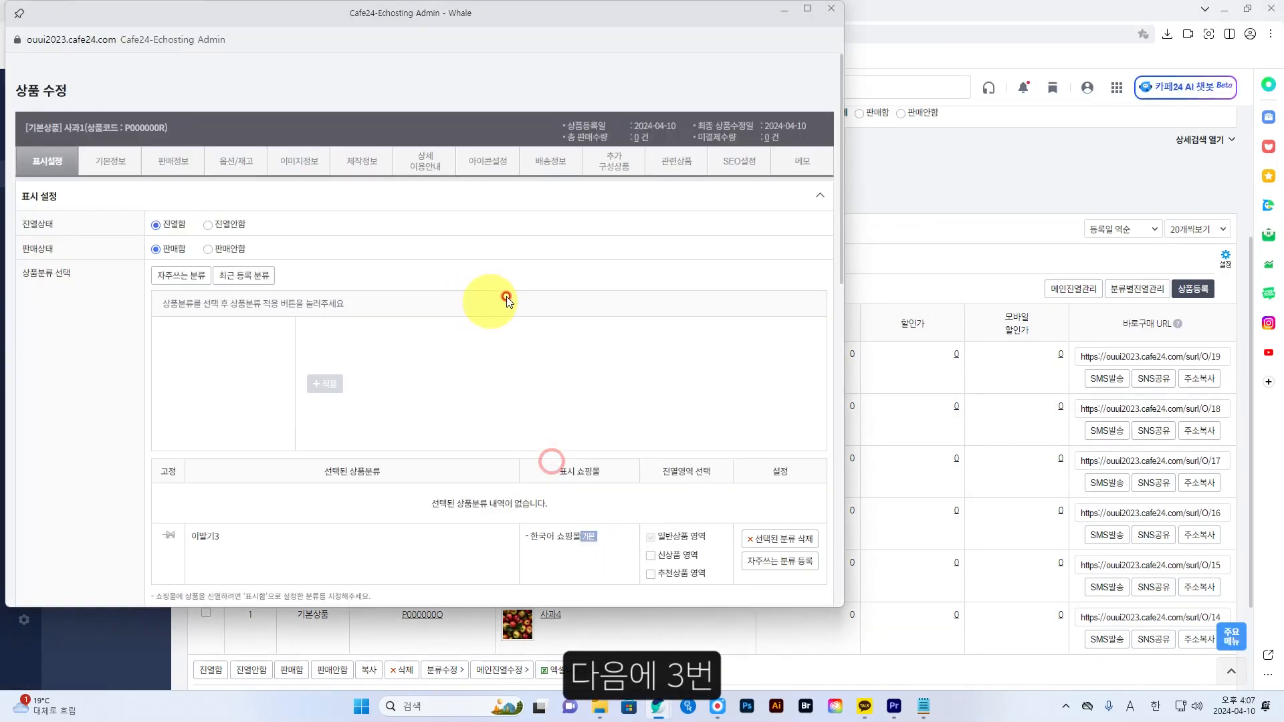
drag(408, 17, 538, 57)
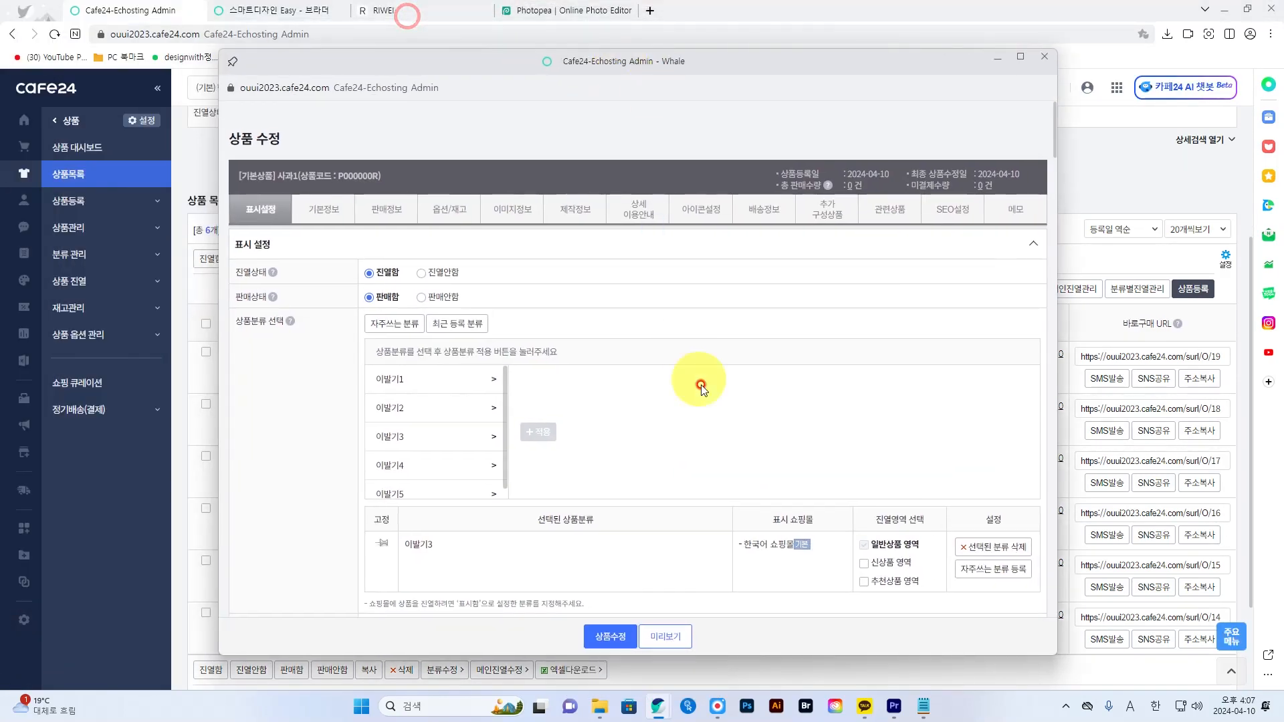
scroll(692, 381, down, 2)
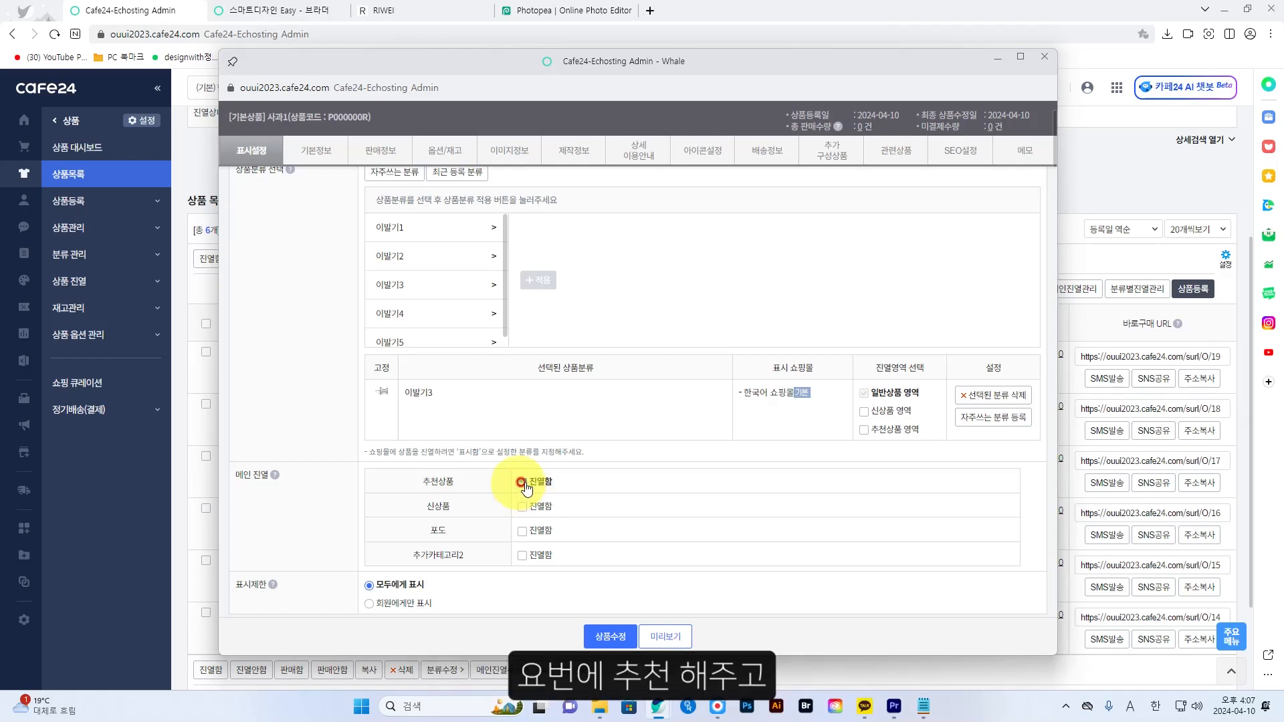
scroll(597, 557, down, 5)
double_click(414, 349)
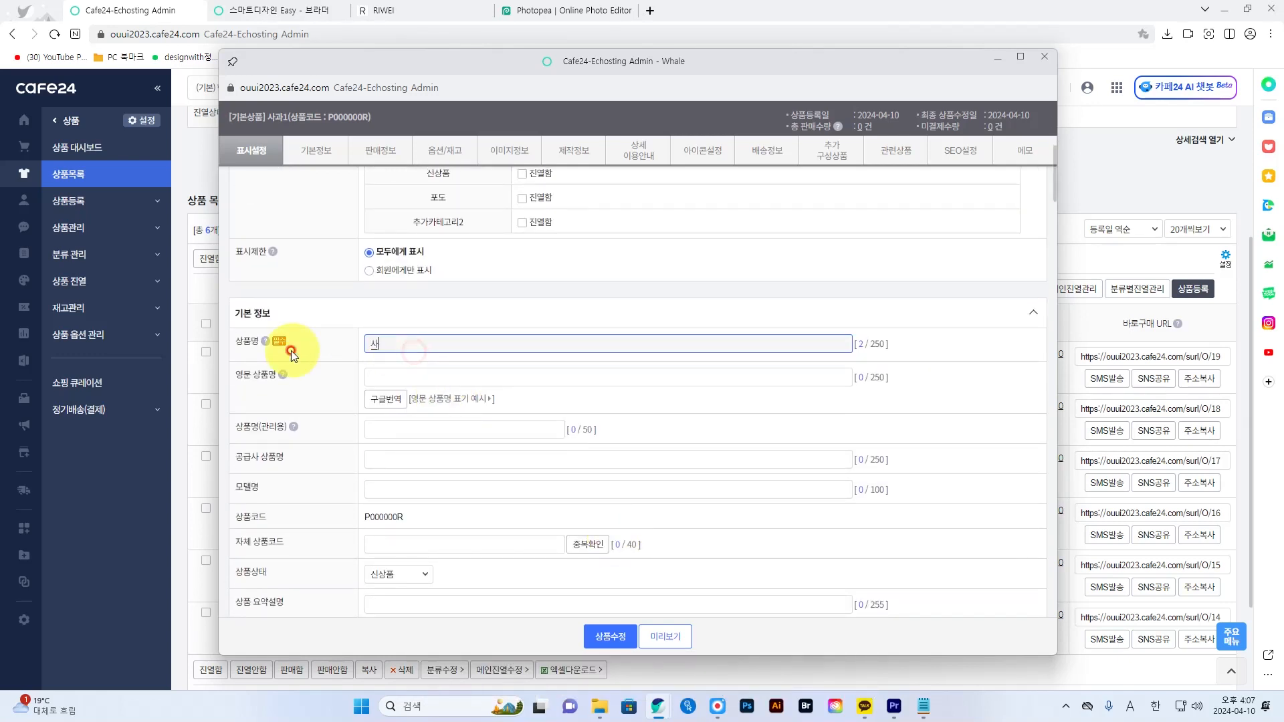
text(상품3)
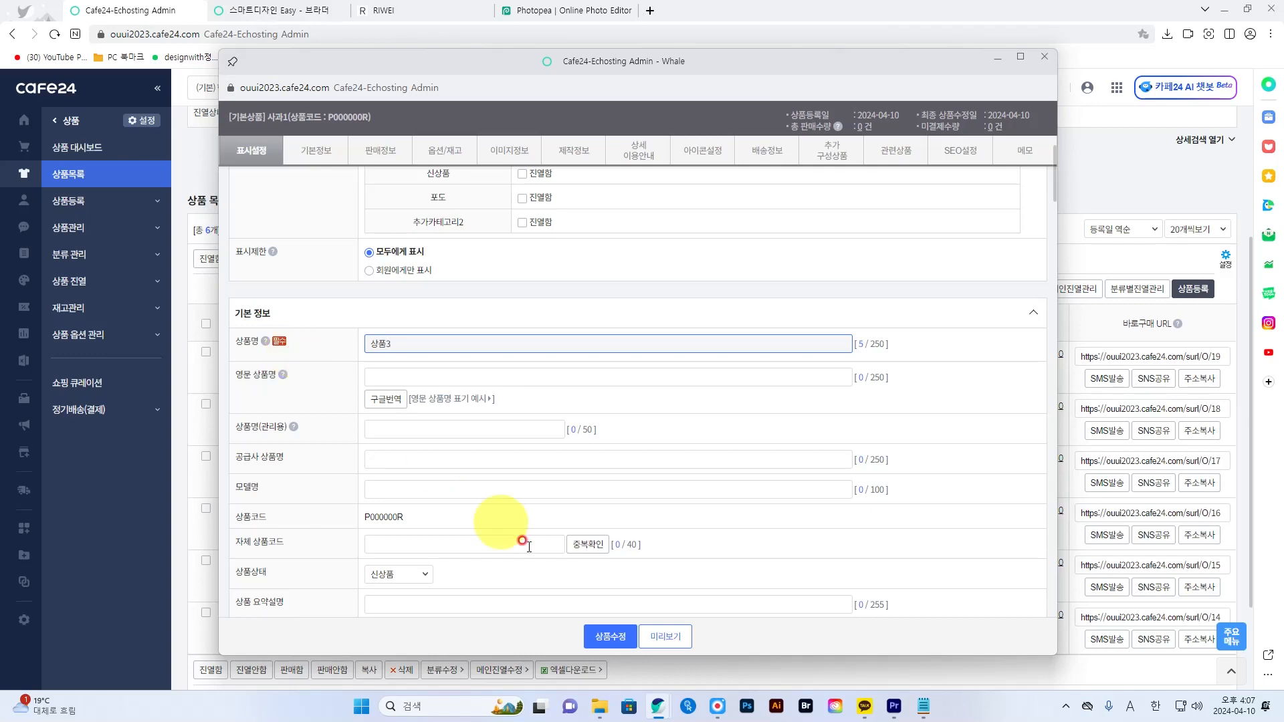
Replace the product's representative image with the 상품3 file and save the product changes.
click(511, 158)
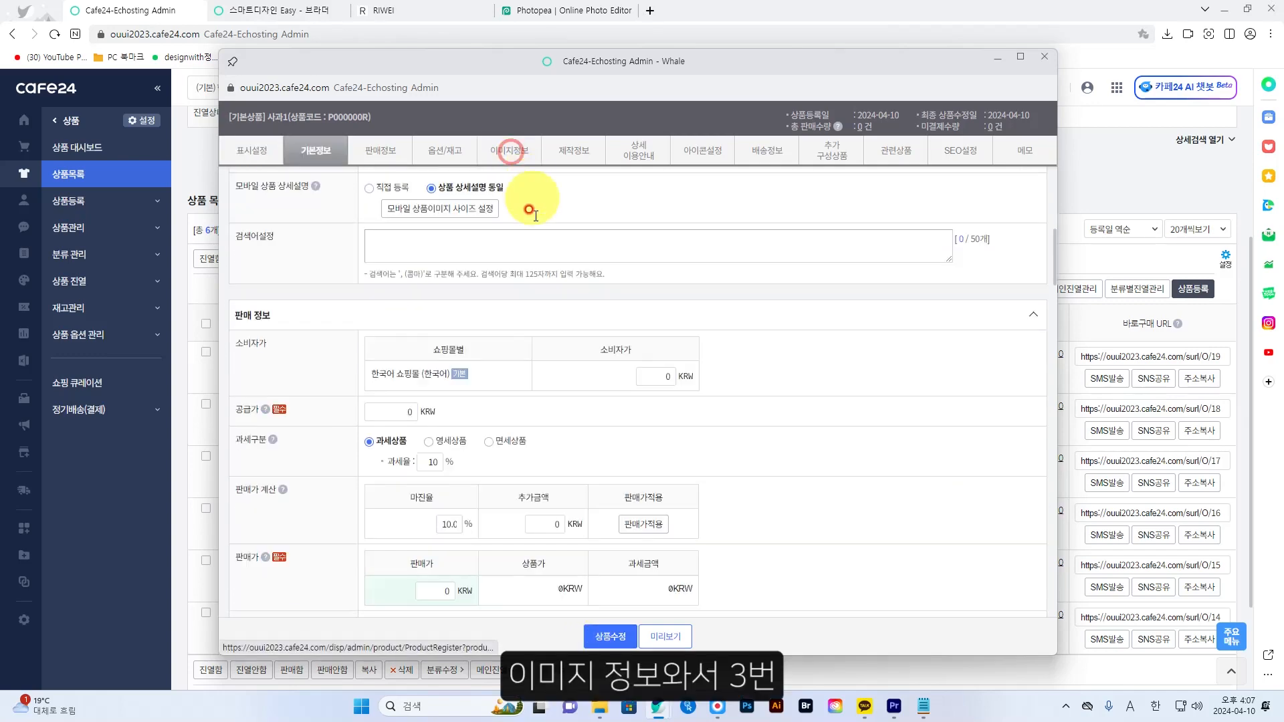
click(385, 351)
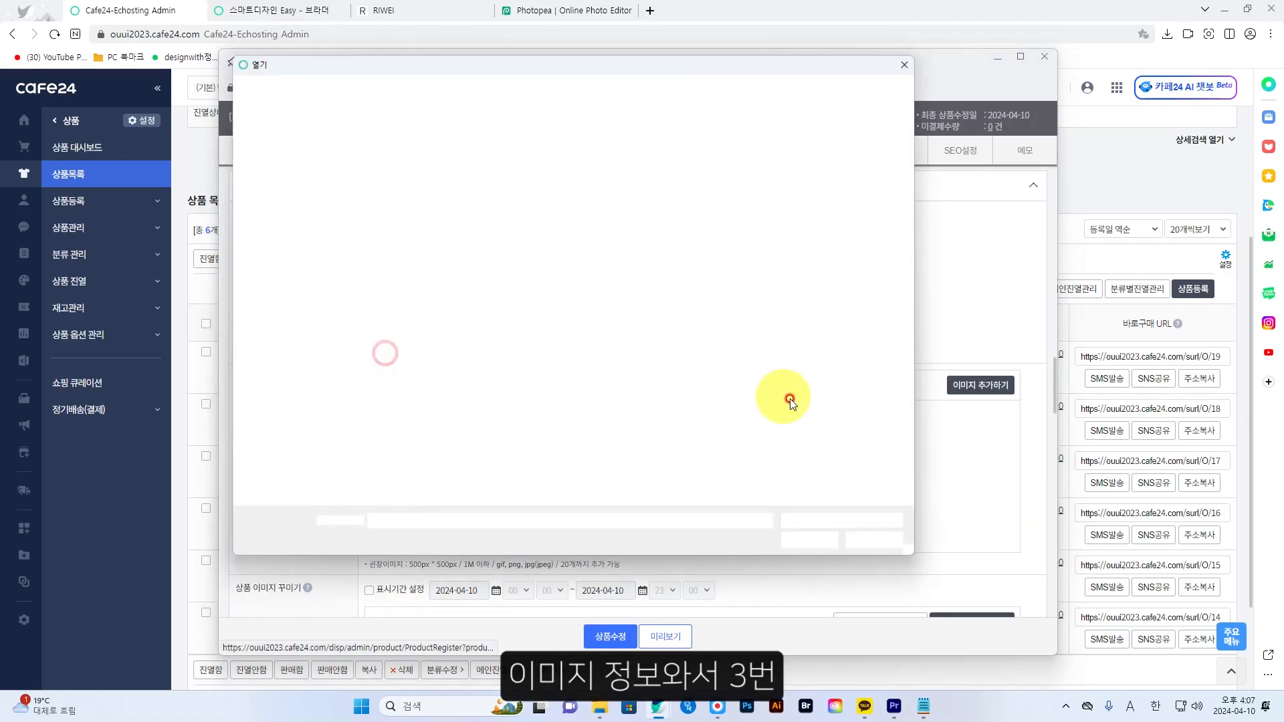
click(878, 264)
click(817, 553)
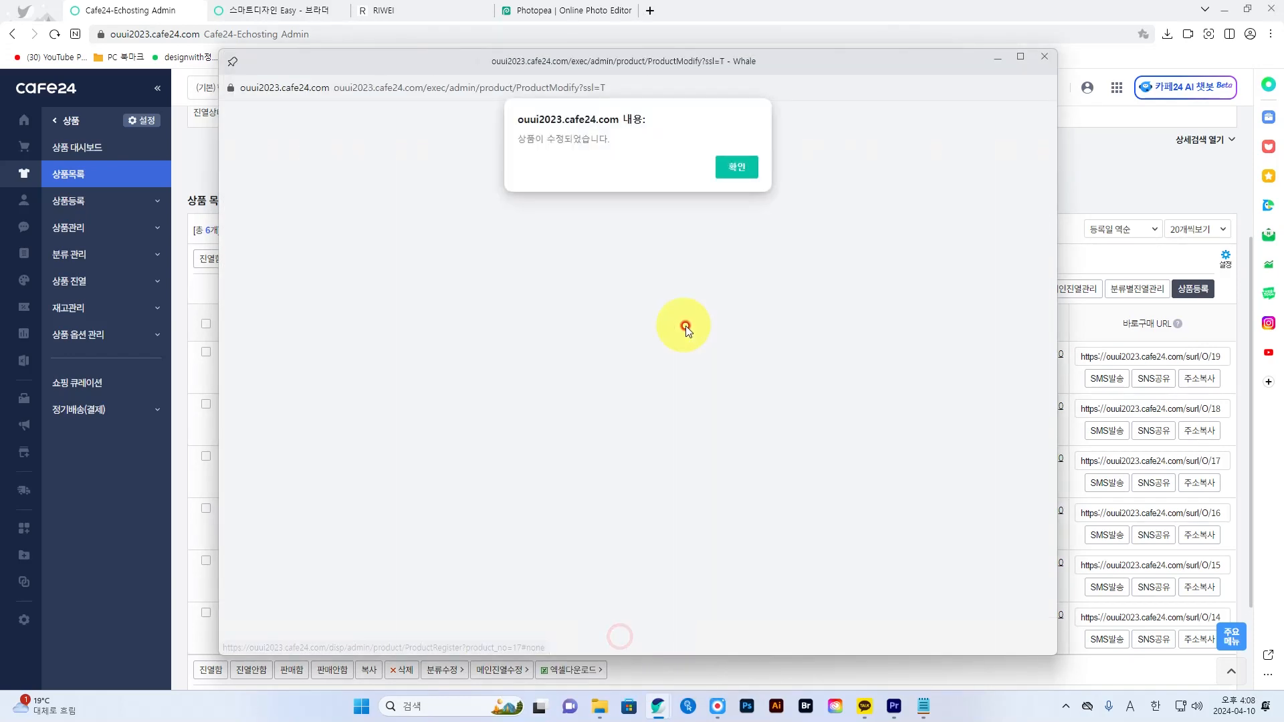
click(735, 174)
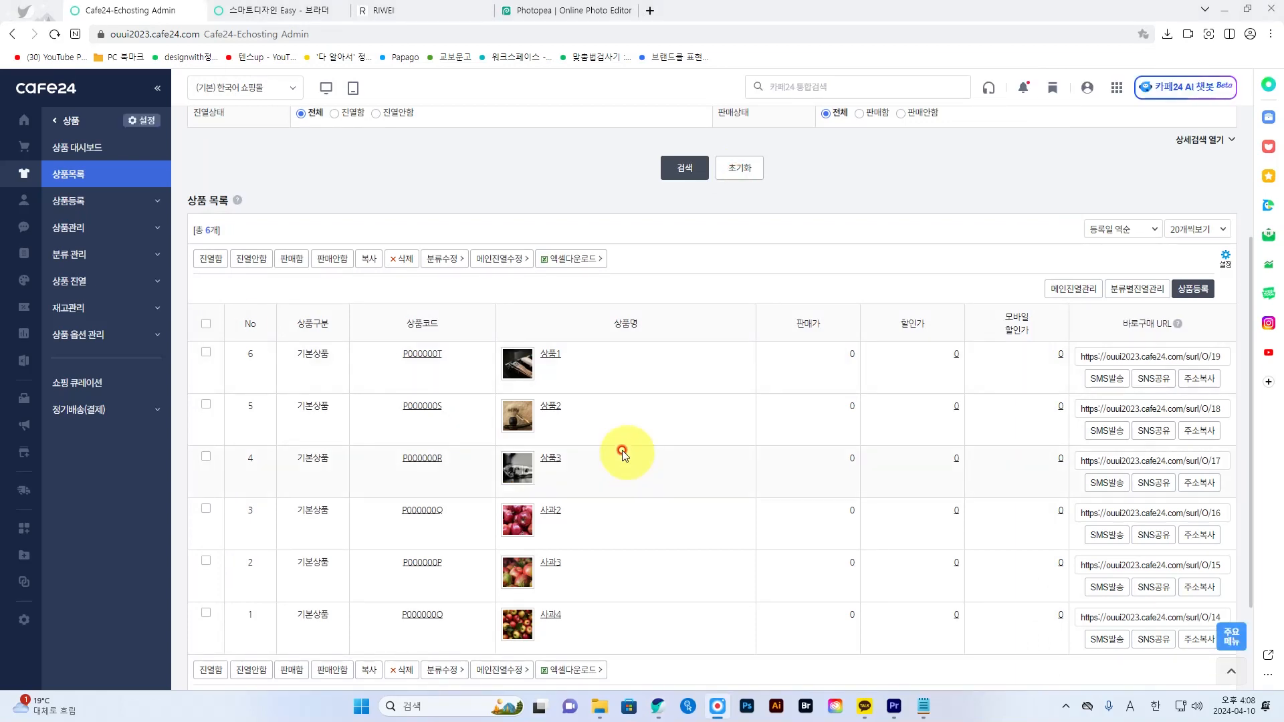
Delete the remaining fruit products 사과2, 사과3 and 사과4 from the product list.
click(206, 510)
click(207, 560)
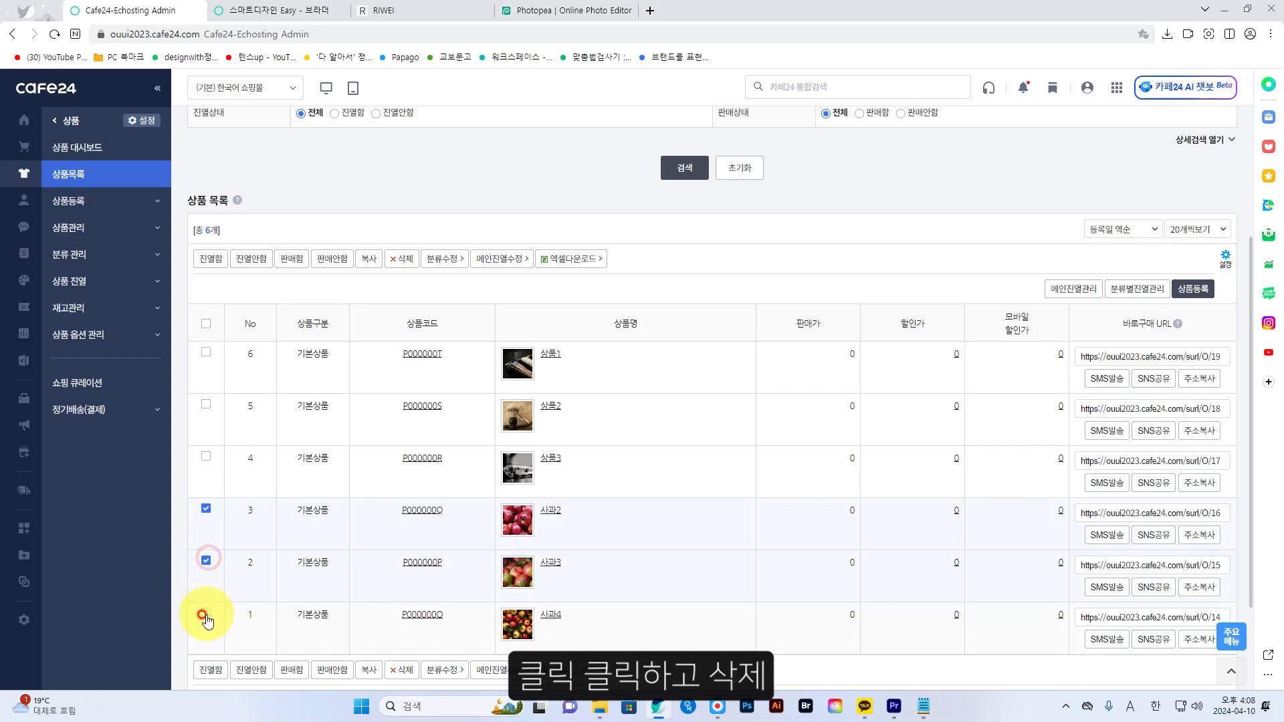
click(399, 680)
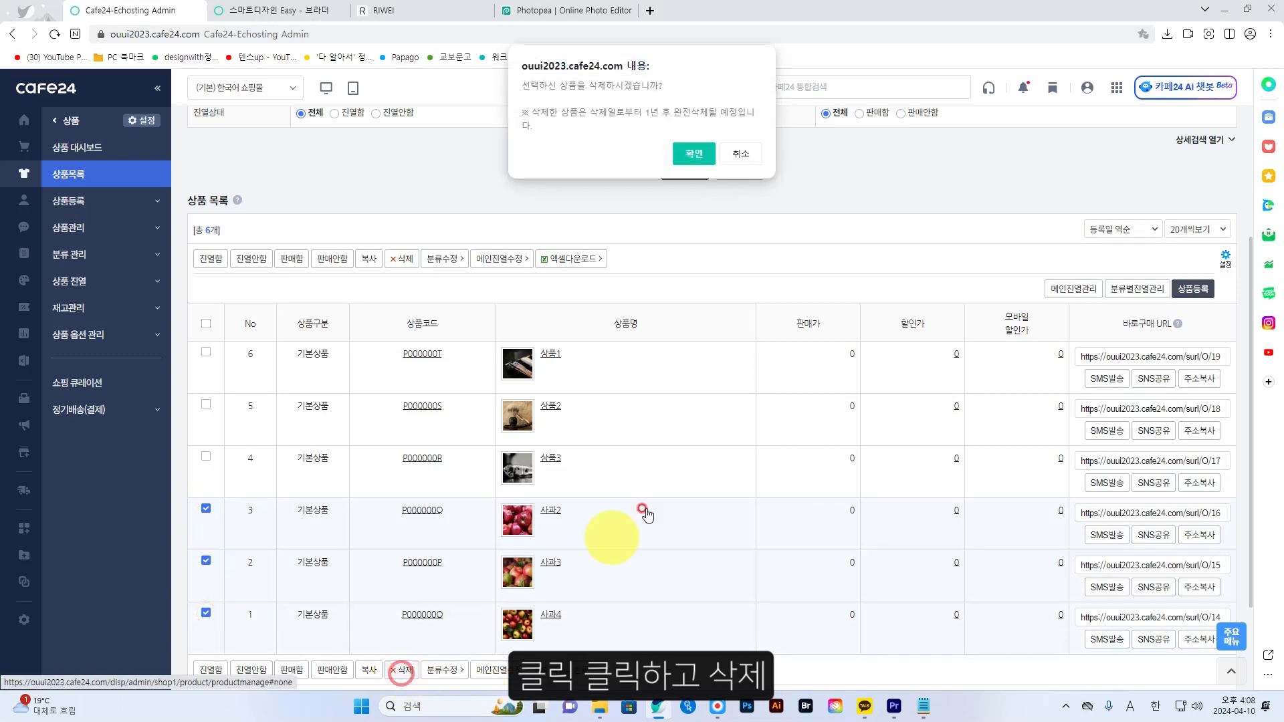
click(693, 149)
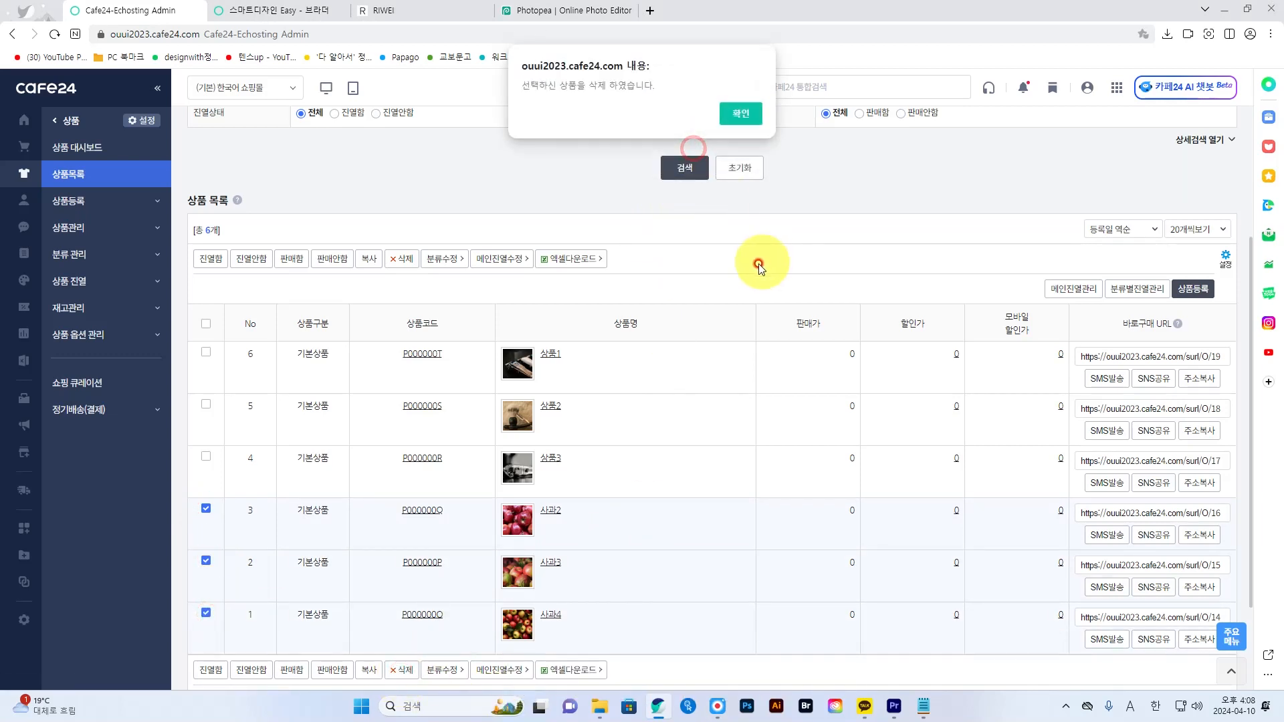
click(740, 113)
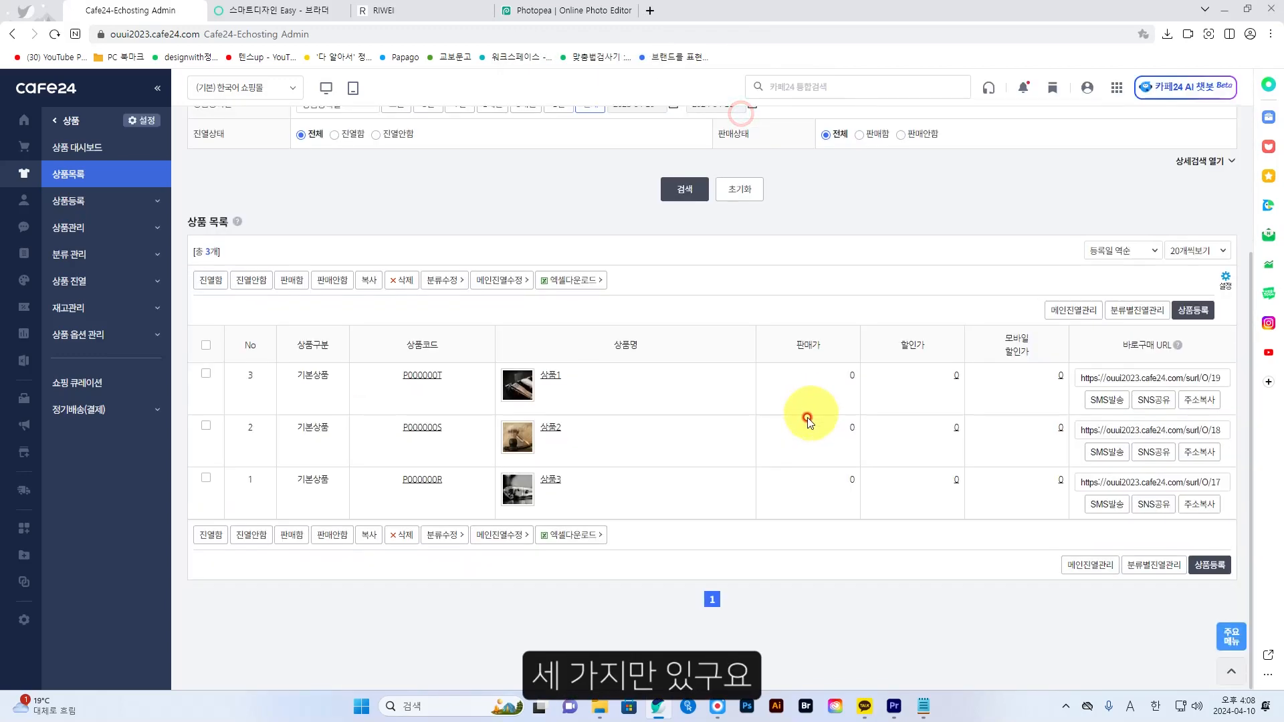
Switch to the Smart Design Easy editor and open the 신상품 product slide section for editing.
click(307, 13)
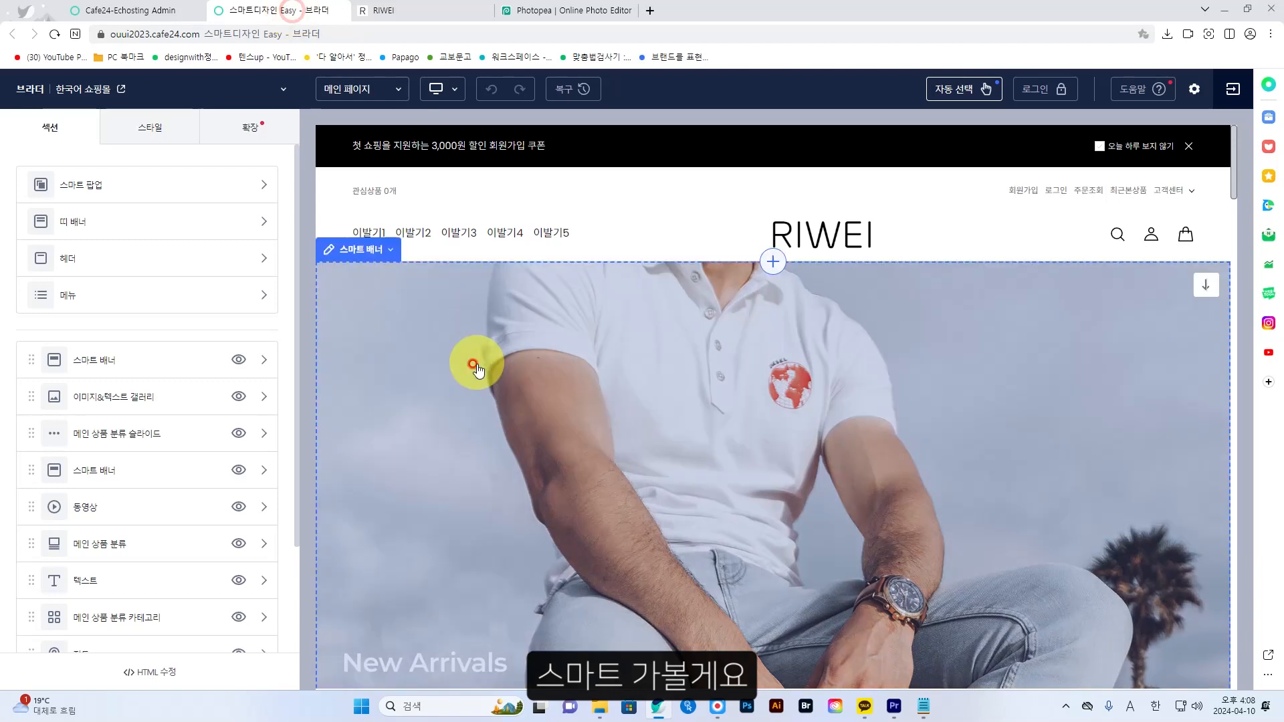
scroll(476, 368, down, 15)
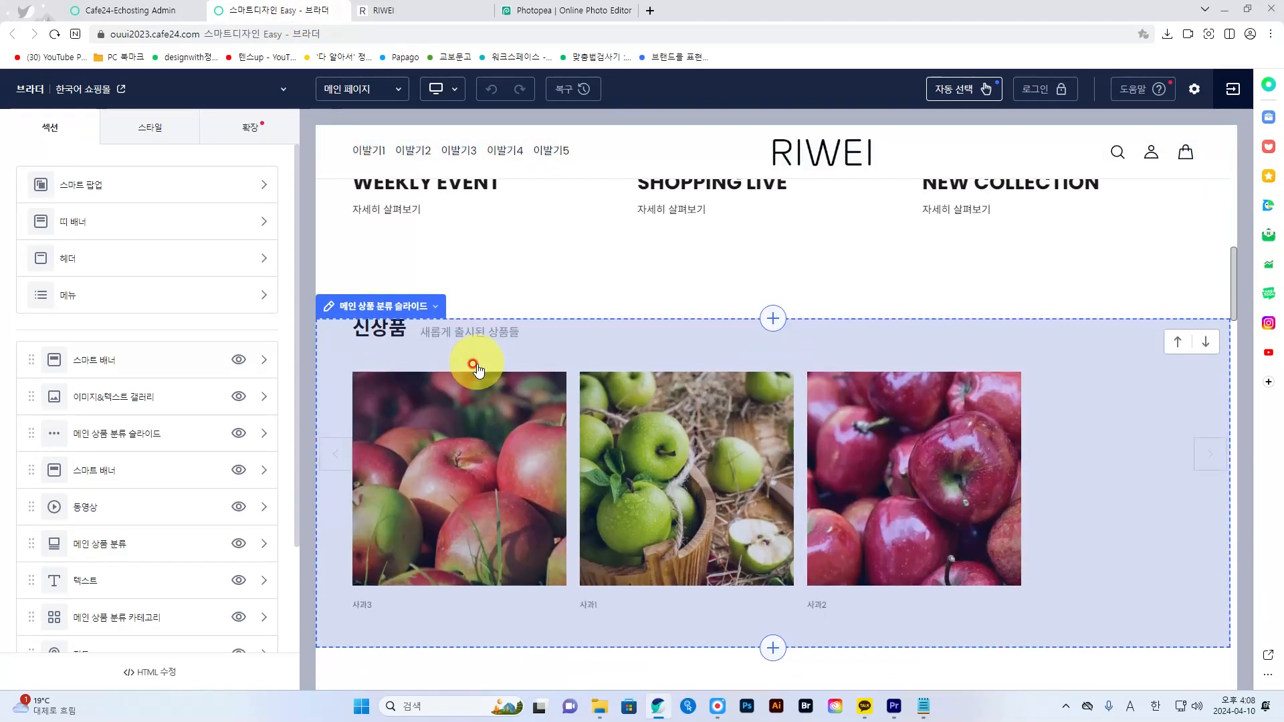
click(391, 313)
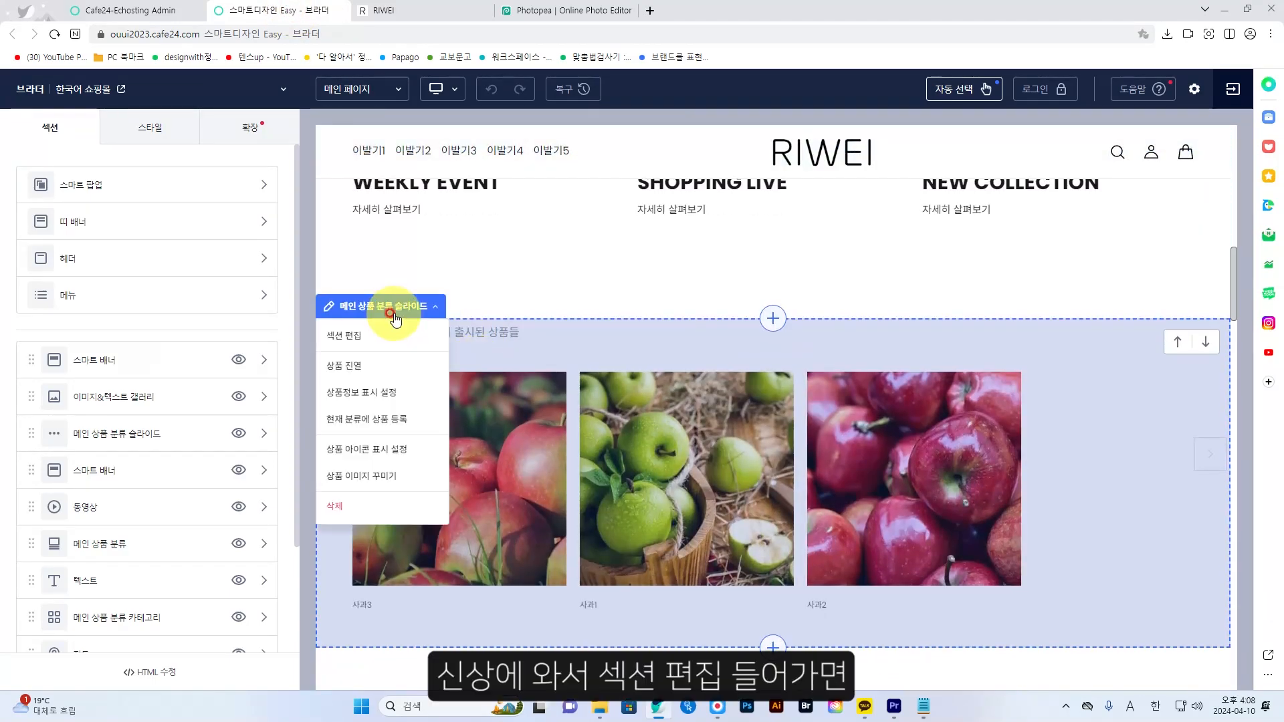
click(349, 337)
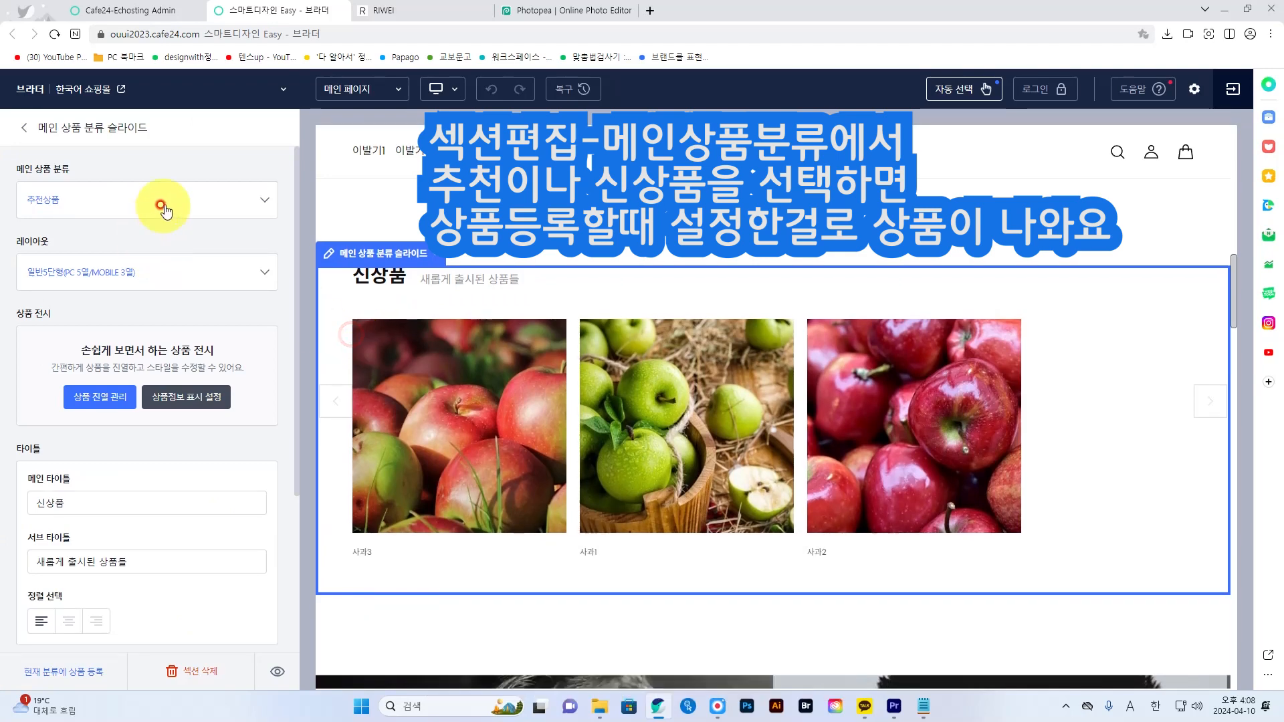
Check the main-page display setting of the product 상품1 in the Cafe24 admin.
click(153, 14)
click(549, 375)
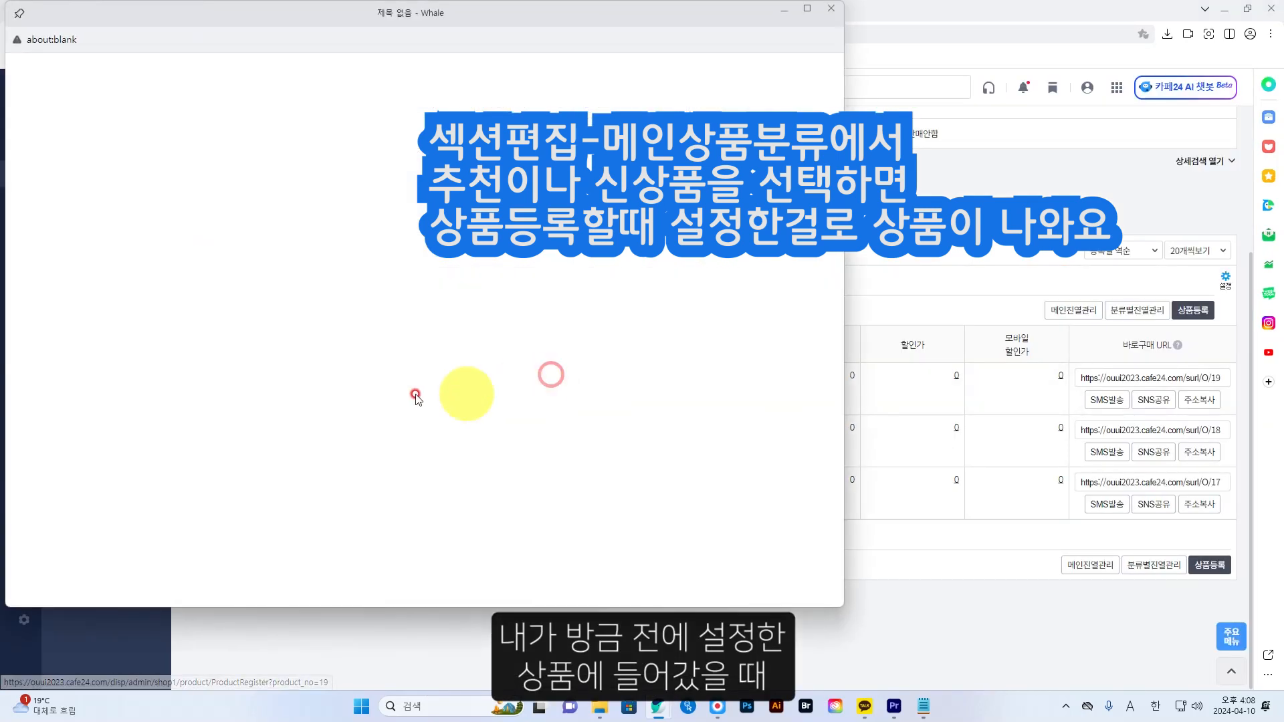
scroll(410, 393, down, 6)
scroll(354, 296, up, 1)
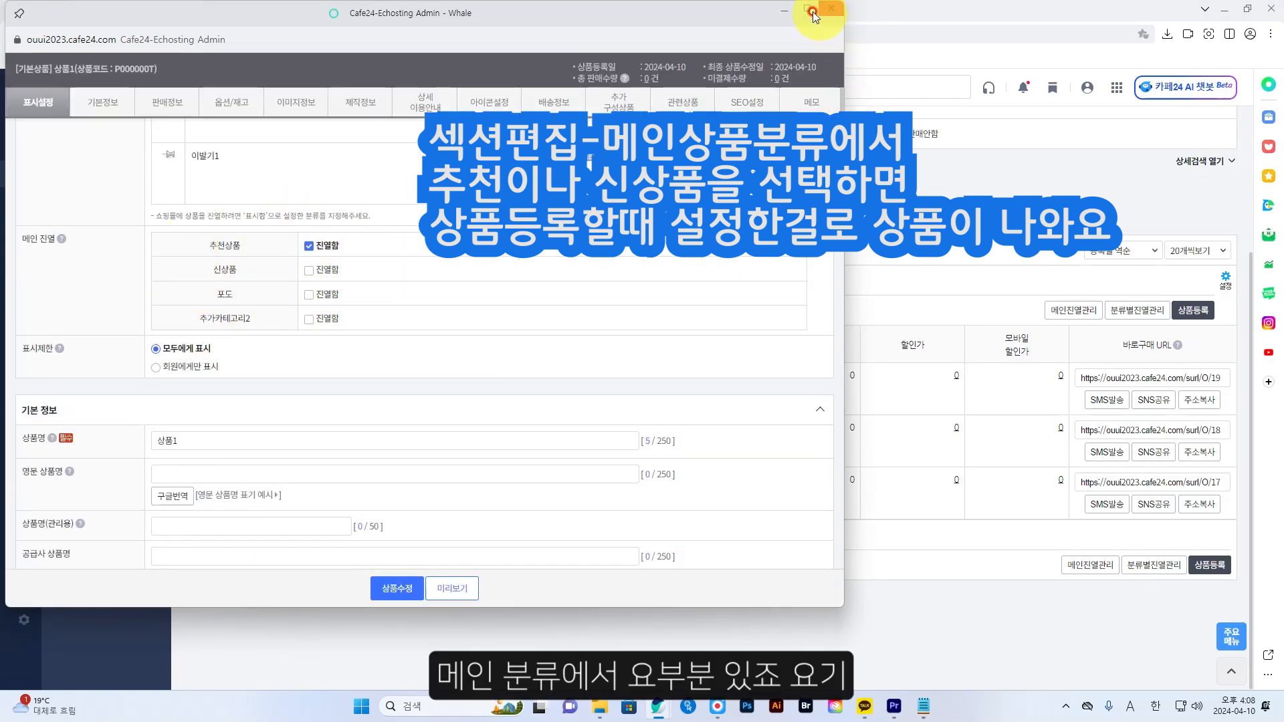
click(788, 9)
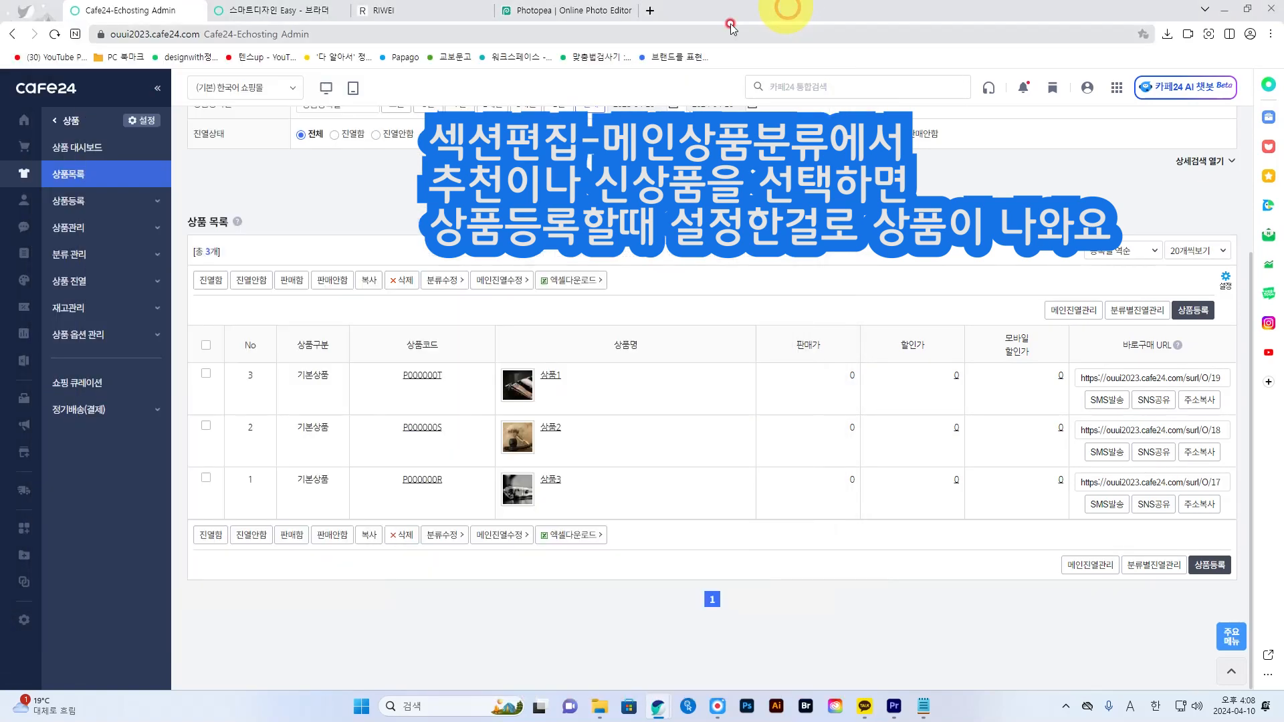
Back in the Smart Design Easy editor, set the slide section's main product category to 신상품 and apply it.
click(294, 10)
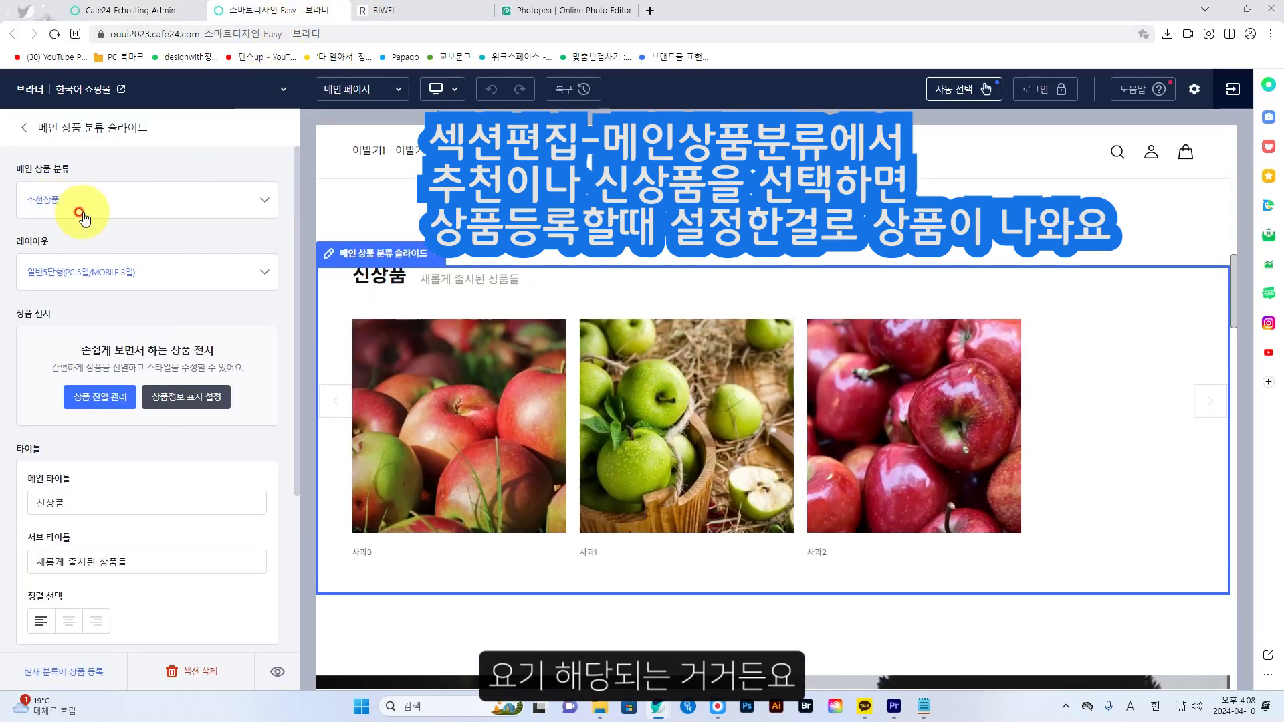
click(146, 200)
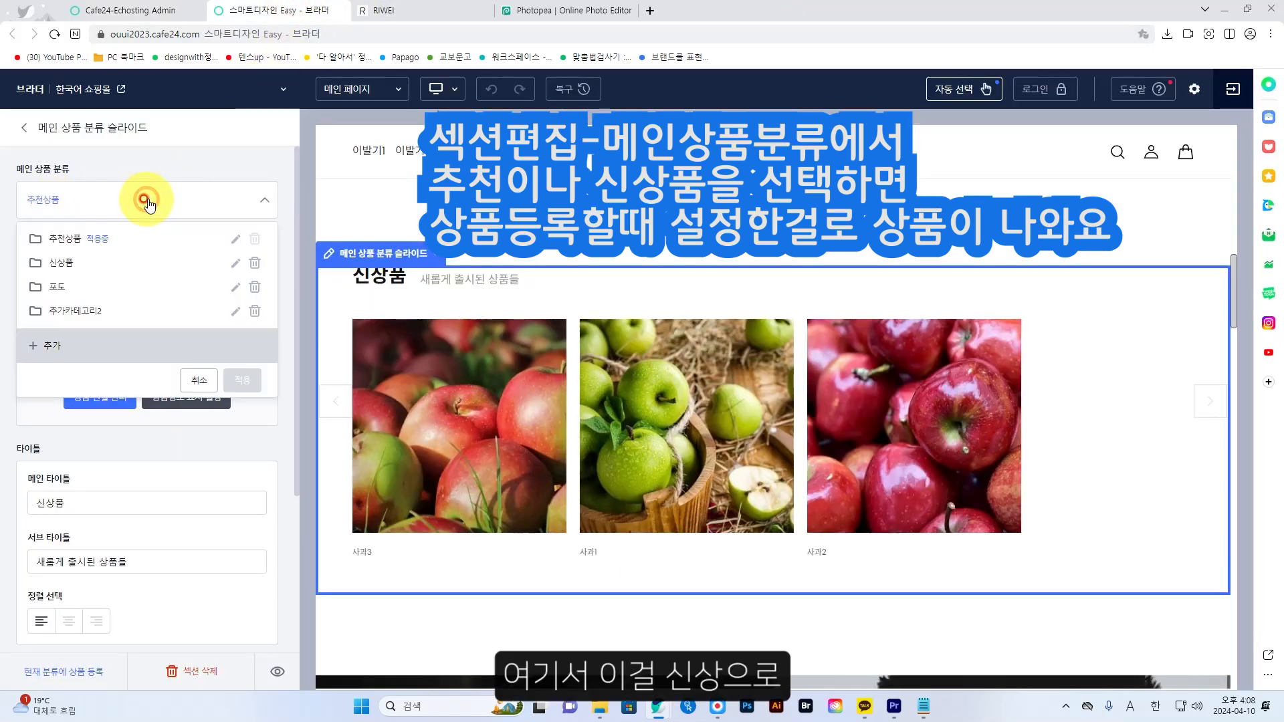
click(67, 263)
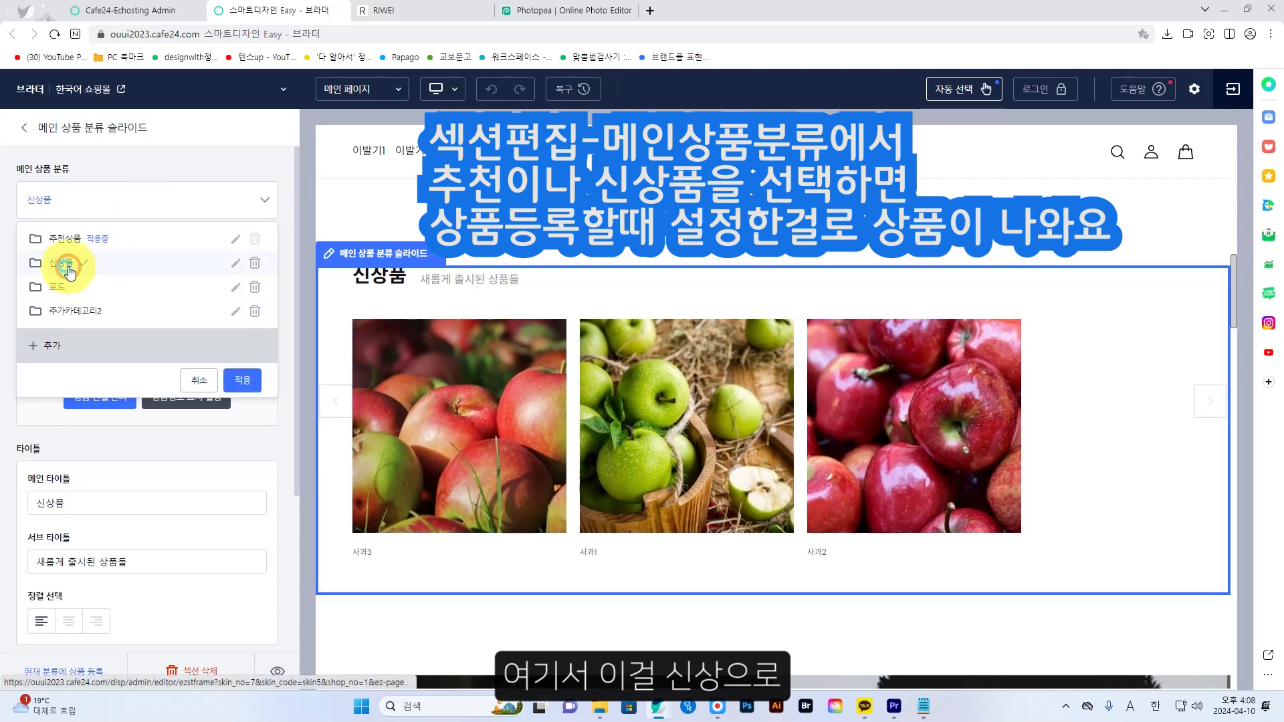
click(236, 381)
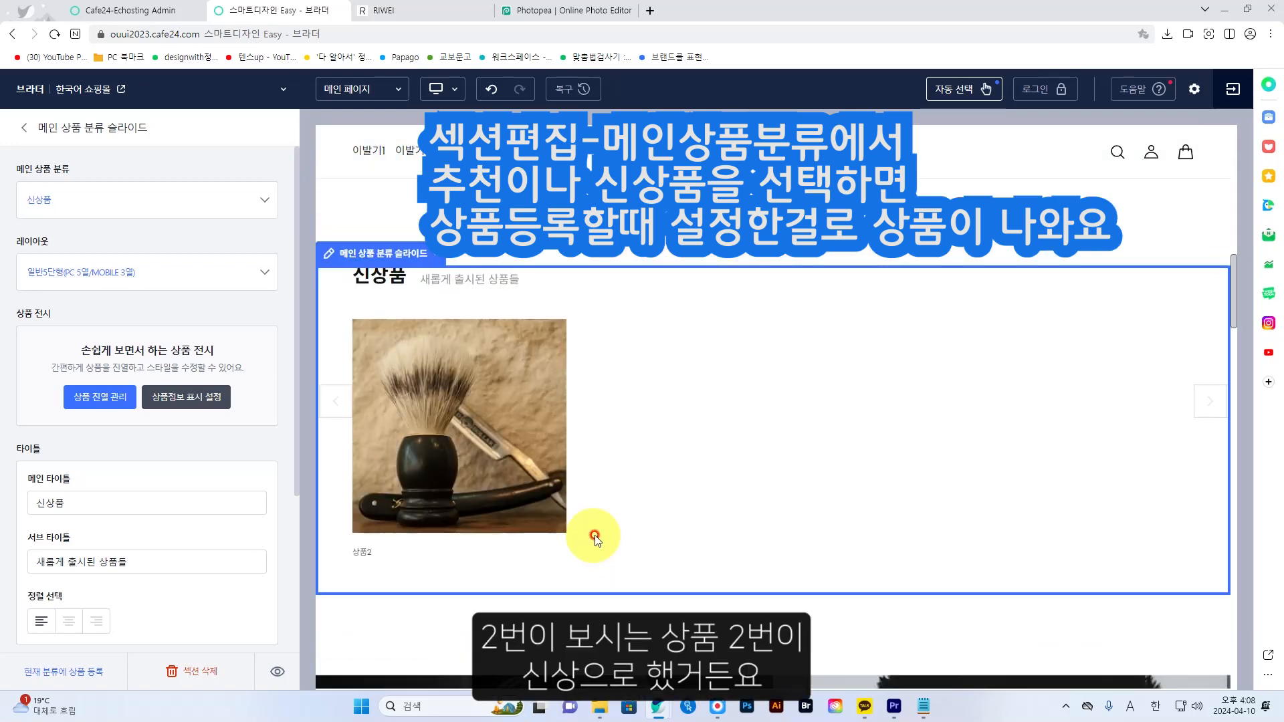
Add 상품1 to the products displayed in the 신상품 category and apply the selection.
mouse_move(411, 537)
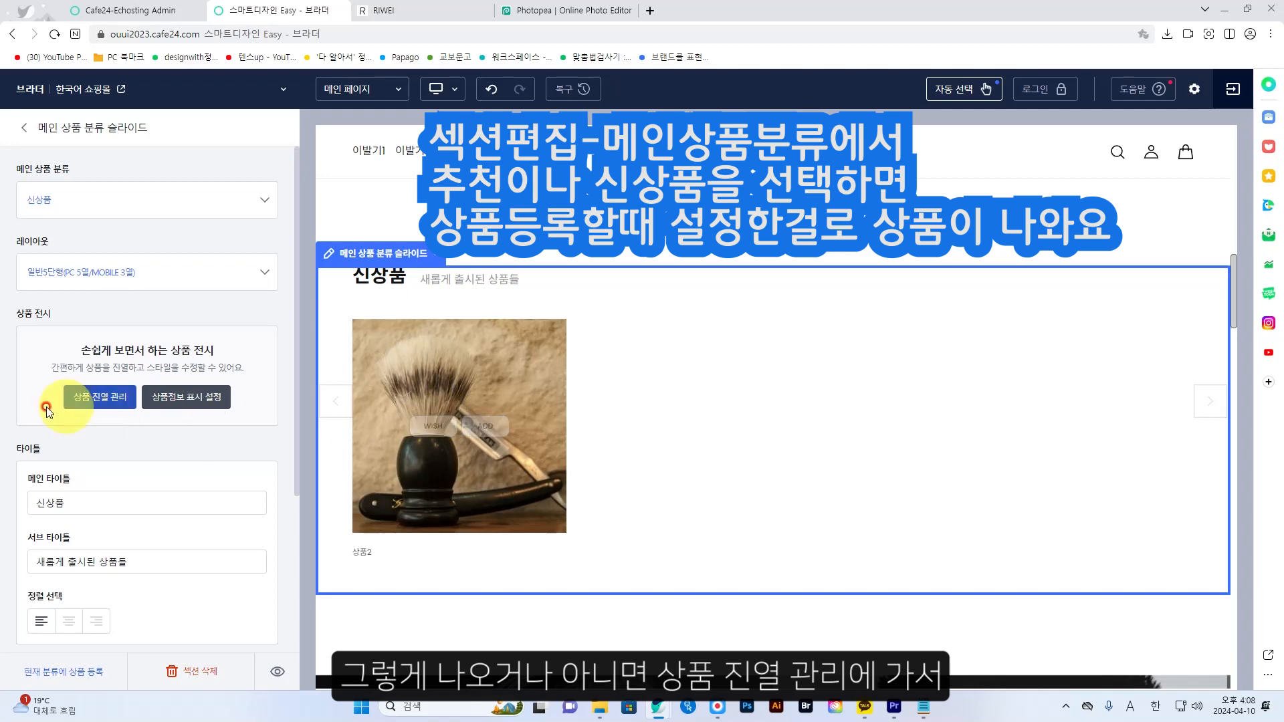
click(107, 401)
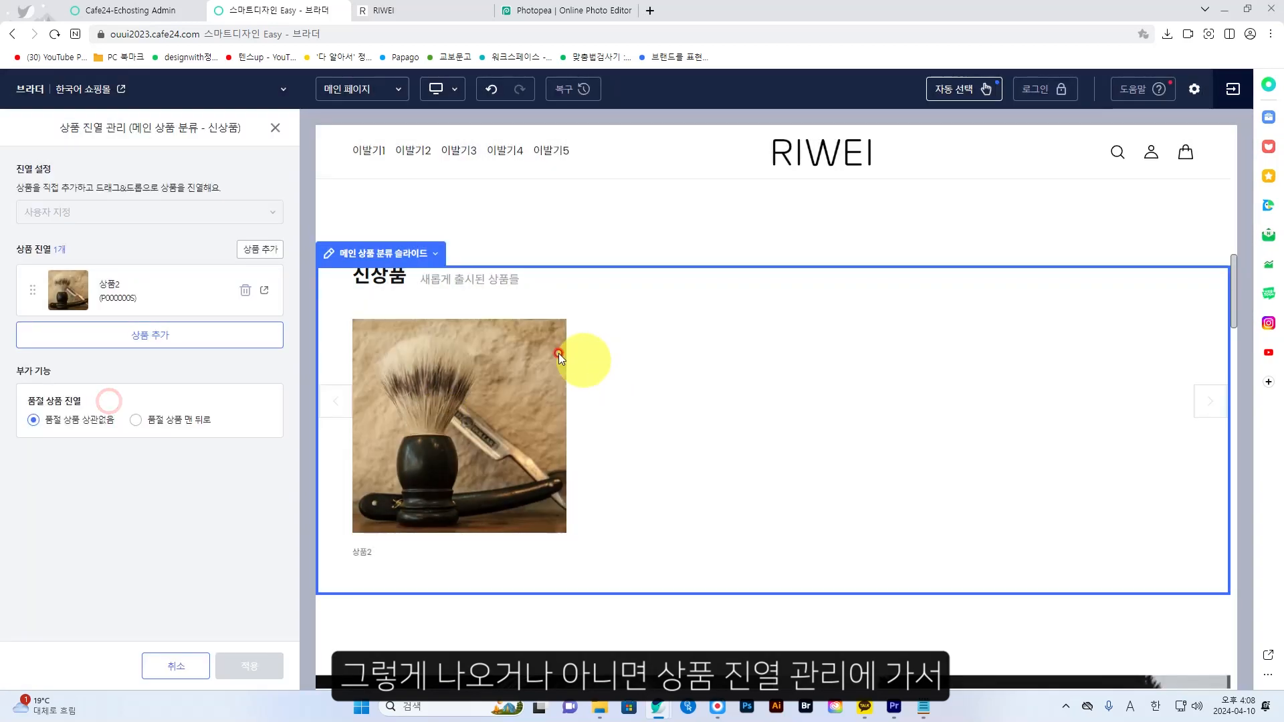
click(258, 249)
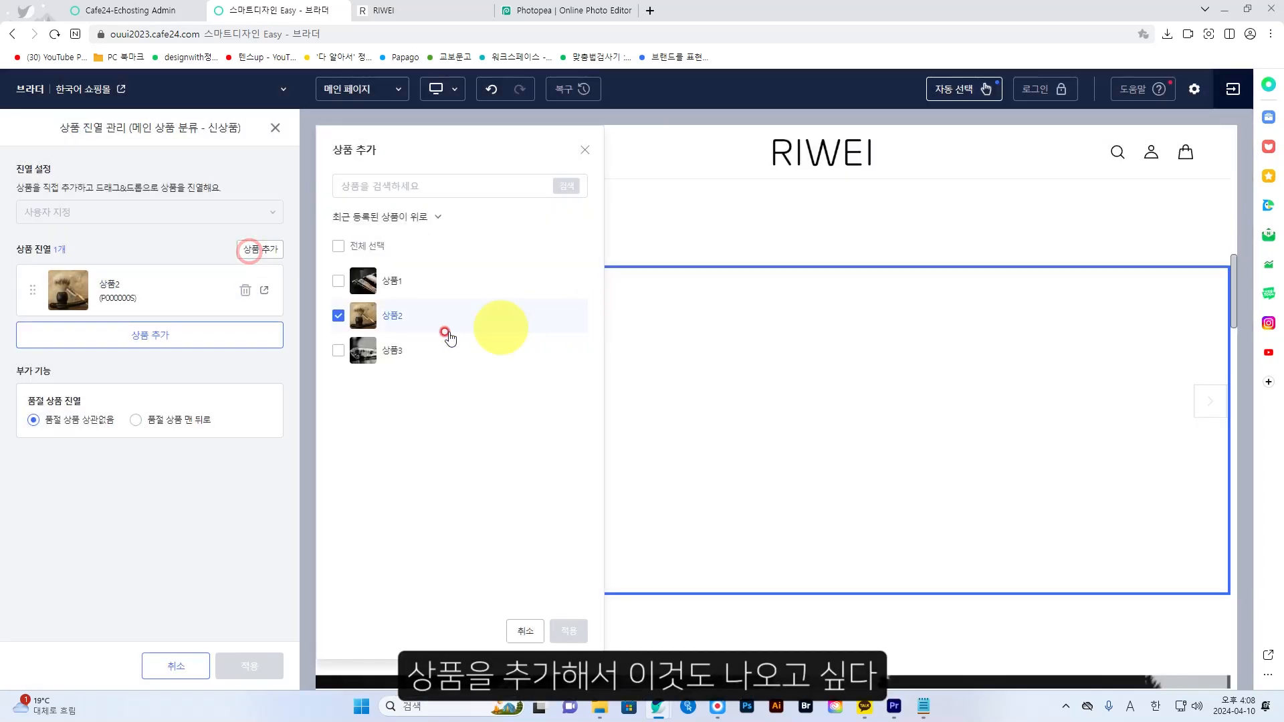
click(568, 629)
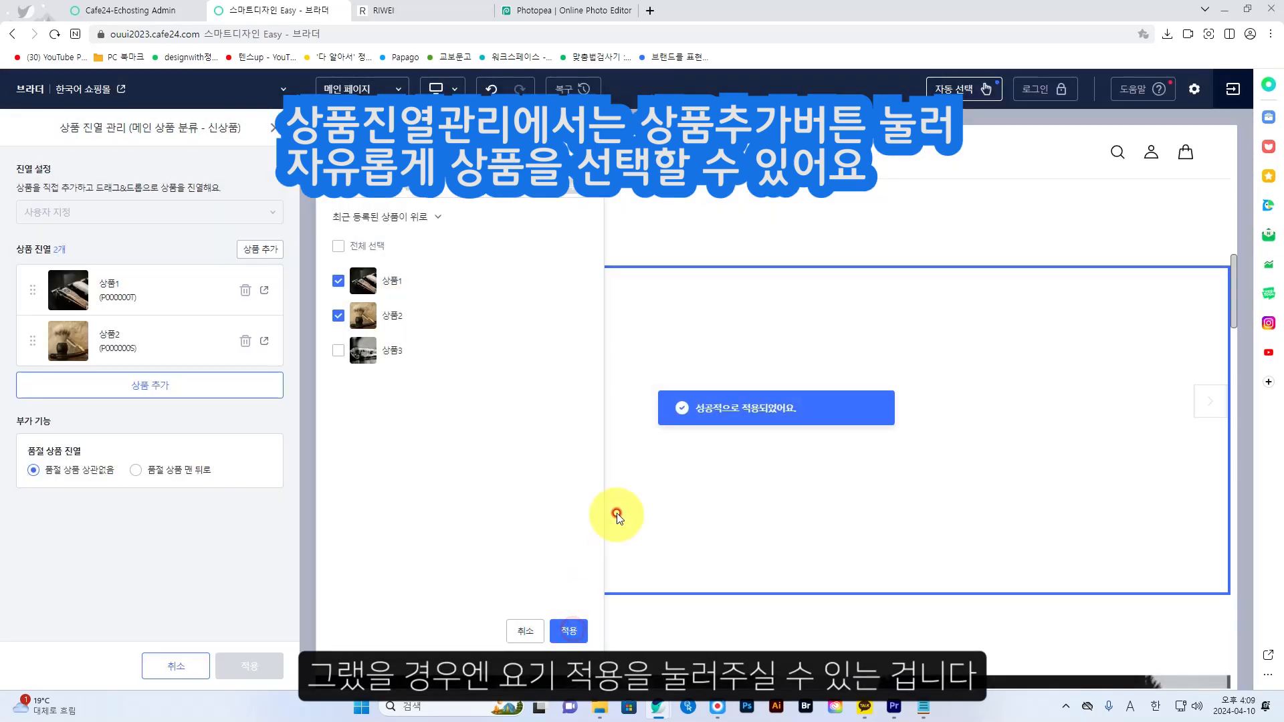
Set the main product category of the 베스트 셀러 section to 신상품 and apply it.
scroll(826, 436, down, 5)
scroll(826, 436, down, 5)
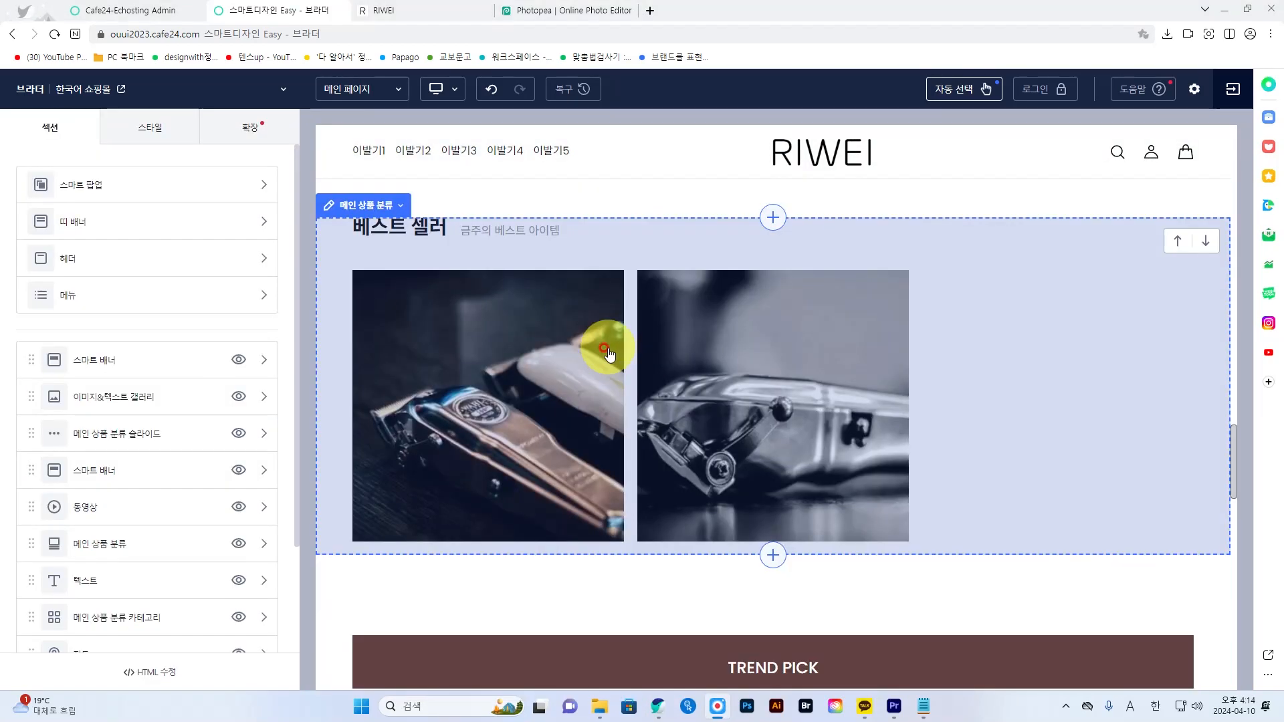
scroll(627, 358, down, 1)
scroll(608, 354, up, 6)
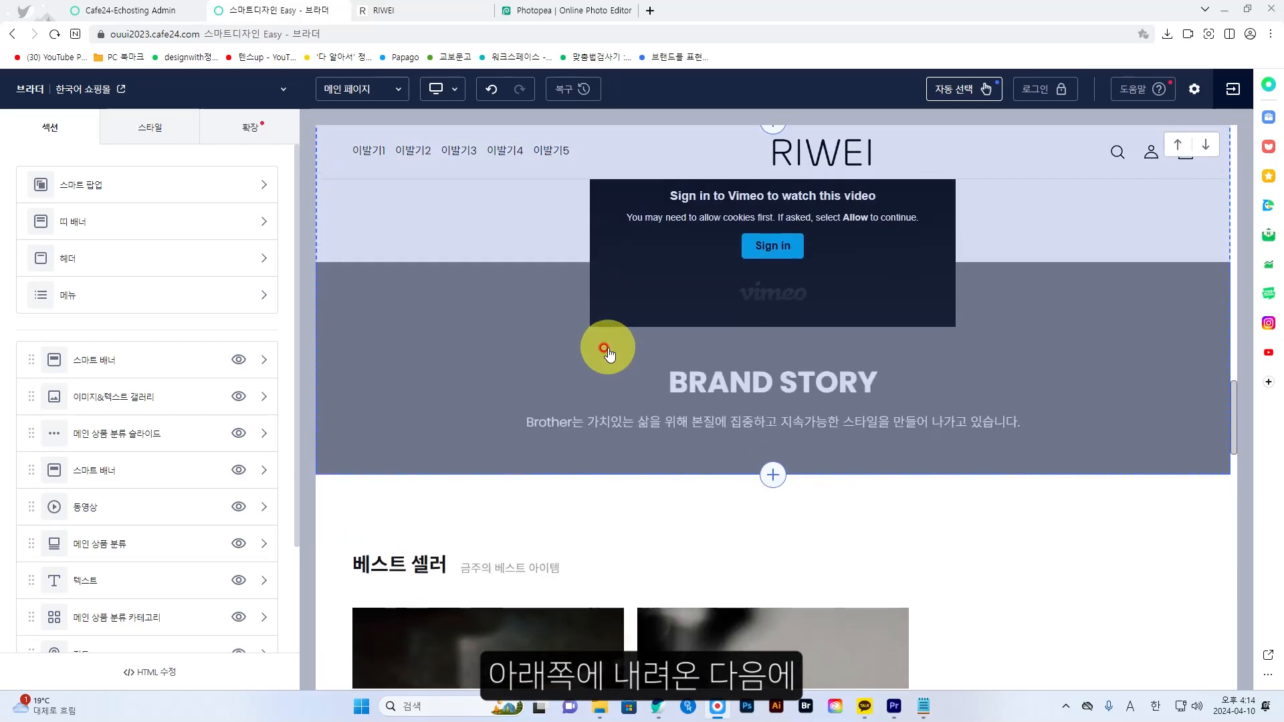
scroll(607, 353, down, 4)
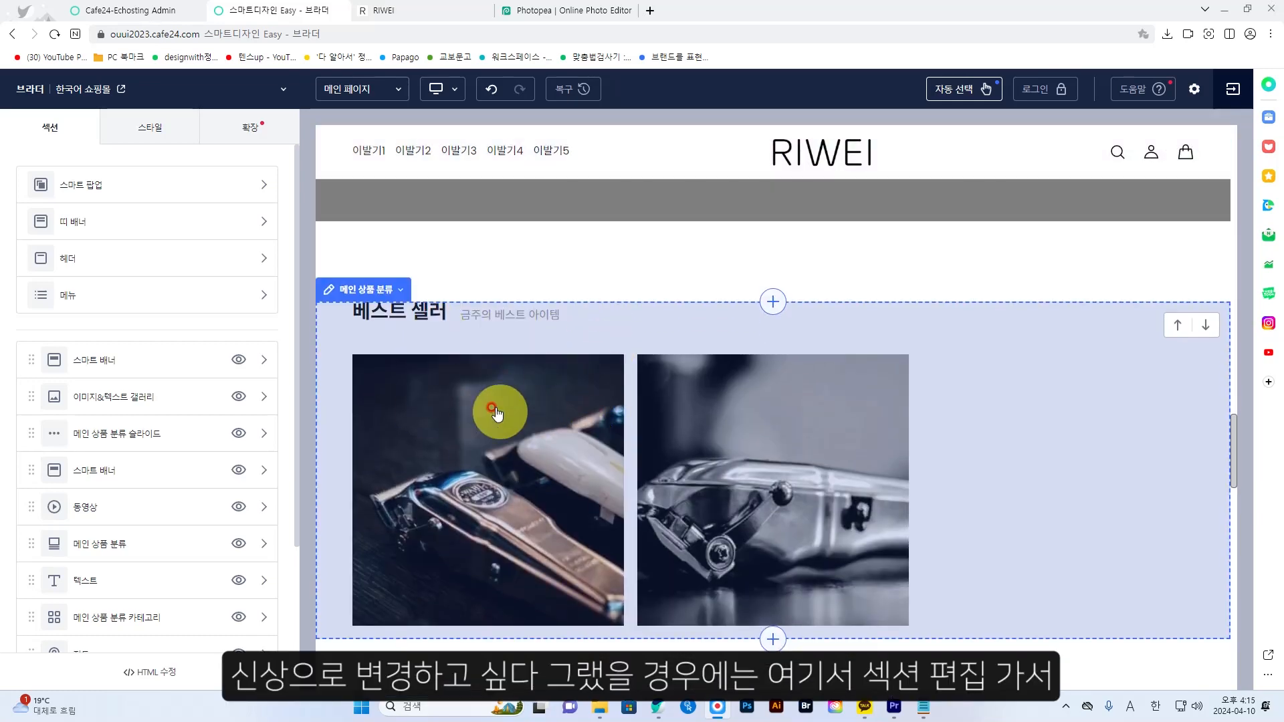
click(374, 291)
click(351, 319)
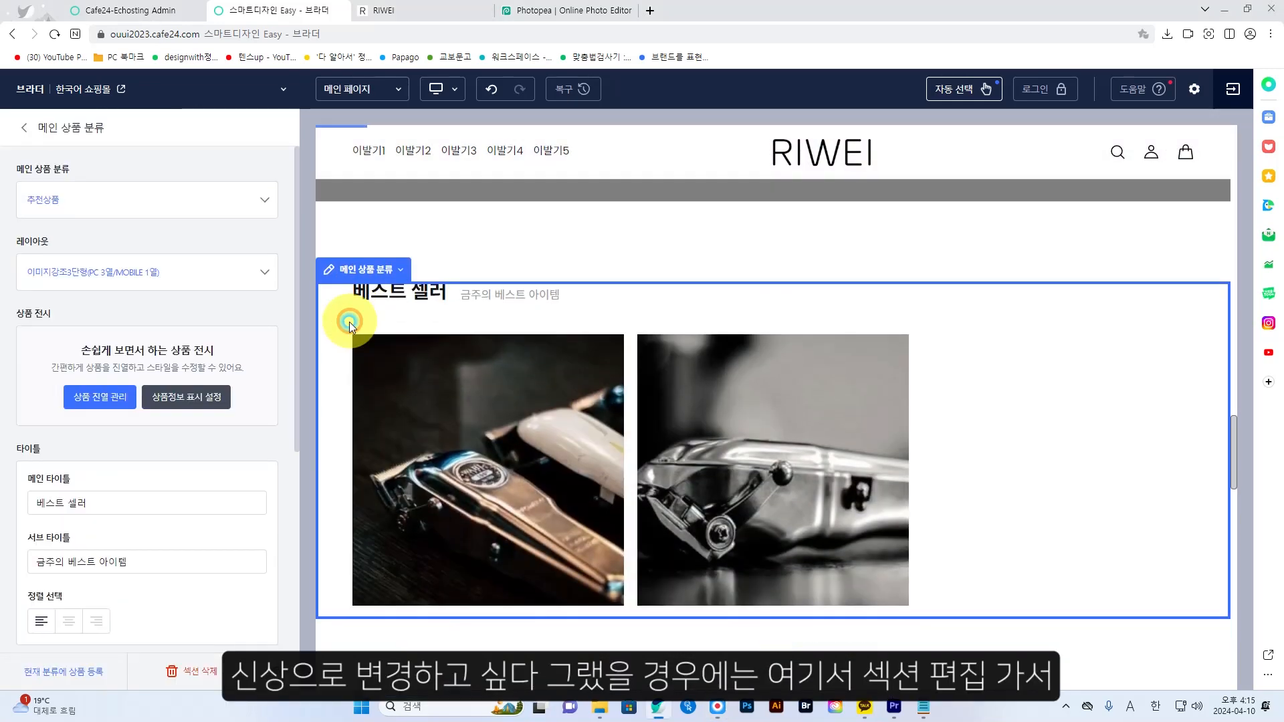
click(83, 200)
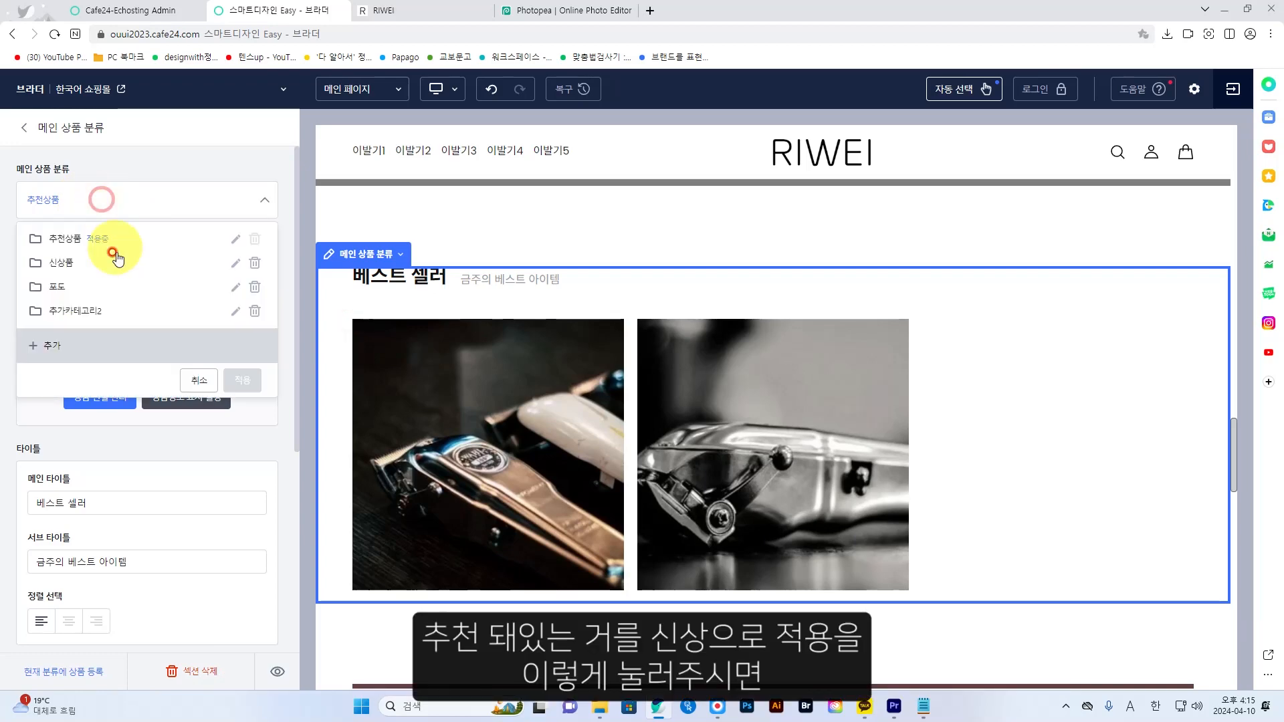
click(70, 266)
click(242, 380)
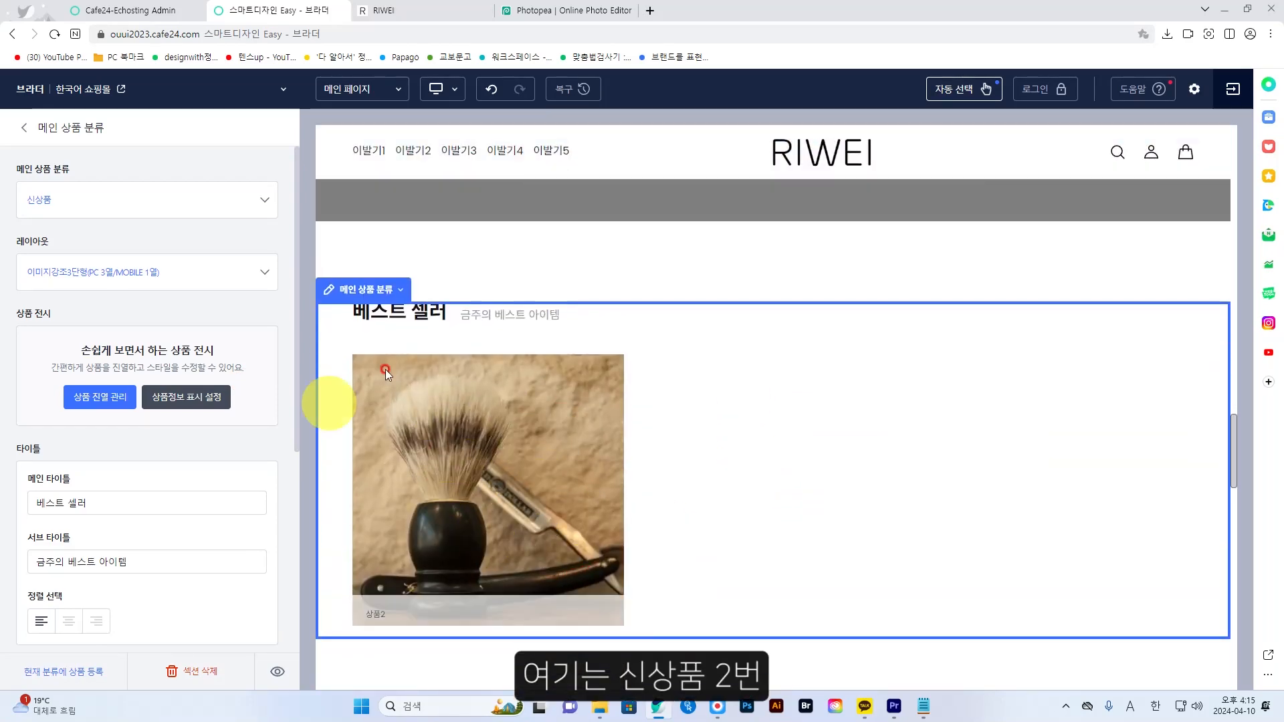
Open the section settings of the 시즌오프 세일 product category section below the TREND PICK banner.
scroll(691, 524, down, 4)
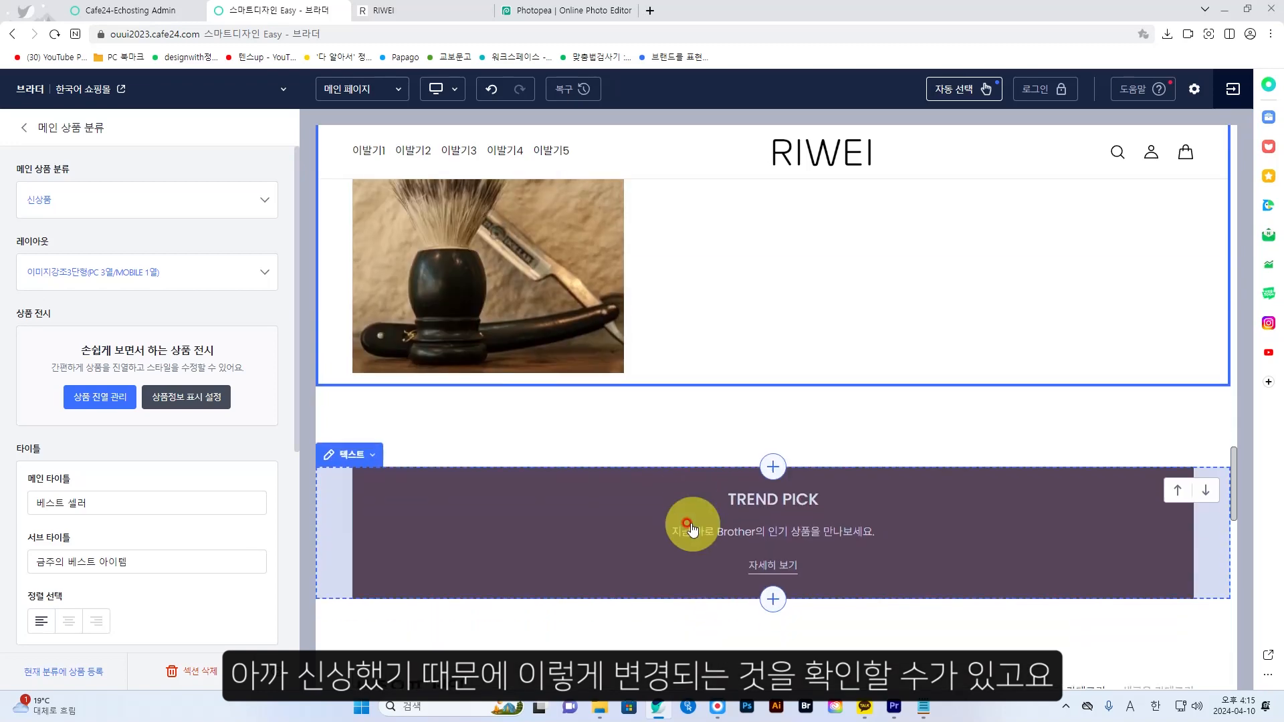
scroll(691, 524, up, 4)
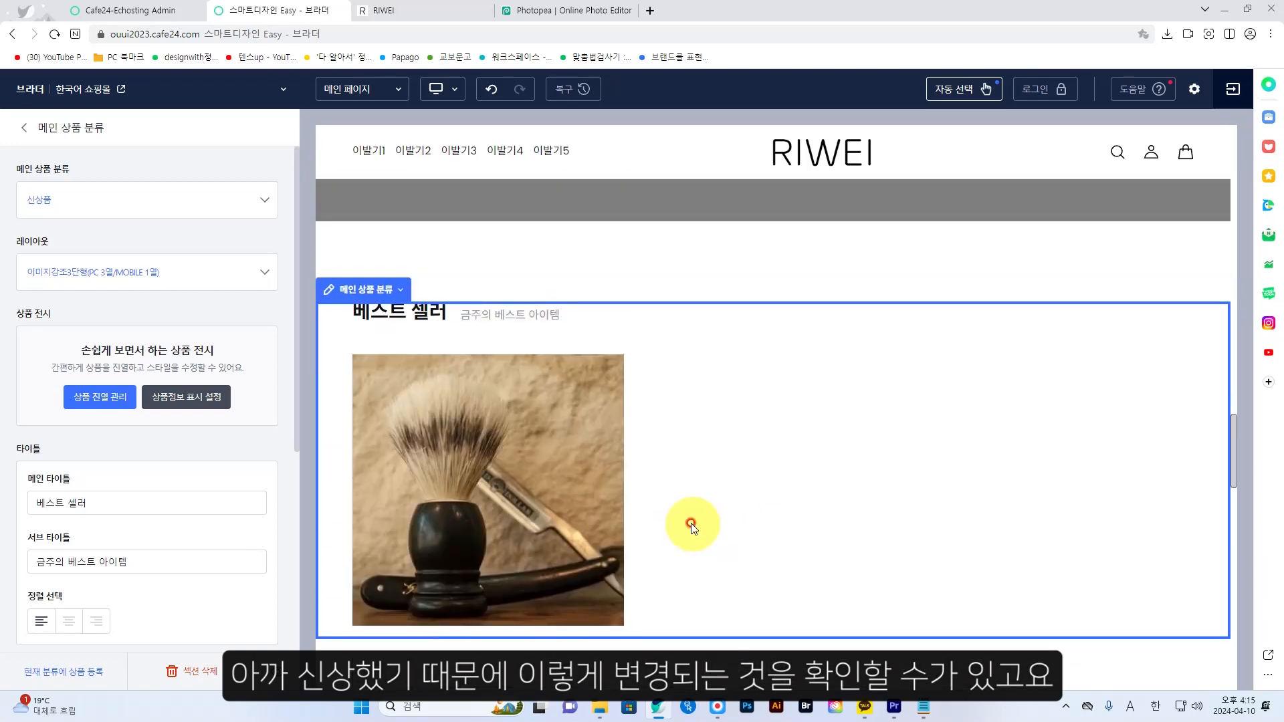
scroll(700, 381, down, 7)
click(699, 381)
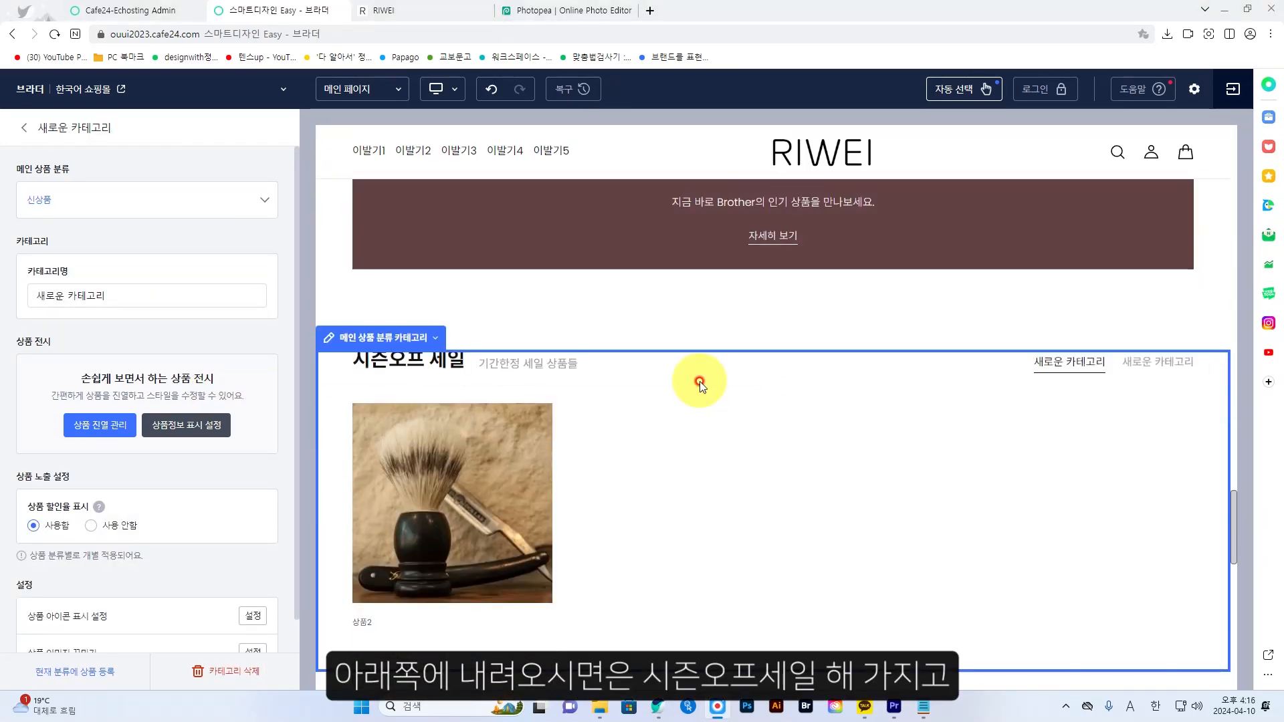
scroll(700, 381, up, 5)
scroll(700, 382, down, 1)
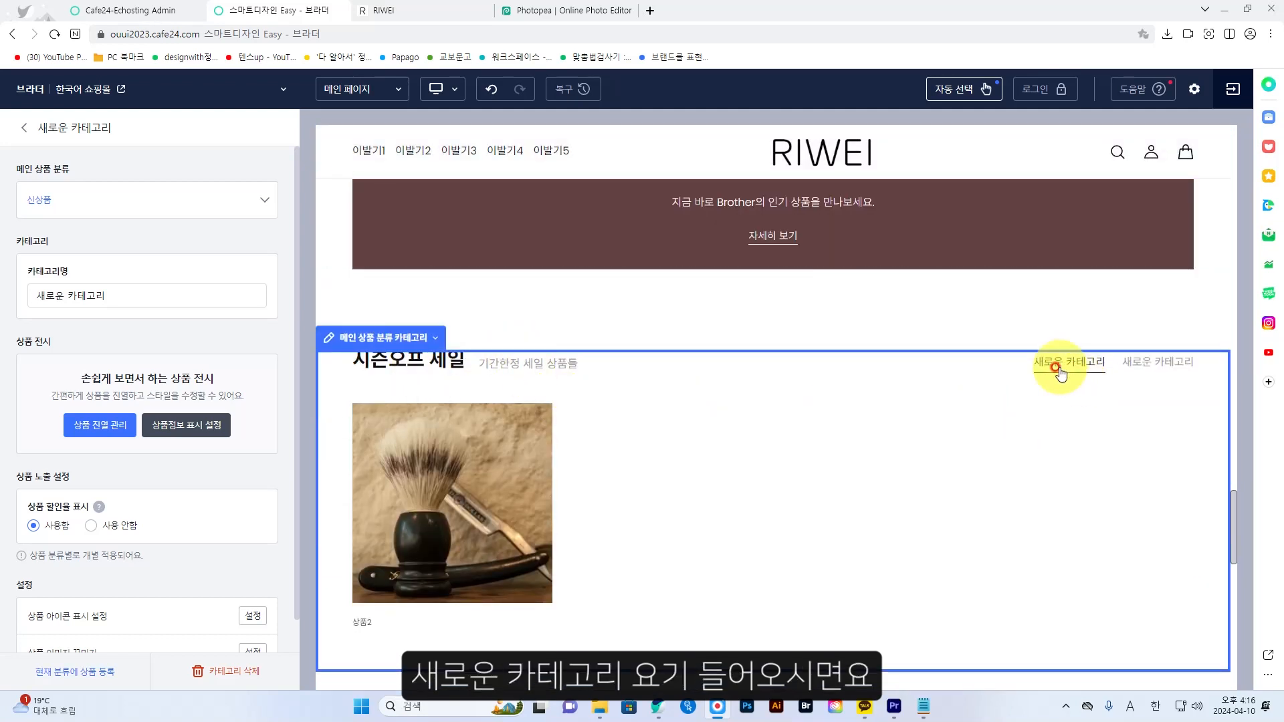
click(403, 340)
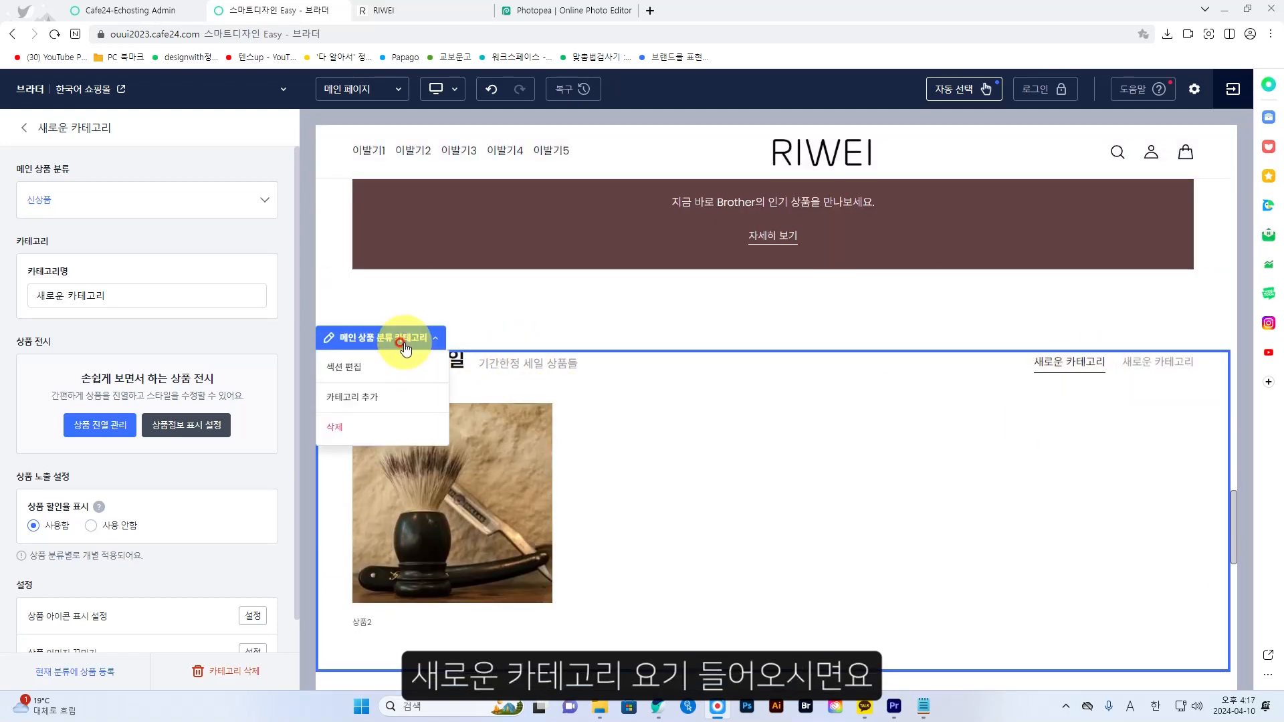
click(349, 372)
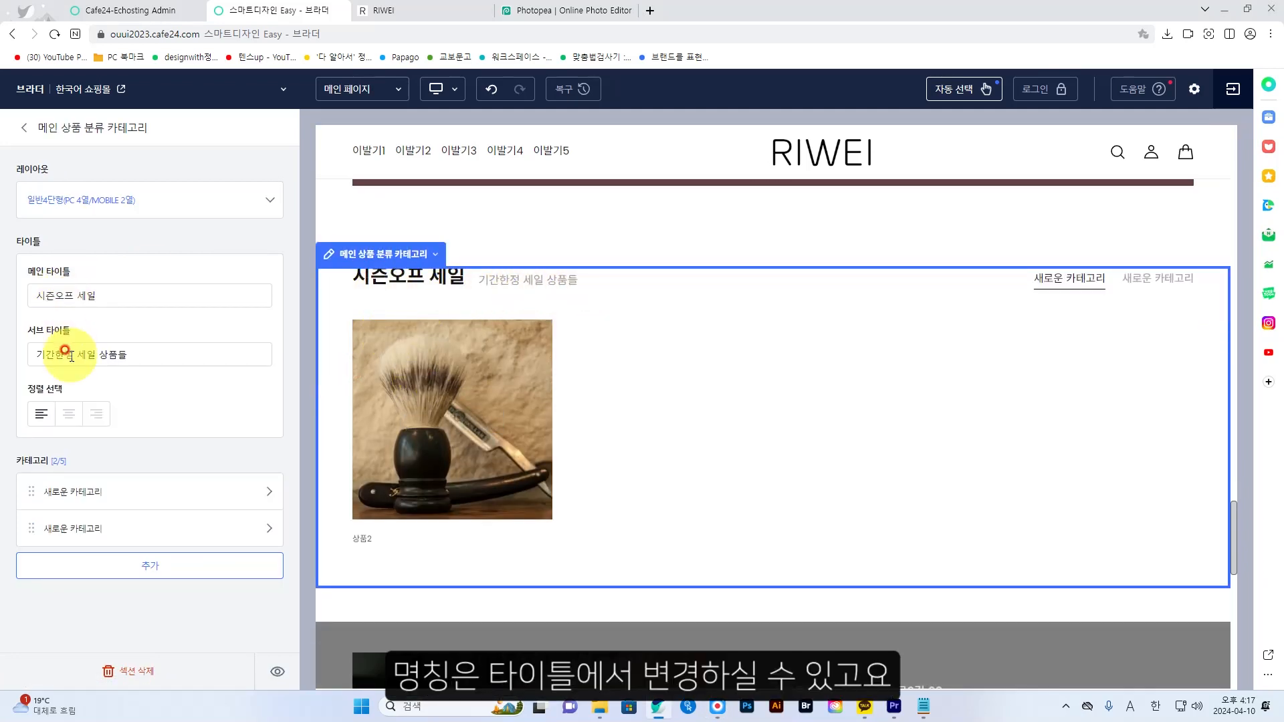
Rename the section's first category as 추천상품, set its main product category to 추천상품 and apply it.
click(86, 501)
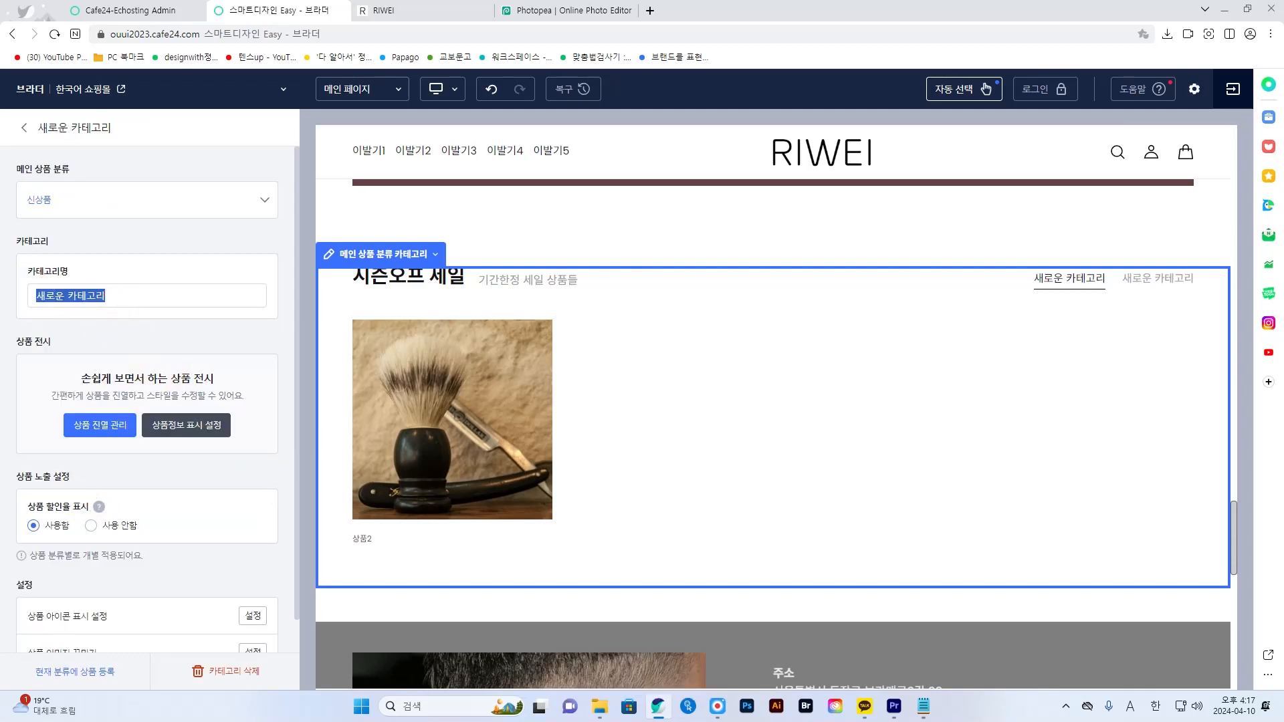
text(추천)
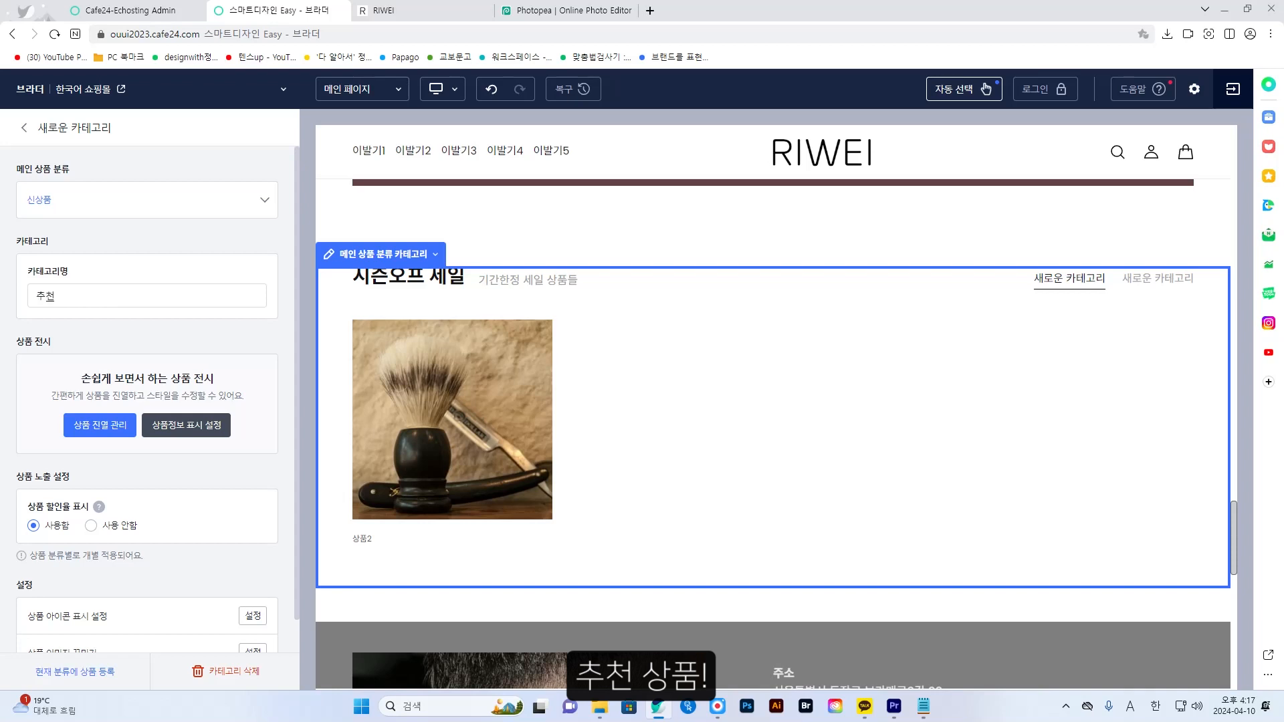
text(상)
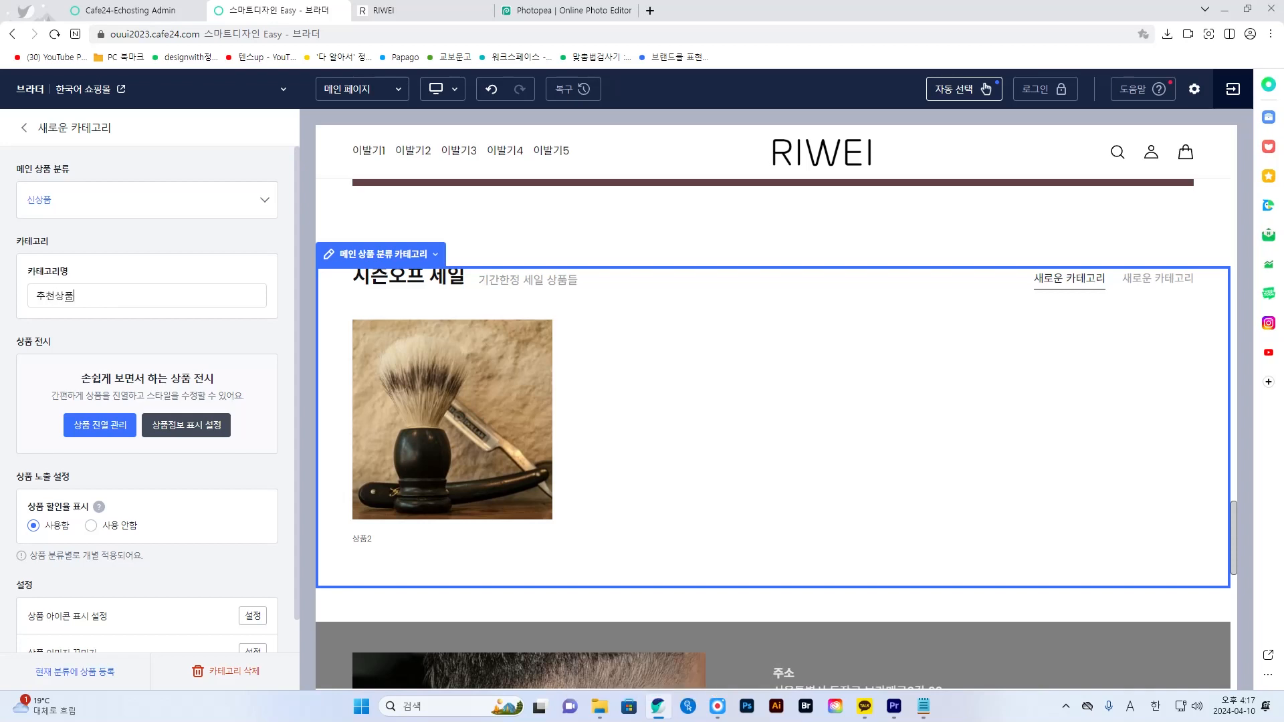
text(품)
click(210, 201)
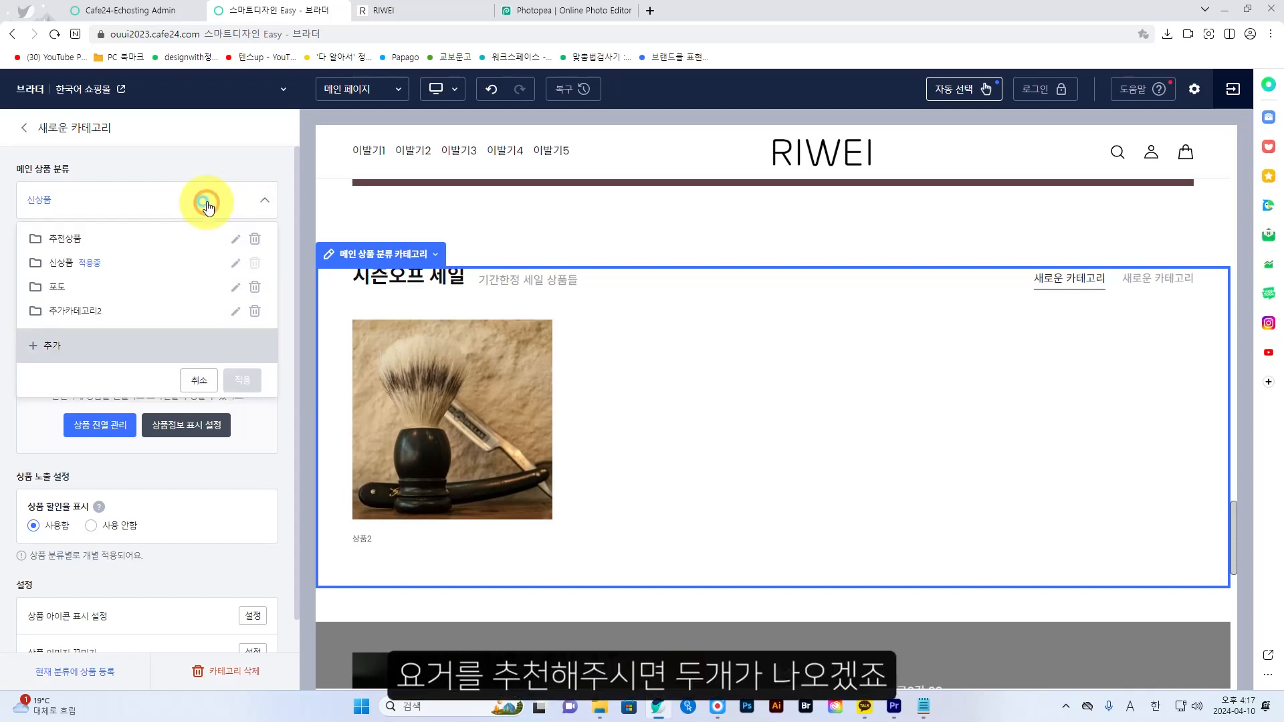
click(103, 246)
click(242, 380)
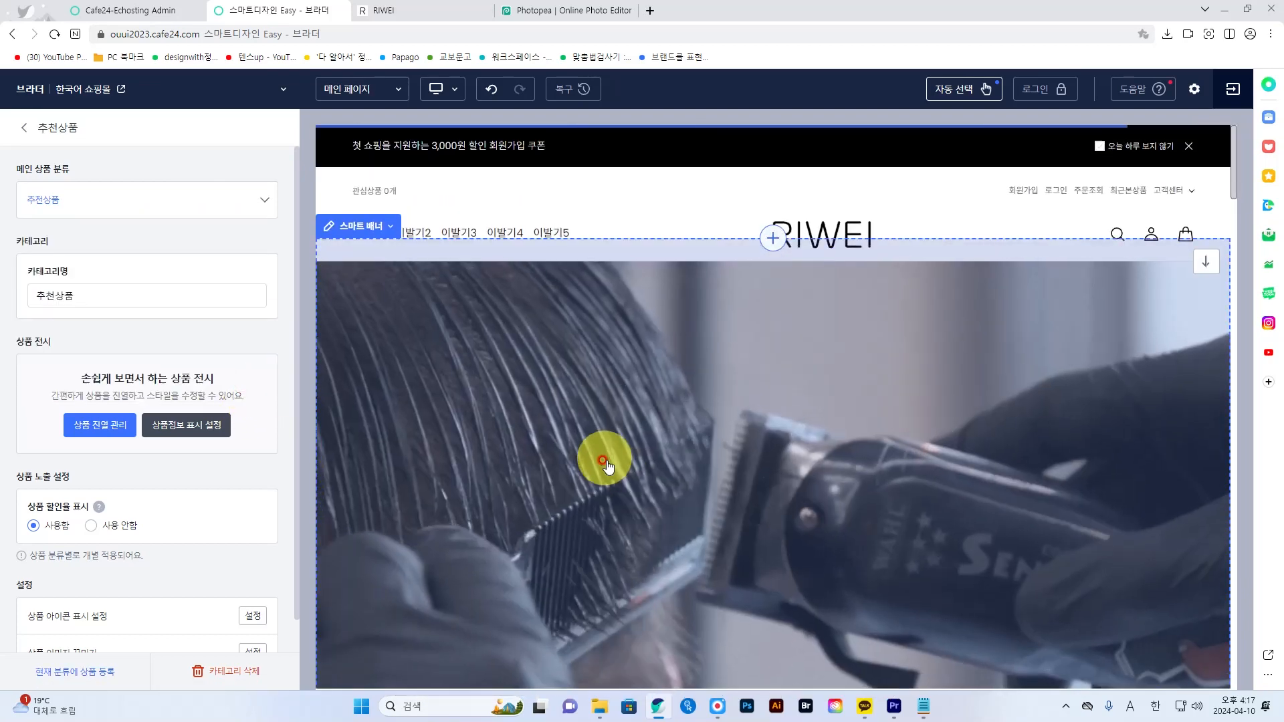
Rename the second category of the 시즌오프 세일 section as 신상품 and preview its products.
scroll(607, 465, down, 15)
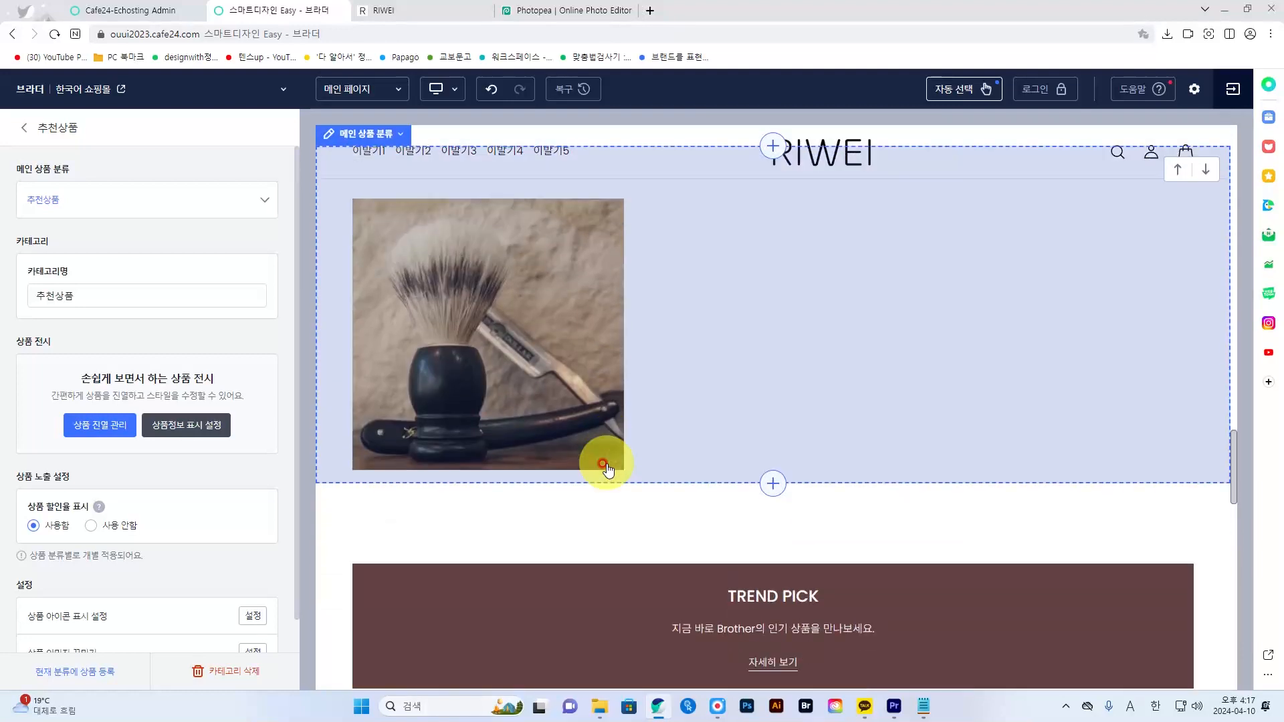
scroll(607, 465, down, 5)
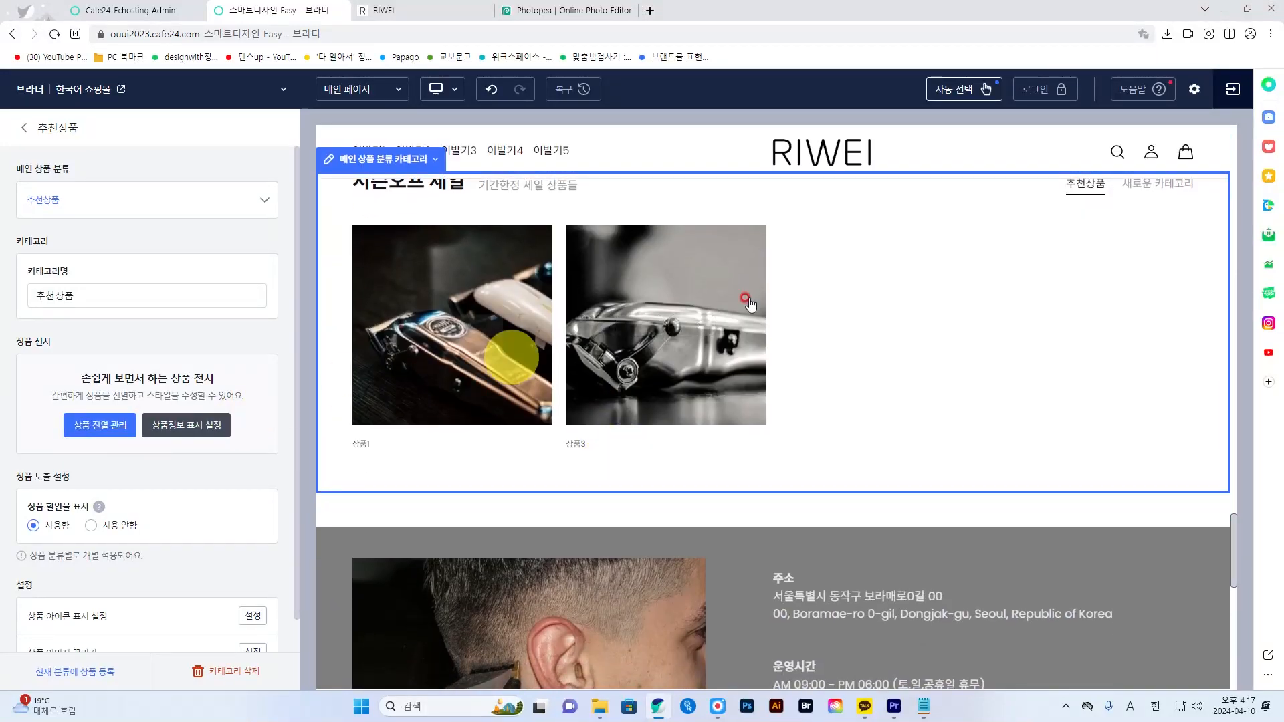
click(25, 131)
click(95, 524)
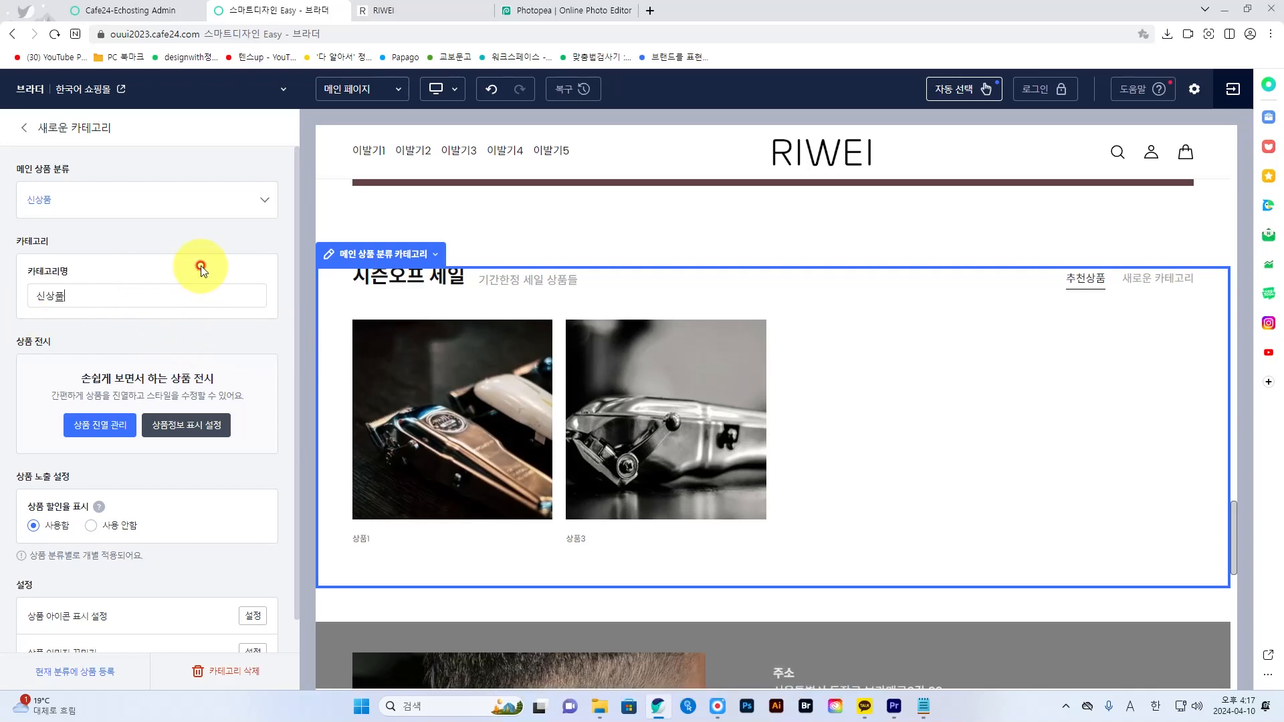
click(119, 203)
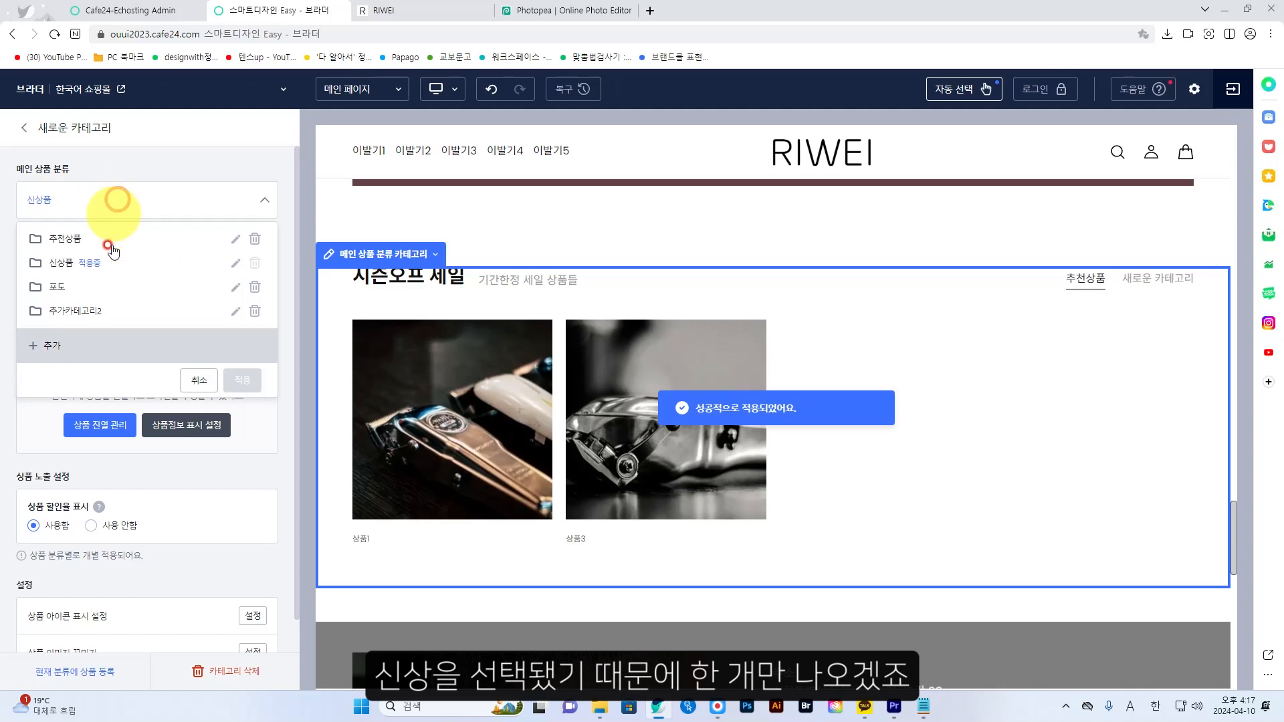
click(141, 184)
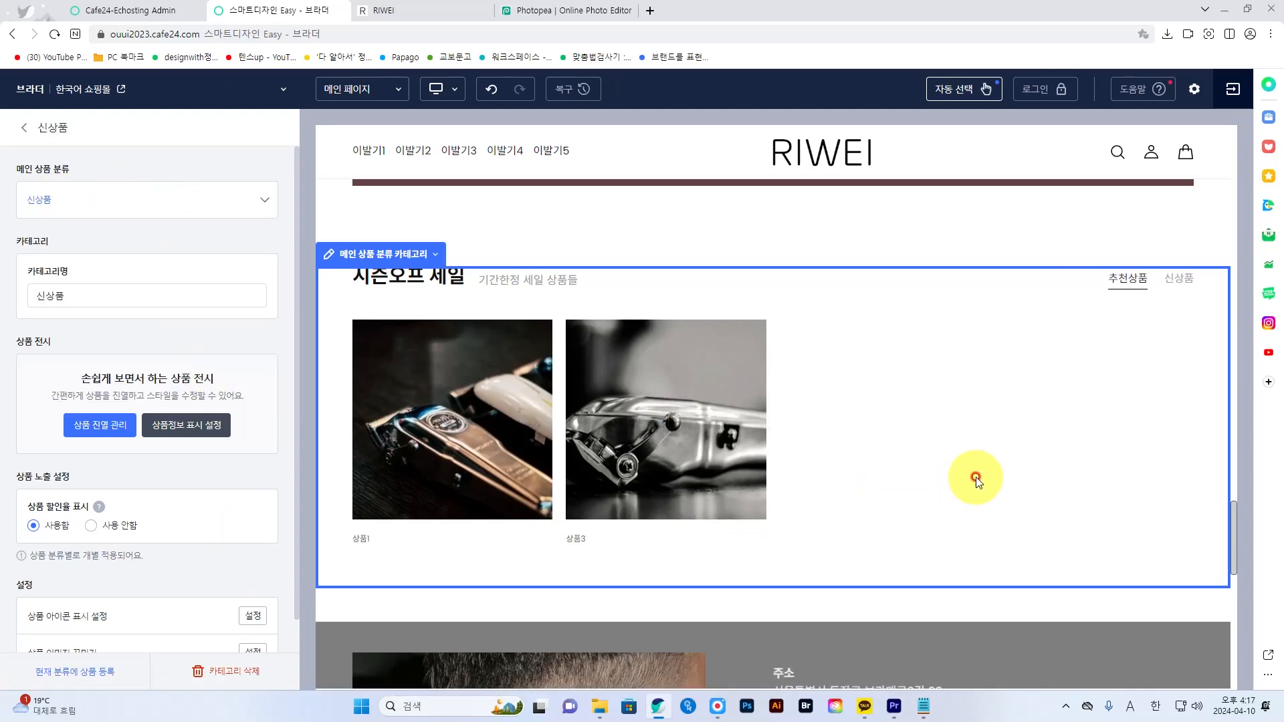
click(1179, 277)
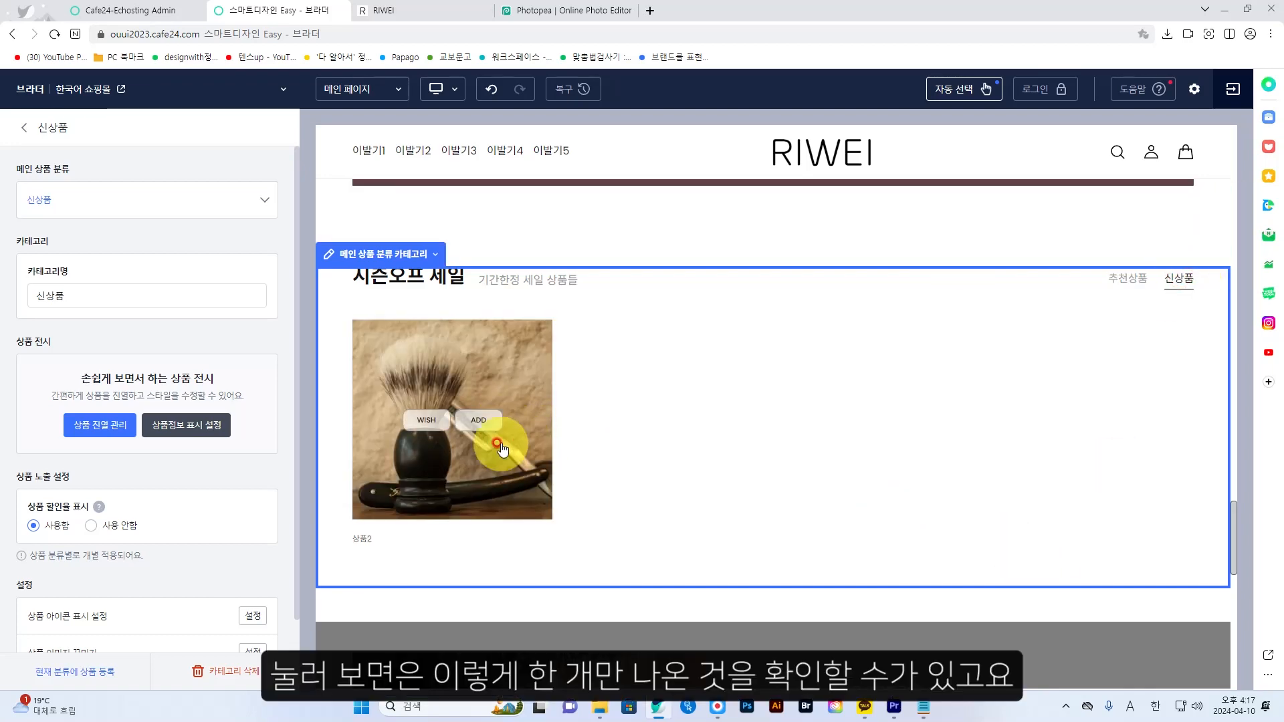
Add 상품3 to the products displayed in the 신상품 category and apply the selection.
click(114, 438)
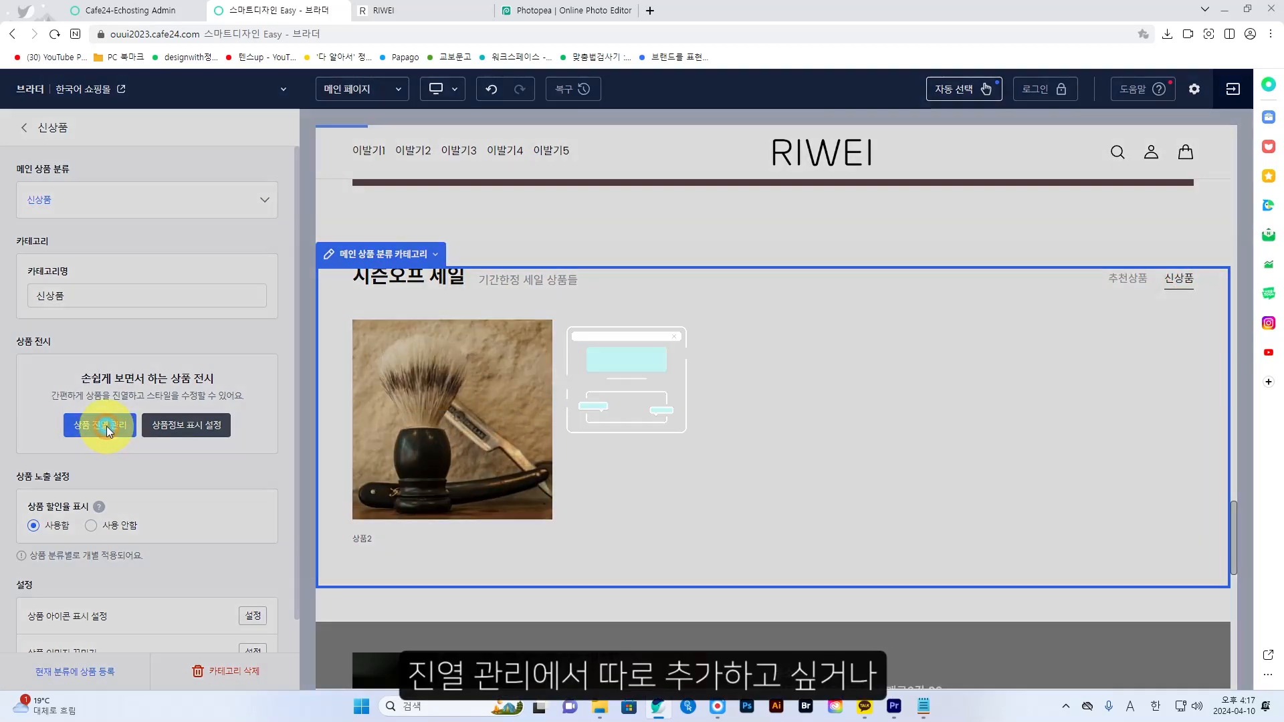
click(257, 258)
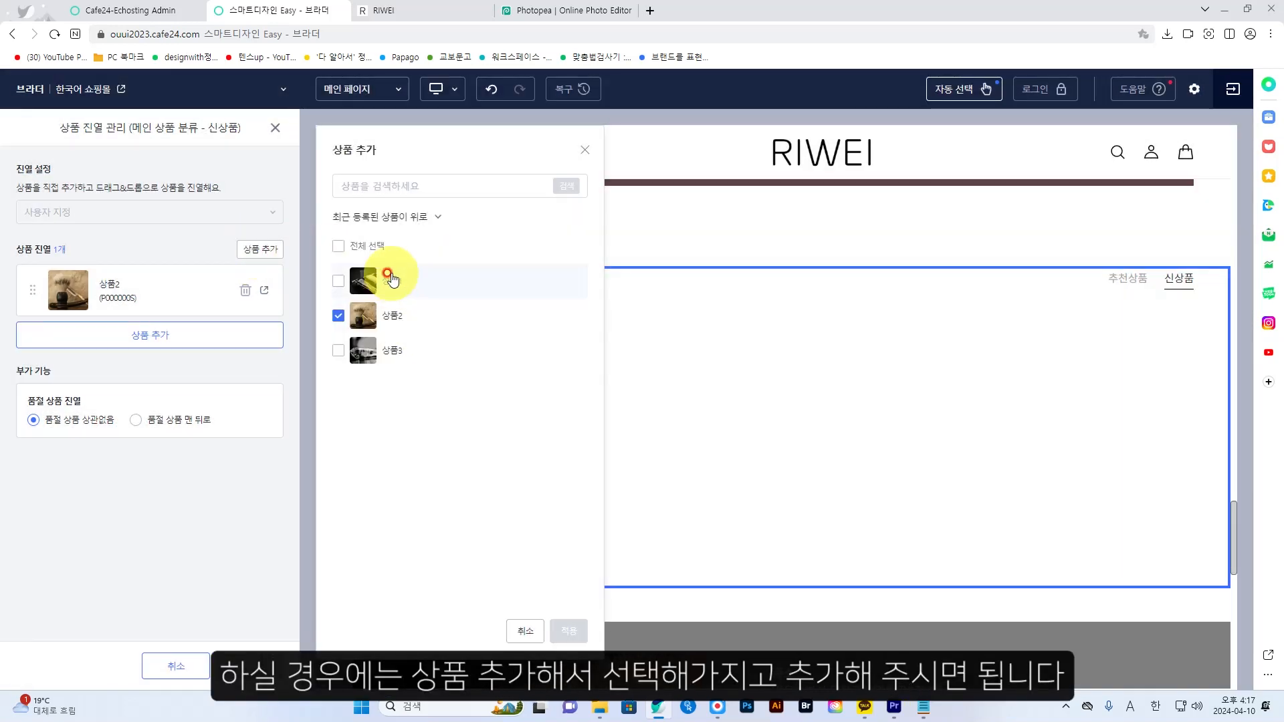
click(338, 349)
click(565, 632)
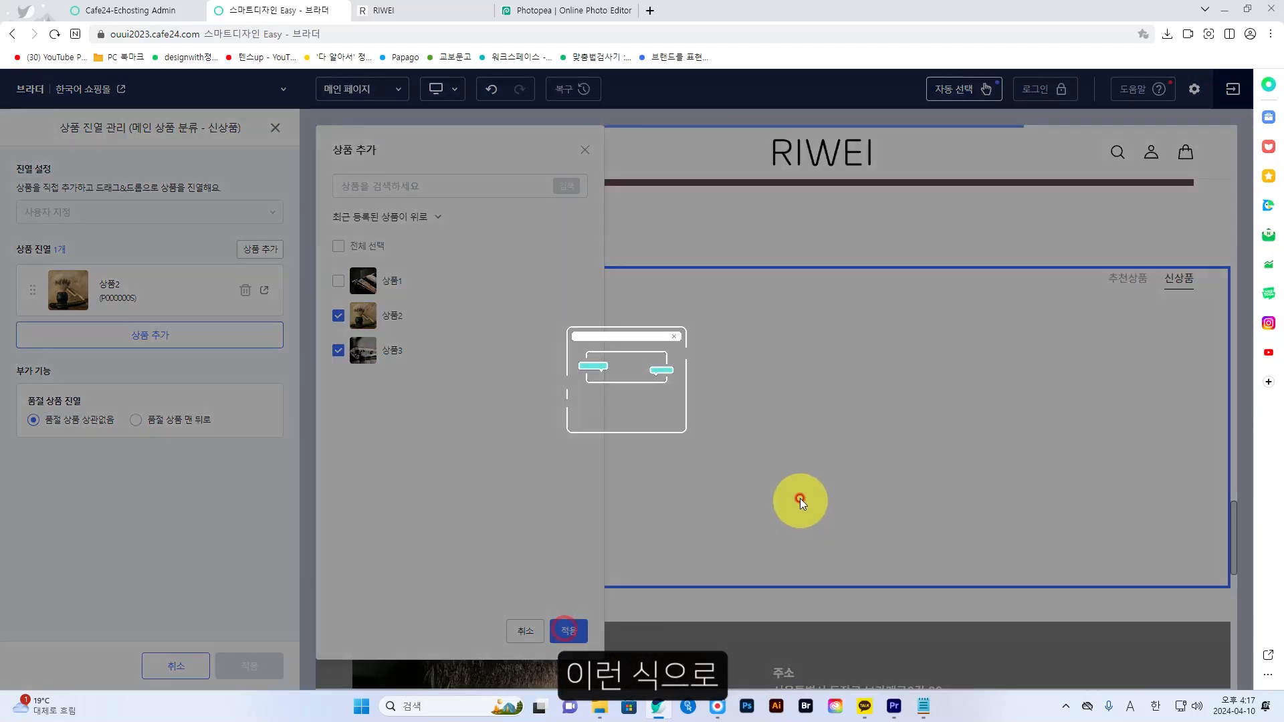
click(585, 151)
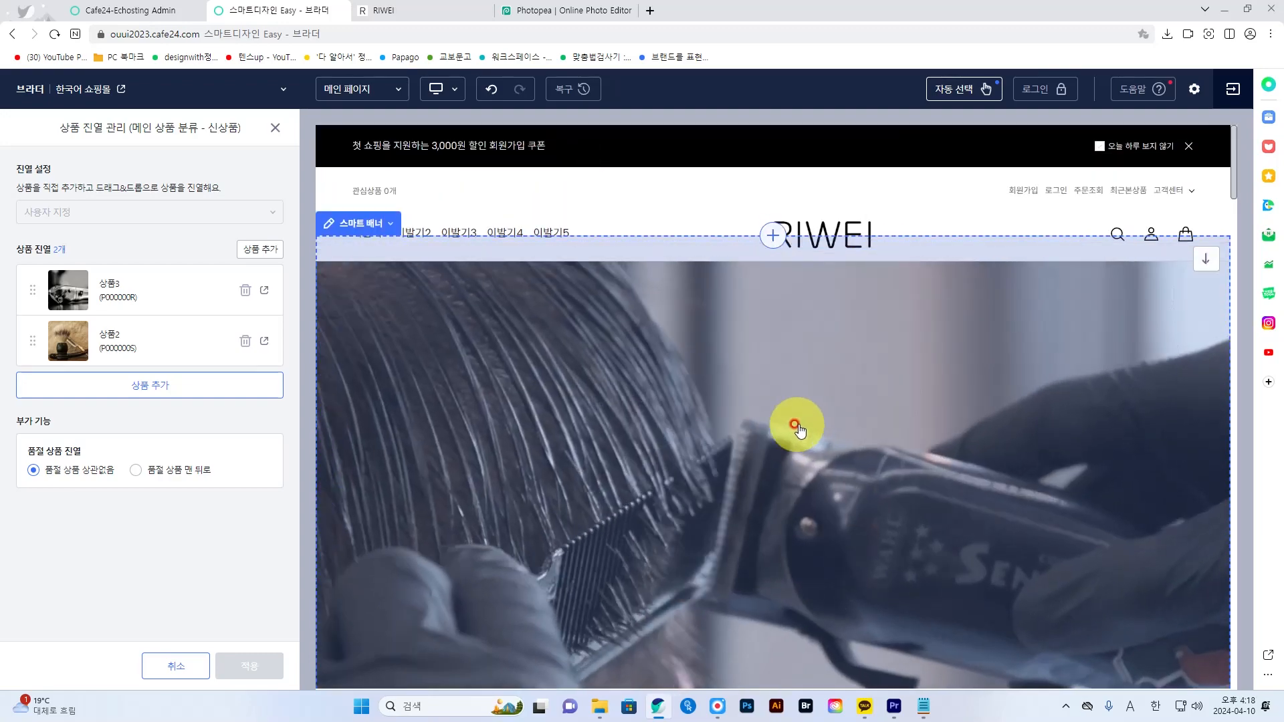
Check the products shown in the 베스트 셀러 section and under 신상품 in the 시즌오프 세일 section.
scroll(776, 436, down, 15)
scroll(799, 432, down, 7)
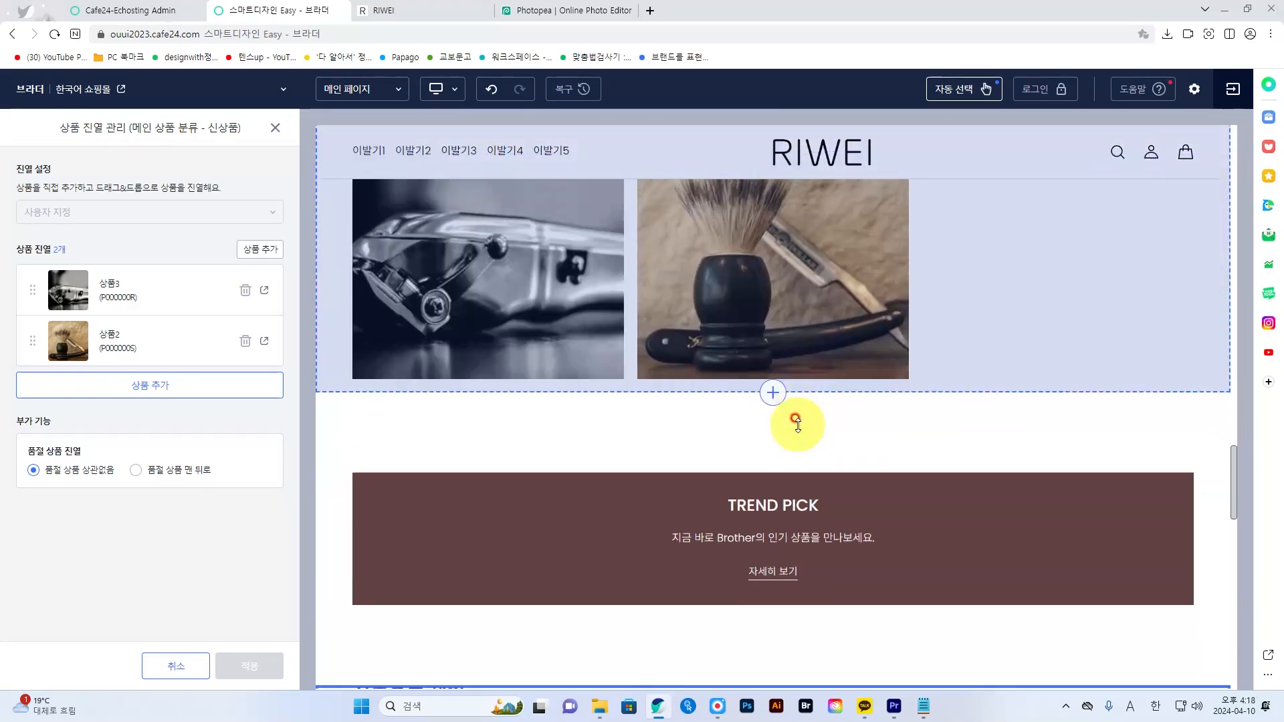
scroll(799, 432, up, 3)
scroll(797, 425, down, 10)
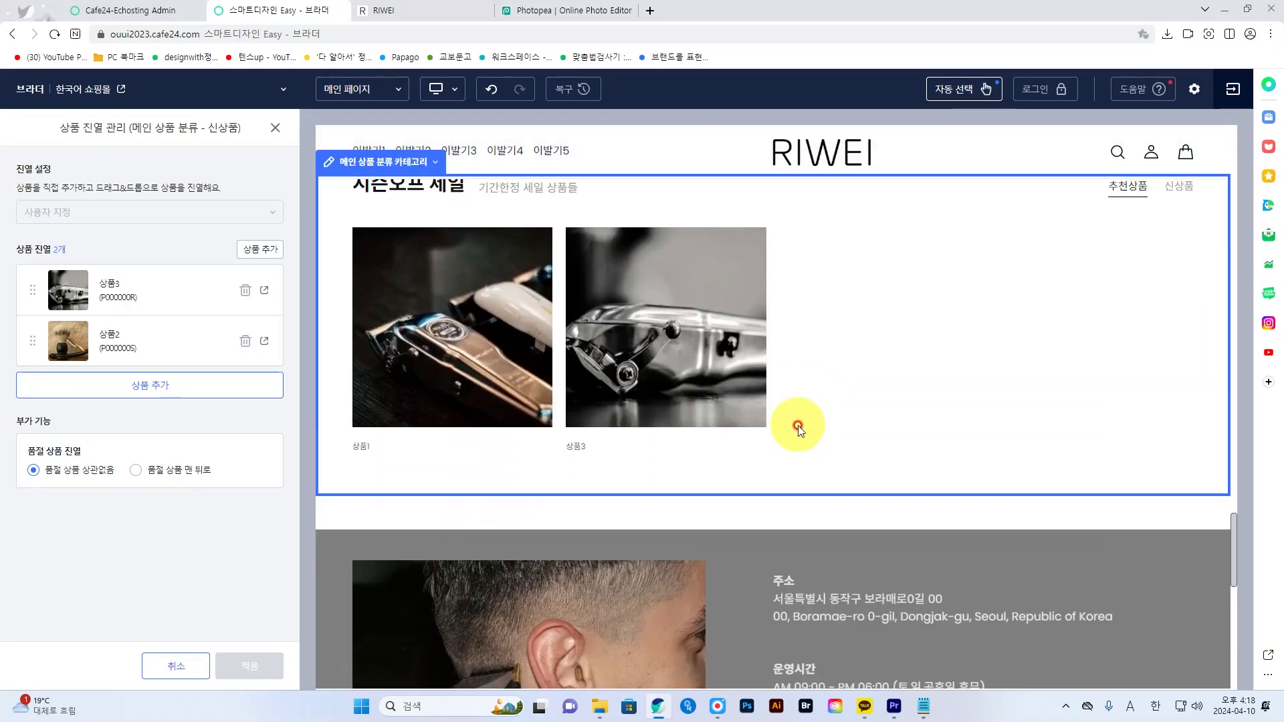
scroll(797, 425, up, 3)
click(1176, 361)
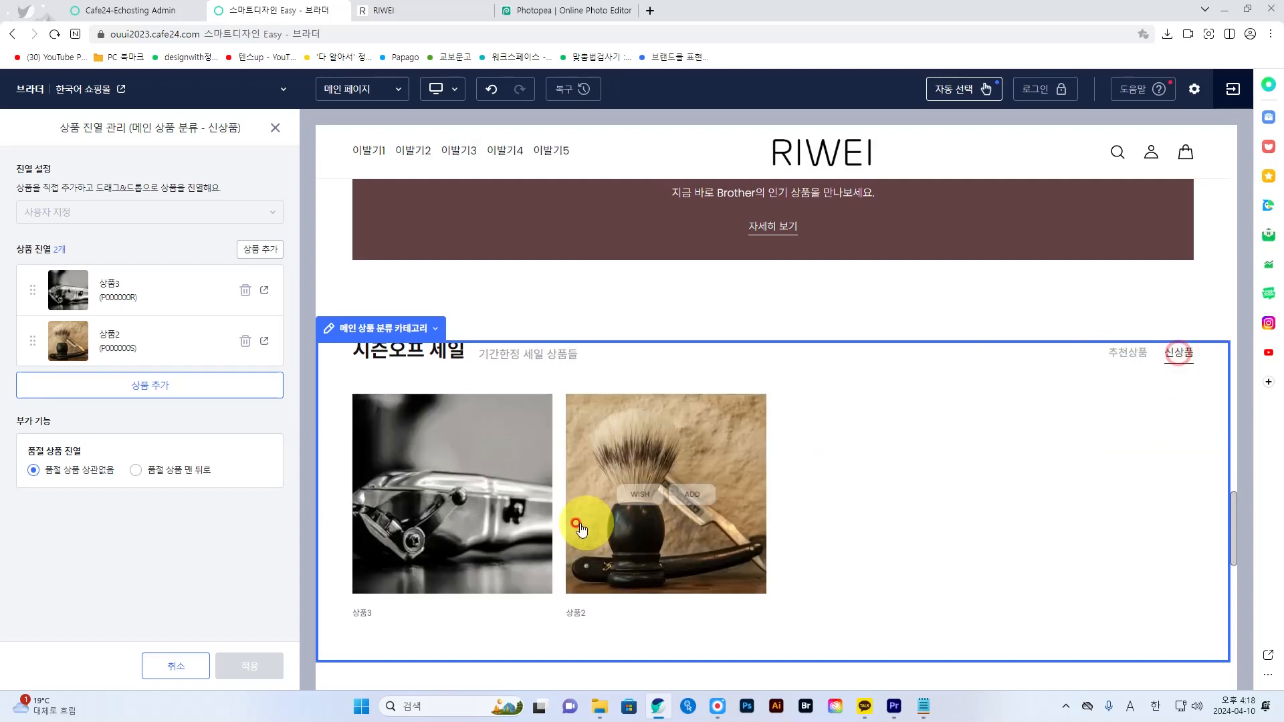
click(275, 129)
Review the main product category choices for the 추천상품 category of the 시즌오프 세일 section.
click(382, 328)
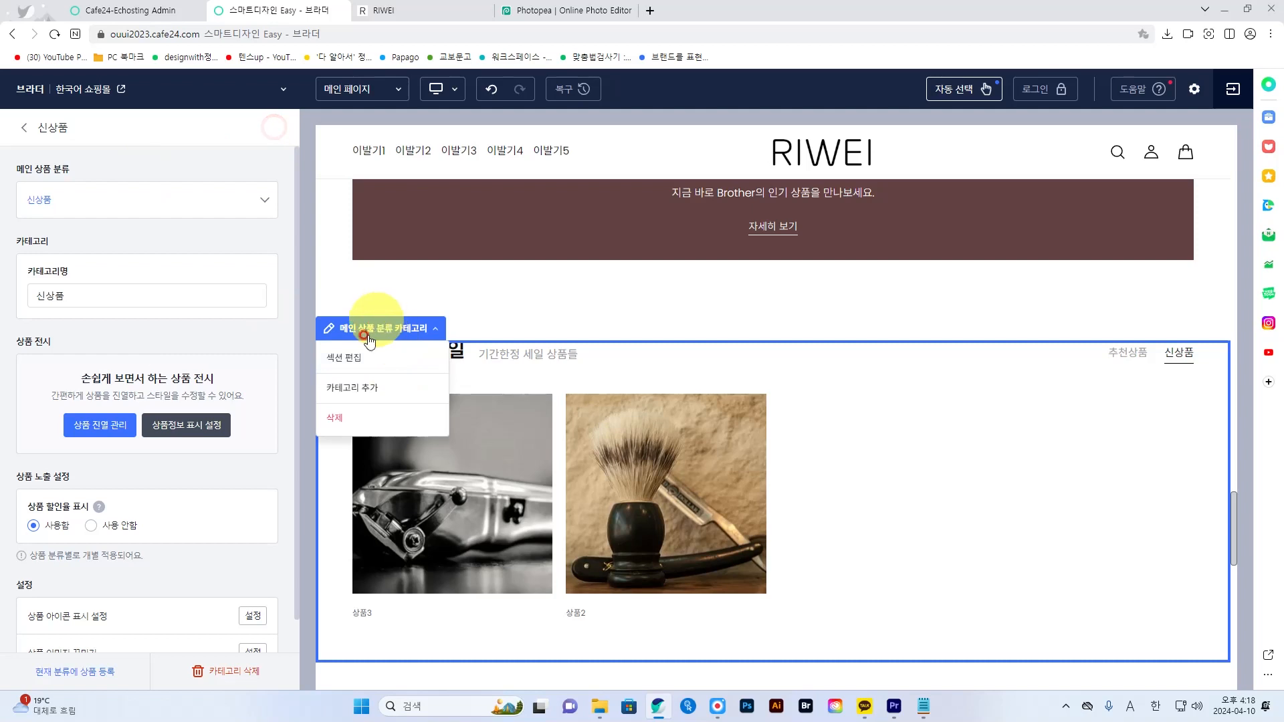
click(341, 359)
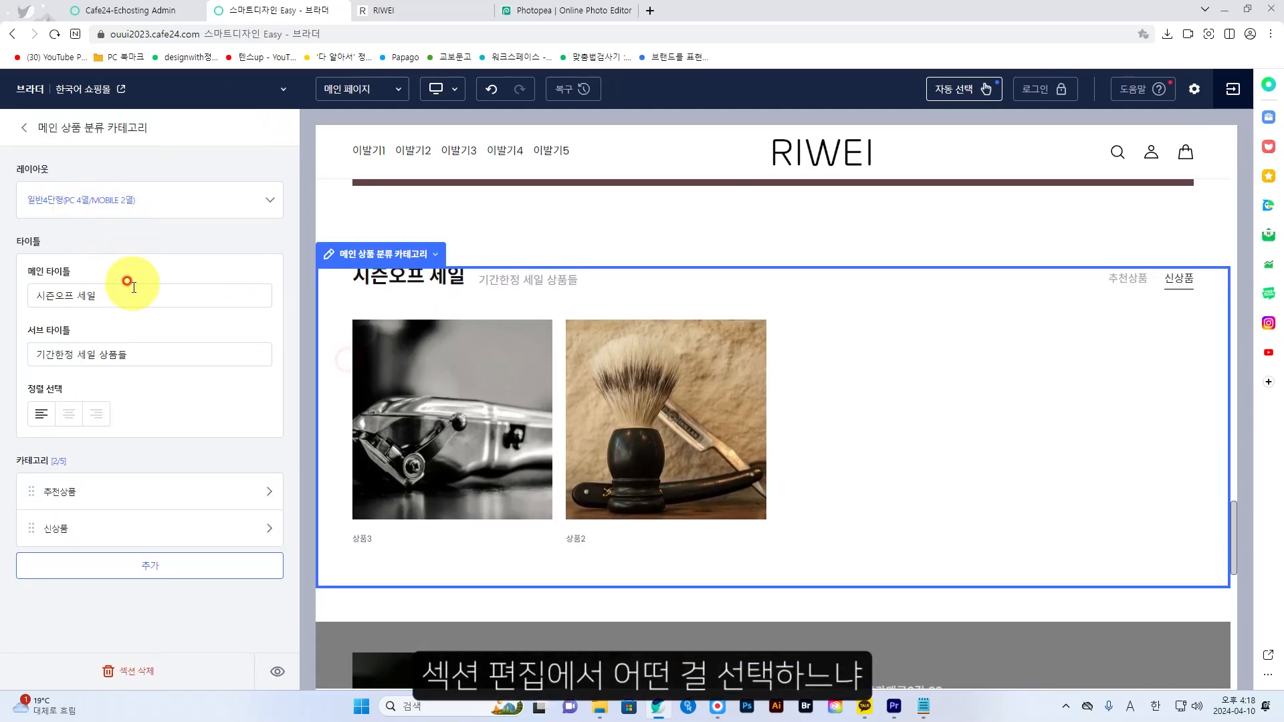
click(114, 498)
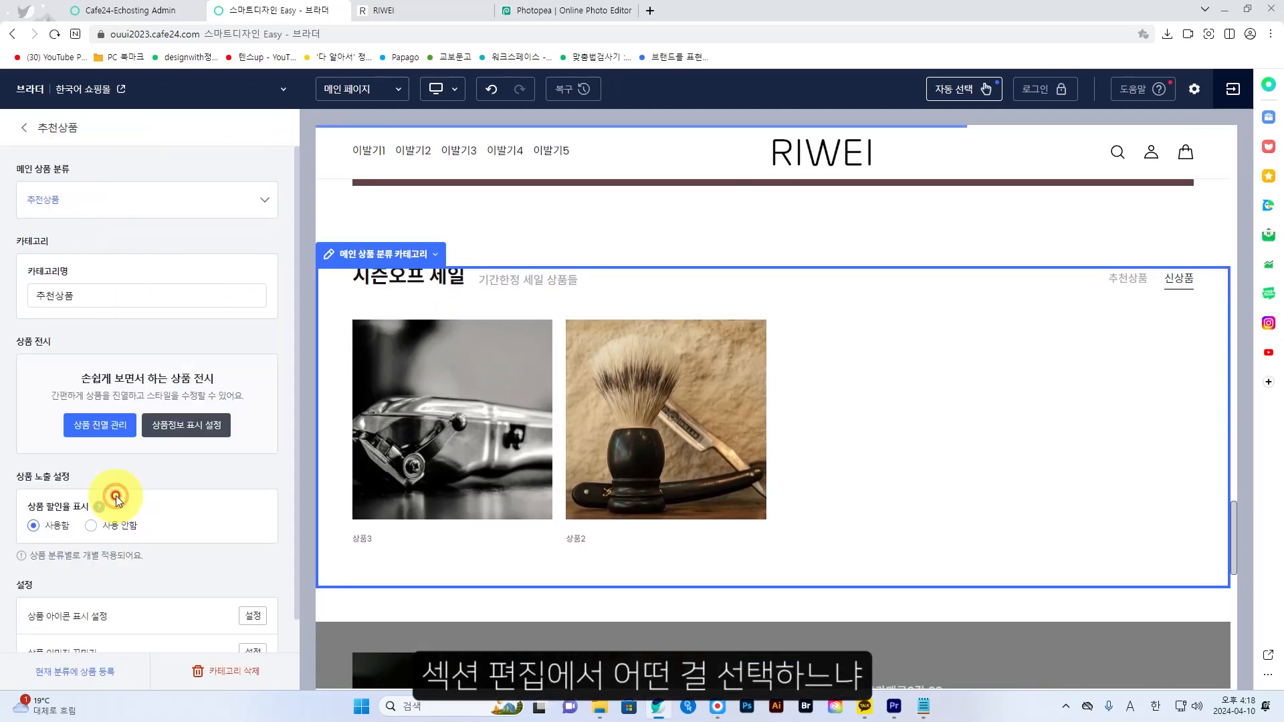
click(76, 202)
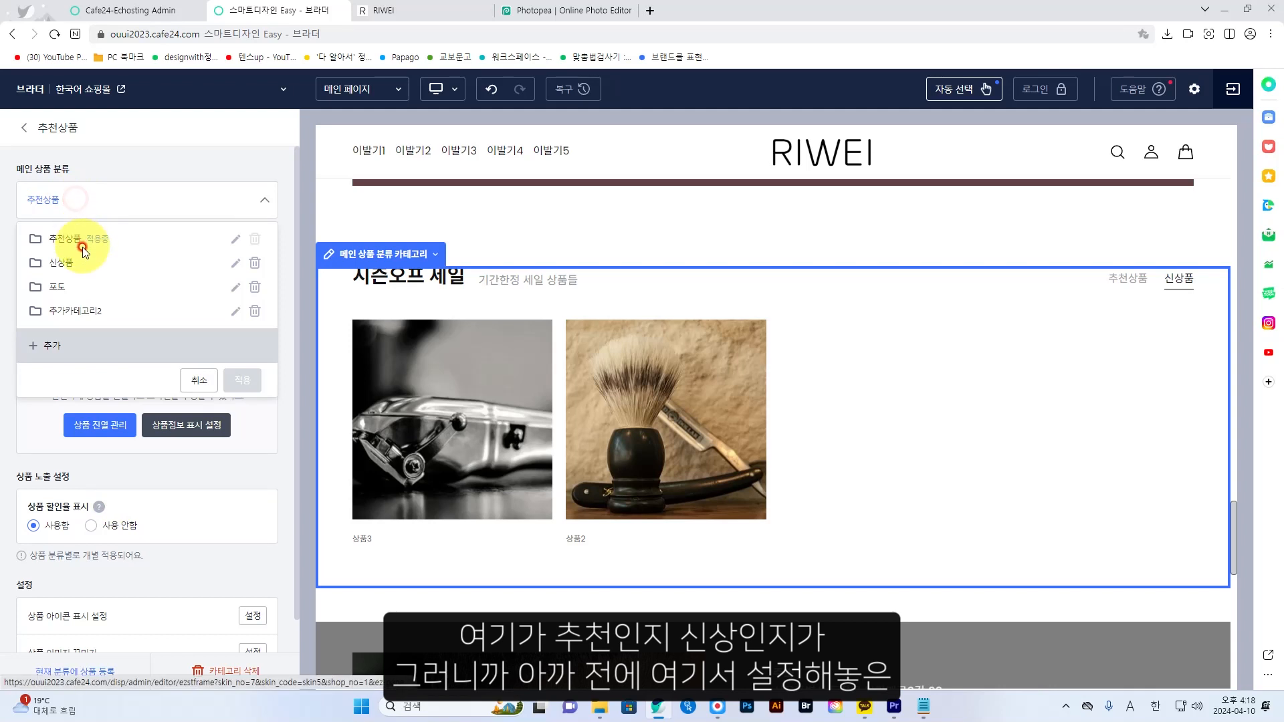
In the Cafe24 admin product list, open 상품1's product details and check its 메인 진열 settings.
click(137, 10)
mouse_move(533, 392)
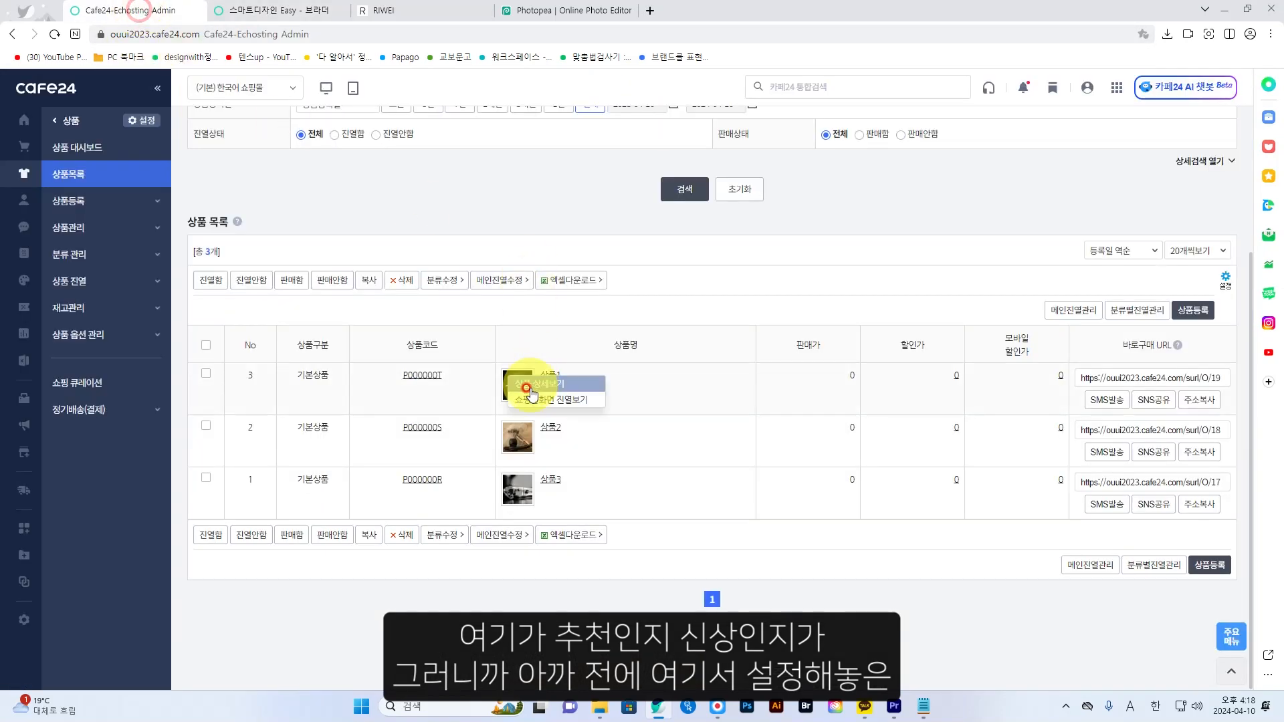
click(554, 381)
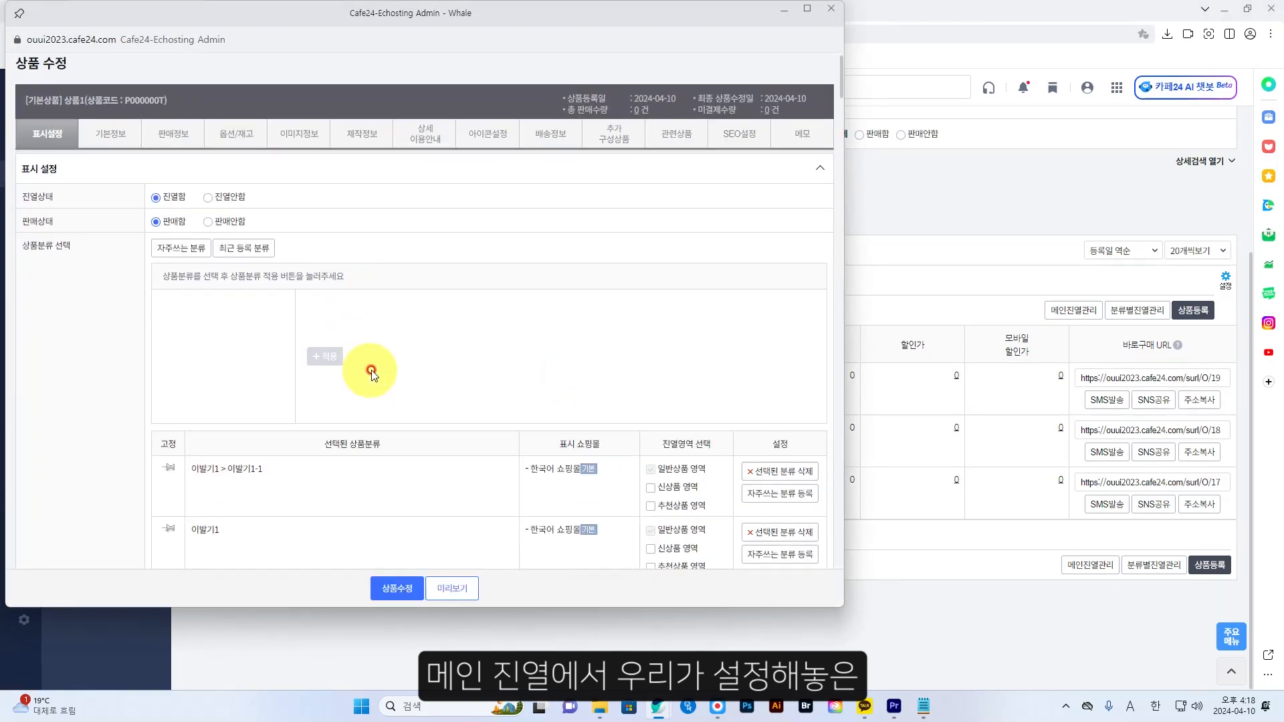
scroll(372, 369, down, 5)
scroll(373, 374, down, 1)
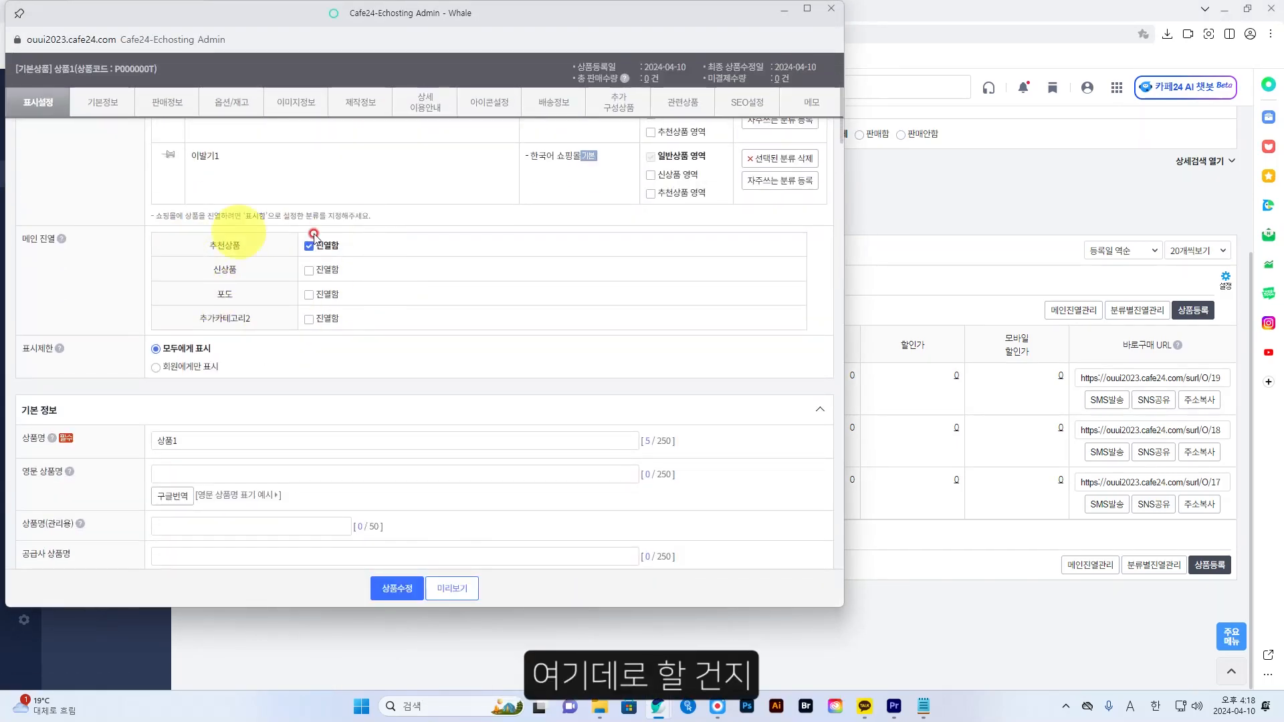
click(783, 9)
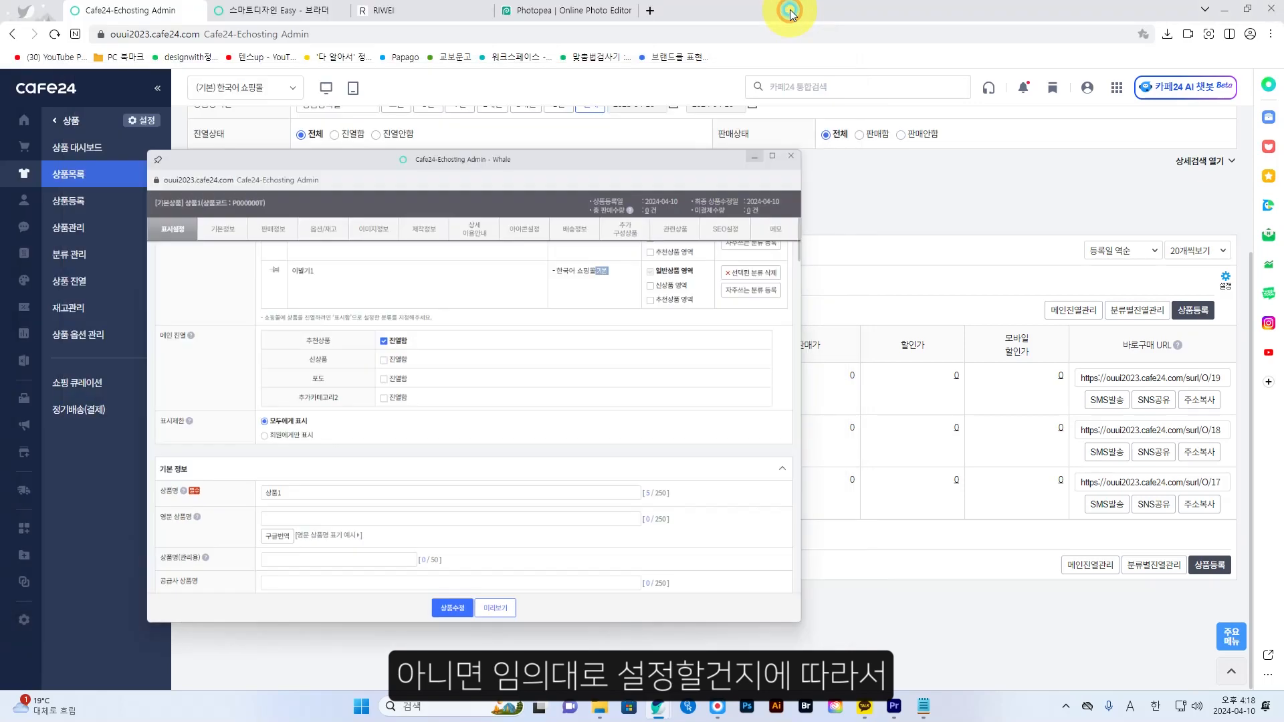
Back in the design editor, check the product display management of the 추천상품 category and close it.
click(288, 19)
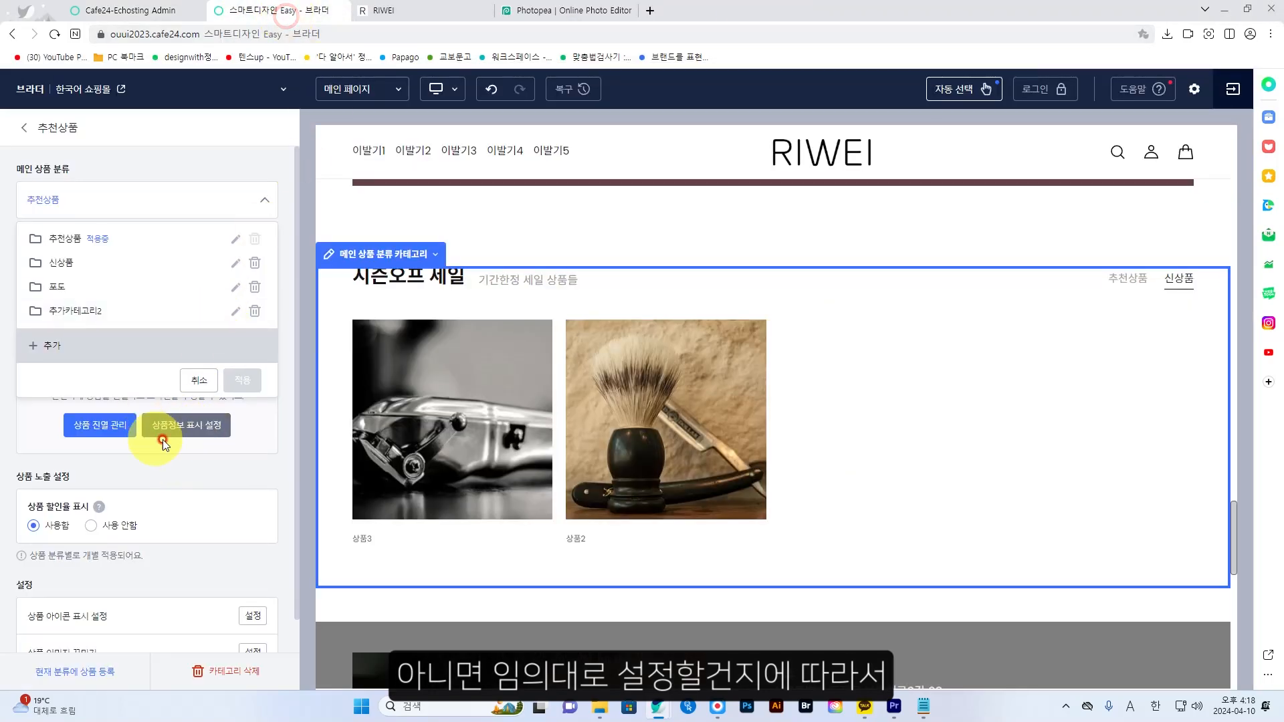
click(100, 426)
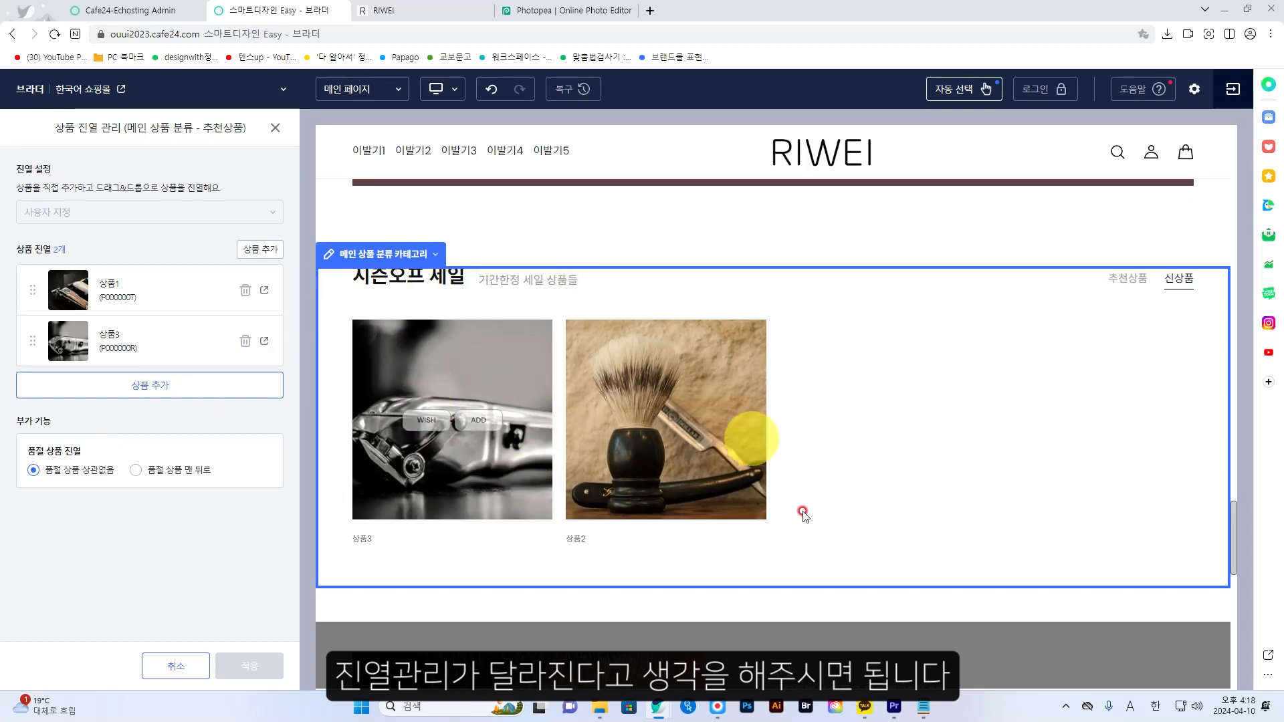
click(276, 130)
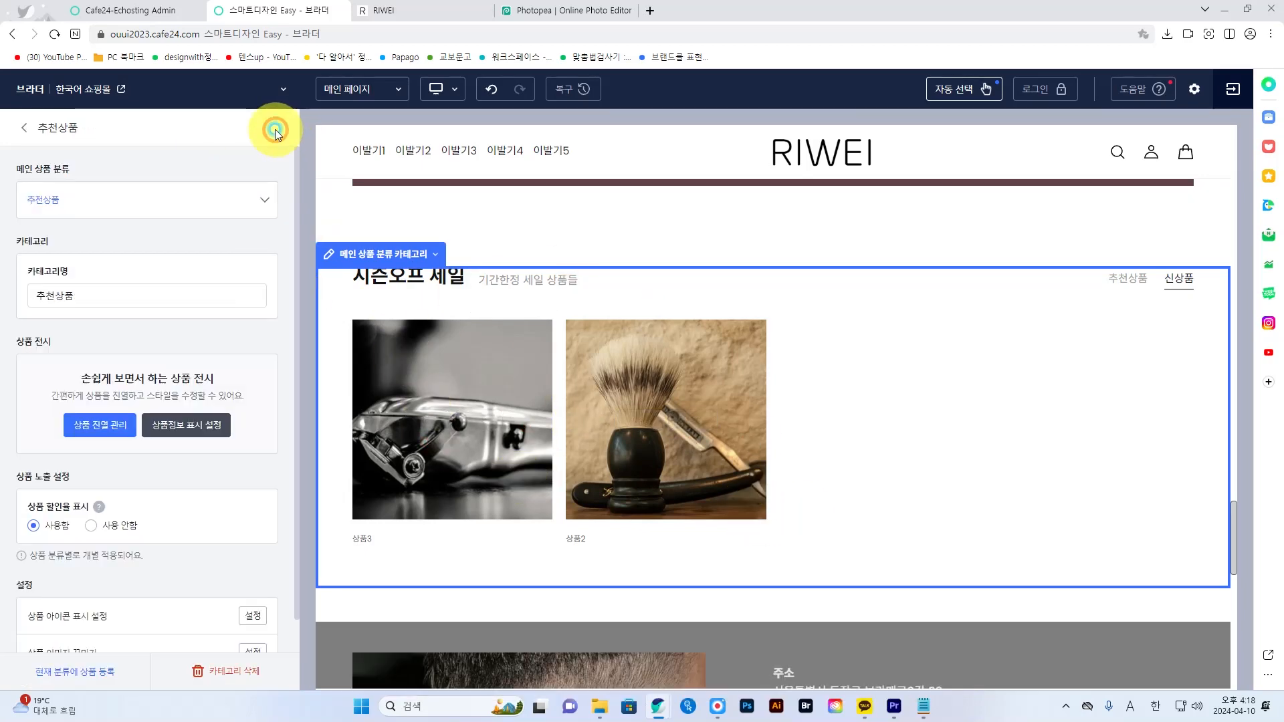
Open the section settings of the BRAND STORY 동영상 section on the main page.
scroll(761, 436, down, 8)
scroll(765, 438, down, 5)
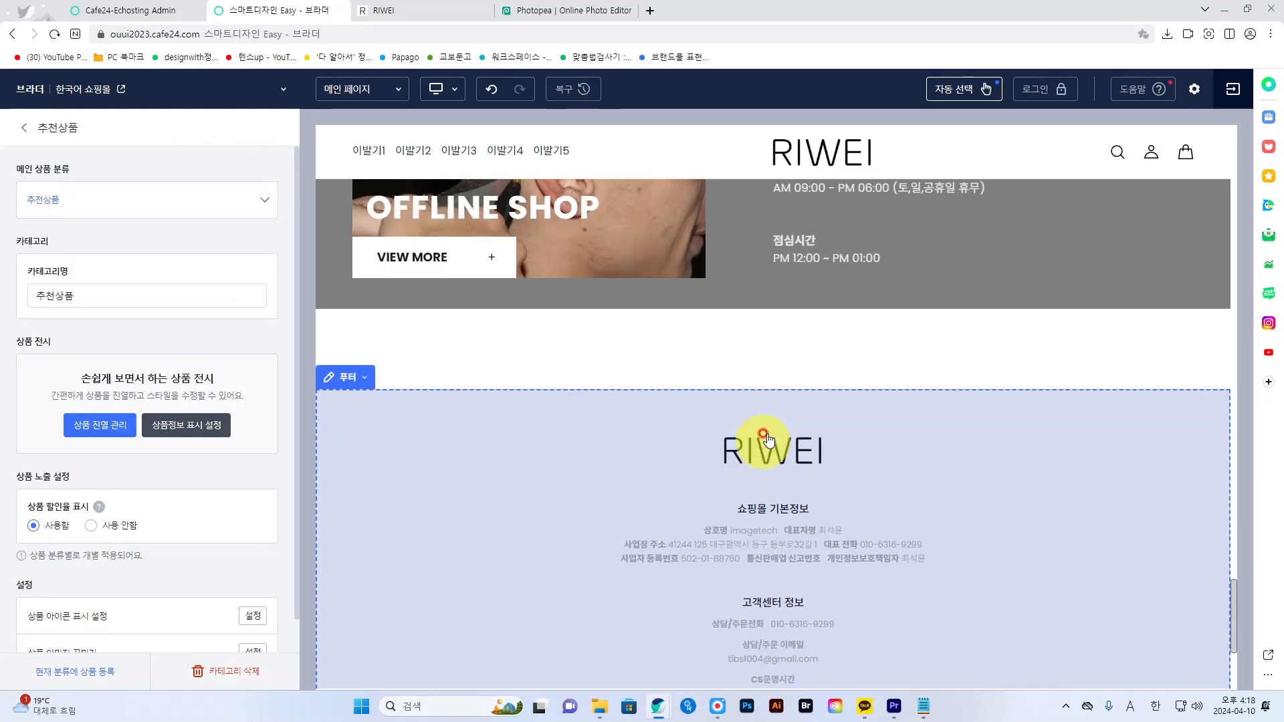
scroll(768, 438, up, 12)
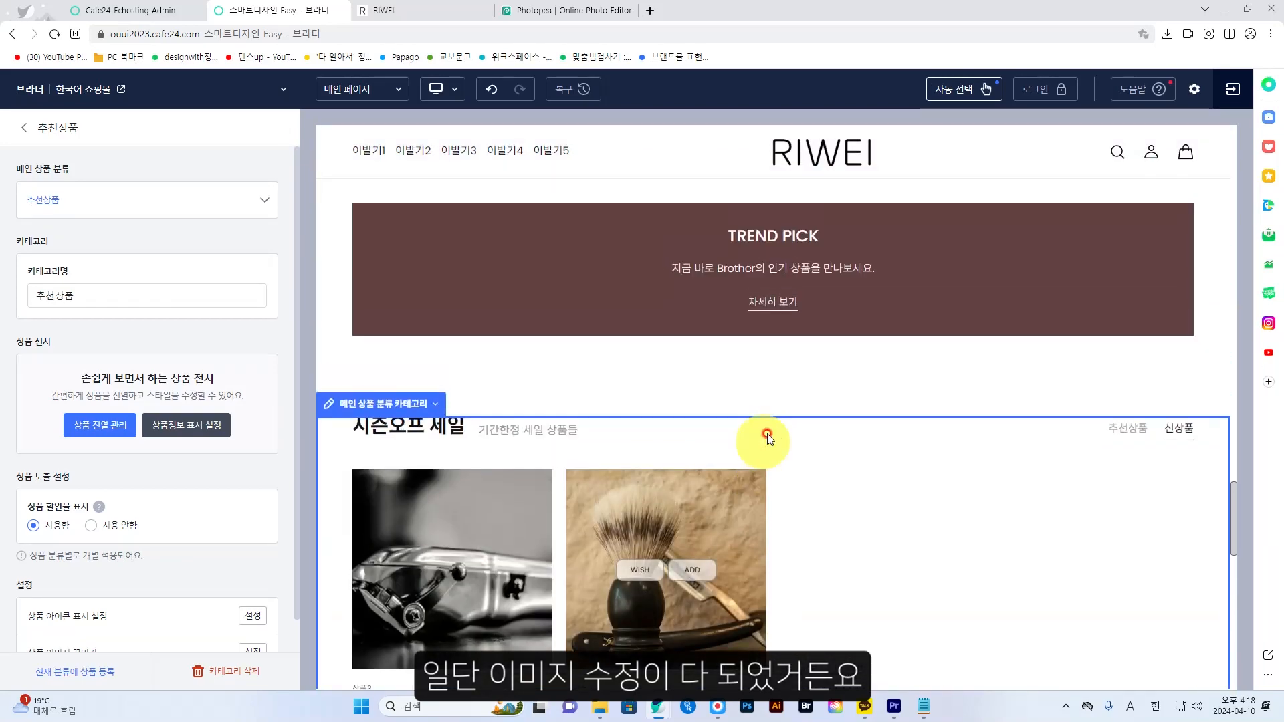
scroll(767, 438, up, 5)
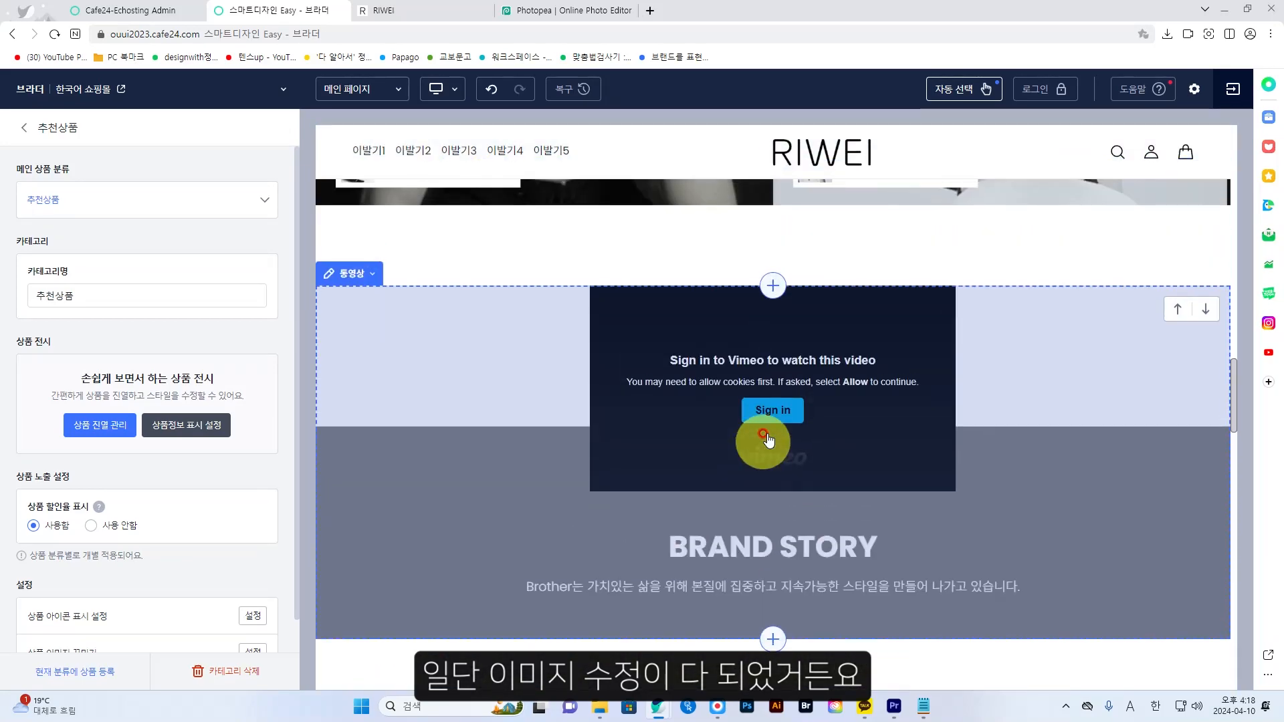
click(354, 274)
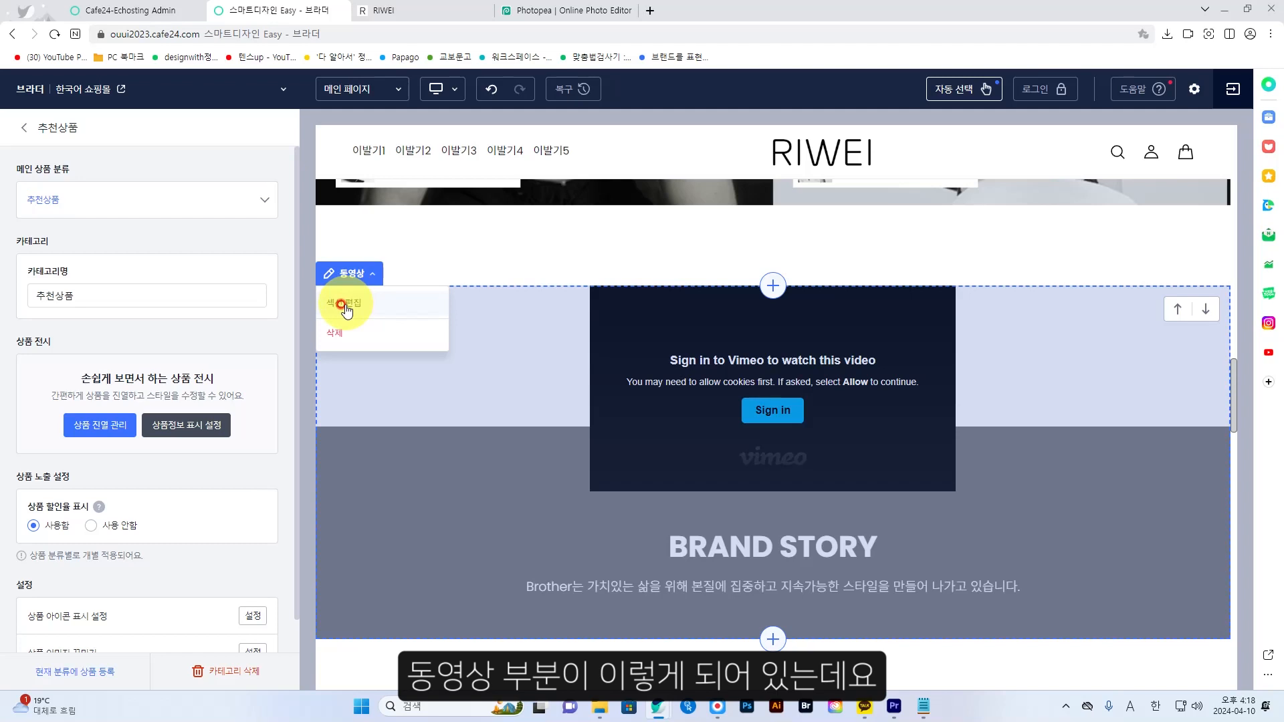
click(344, 305)
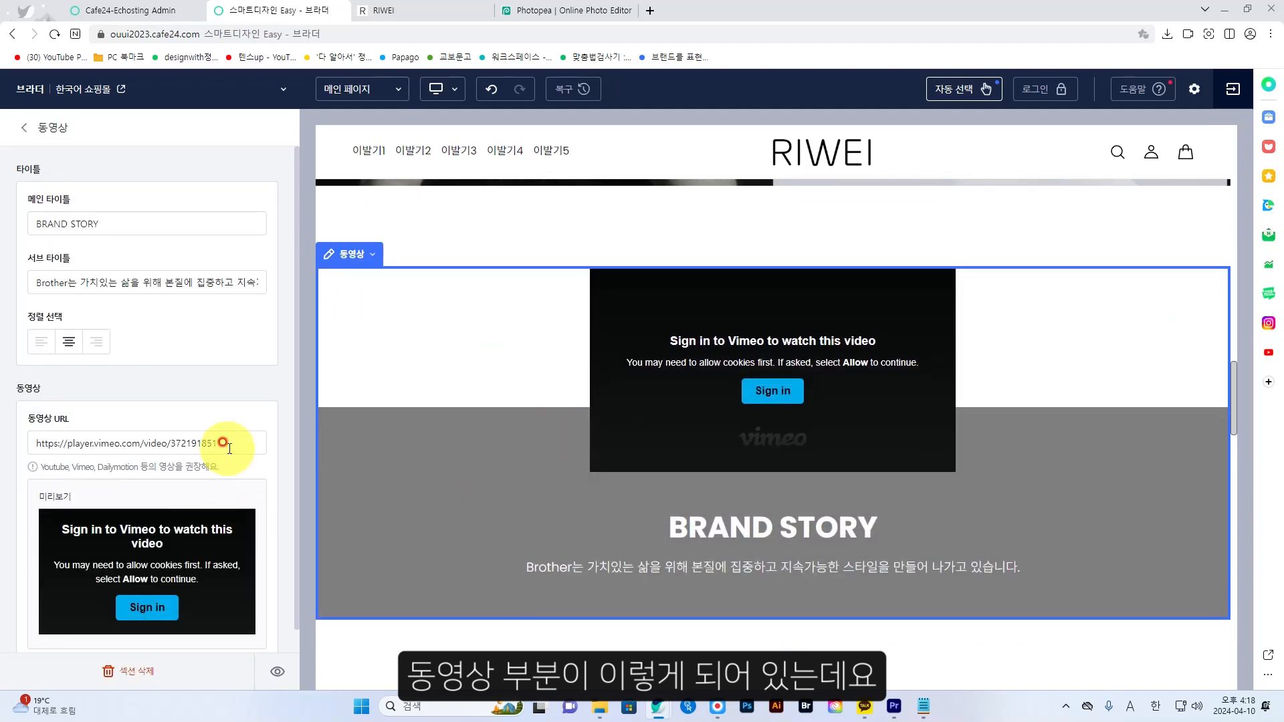
scroll(227, 446, down, 1)
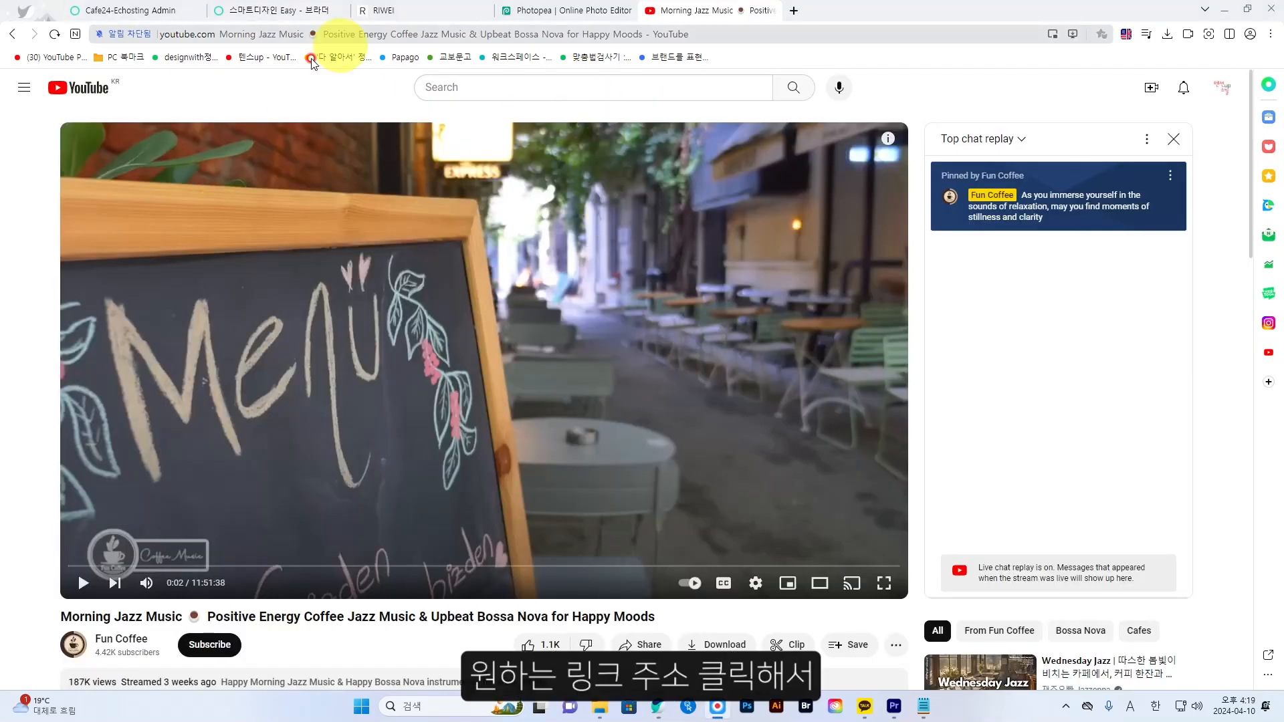
Copy the full web address of the Morning Jazz Music video on YouTube.
click(201, 39)
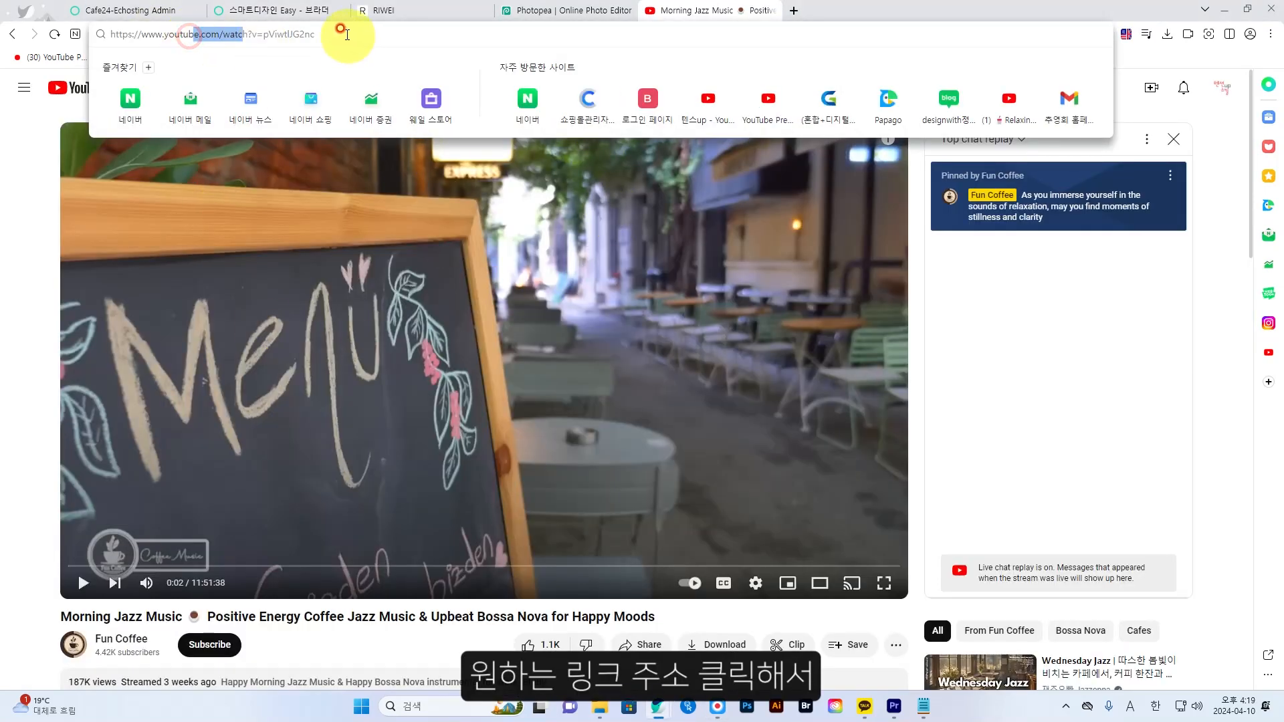
drag(347, 35, 77, 30)
key(ctrl+c)
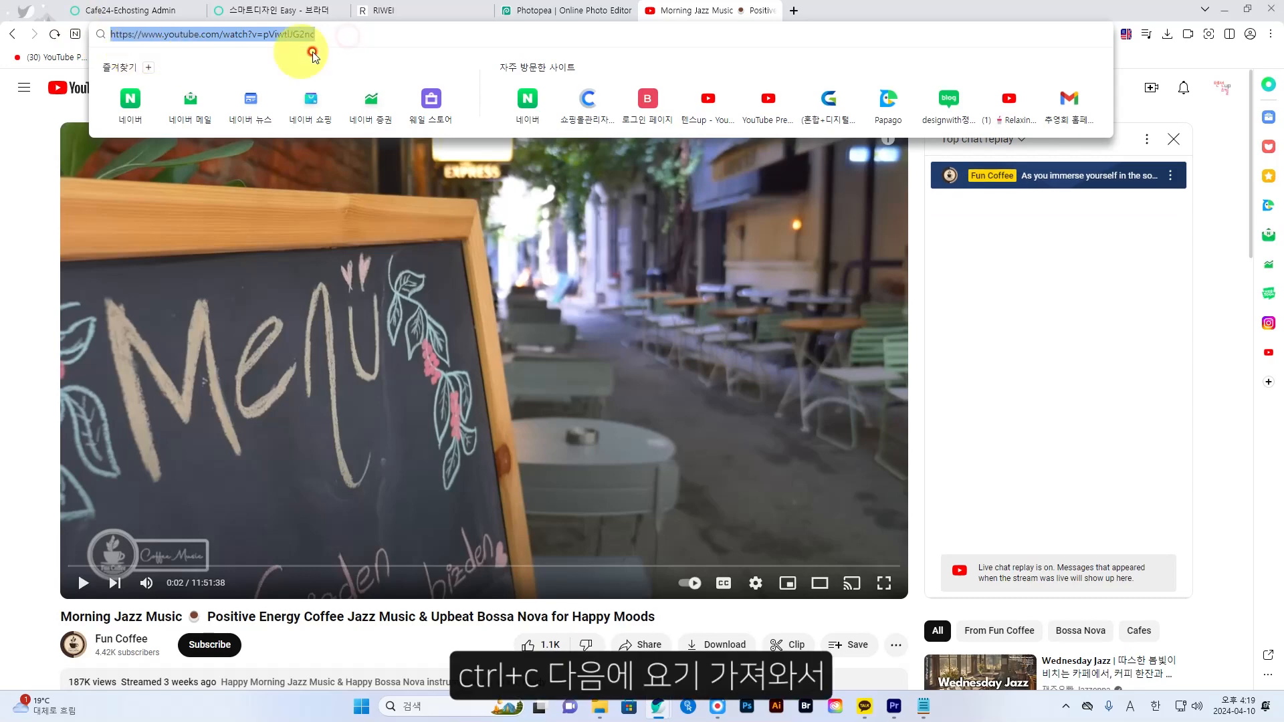
In the design editor, replace the BRAND STORY section's 동영상 URL with the copied YouTube link and return to the section list.
click(258, 10)
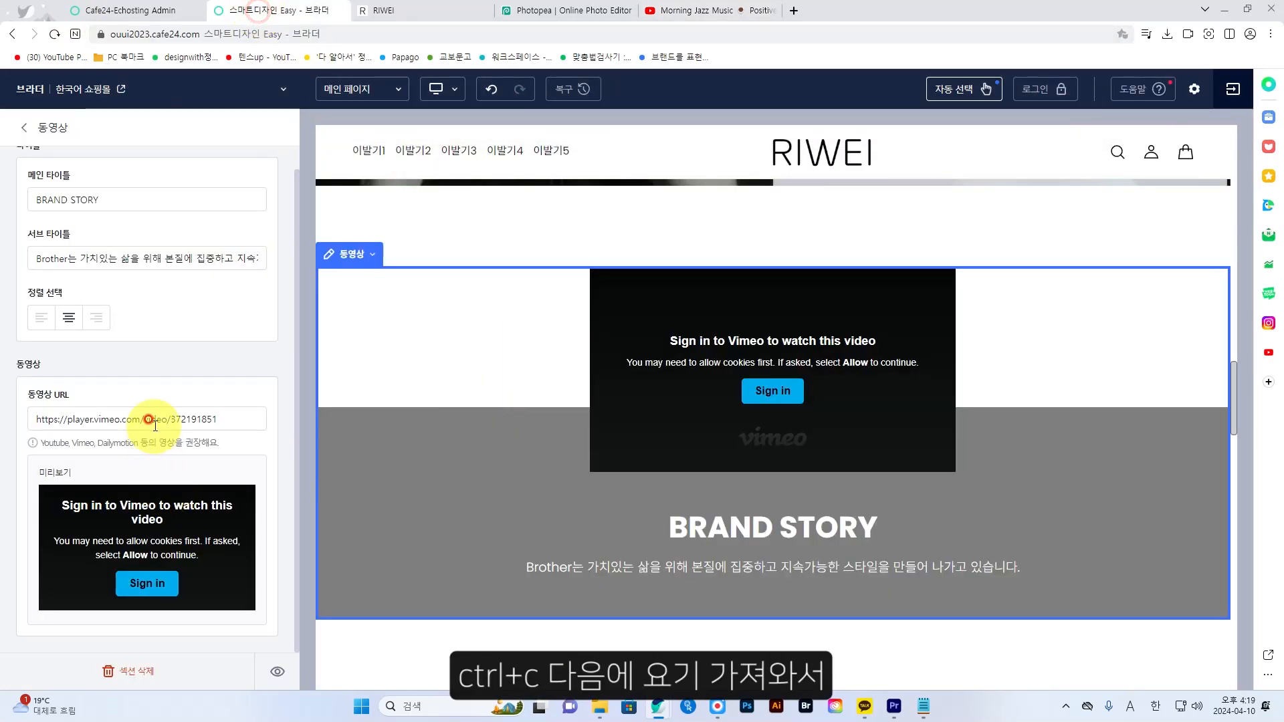
drag(227, 420, 30, 422)
key(ctrl+v)
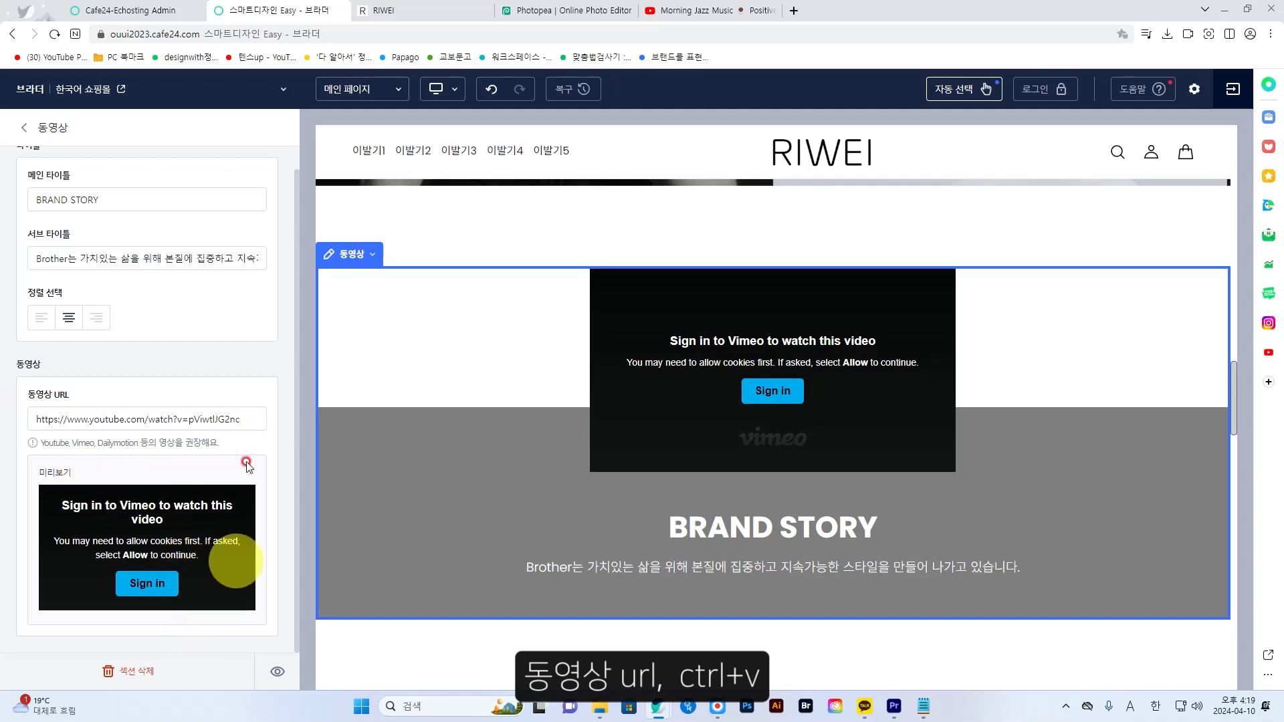
click(246, 339)
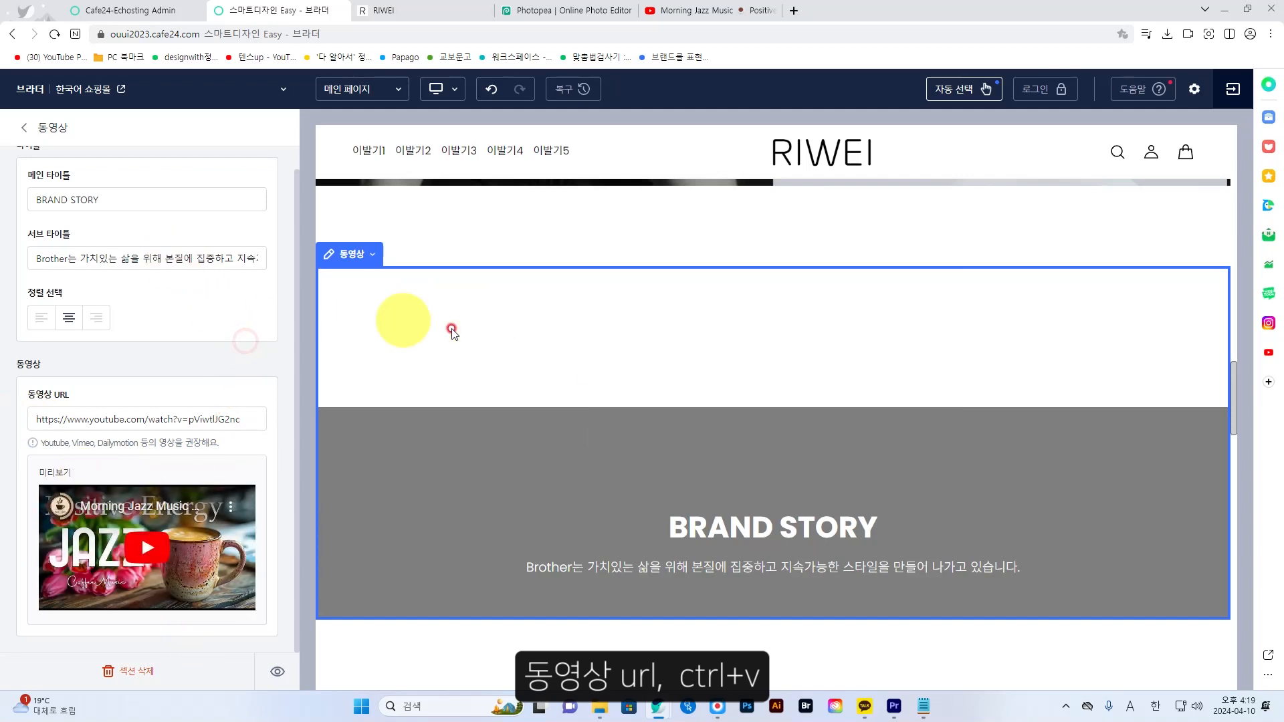
click(28, 127)
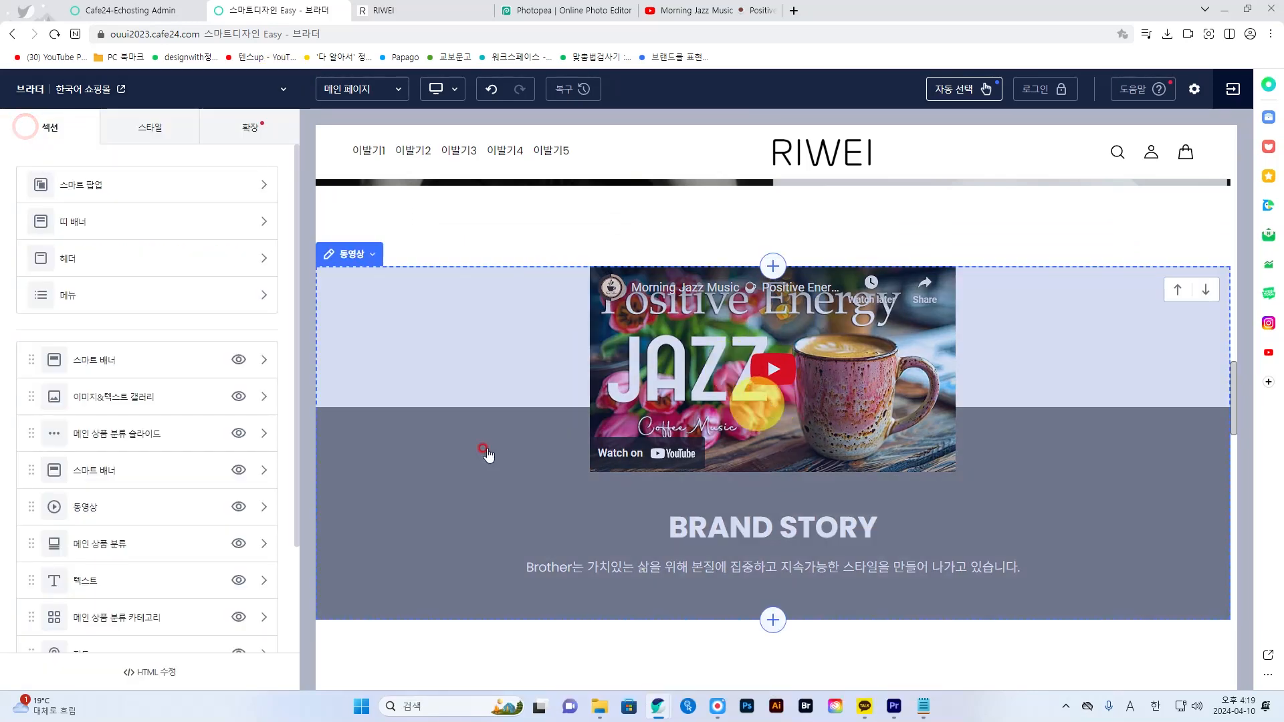
Reload the live RIWEI storefront and review its main banner, 스페셜 이벤트 and 신상품 sections.
scroll(602, 473, down, 8)
scroll(611, 472, up, 3)
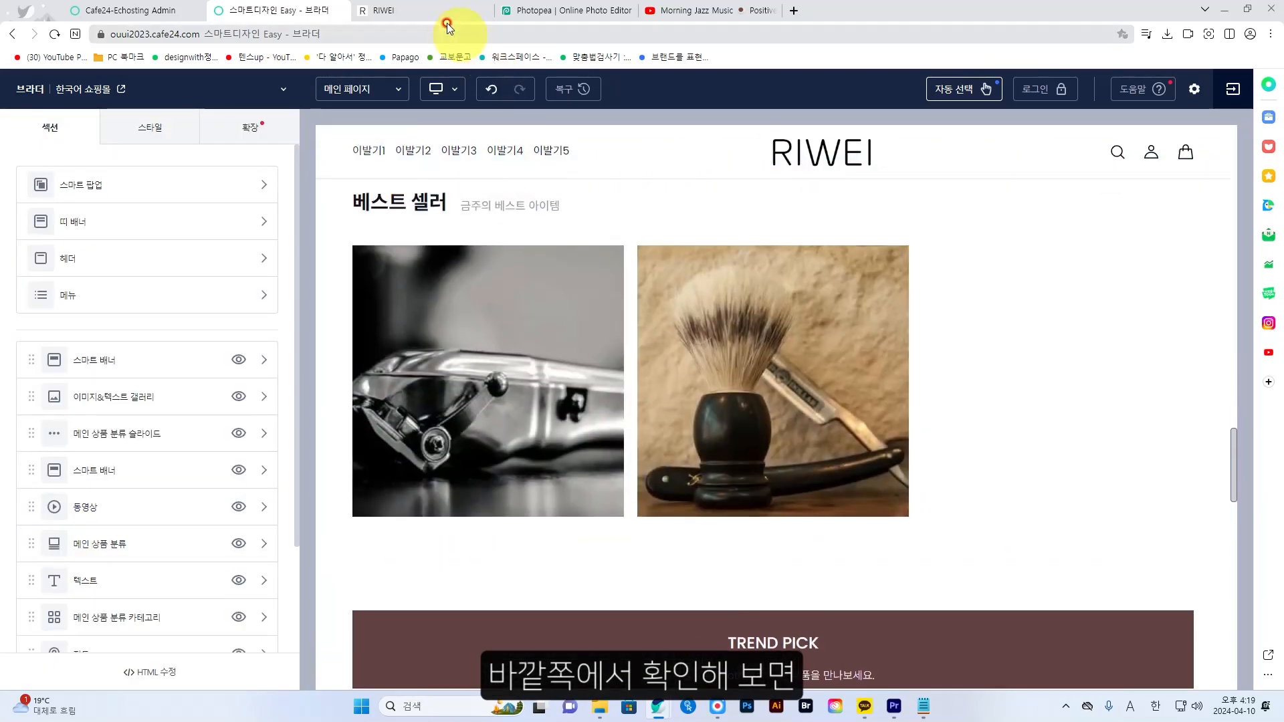
click(431, 8)
click(57, 34)
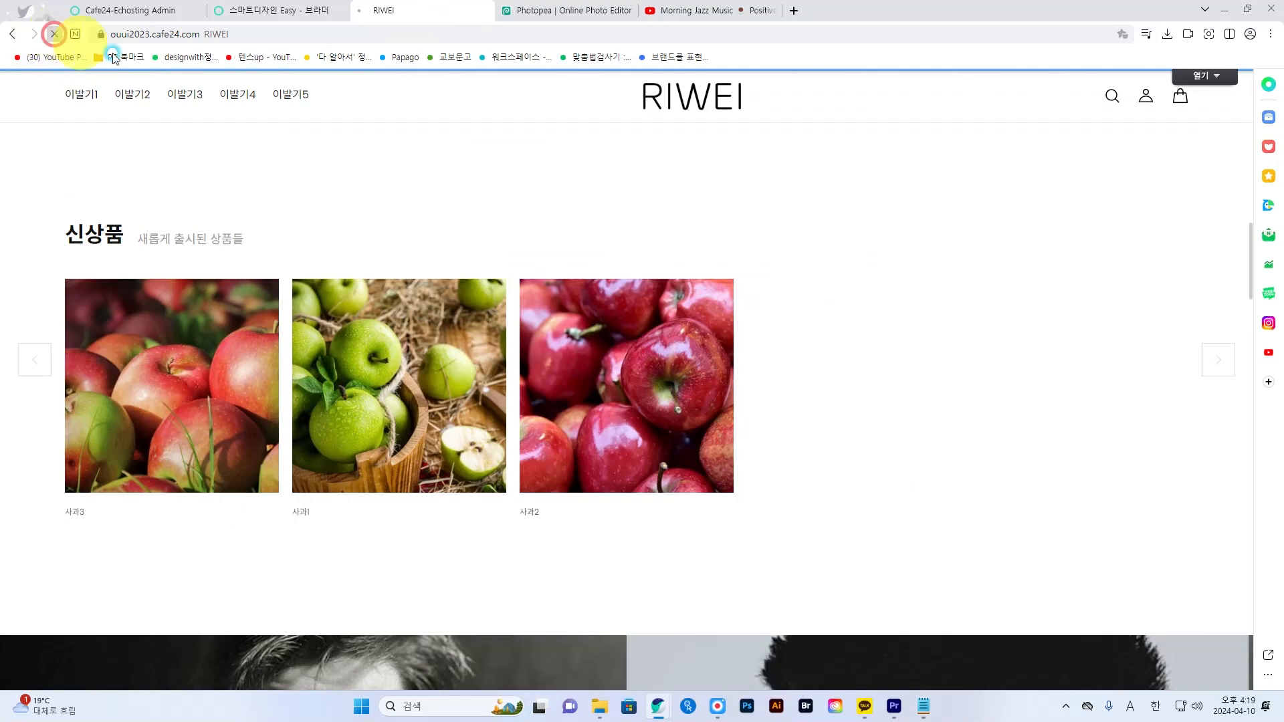
scroll(896, 443, up, 15)
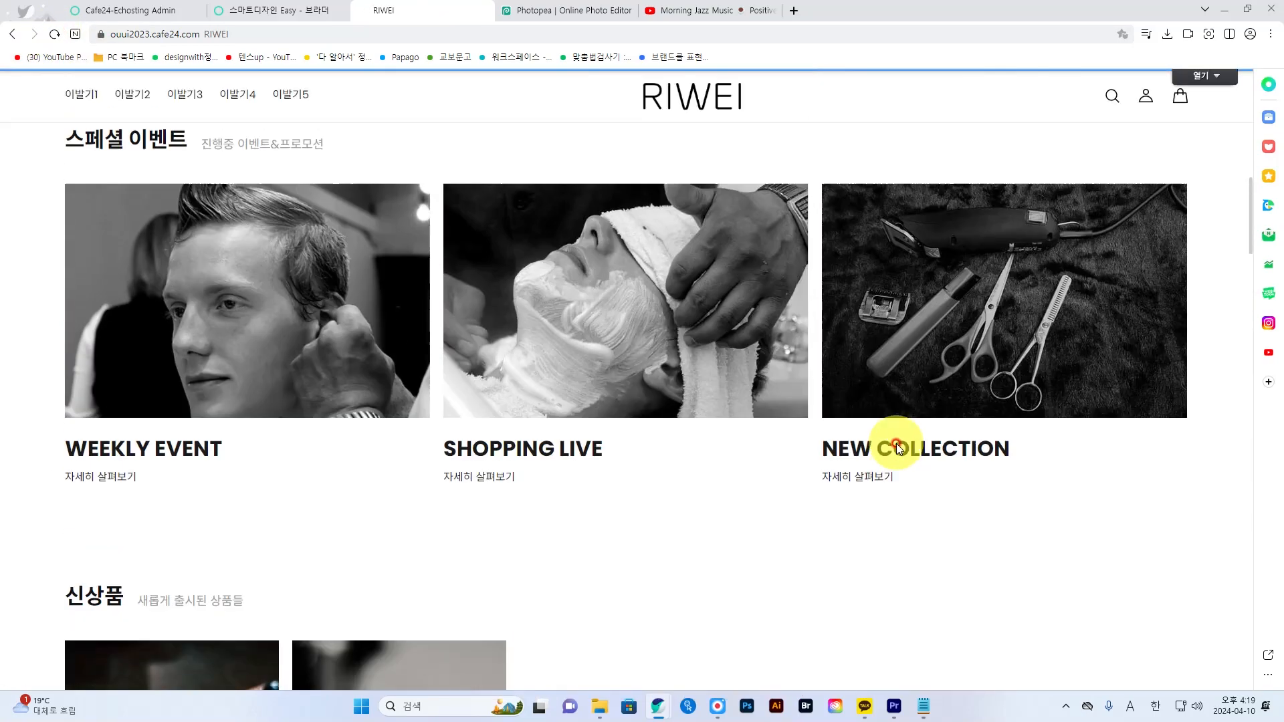
scroll(896, 443, down, 10)
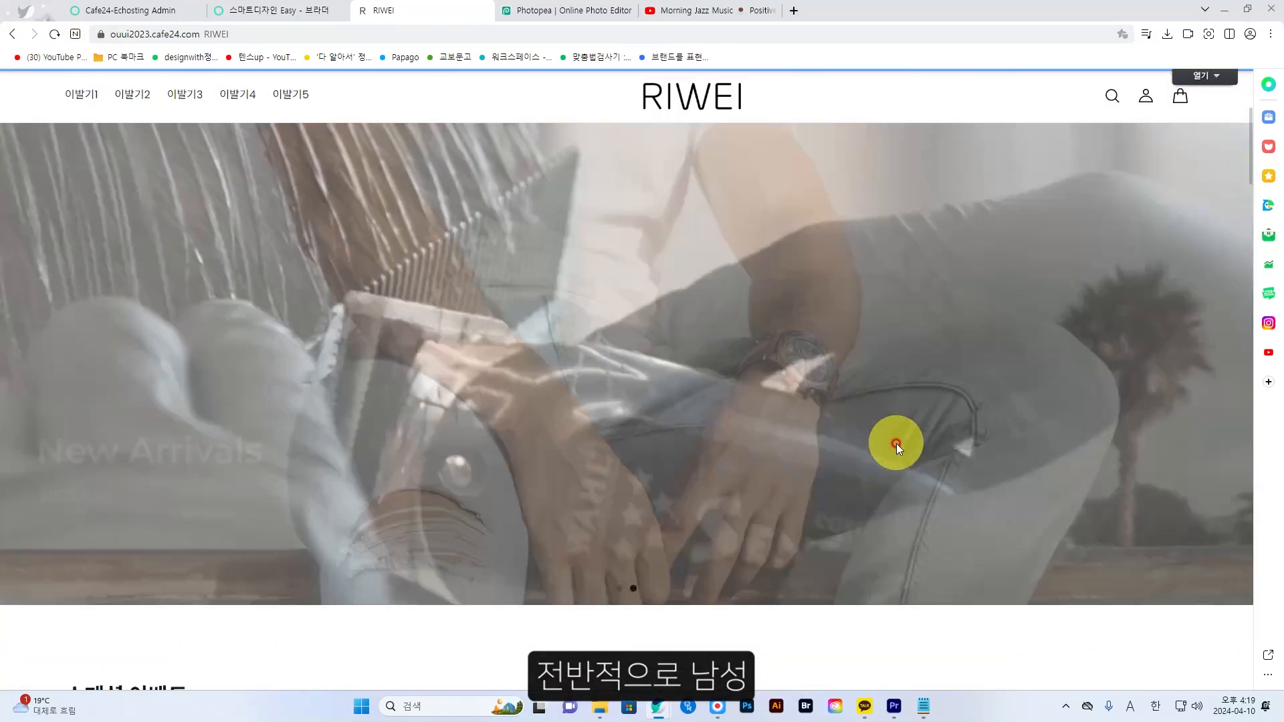
scroll(895, 445, up, 3)
scroll(896, 445, down, 7)
scroll(896, 443, up, 10)
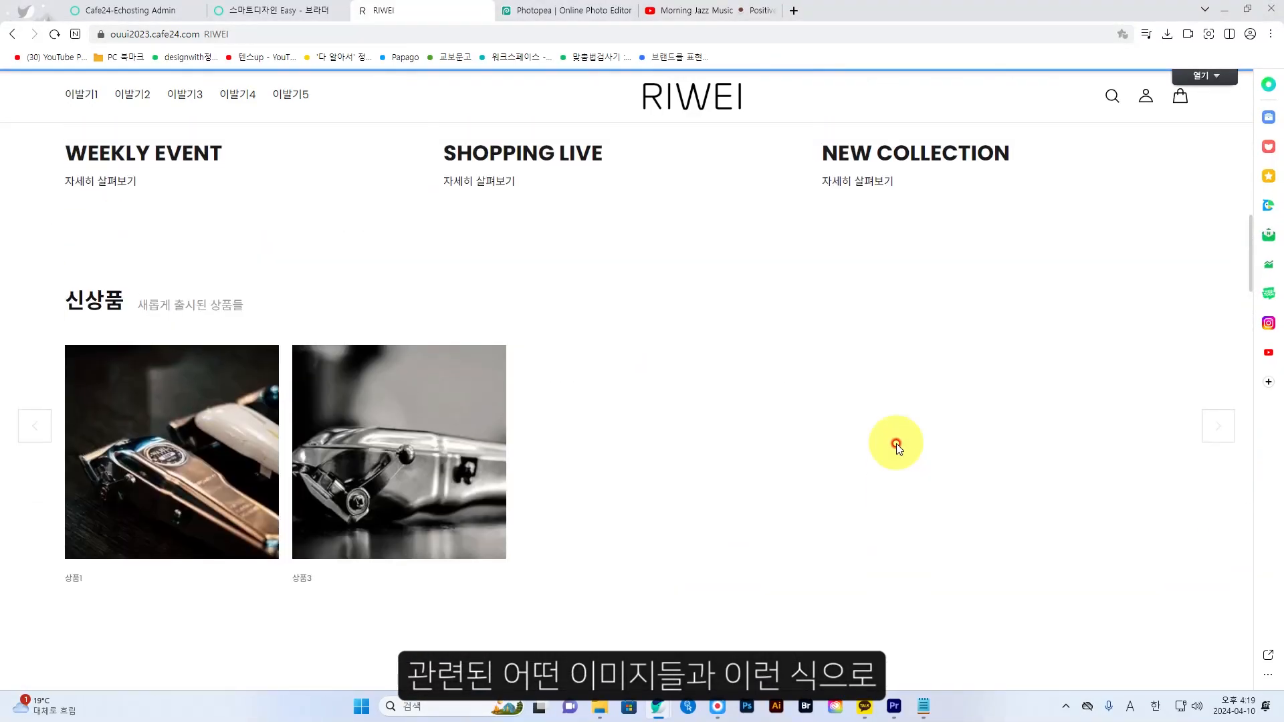
scroll(896, 443, up, 3)
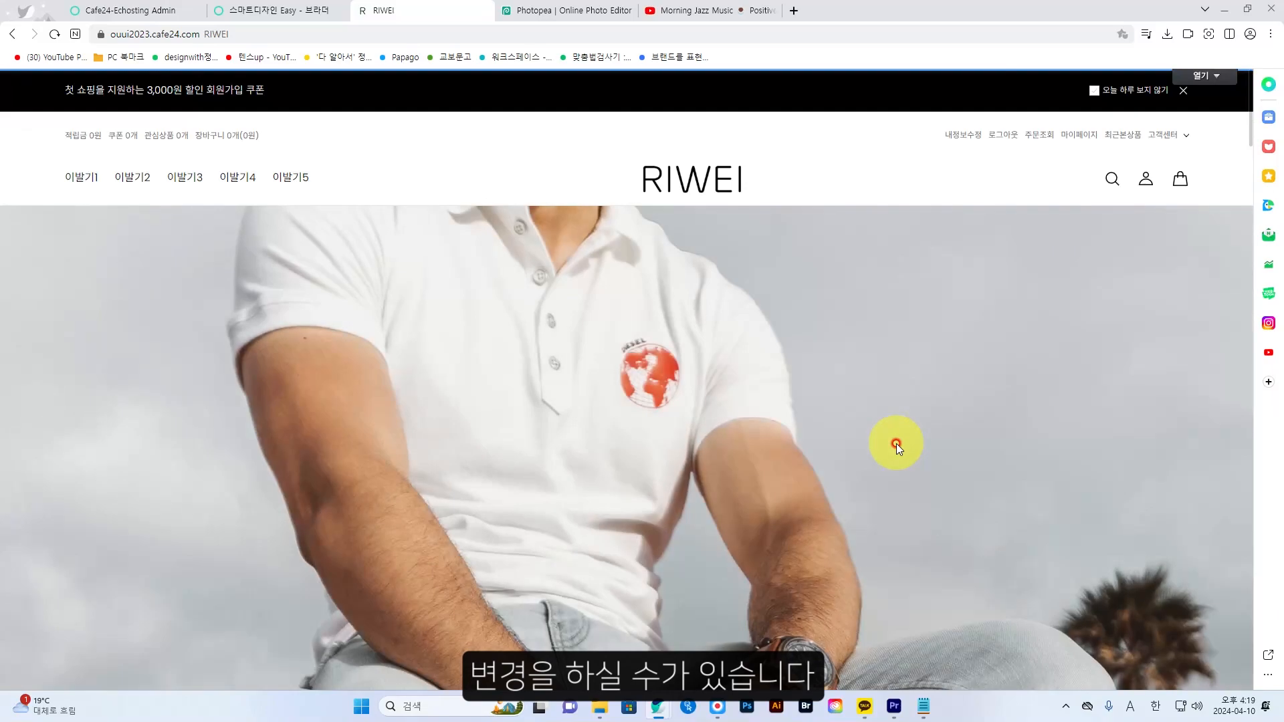
scroll(896, 443, down, 10)
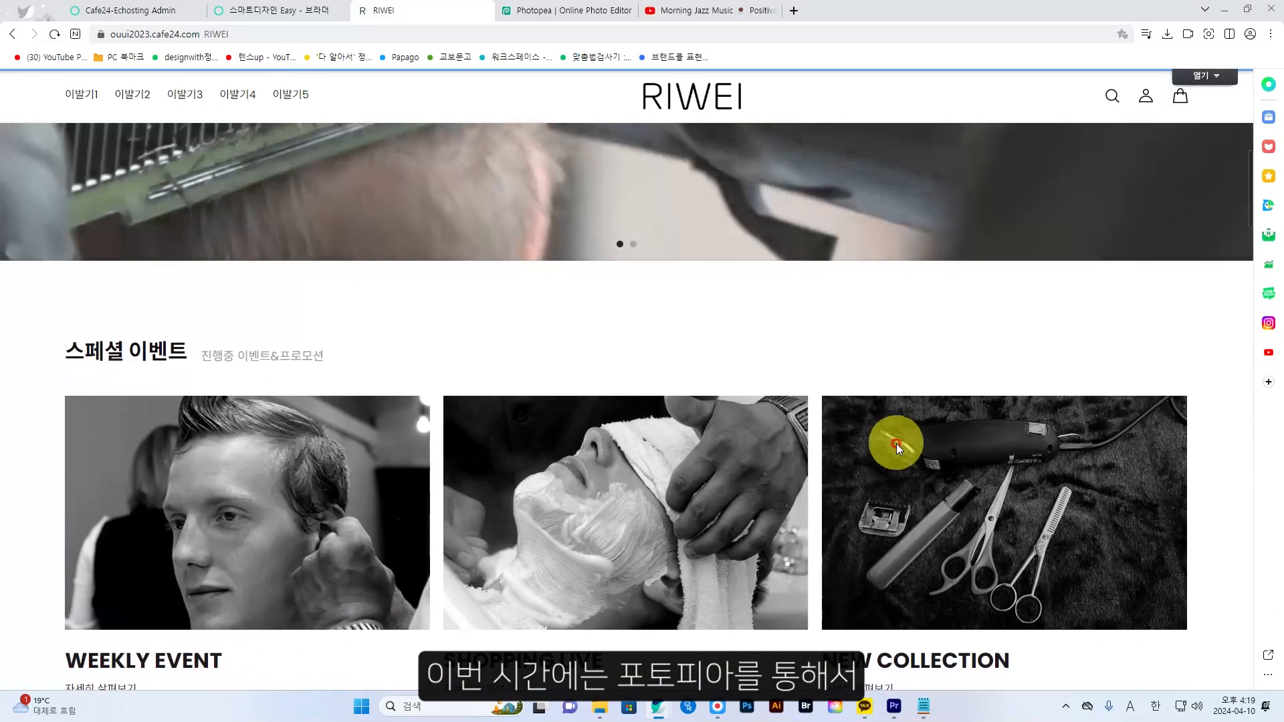
scroll(895, 444, down, 4)
scroll(869, 334, up, 4)
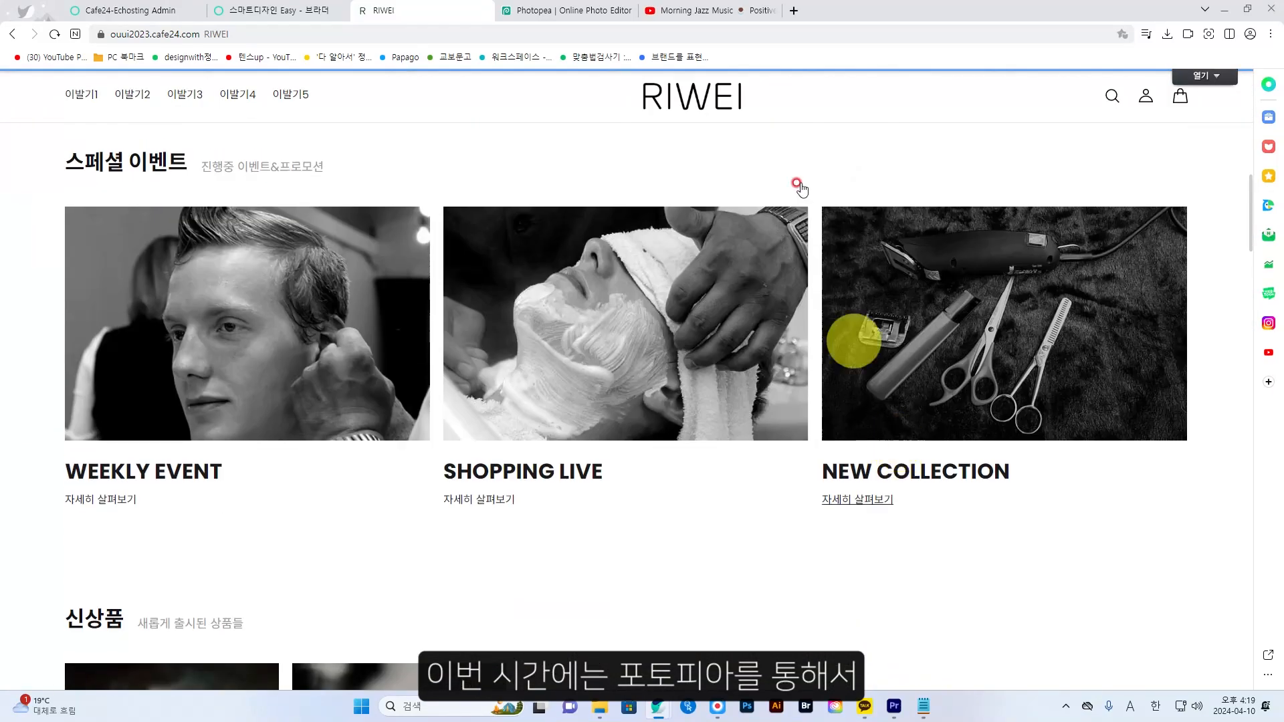
Look at the 모바일.psd design in Photopea, and review the finished RIWEI main page from top to bottom.
click(564, 15)
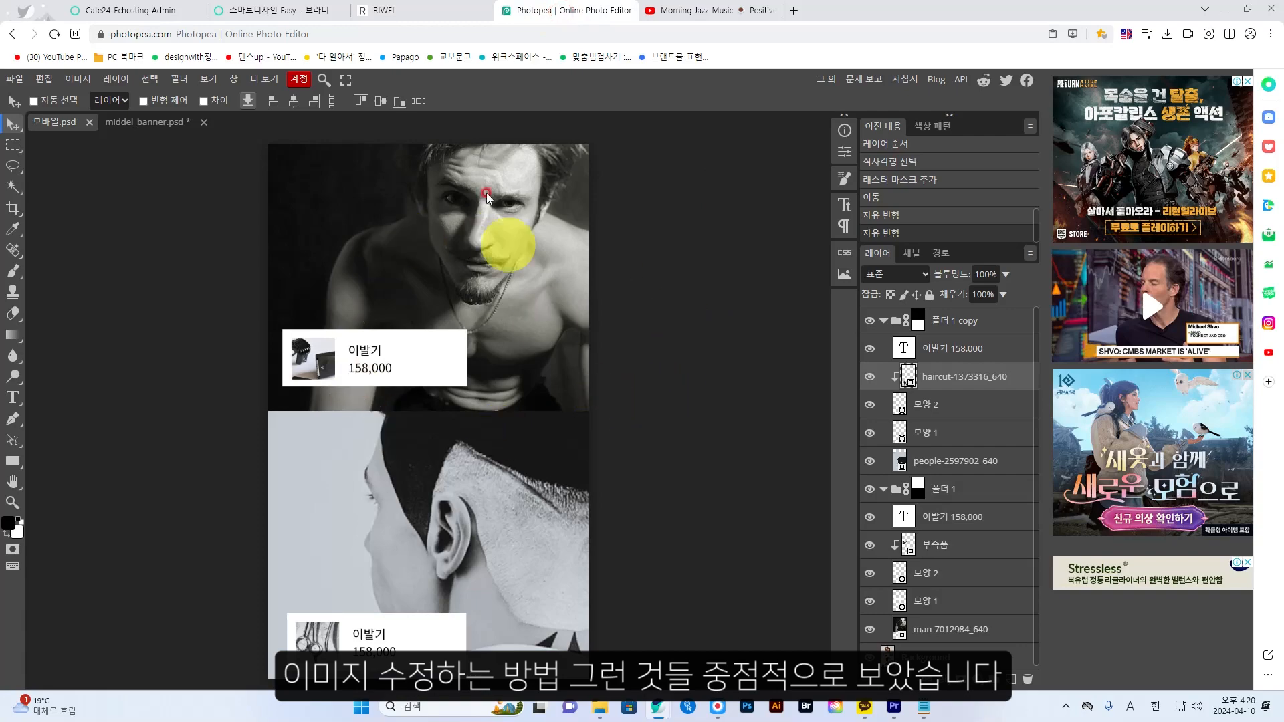
click(422, 14)
scroll(769, 404, down, 4)
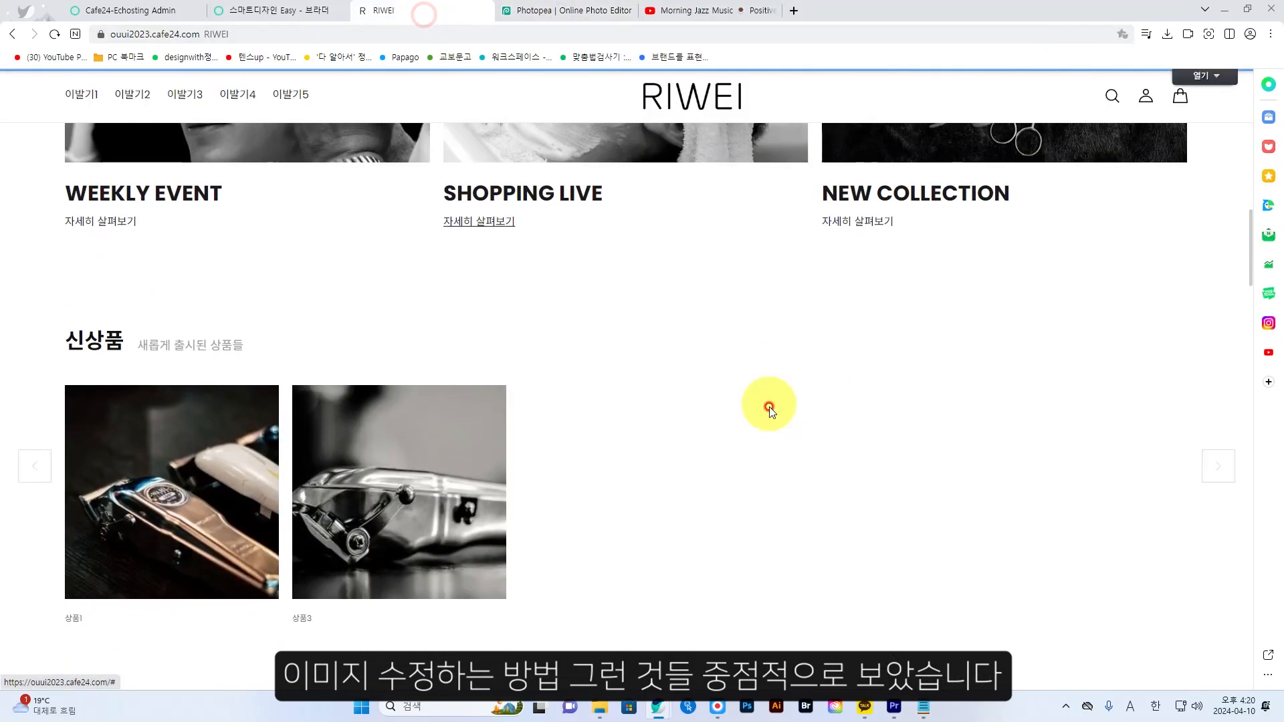
scroll(768, 406, down, 15)
scroll(769, 407, up, 18)
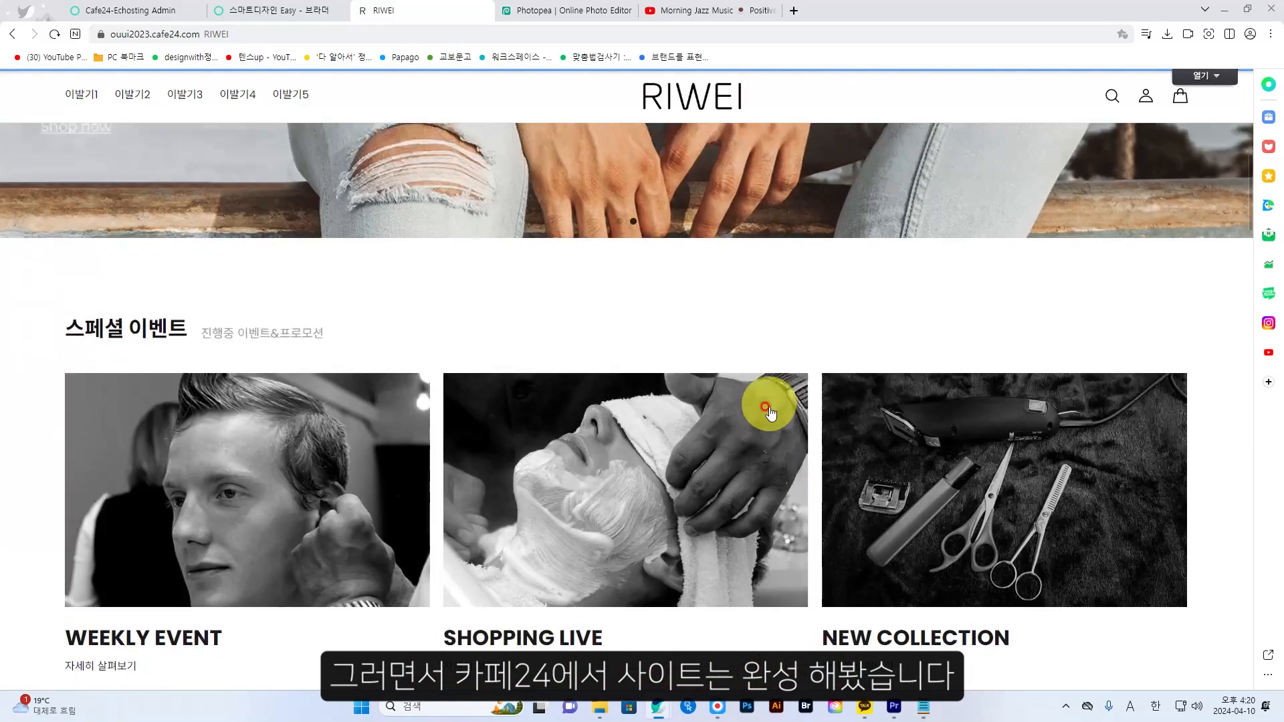
scroll(769, 410, up, 8)
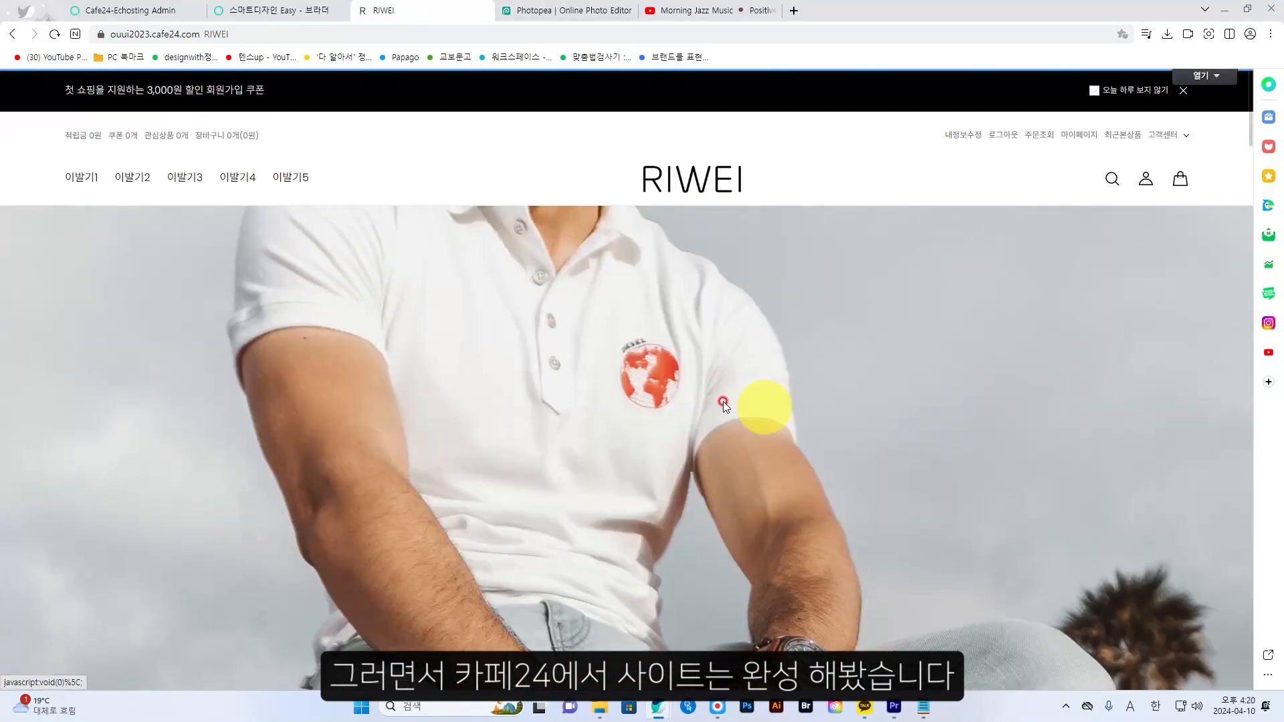